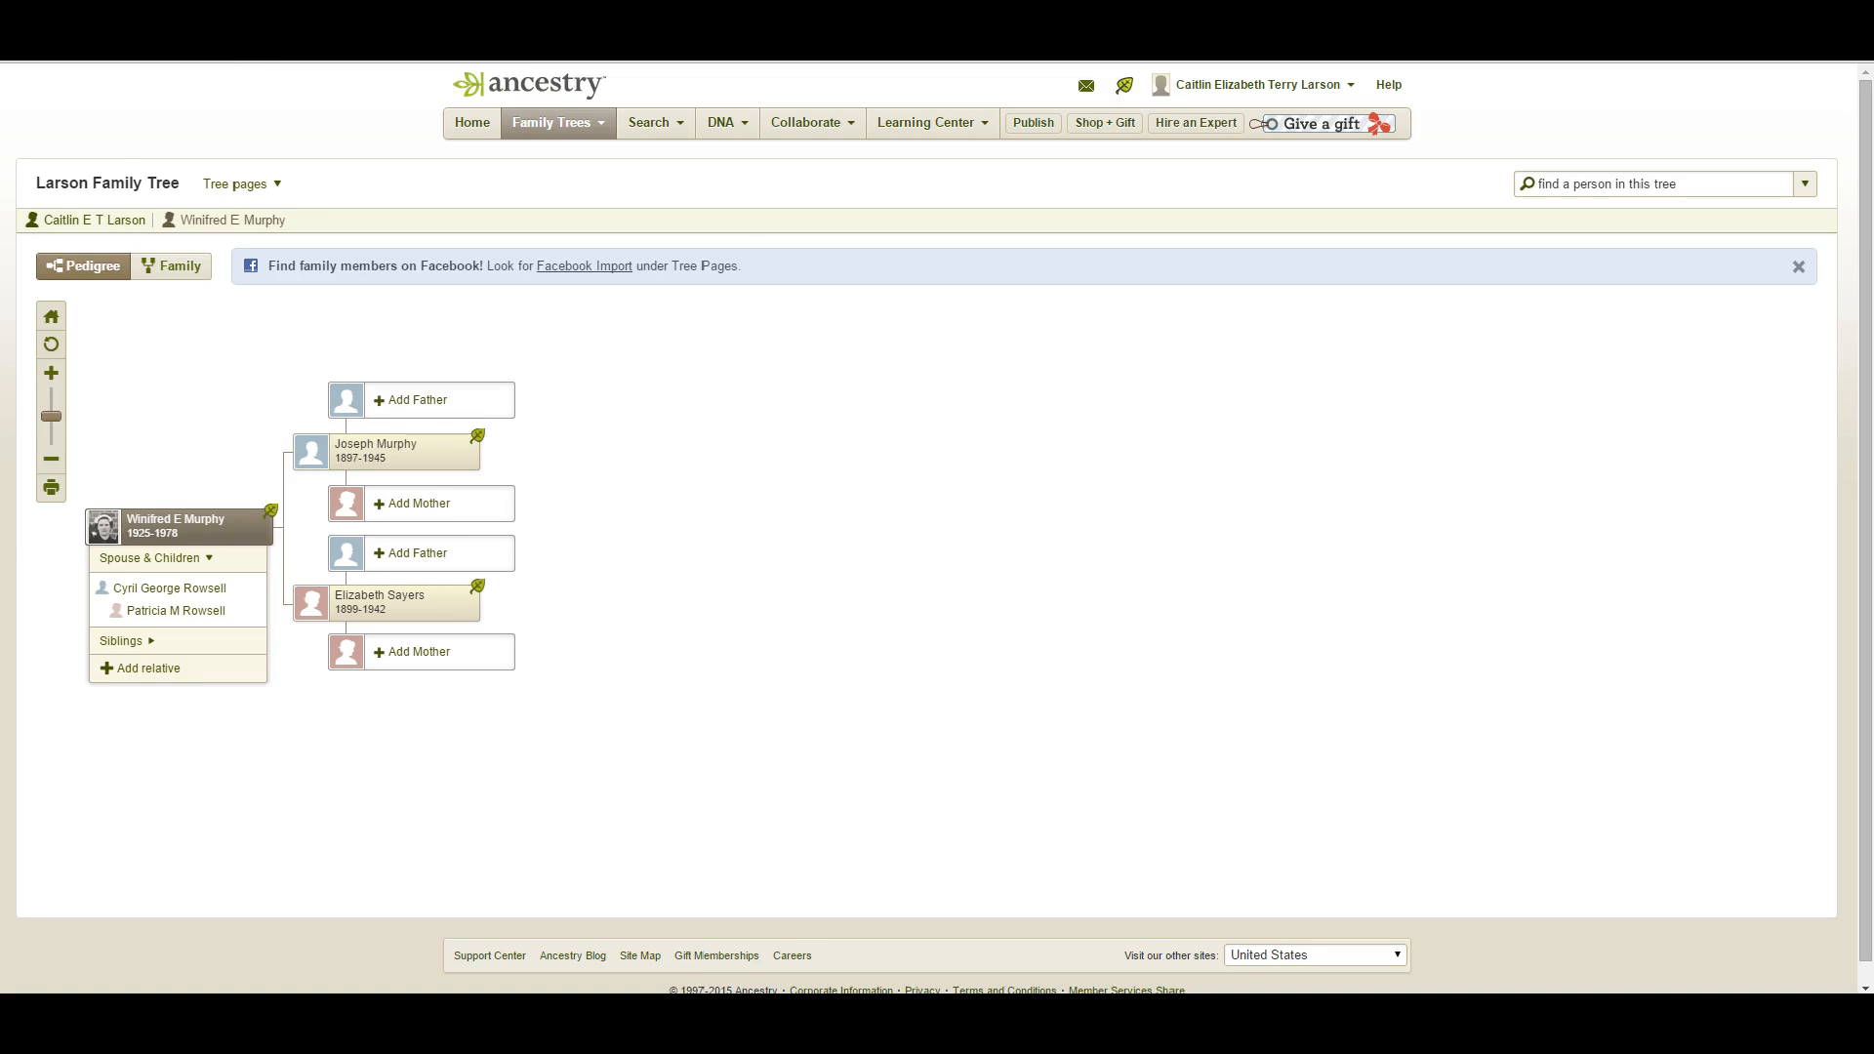
Examine the matching woman's profile in the other member's tree, including her timeline and family members, and return to her pedigree.
click(290, 61)
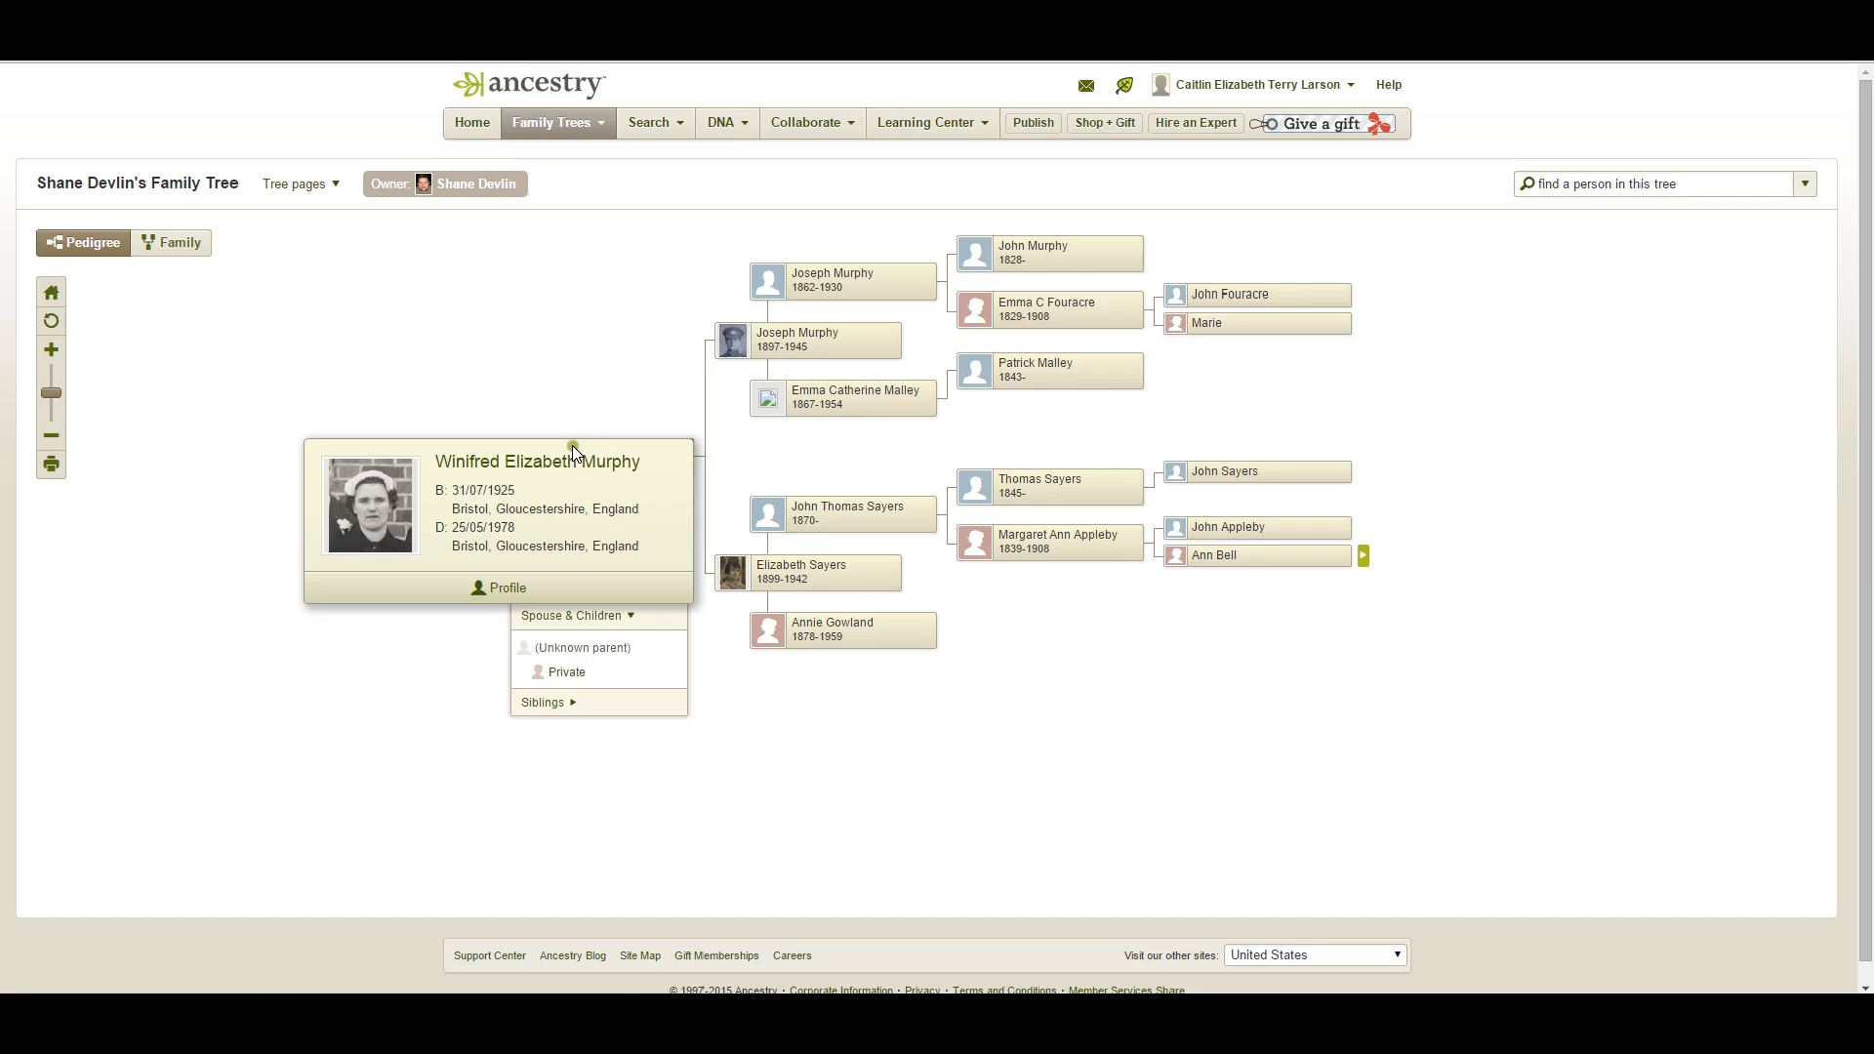
click(572, 463)
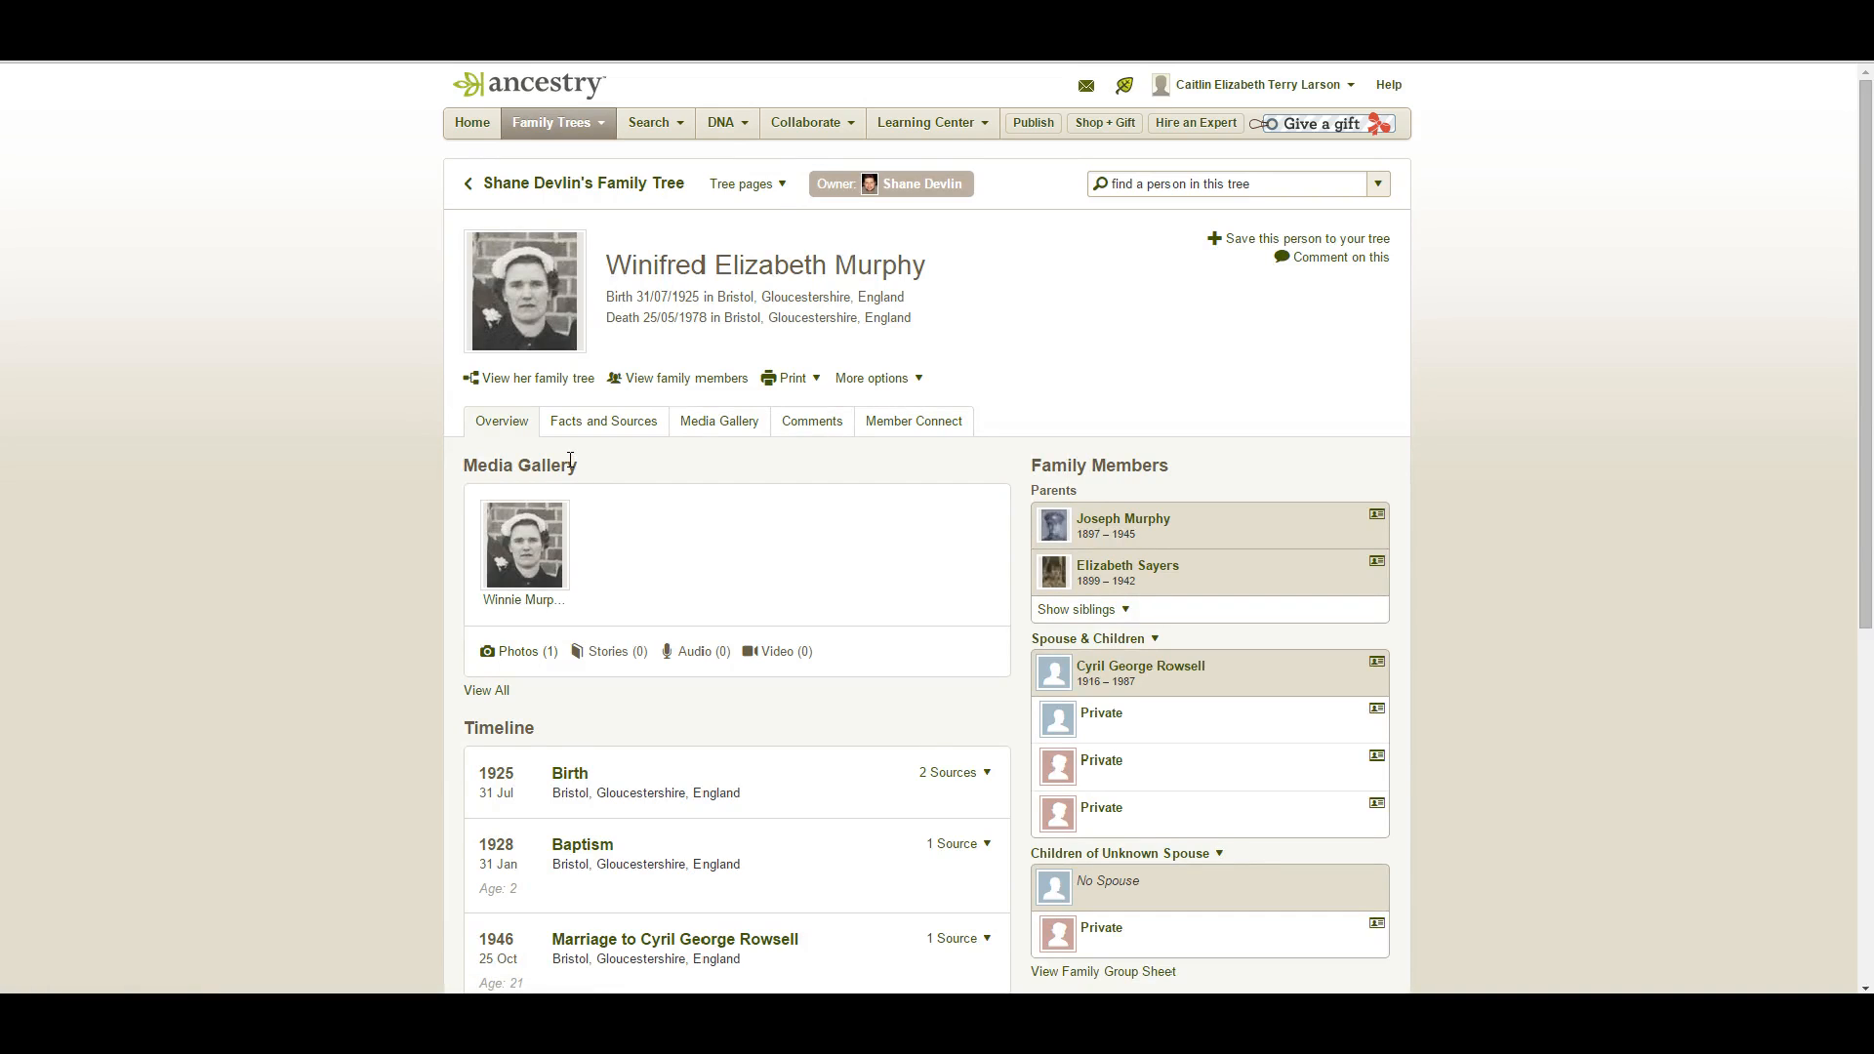
scroll(361, 411, down, 3)
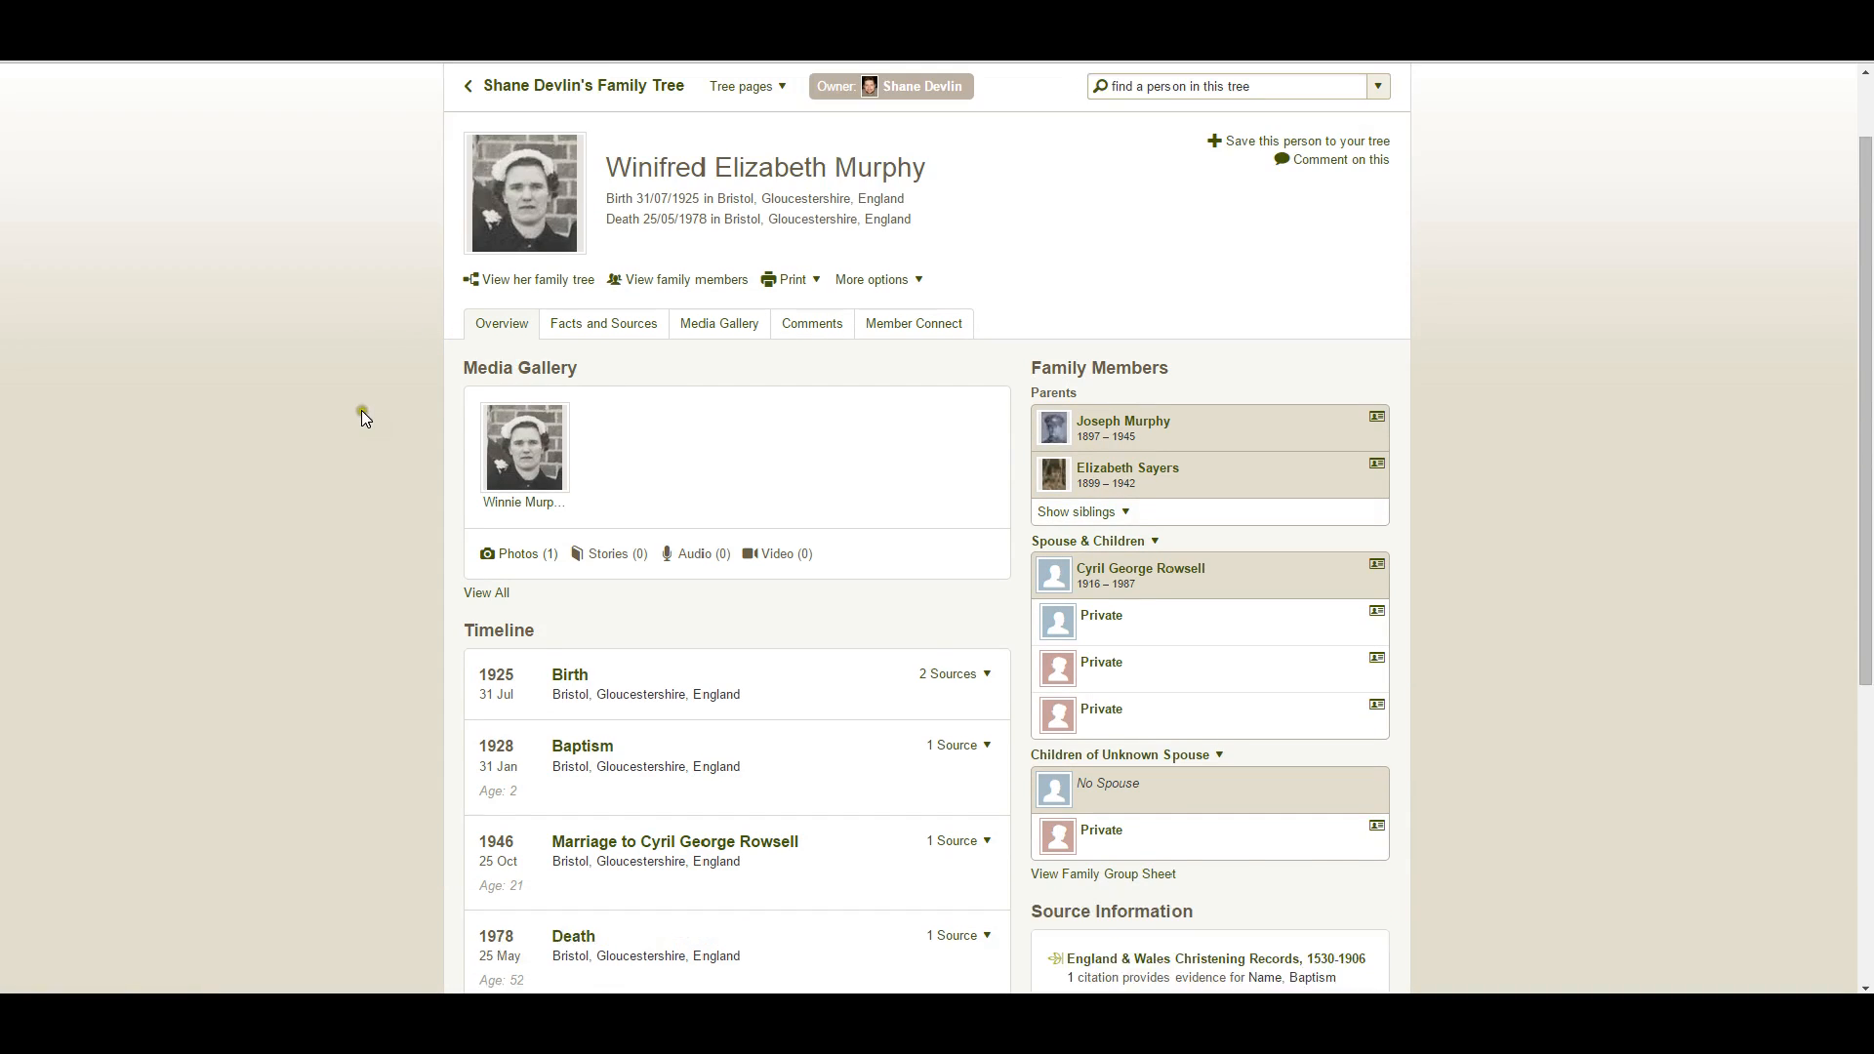
scroll(361, 418, down, 1)
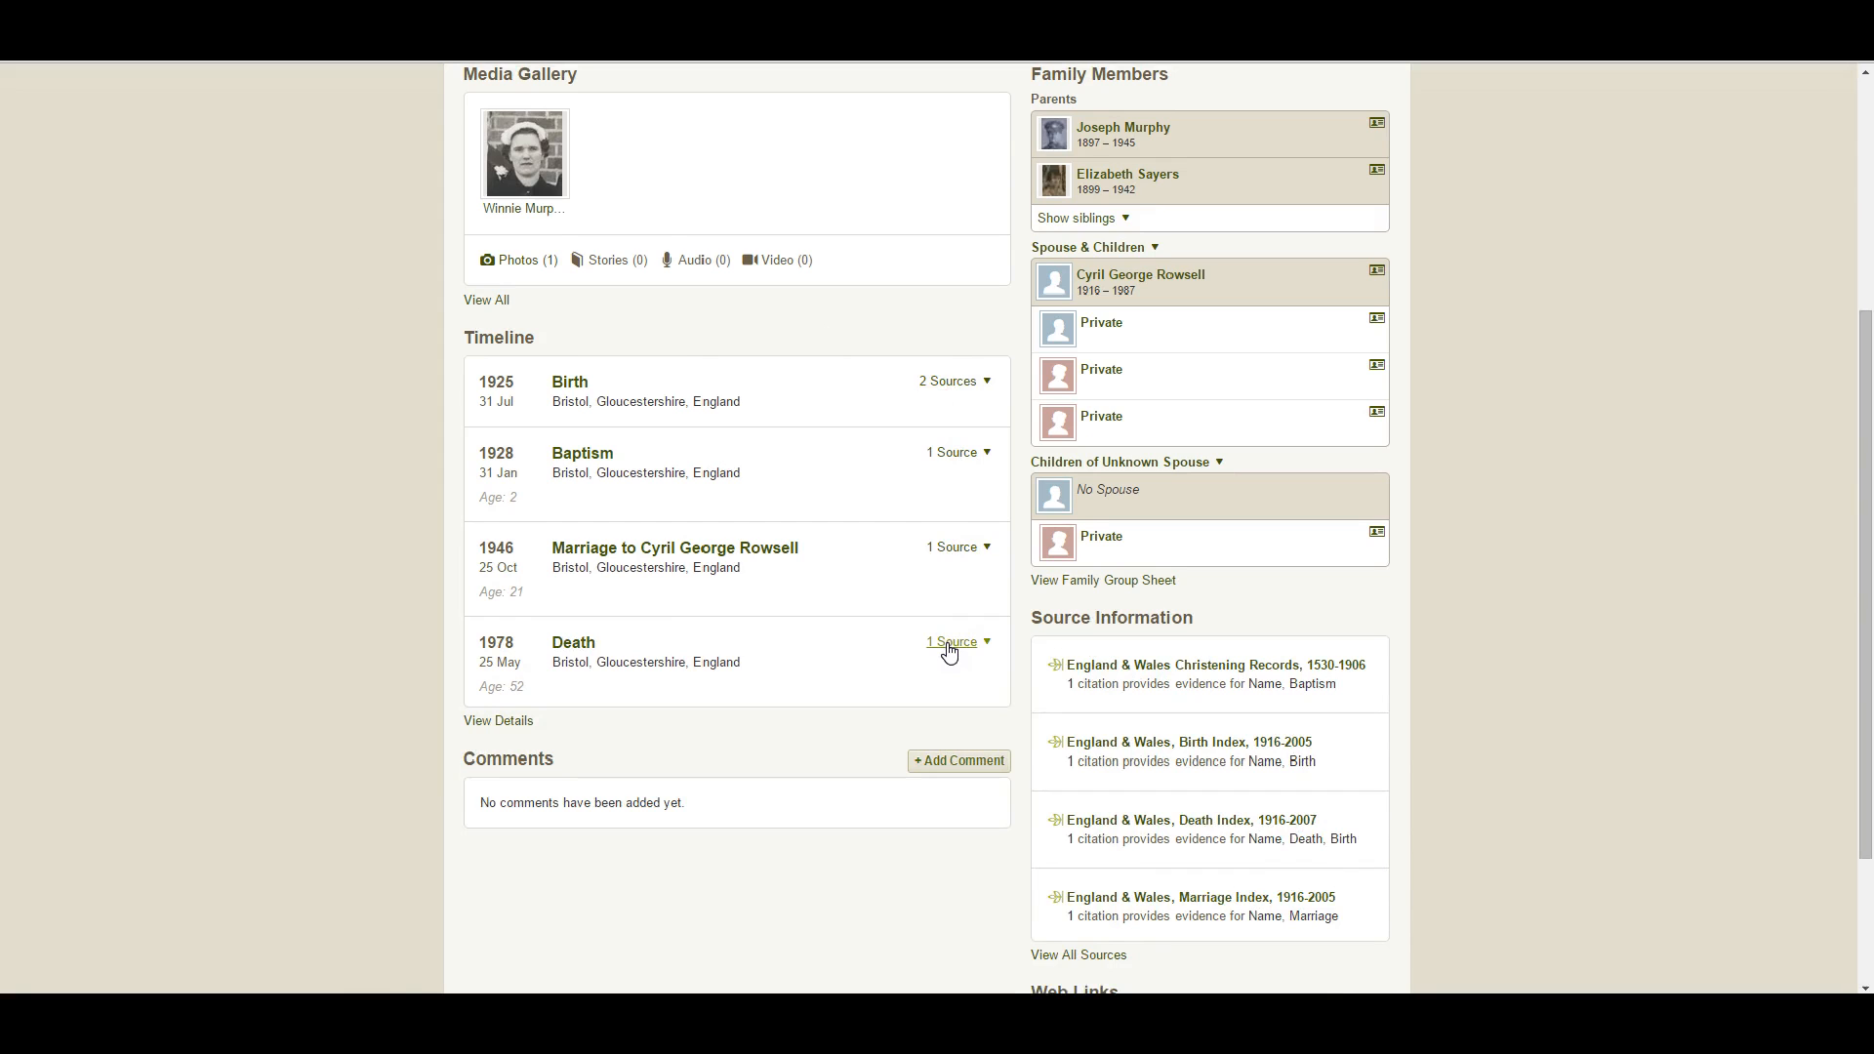
scroll(907, 578, up, 4)
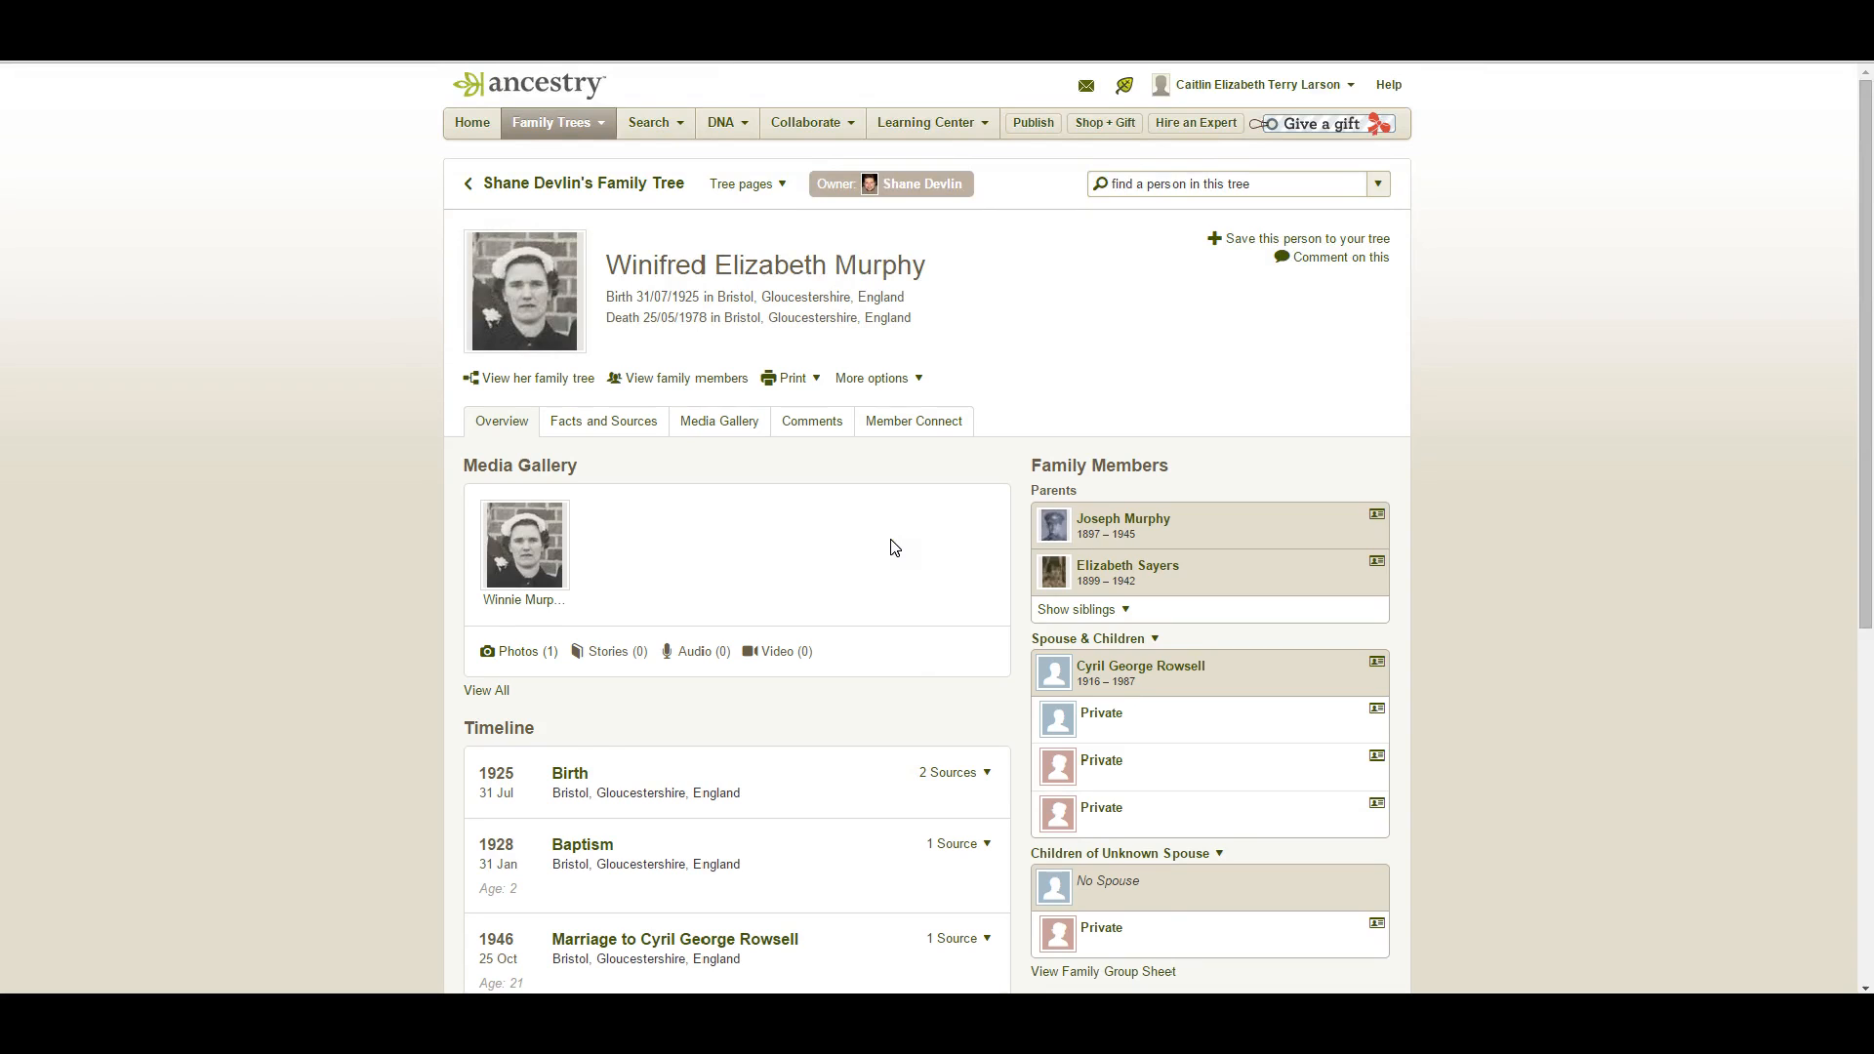
scroll(895, 548, down, 2)
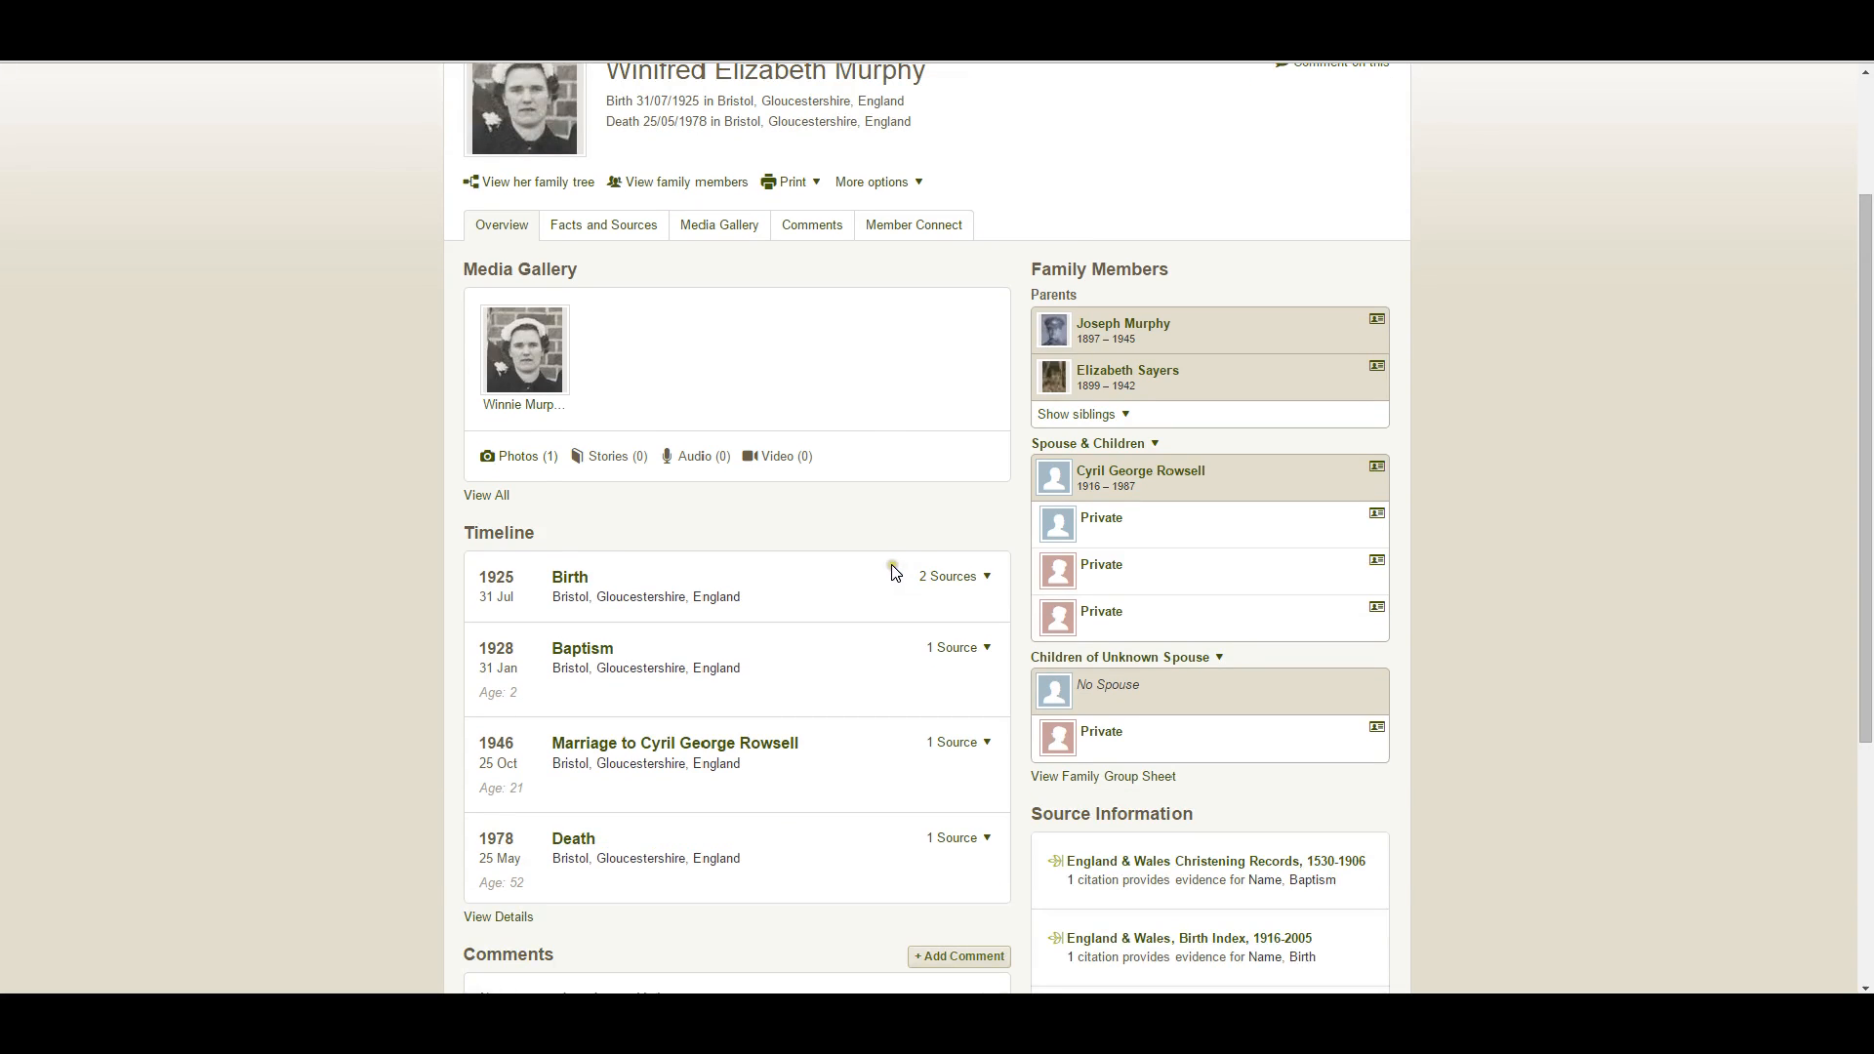
scroll(895, 572, up, 2)
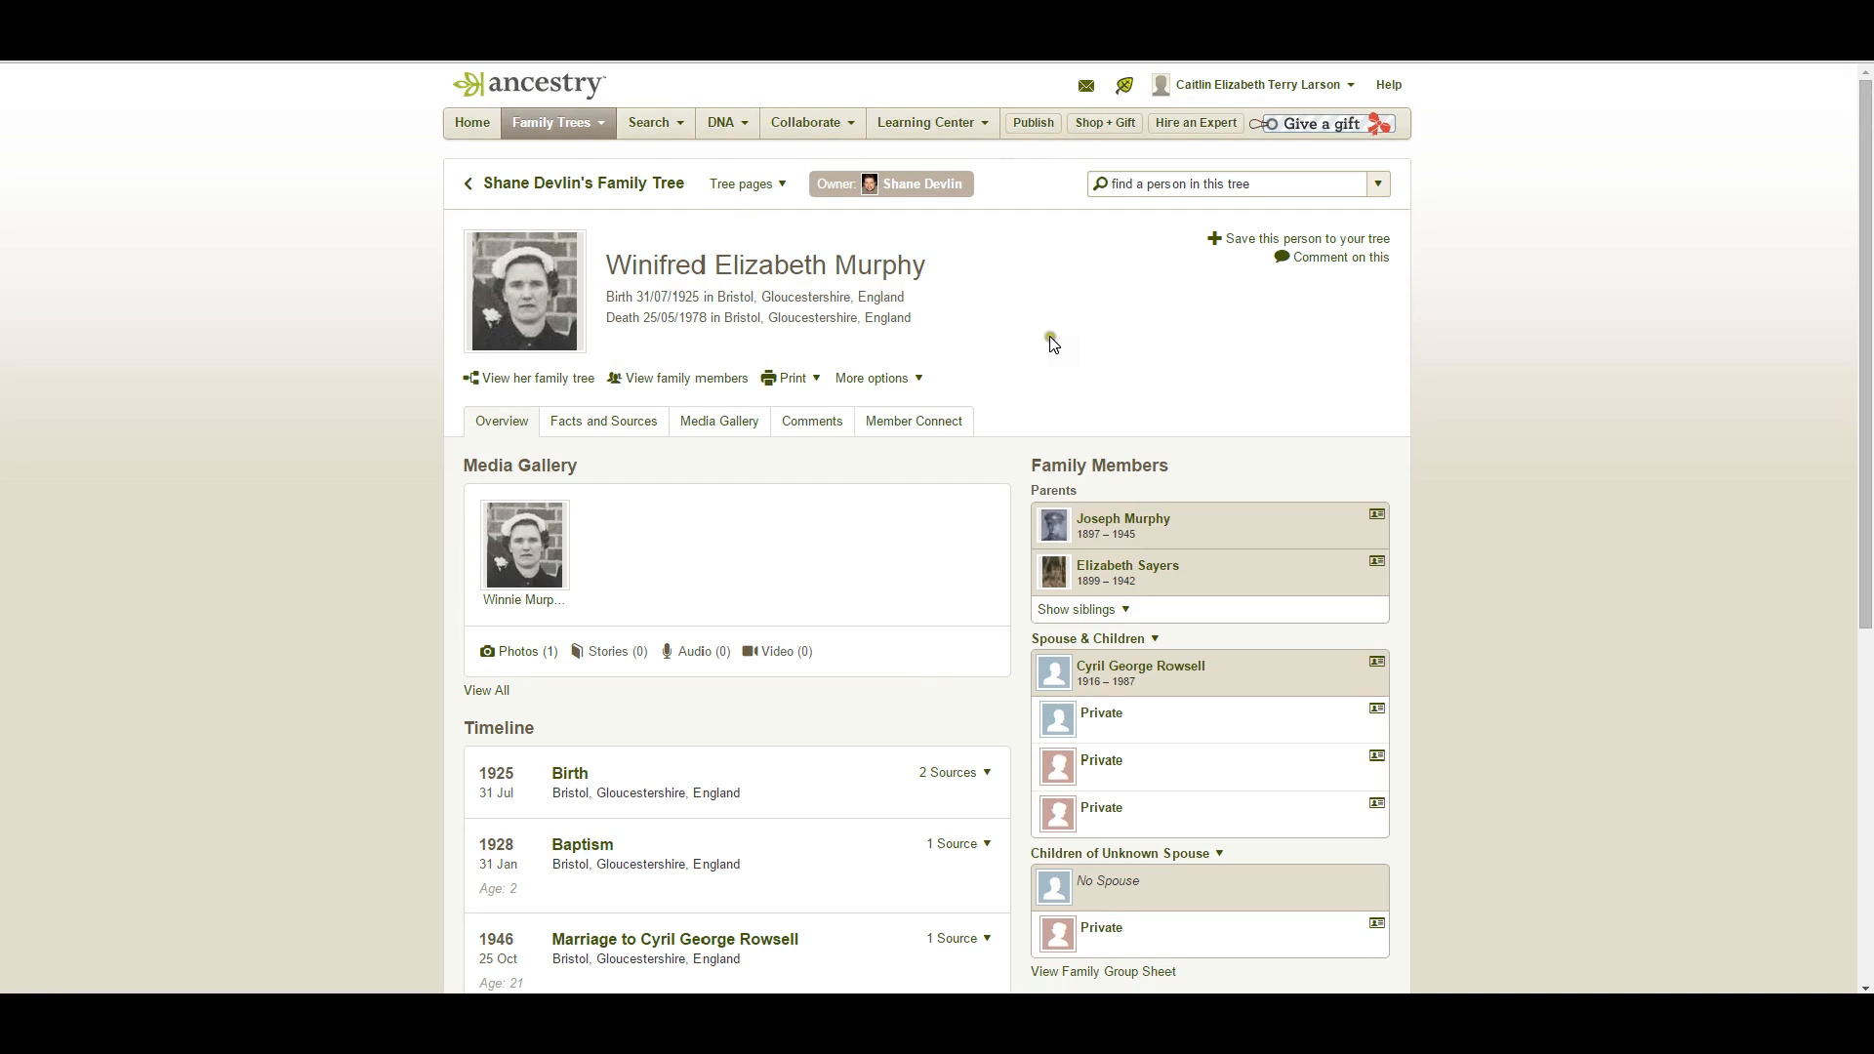
click(1078, 339)
scroll(1110, 337, down, 2)
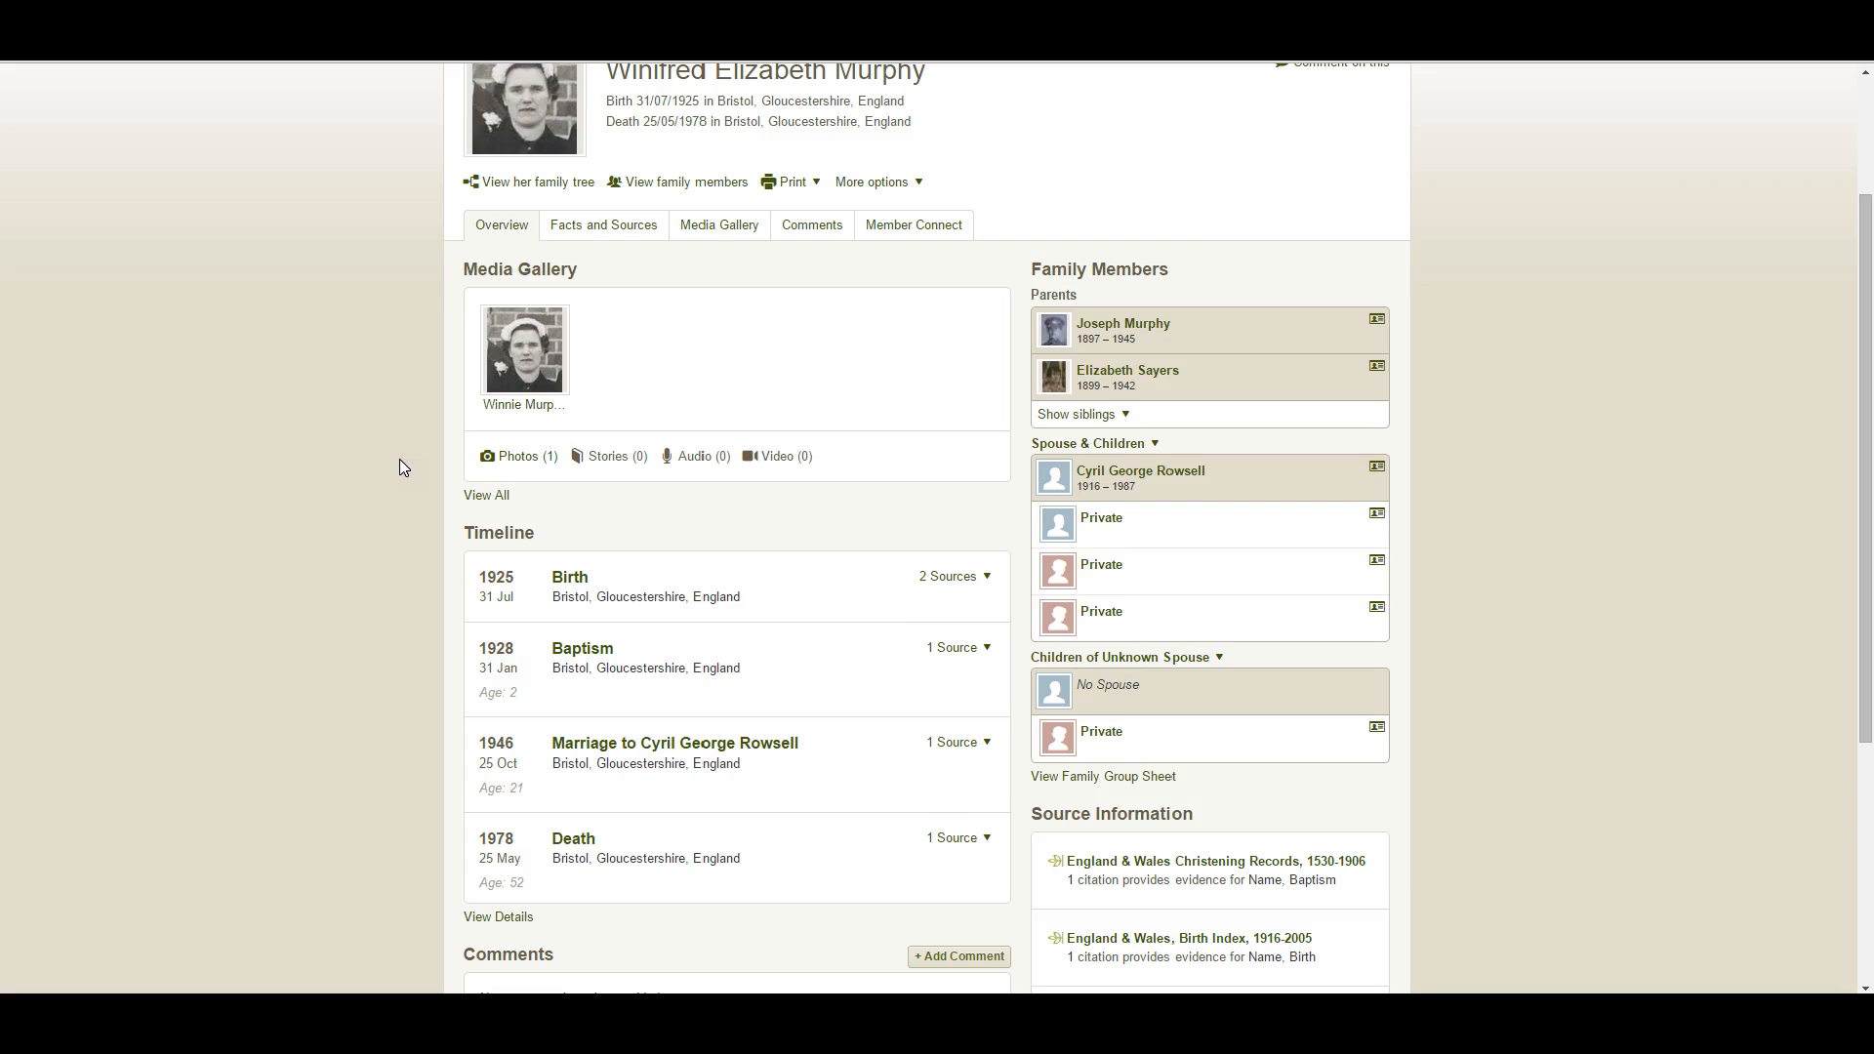
scroll(400, 459, up, 1)
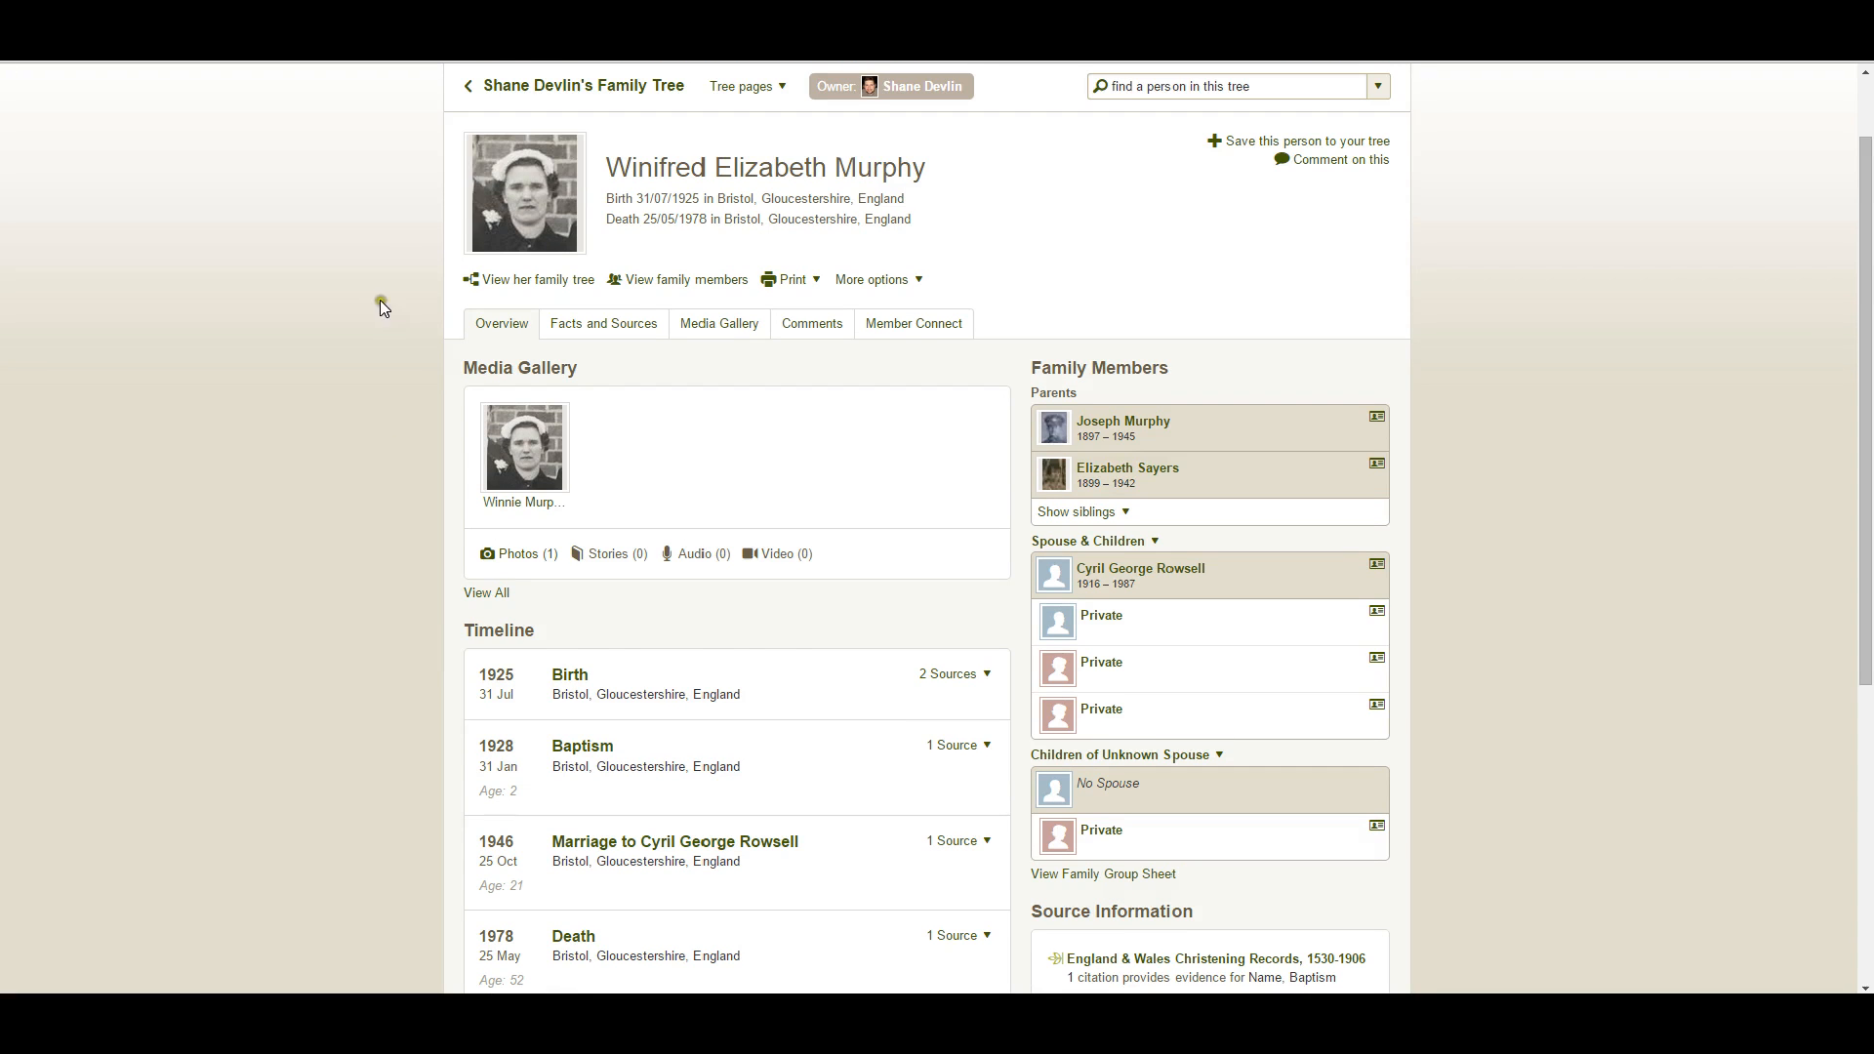
click(513, 281)
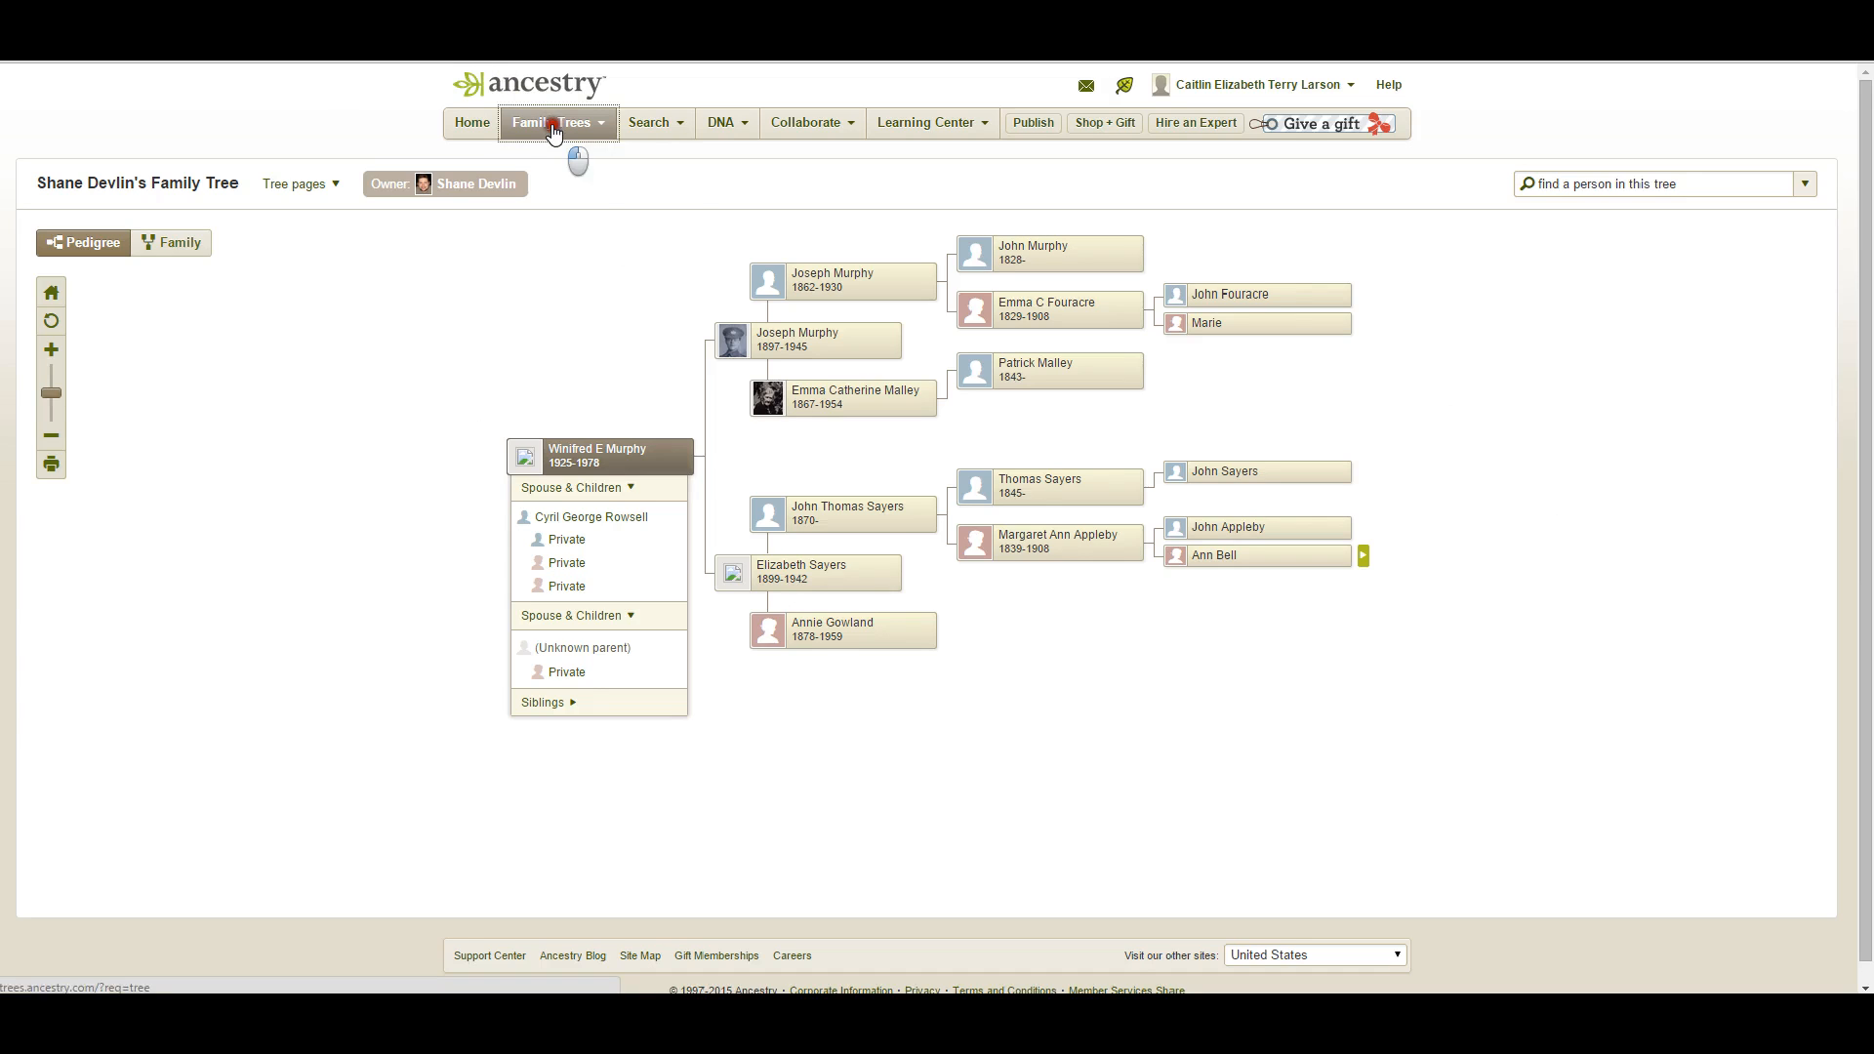
mouse_move(546, 119)
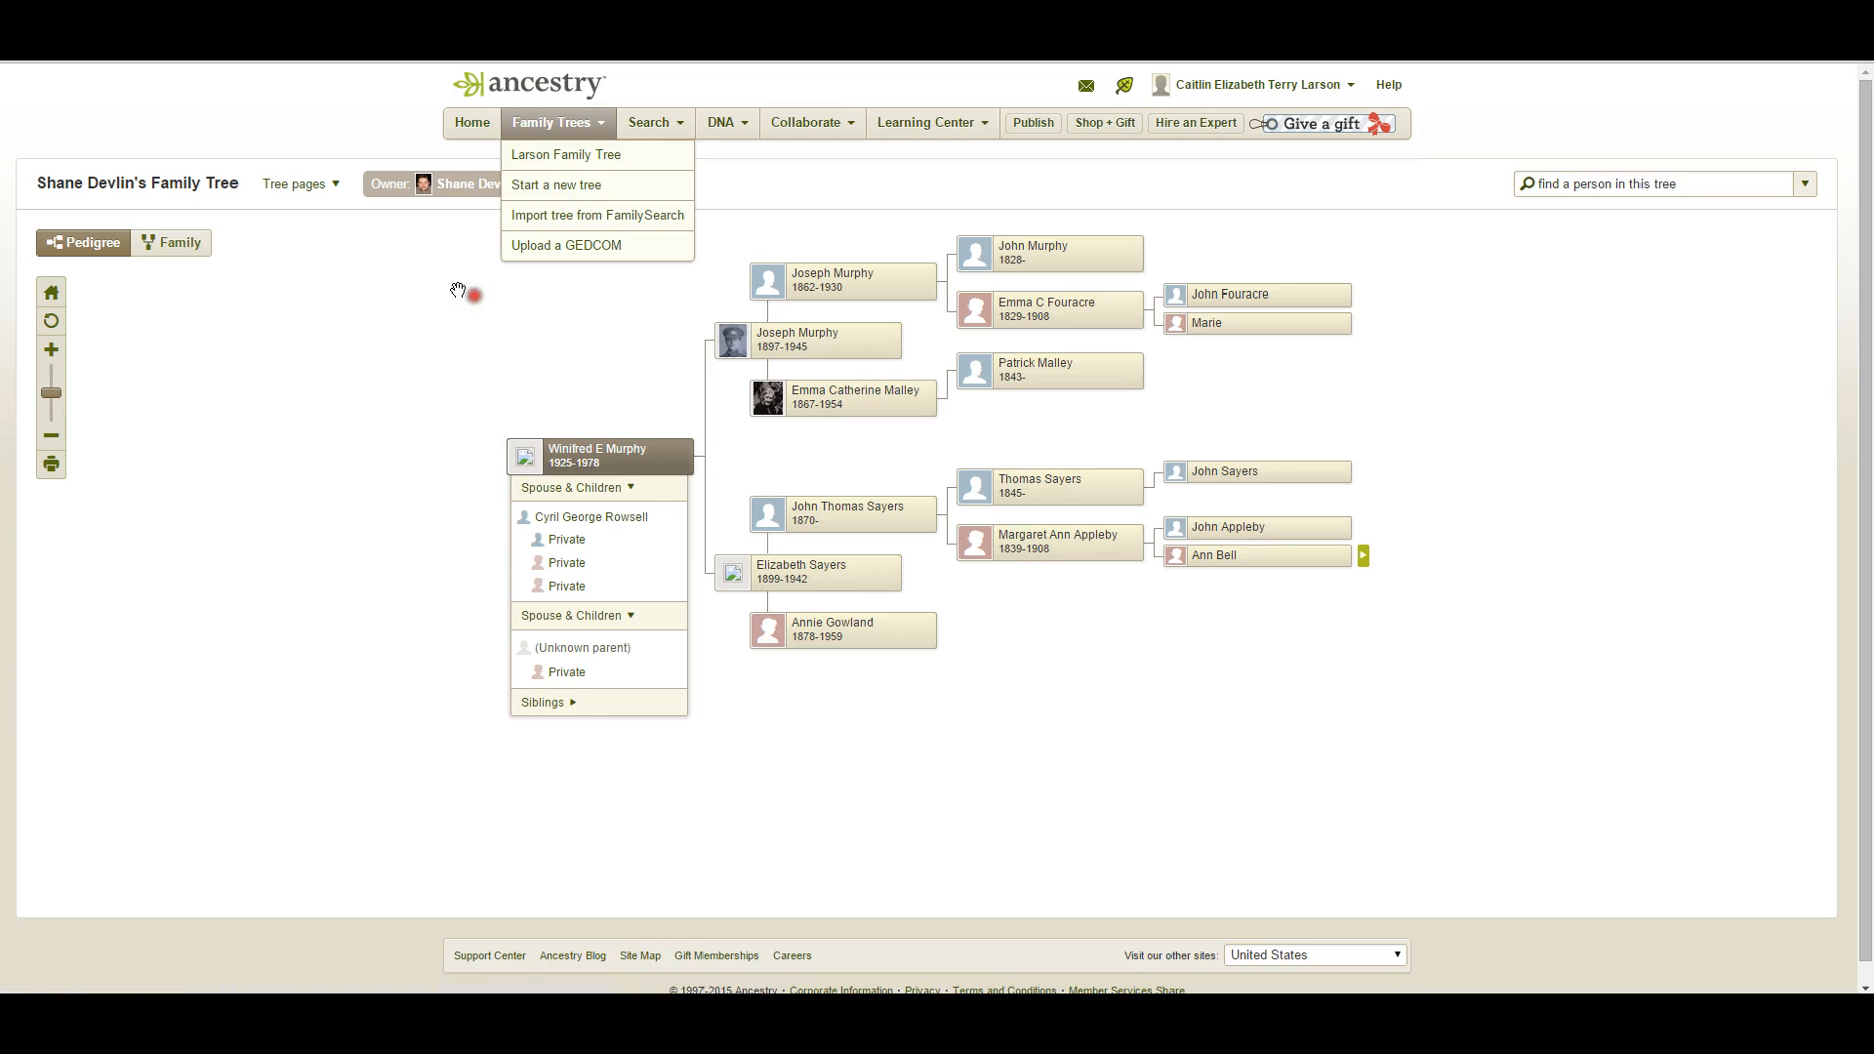
click(350, 130)
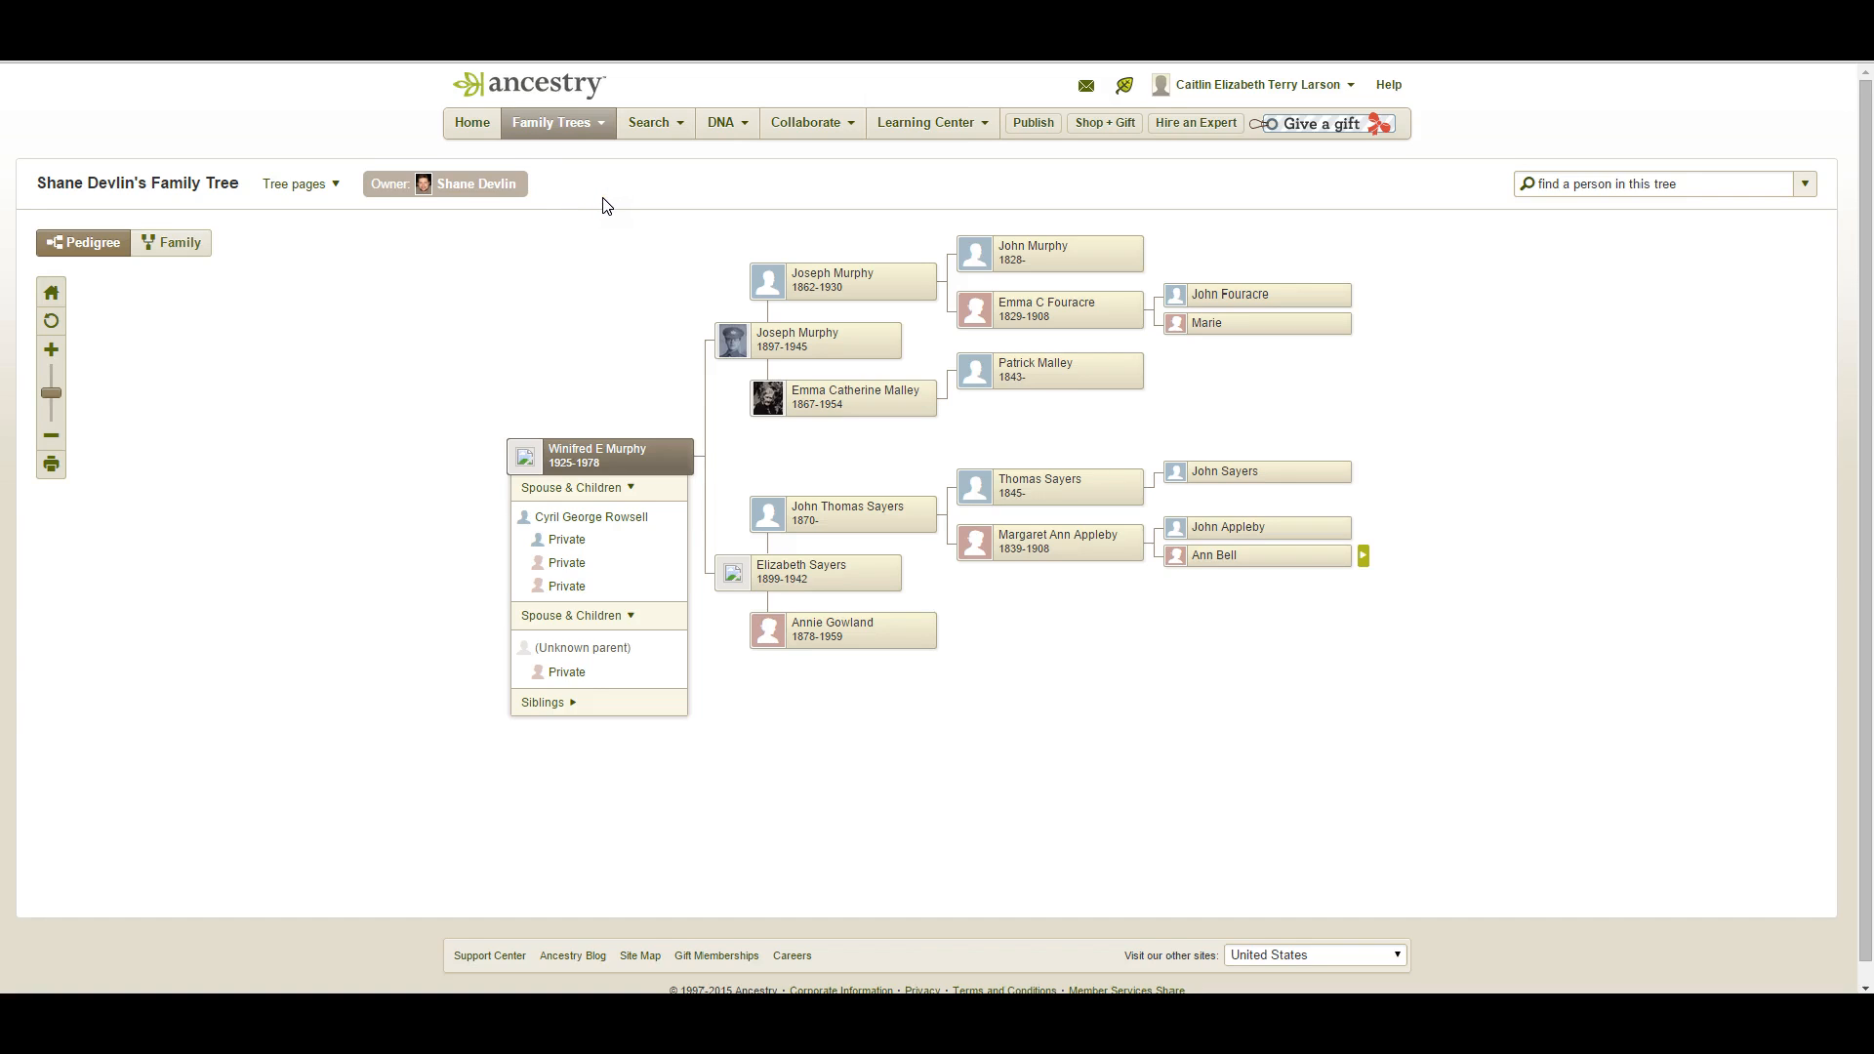
click(872, 193)
click(458, 172)
click(891, 184)
click(151, 49)
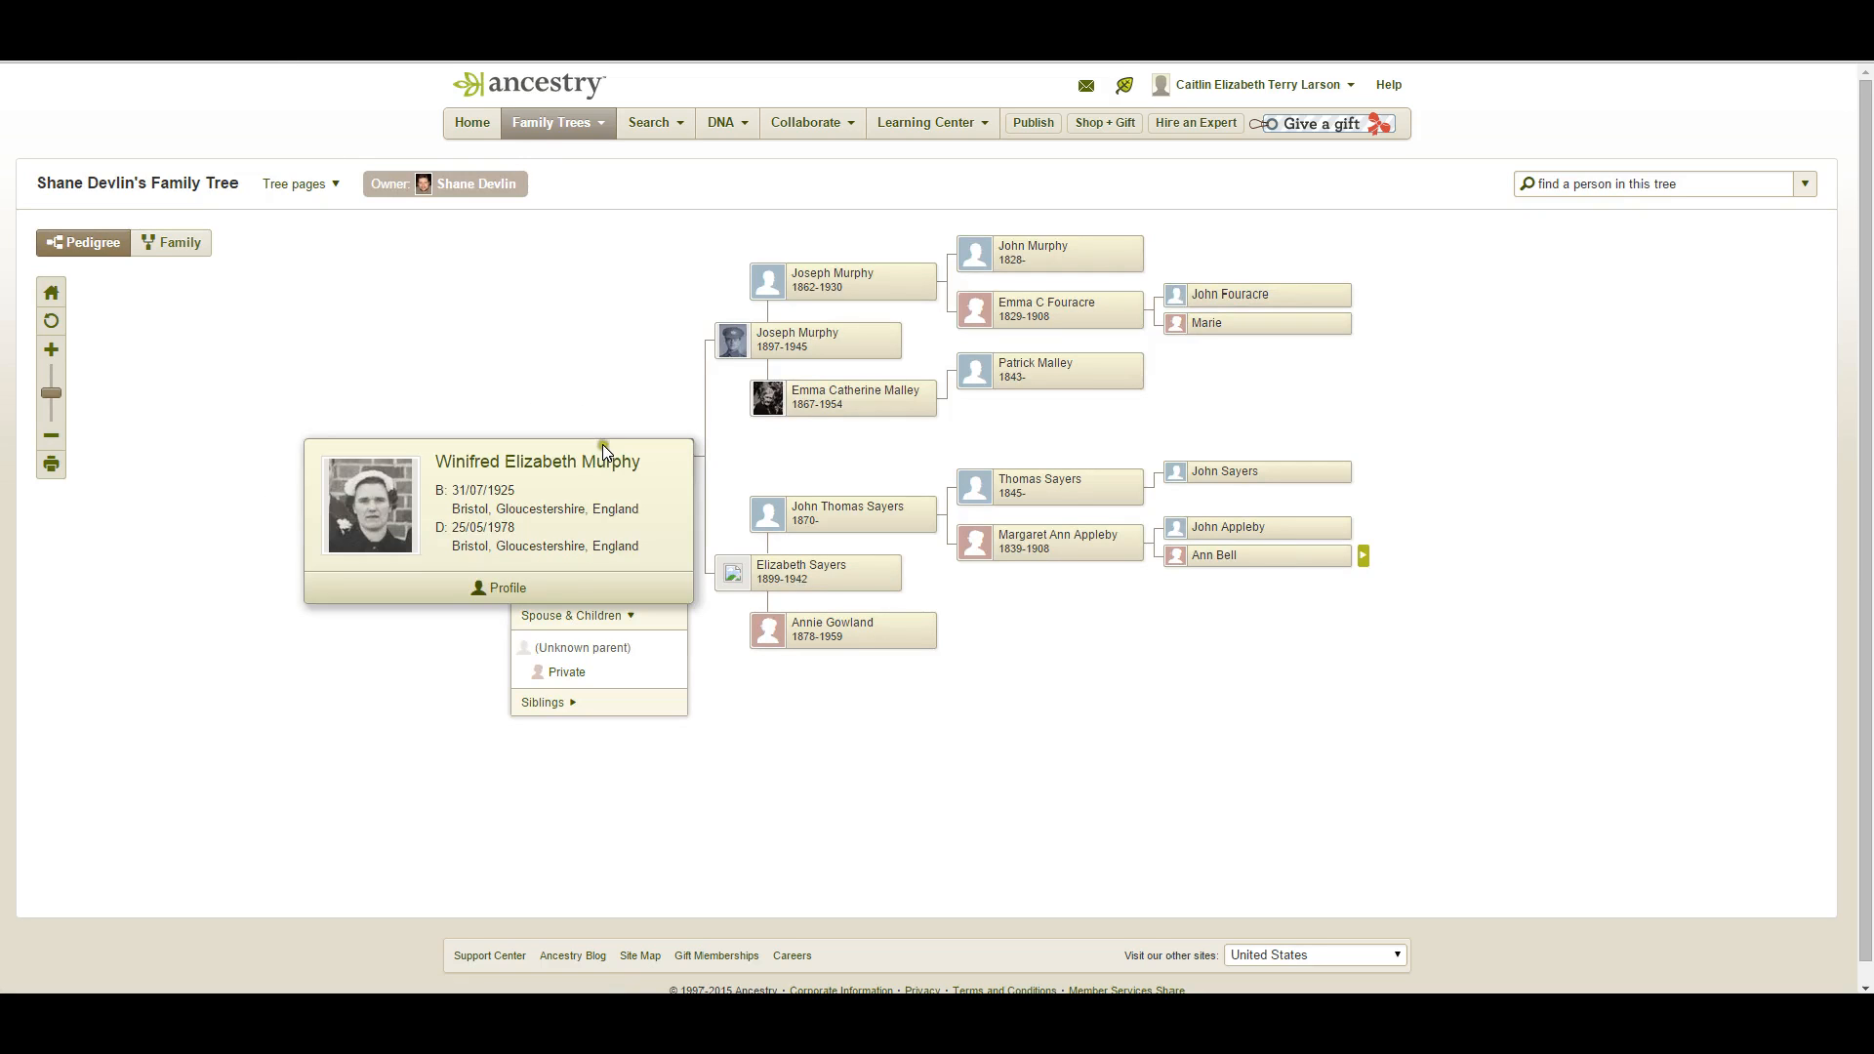
Open the woman's profile in the other member's tree and save her to your own tree, attached to the matching existing person.
click(574, 465)
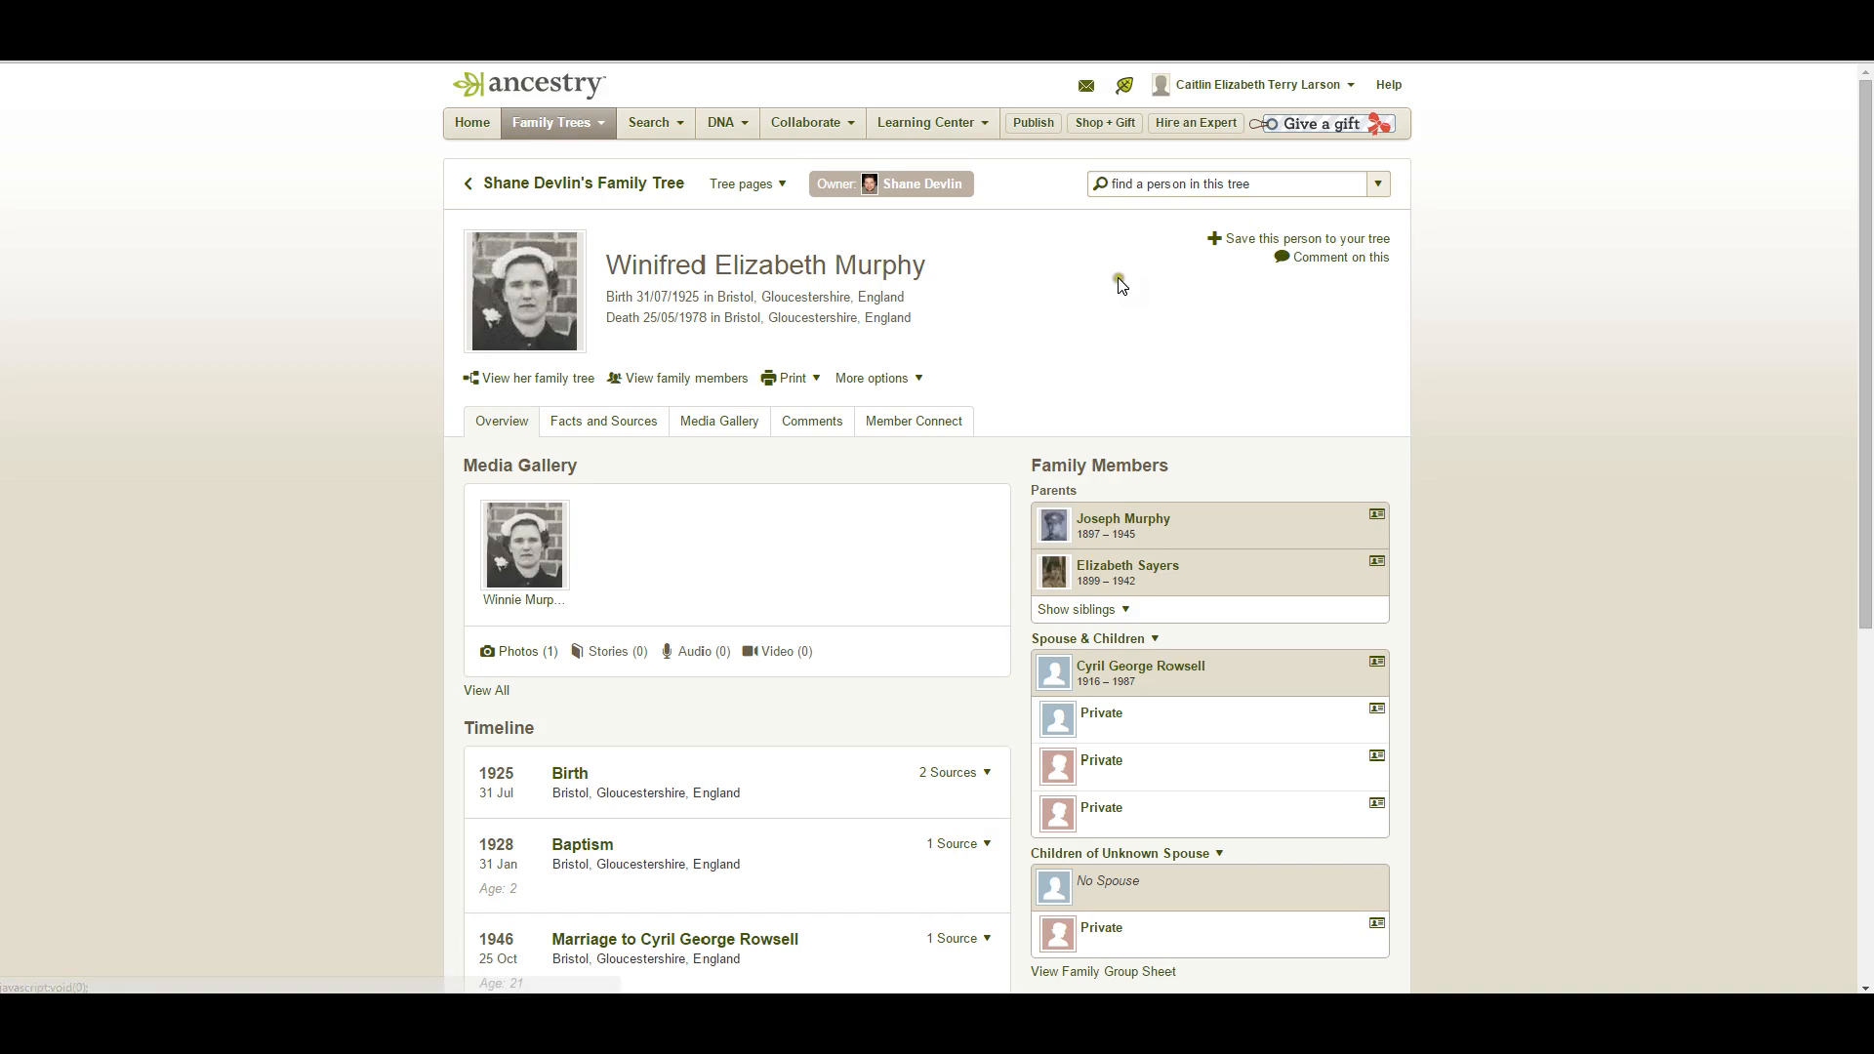
click(1255, 250)
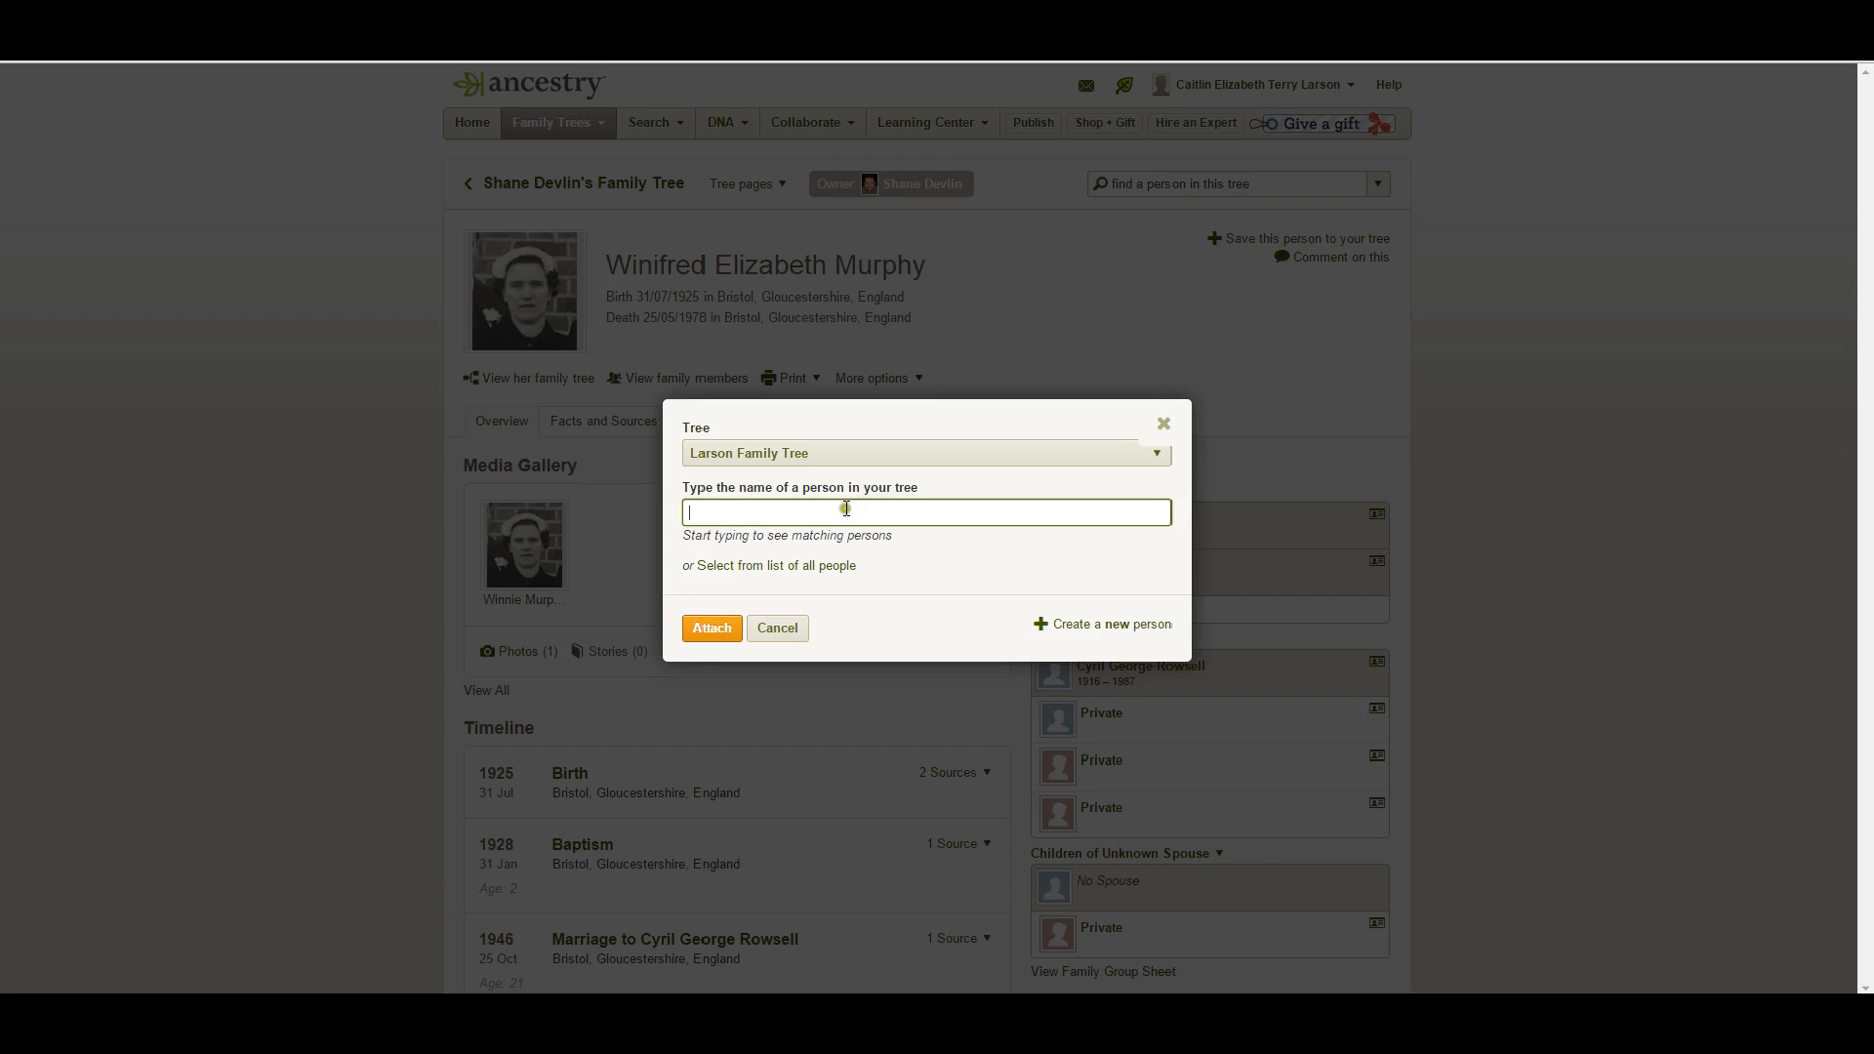
text(winif)
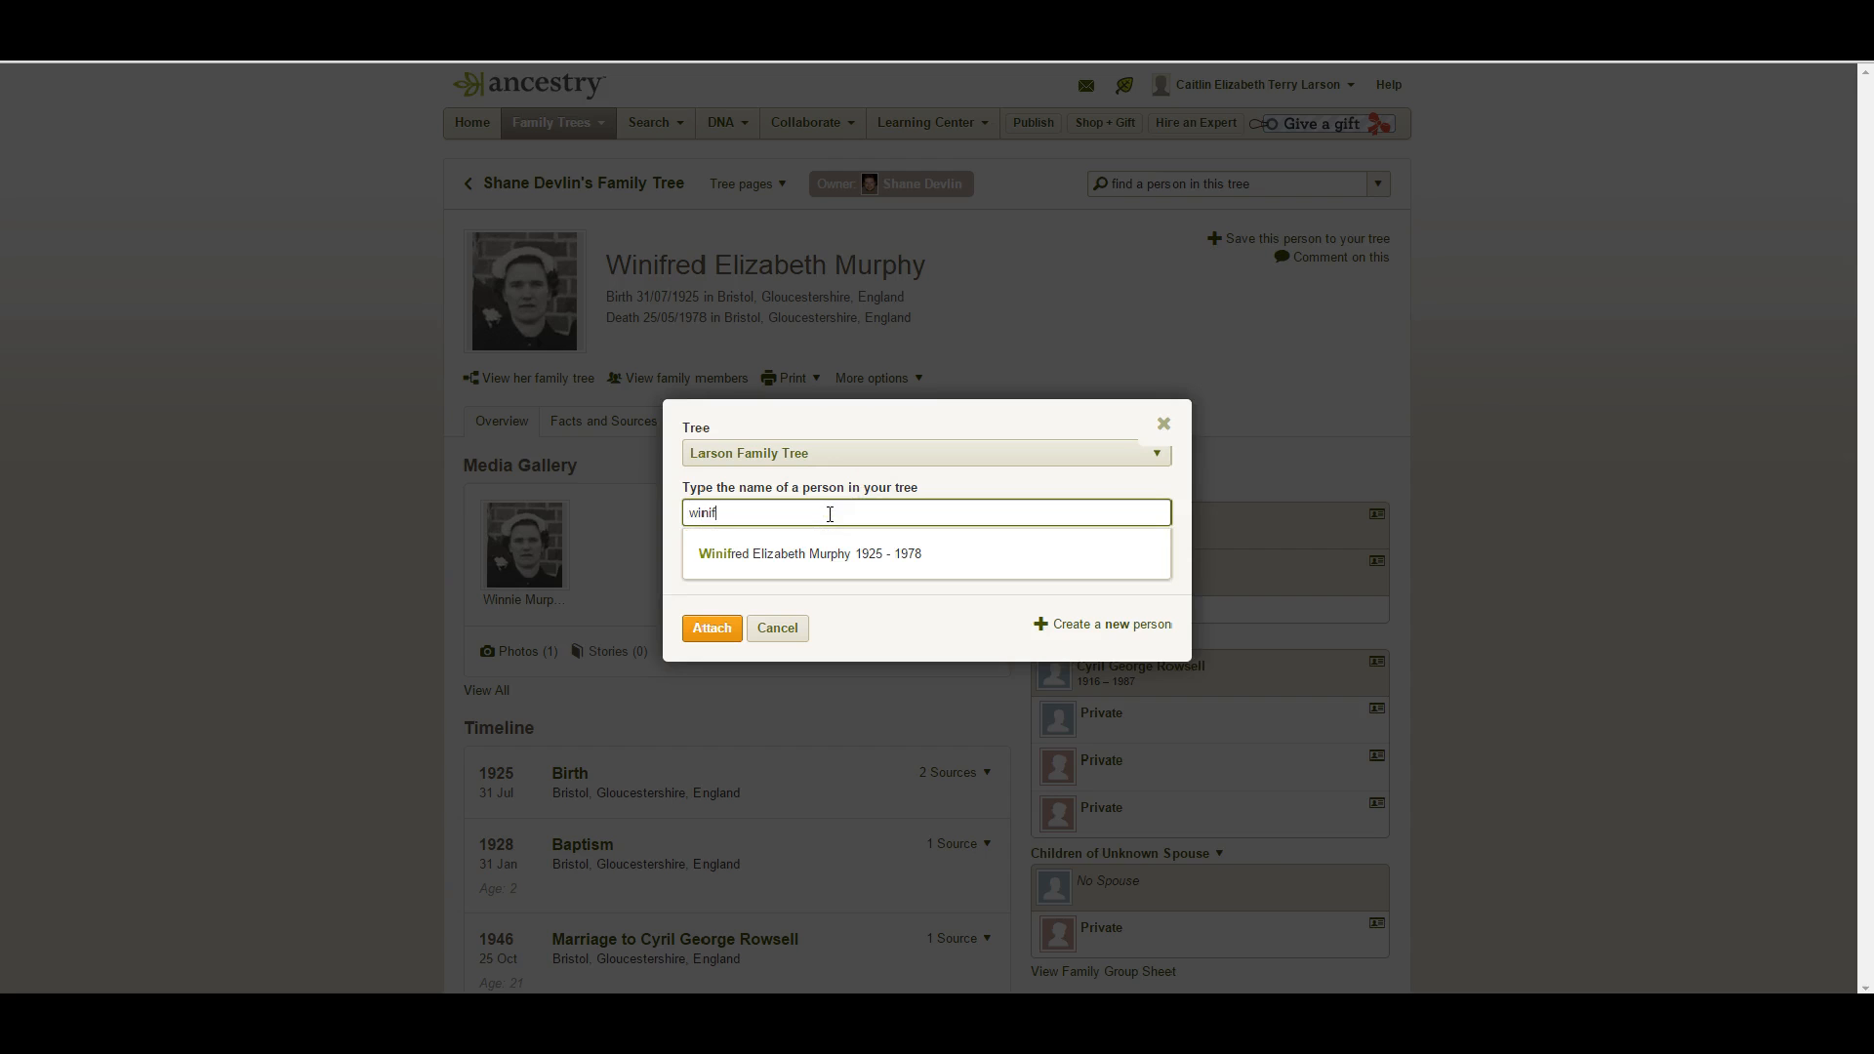
click(820, 546)
click(707, 630)
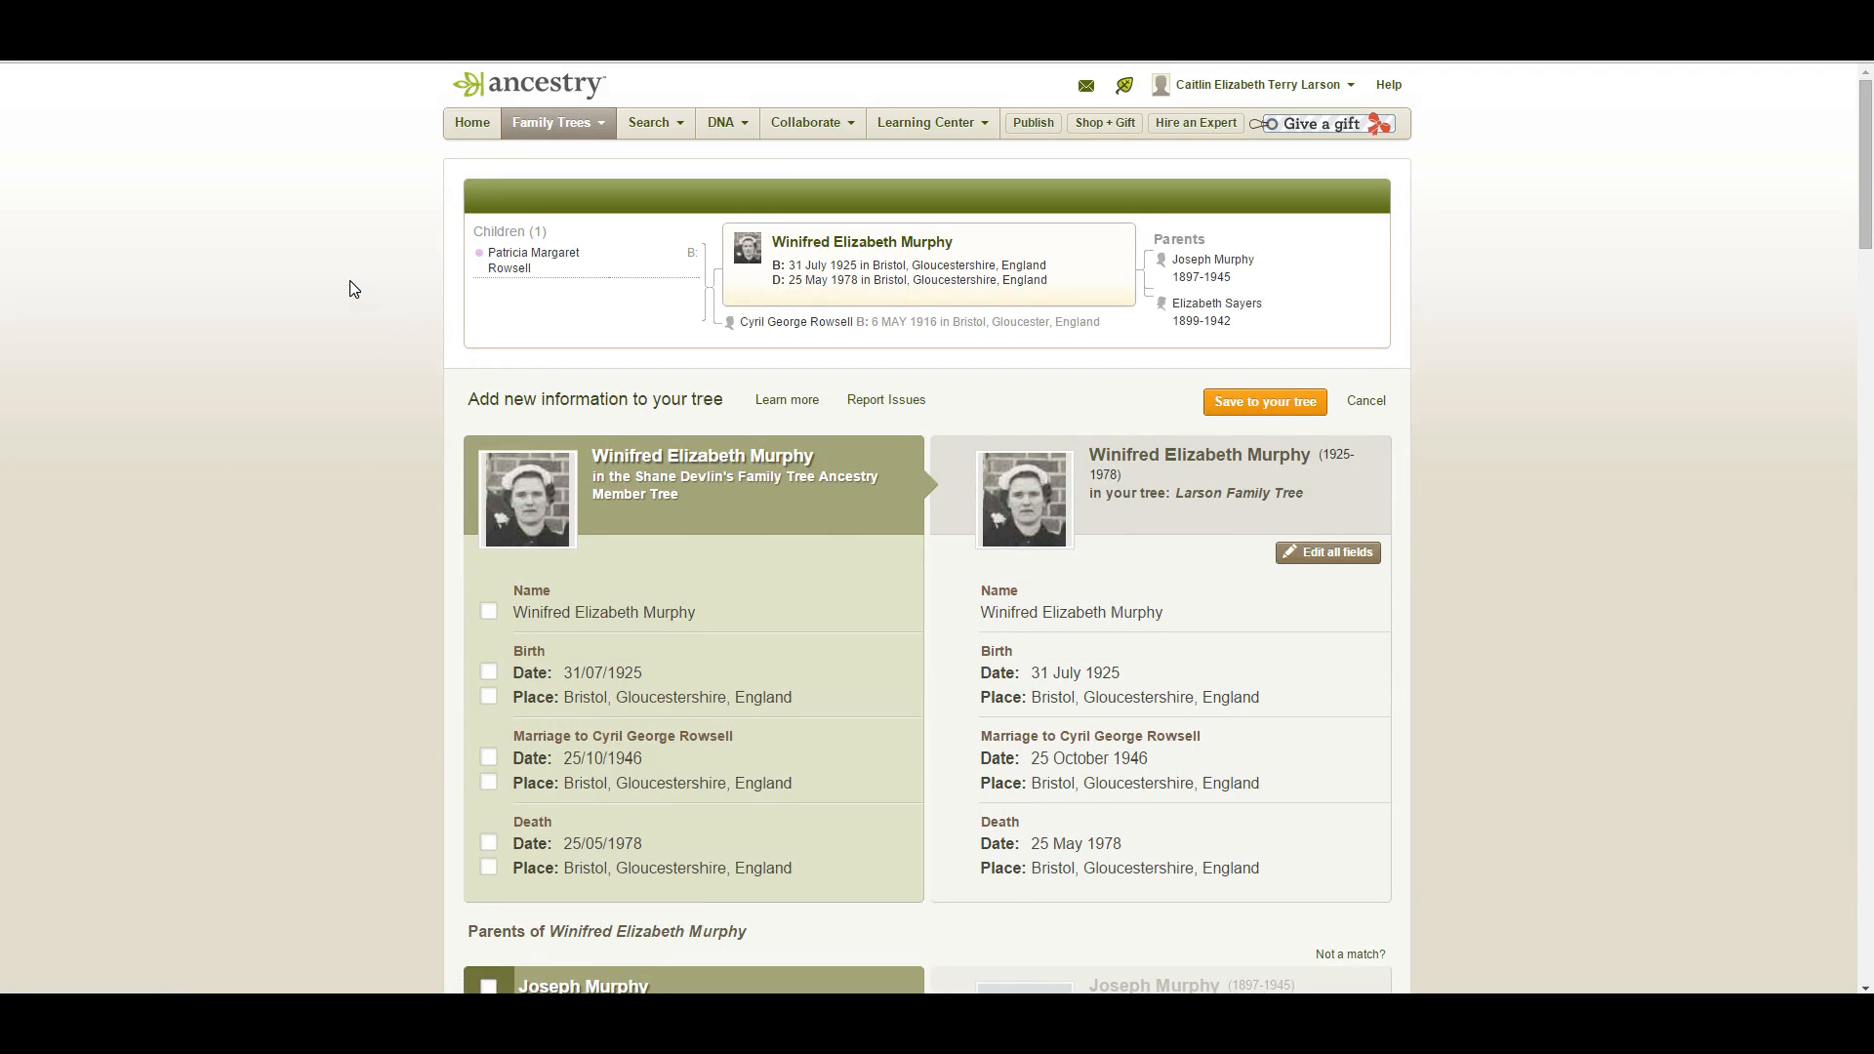
Compare the woman's details in both trees and include her father in the information being saved.
scroll(349, 279, down, 1)
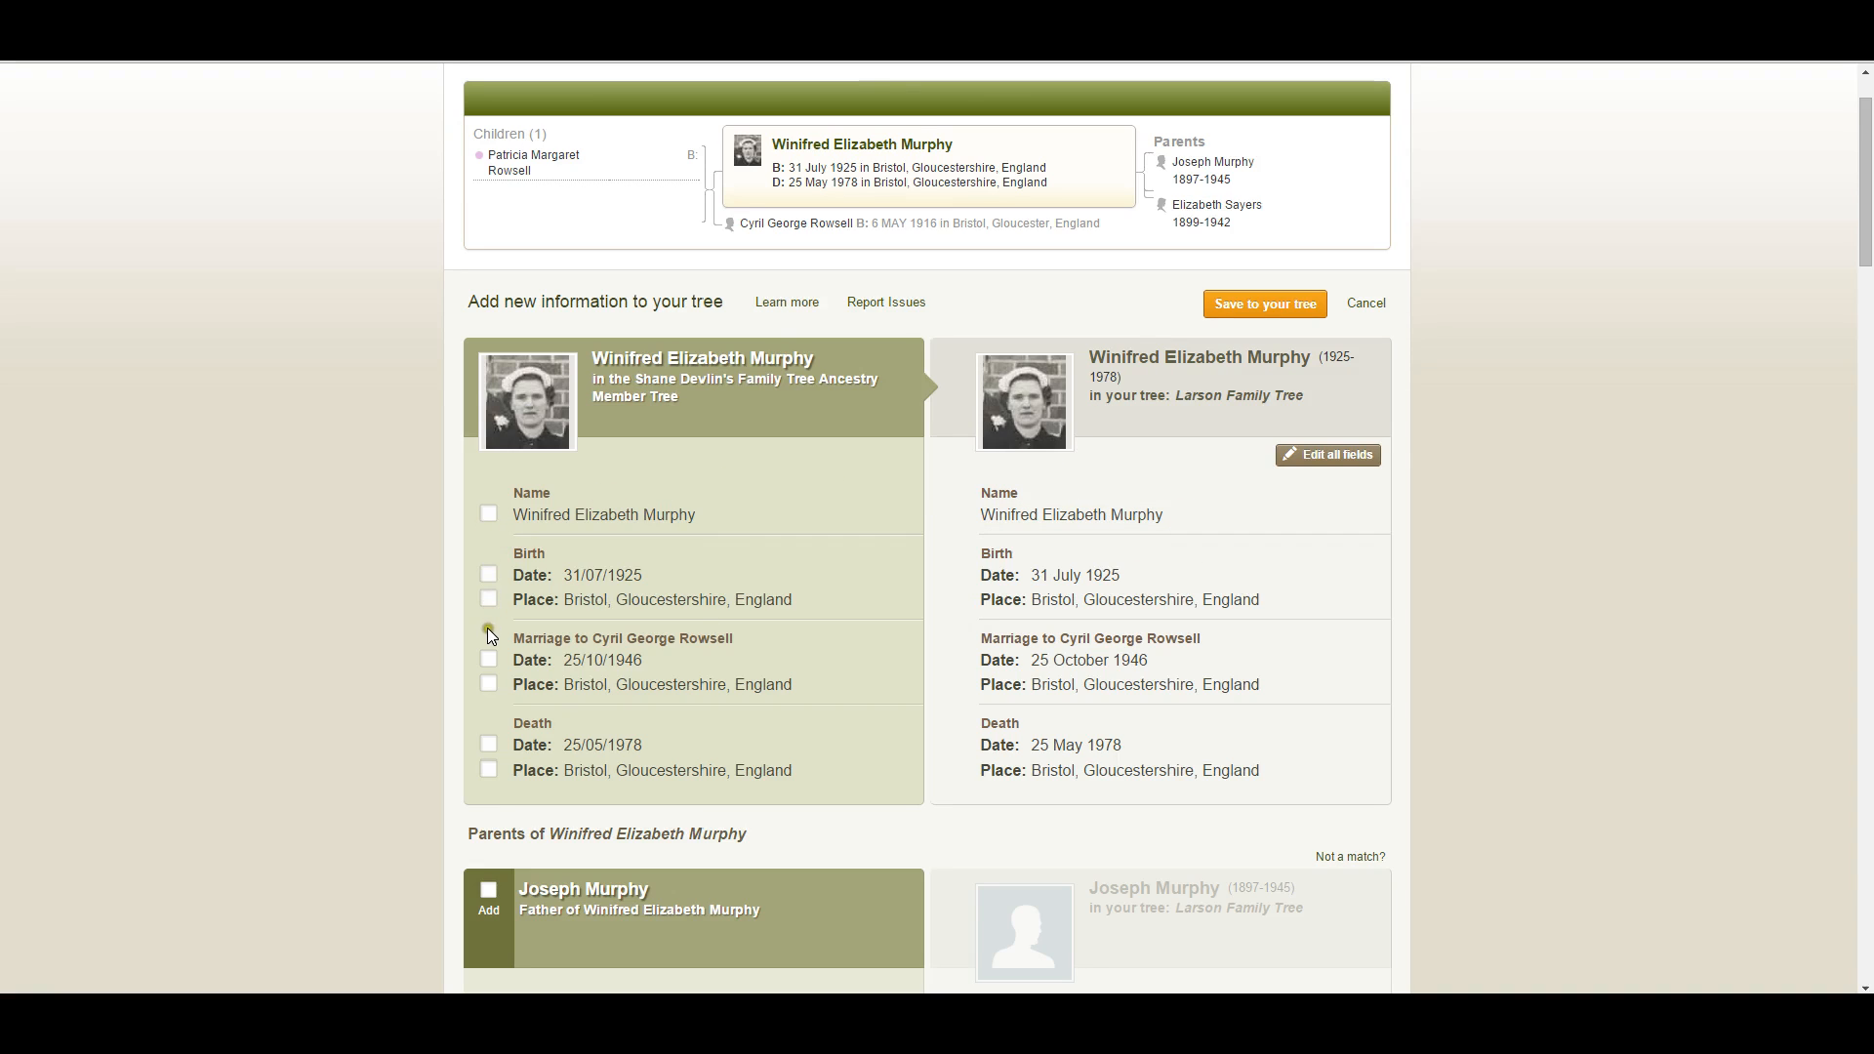
scroll(888, 548, down, 2)
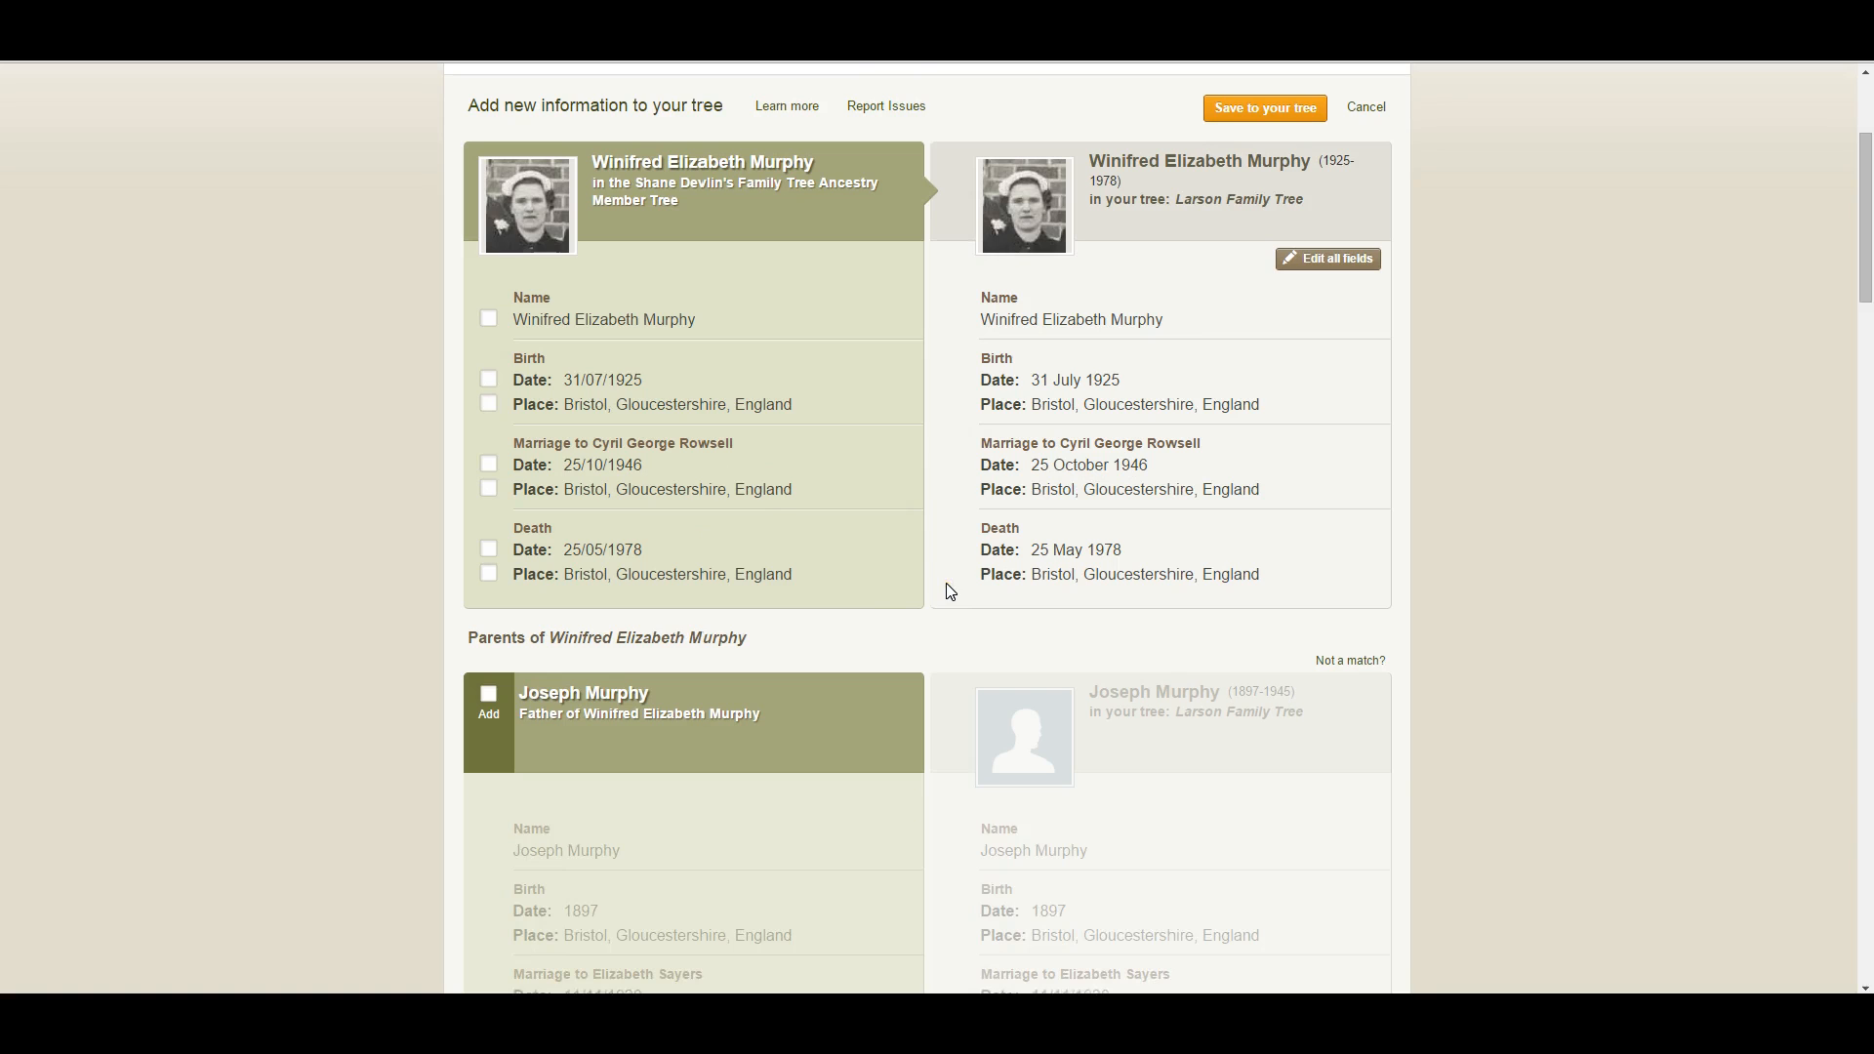
scroll(937, 543, down, 2)
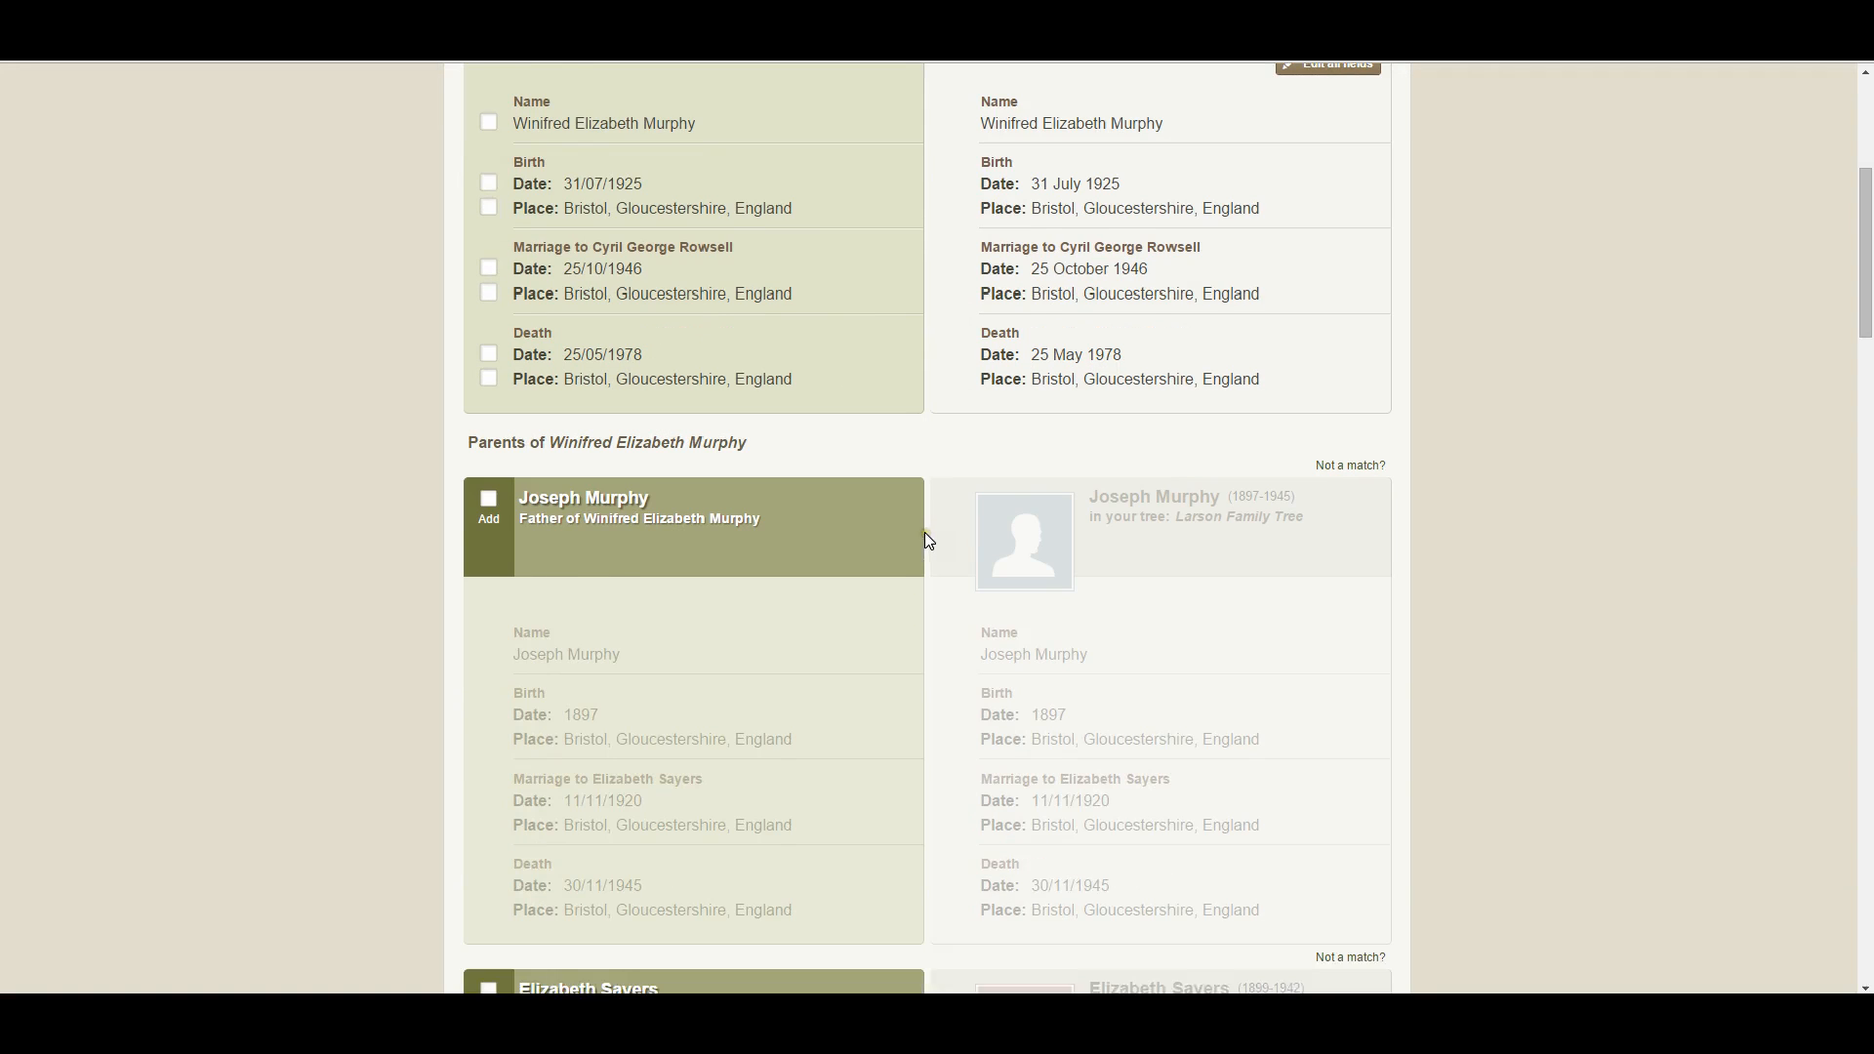
scroll(923, 541, up, 3)
scroll(923, 540, down, 3)
click(488, 503)
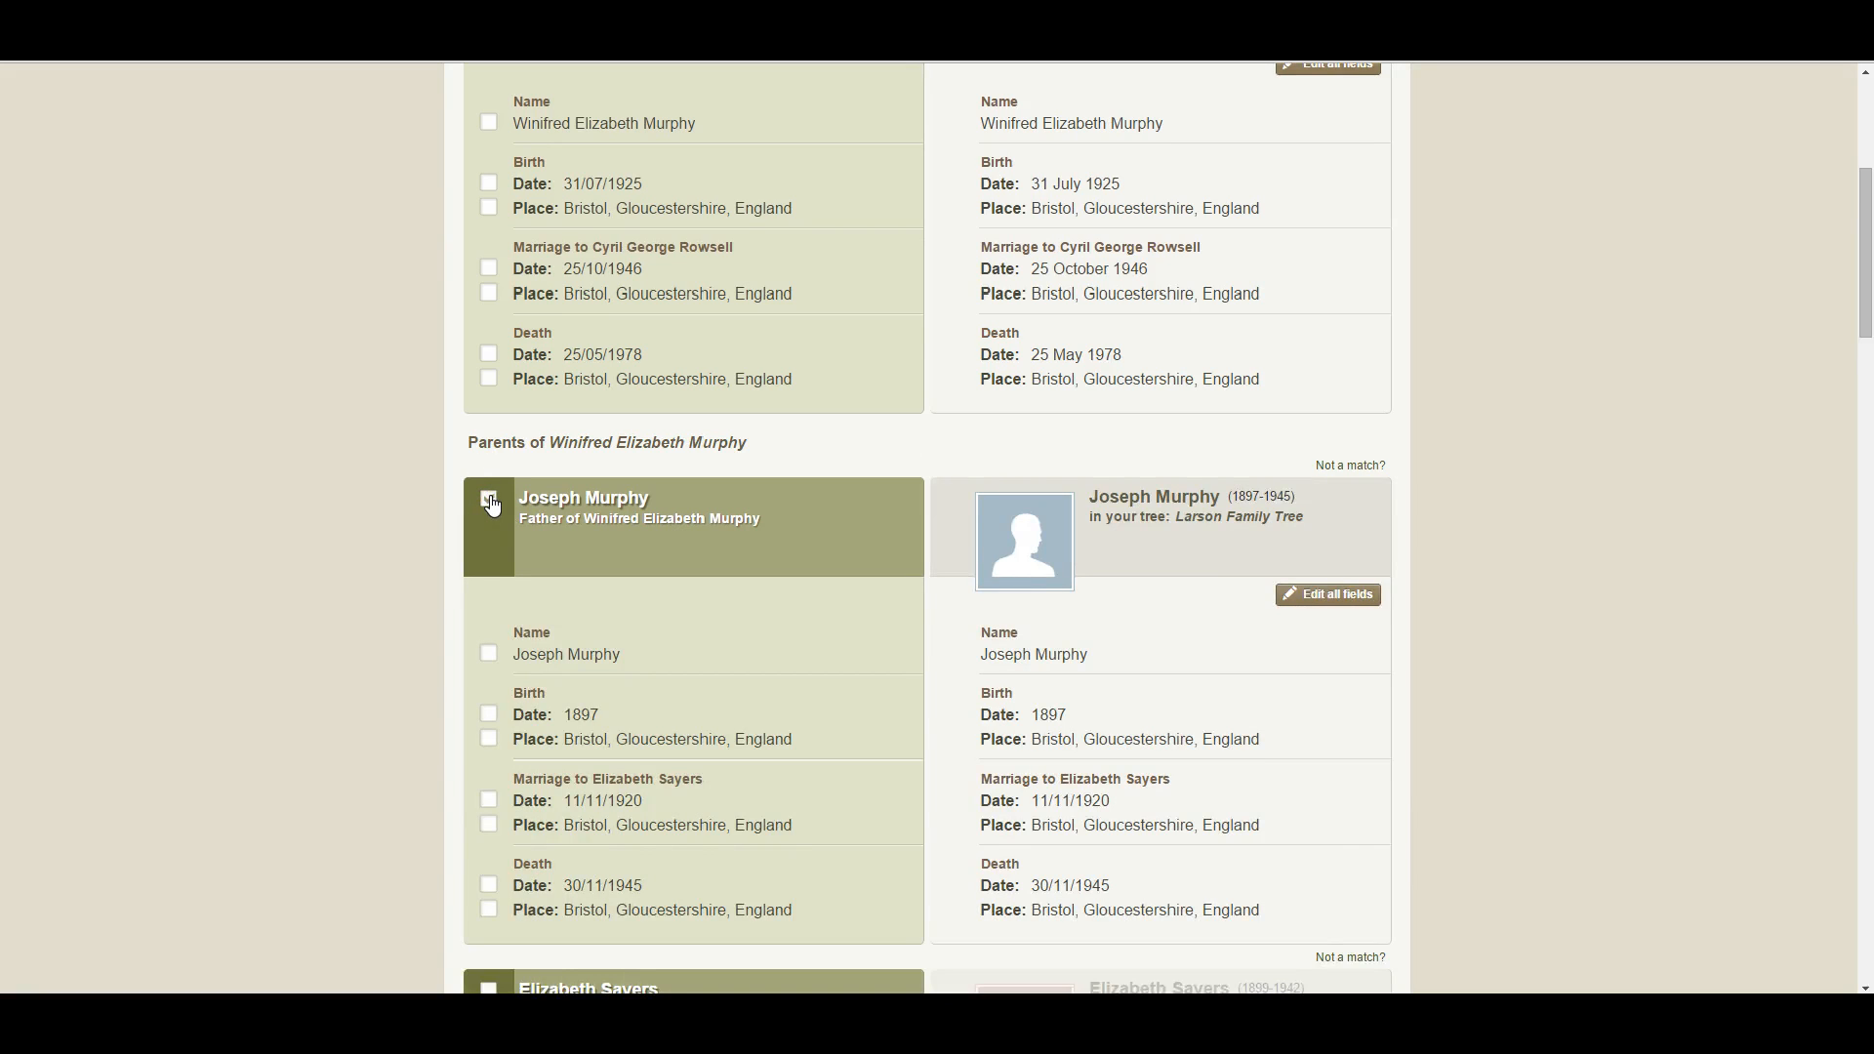
Include the woman's mother and husband in the information being saved to the tree.
scroll(492, 505, down, 1)
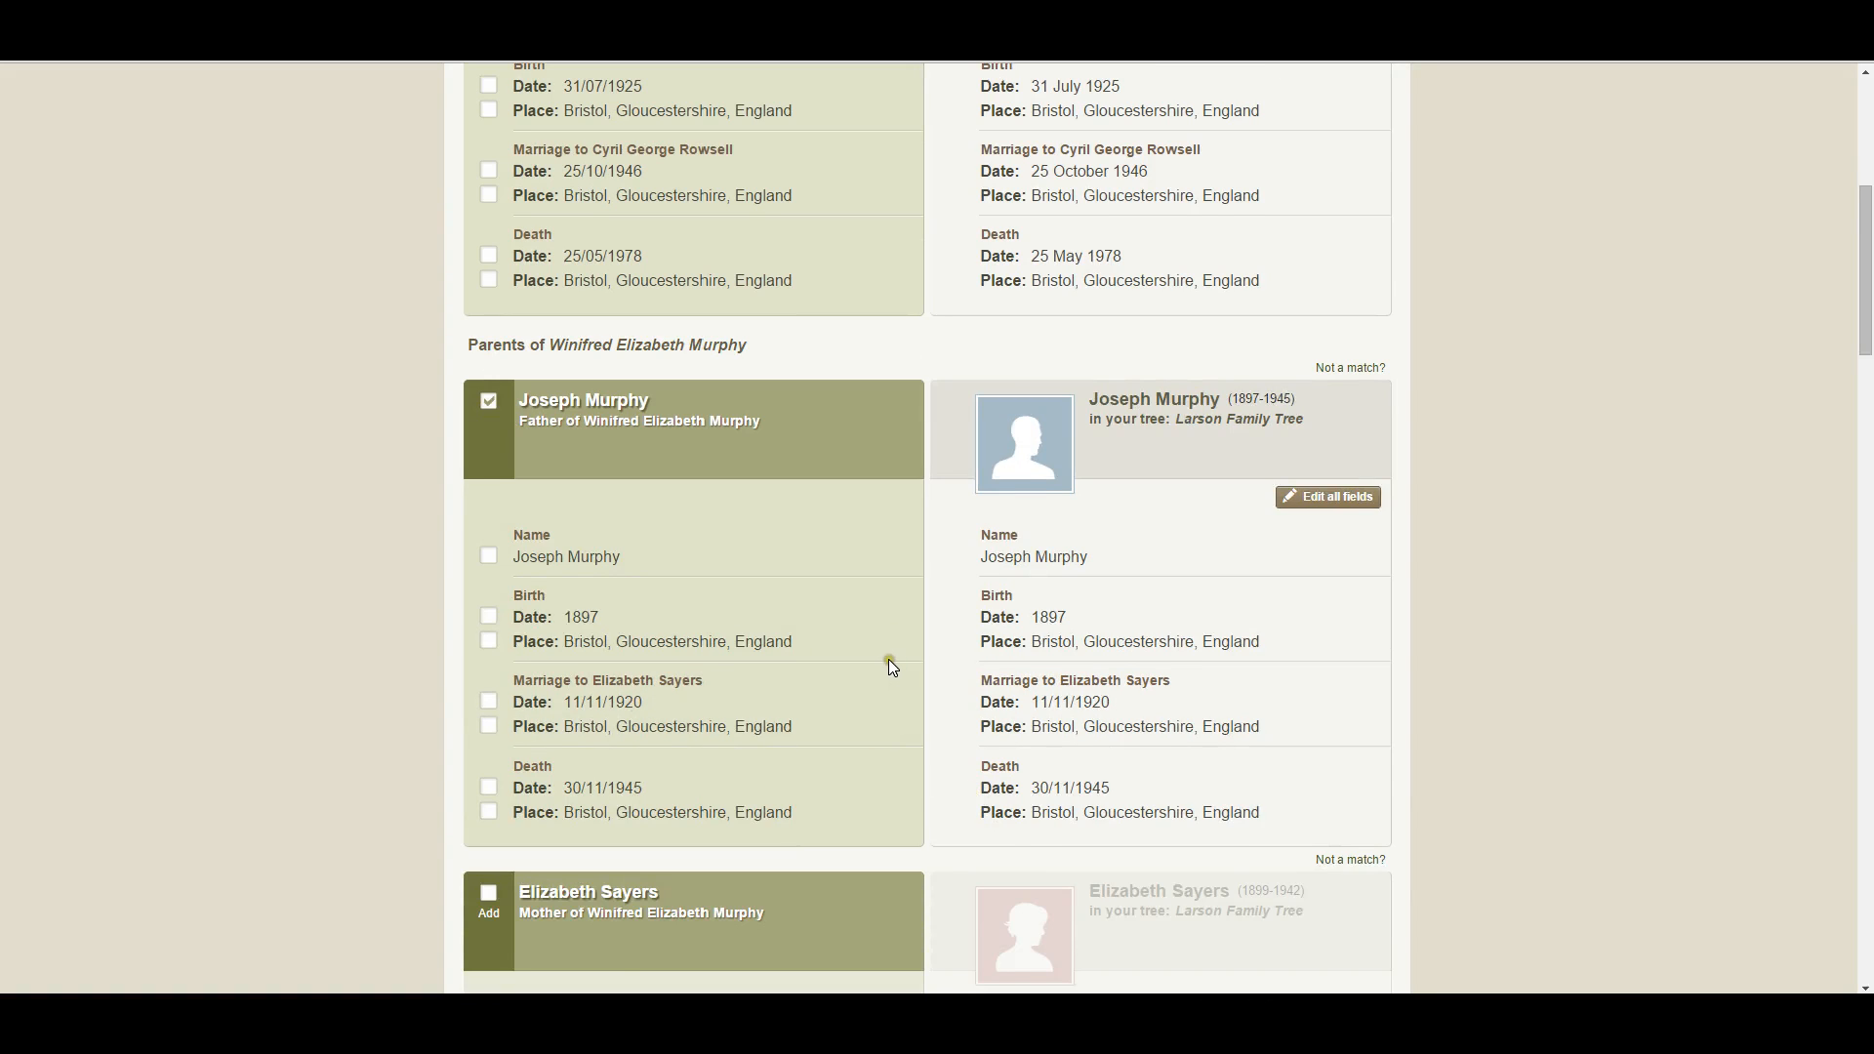
scroll(889, 659, down, 4)
click(488, 504)
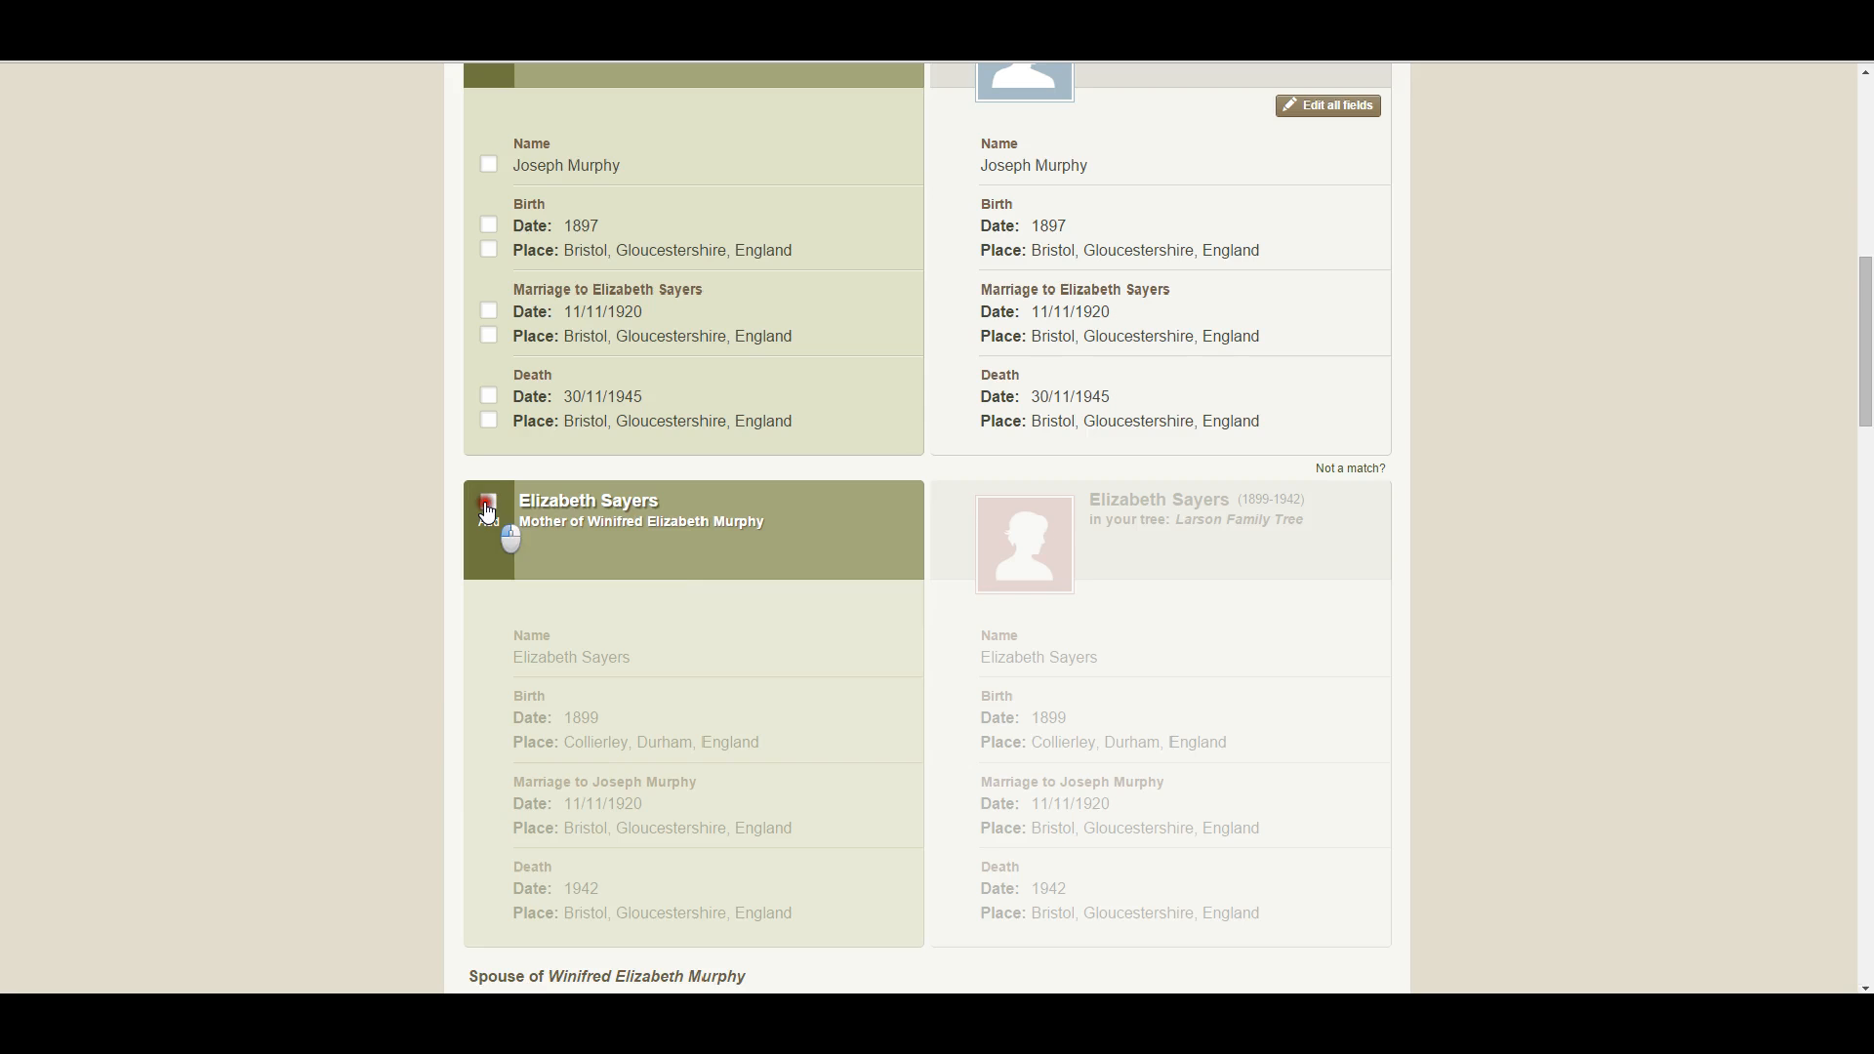
scroll(731, 610, down, 1)
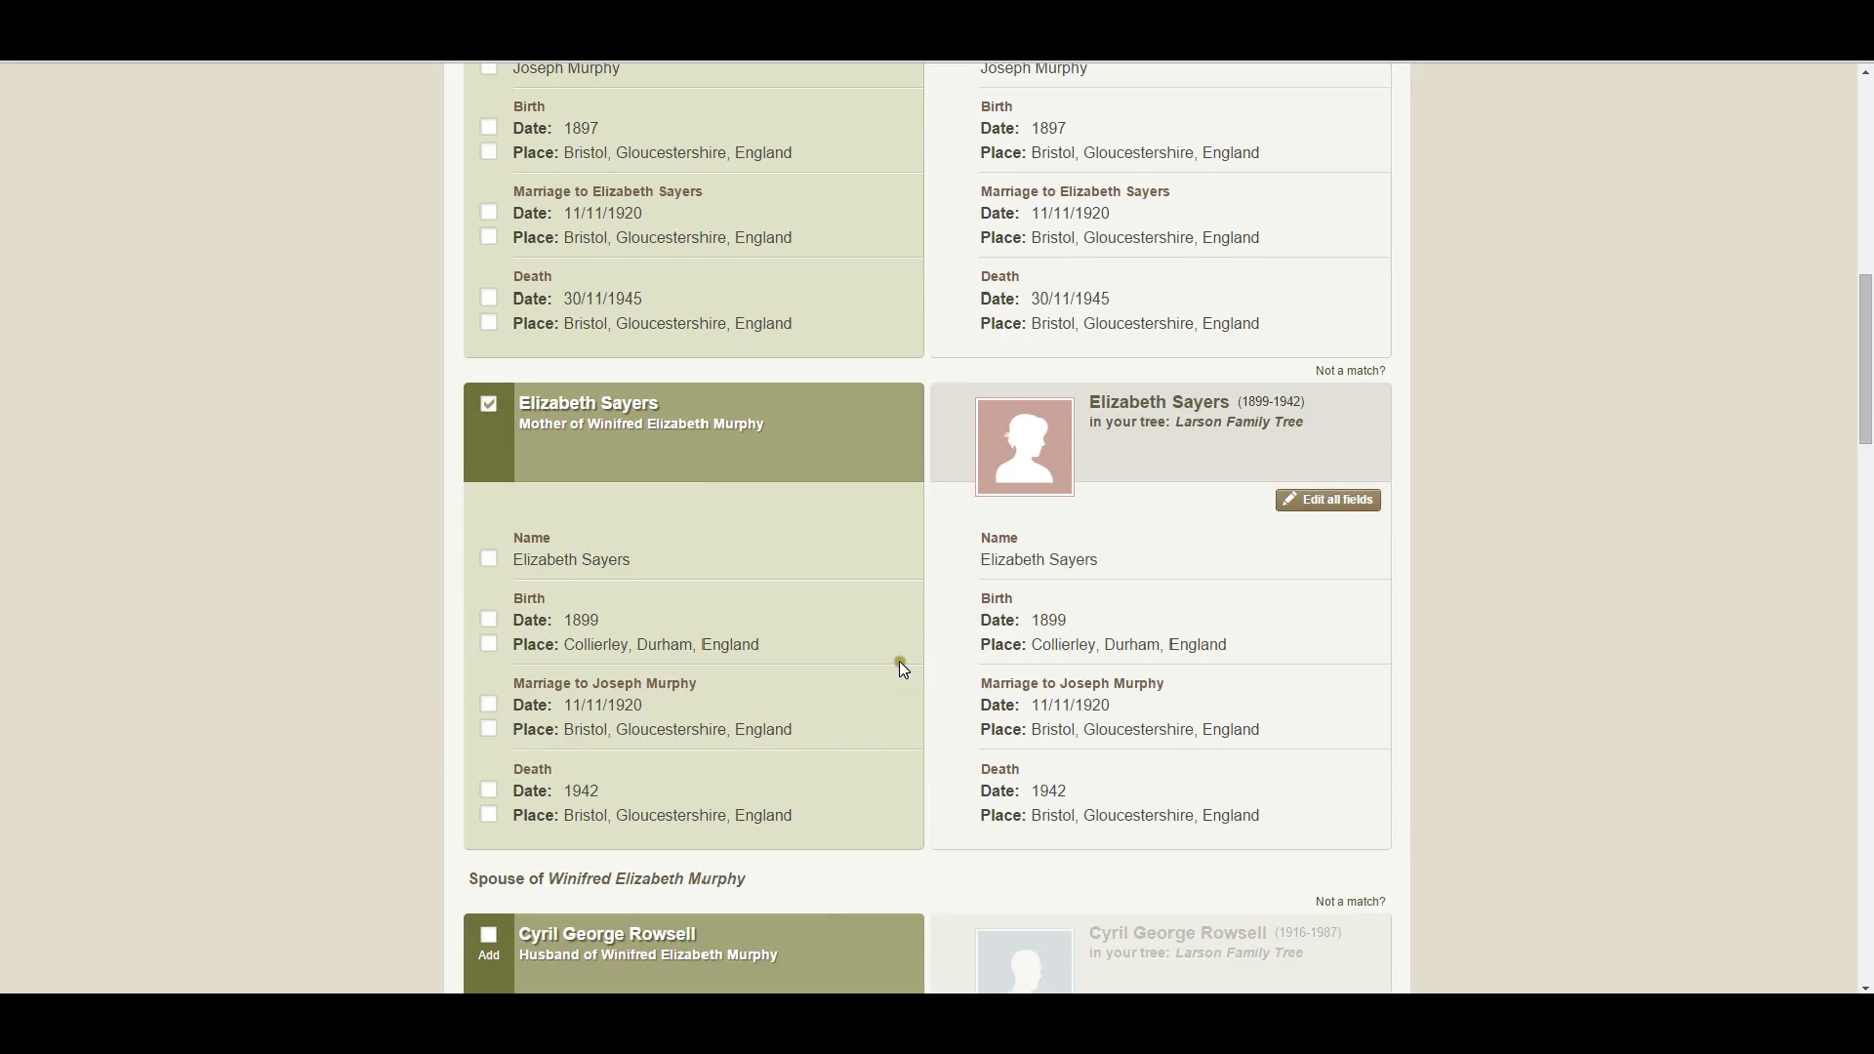
scroll(875, 742, down, 4)
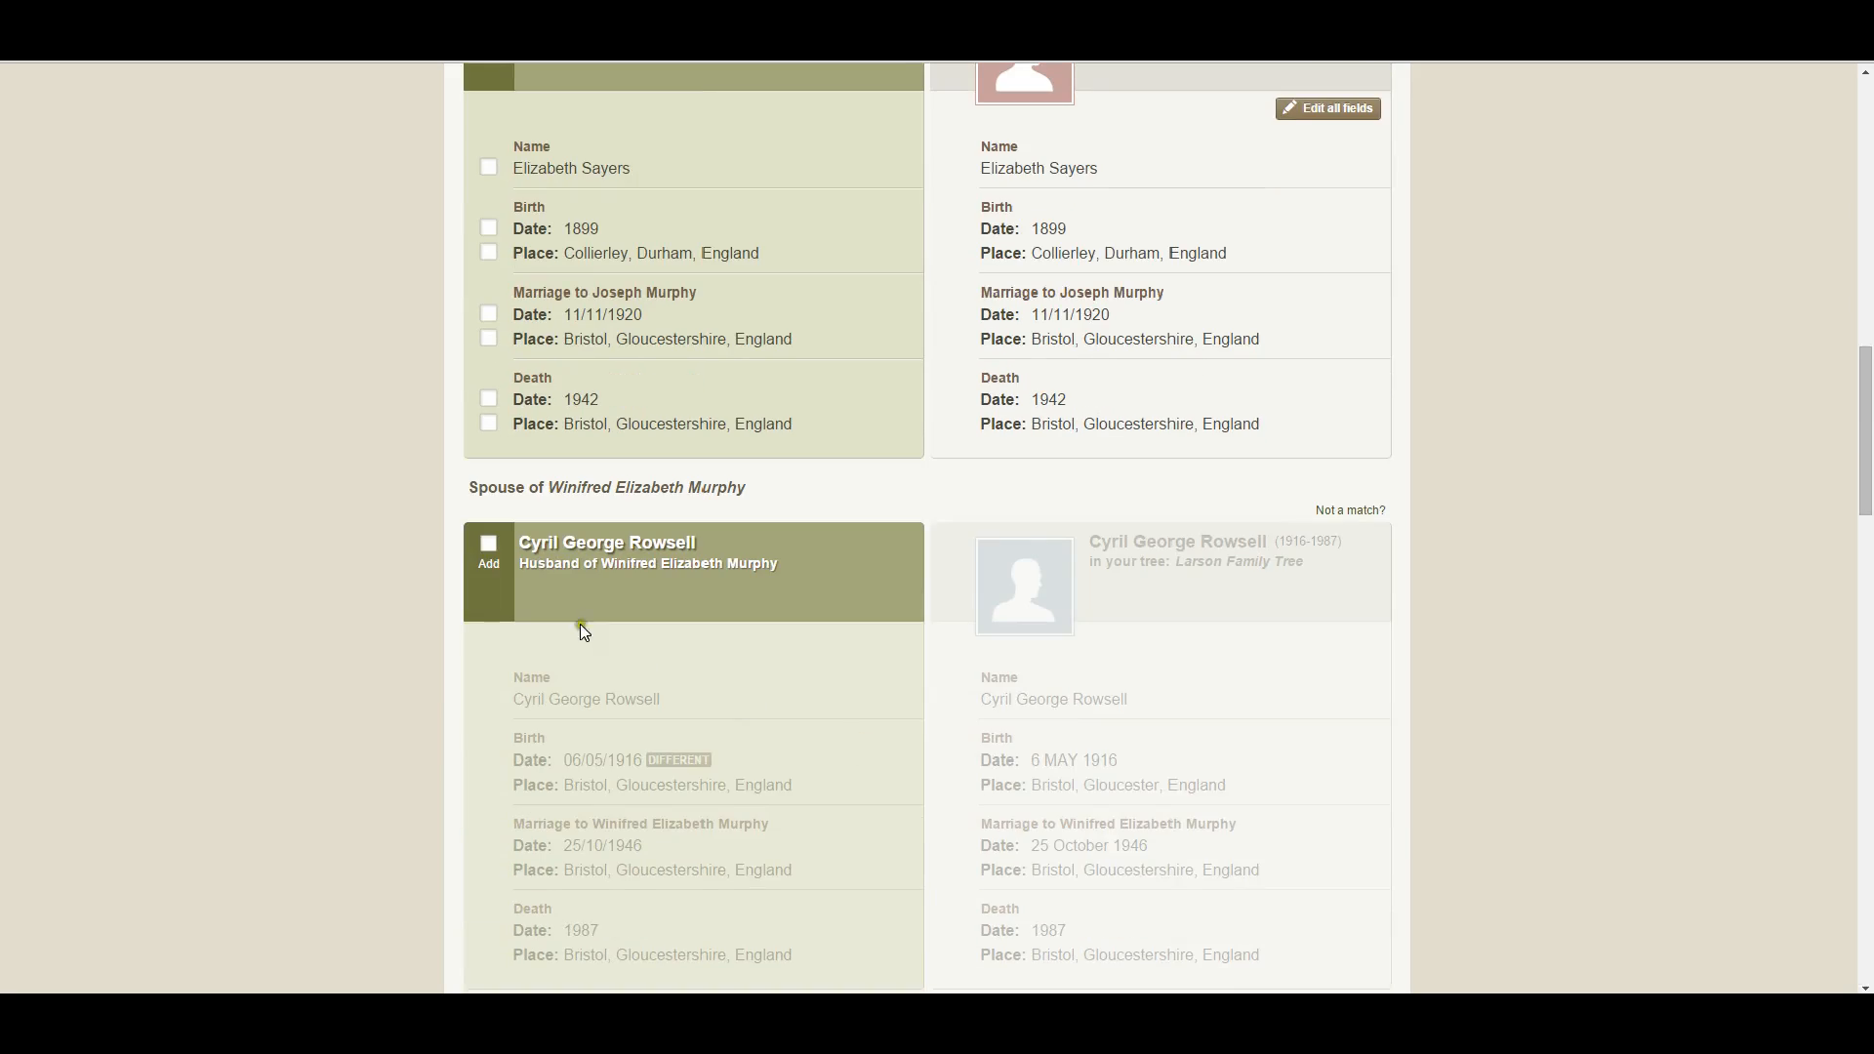
click(493, 547)
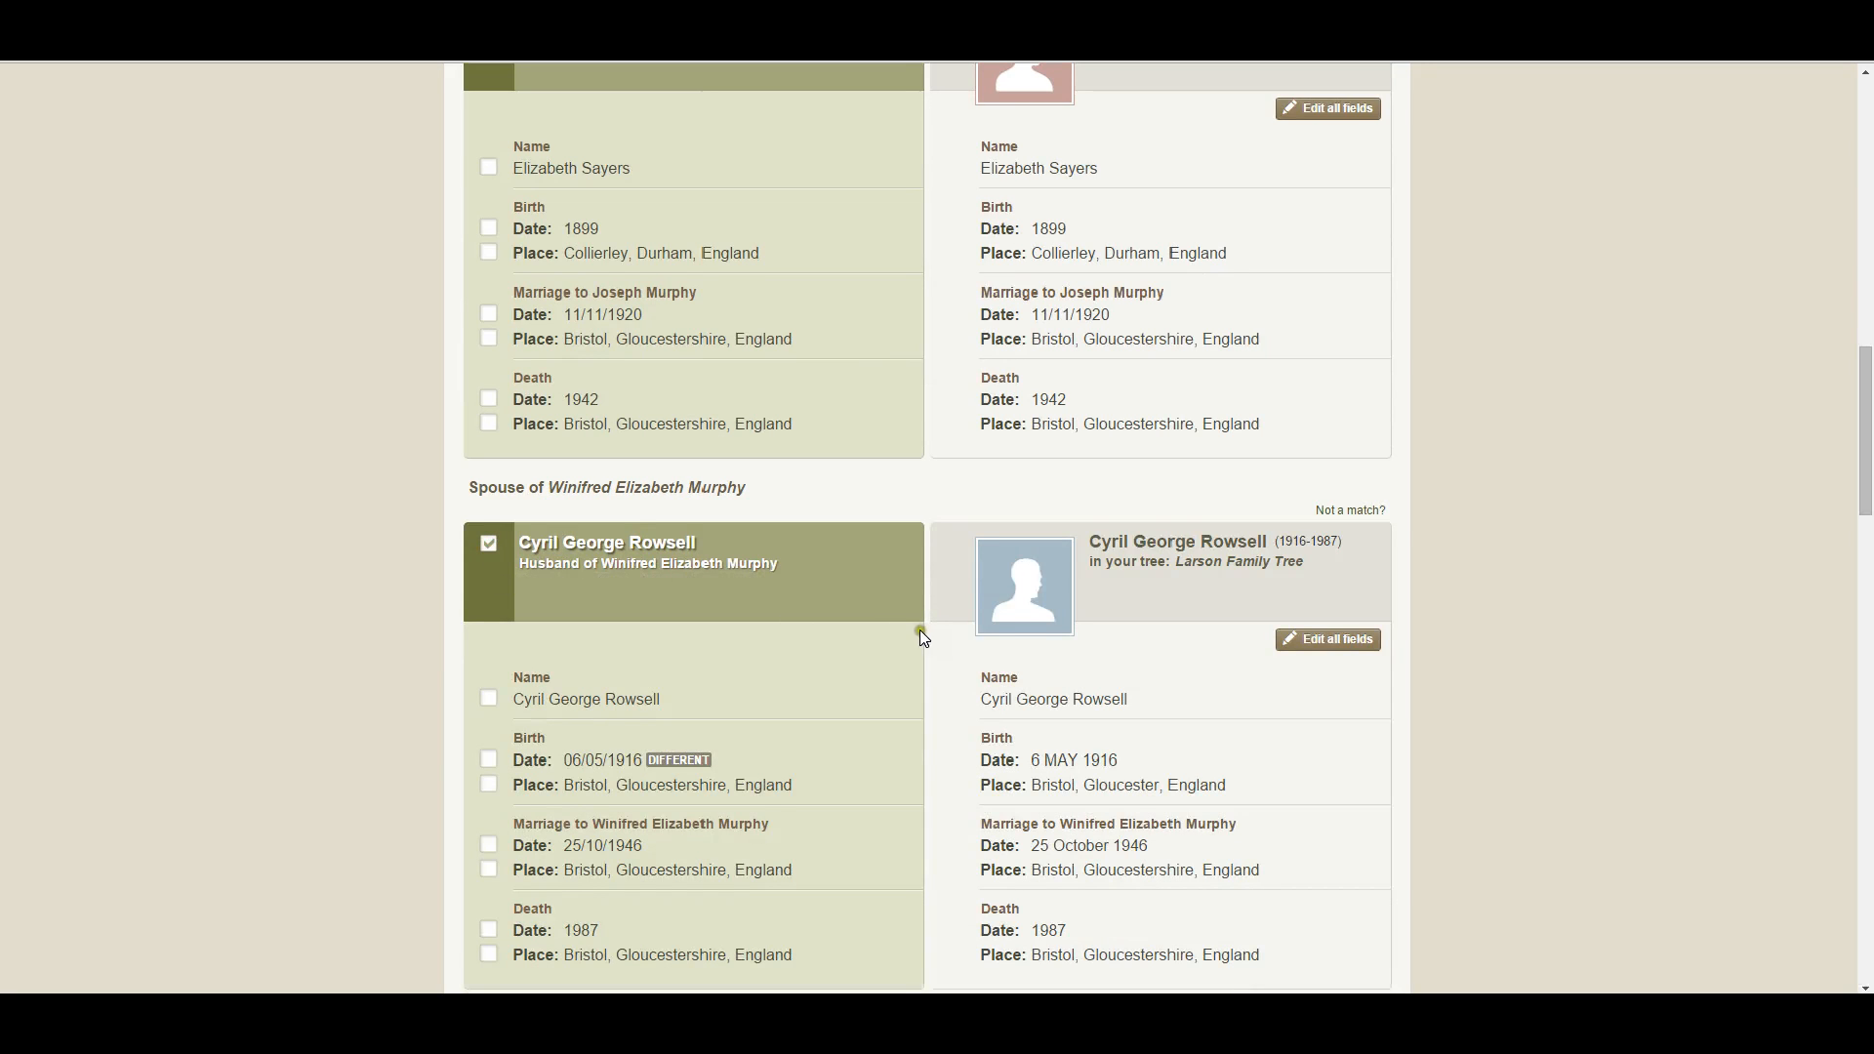
Include the first listed sibling, marked as a new person, with the birth date and place.
scroll(845, 619, down, 4)
scroll(844, 621, down, 1)
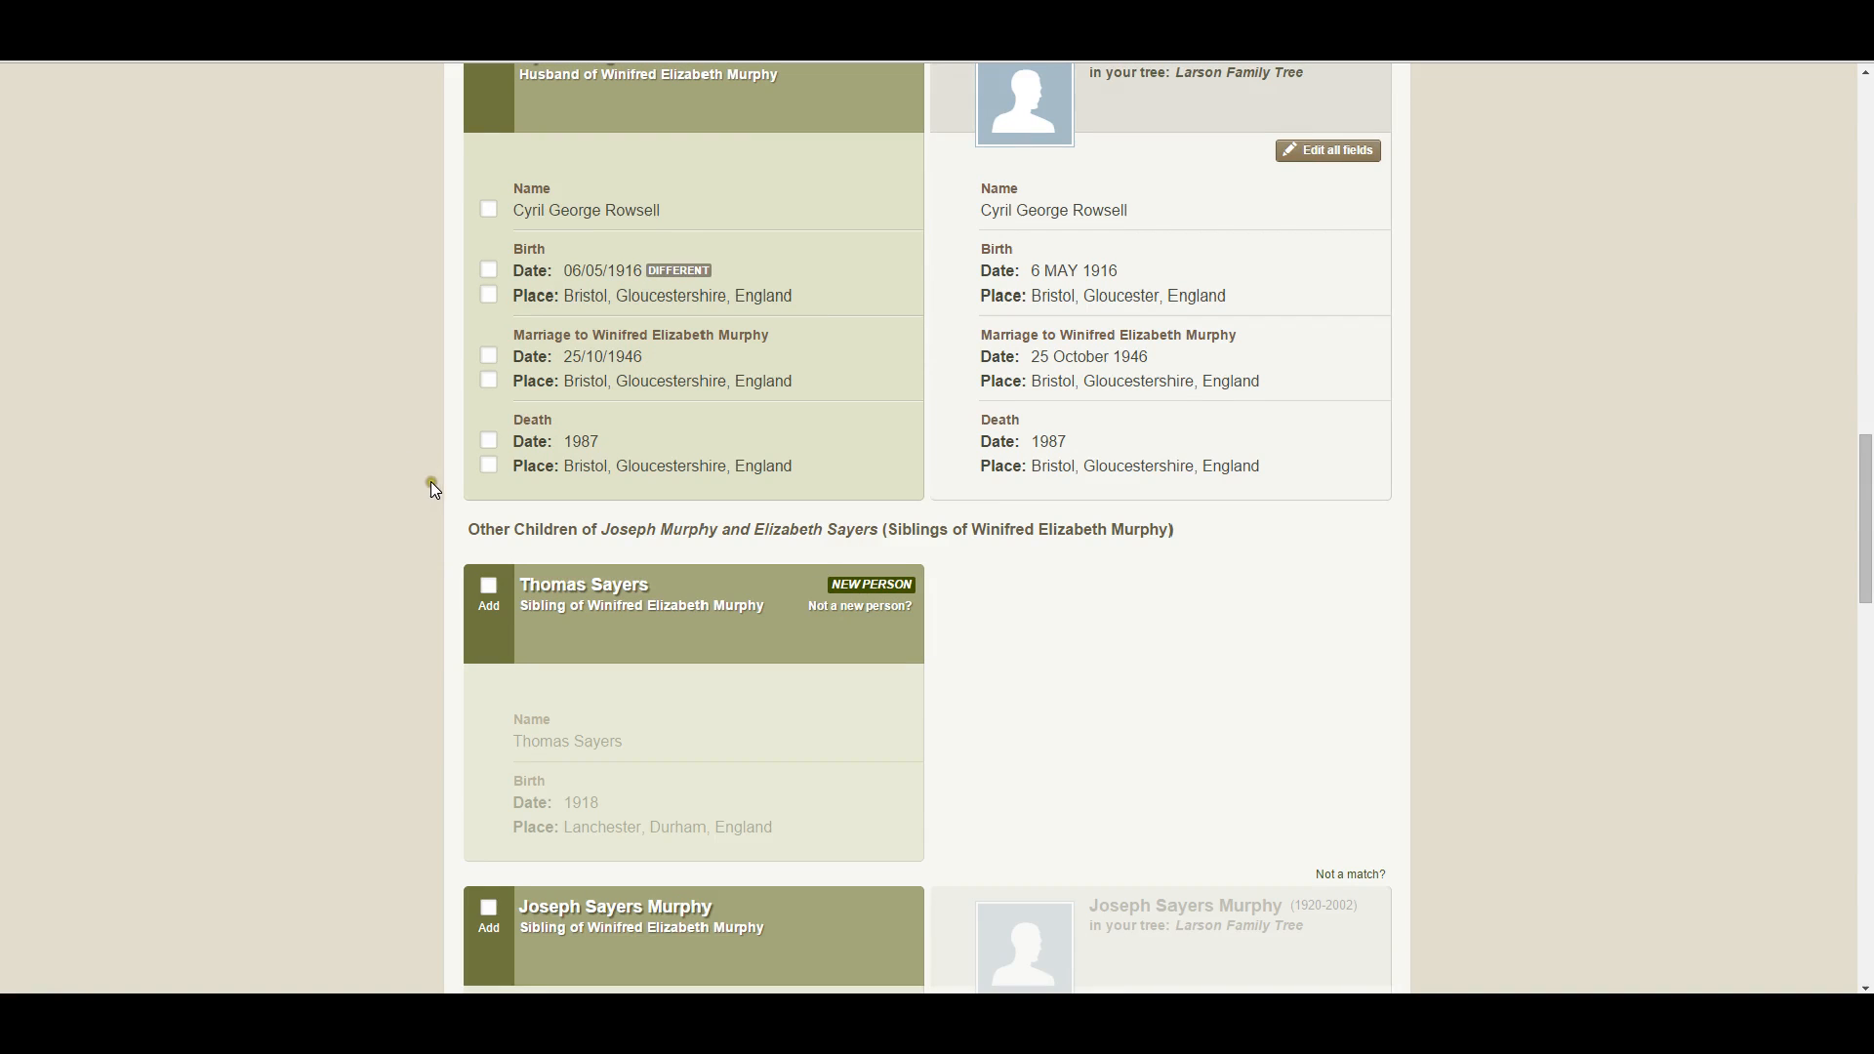
scroll(443, 493, down, 1)
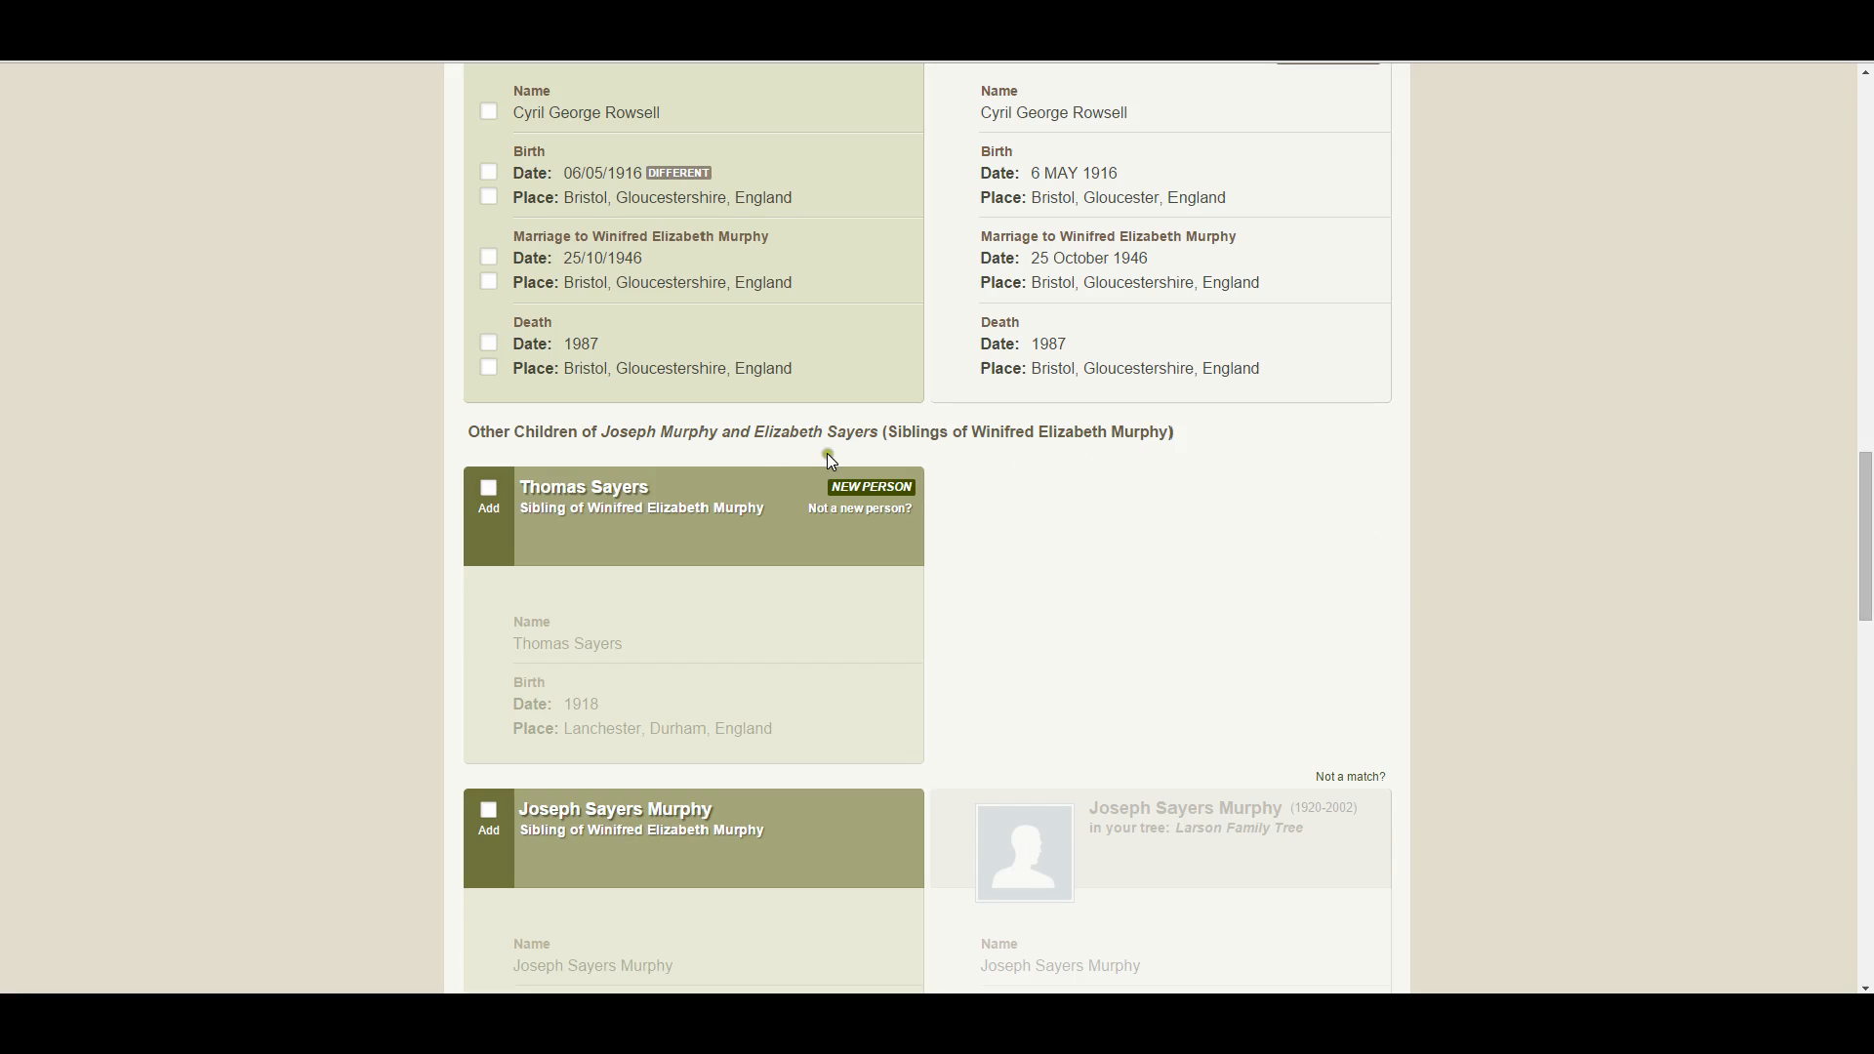
click(489, 495)
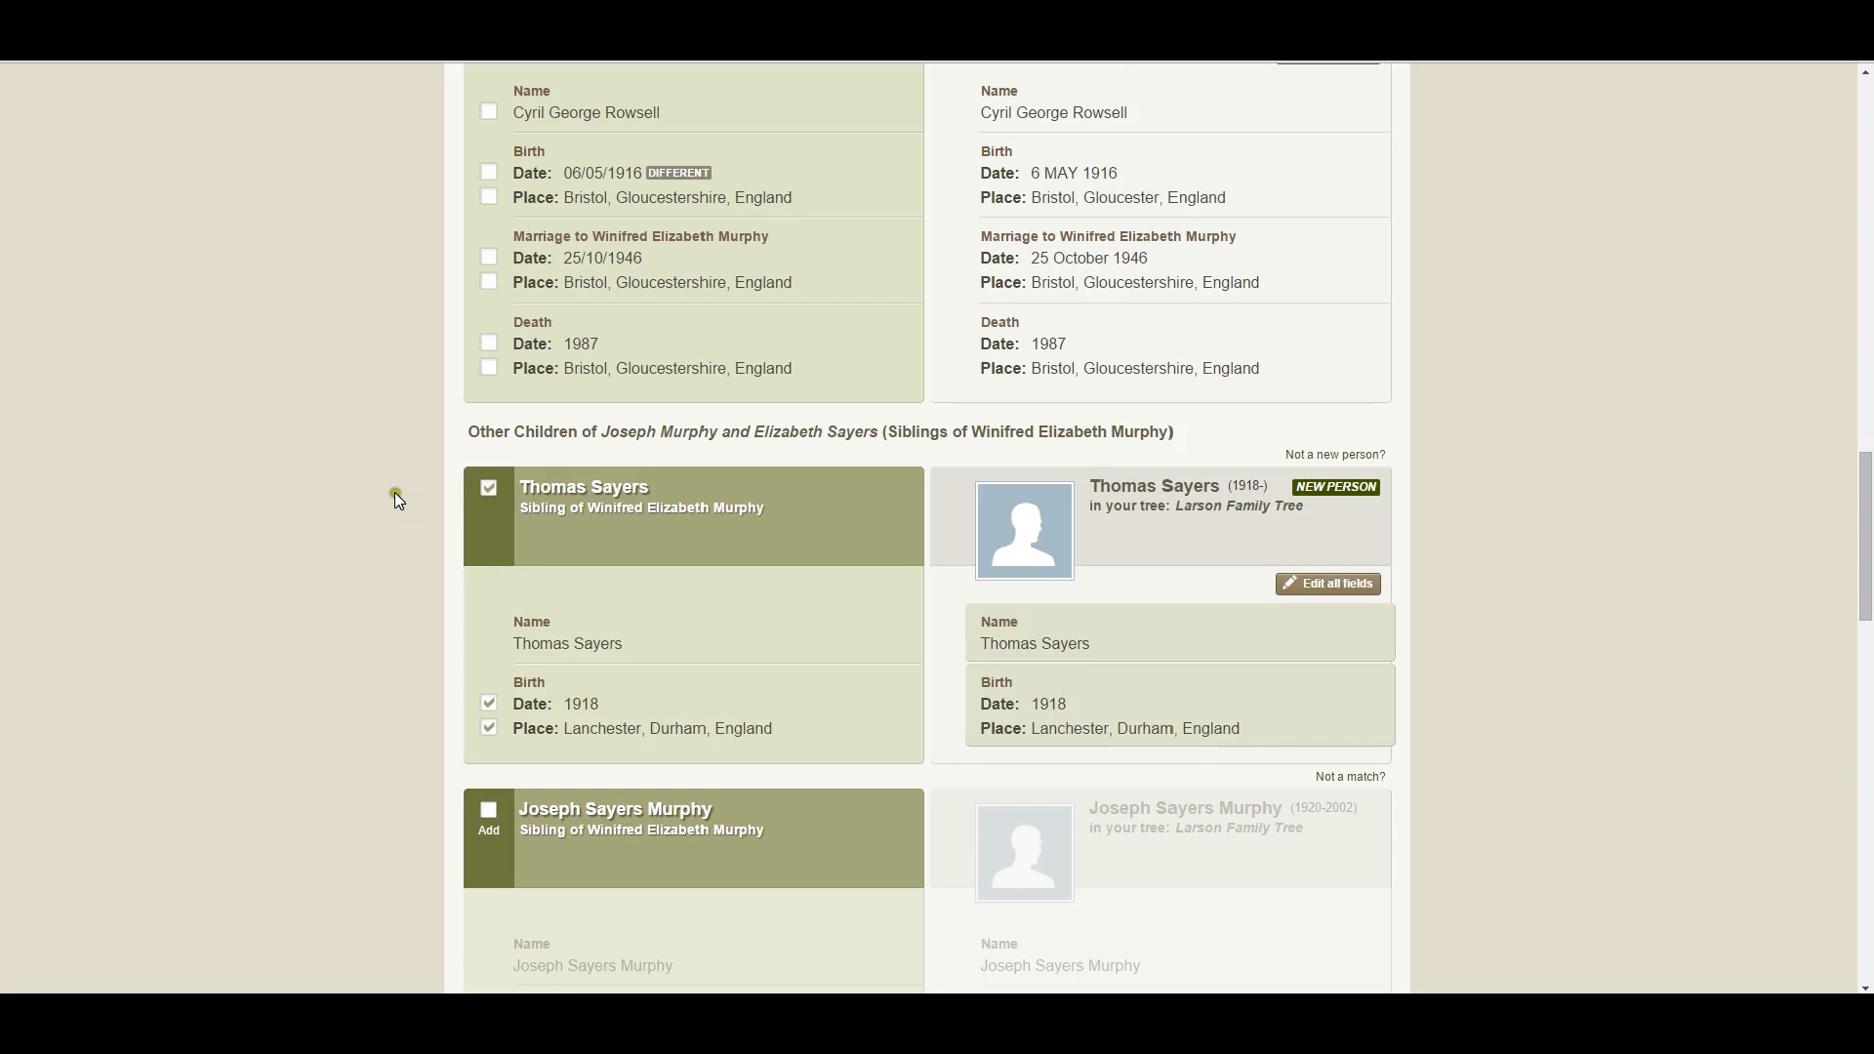
Include the second and third listed siblings in the information being saved to the tree.
scroll(394, 492, down, 2)
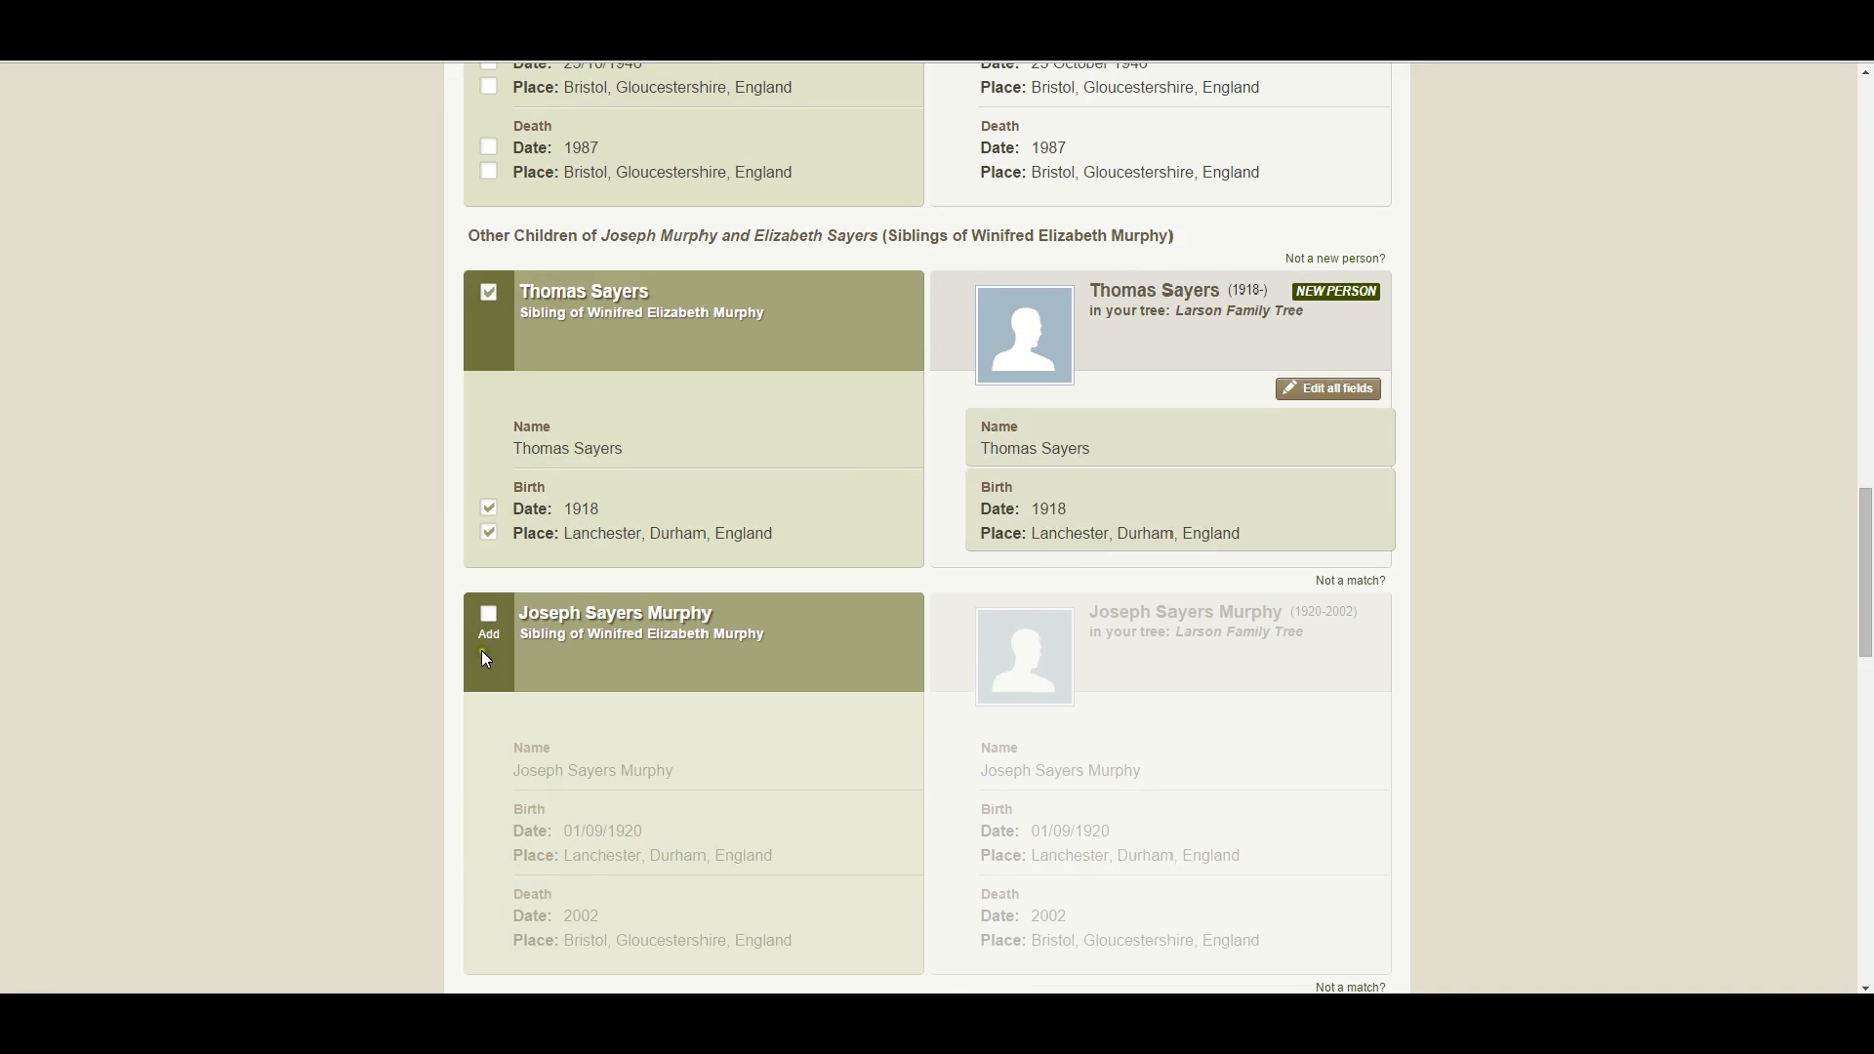
scroll(431, 636, down, 2)
click(490, 421)
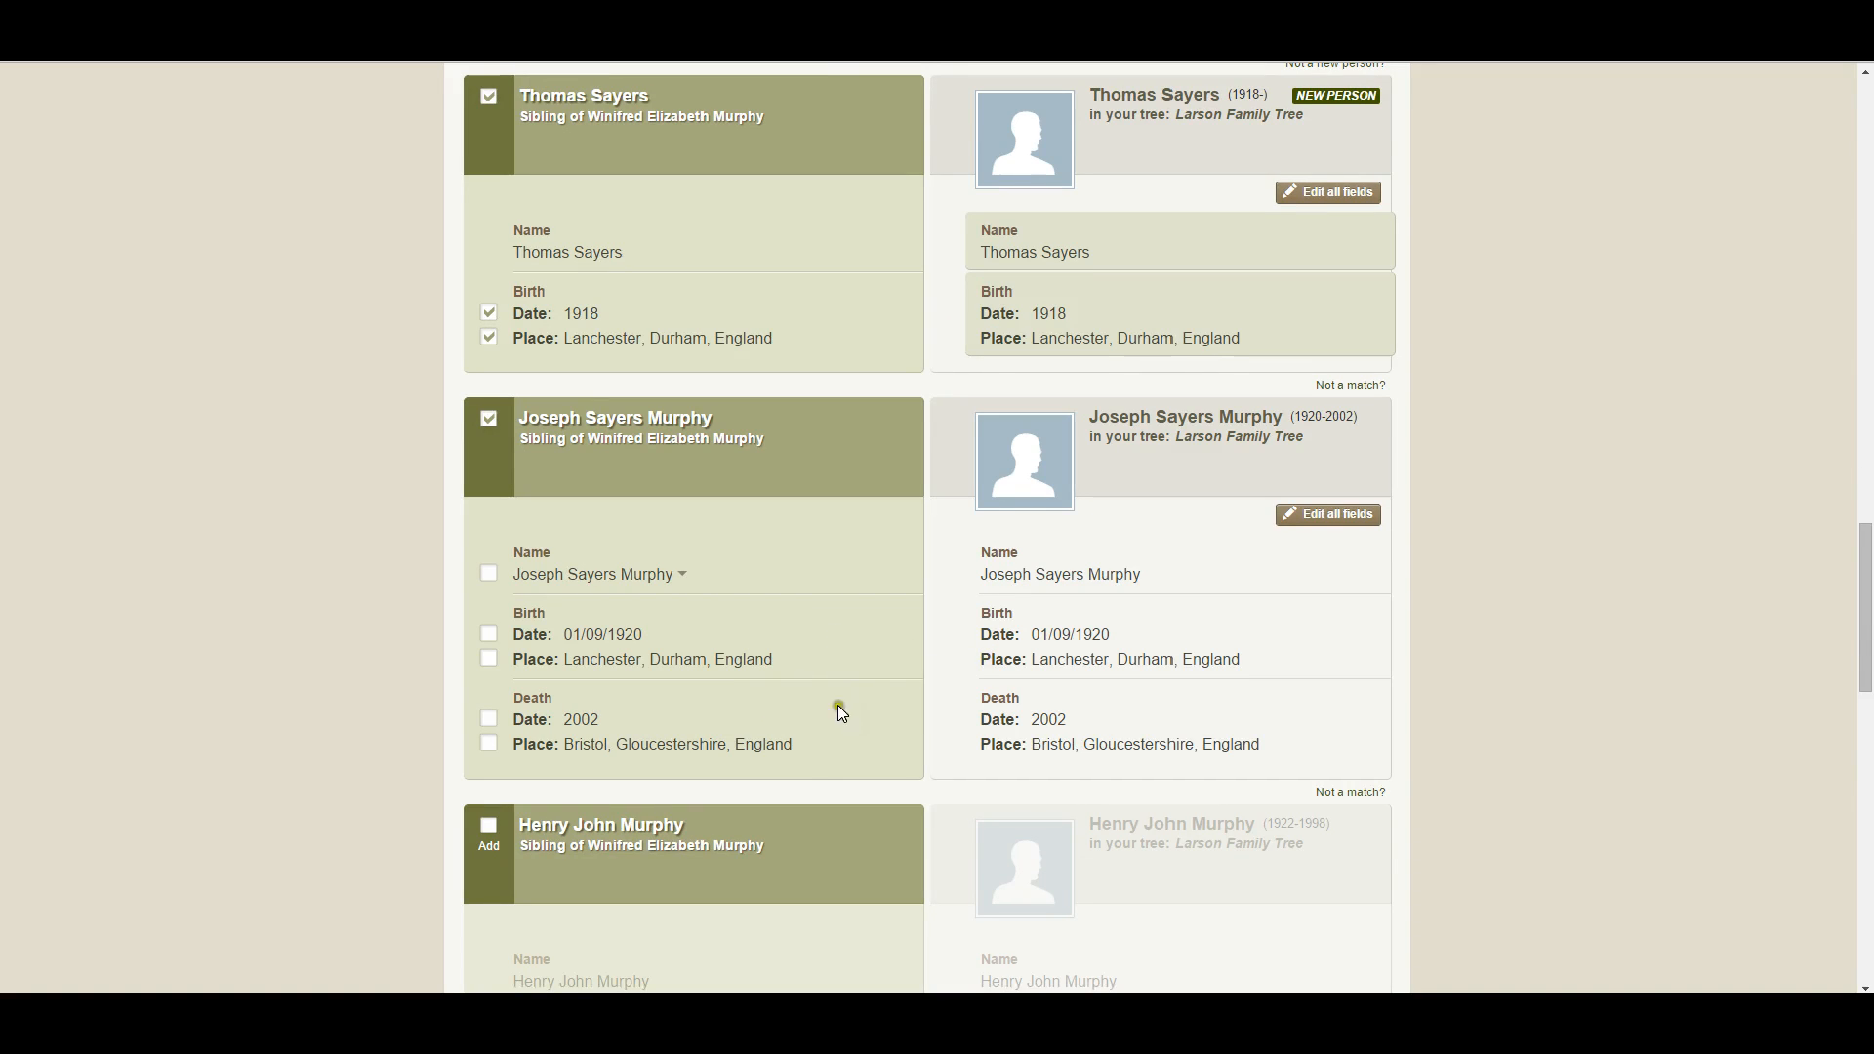
scroll(921, 715, down, 4)
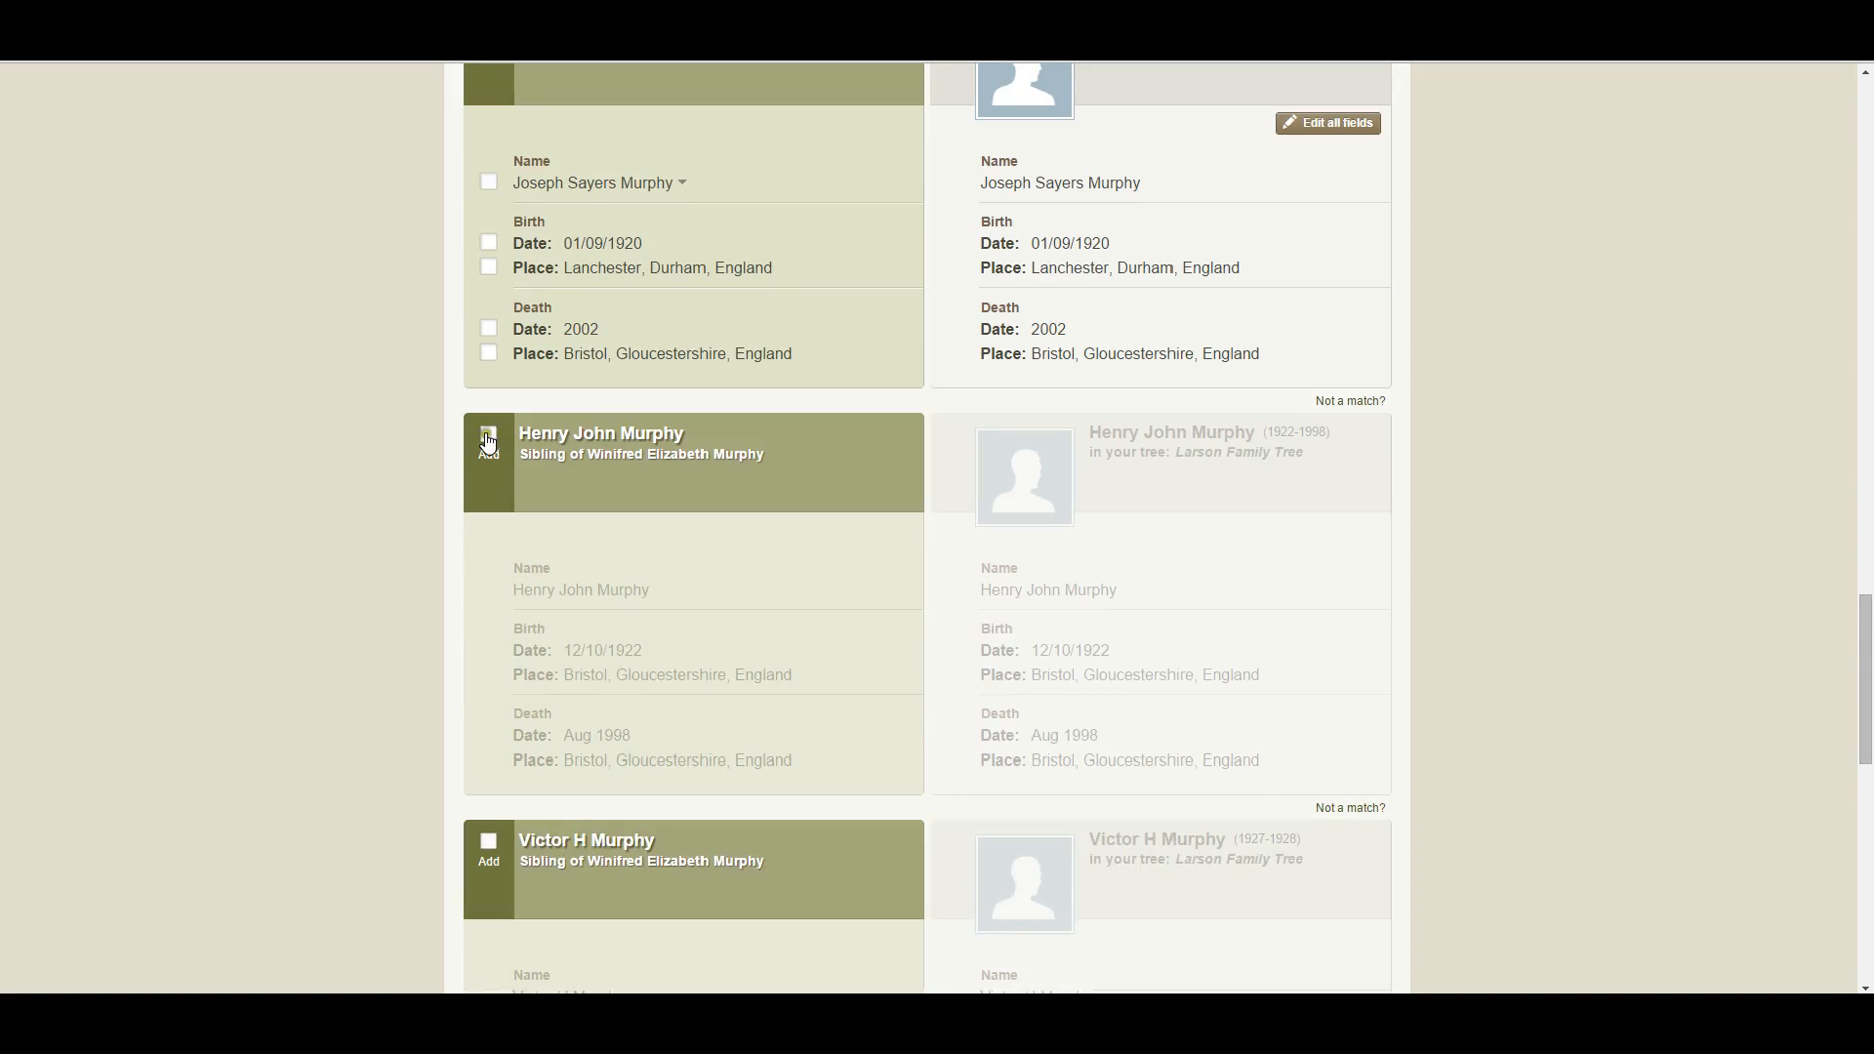
click(488, 434)
Include the fourth and fifth listed siblings, the latter marked as a new person, in the information being saved to the tree.
scroll(493, 449, down, 1)
scroll(490, 445, down, 4)
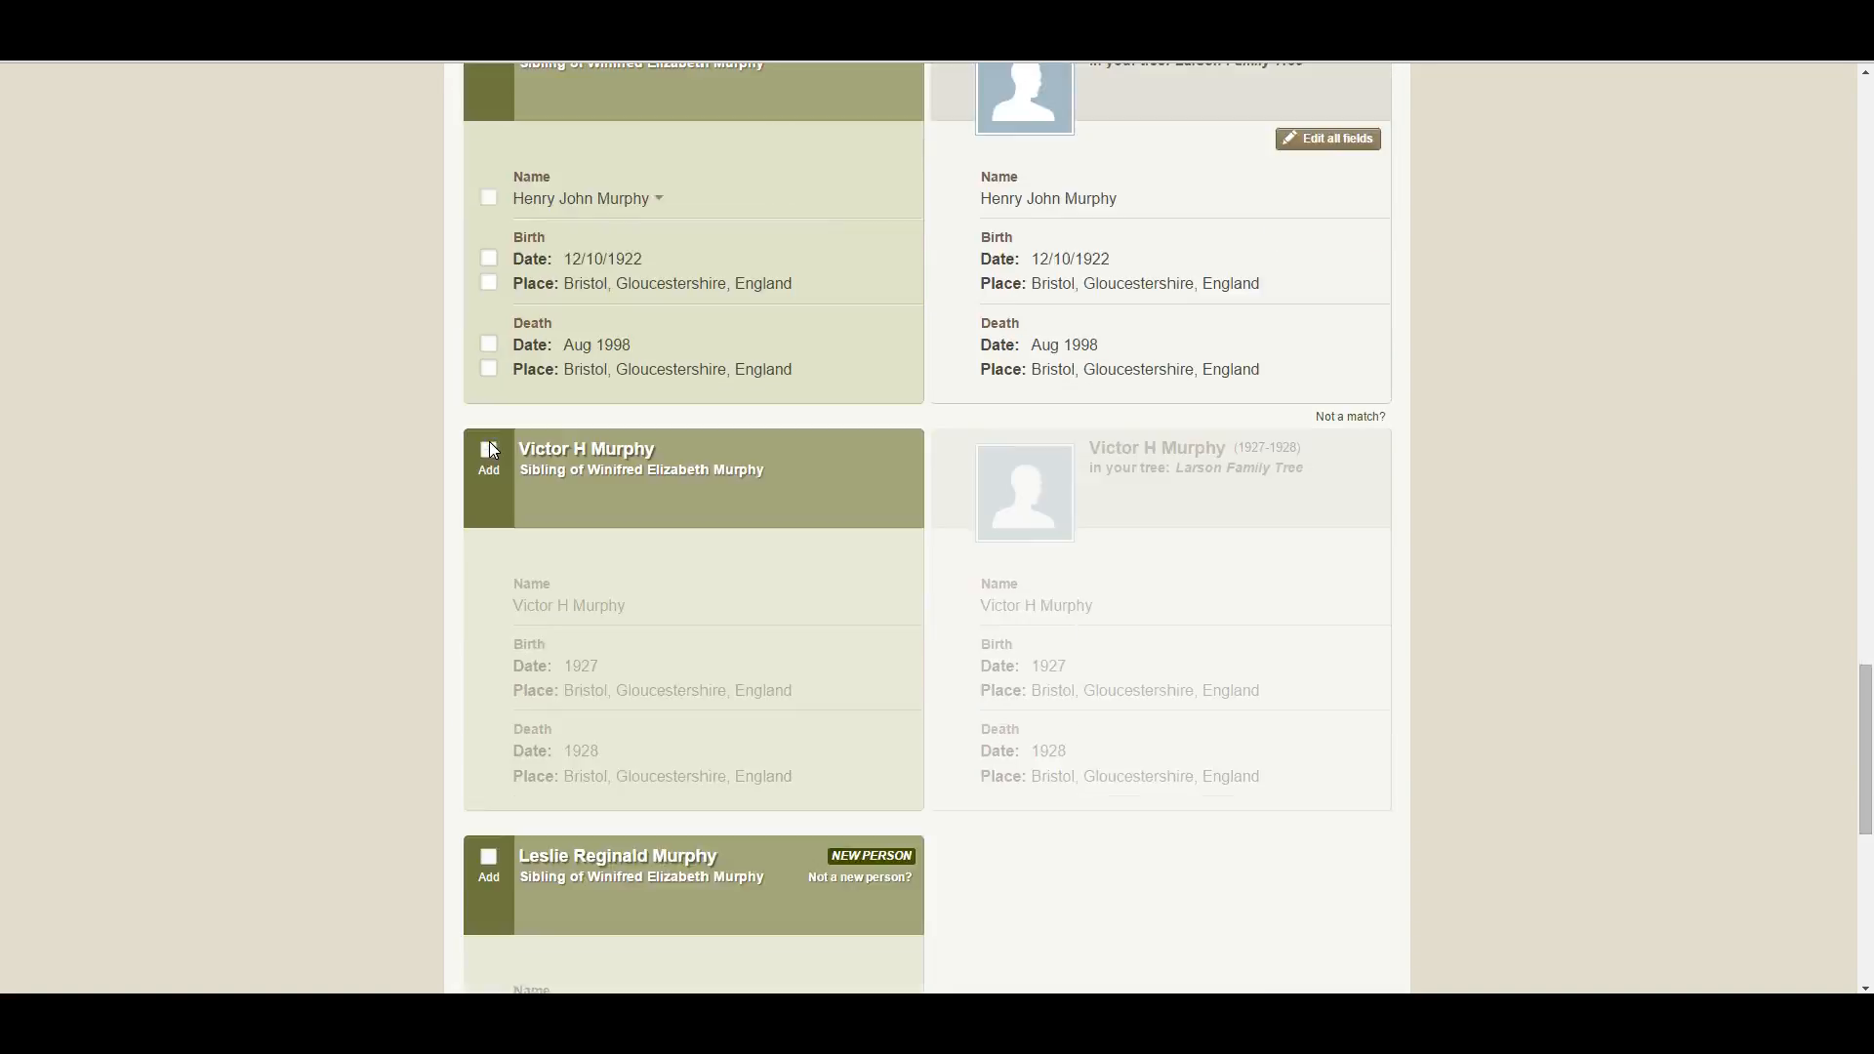
click(487, 353)
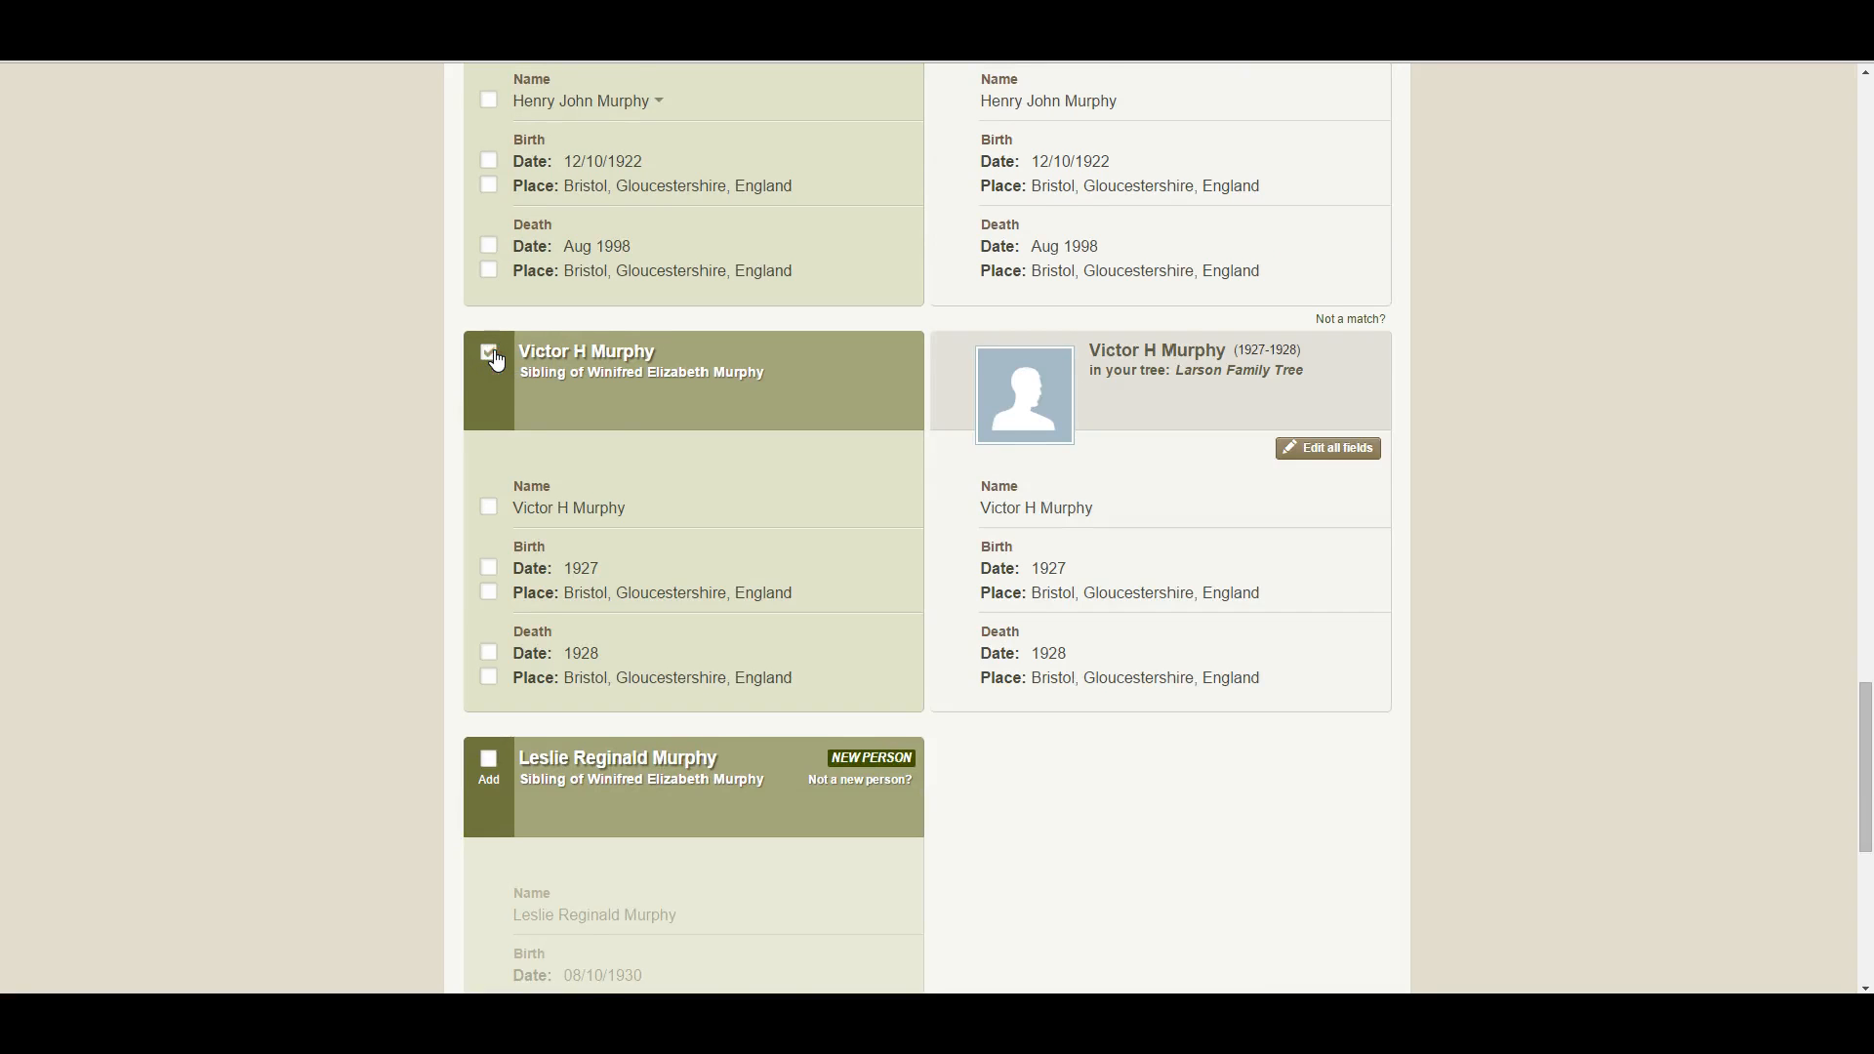
scroll(493, 366, down, 4)
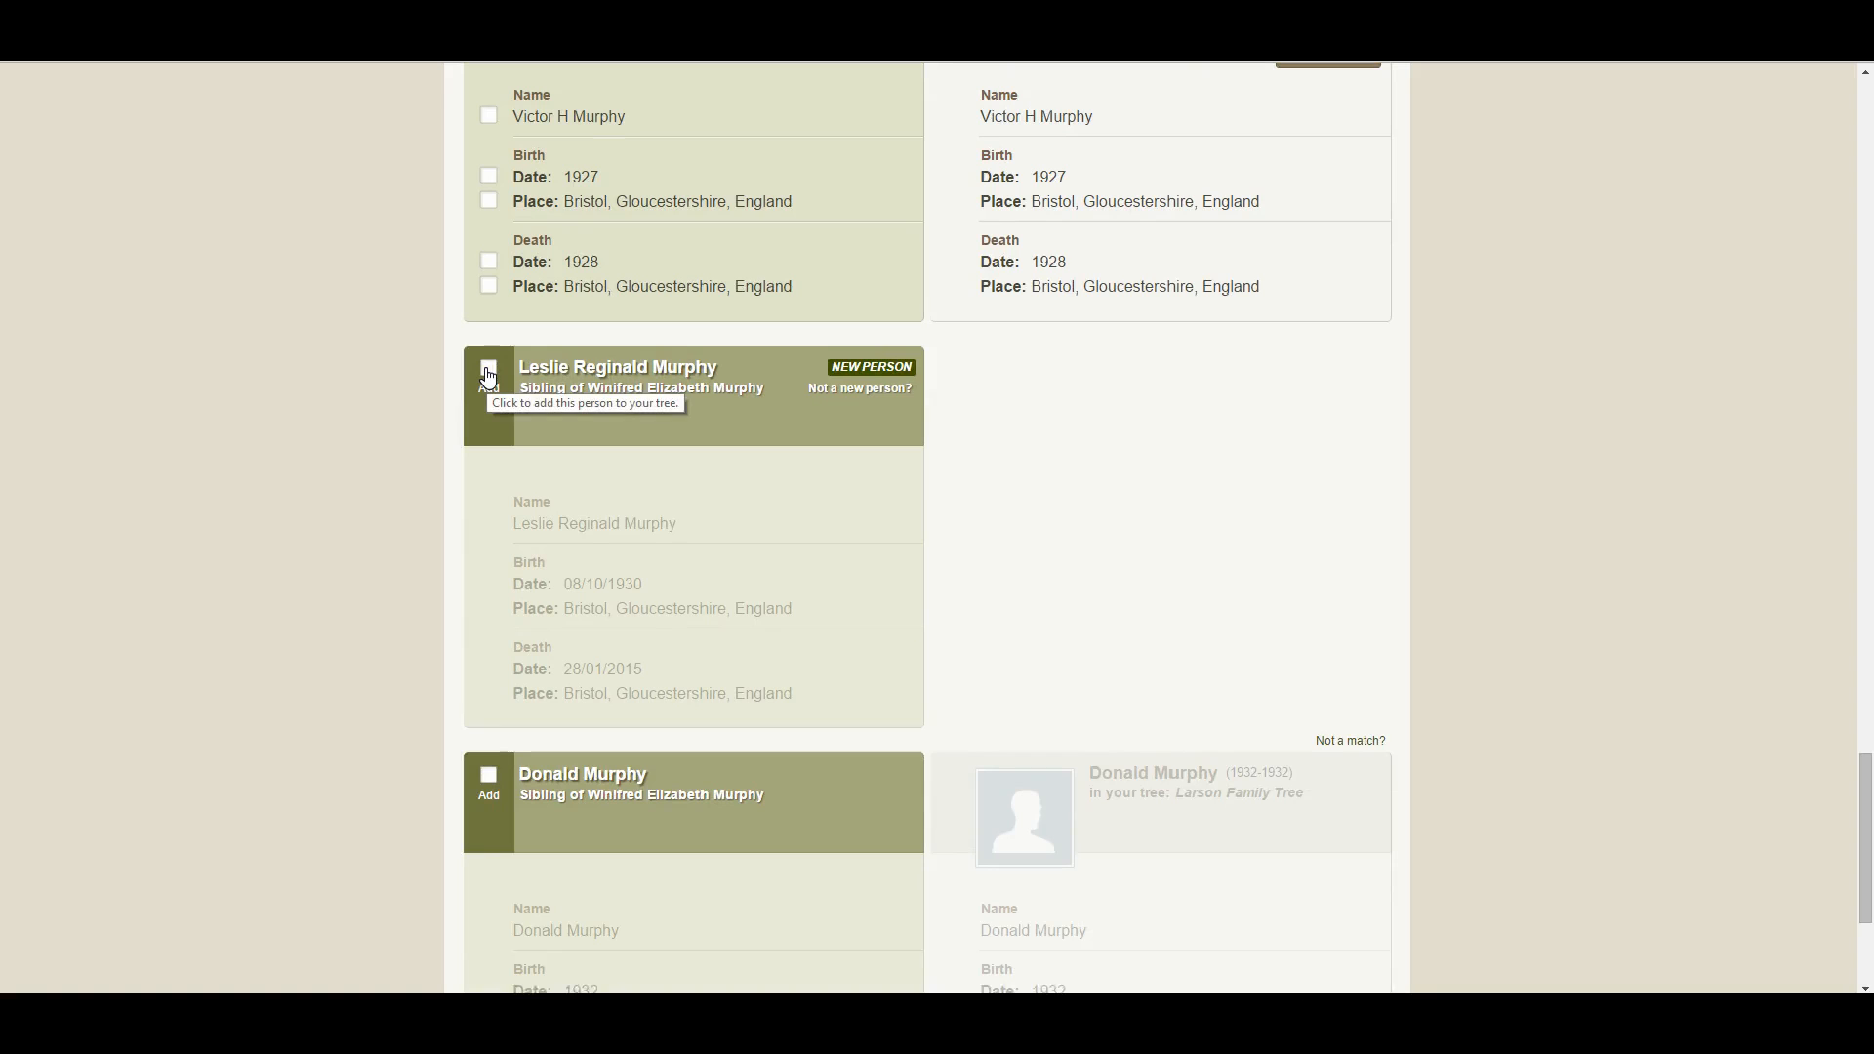
click(488, 371)
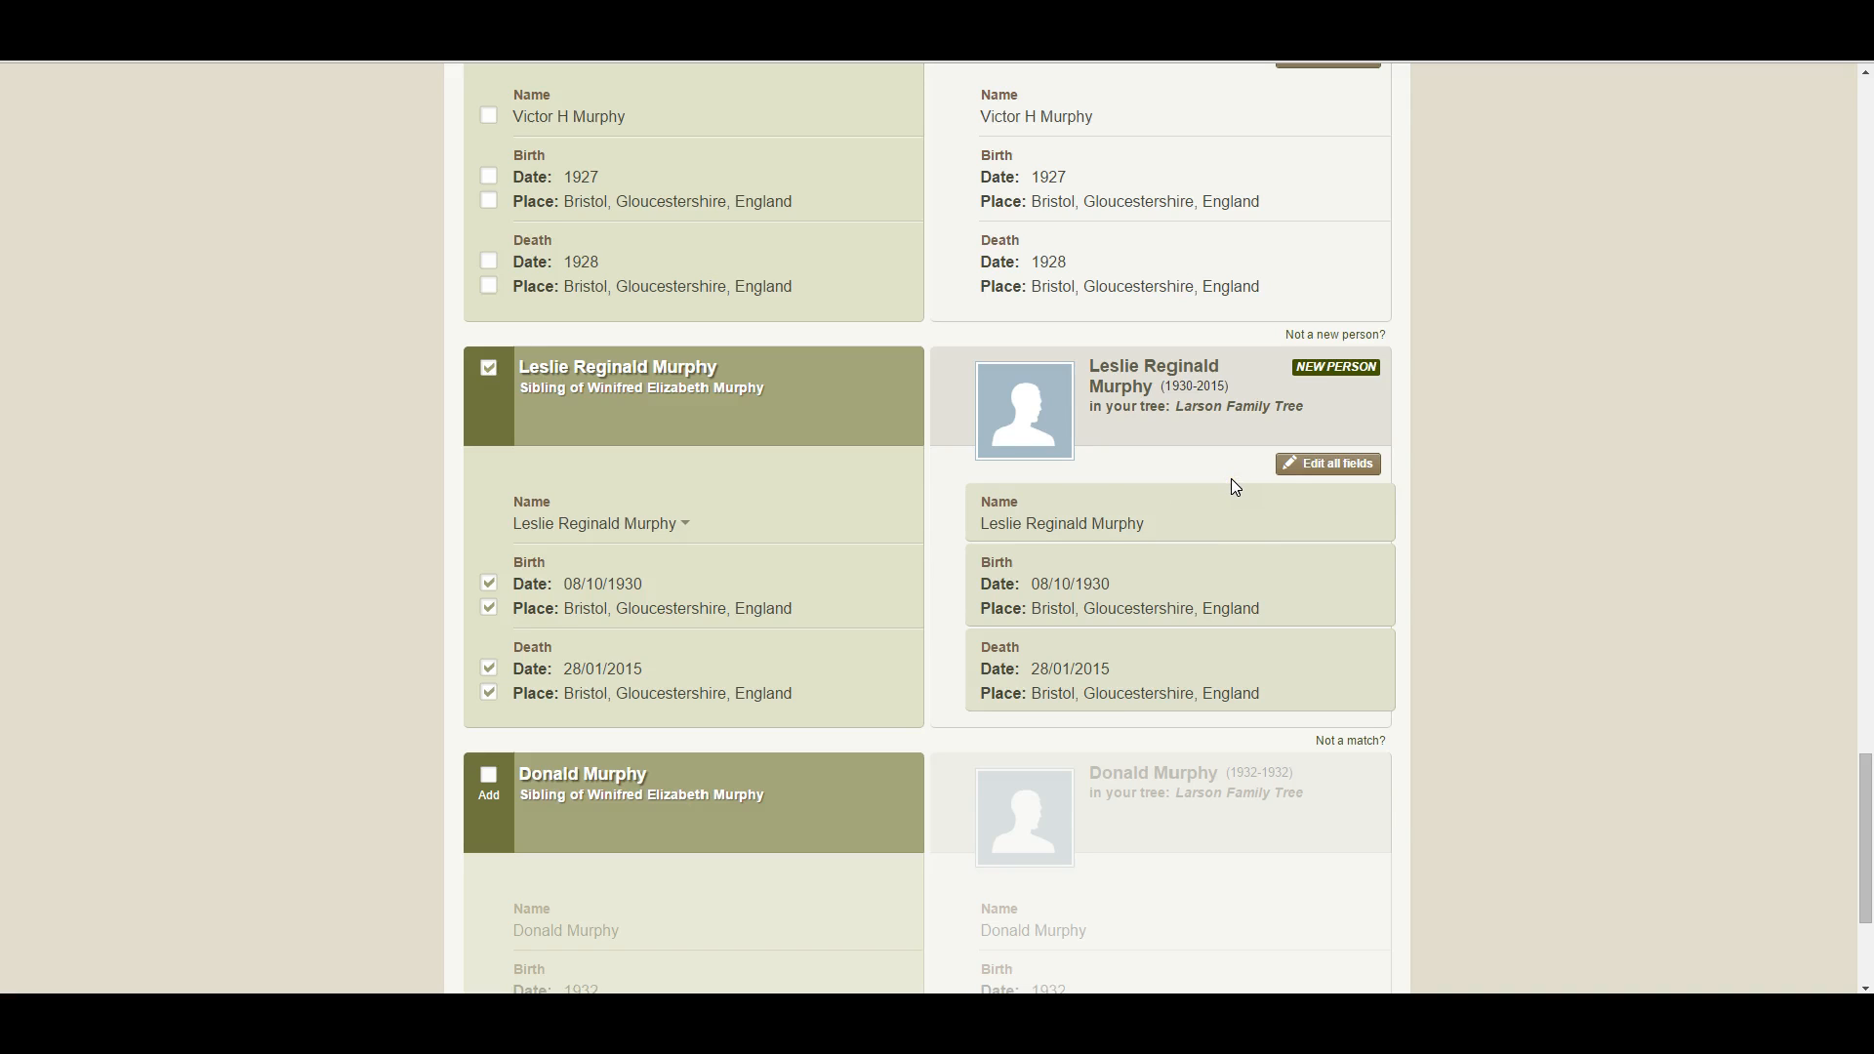
Exclude the new sibling's death date and place from the information being saved, and include both again.
scroll(1232, 478, down, 3)
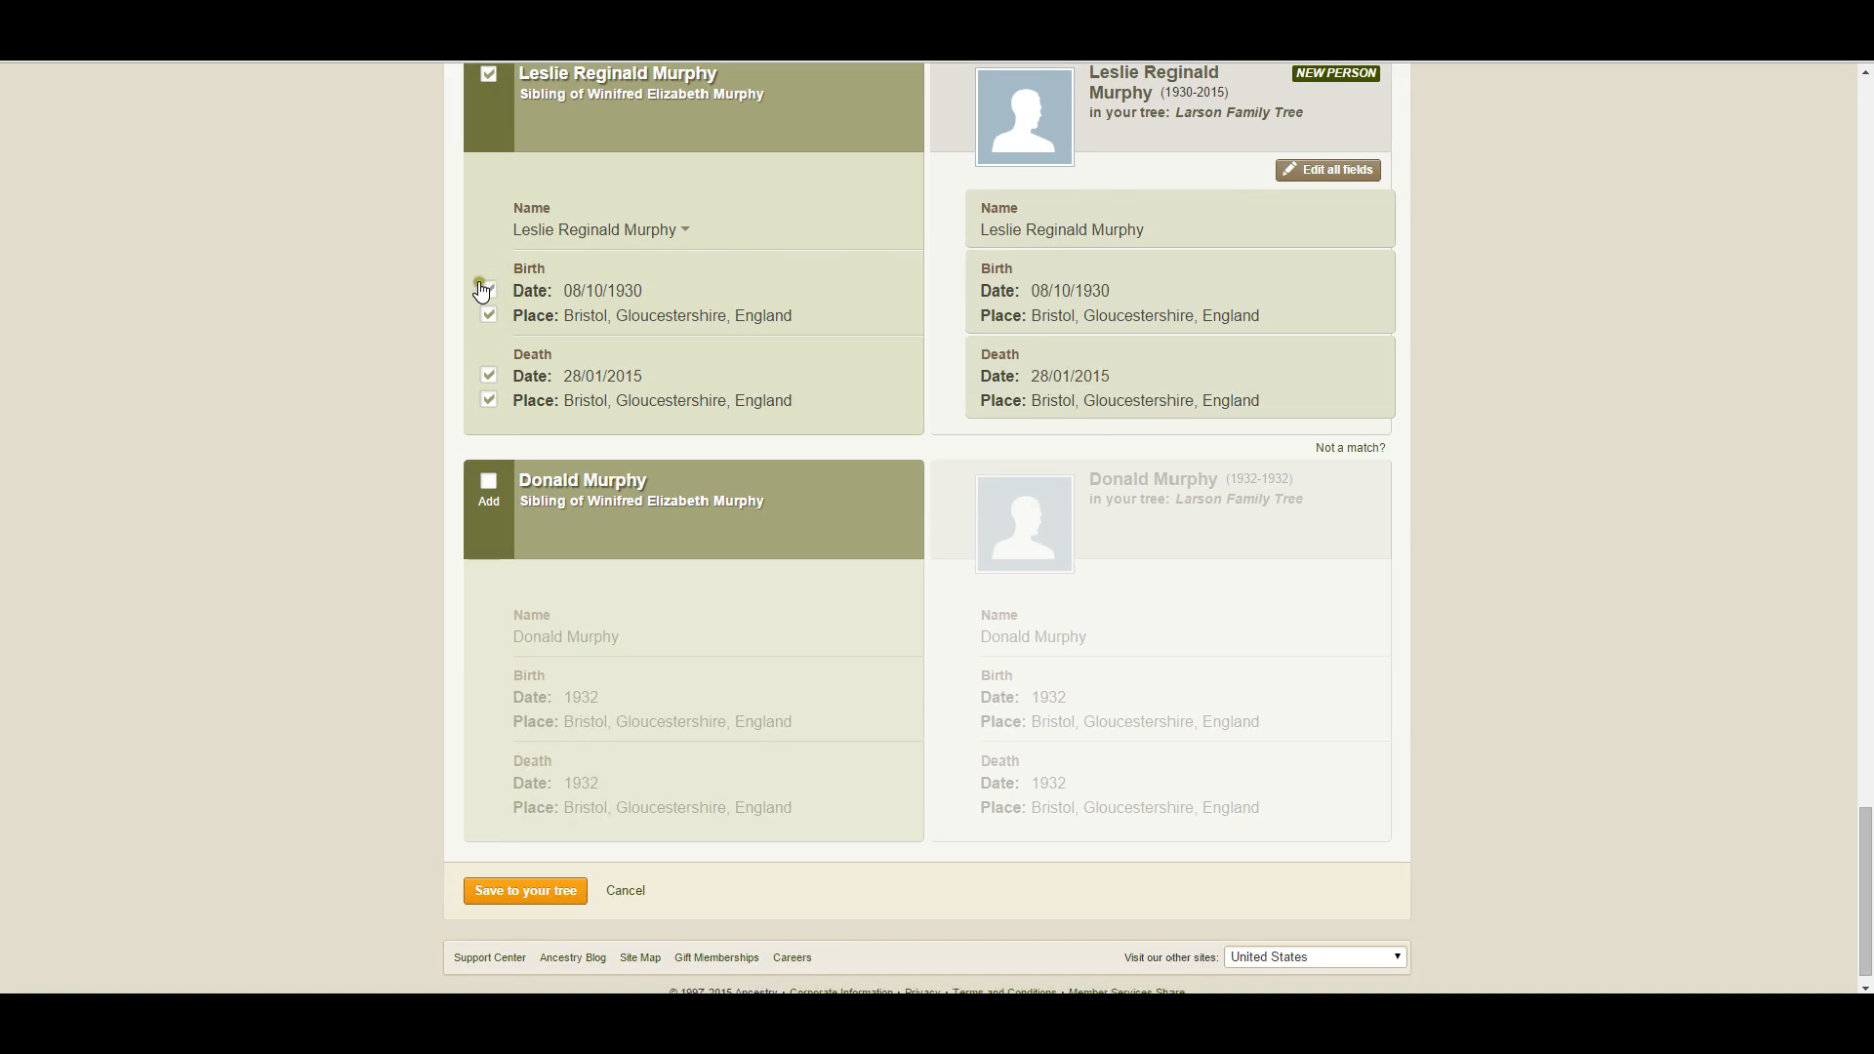
click(488, 375)
click(489, 399)
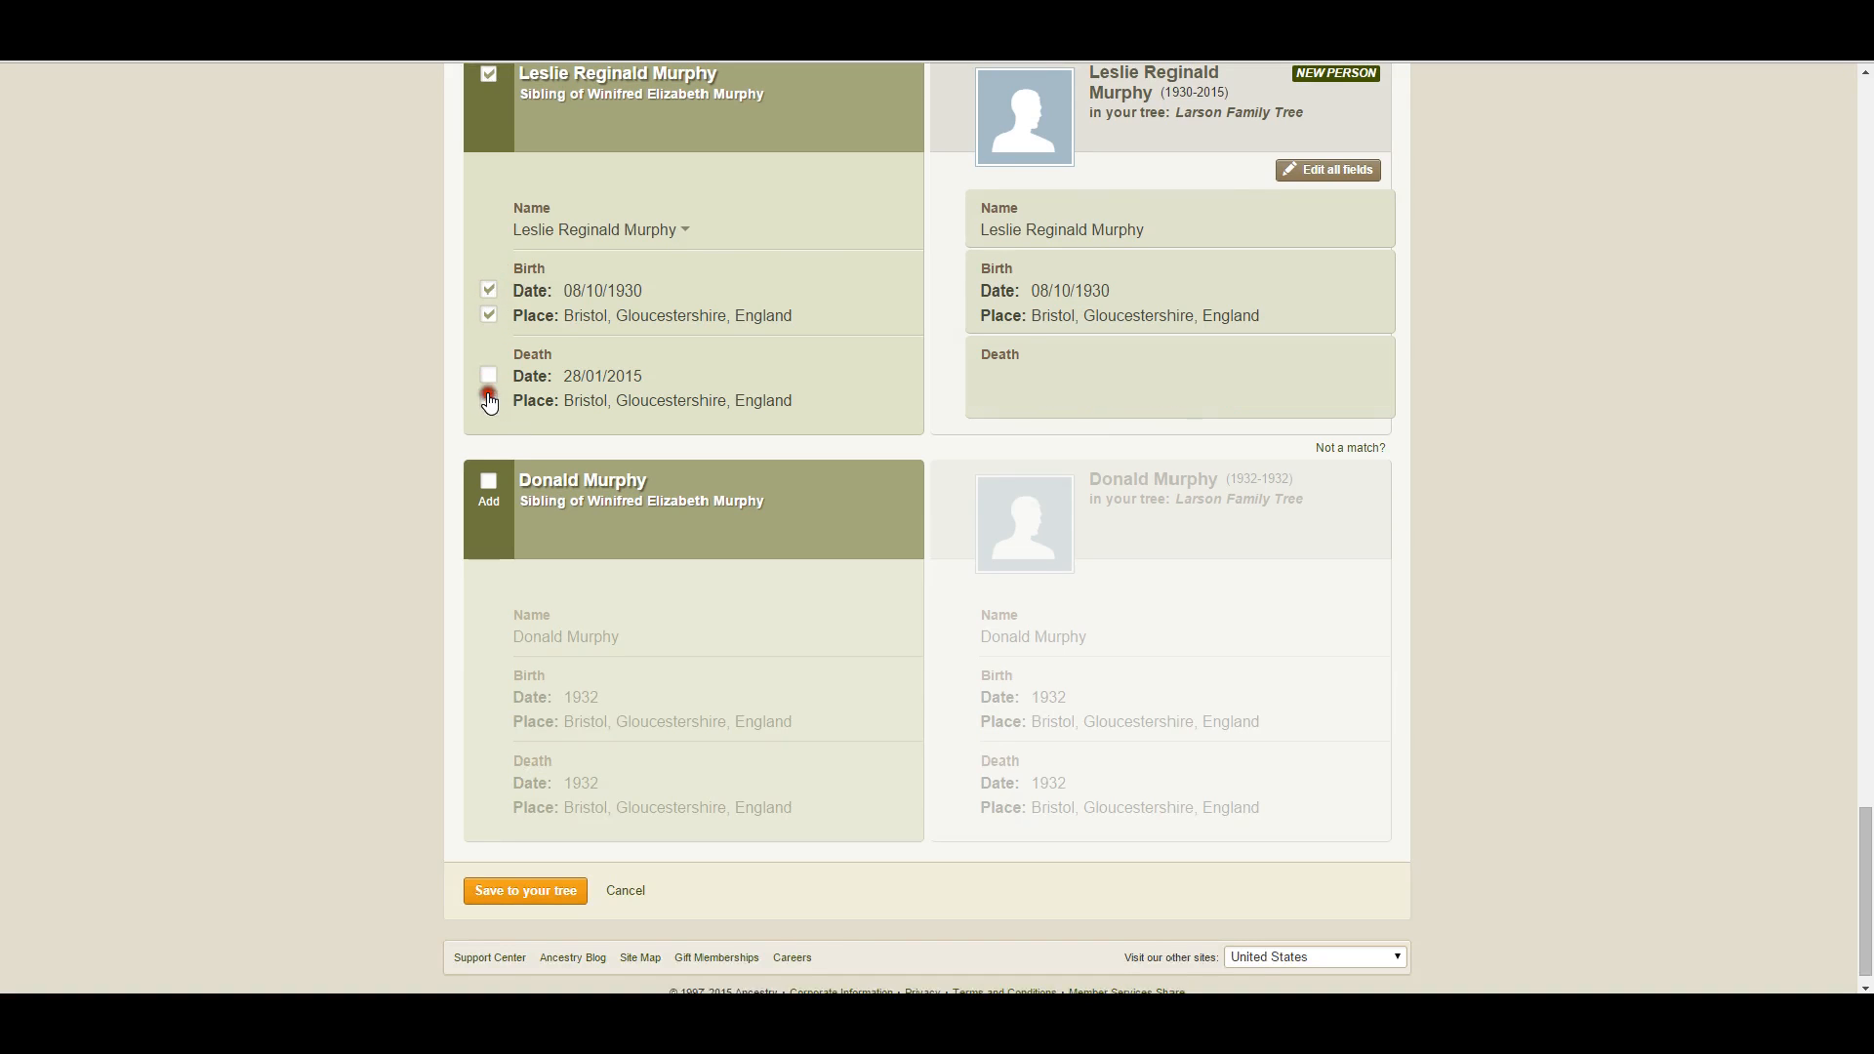
click(488, 400)
click(489, 376)
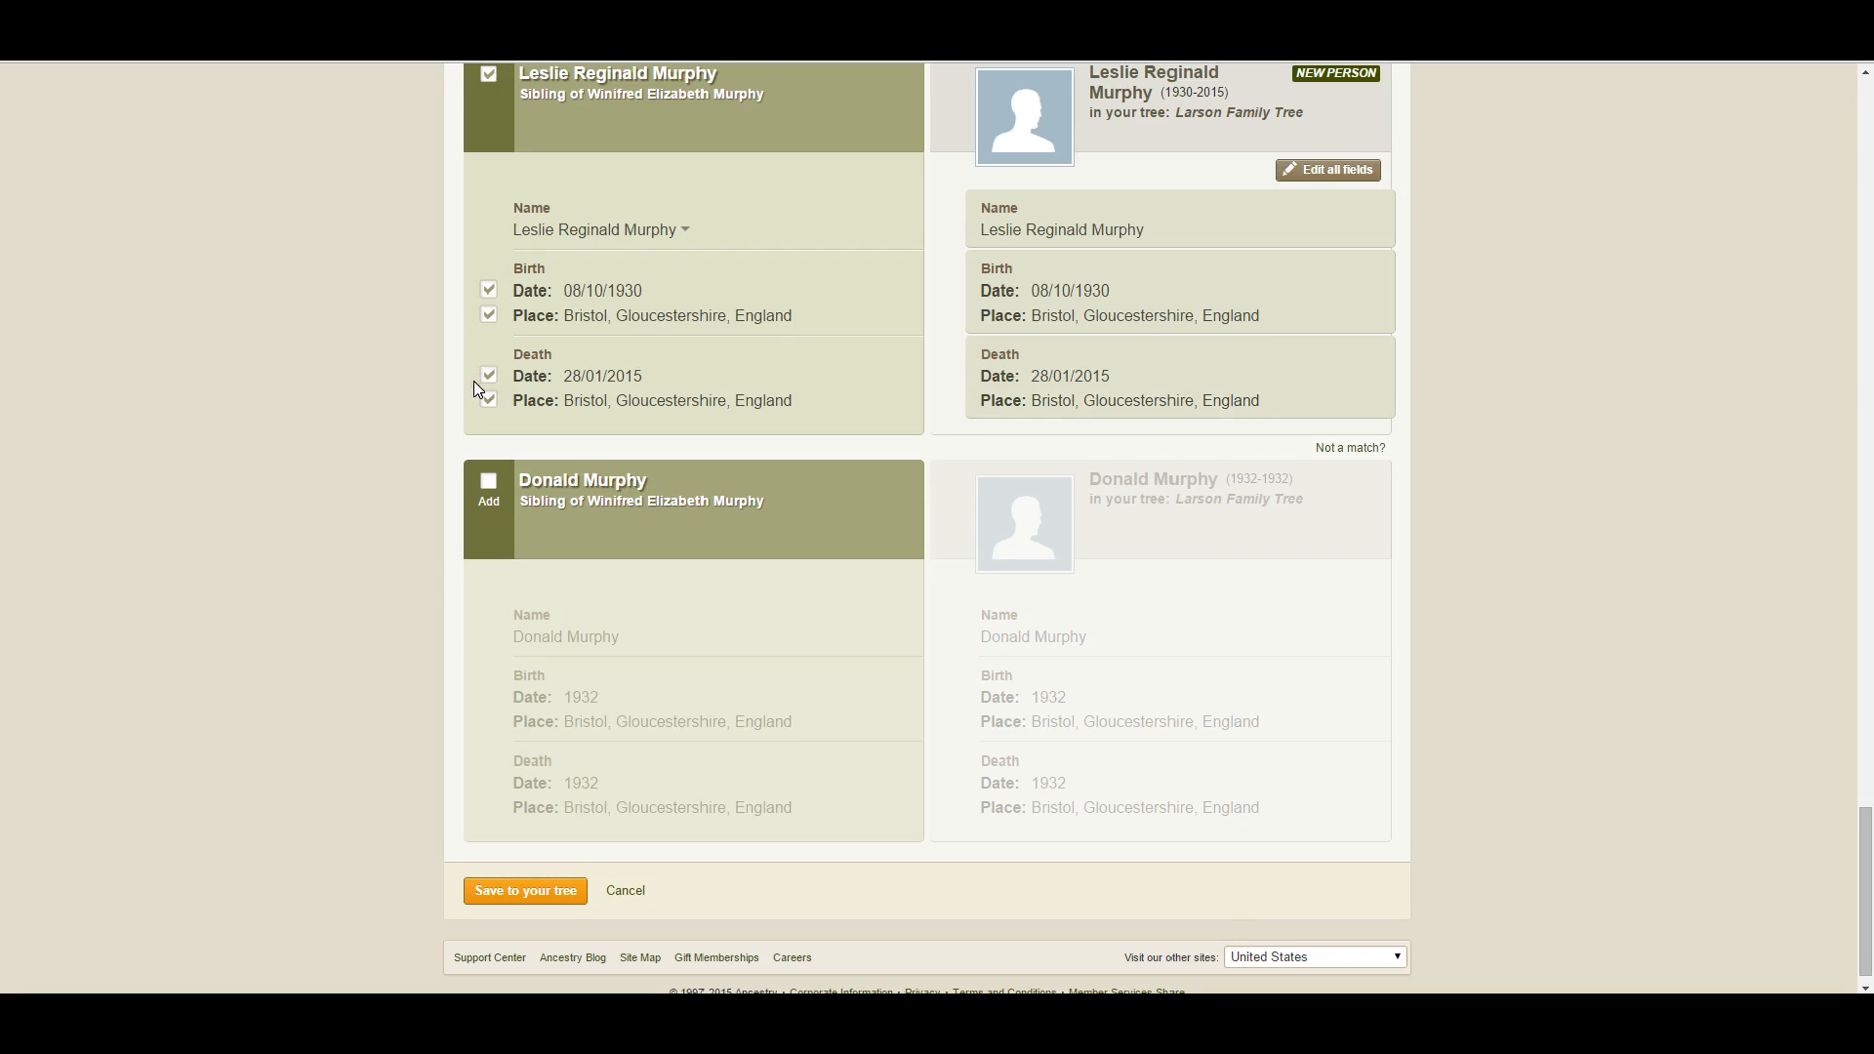
Include the last listed sibling and save all selected family information to the tree.
scroll(474, 382, down, 1)
click(488, 459)
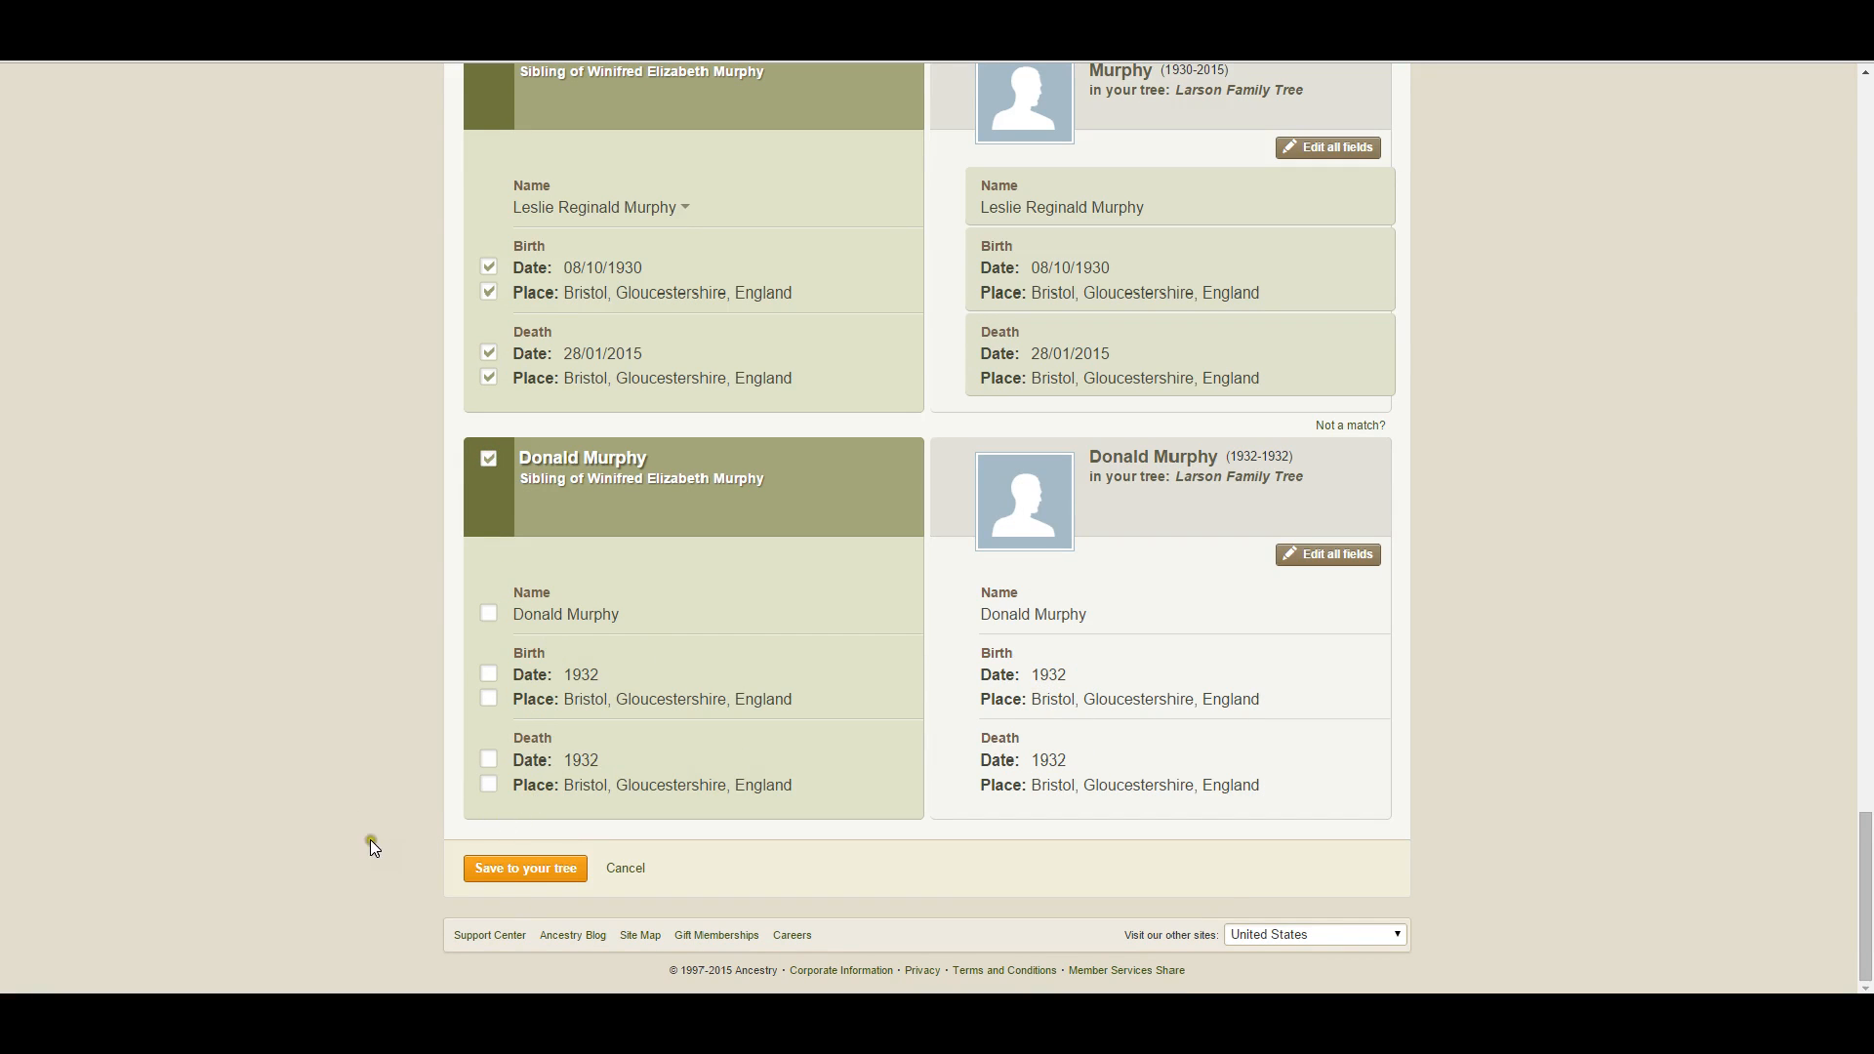
click(540, 870)
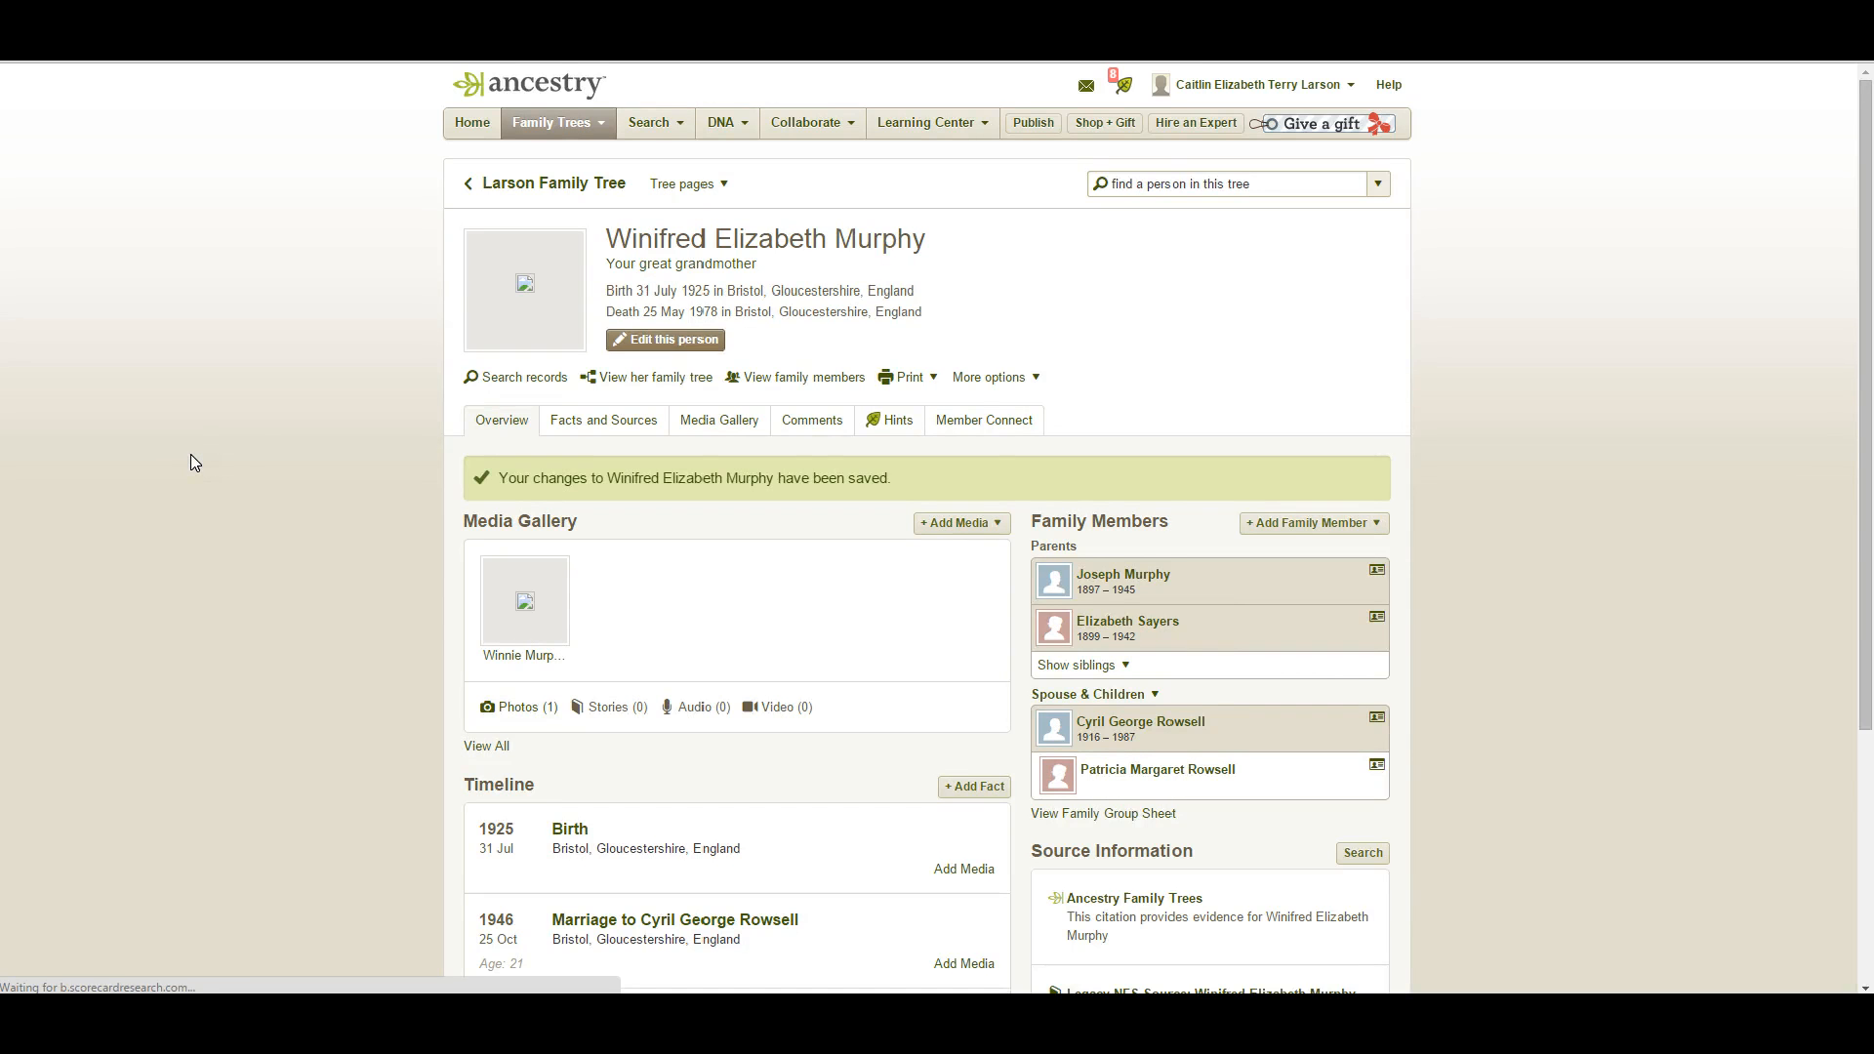
Compare the woman's timeline and sources in one's own tree with those on her profile in the other member's tree.
scroll(225, 401, down, 2)
scroll(225, 401, up, 2)
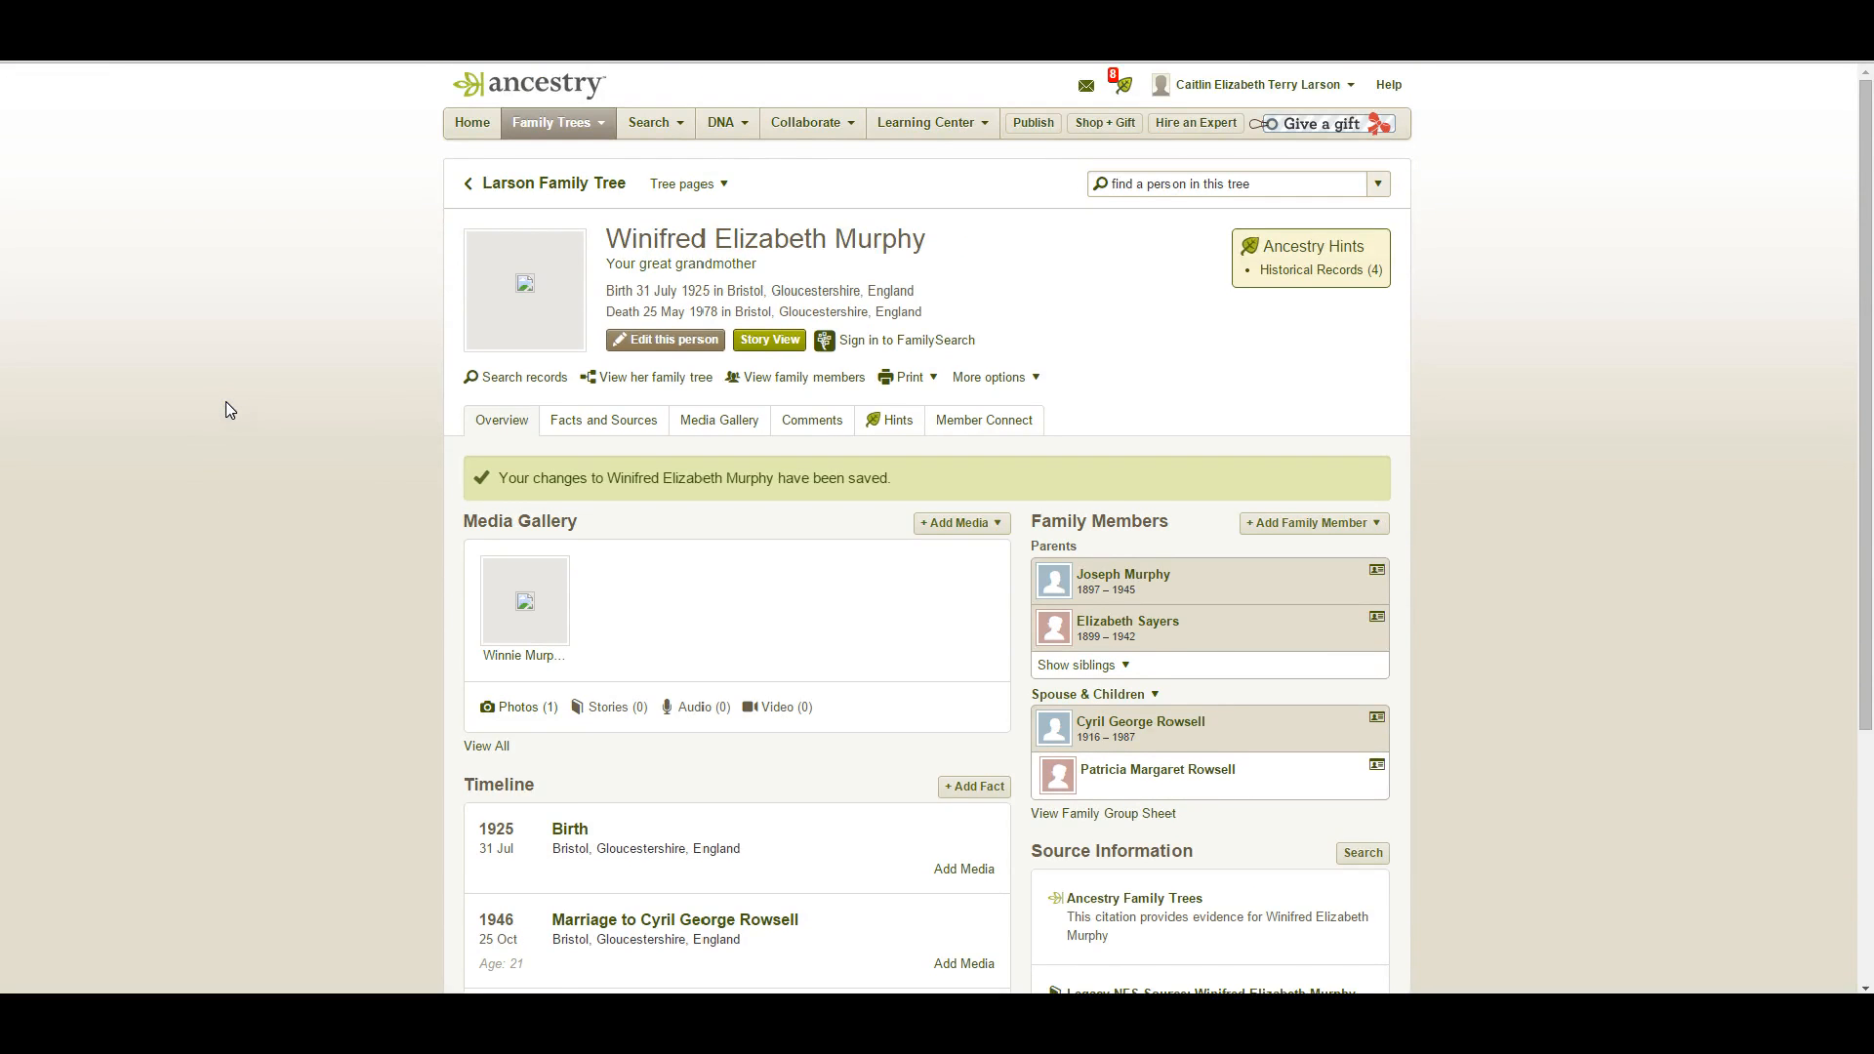
scroll(225, 401, down, 3)
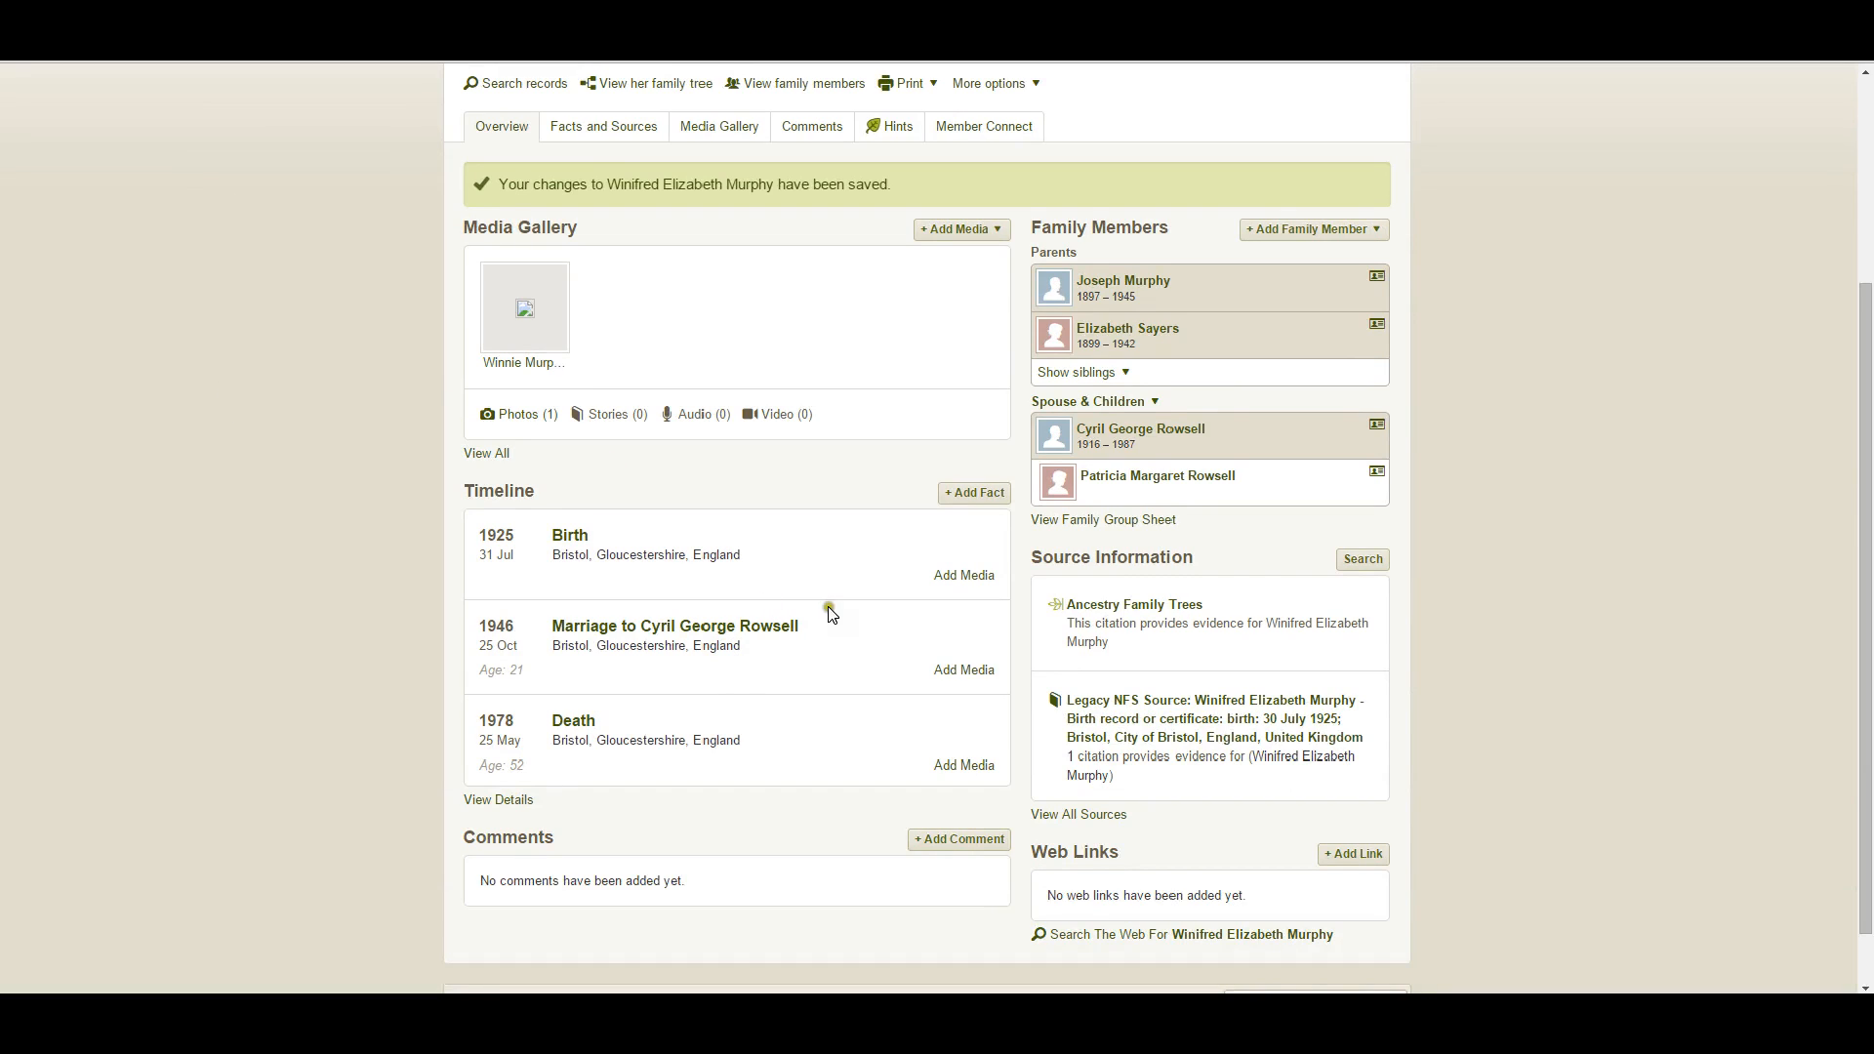
click(854, 600)
scroll(74, 129, up, 1)
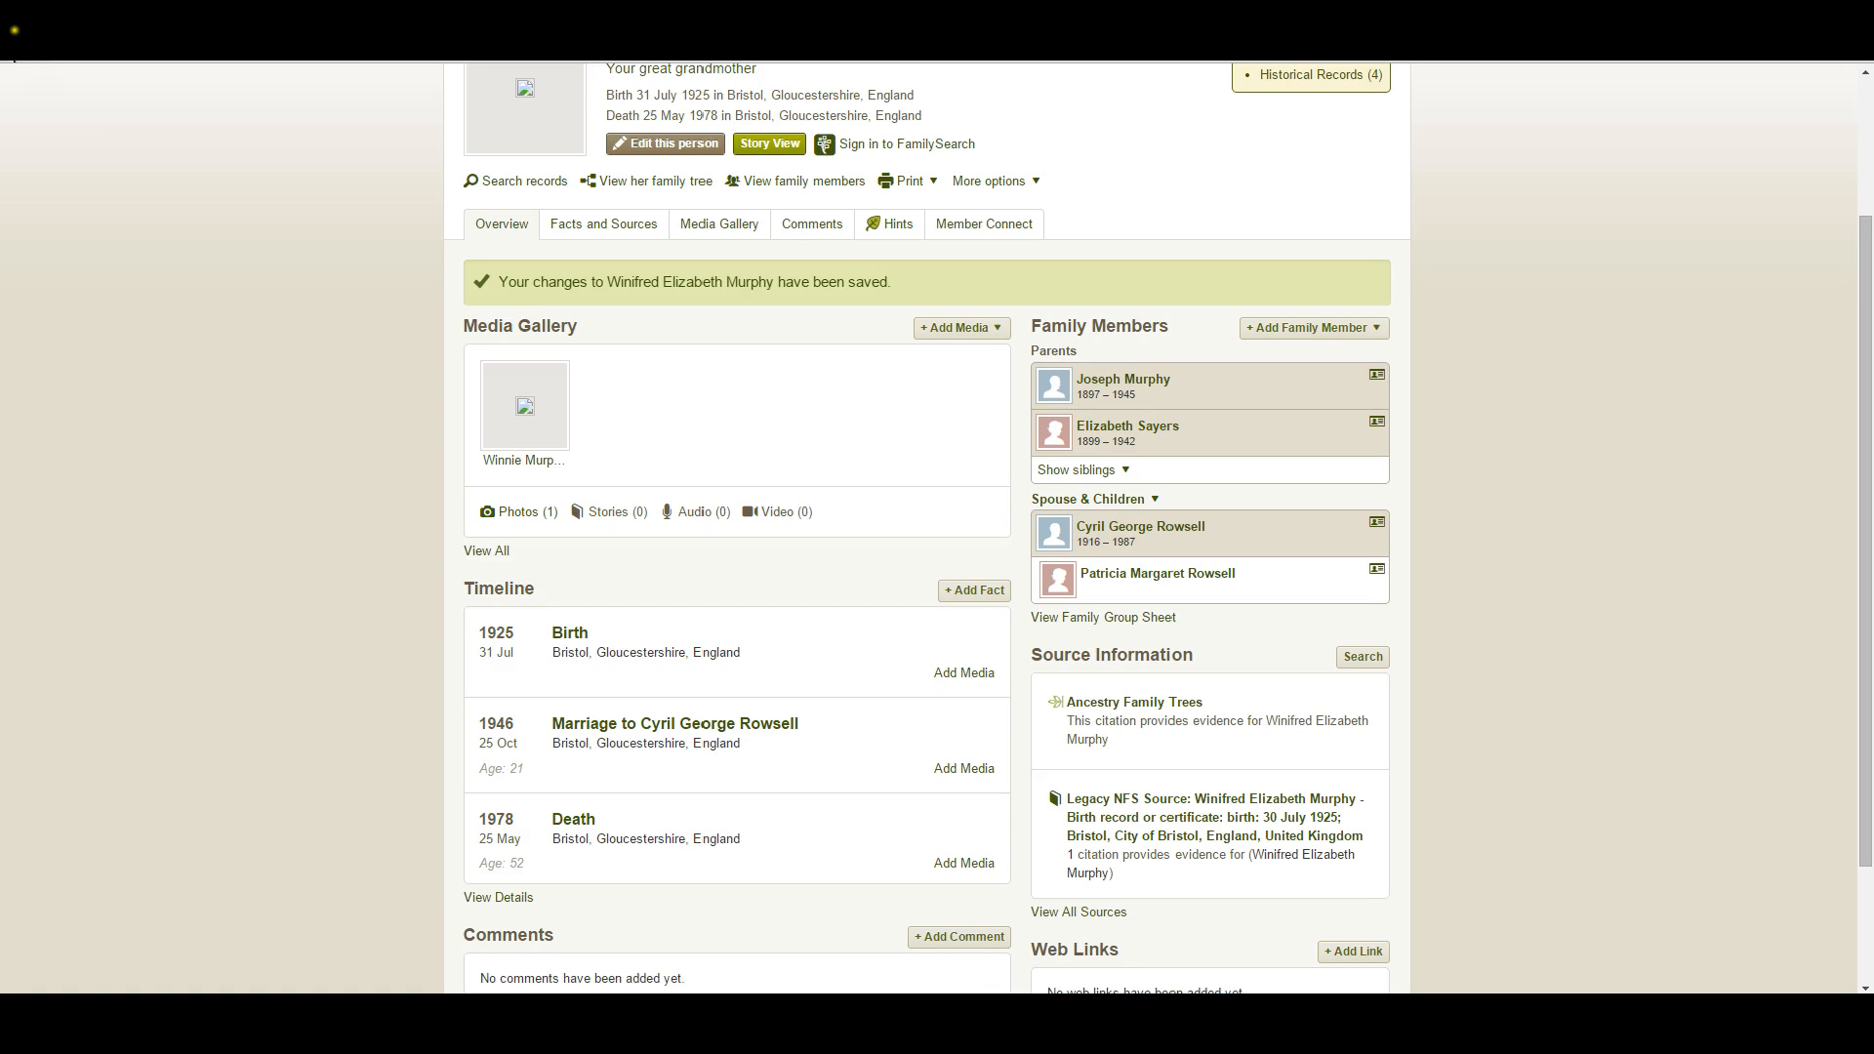
click(14, 29)
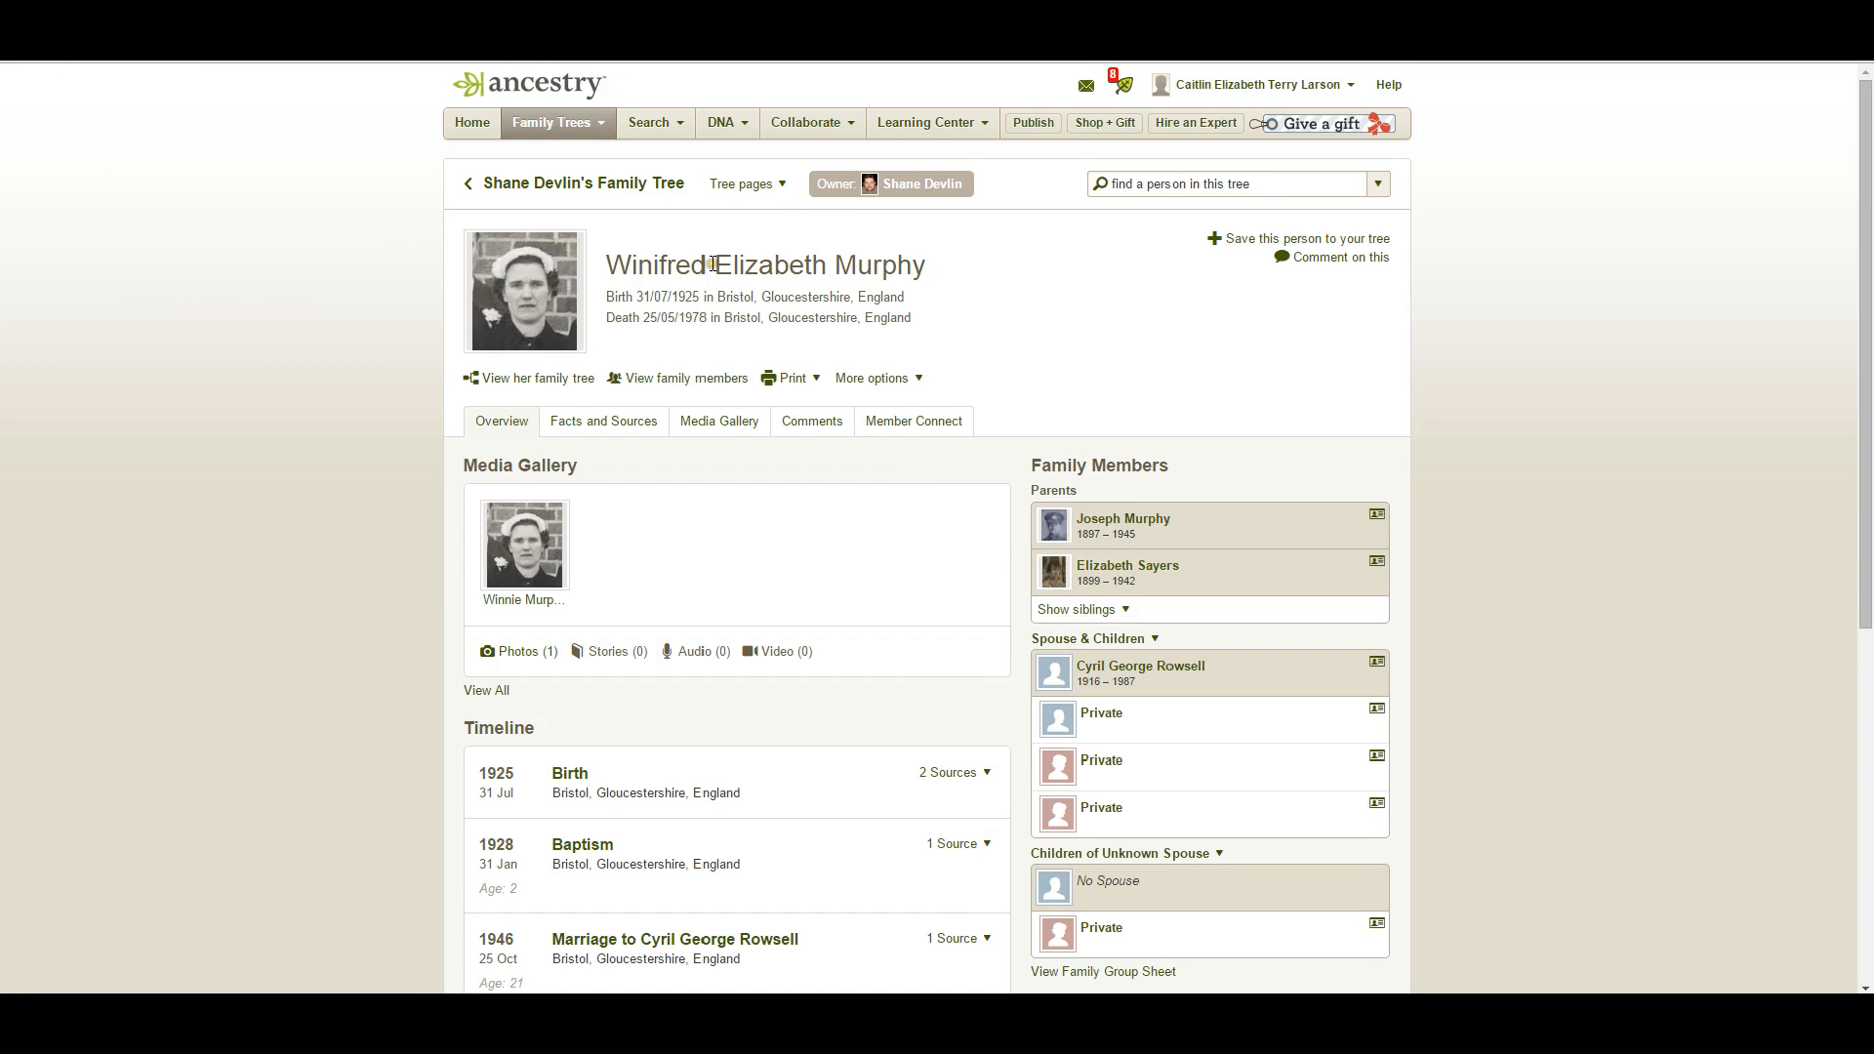
scroll(710, 263, down, 2)
scroll(789, 519, down, 1)
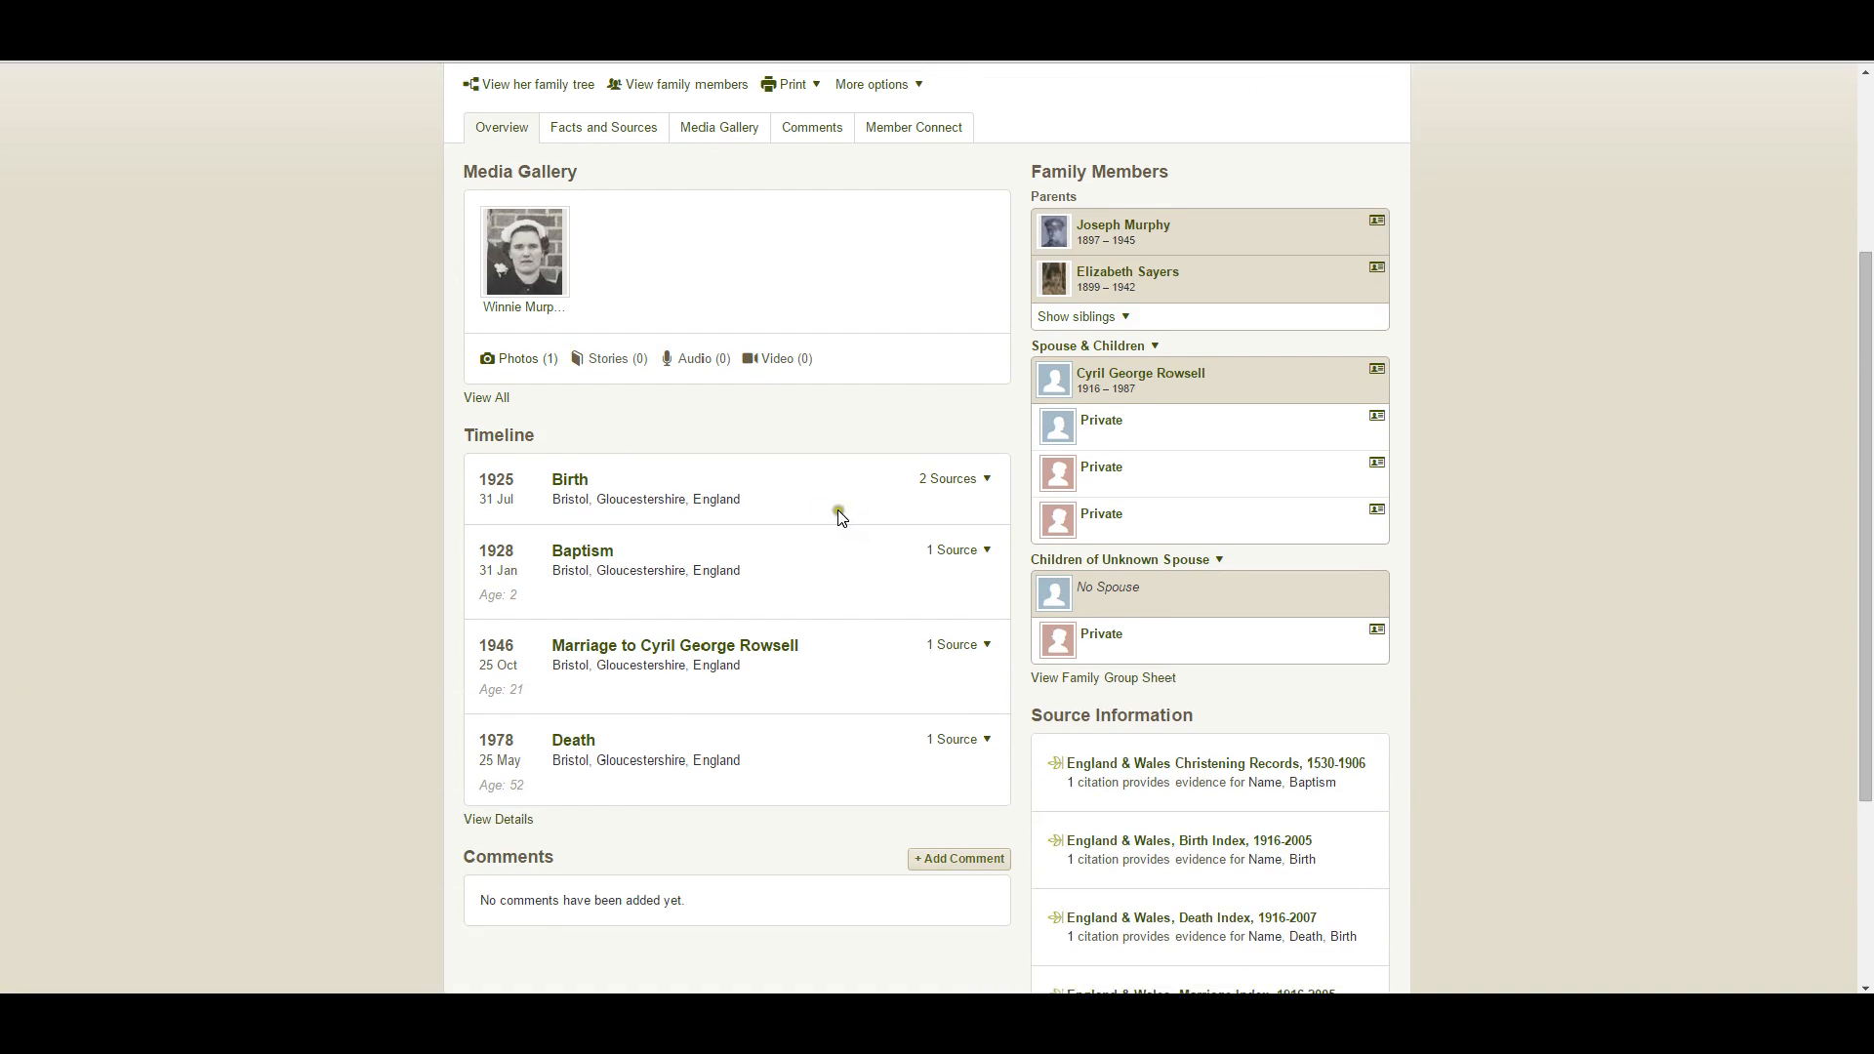
Attach the England & Wales, Birth Index, 1916-2005 record from the birth sources to the matching woman in one's own tree and save it.
click(950, 477)
click(947, 480)
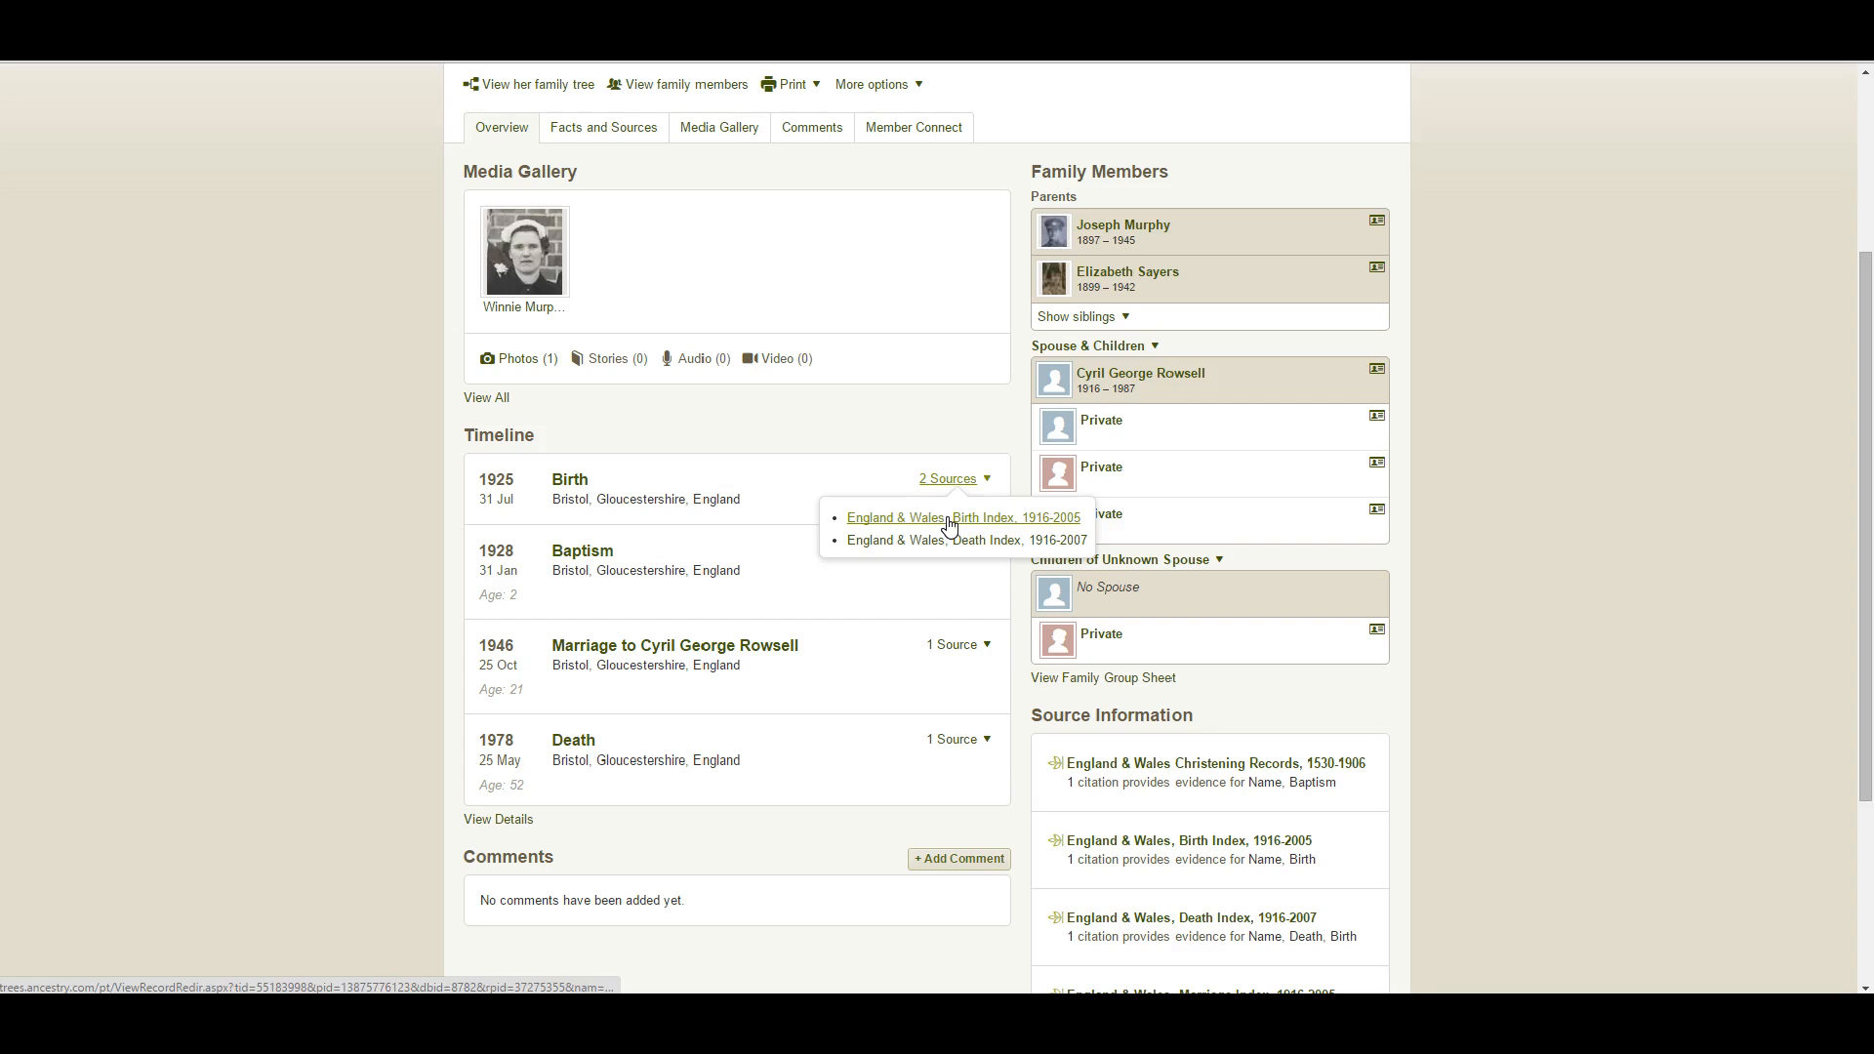
click(948, 519)
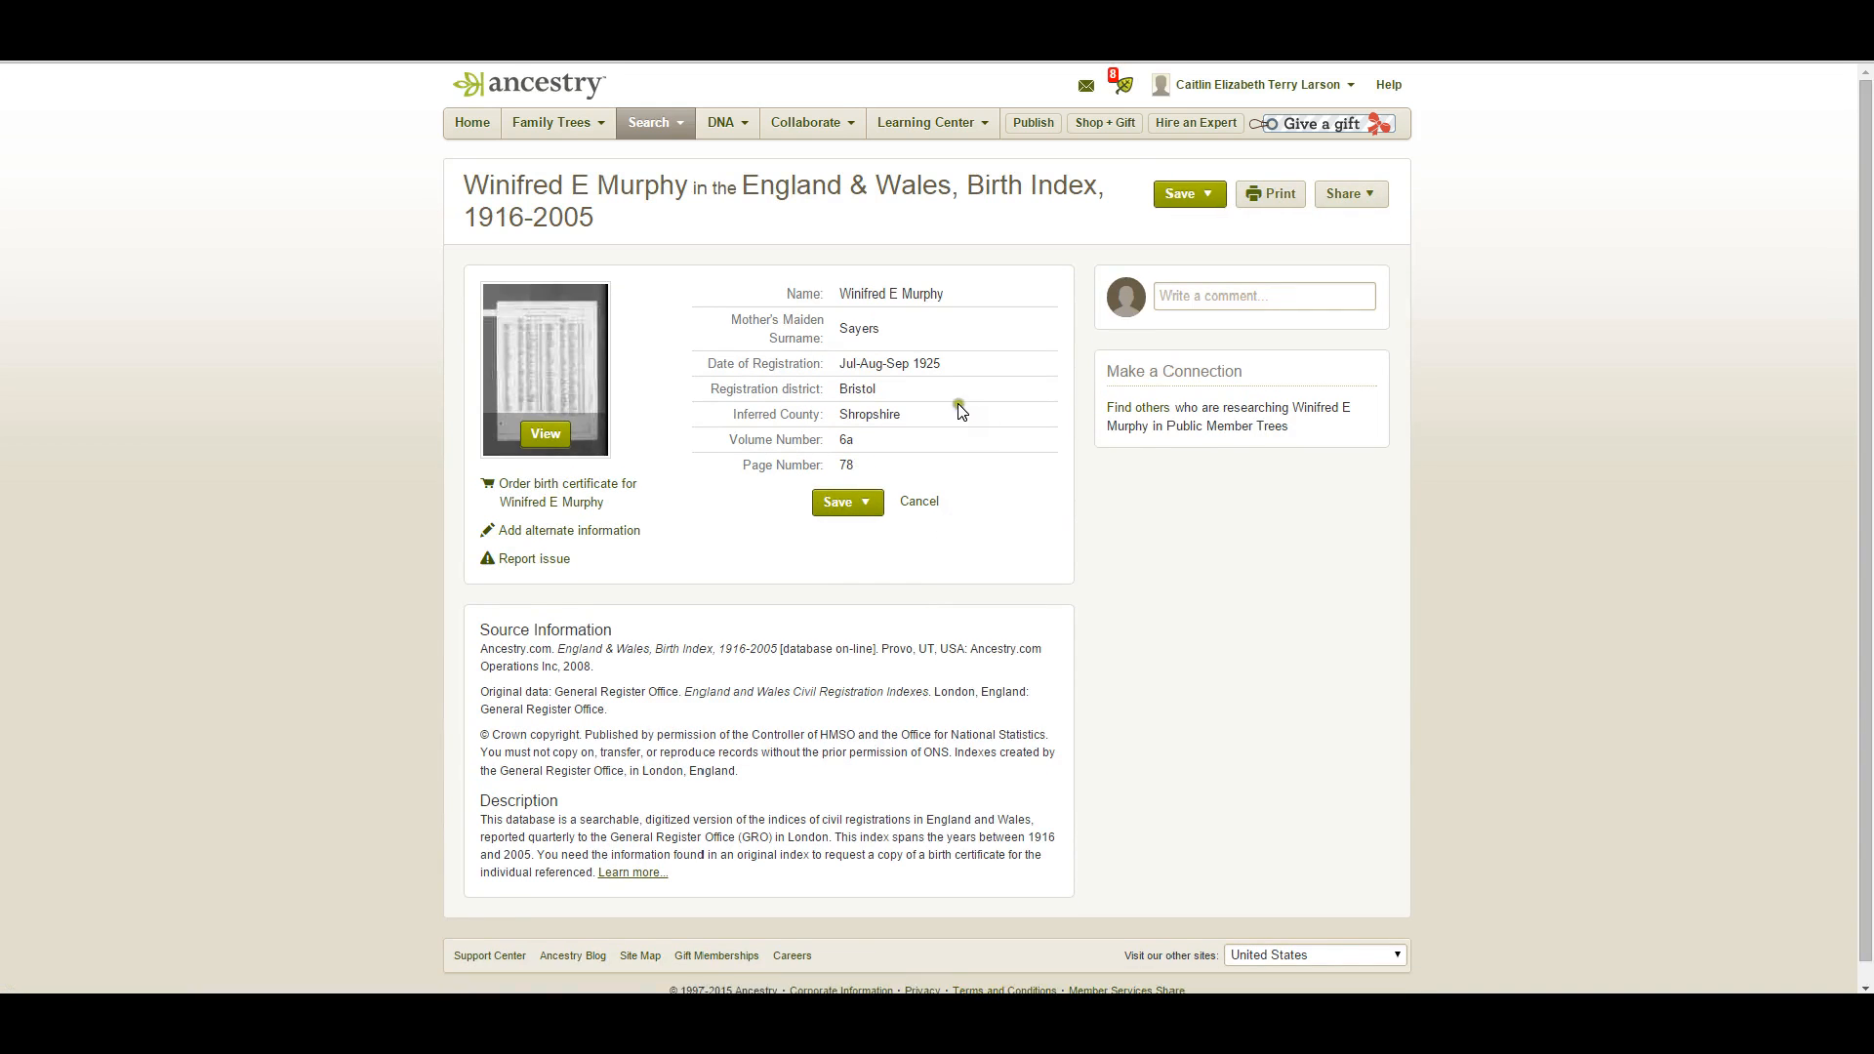
click(847, 502)
click(831, 543)
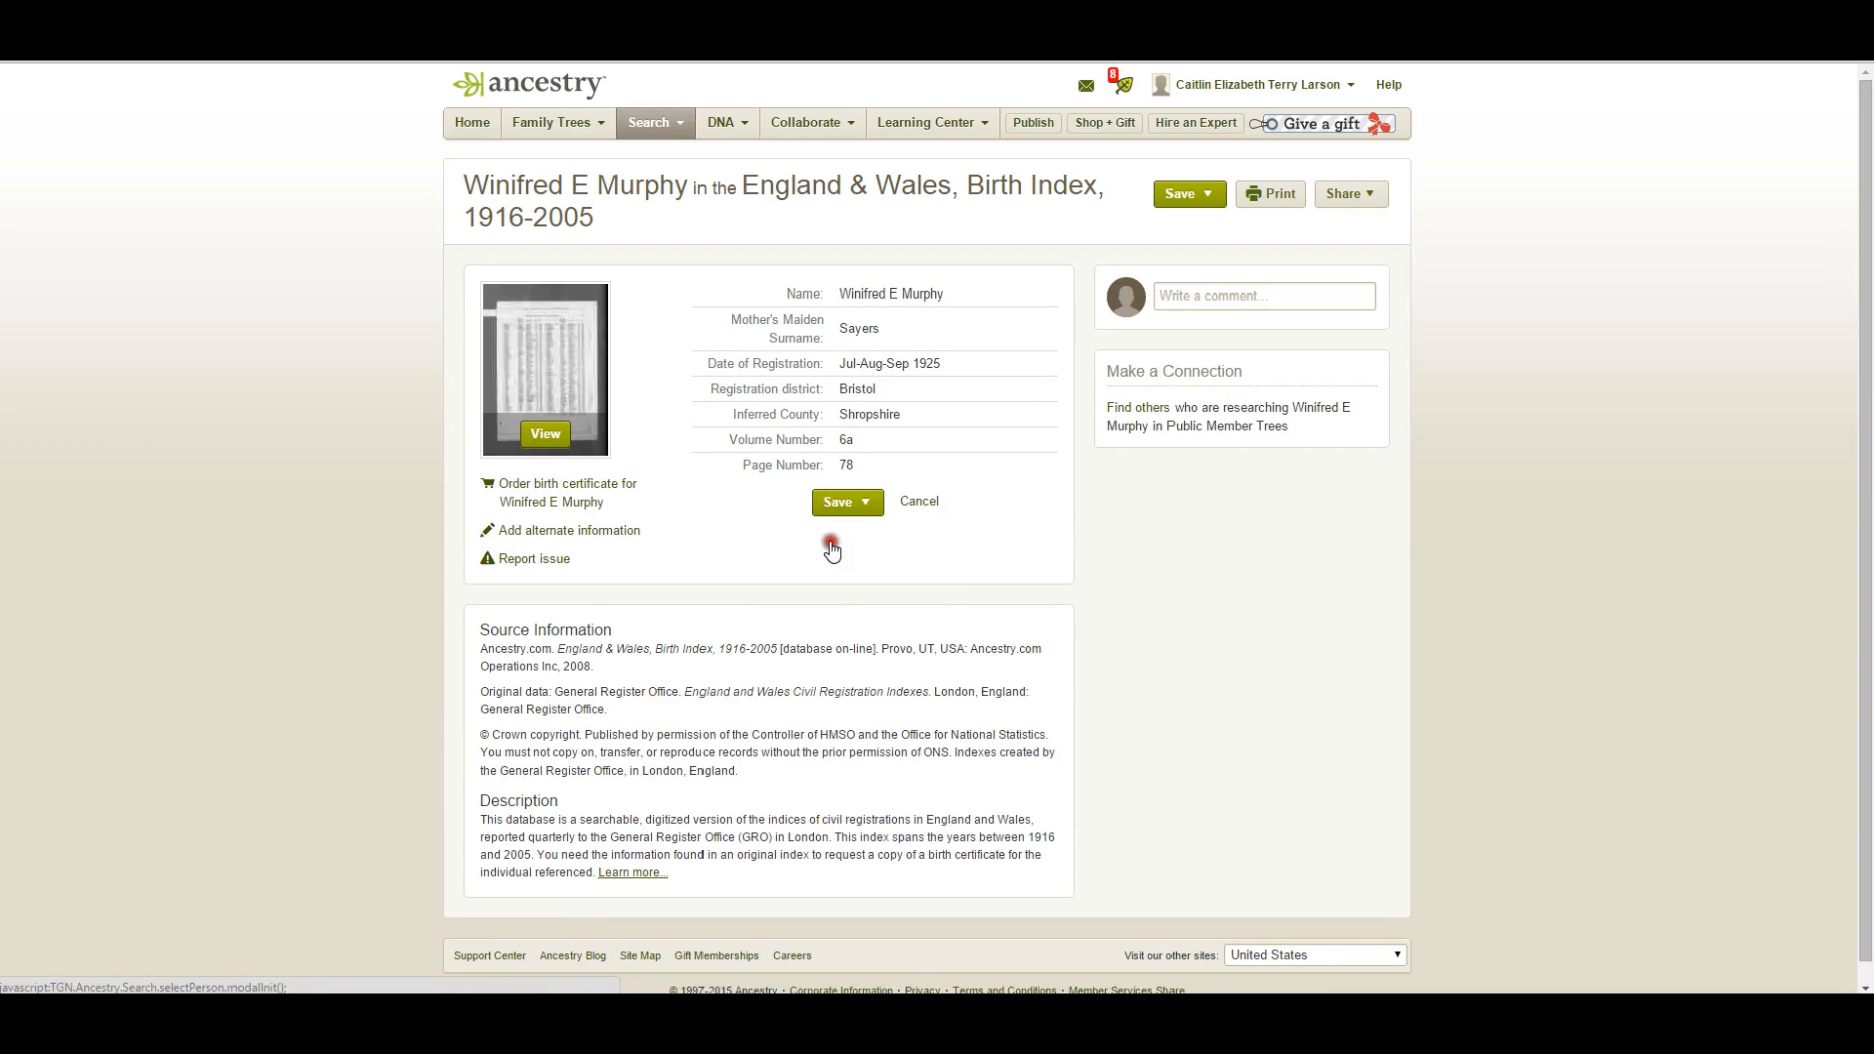
text(wini)
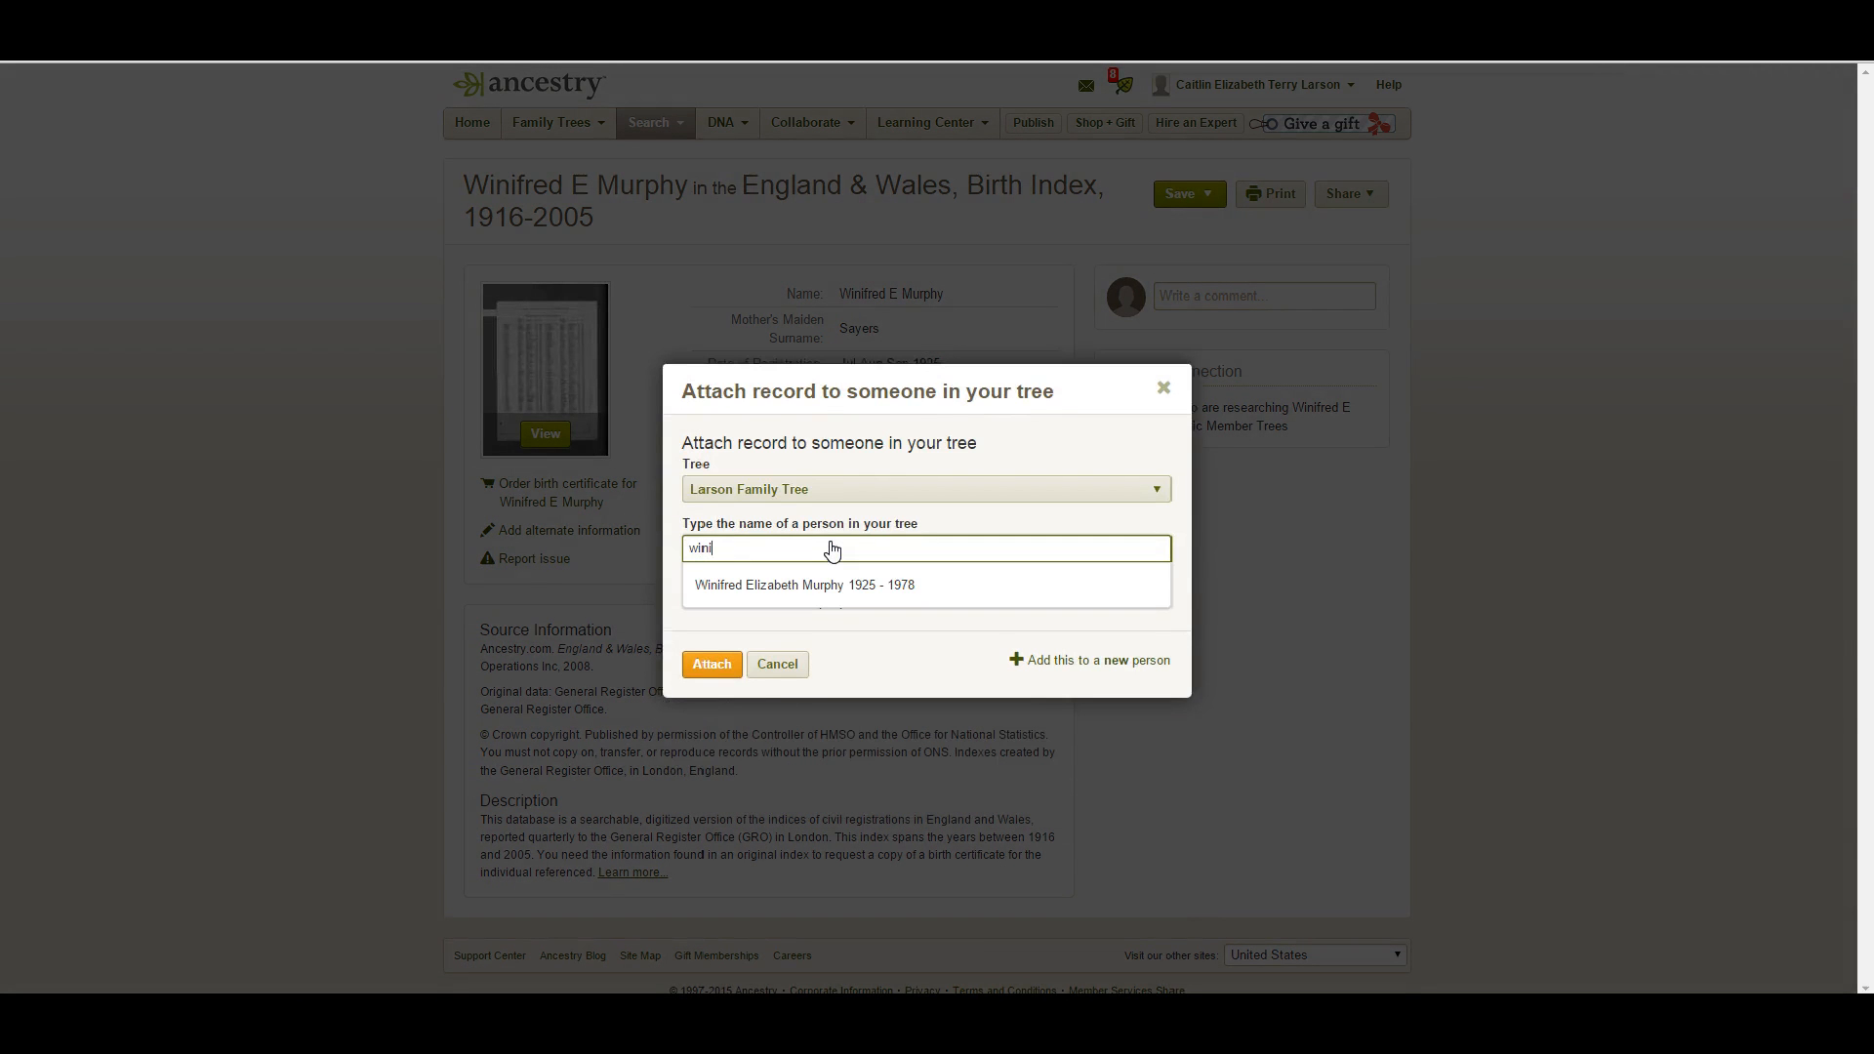
click(807, 584)
click(712, 665)
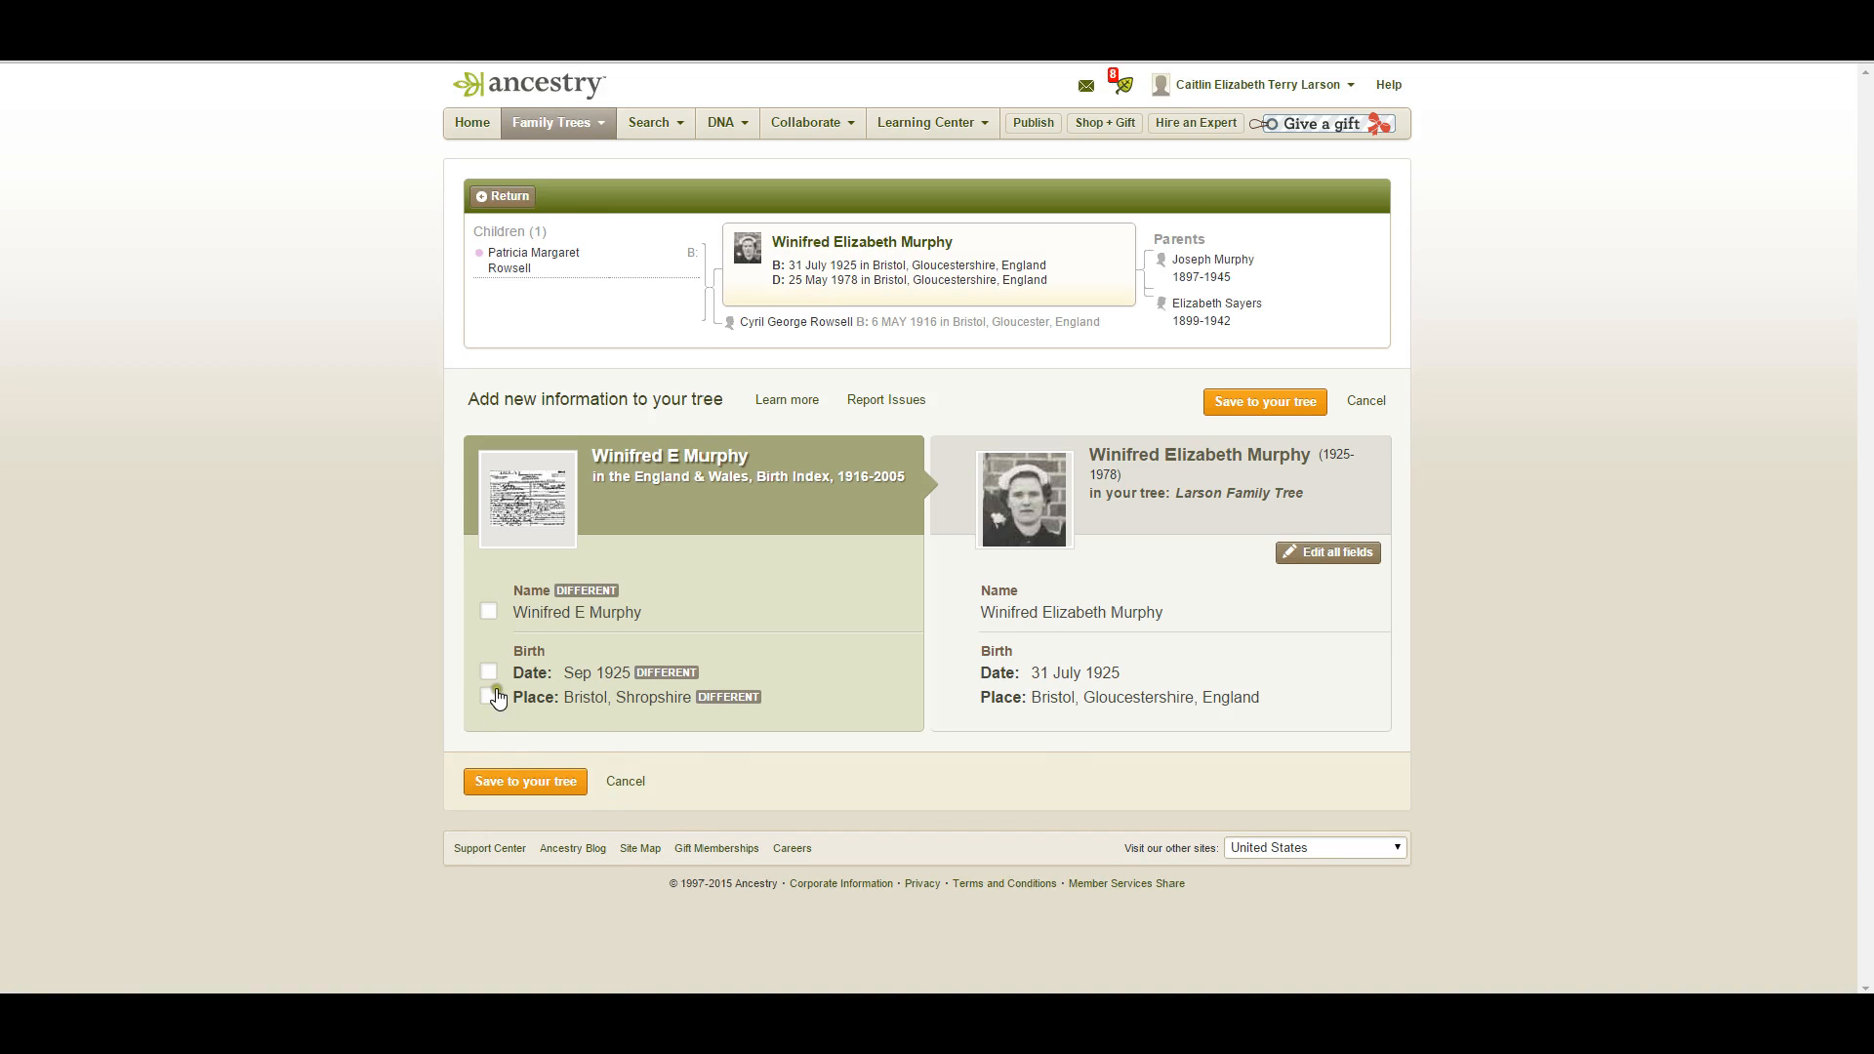
click(529, 782)
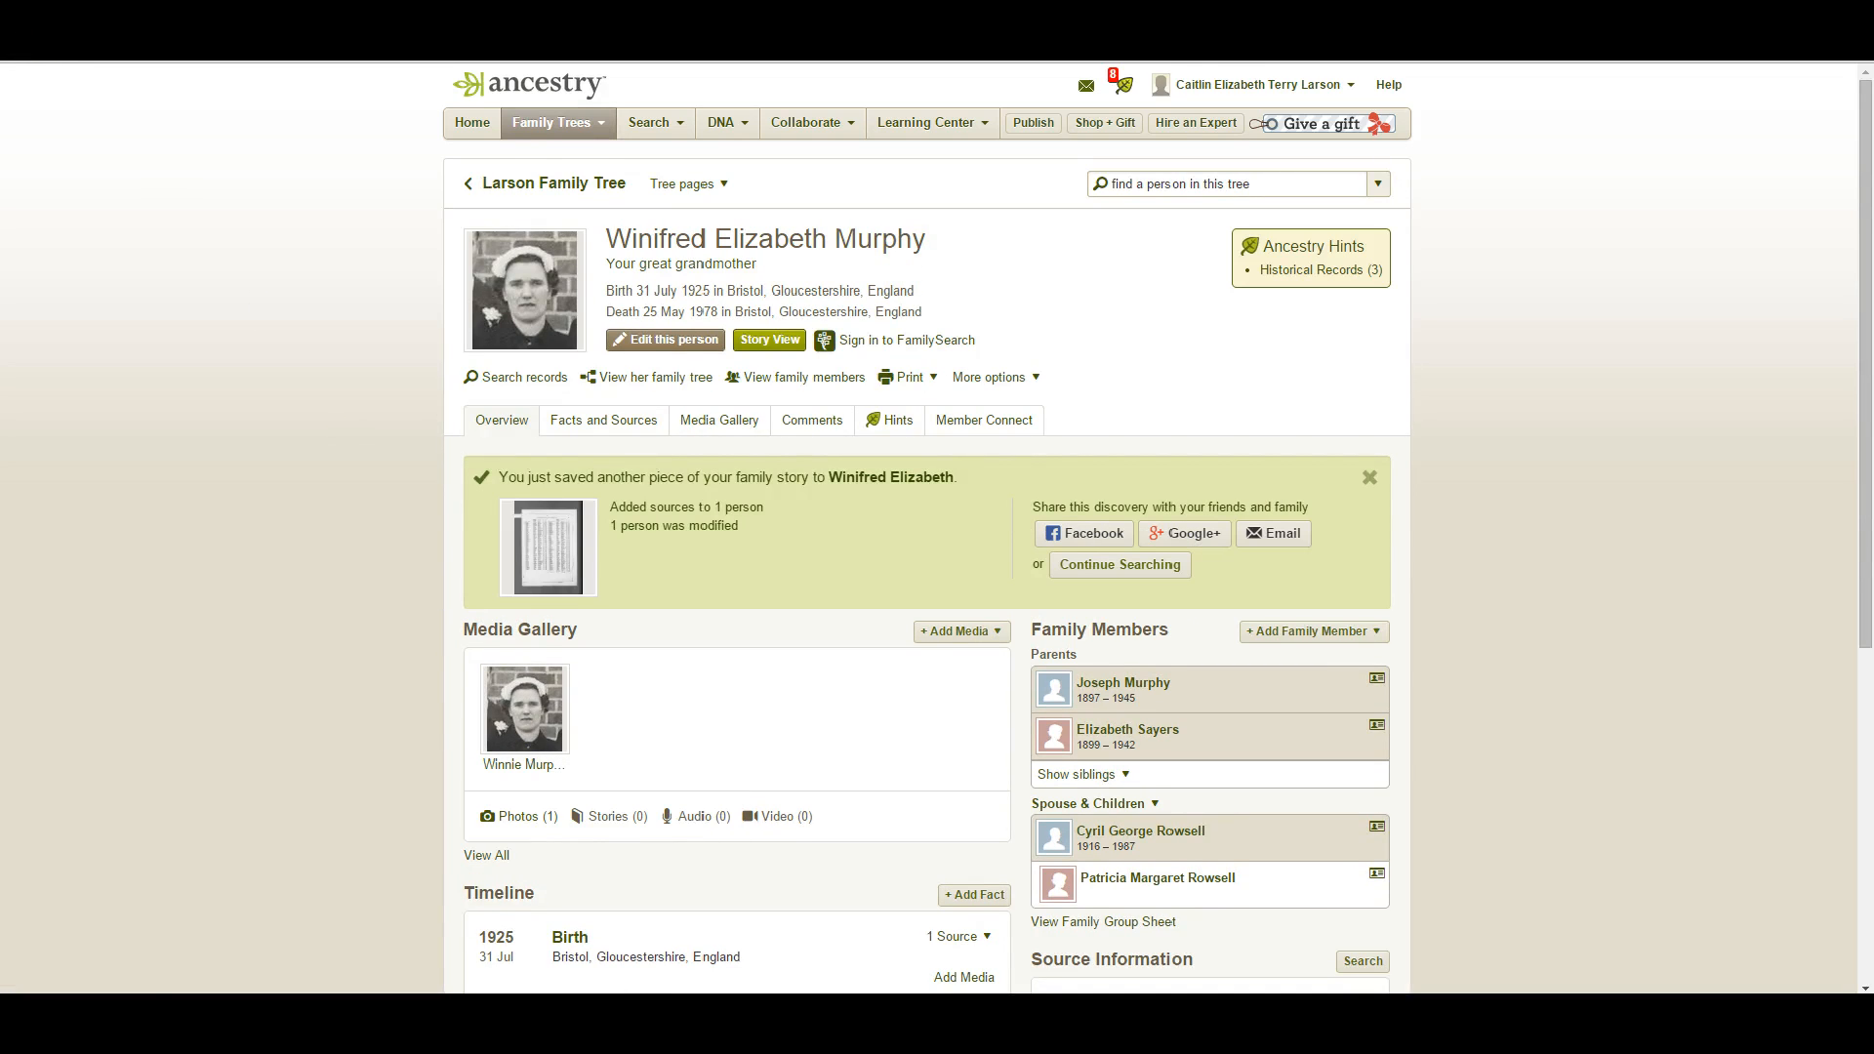
Return to the other member's profile and save the birth event's England & Wales, Death Index, 1916-2007 source to the woman in one's own tree.
key(alt+Left)
key(alt+Left)
key(alt+Left)
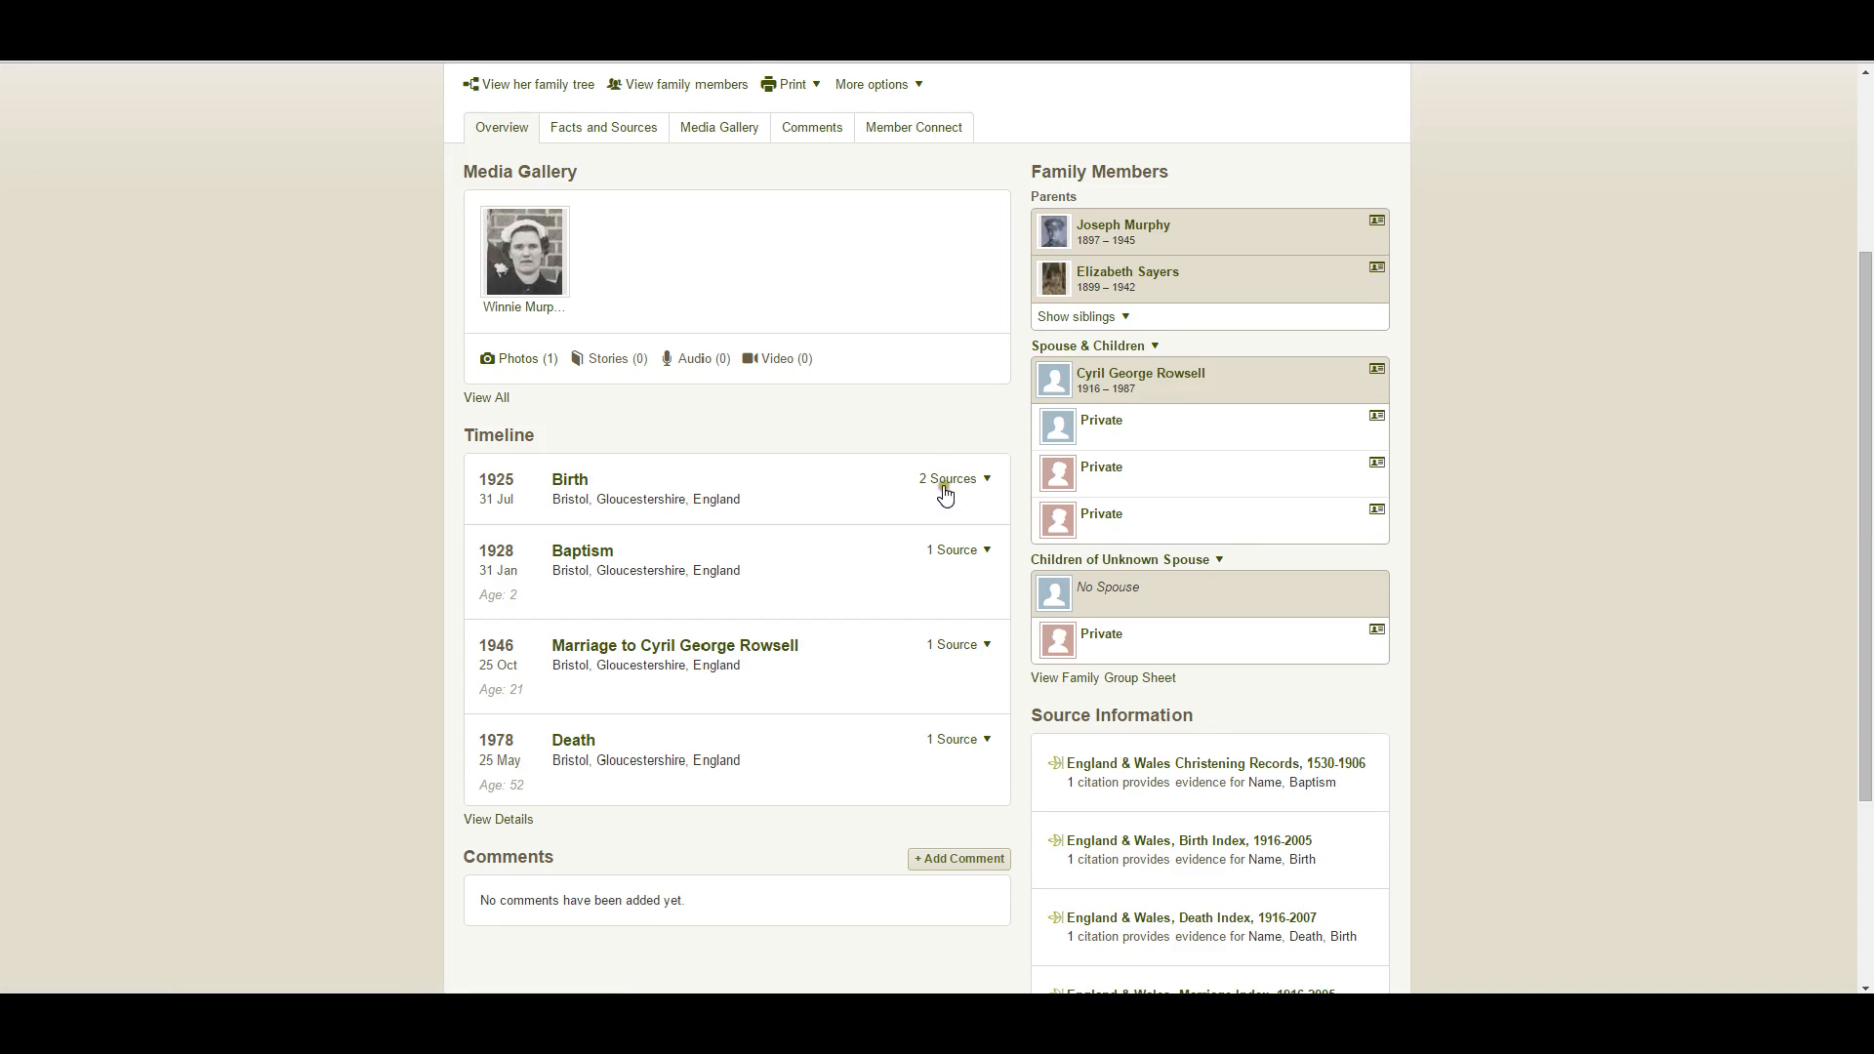
click(938, 480)
click(933, 542)
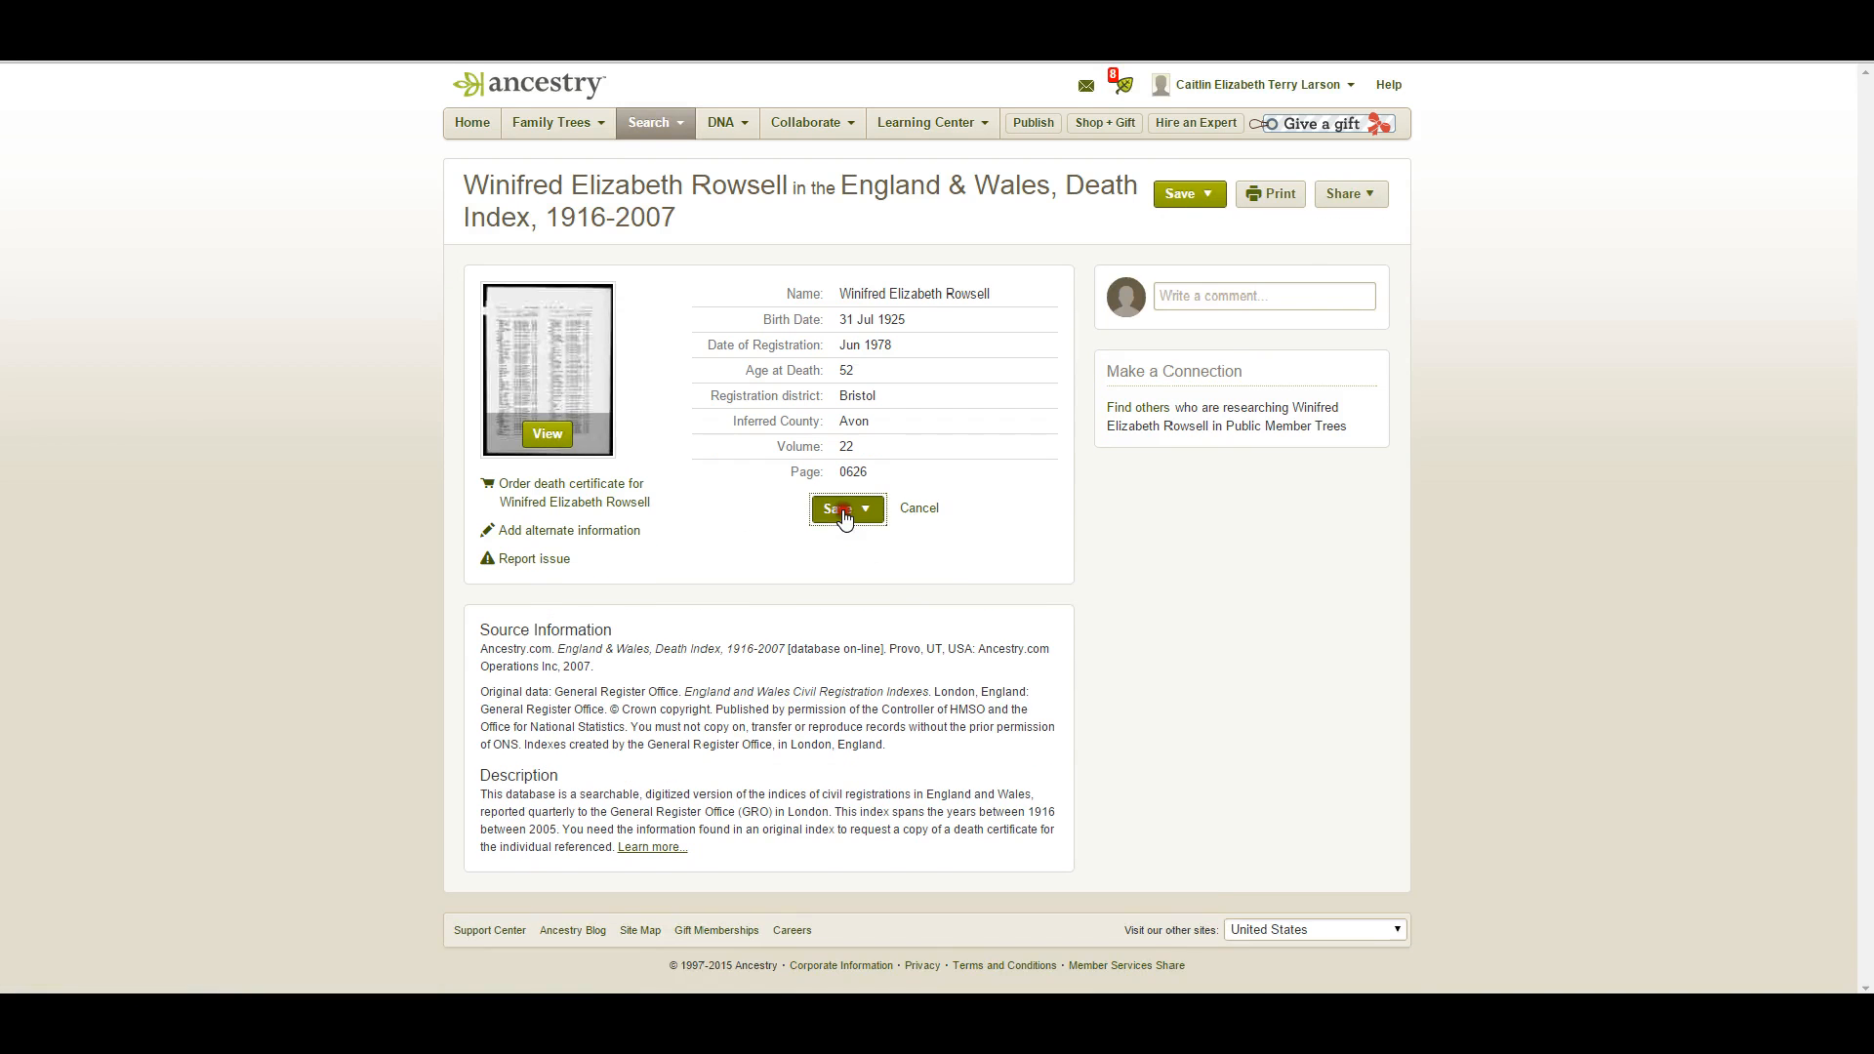
click(845, 510)
click(851, 556)
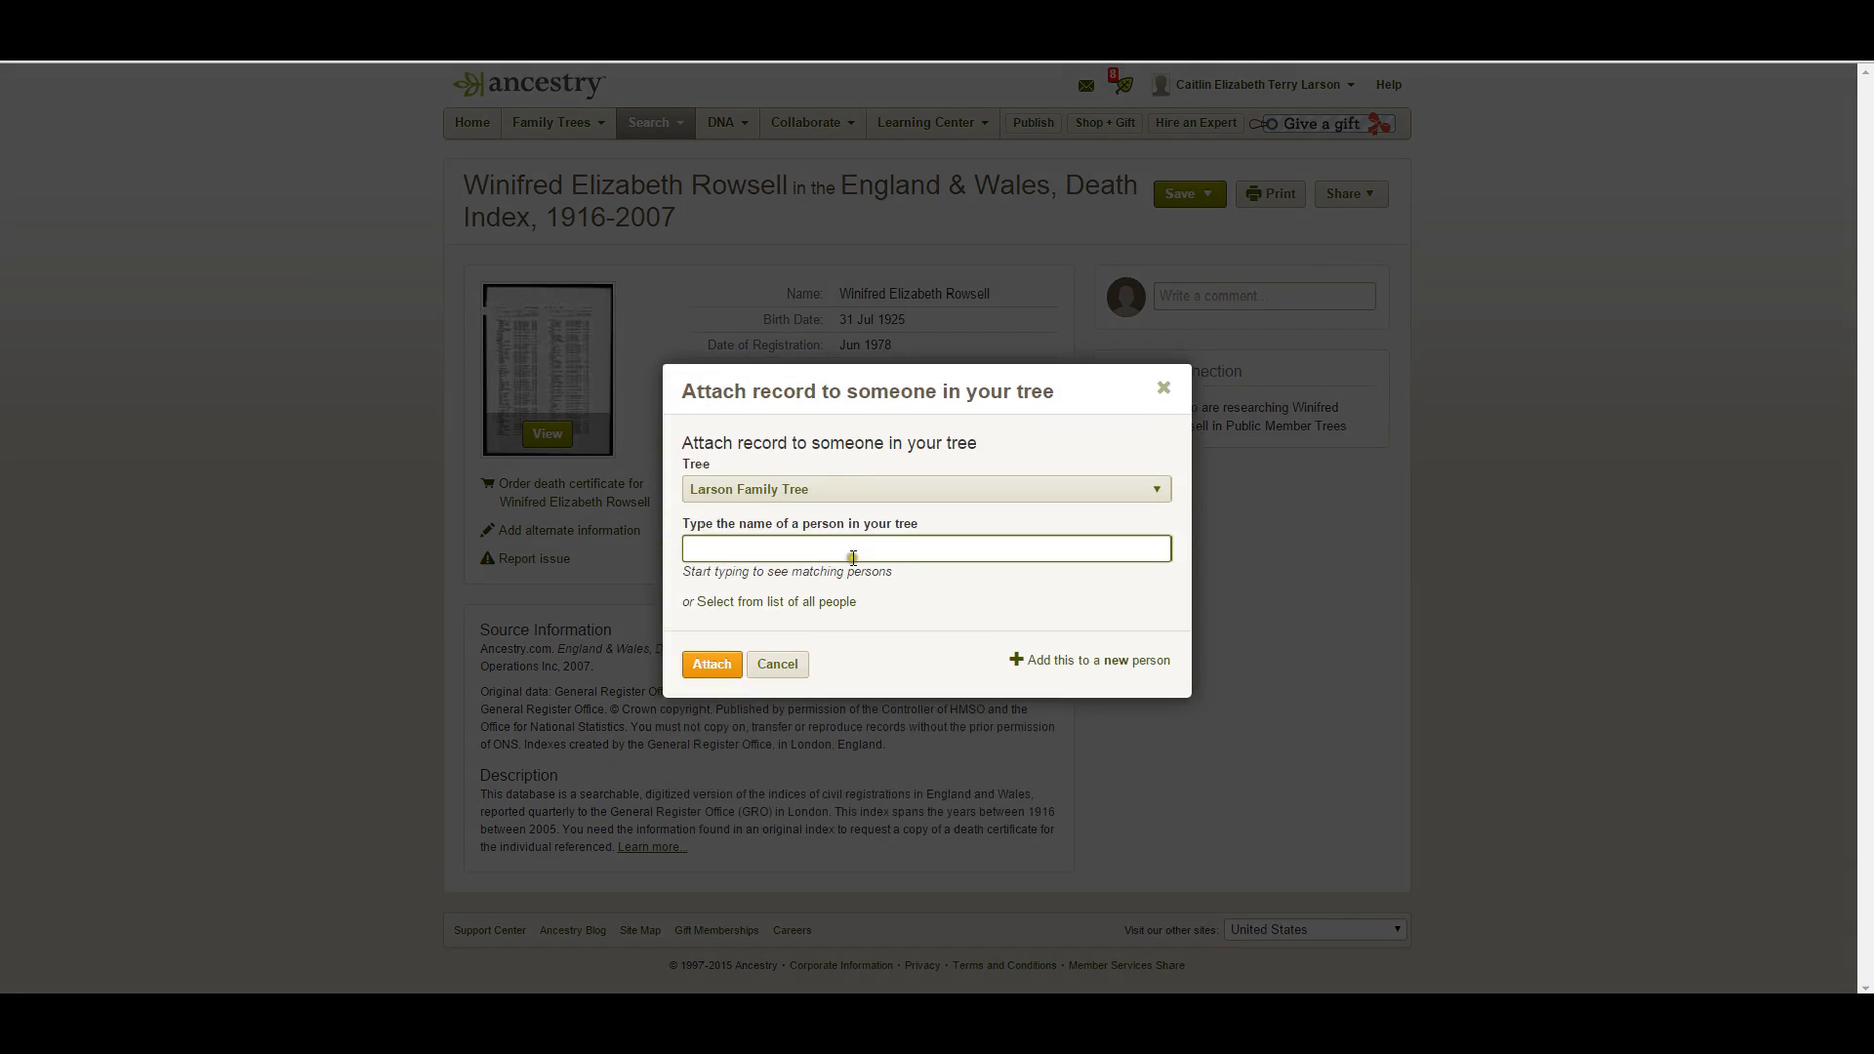
text(wini)
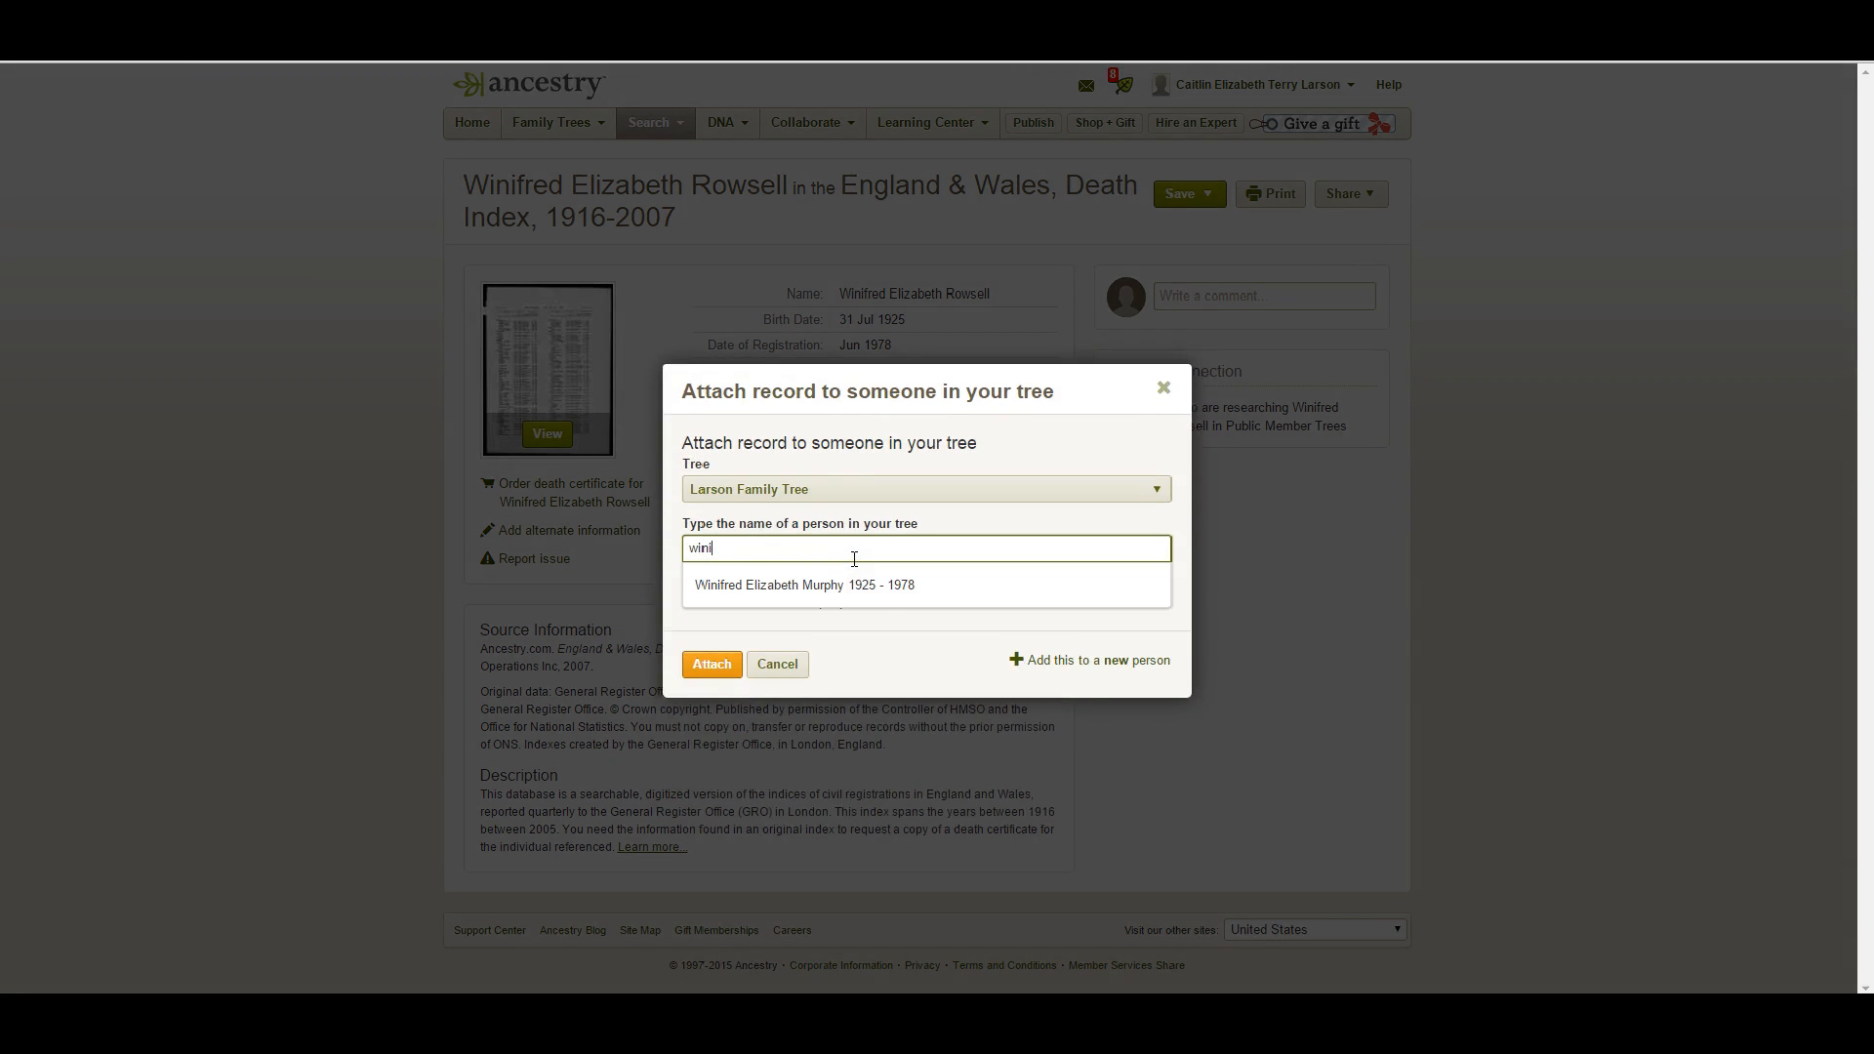
click(852, 586)
click(711, 664)
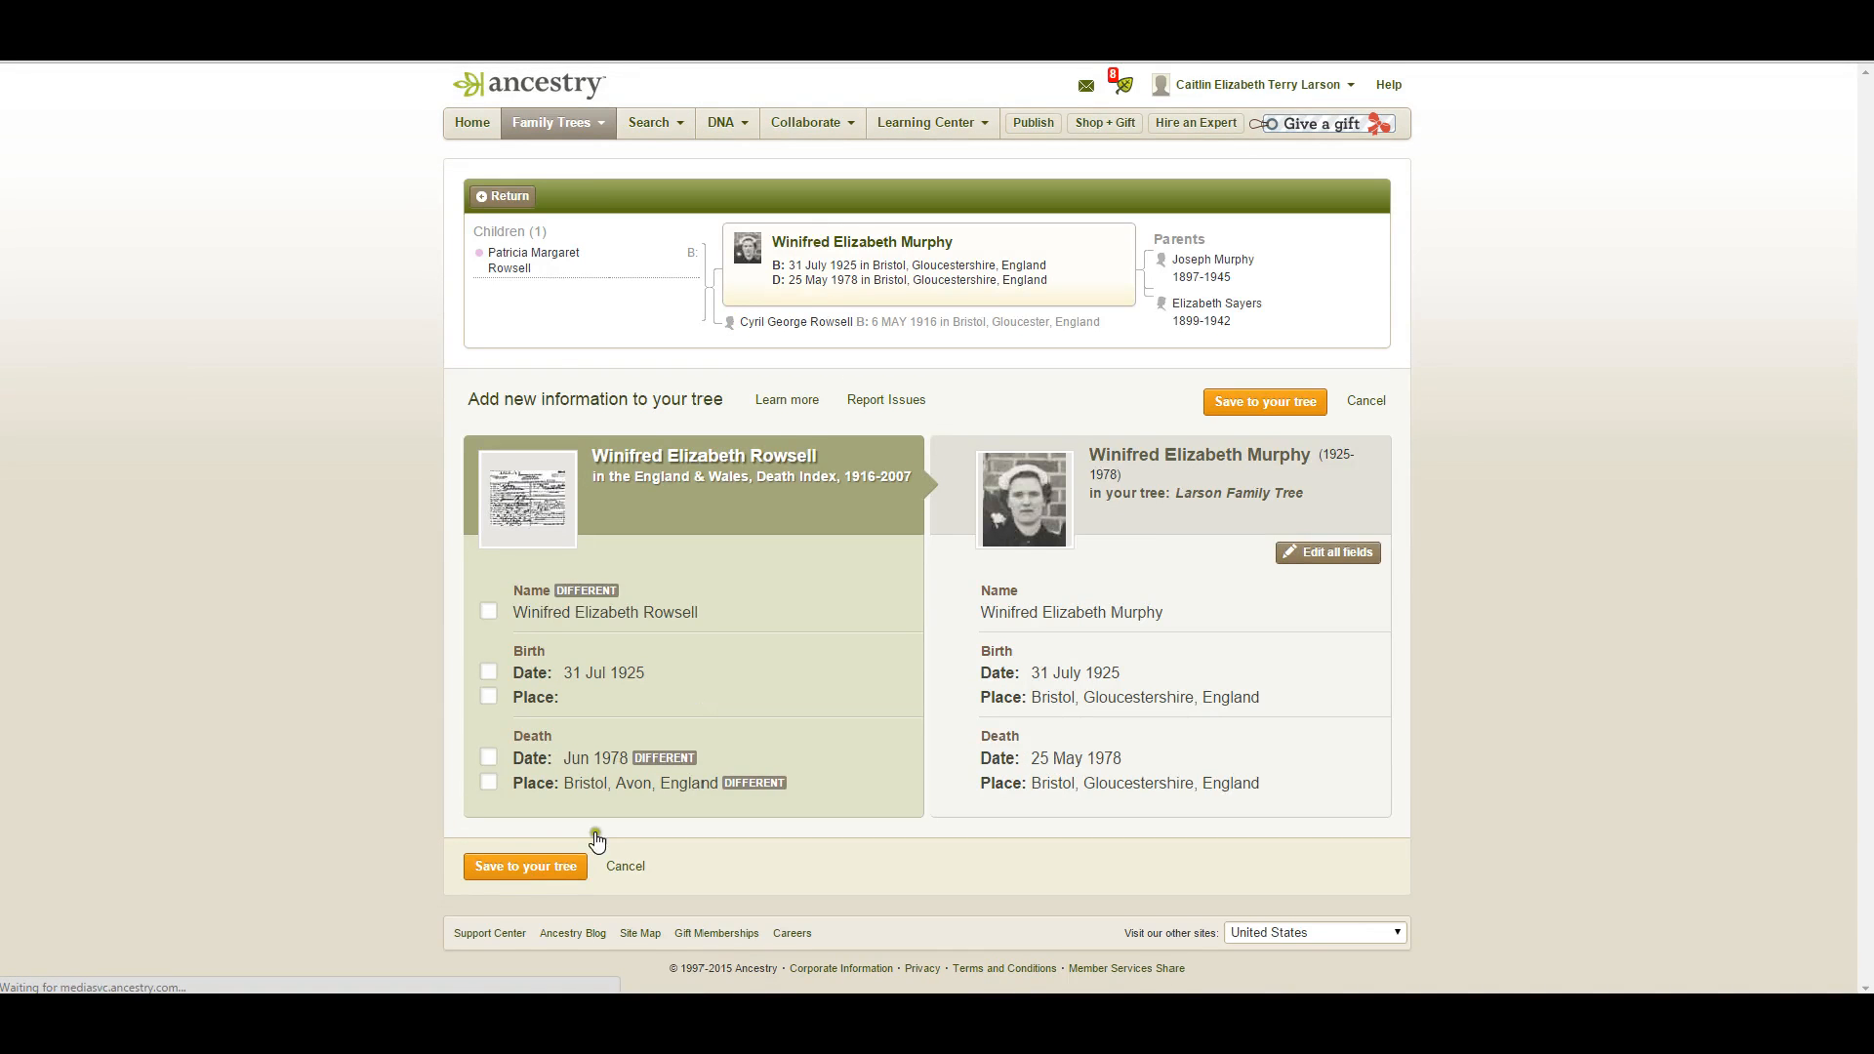
click(545, 877)
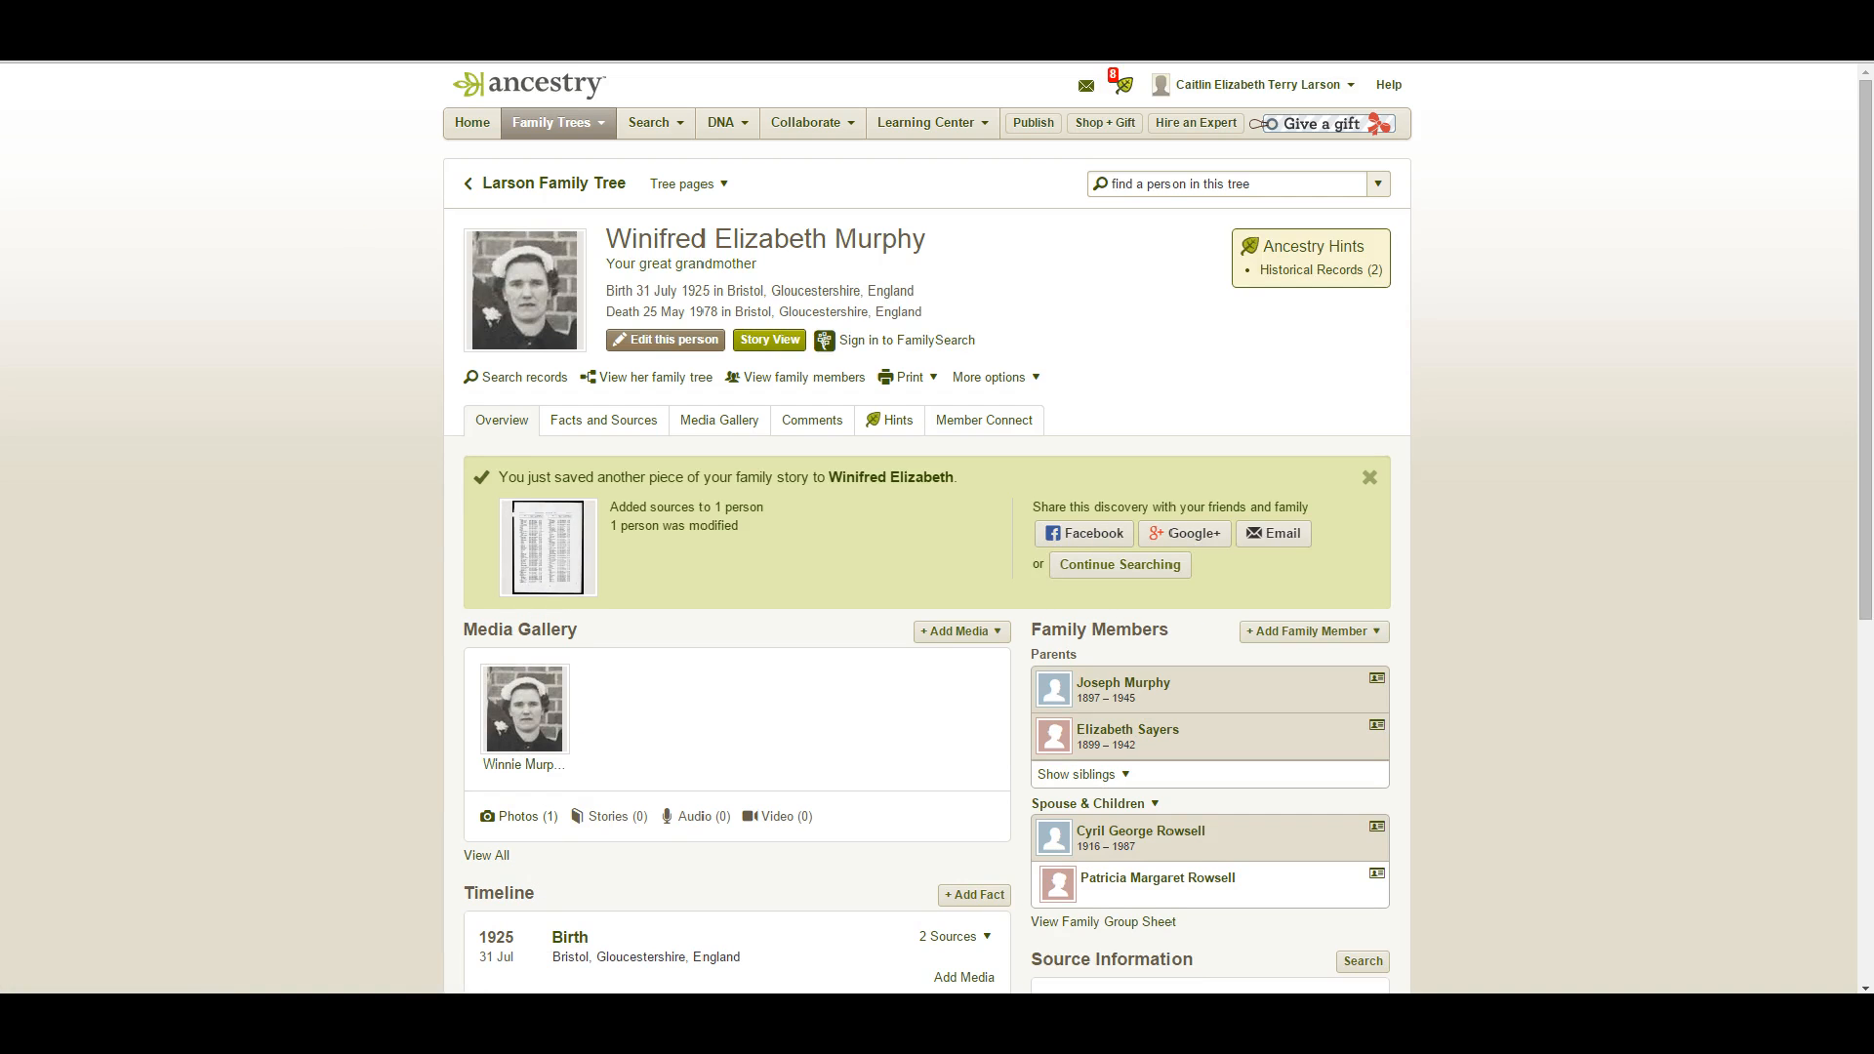
Return to the other member's profile and save the baptism's England & Wales Christening Records, 1530-1906 source to the woman in one's own tree.
key(alt+Left)
key(alt+Left)
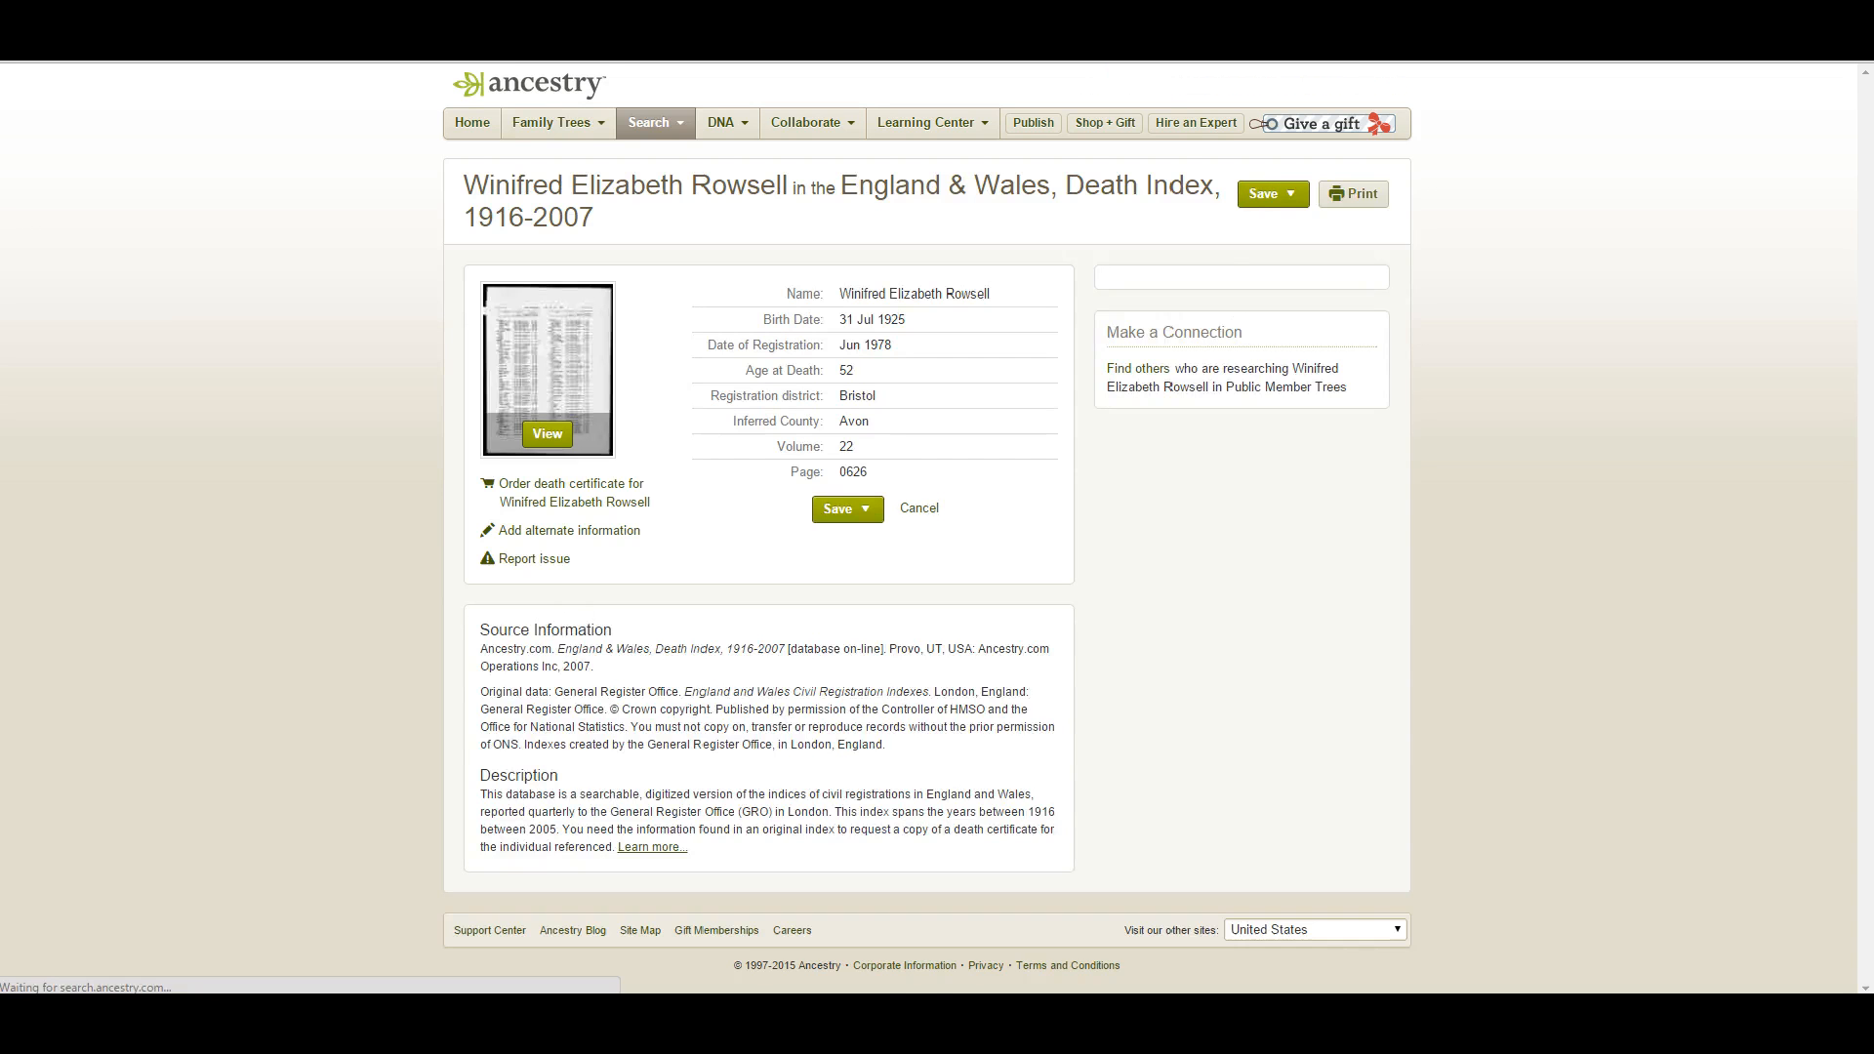
click(20, 38)
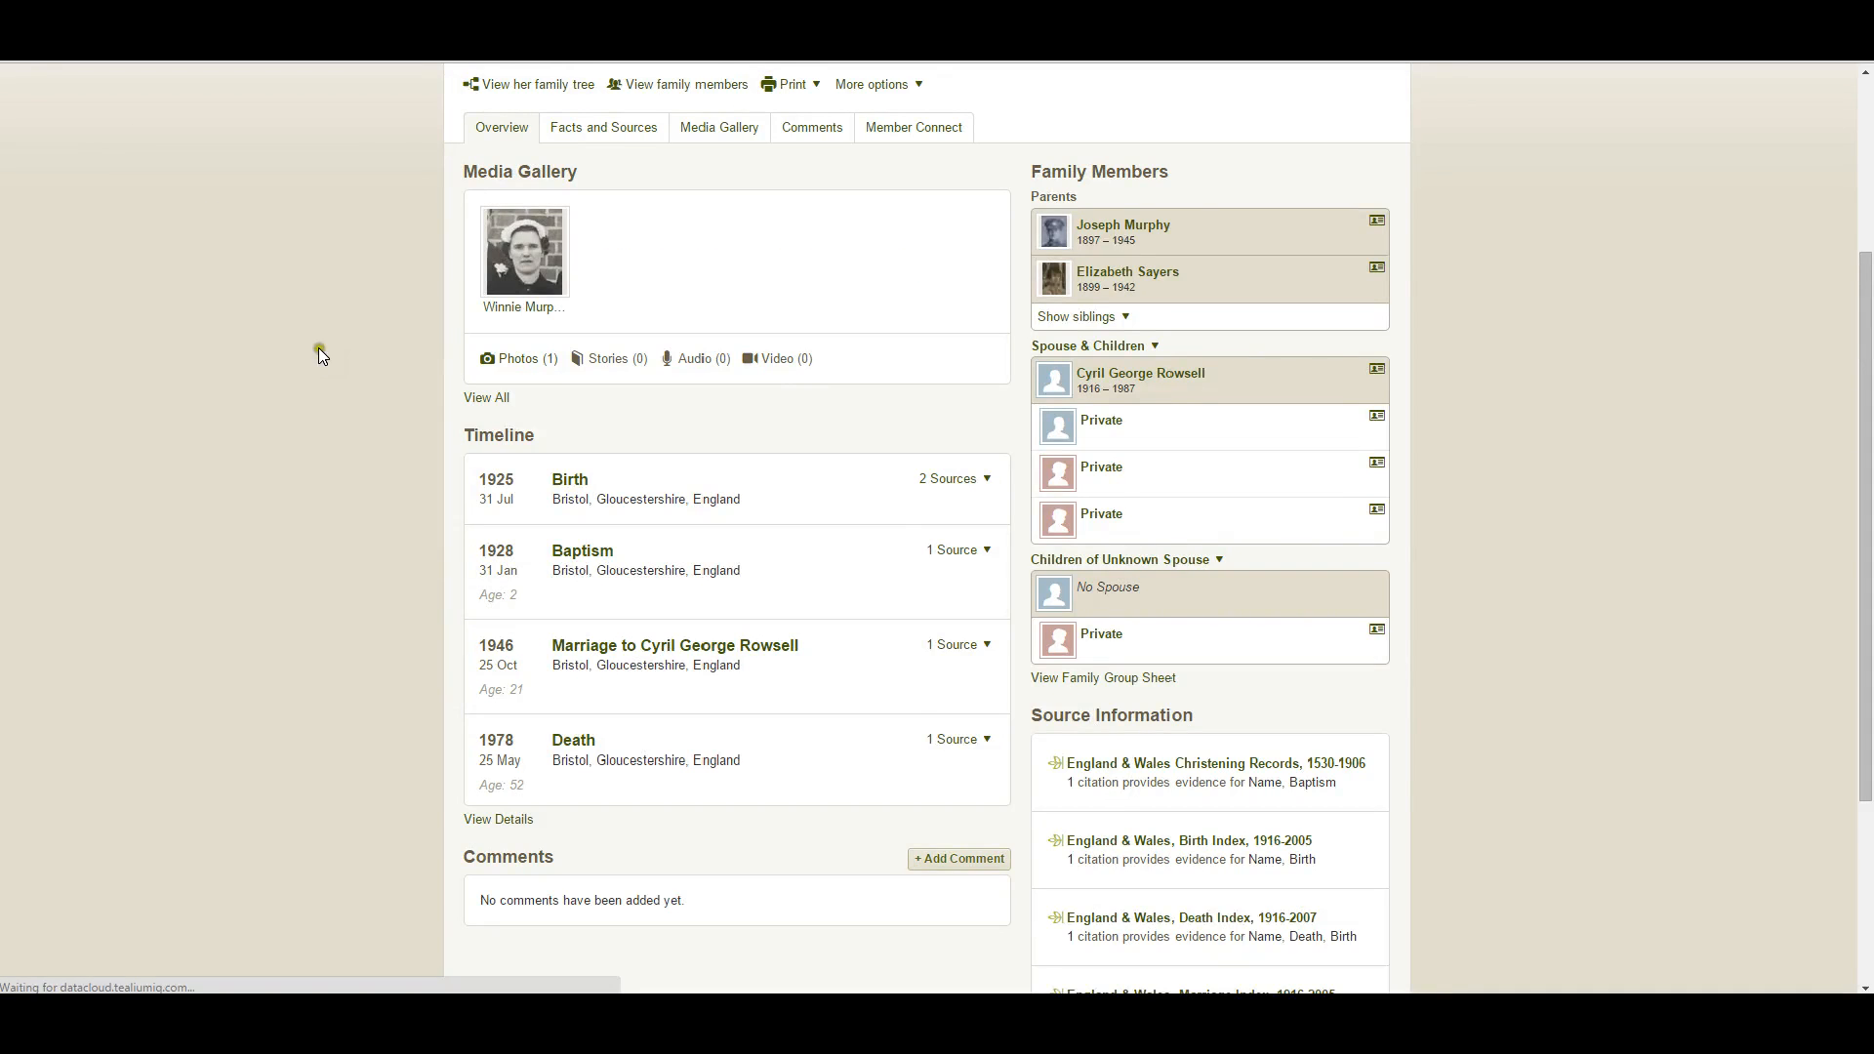
click(939, 550)
click(943, 589)
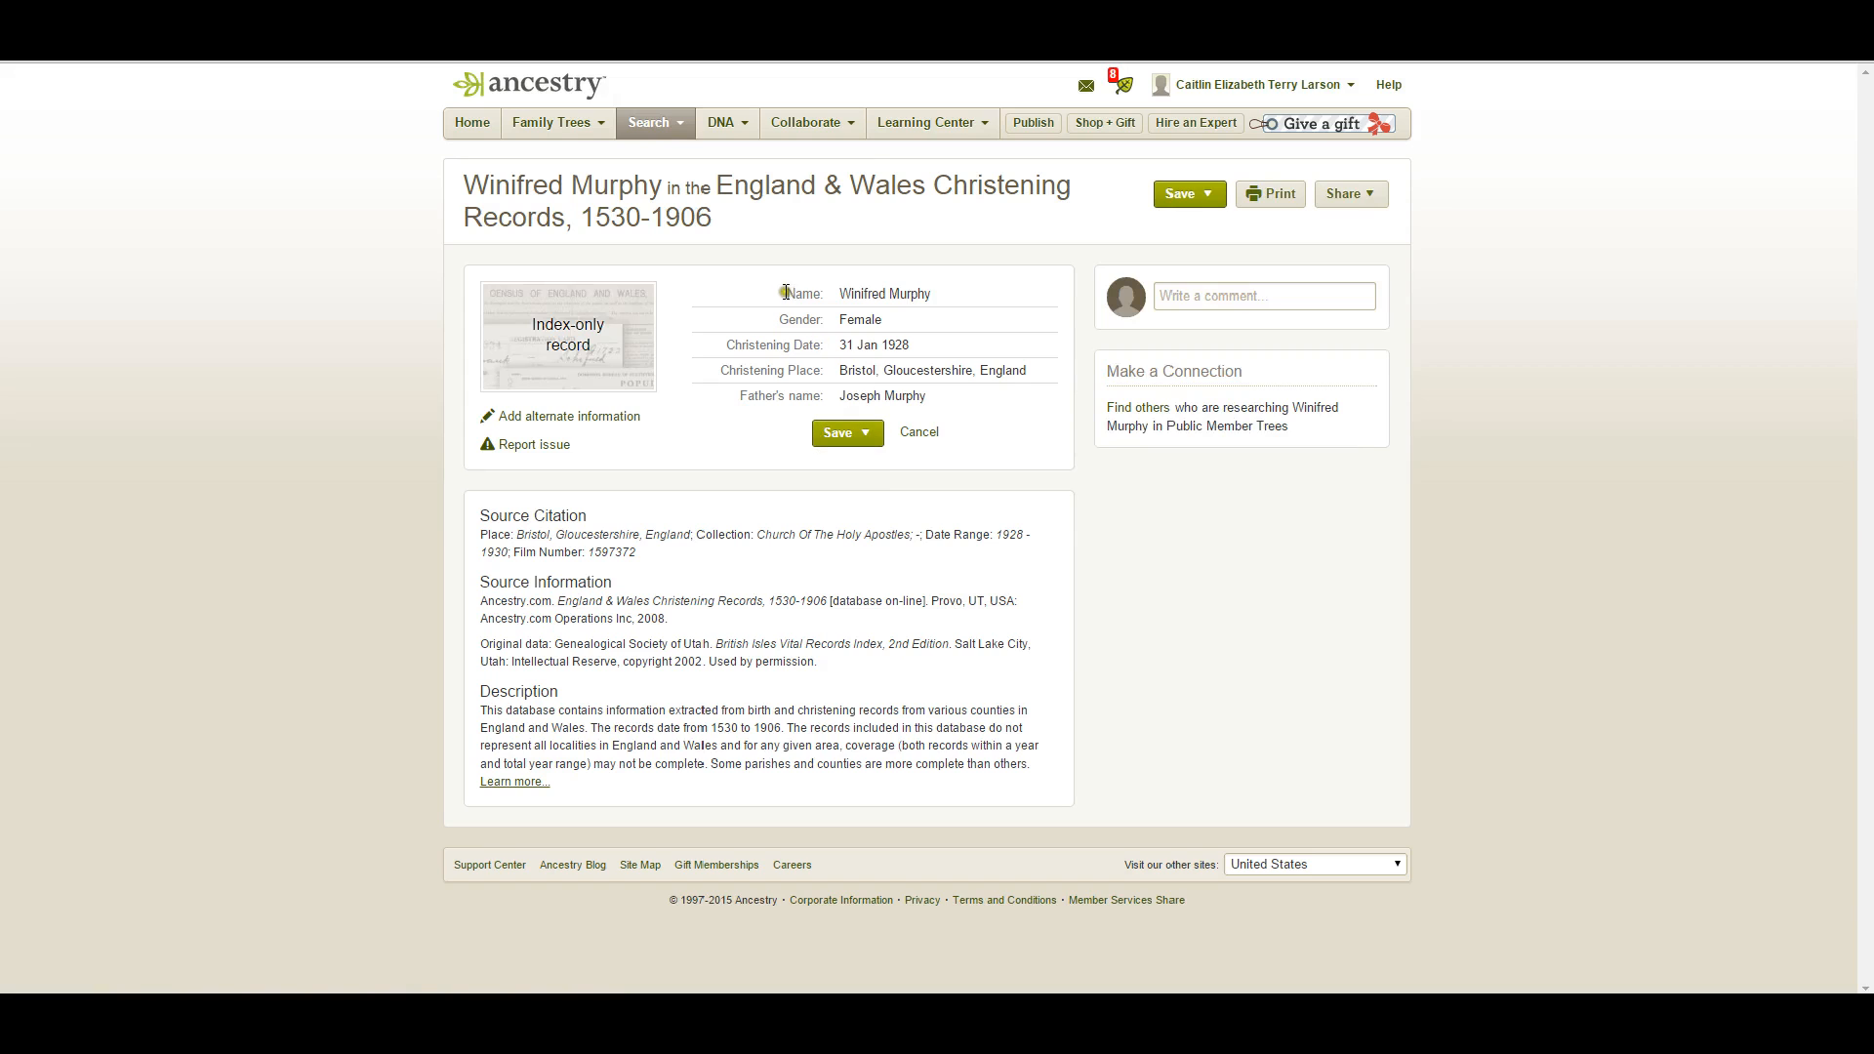
click(832, 441)
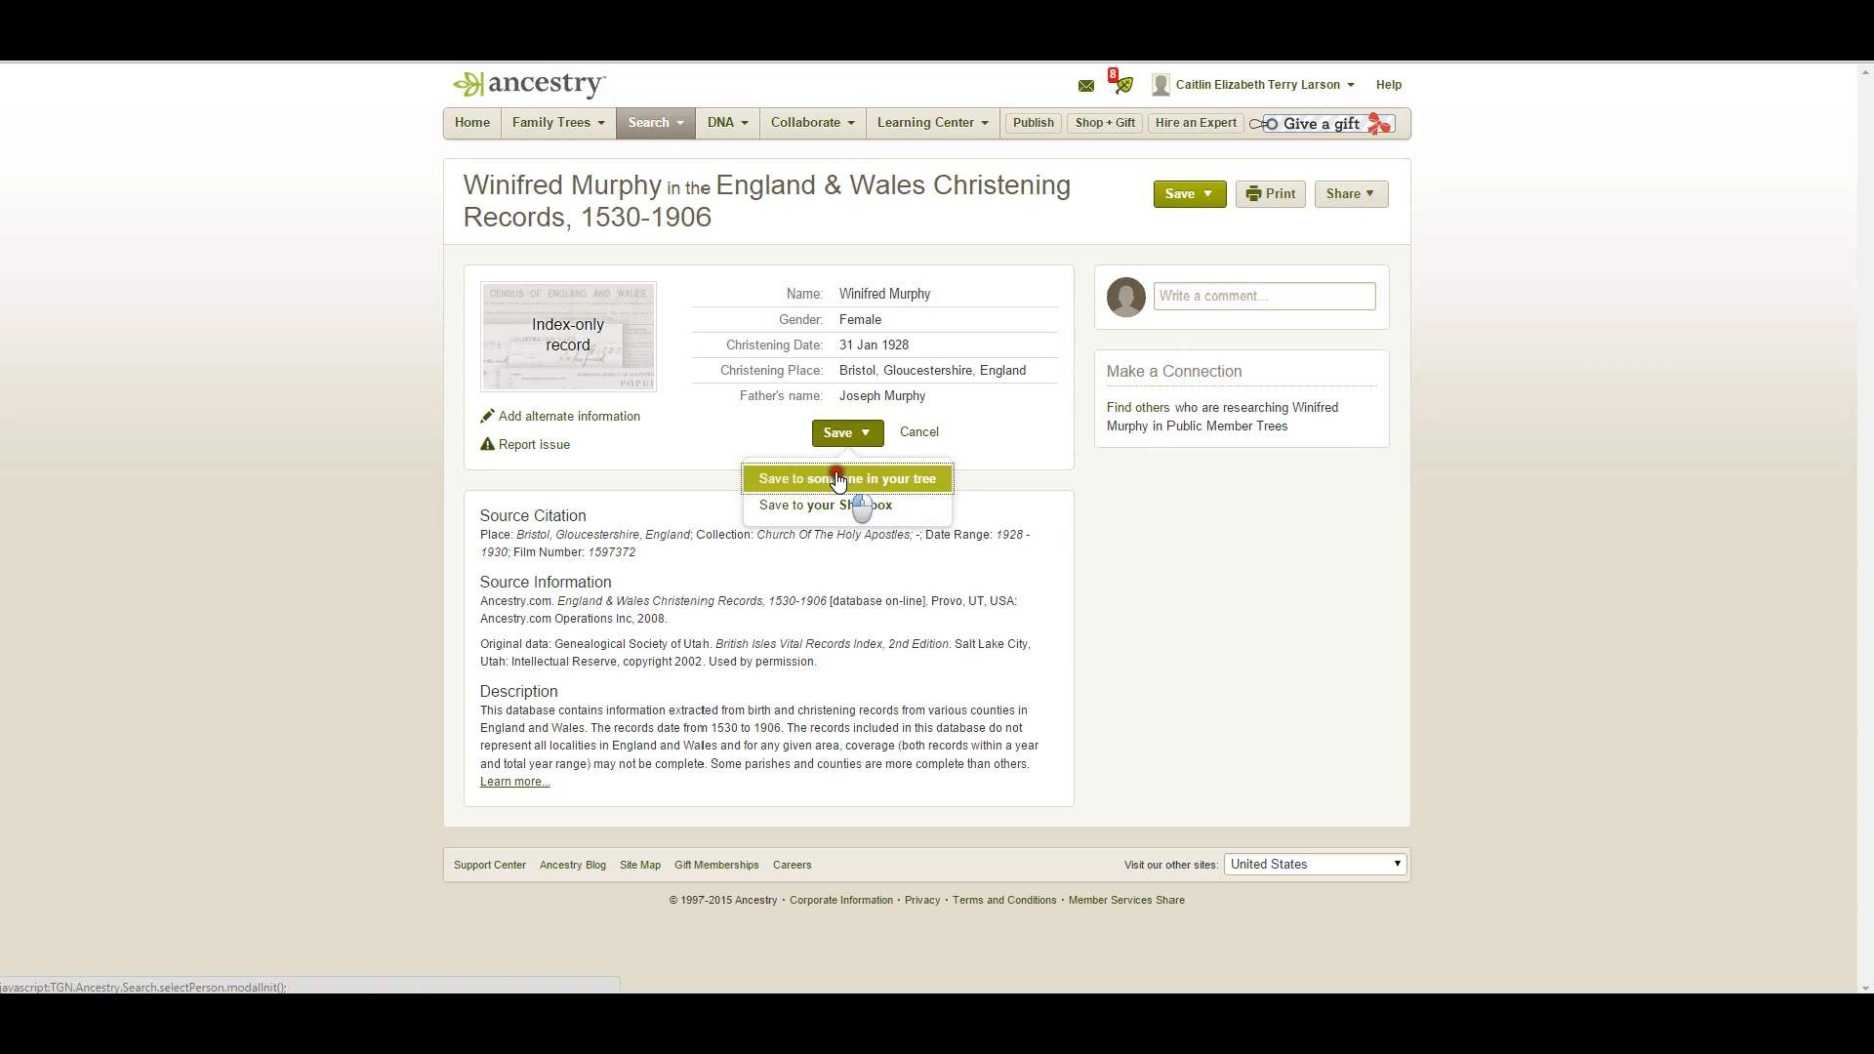
click(838, 477)
text(wini)
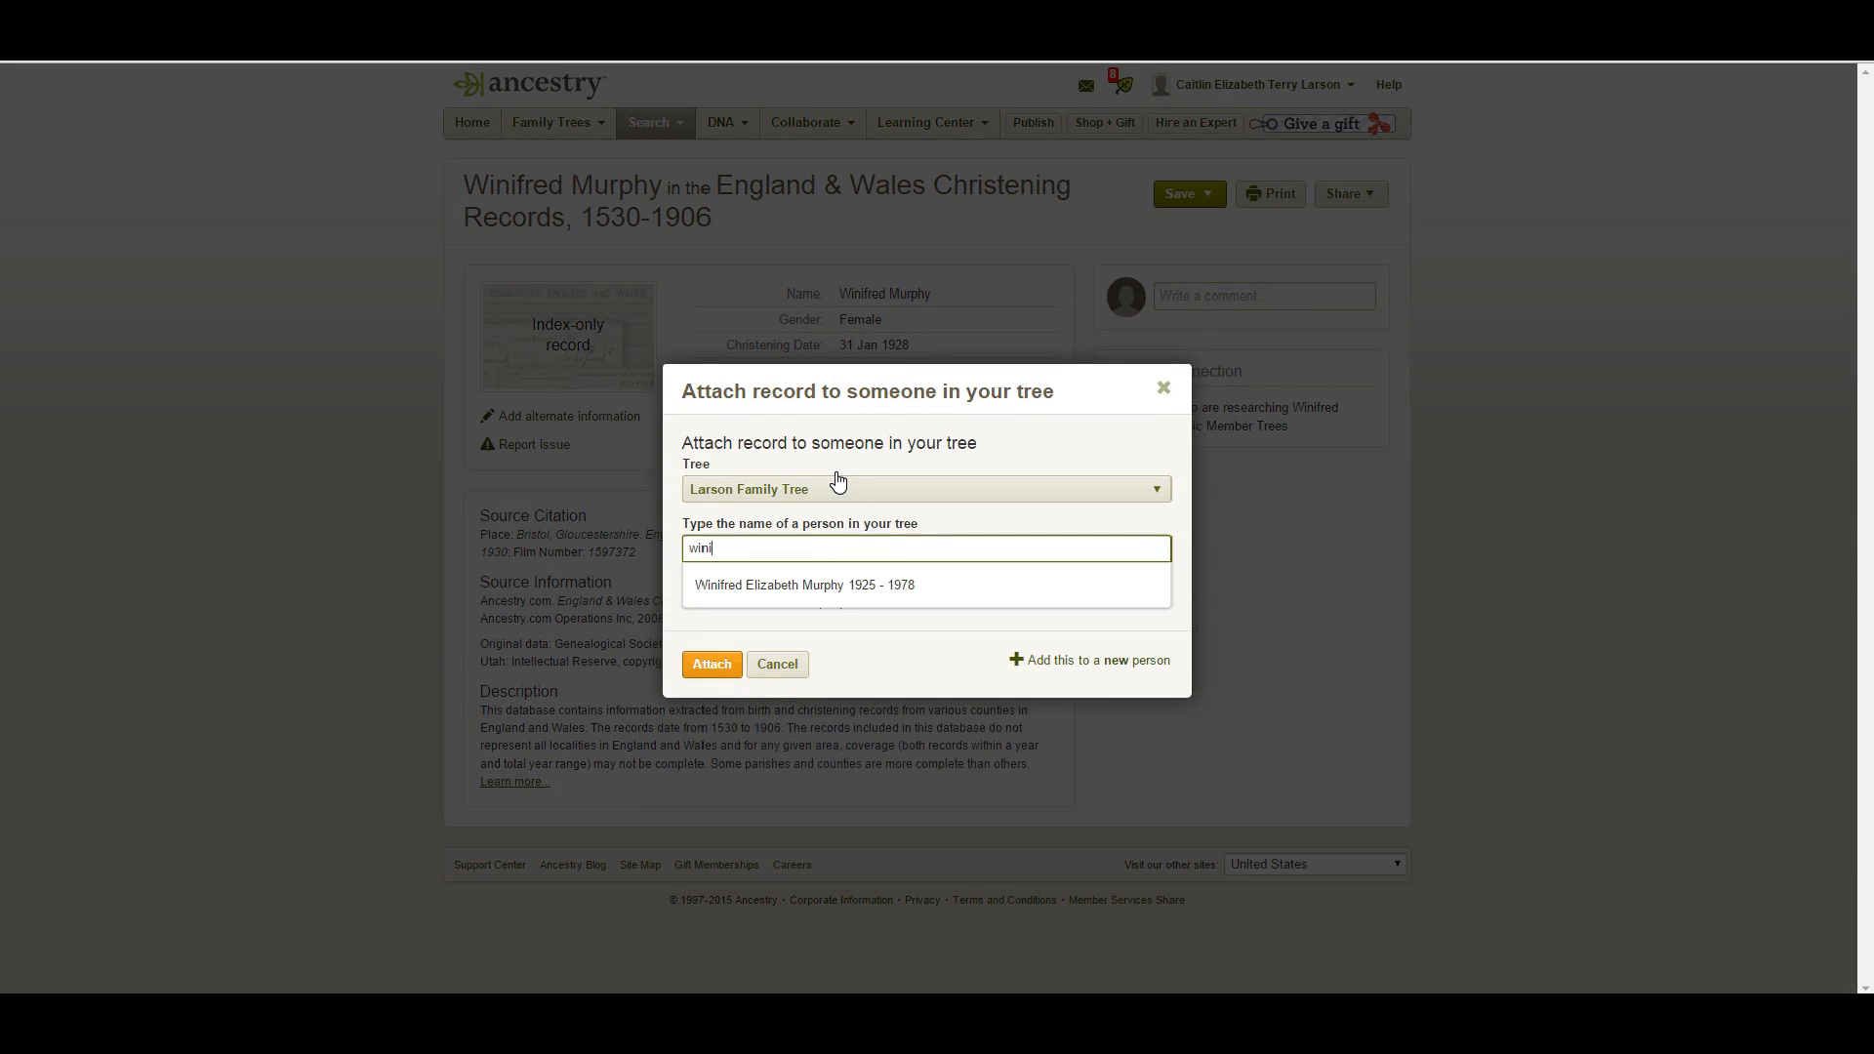
click(837, 584)
click(704, 663)
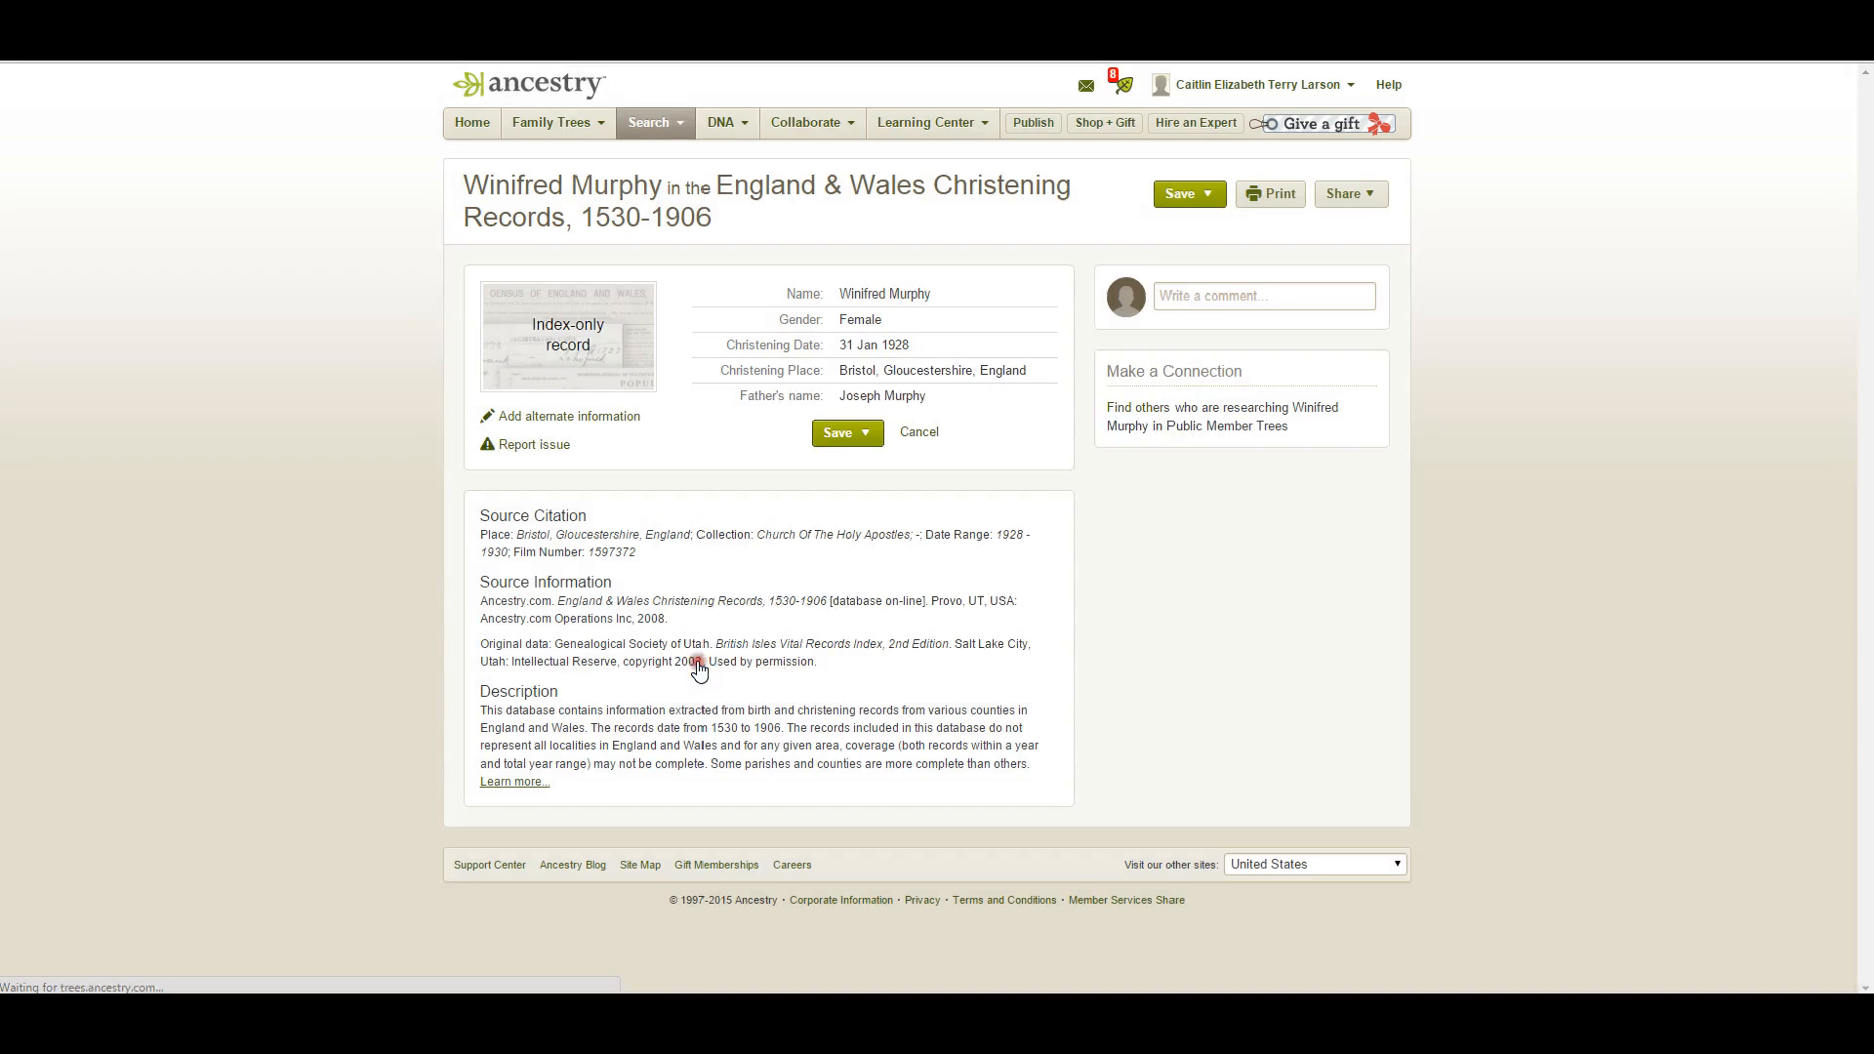
click(537, 867)
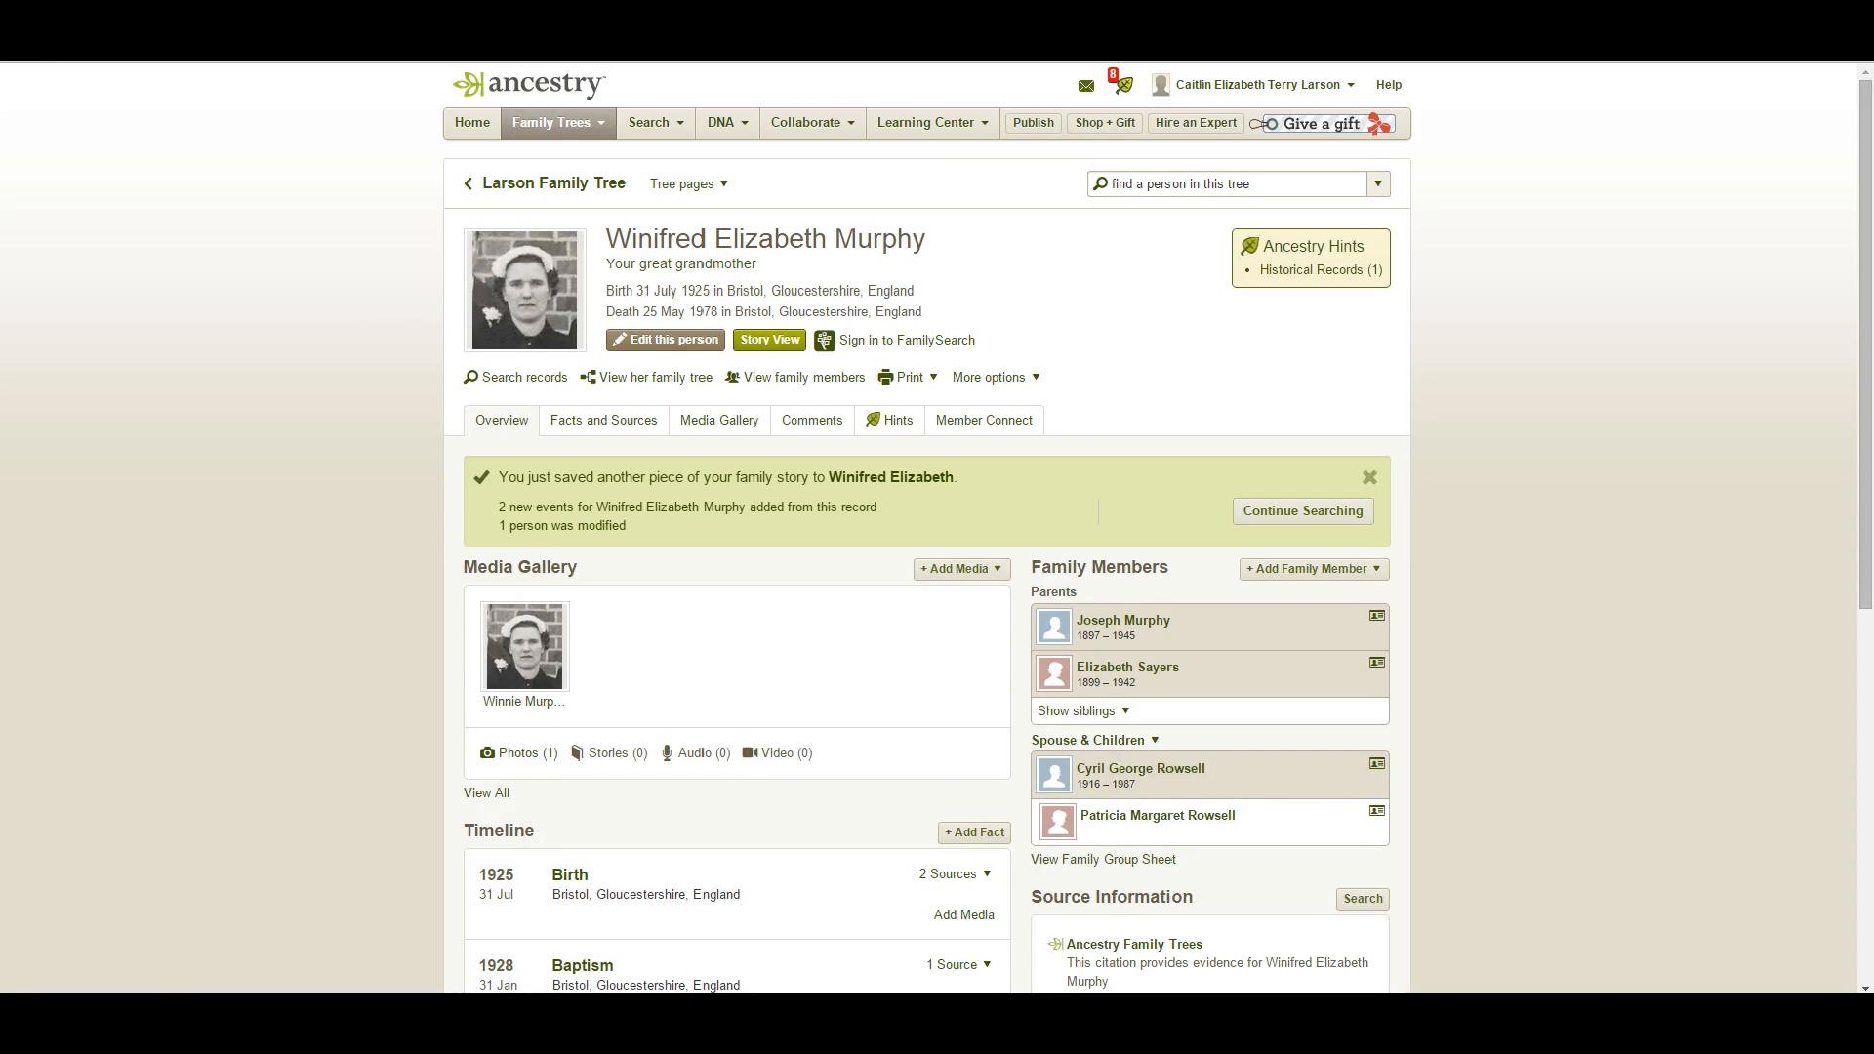
Return to the other member's profile and save the marriage's England & Wales, Marriage Index, 1916-2005 source to the woman in one's own tree.
key(alt+Left)
key(alt+Left)
key(alt+Left)
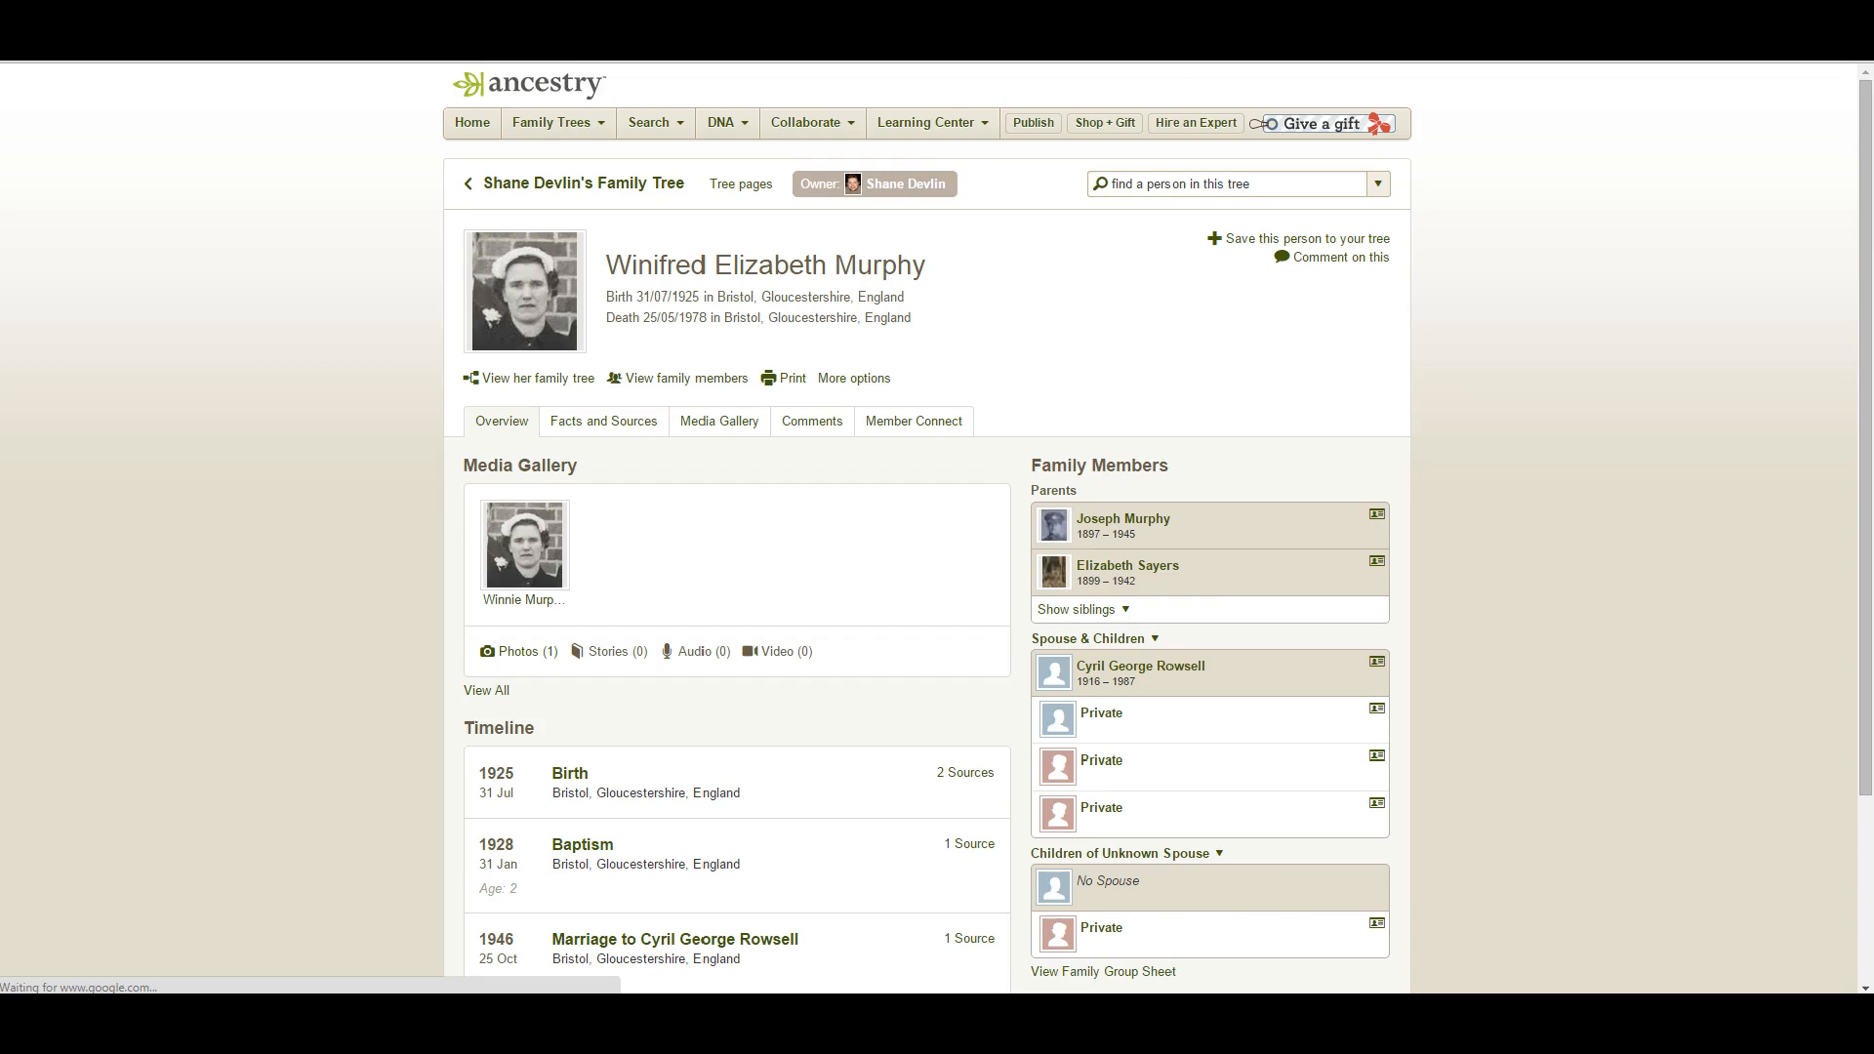
scroll(611, 413, down, 3)
click(963, 647)
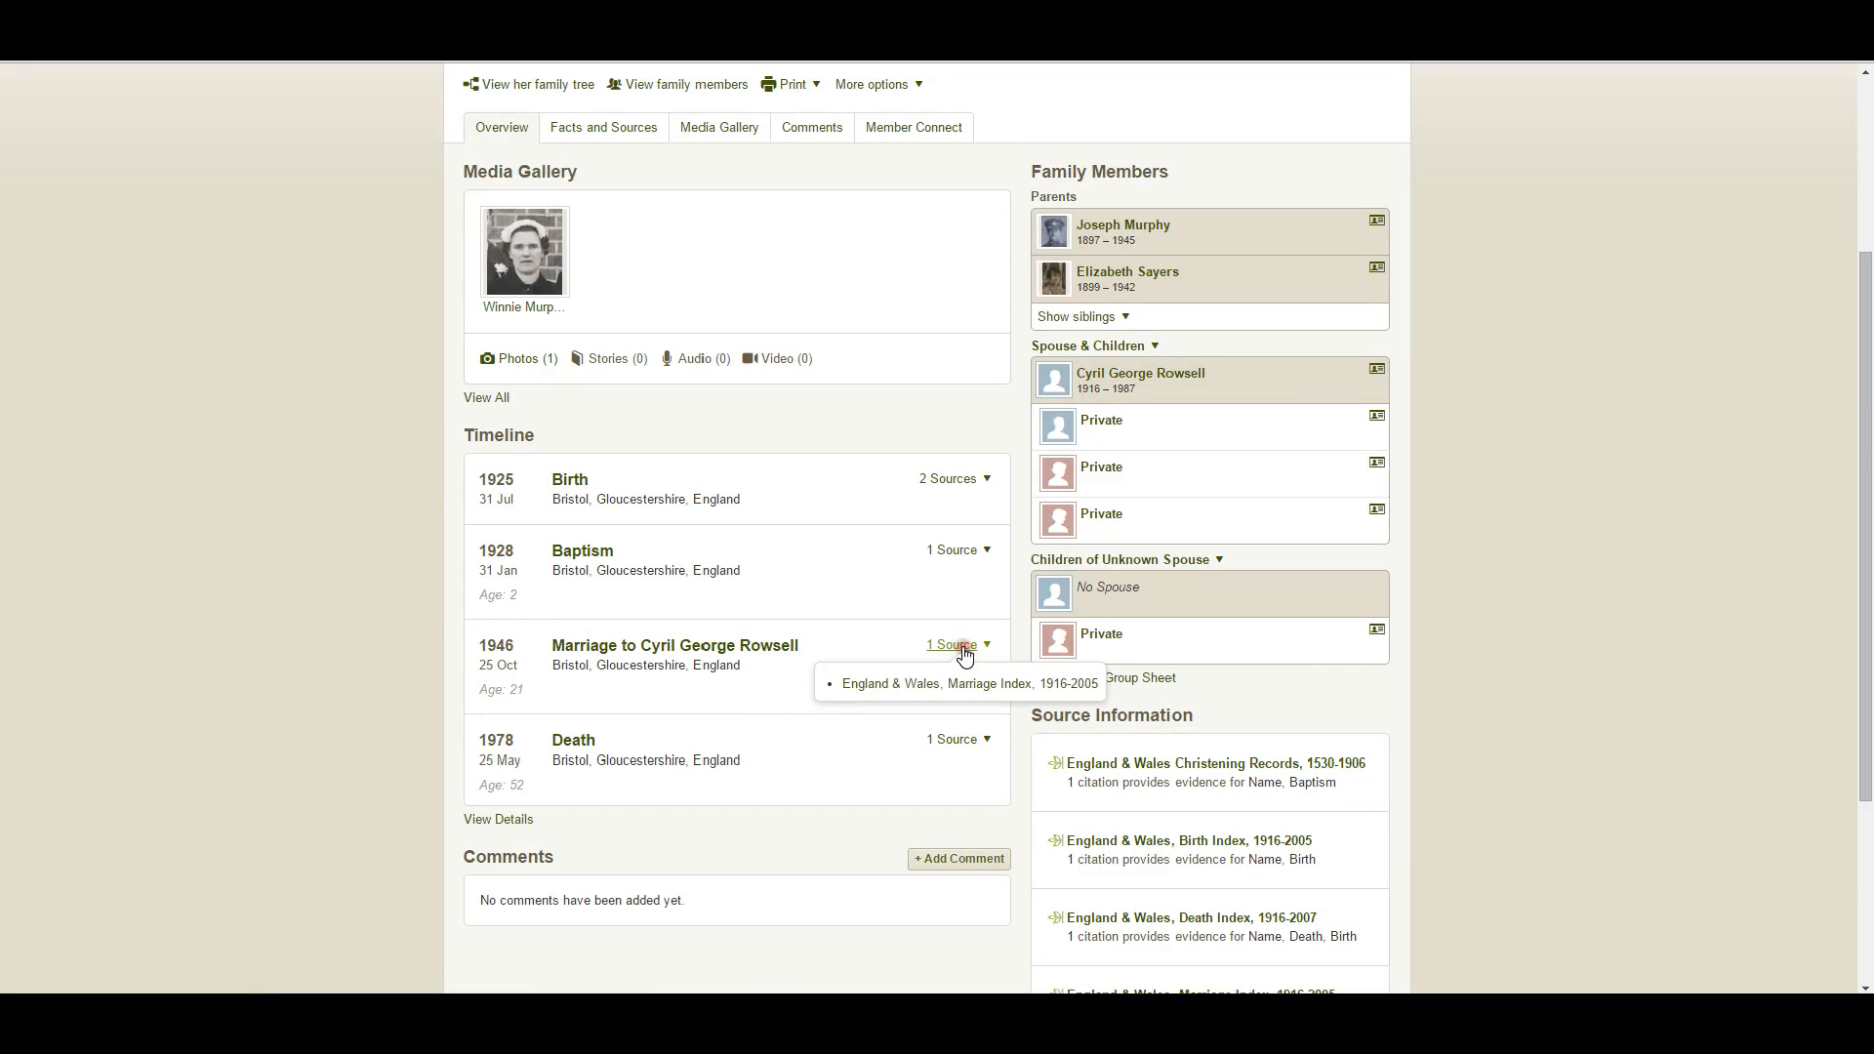
click(953, 684)
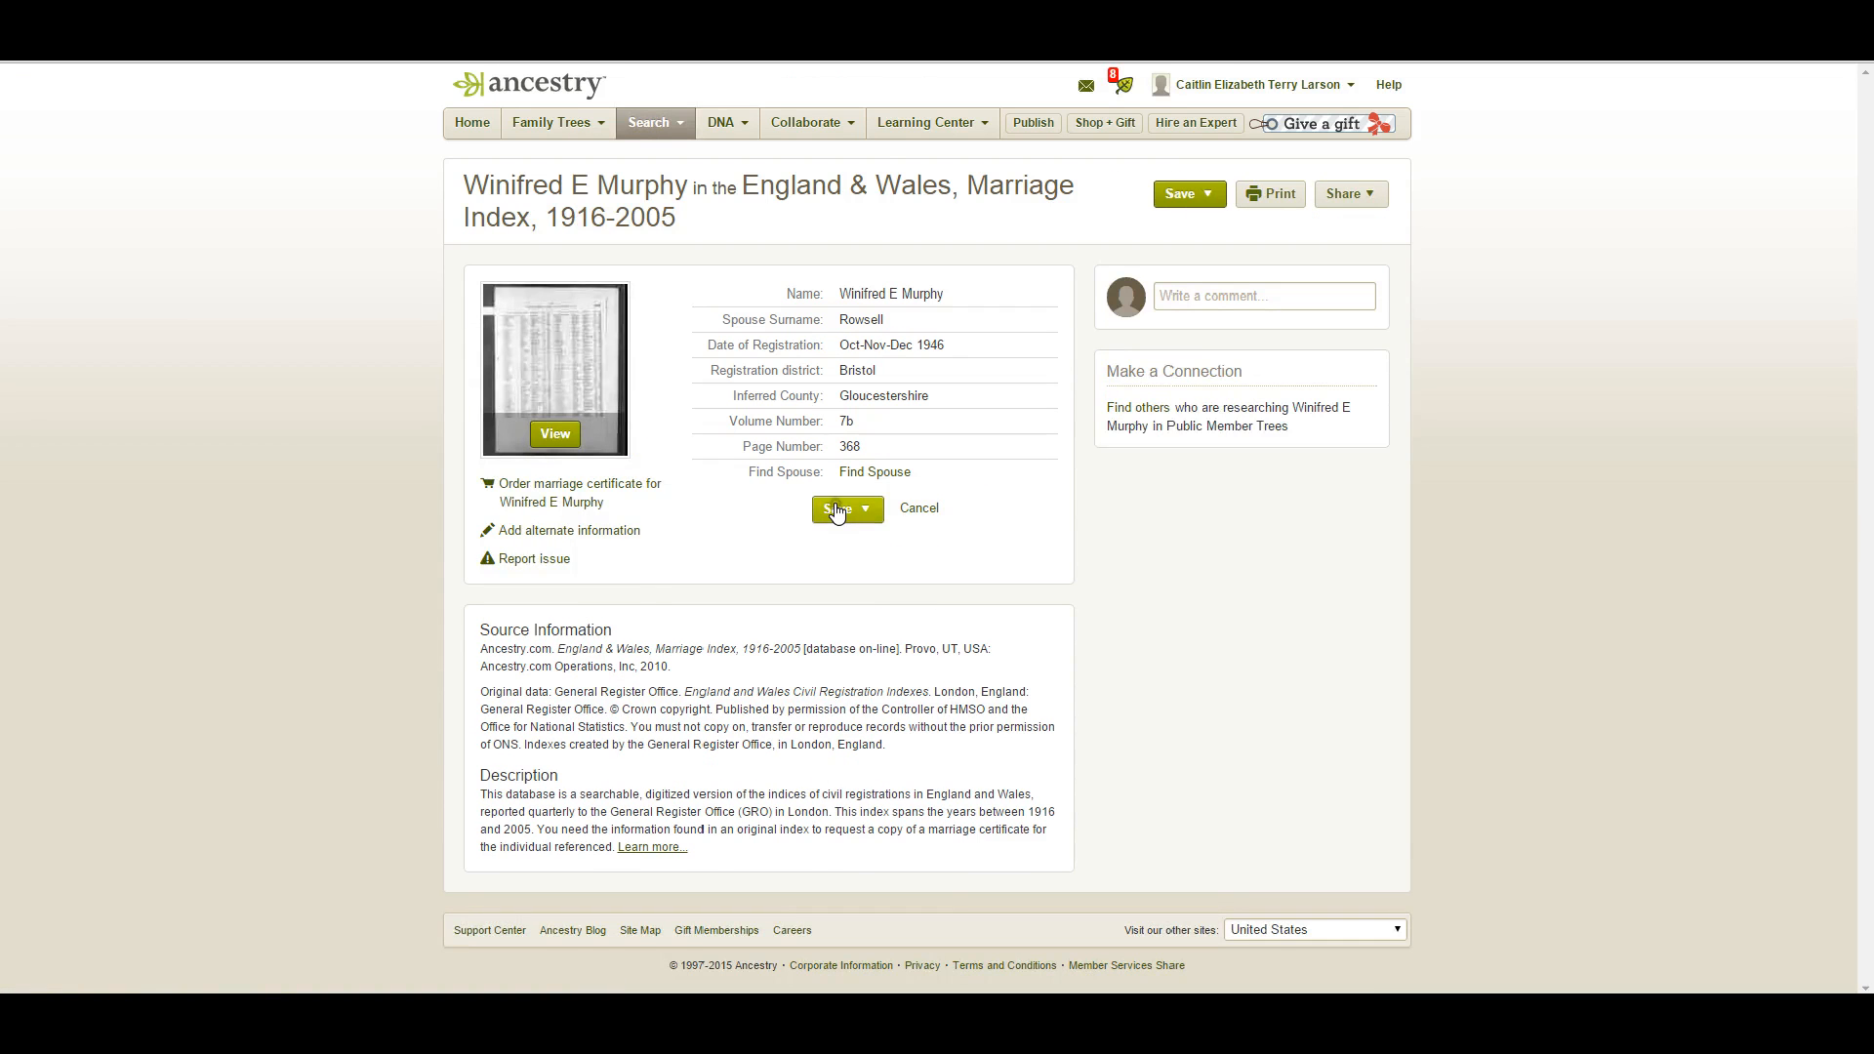
click(835, 510)
click(852, 559)
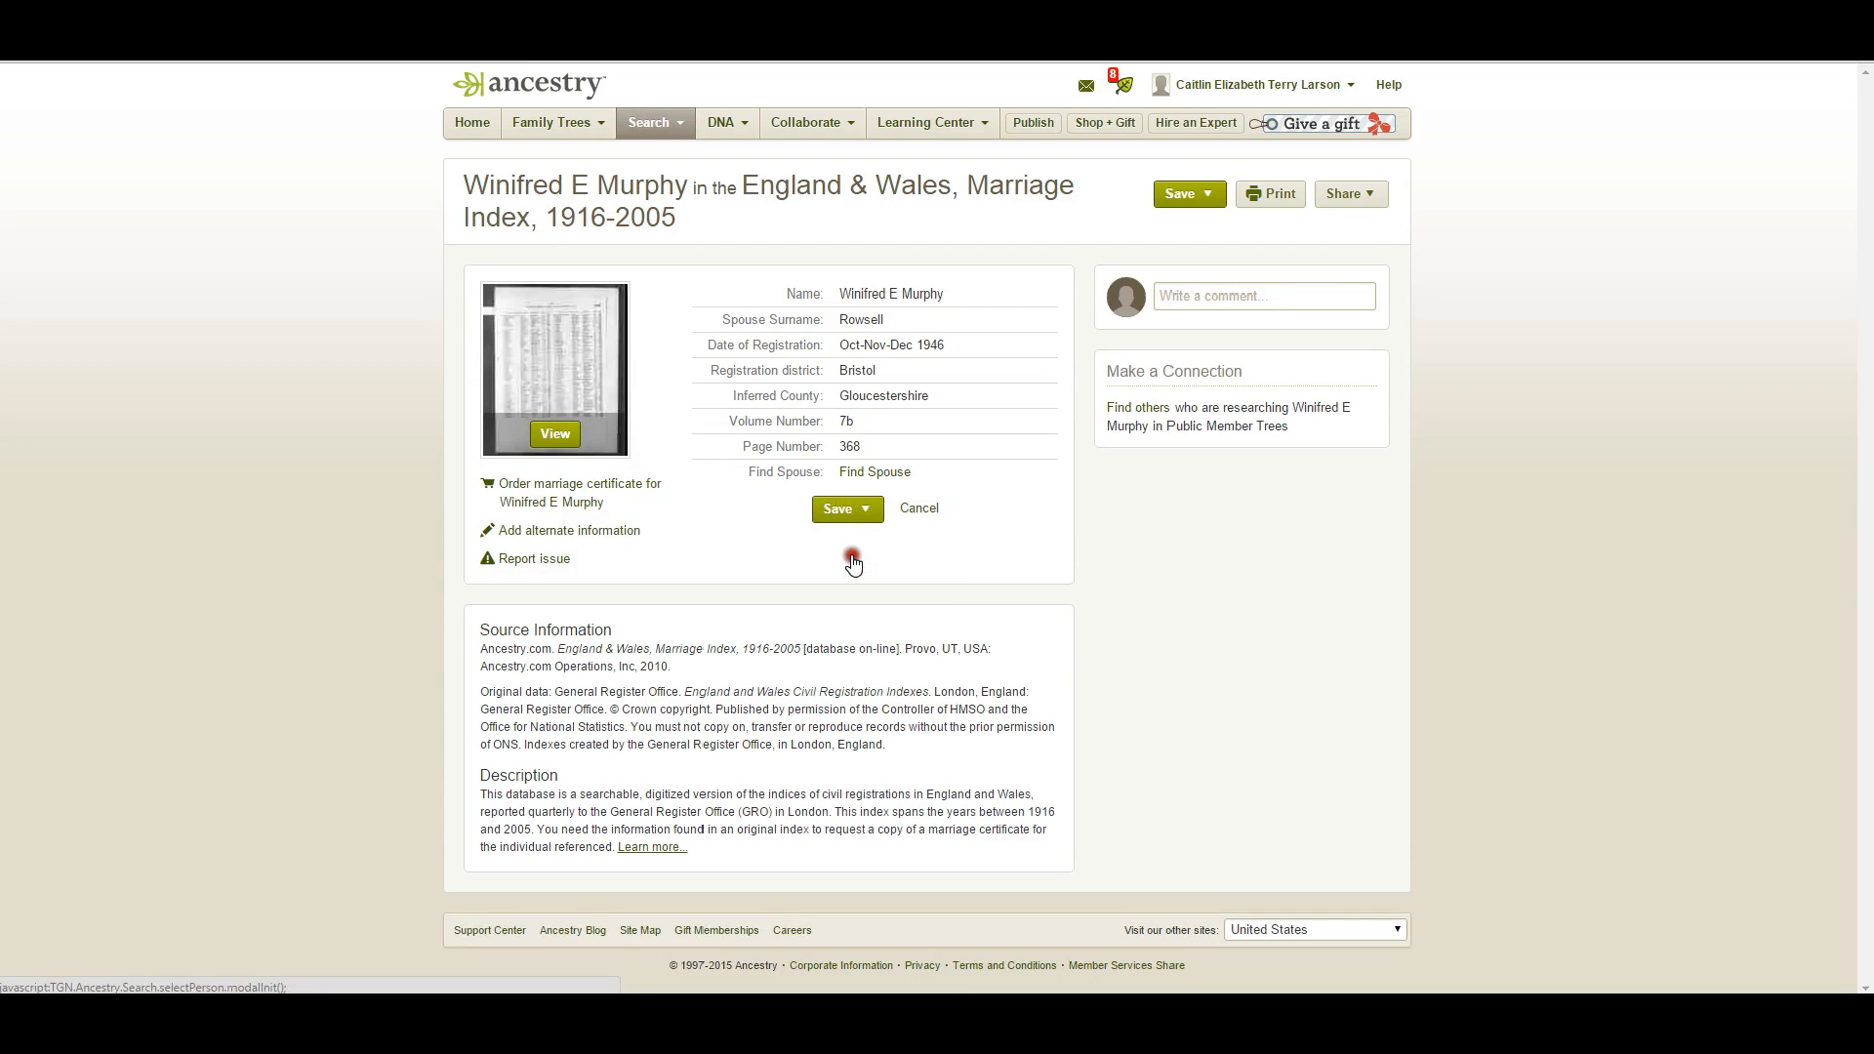
text(wini)
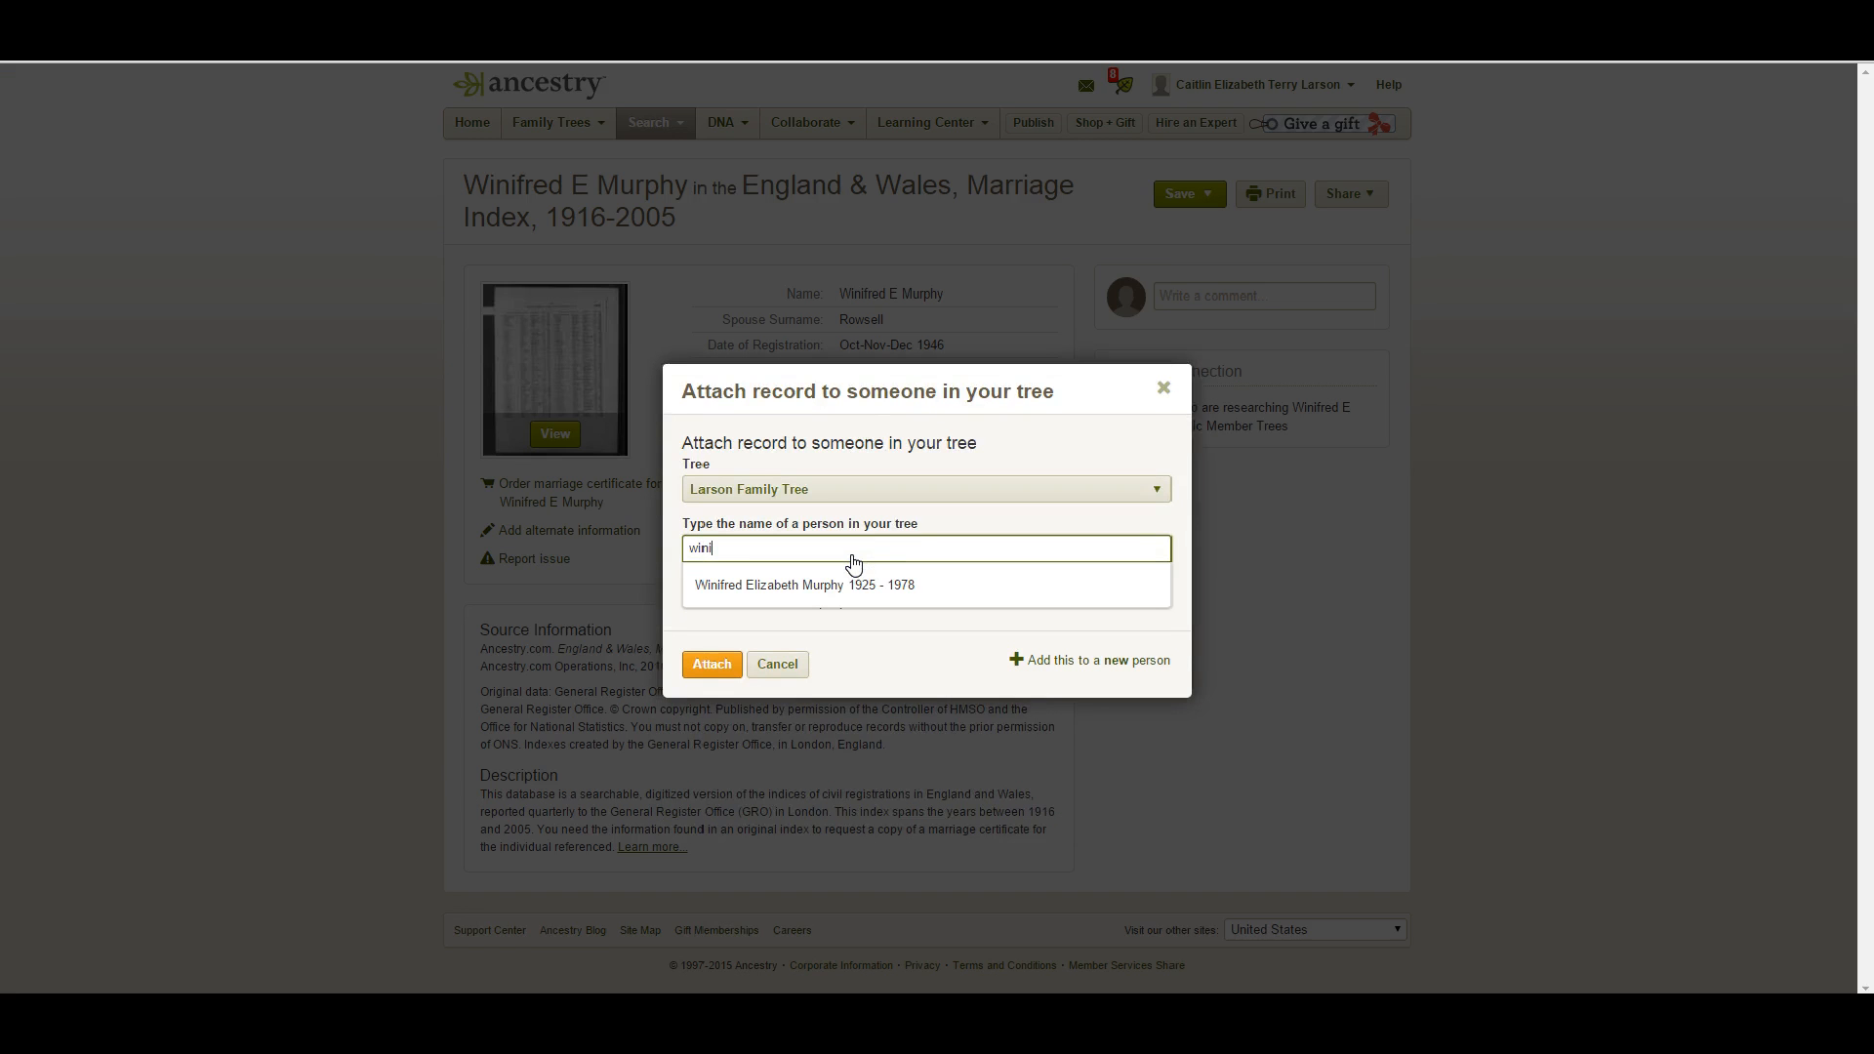
click(851, 585)
click(708, 667)
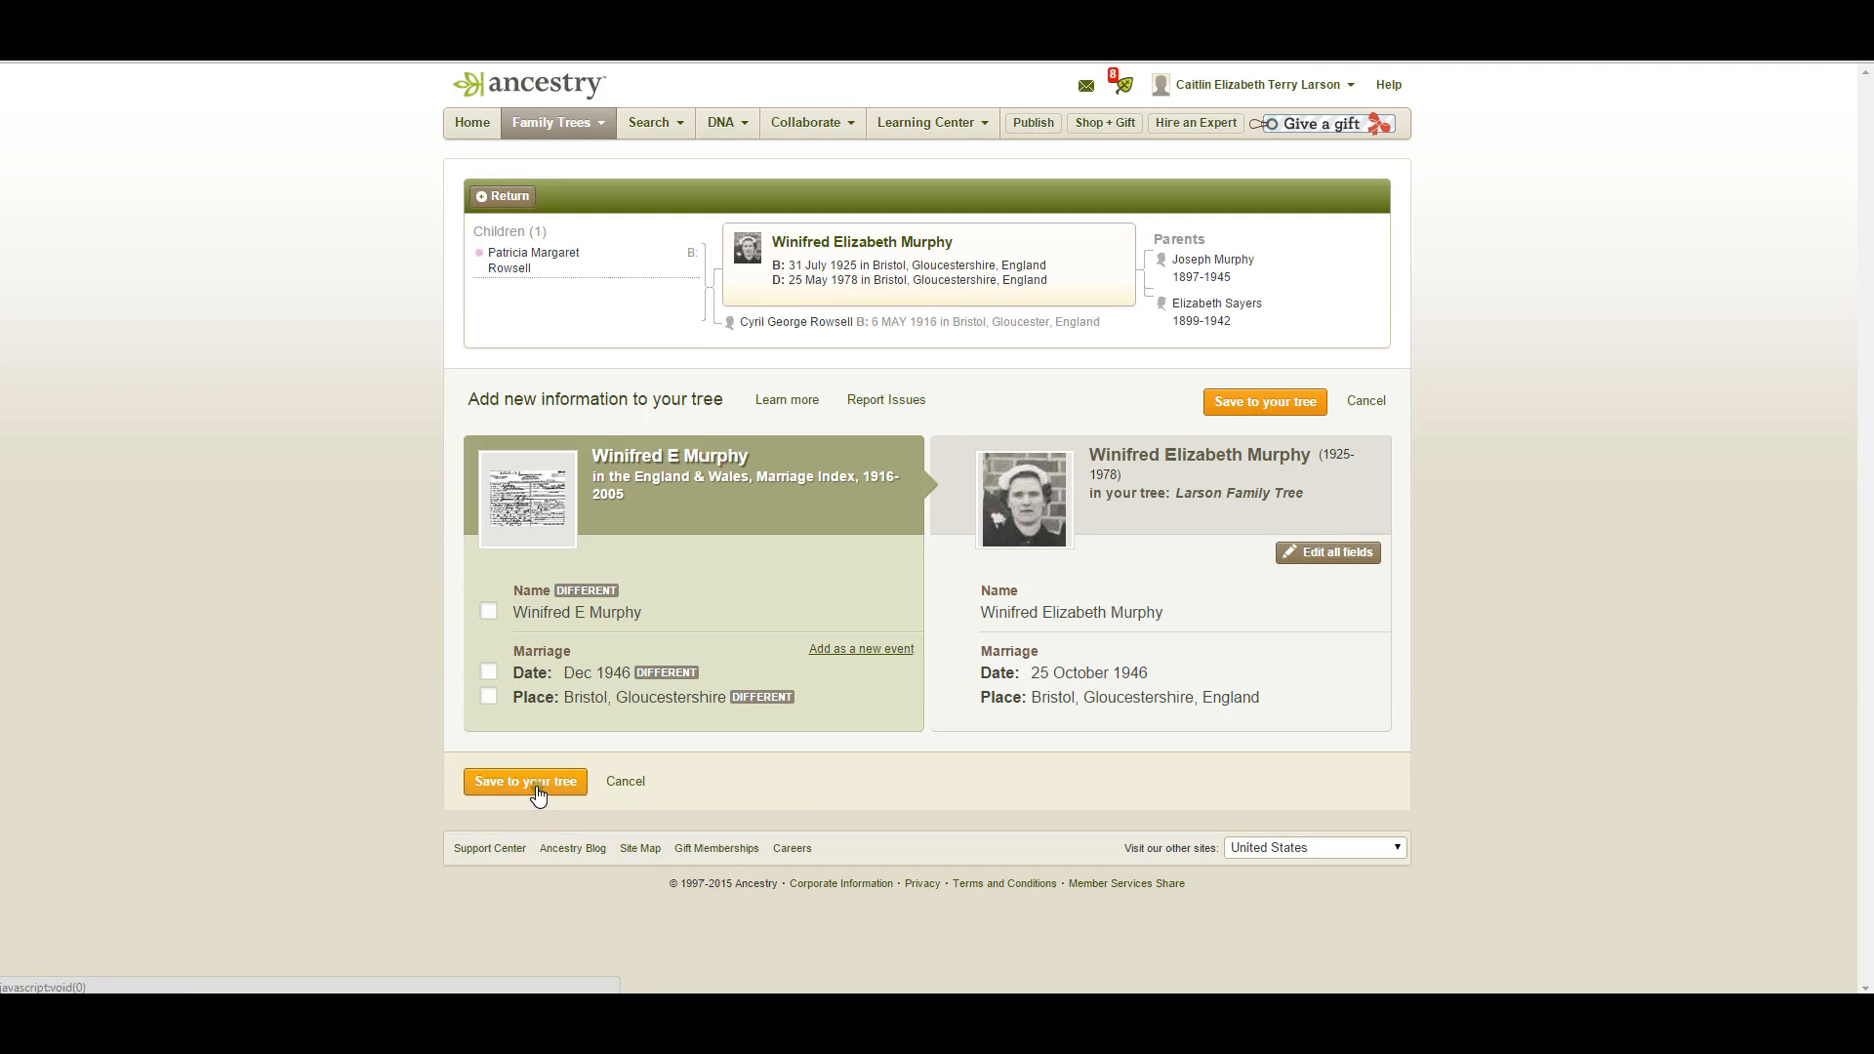
click(536, 786)
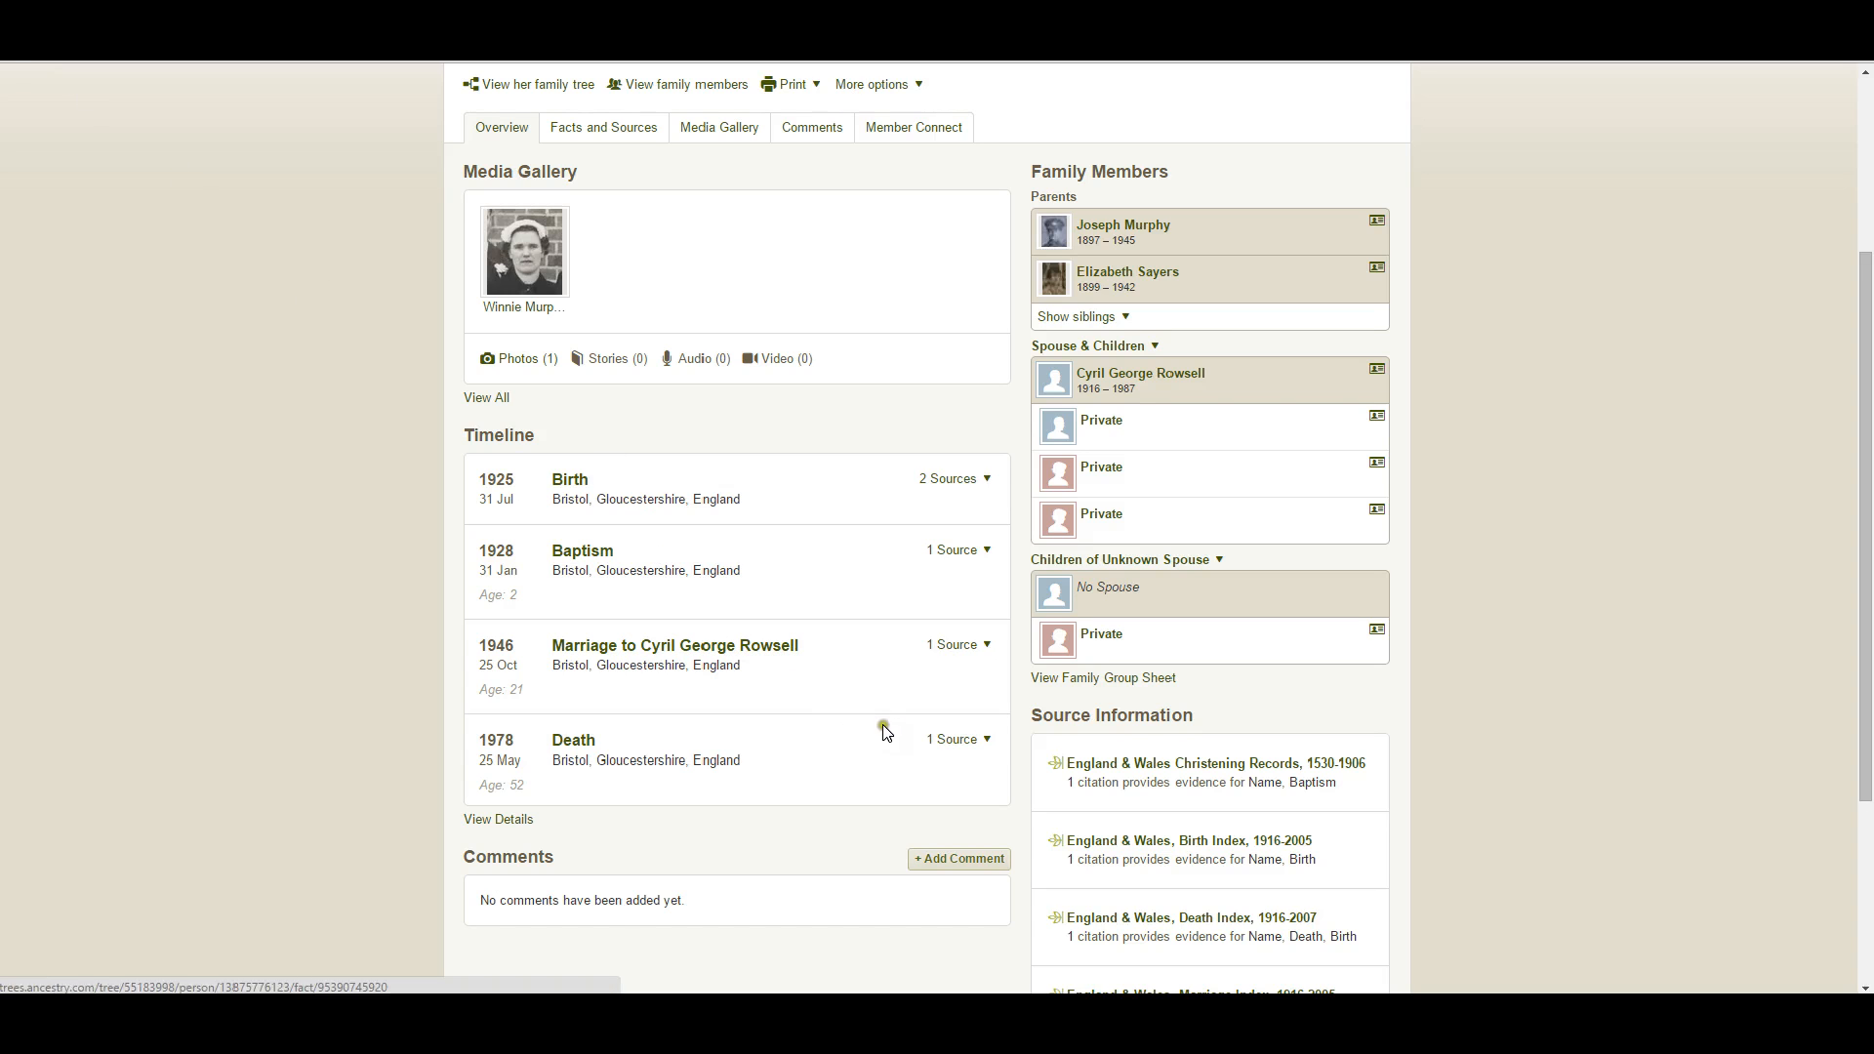
Check the death and birth sources on the other member's profile against the woman's timeline and source list in one's own tree.
click(960, 748)
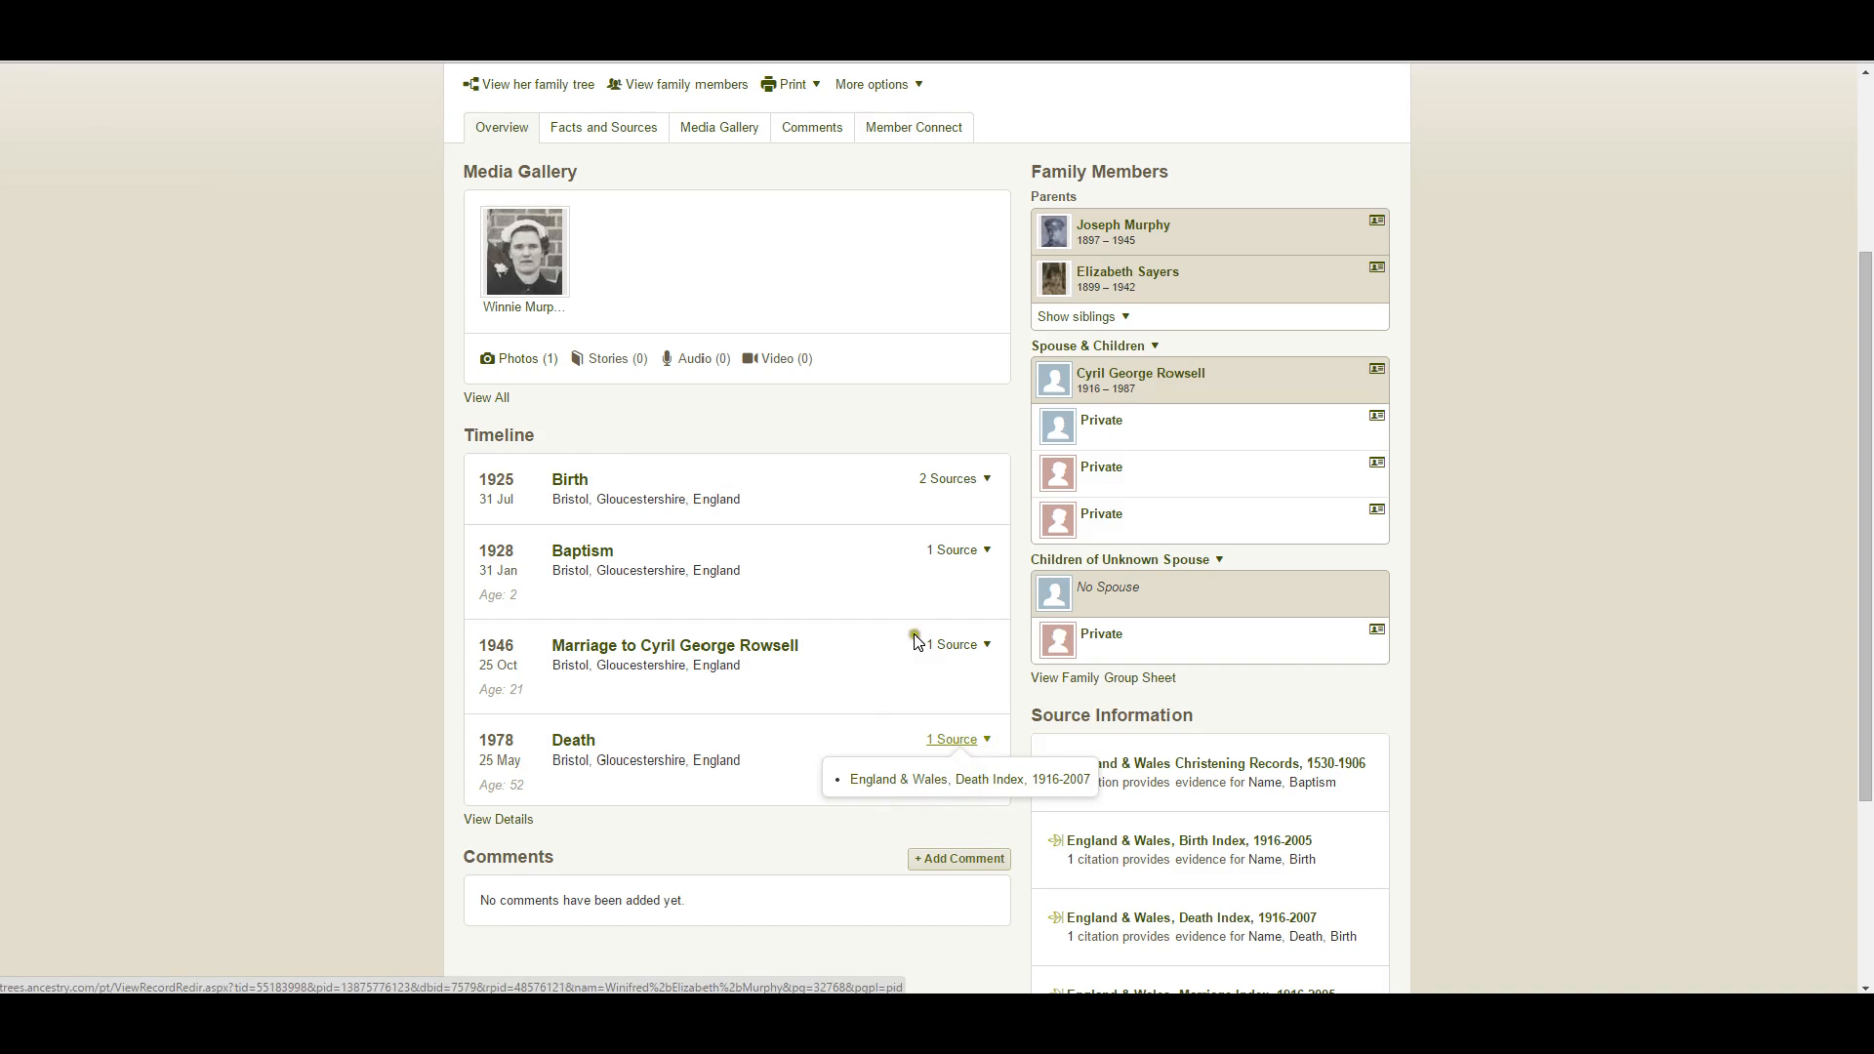
click(943, 477)
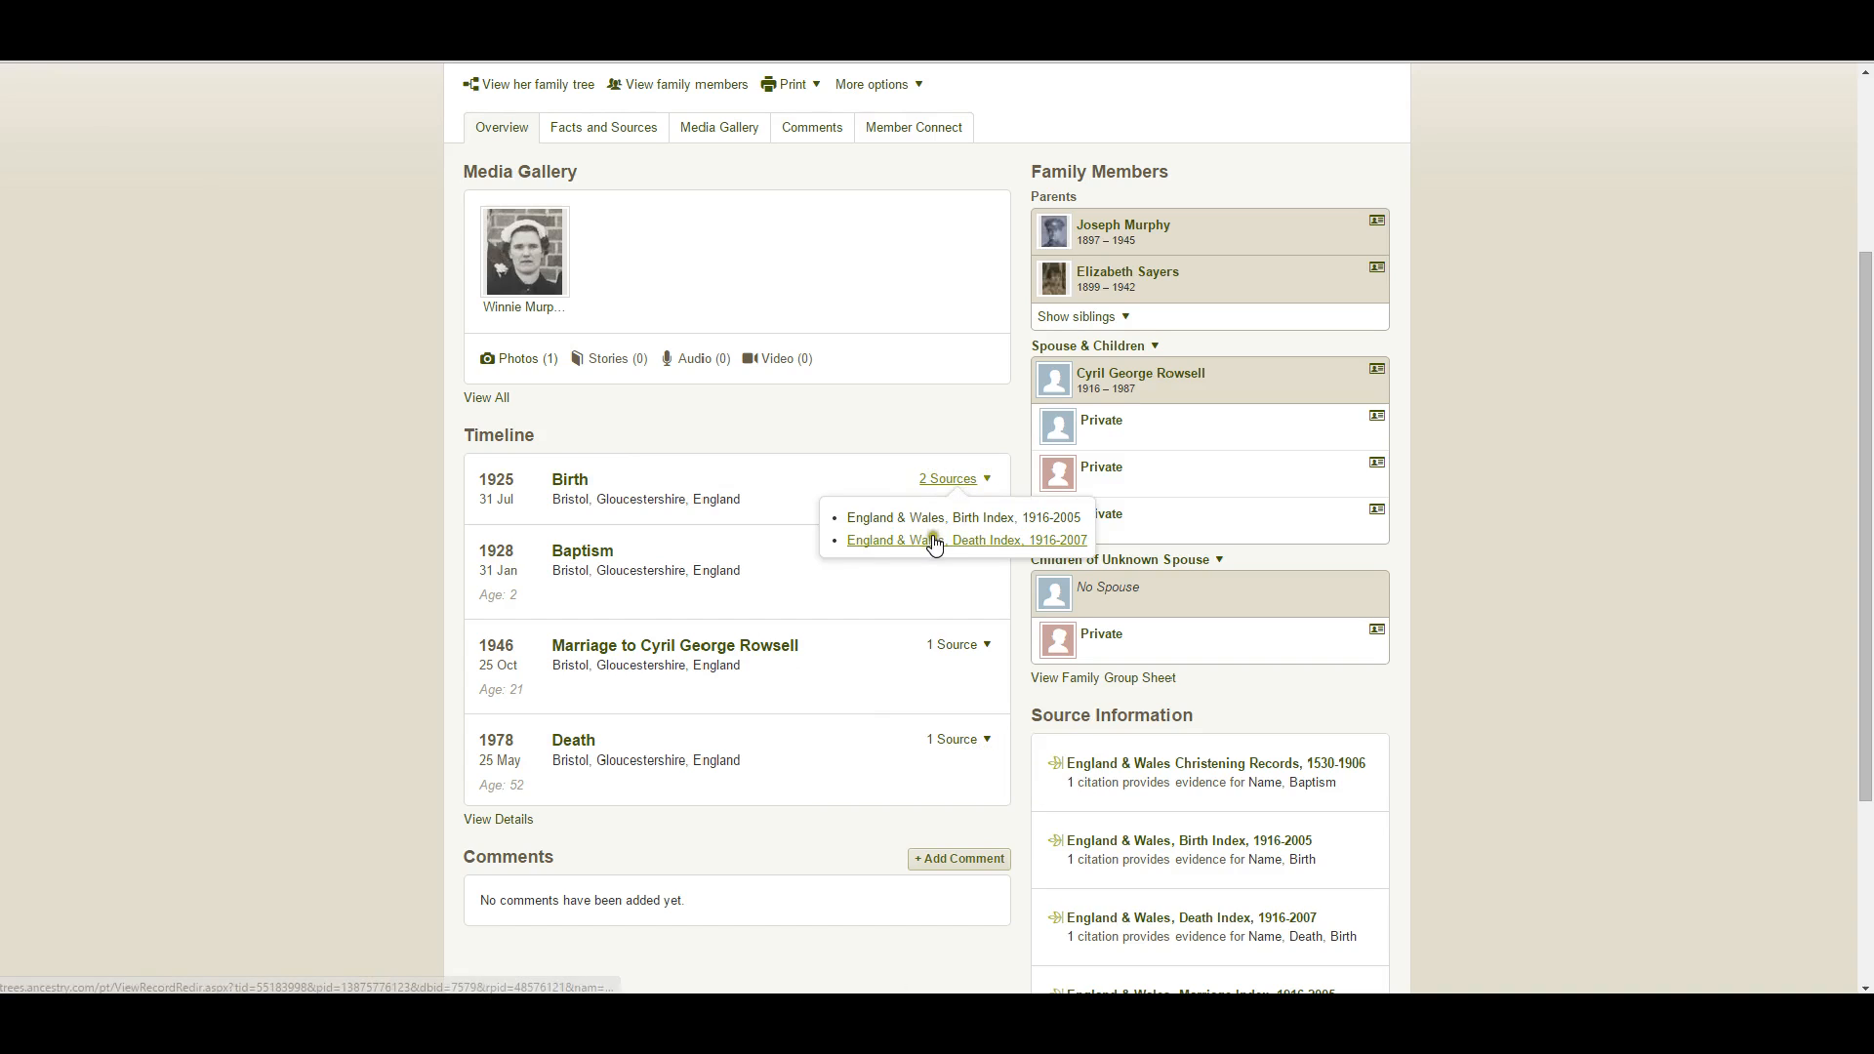
click(357, 665)
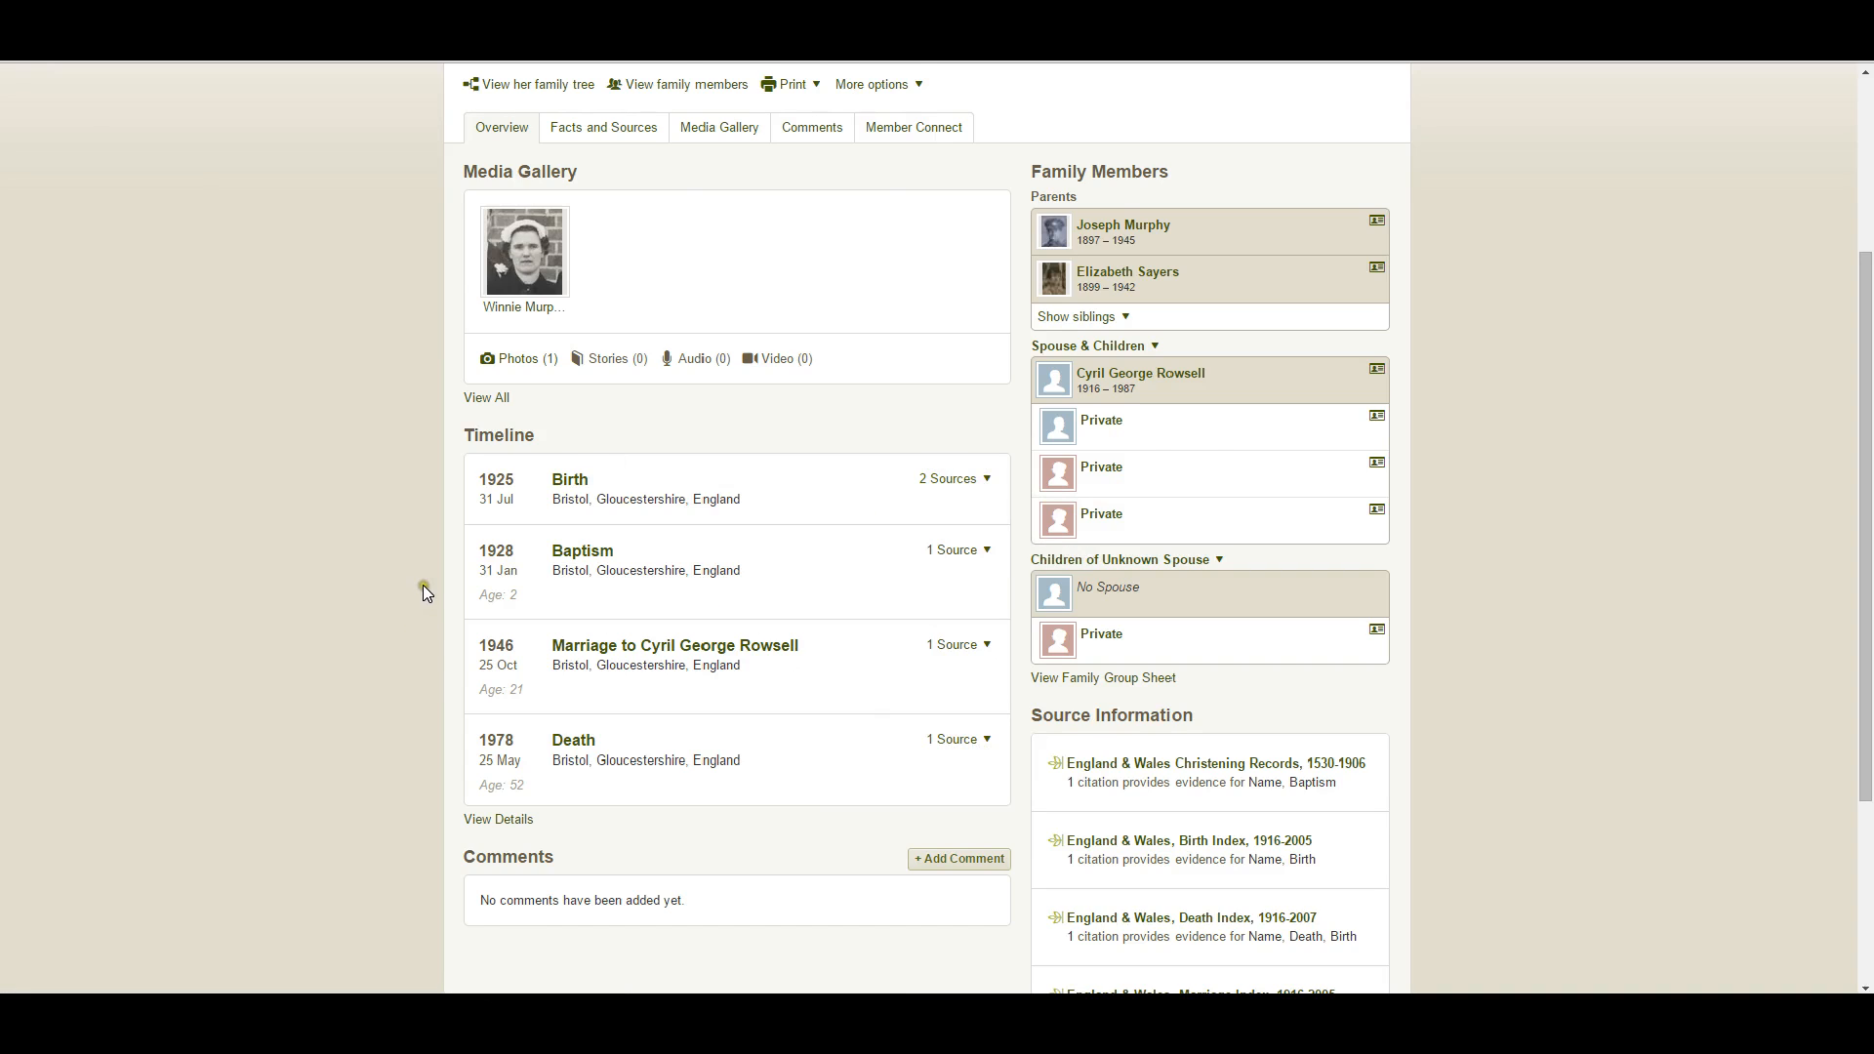
scroll(424, 583, up, 3)
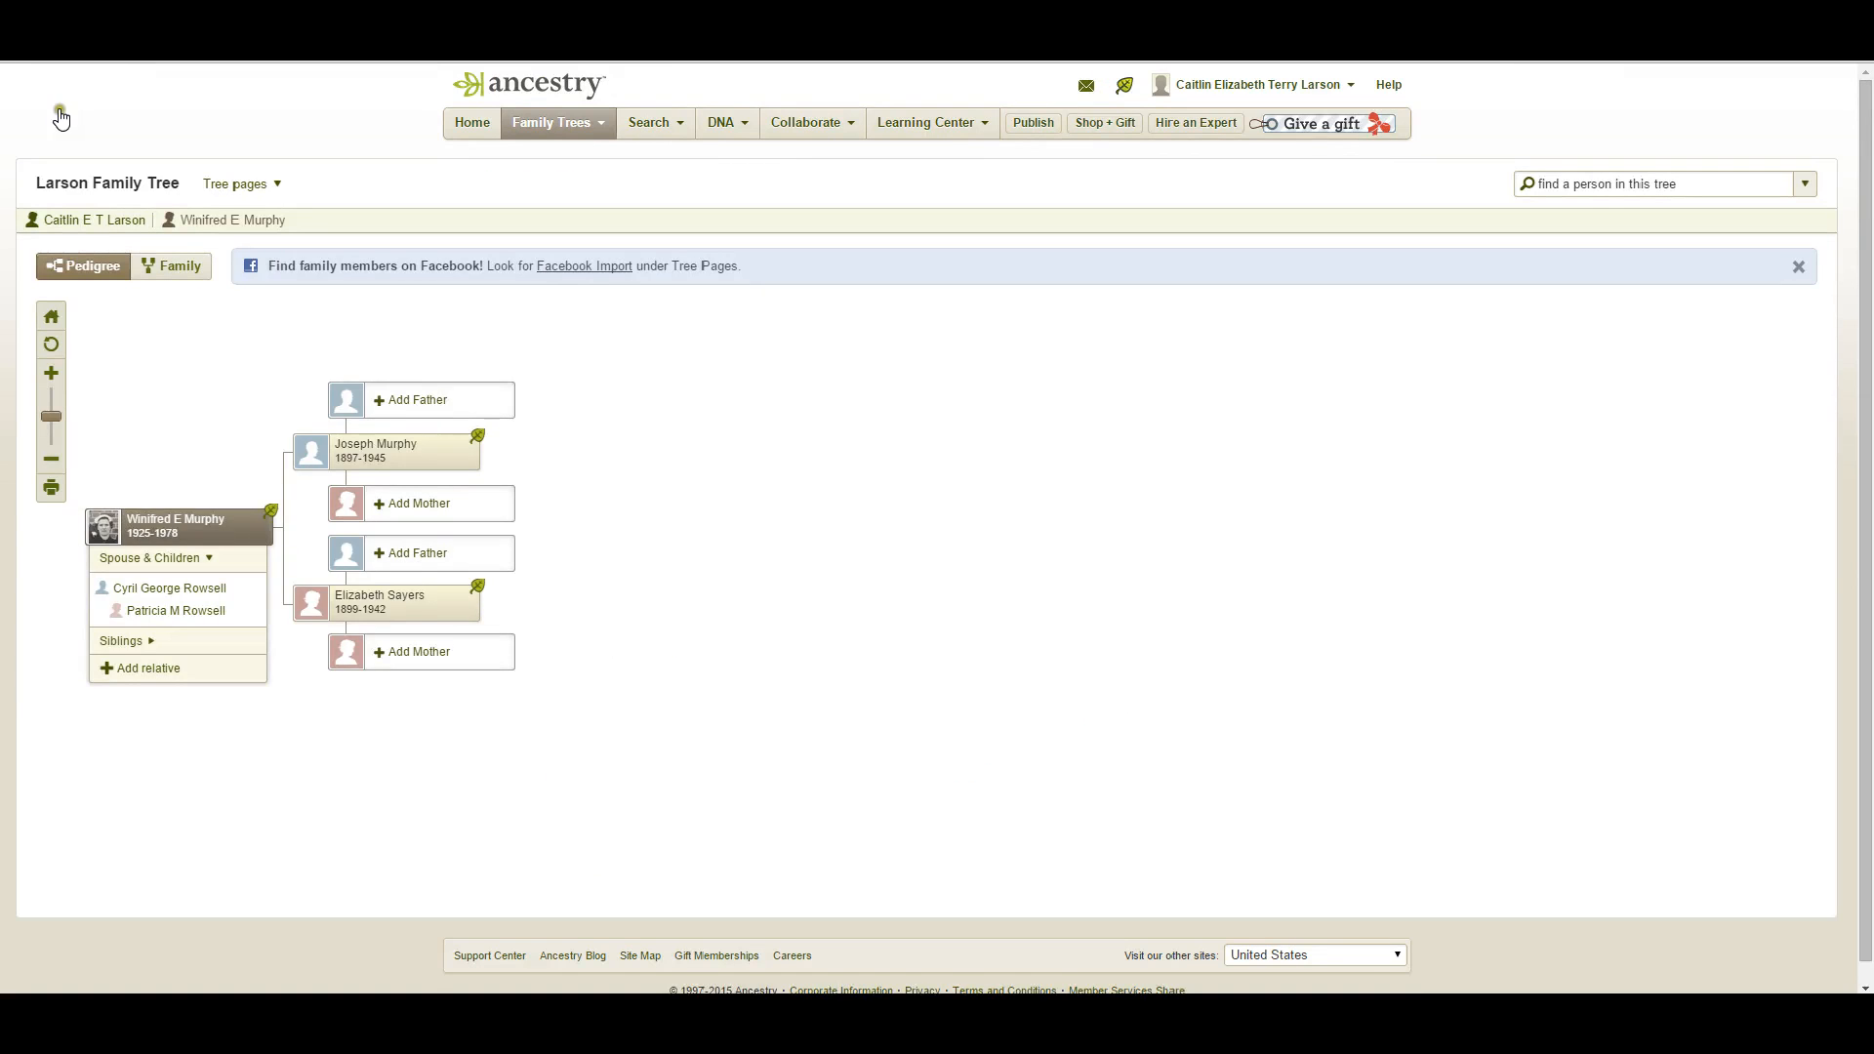
mouse_move(143, 531)
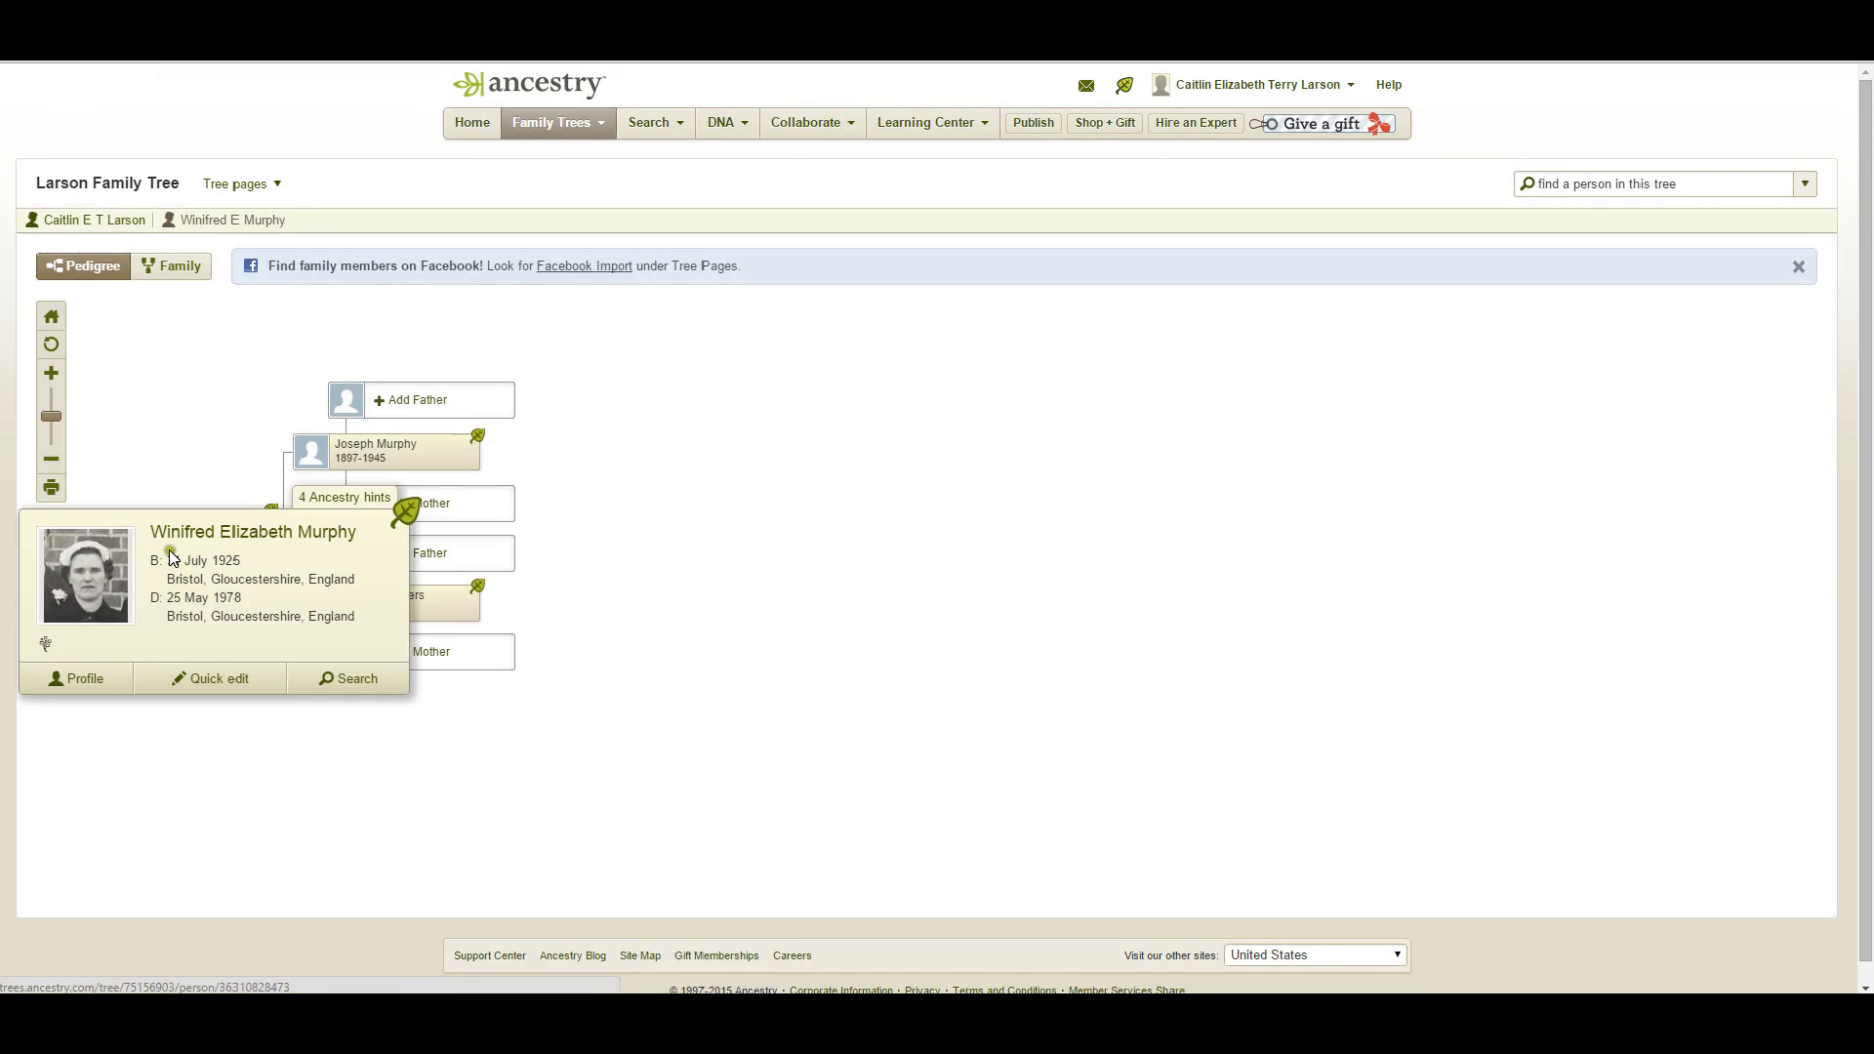
click(80, 681)
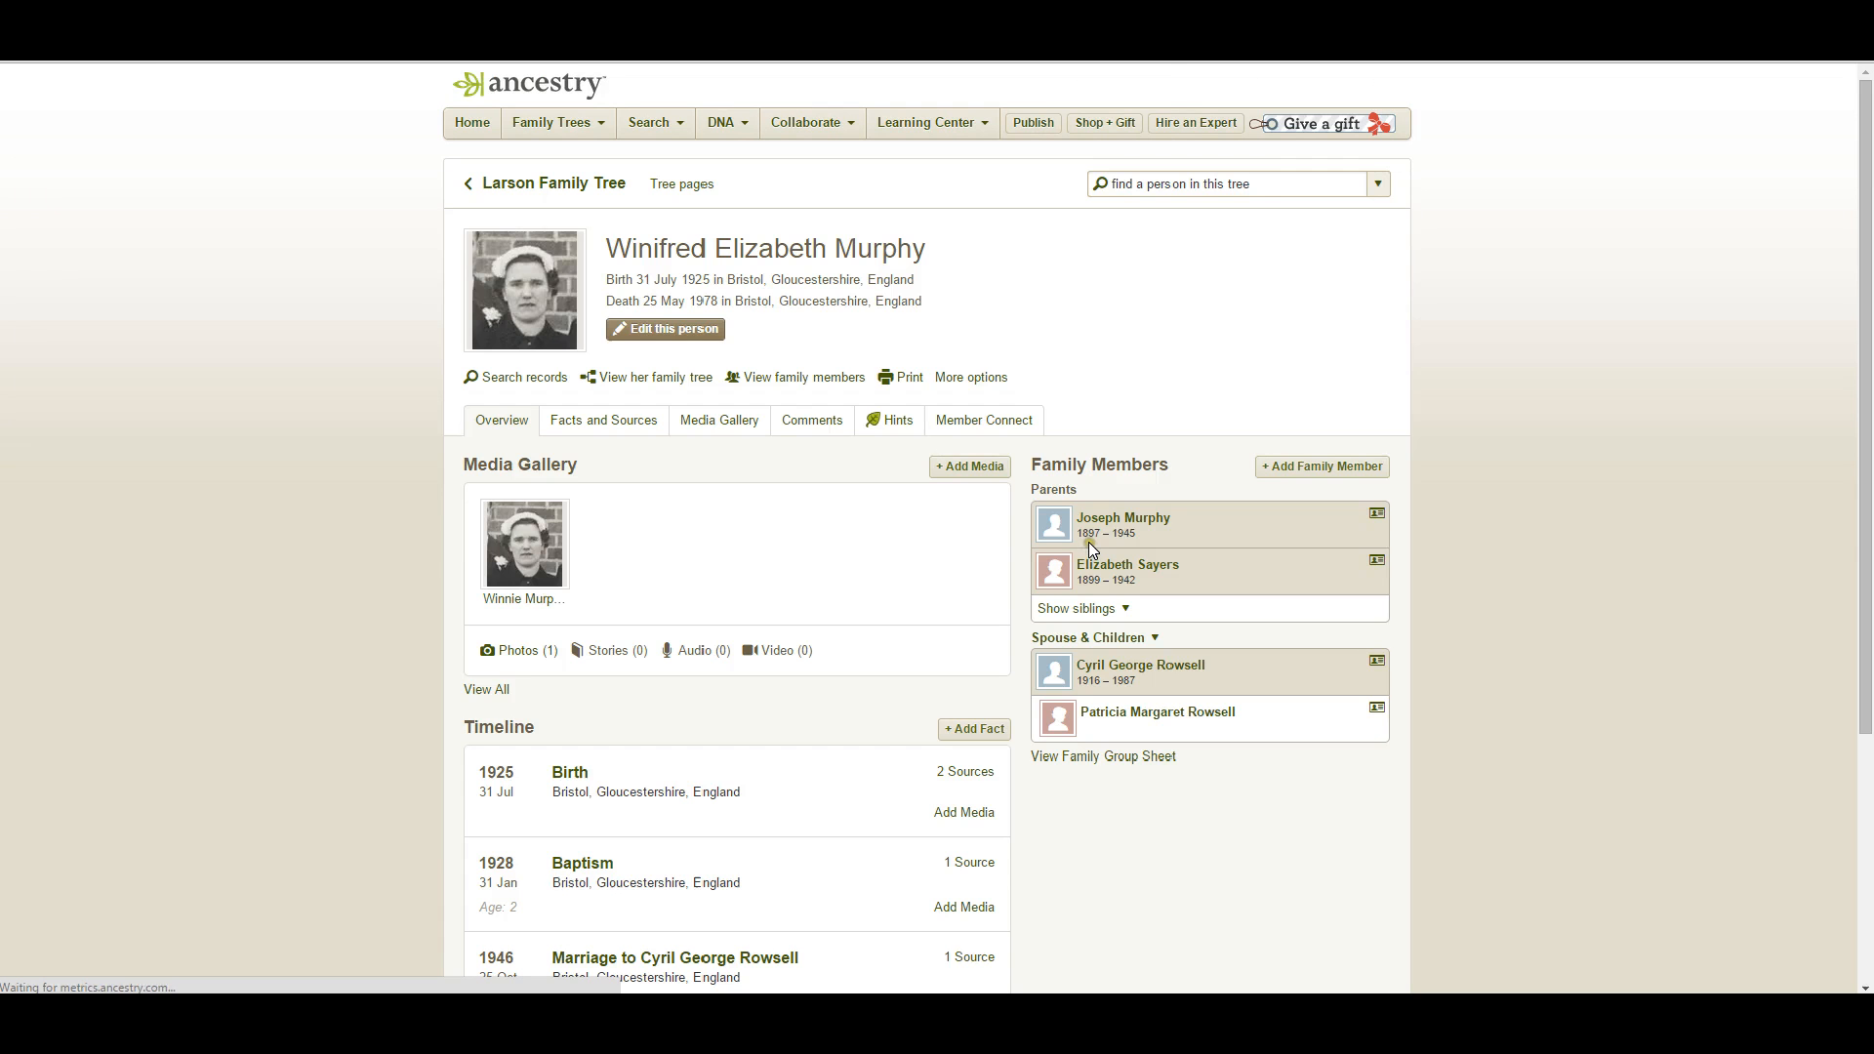
scroll(778, 533, down, 4)
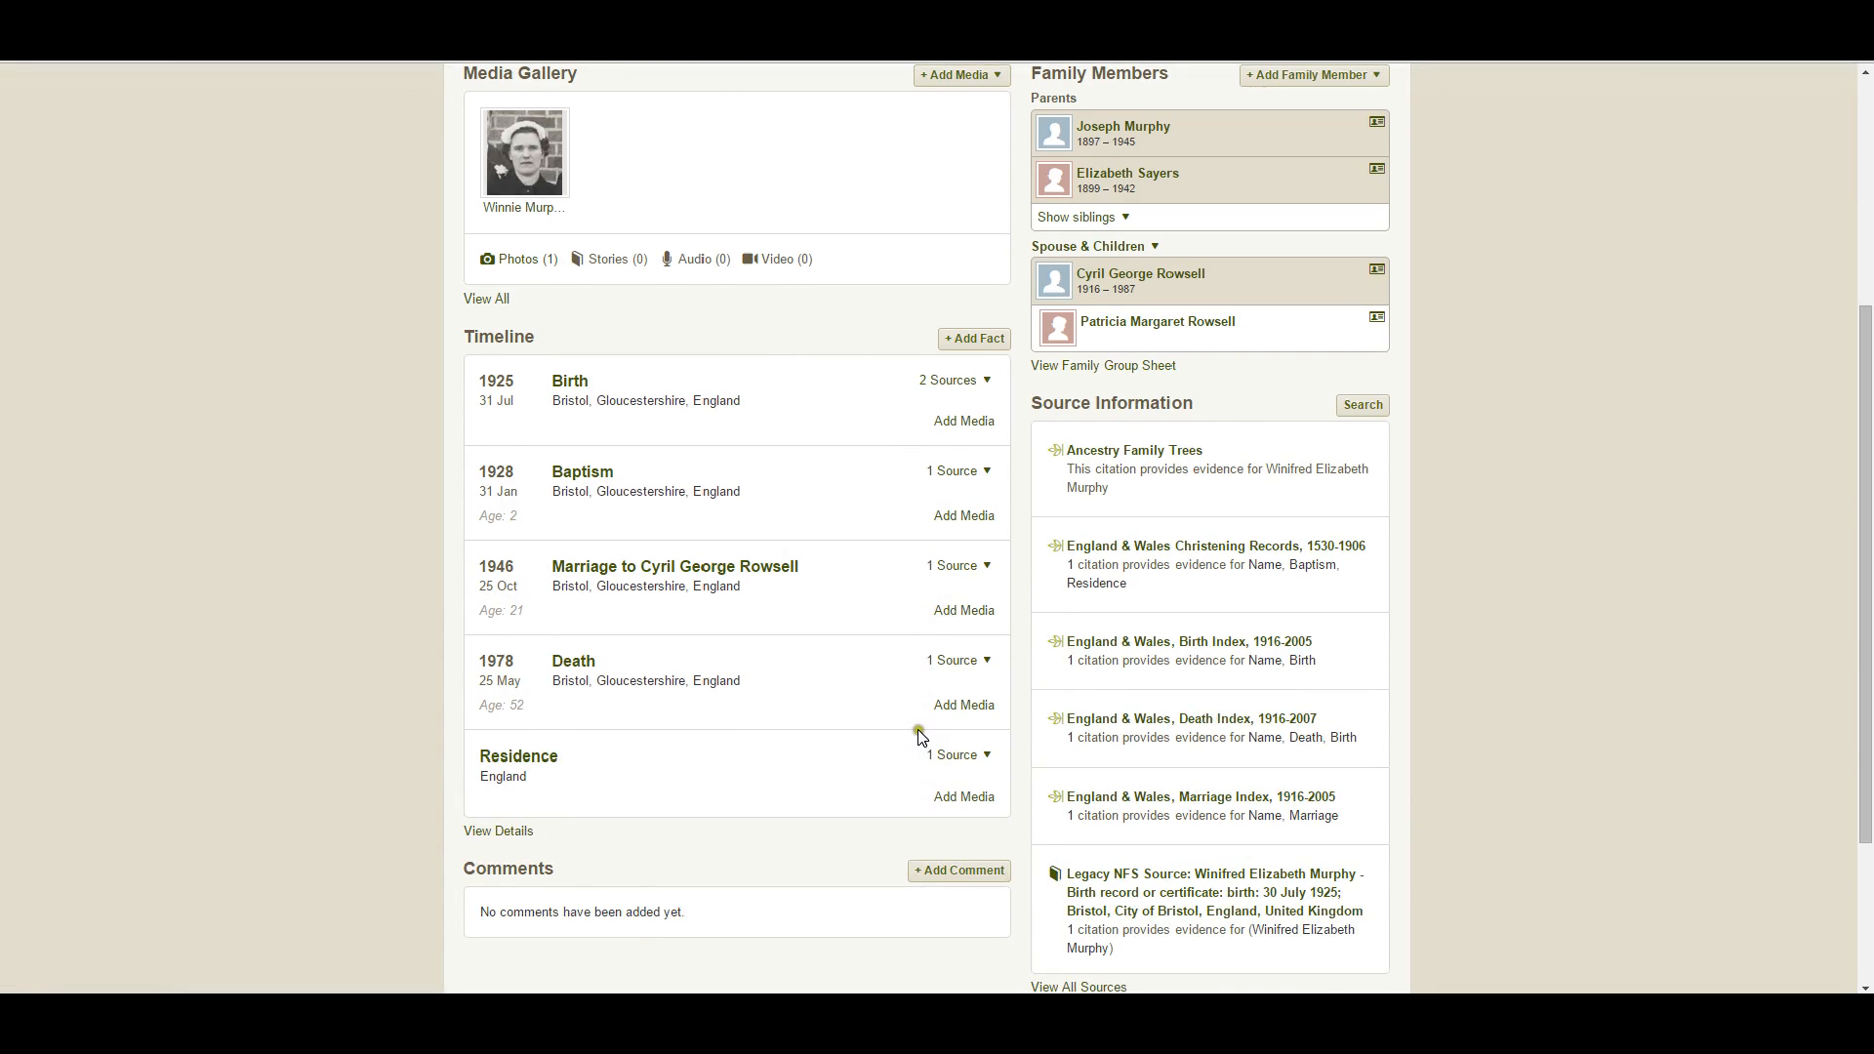
scroll(921, 742, up, 3)
scroll(921, 742, up, 1)
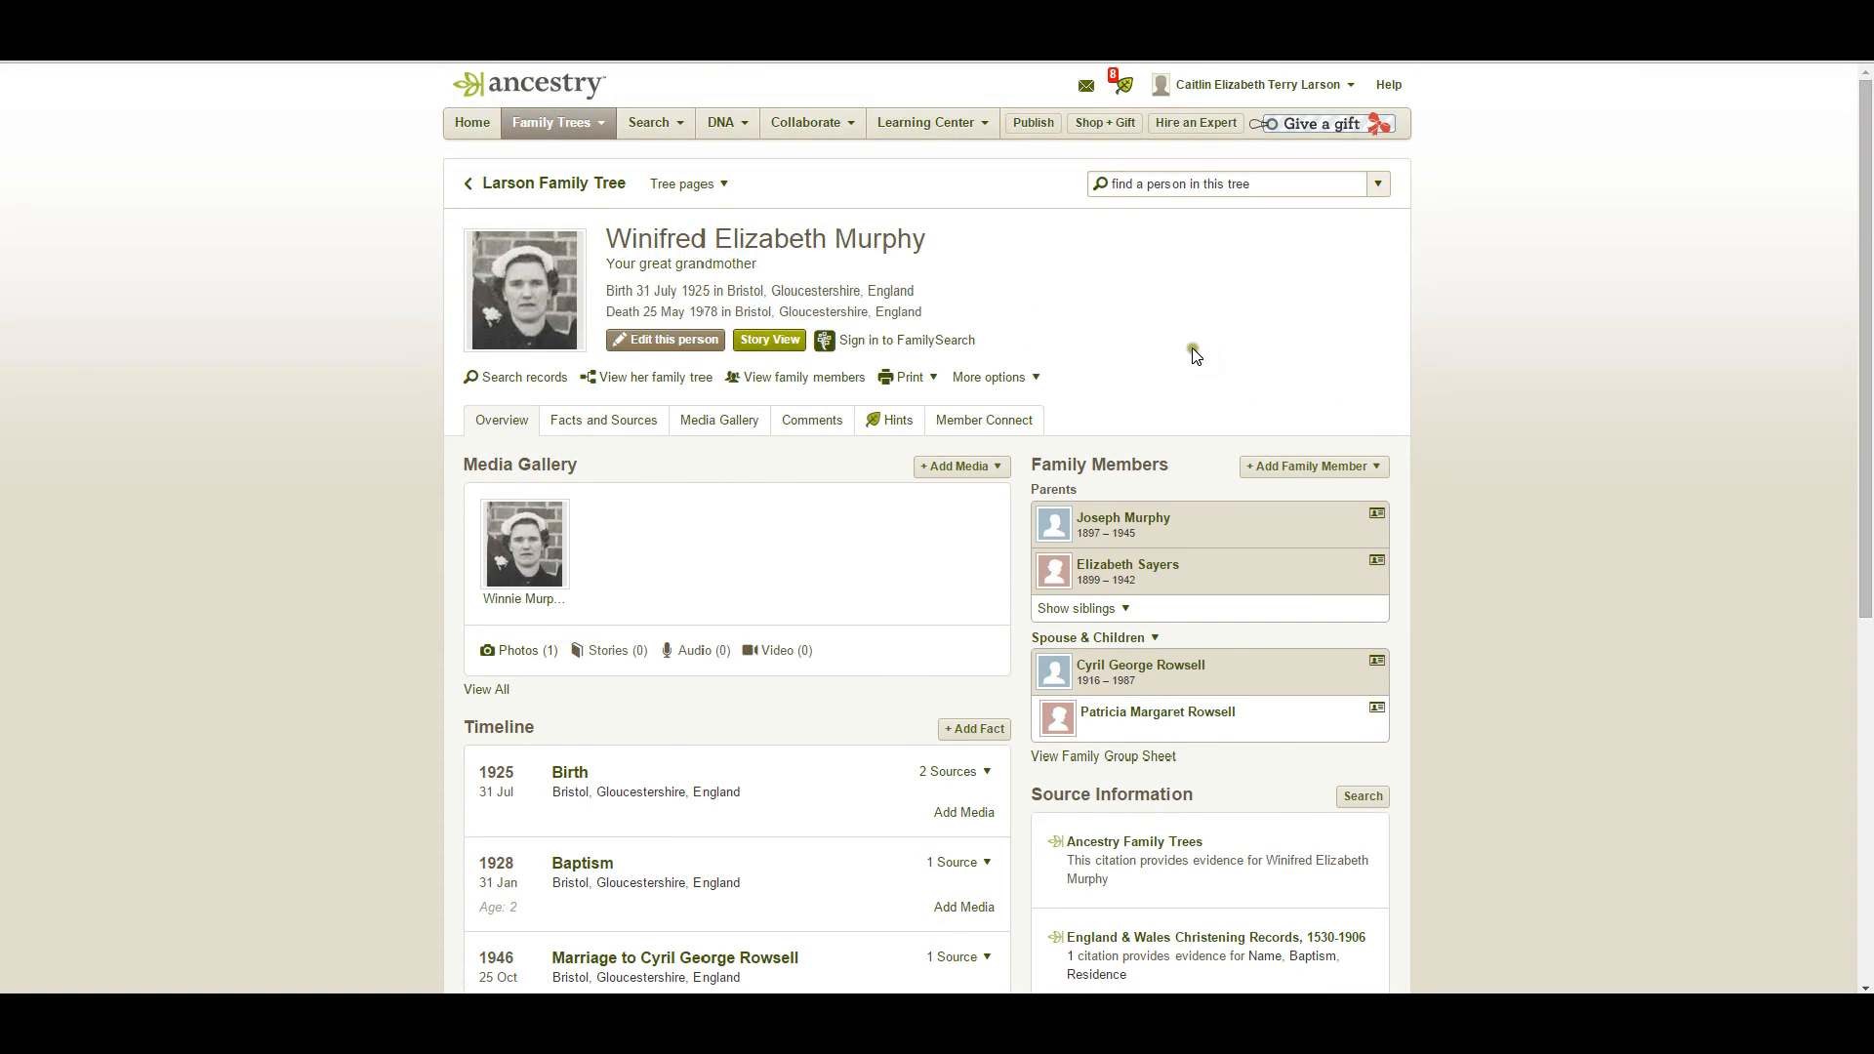
Examine the facts, family members and sources on her father's profile in one's own tree, and return to the woman's profile.
click(1126, 523)
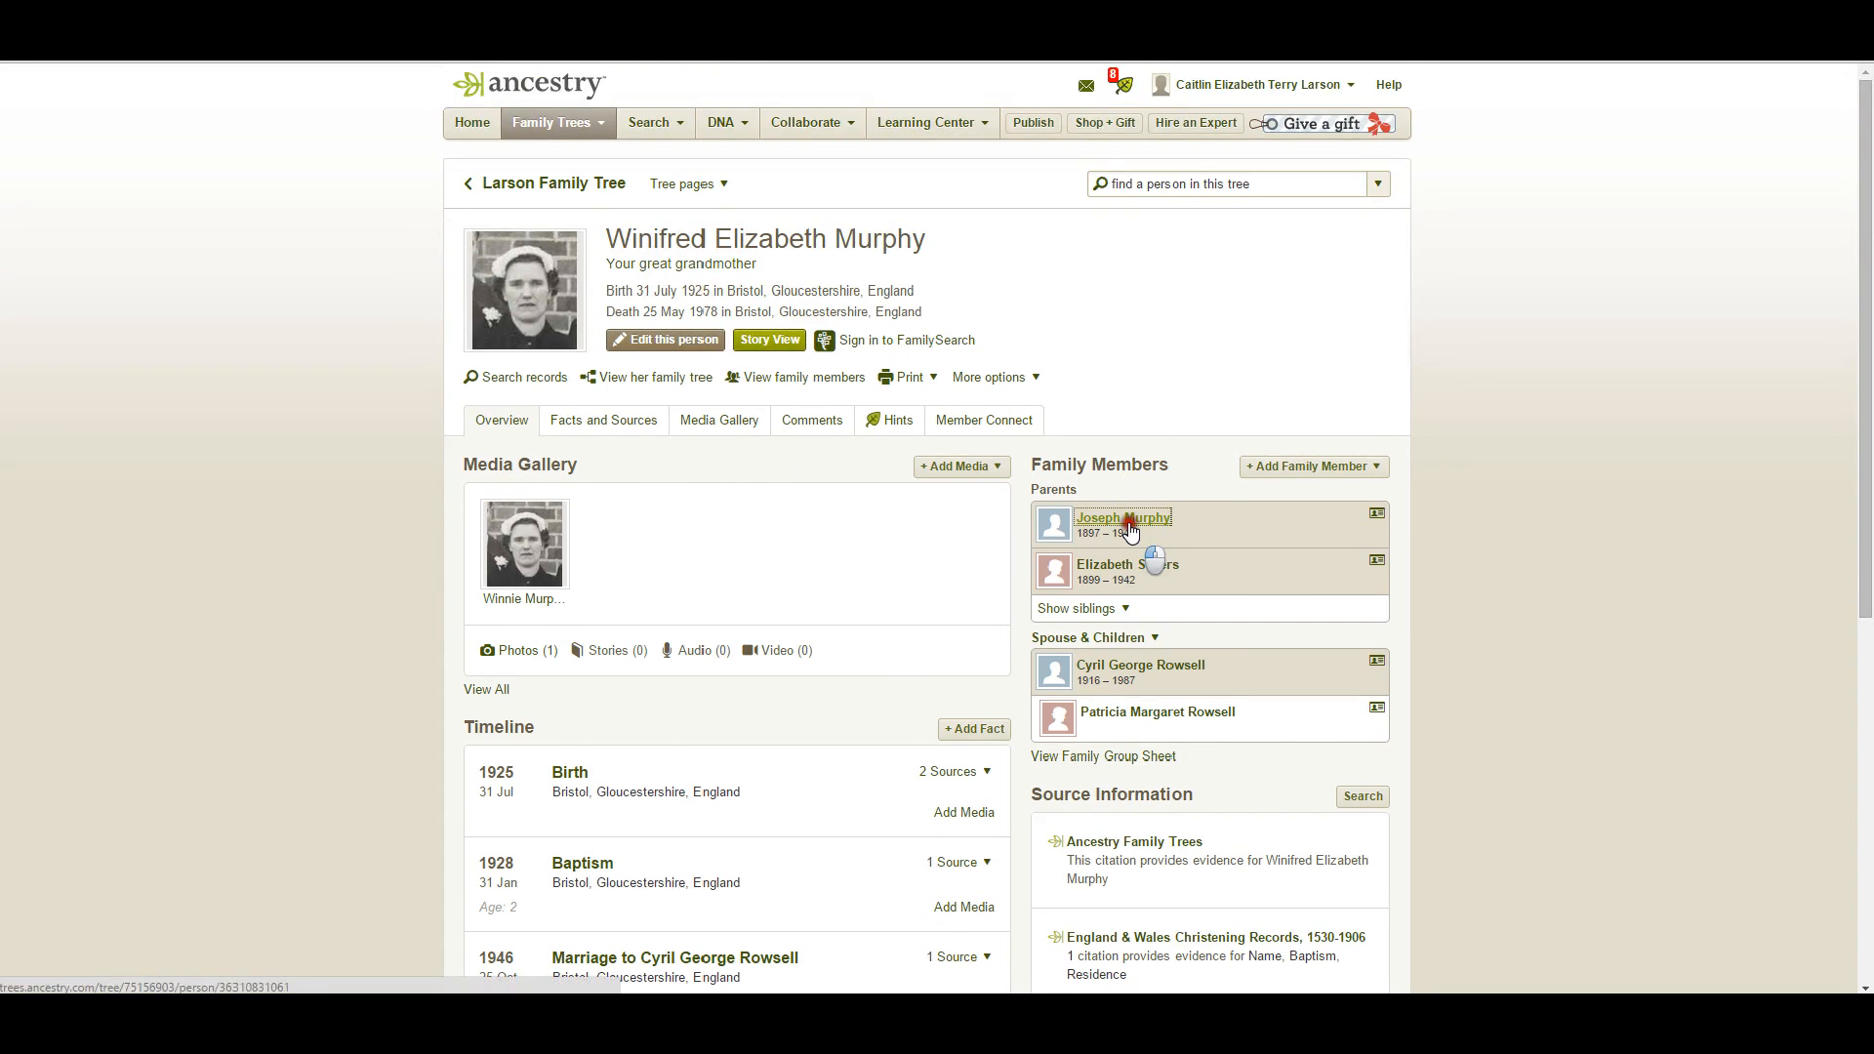
scroll(1161, 449, down, 3)
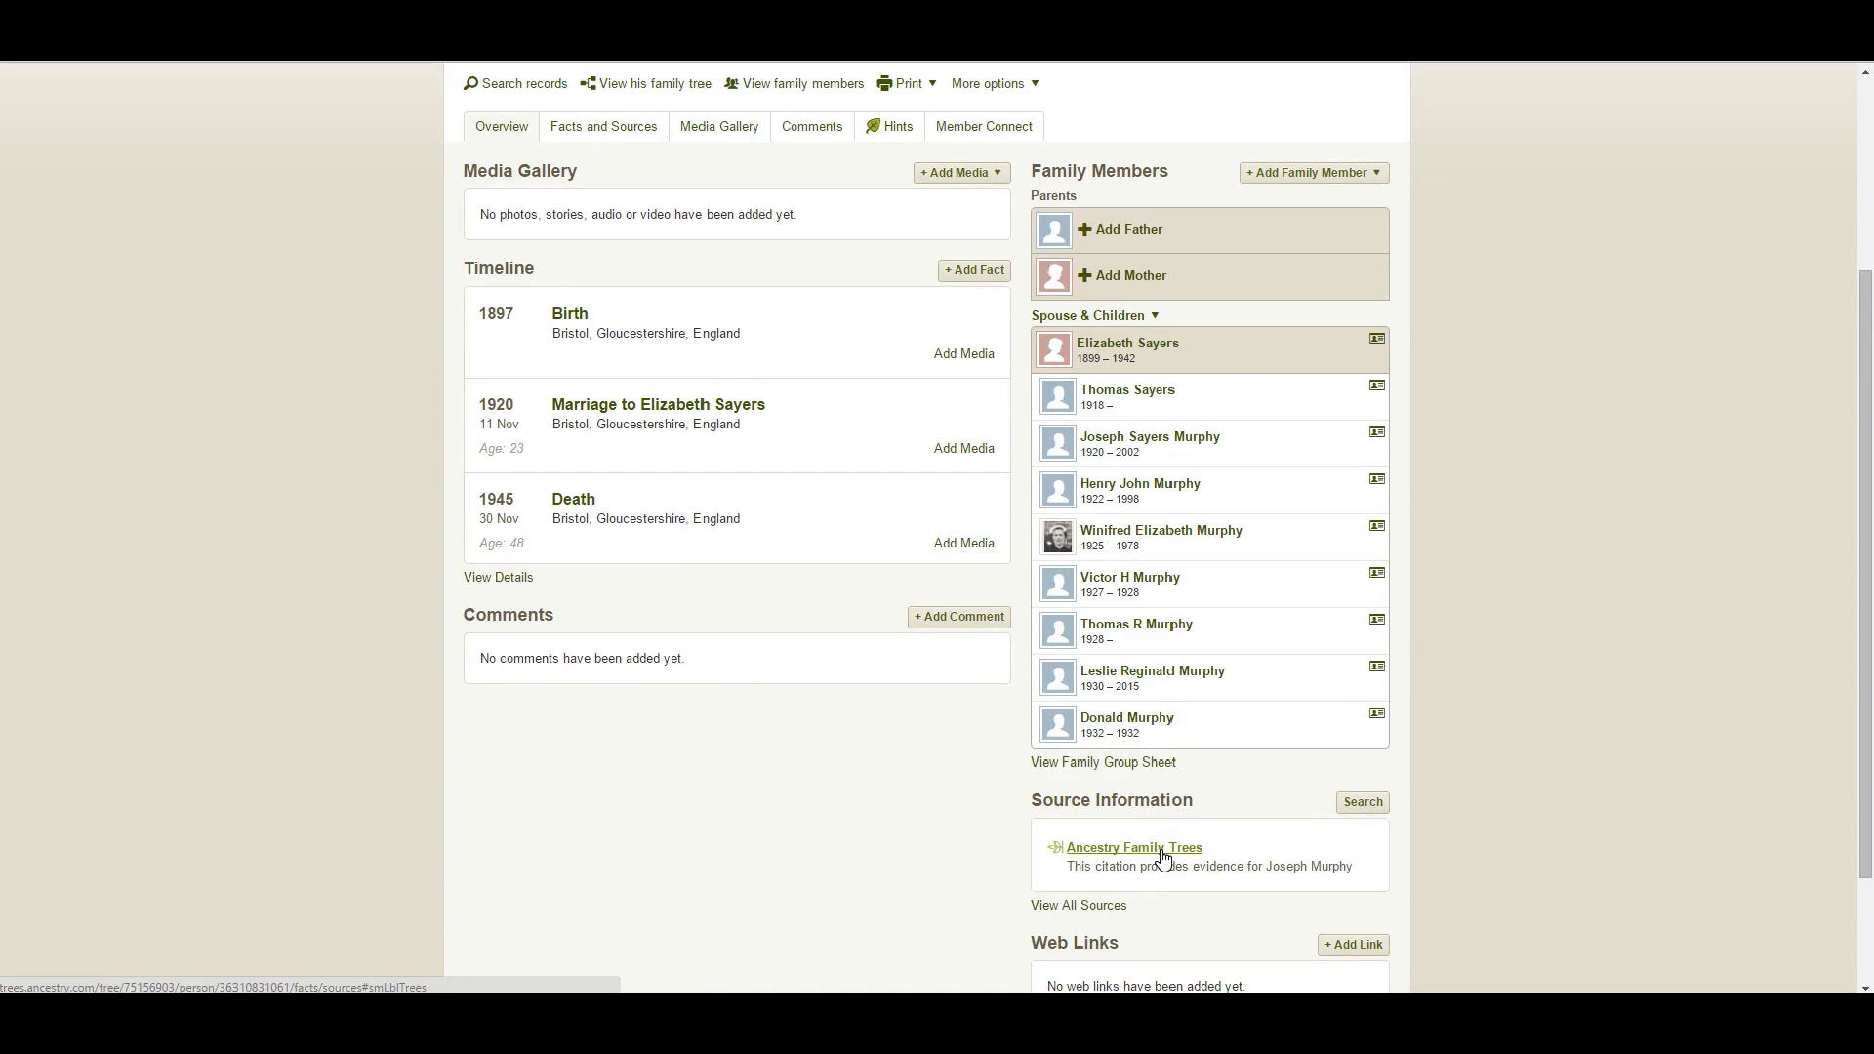
scroll(952, 764, up, 3)
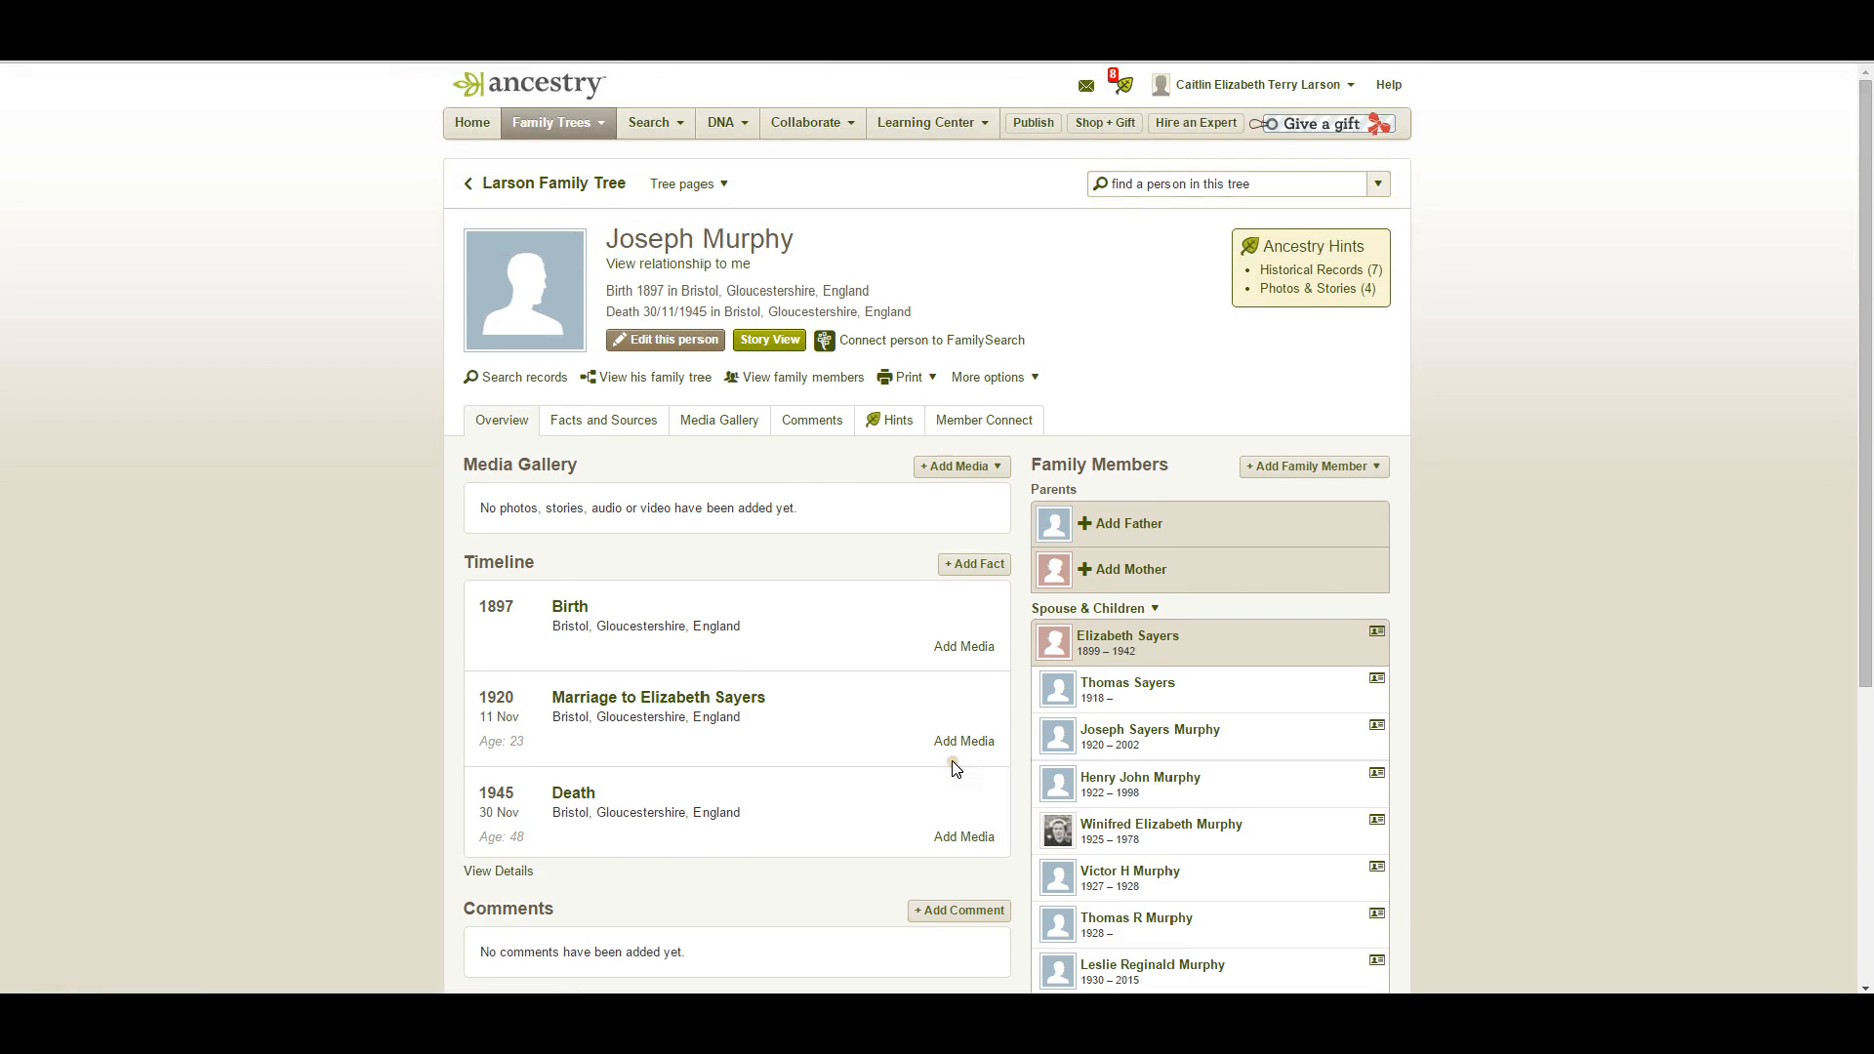
scroll(1005, 711, down, 1)
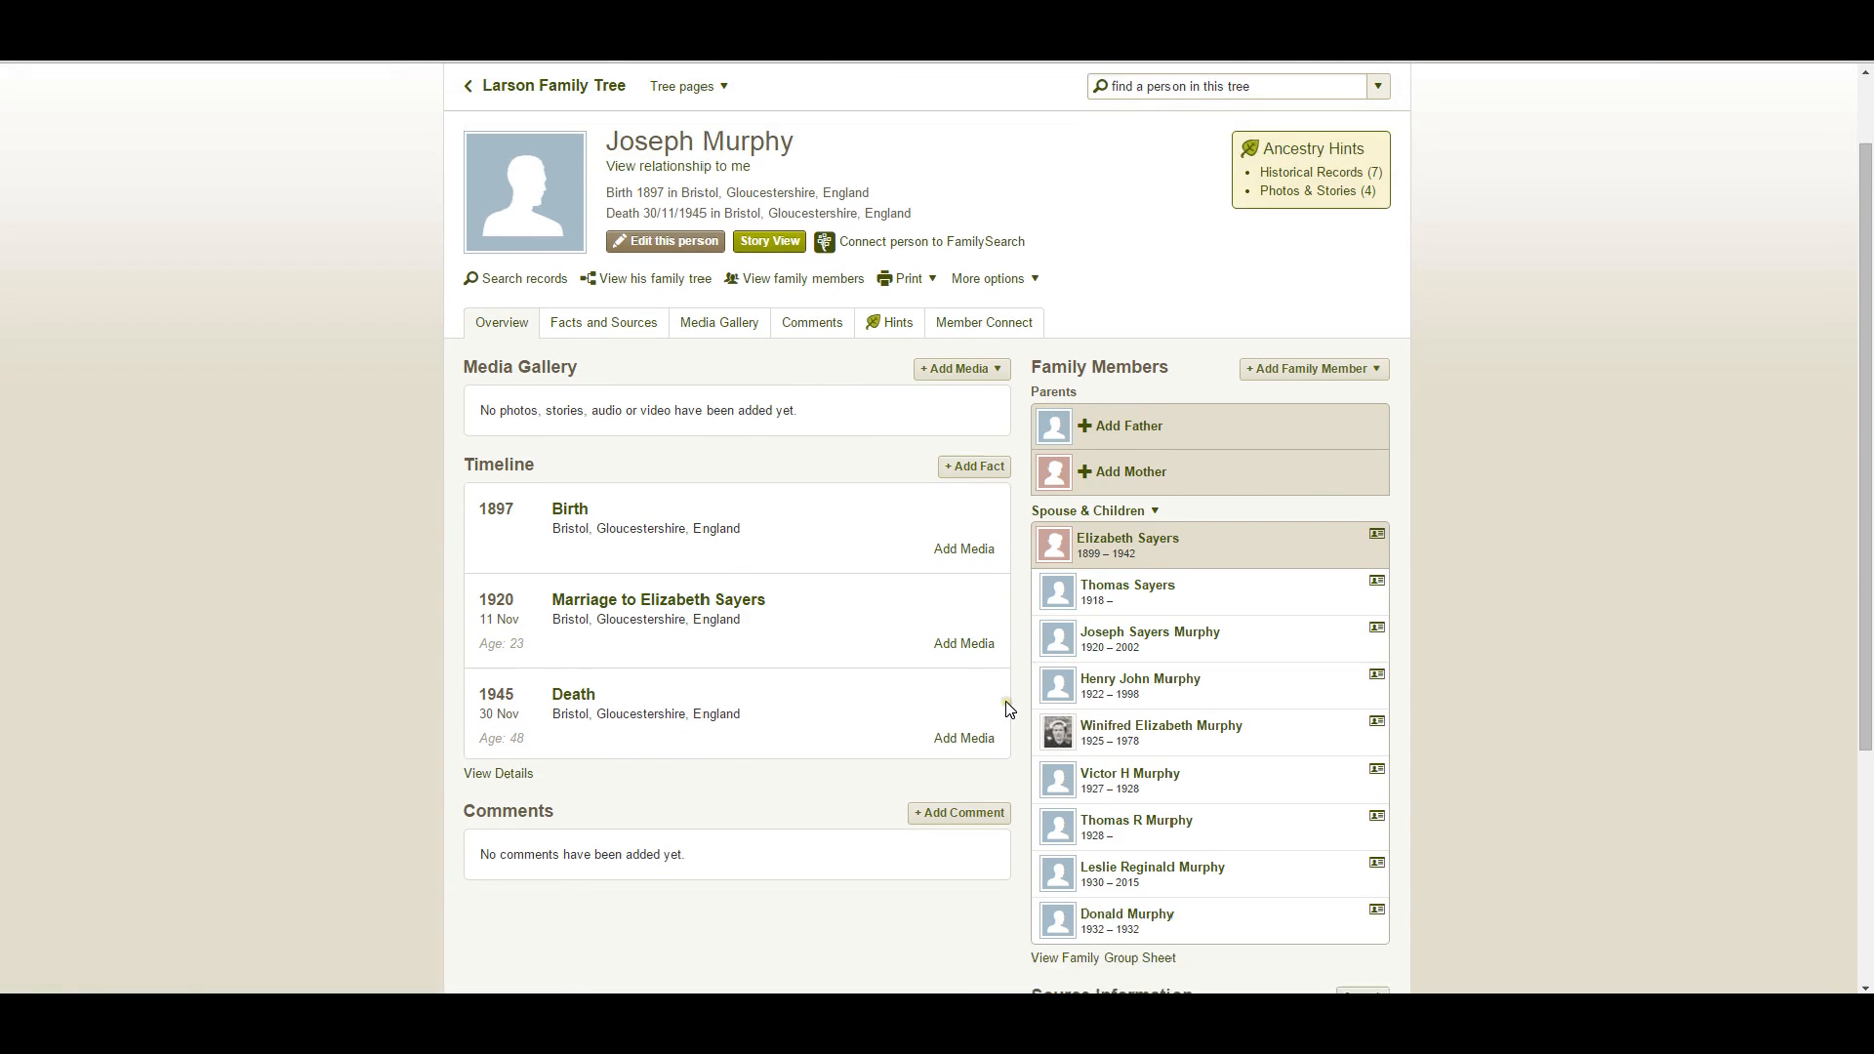
click(1157, 727)
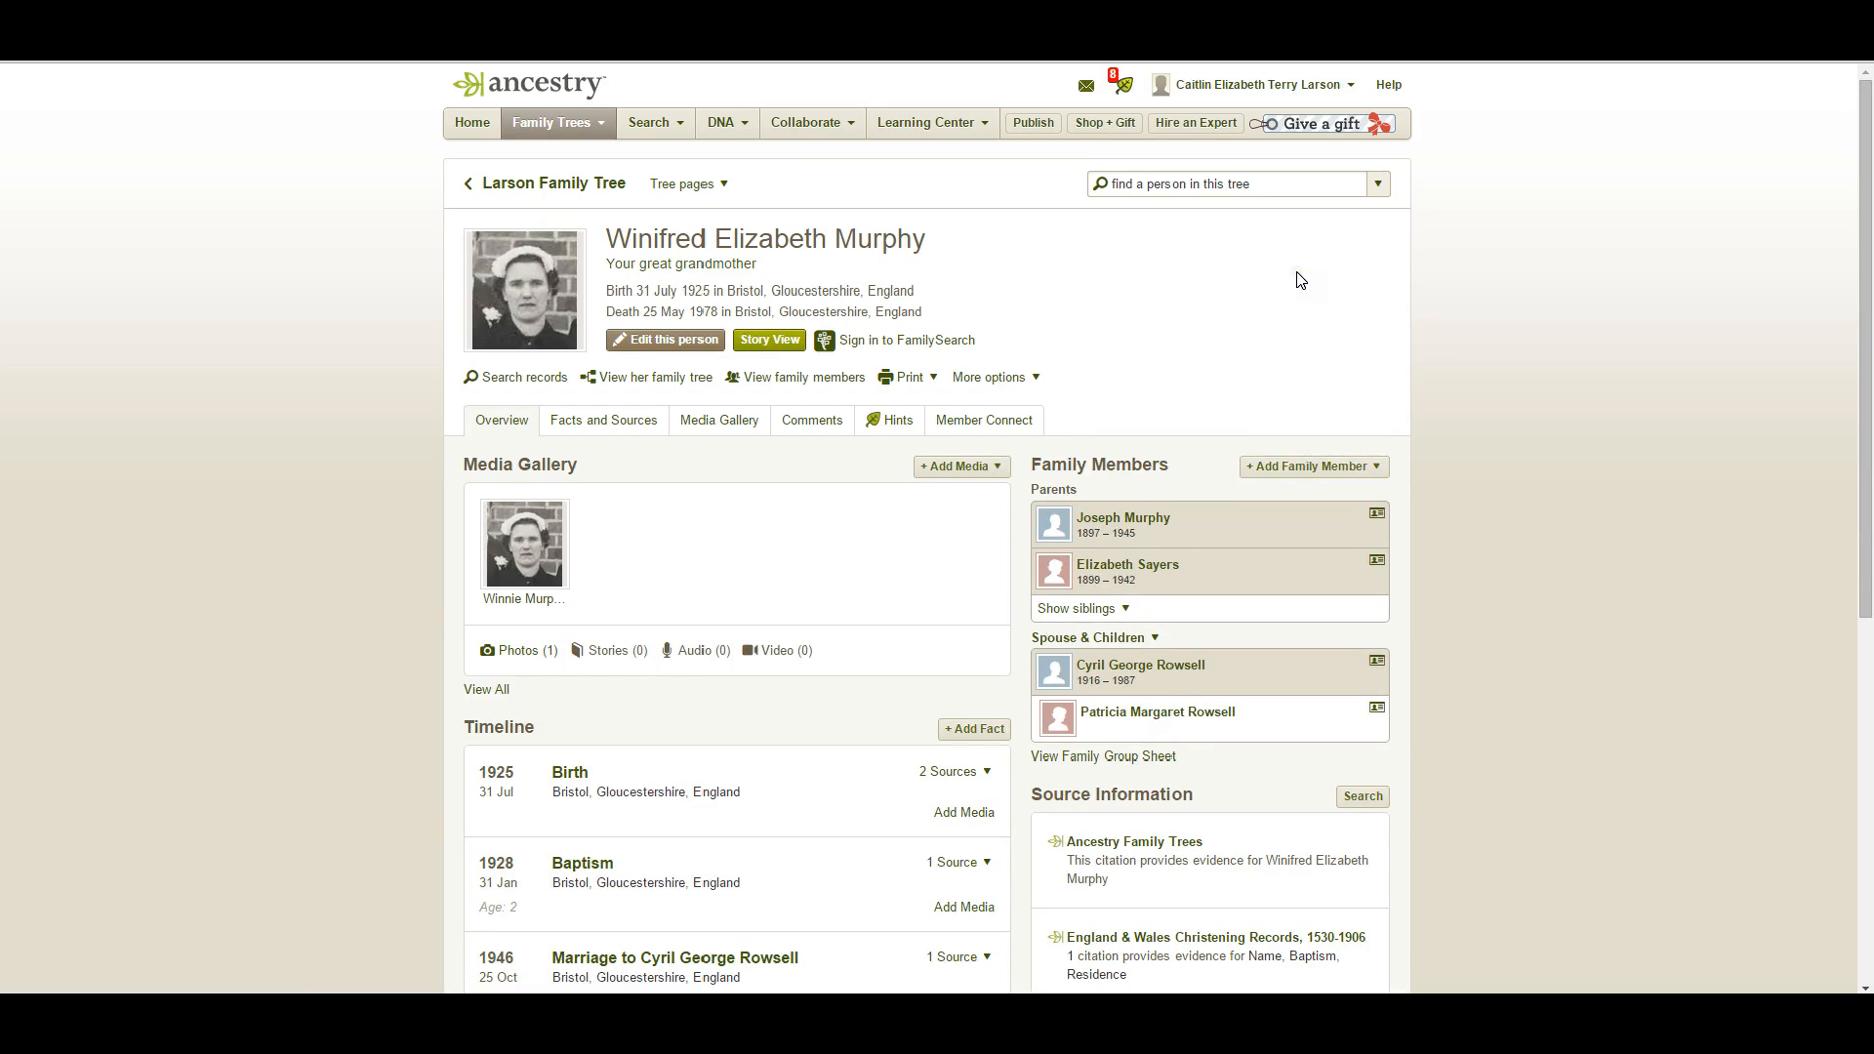
Compare the woman's pedigree in both trees and open her father's profile in the other member's tree.
click(645, 378)
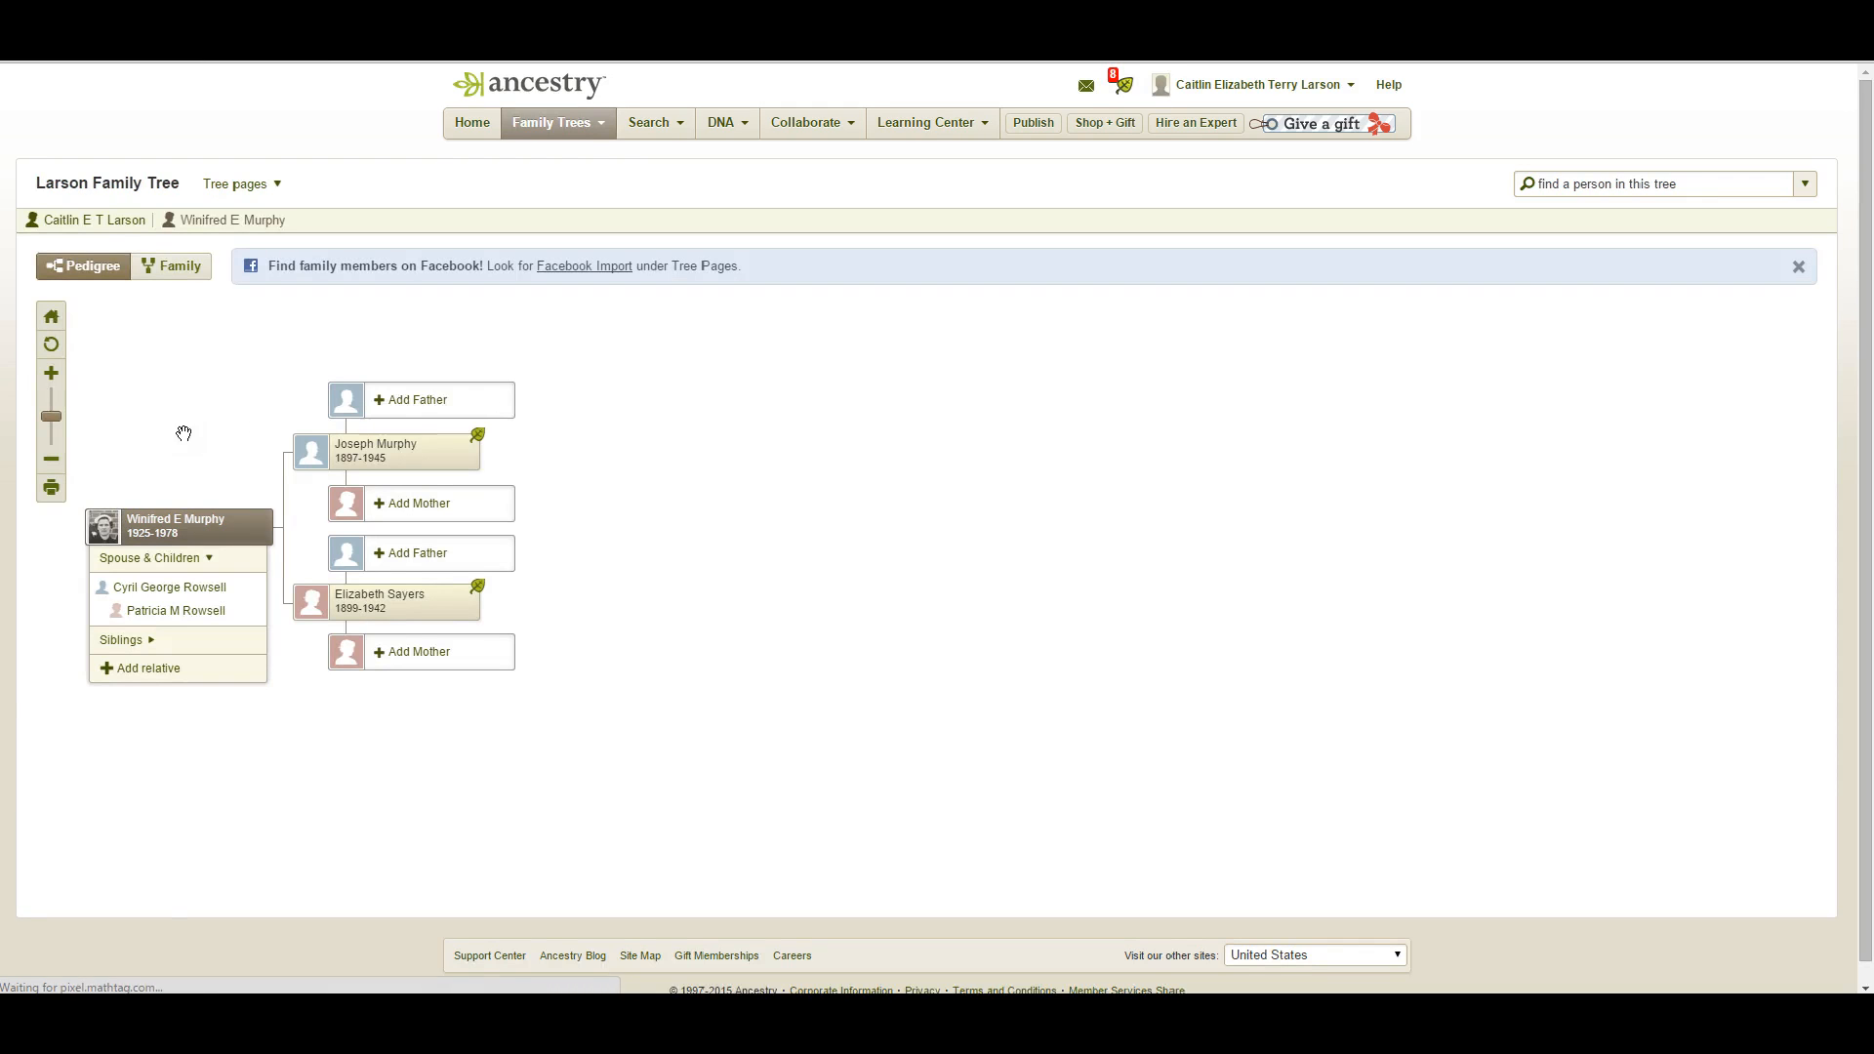
click(290, 37)
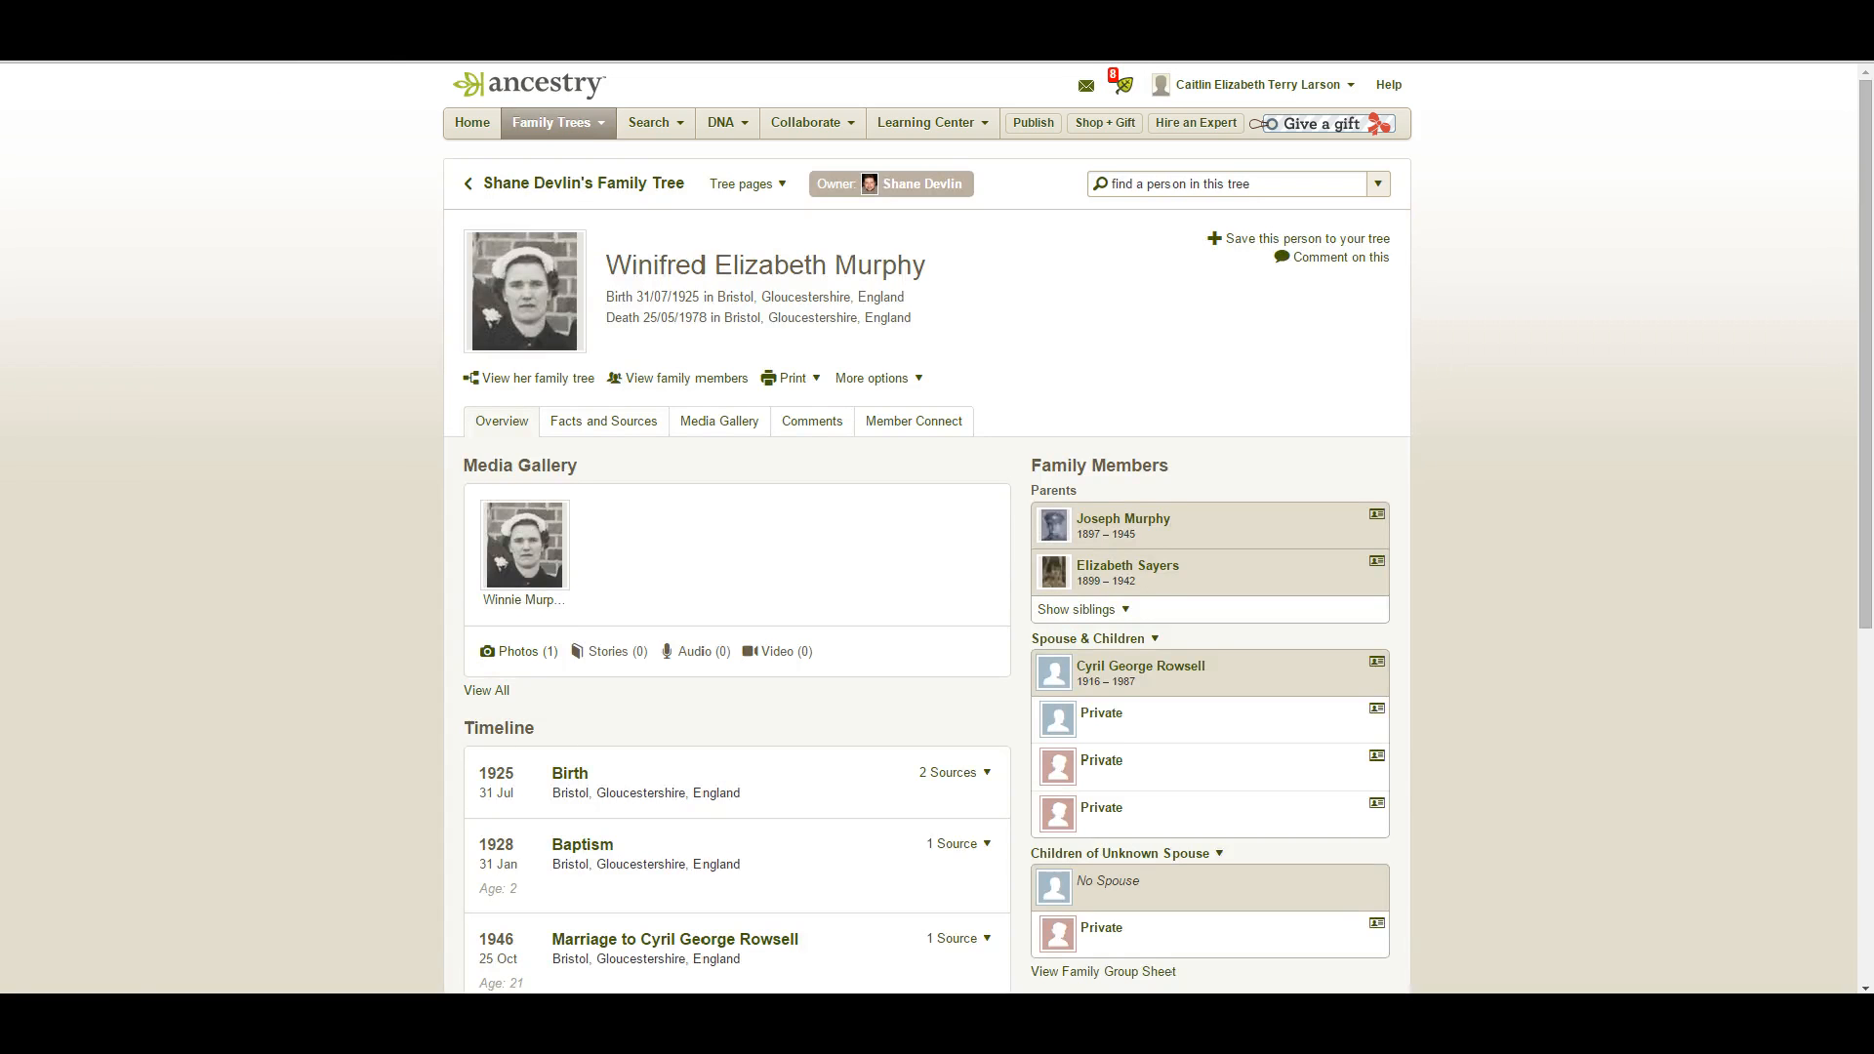
click(538, 378)
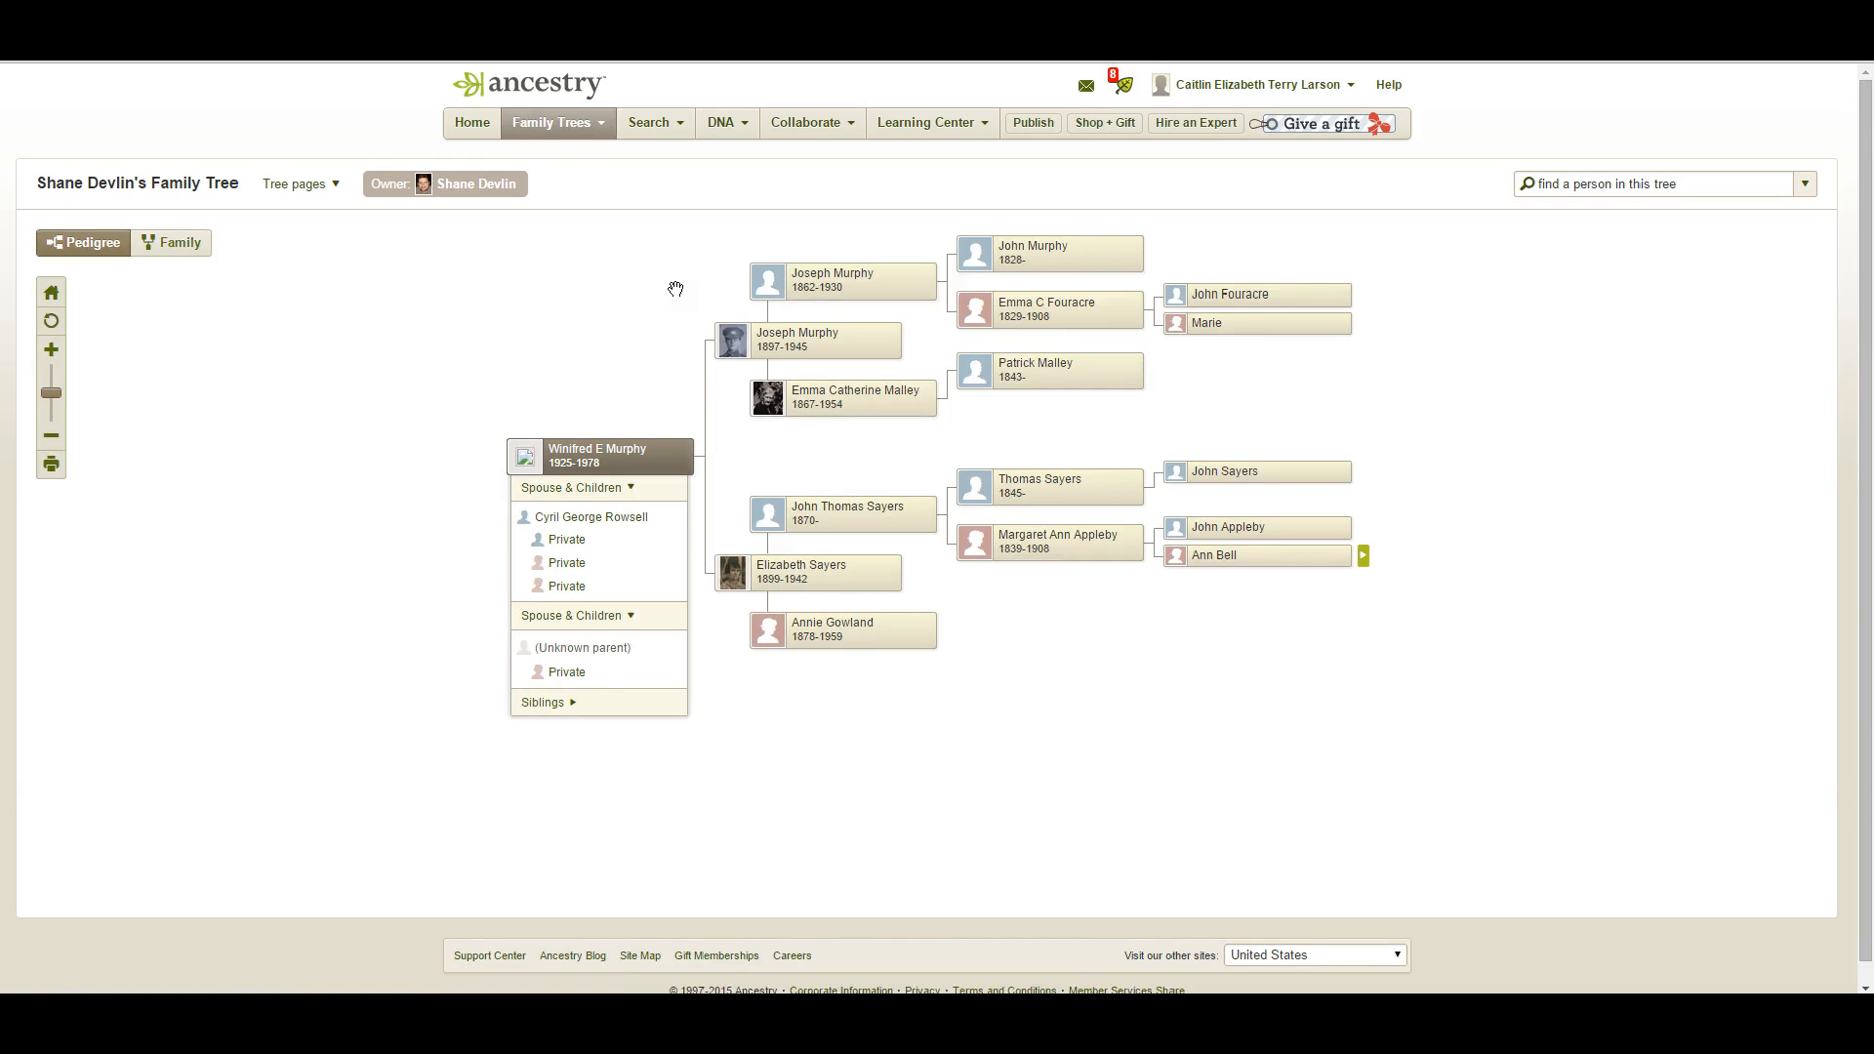
mouse_move(767, 283)
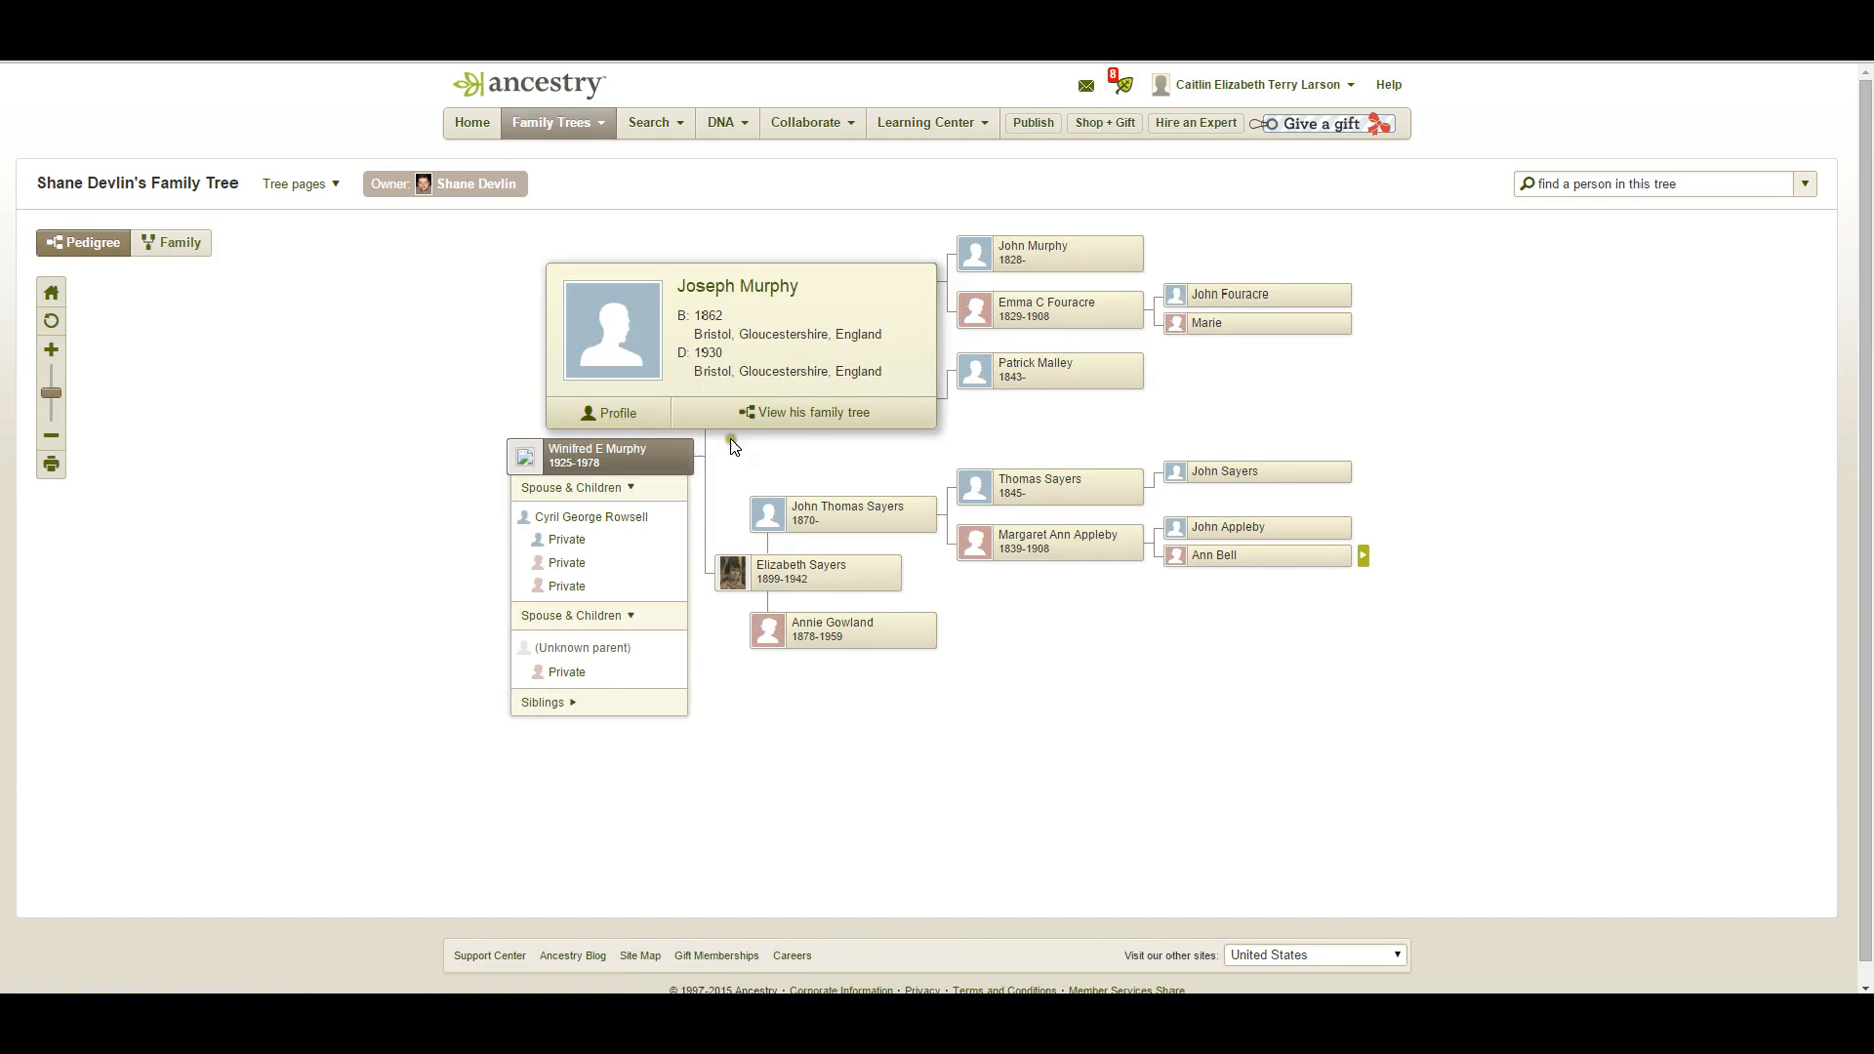
mouse_move(849, 410)
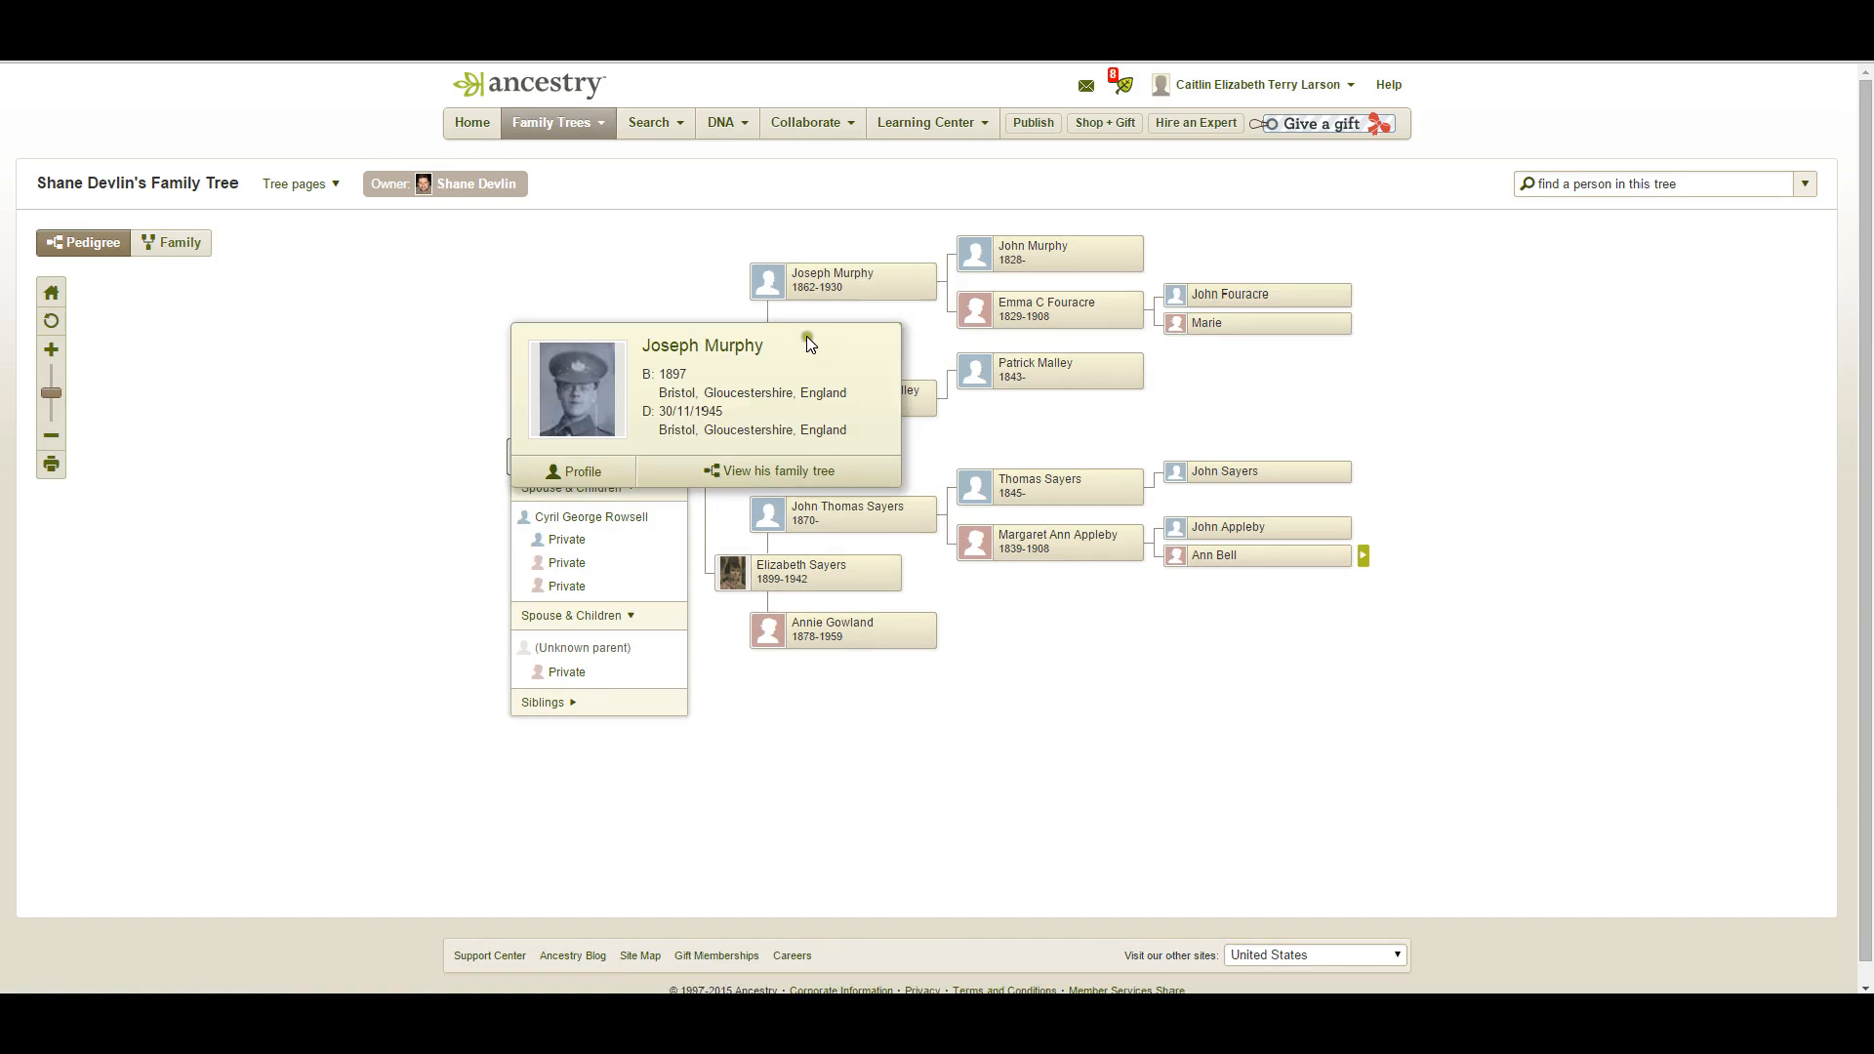
click(579, 474)
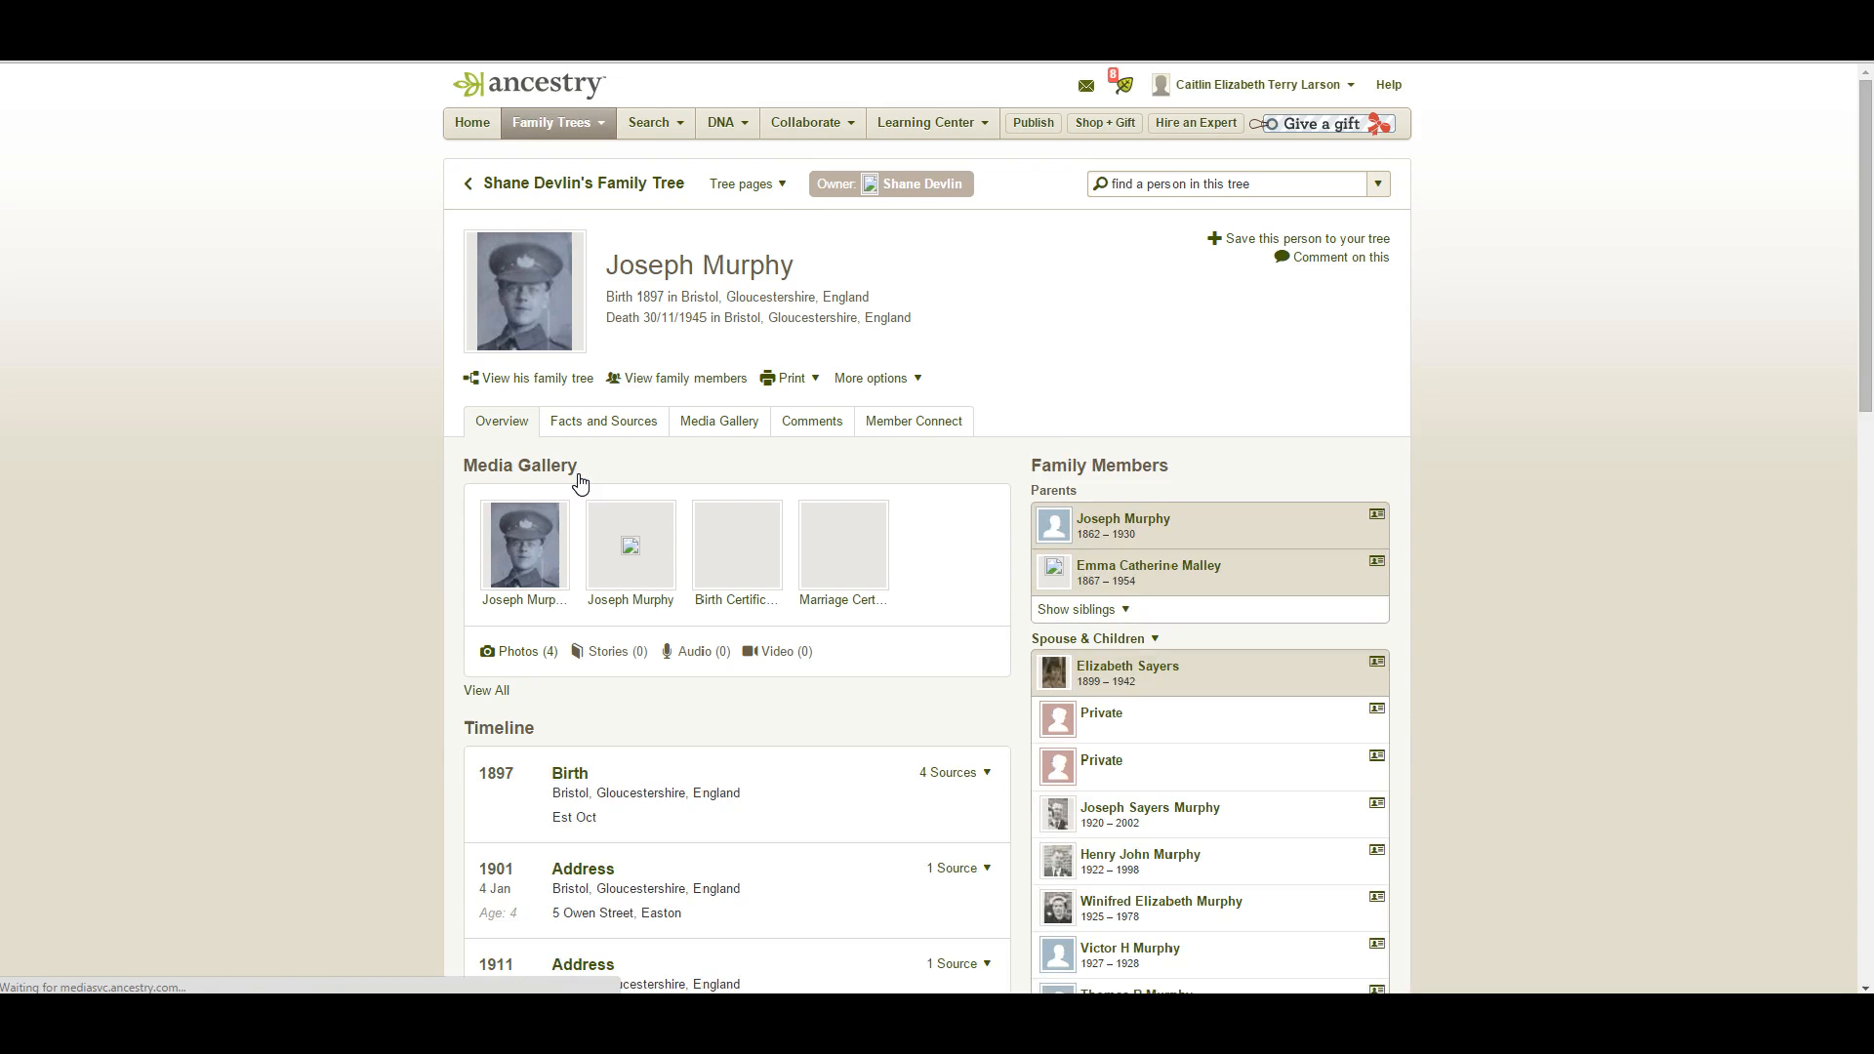
click(171, 45)
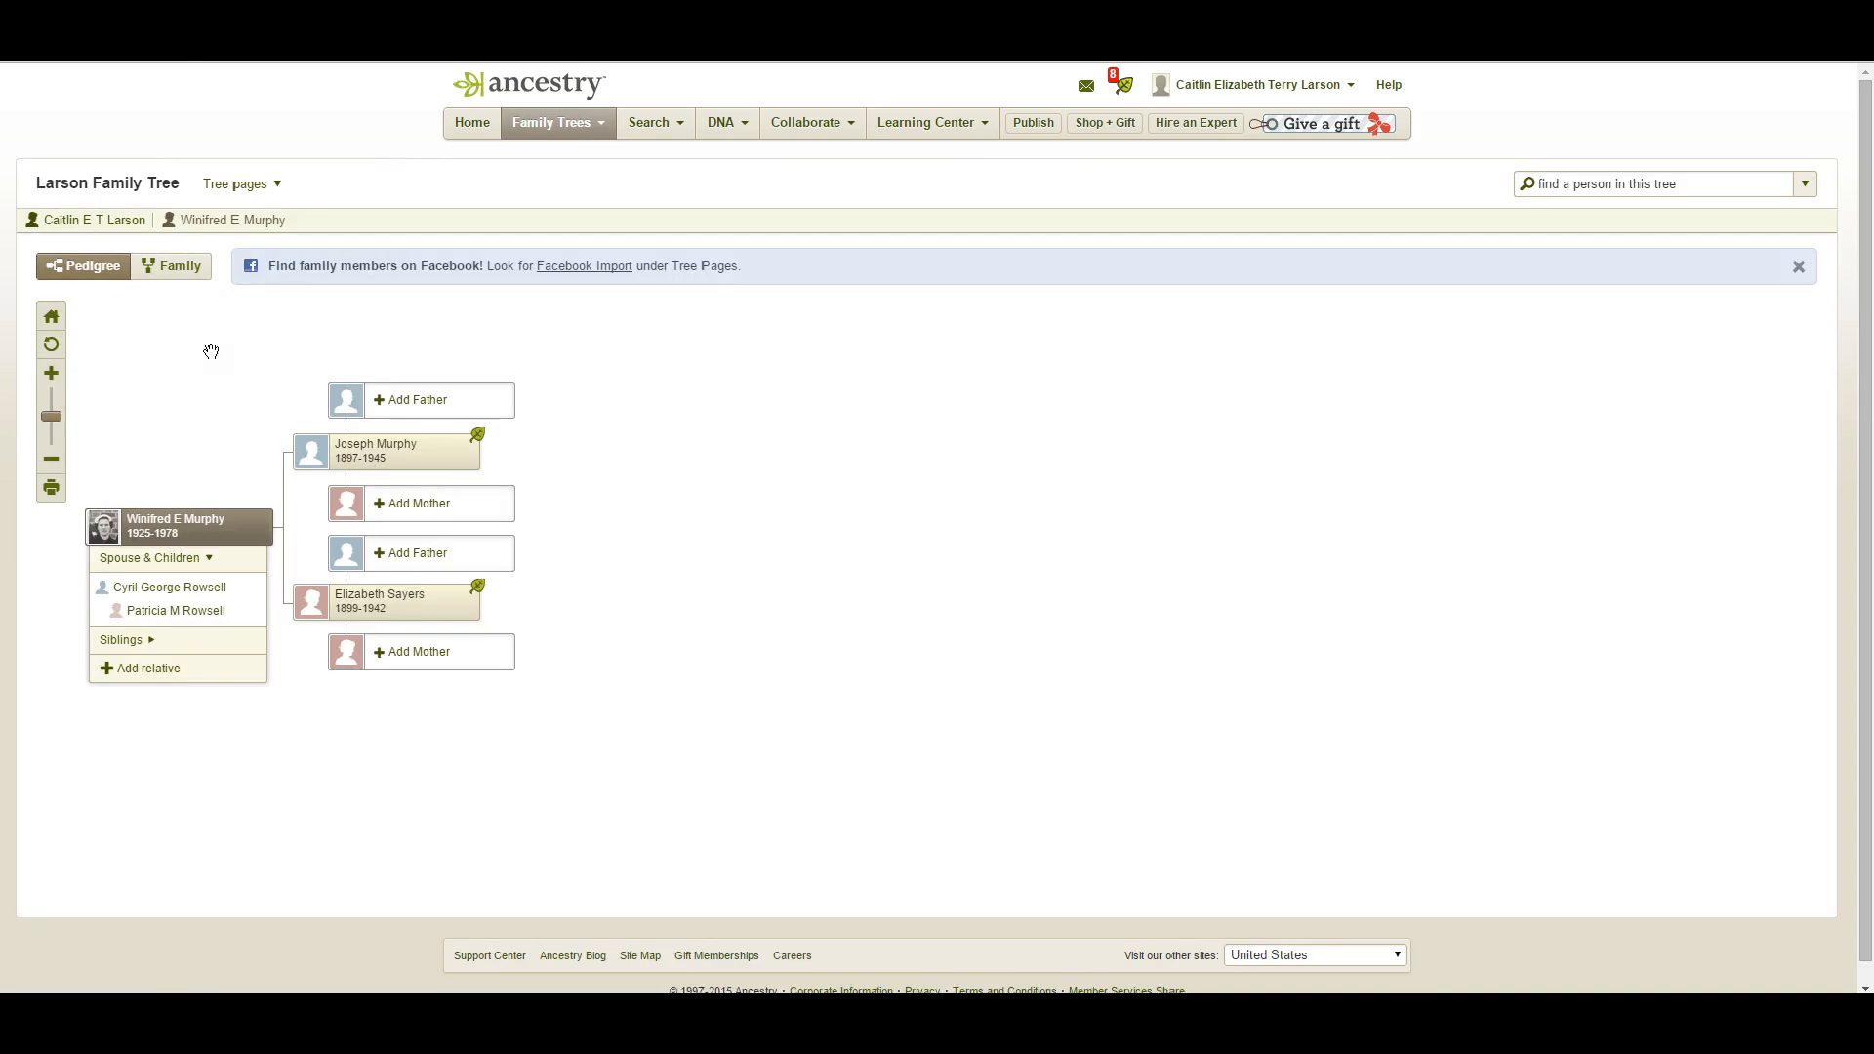
mouse_move(400, 463)
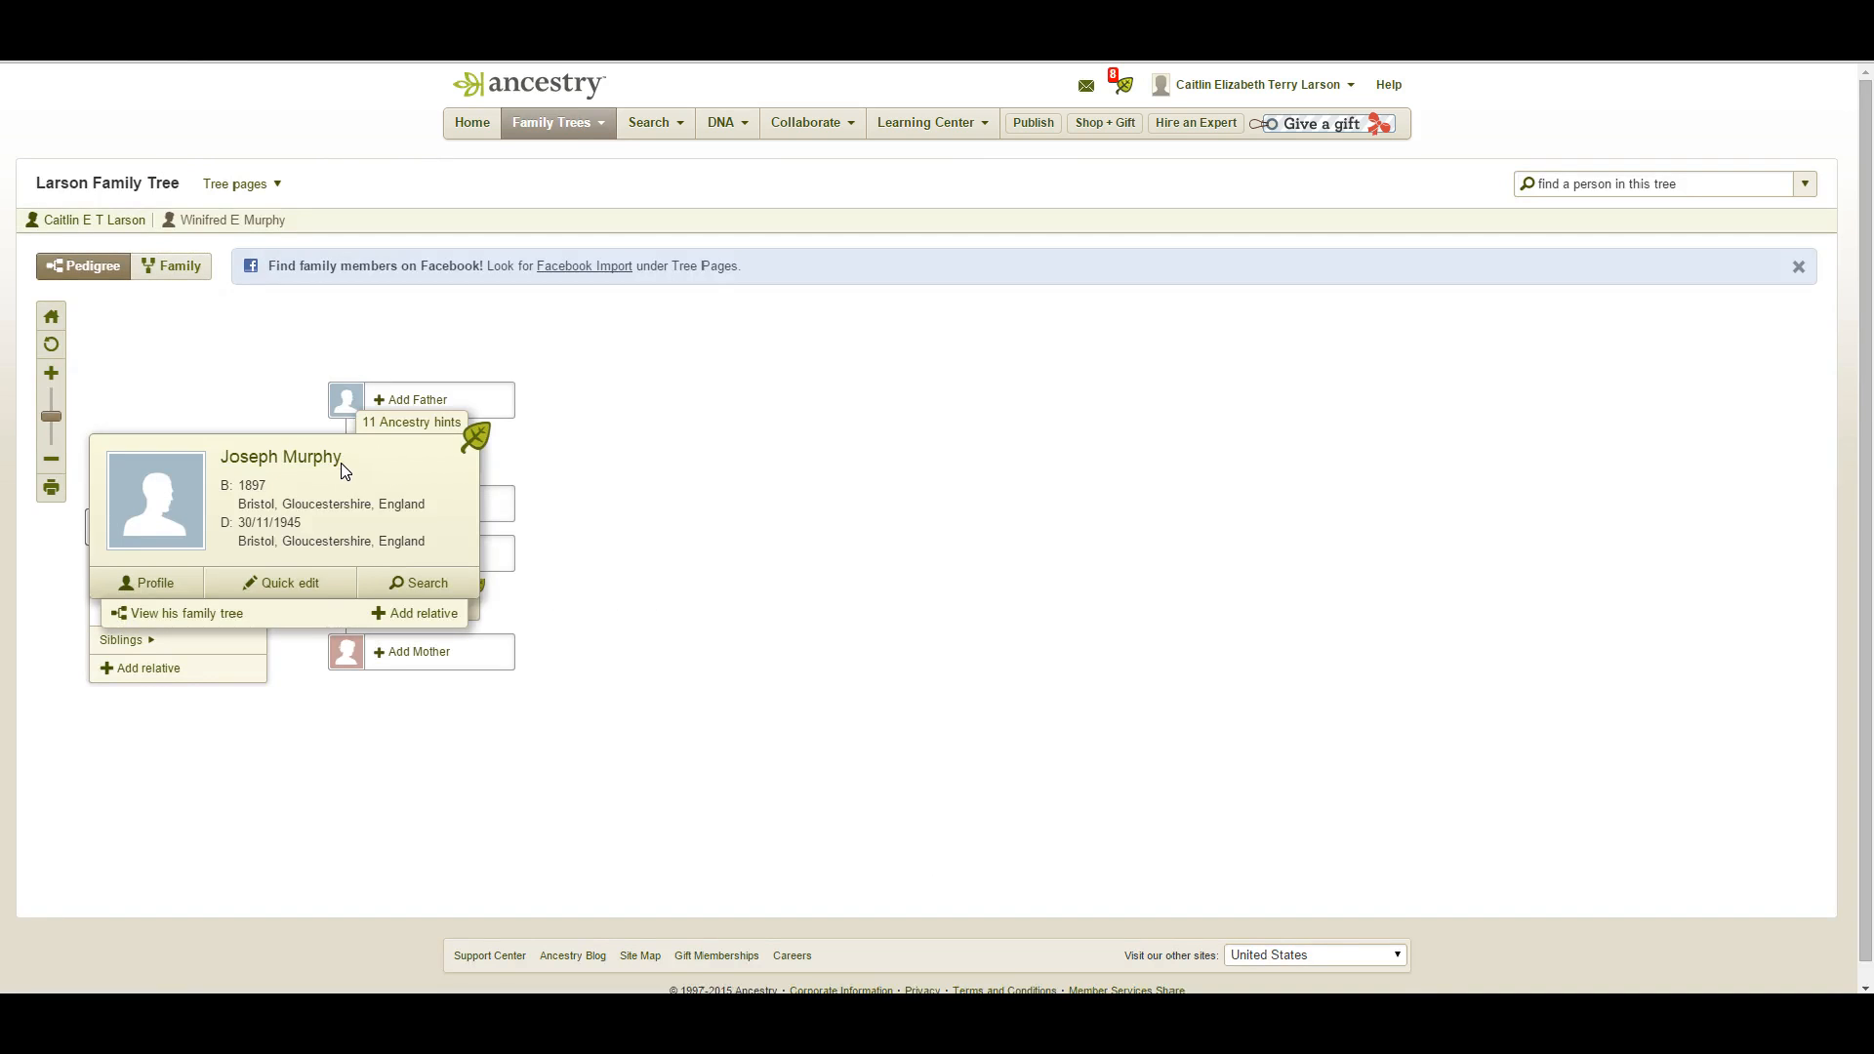
click(293, 45)
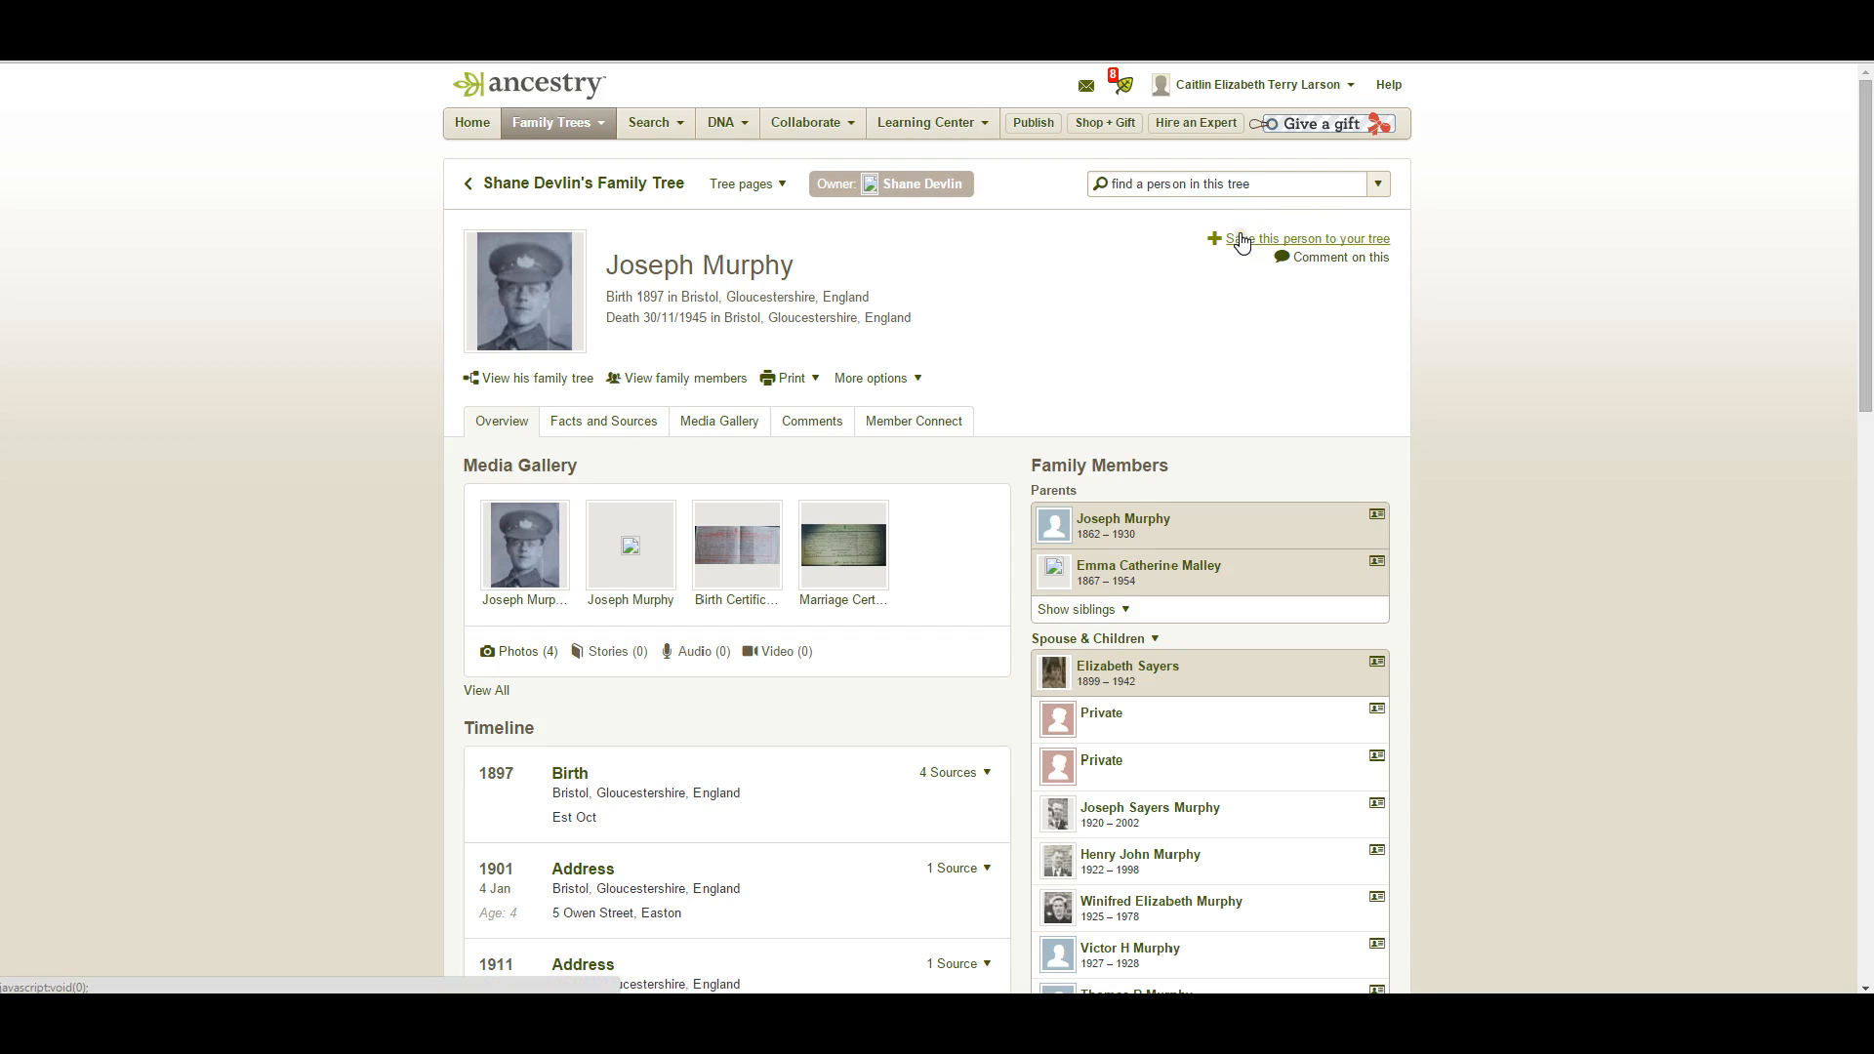
Start saving the father's profile from the other member's tree, attaching it to the matching man born in 1897 in one's own tree.
click(1242, 240)
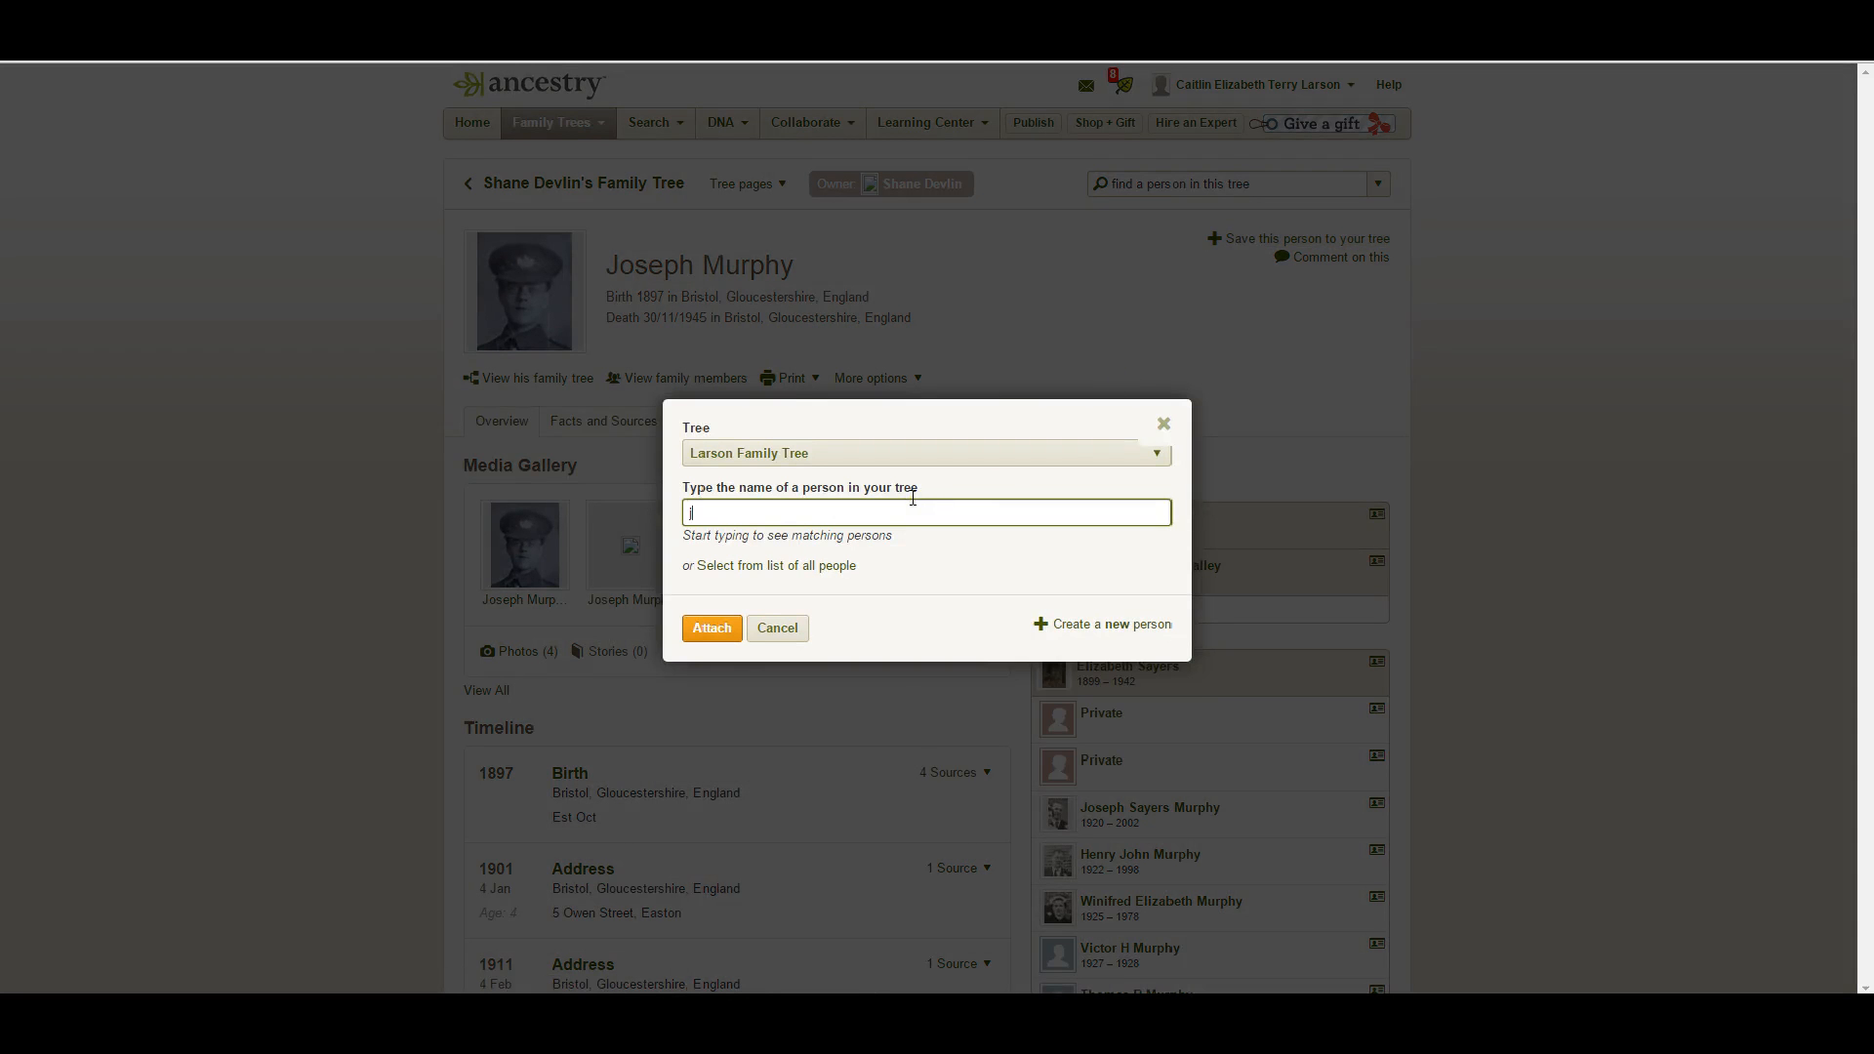
text(jose)
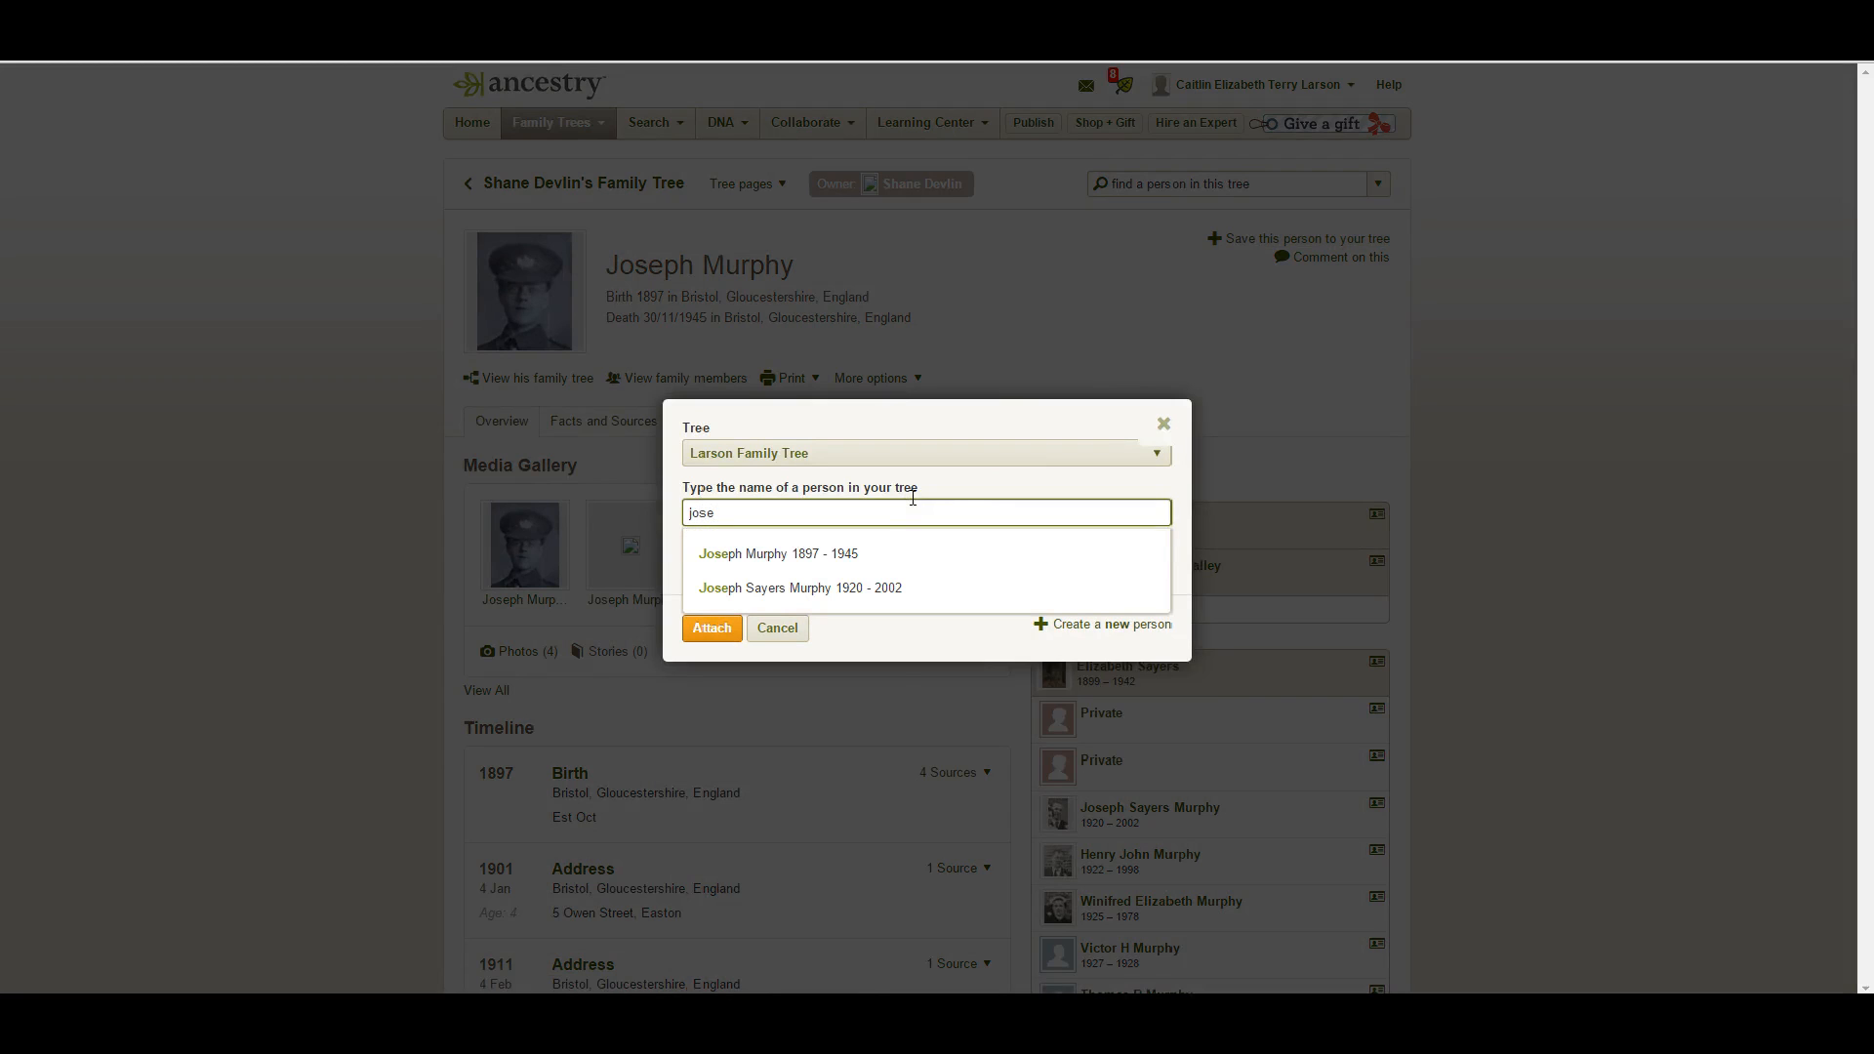
click(820, 555)
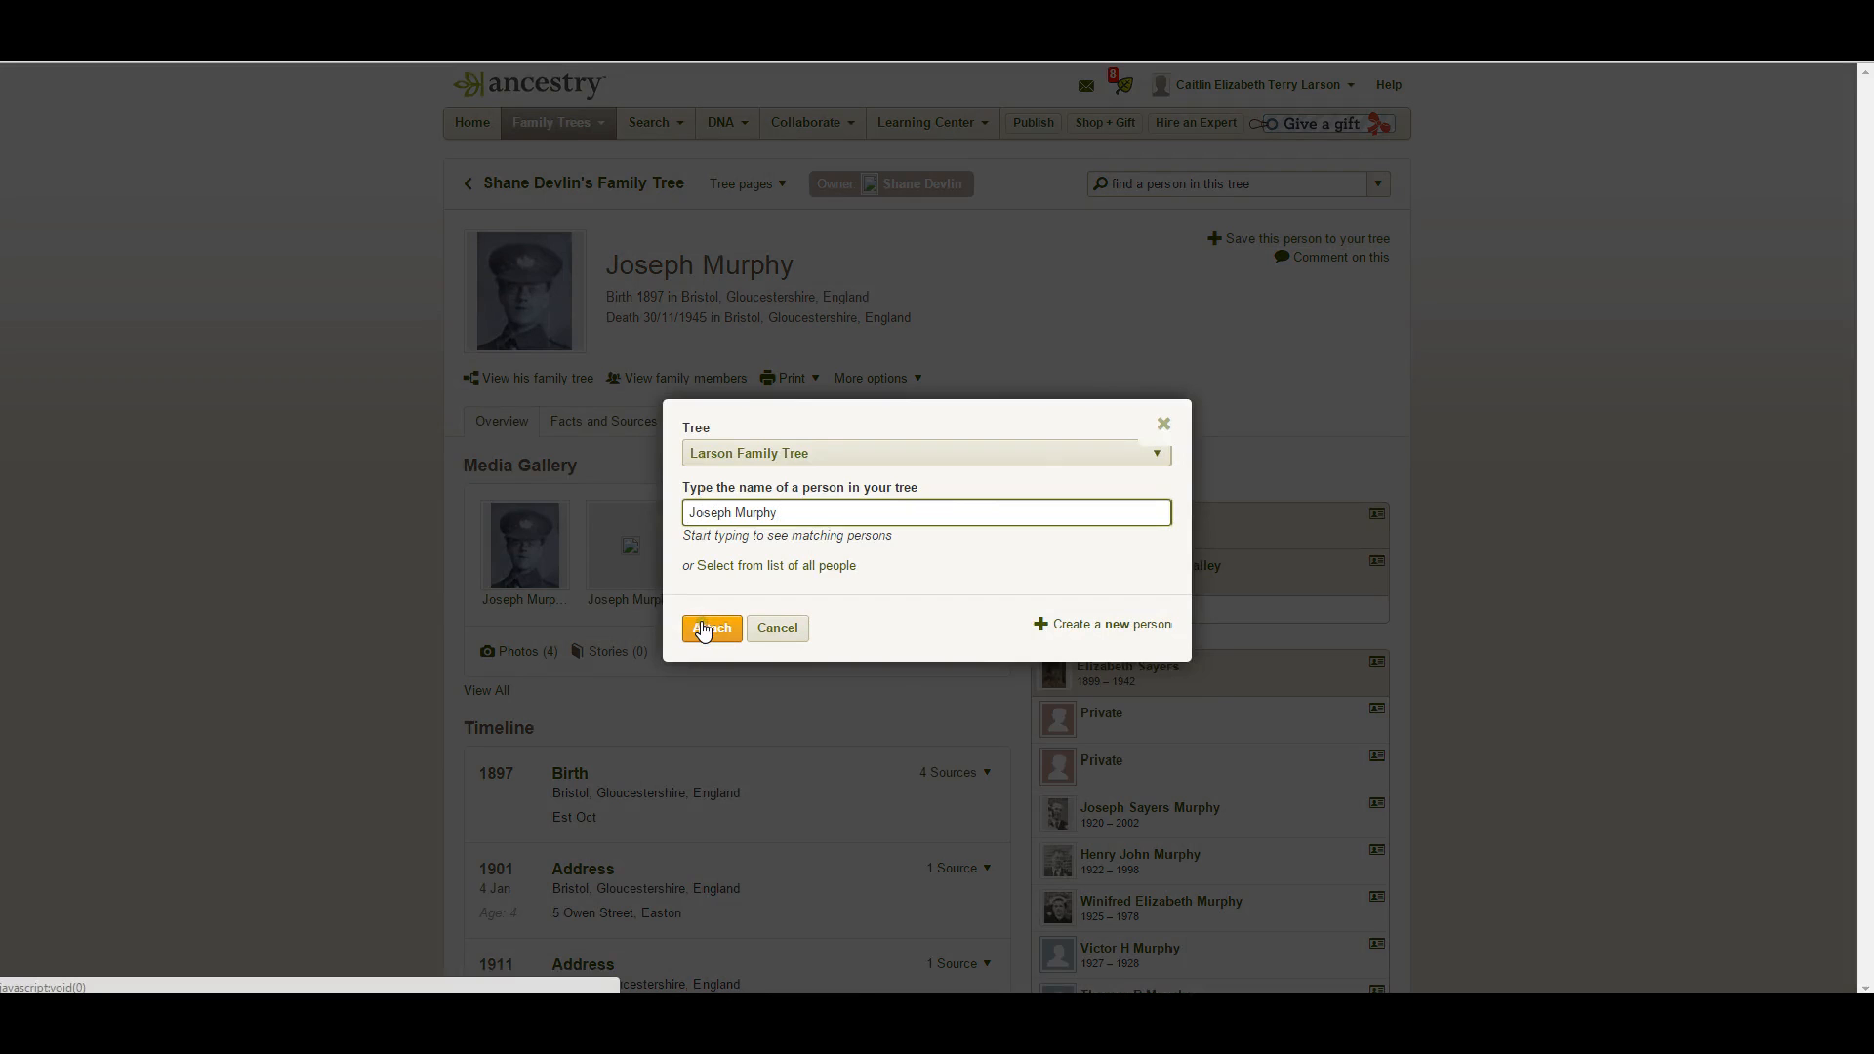
click(703, 629)
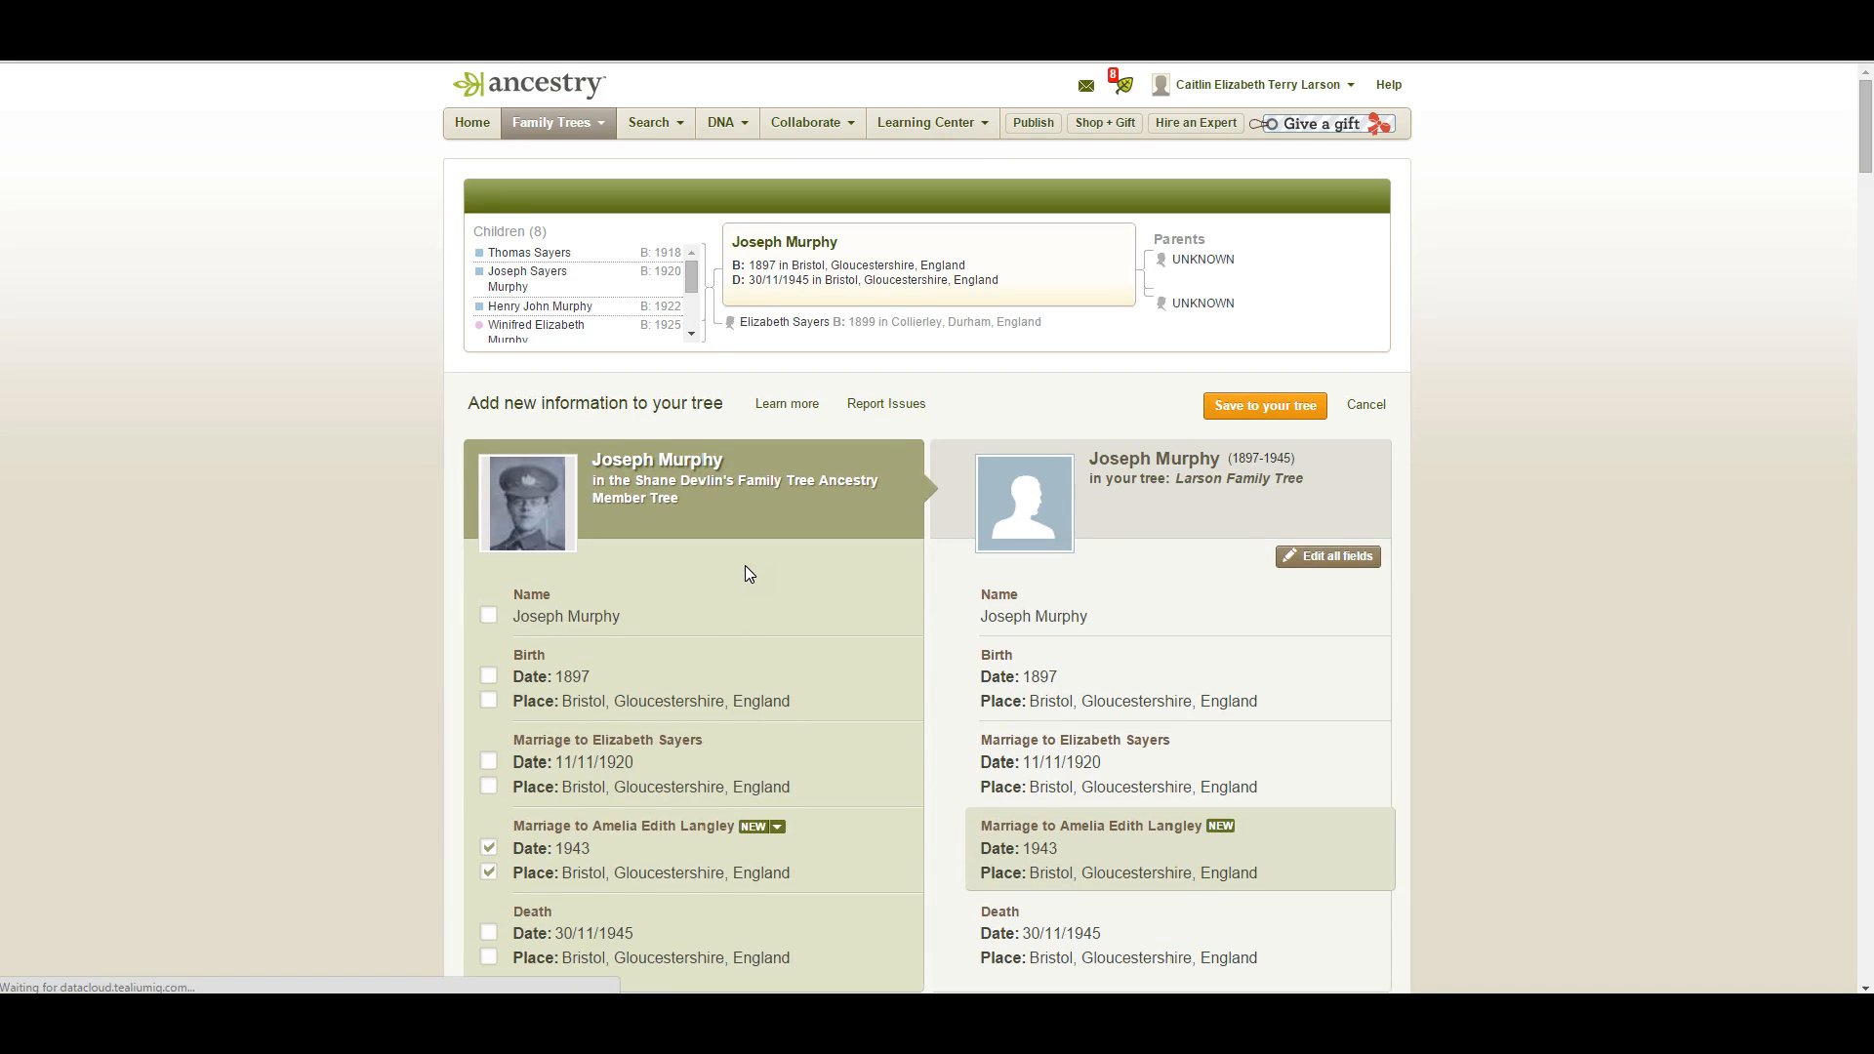
Compare the father's facts, then include both of his parents as new people and his first wife as an existing match.
scroll(745, 567, down, 1)
scroll(749, 573, down, 1)
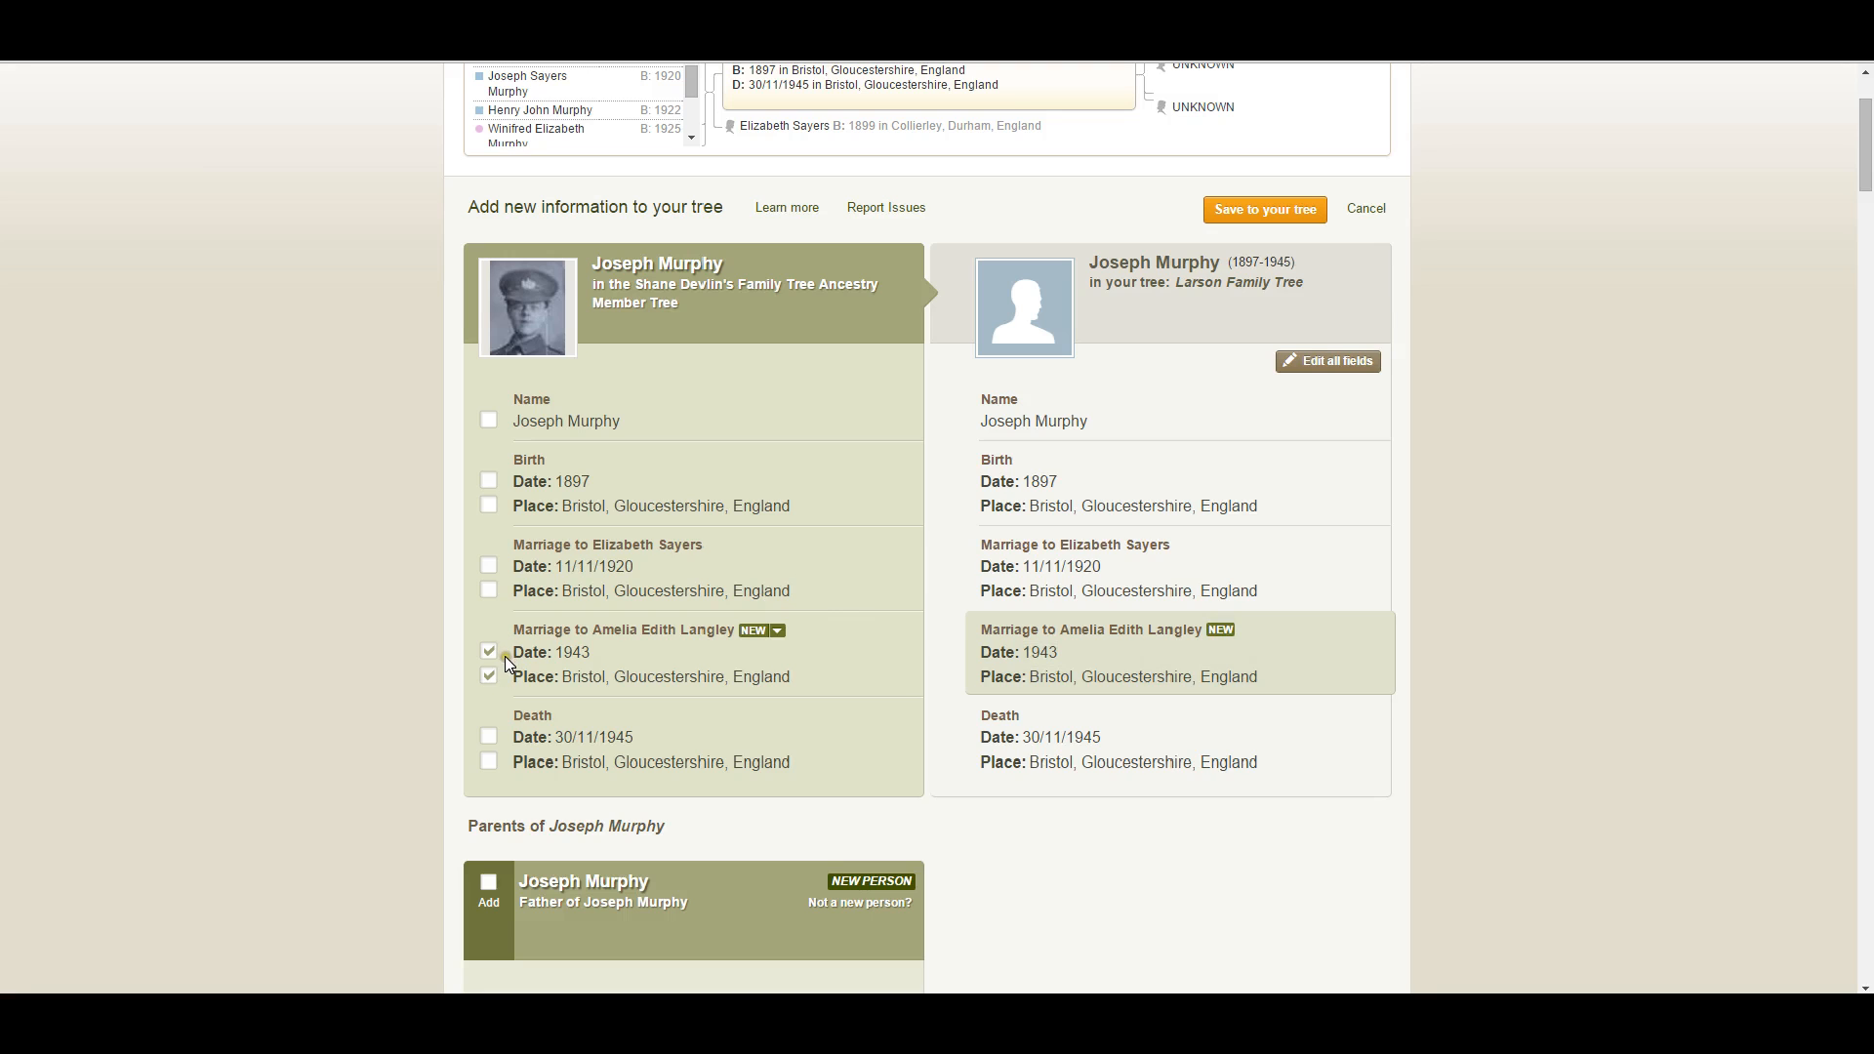
scroll(883, 636, down, 4)
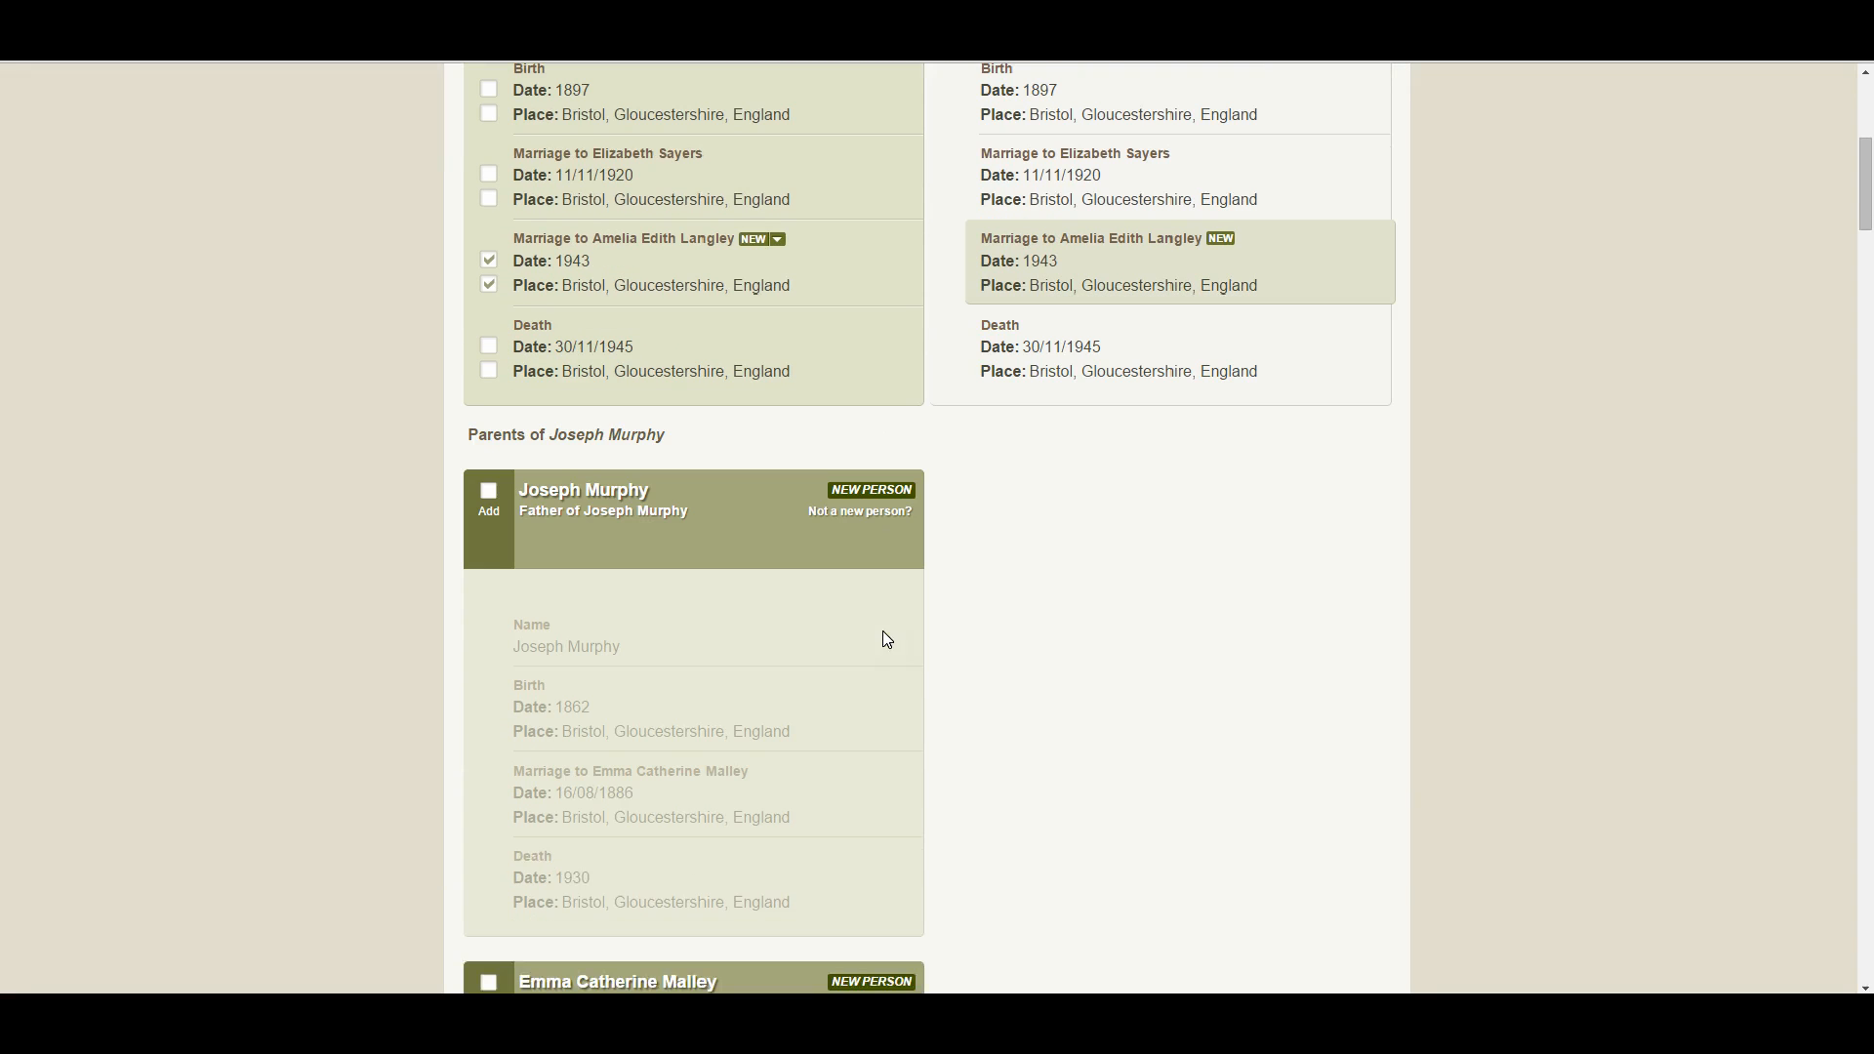
scroll(1101, 501, up, 5)
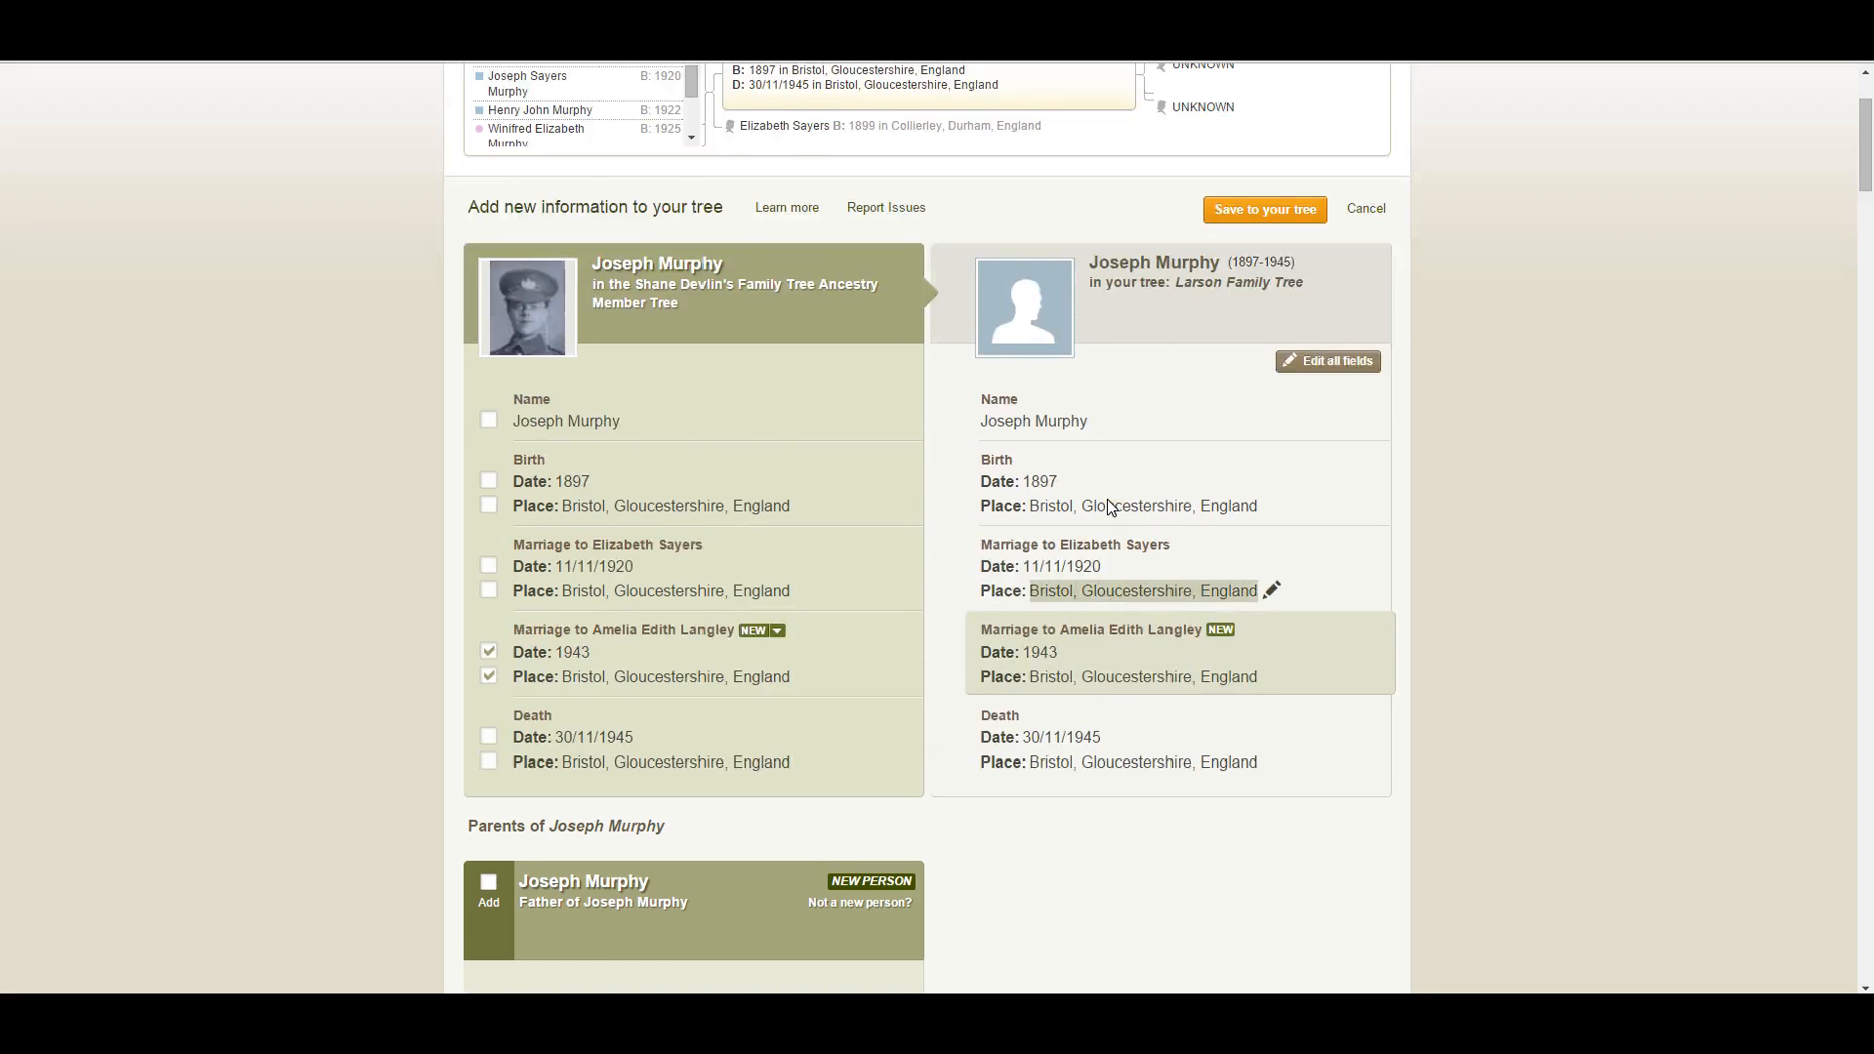
scroll(1227, 693, down, 4)
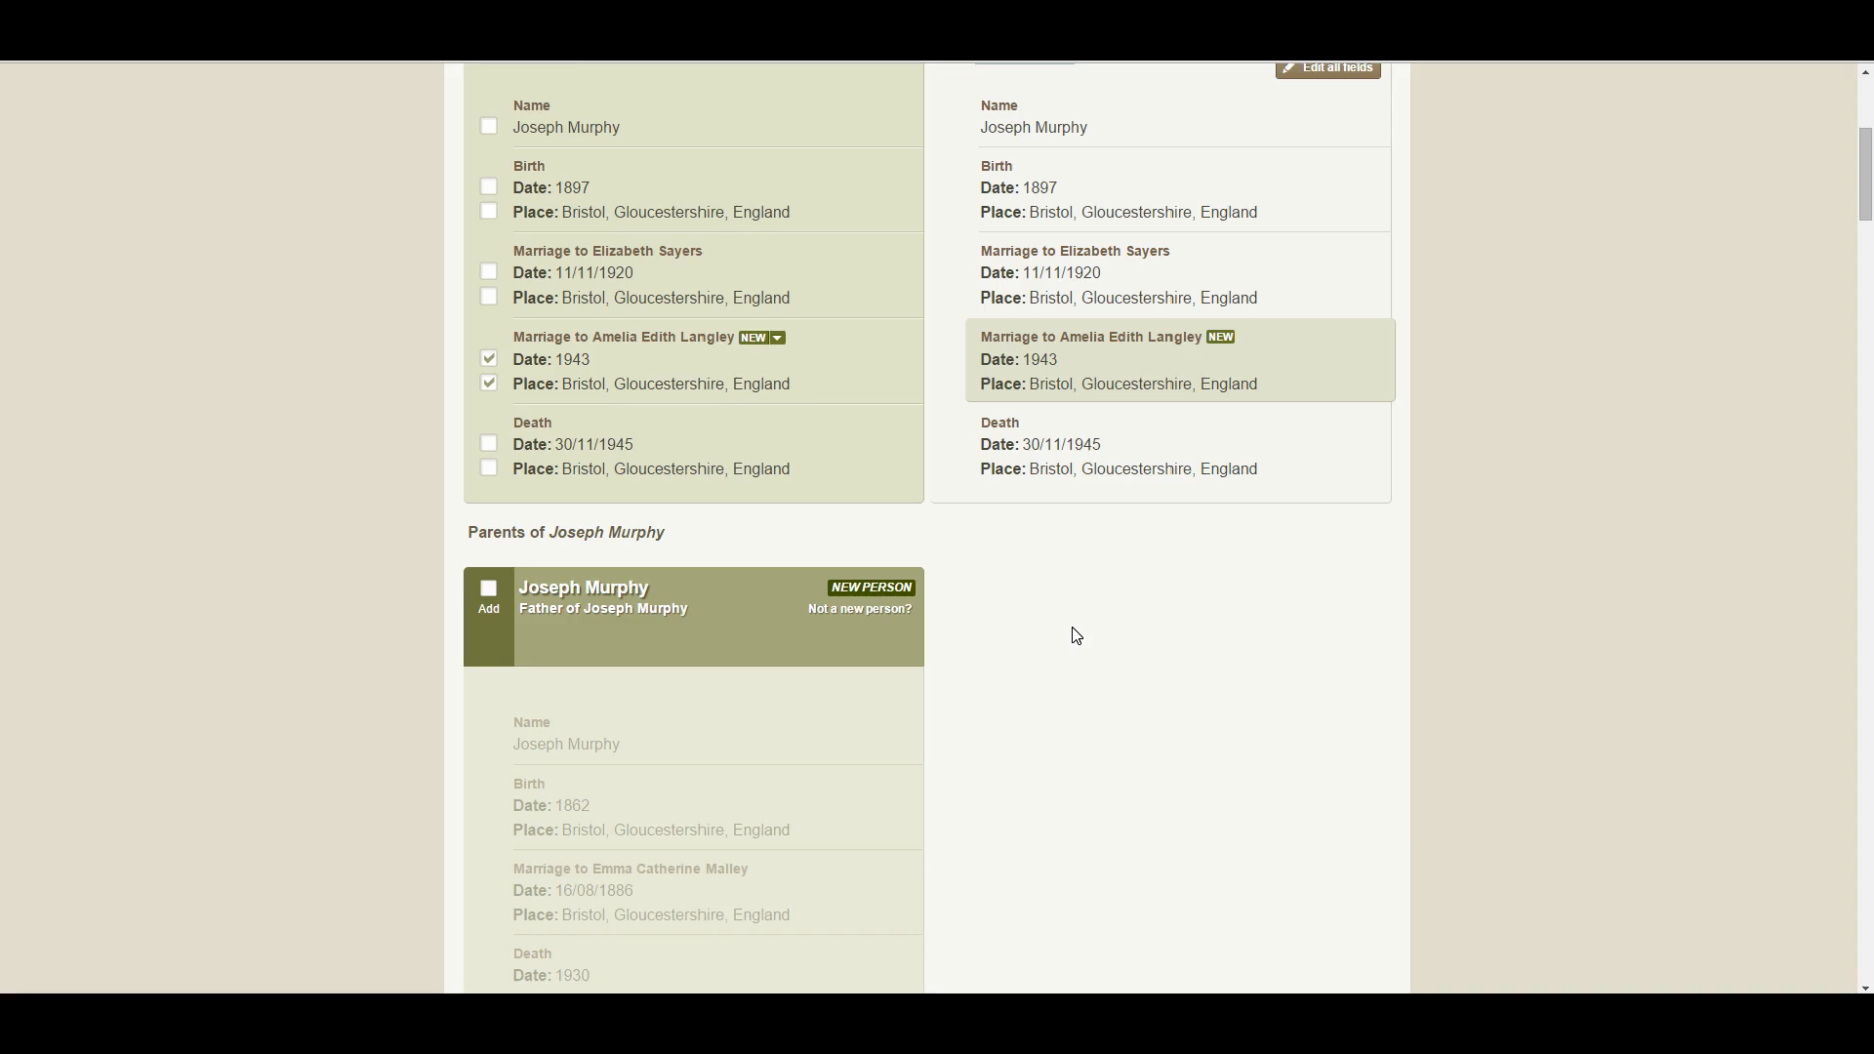
click(500, 605)
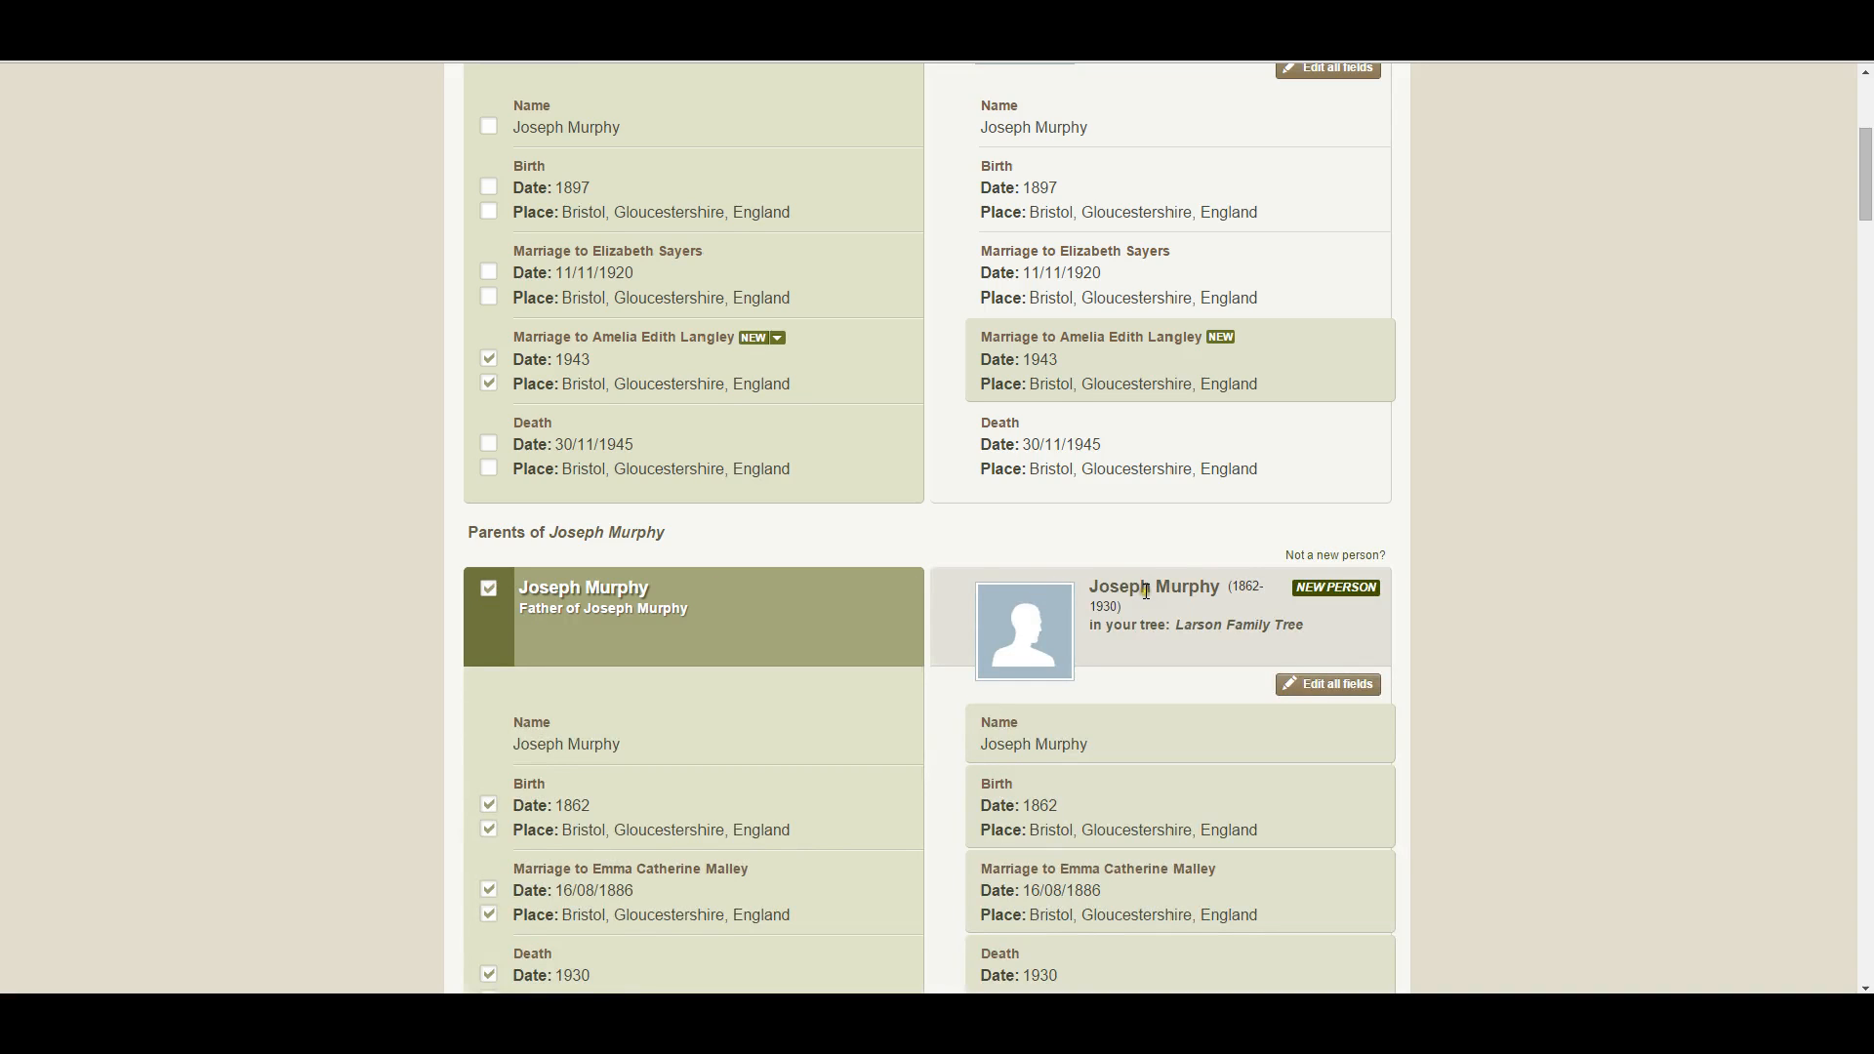
scroll(1147, 591, down, 6)
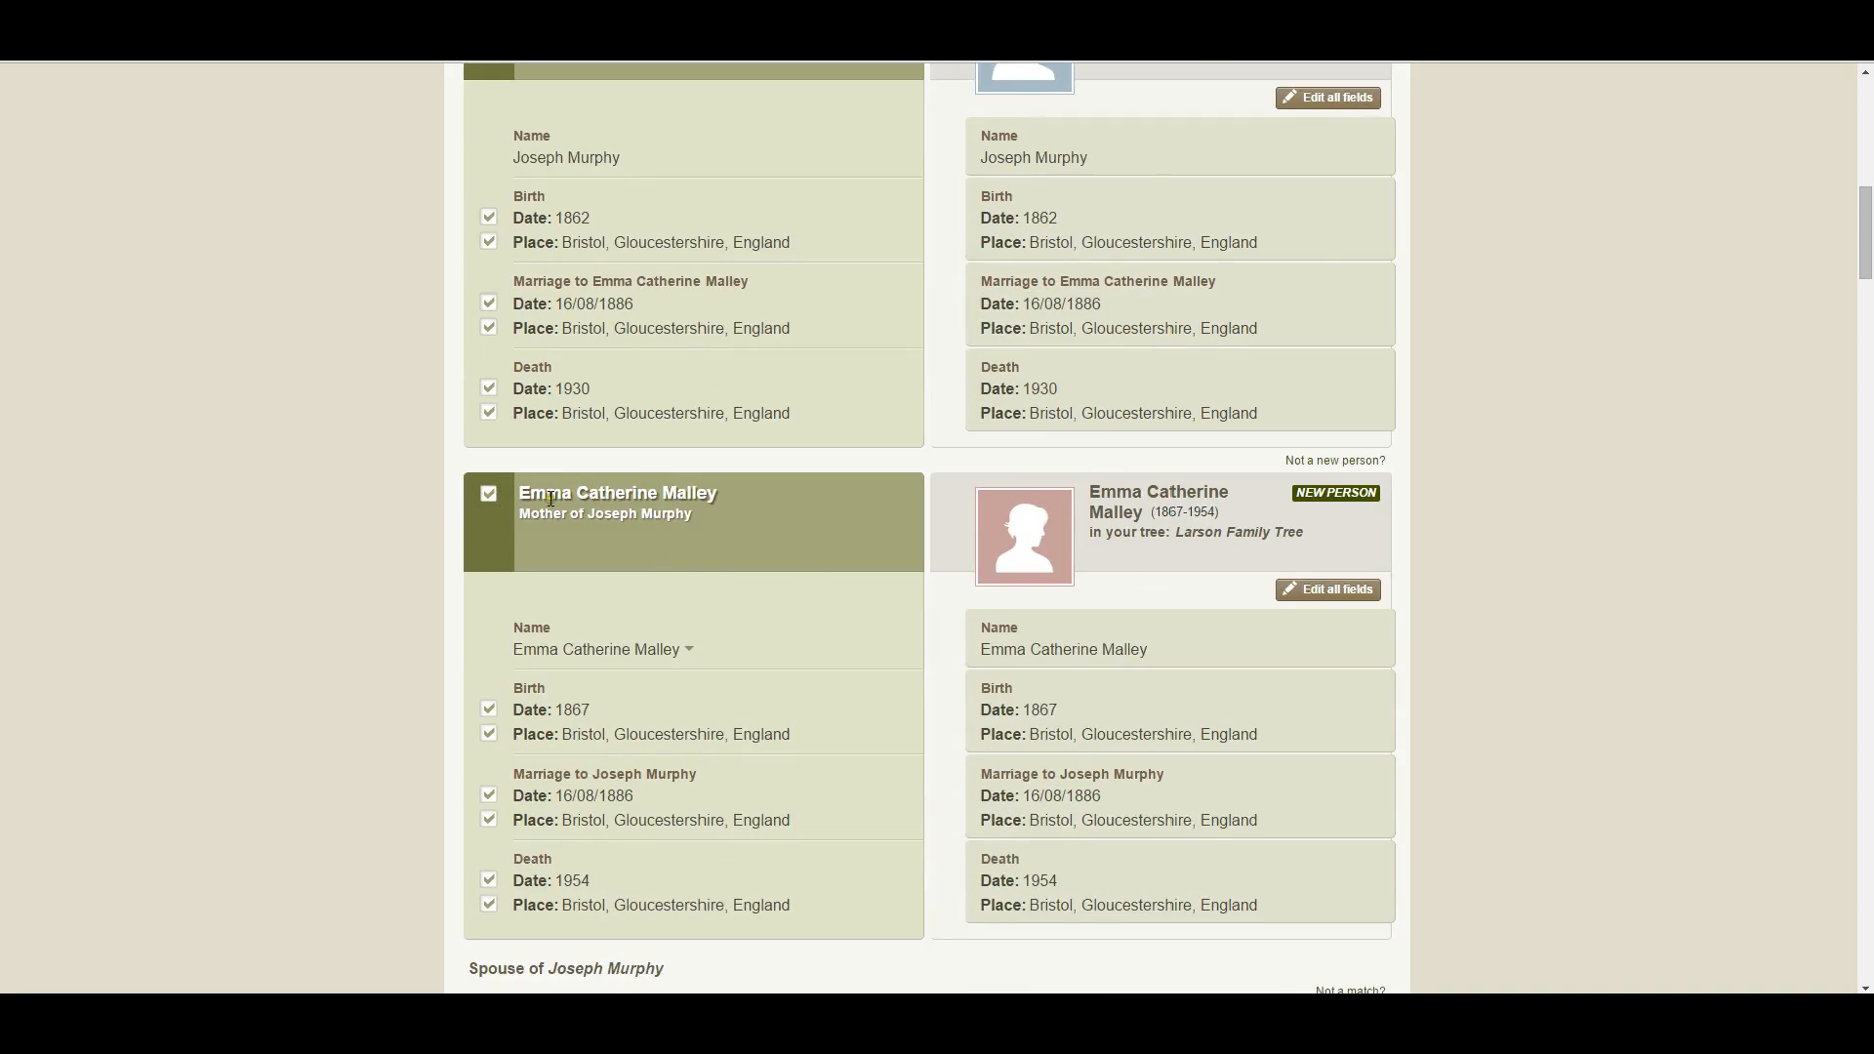
scroll(1164, 564, down, 5)
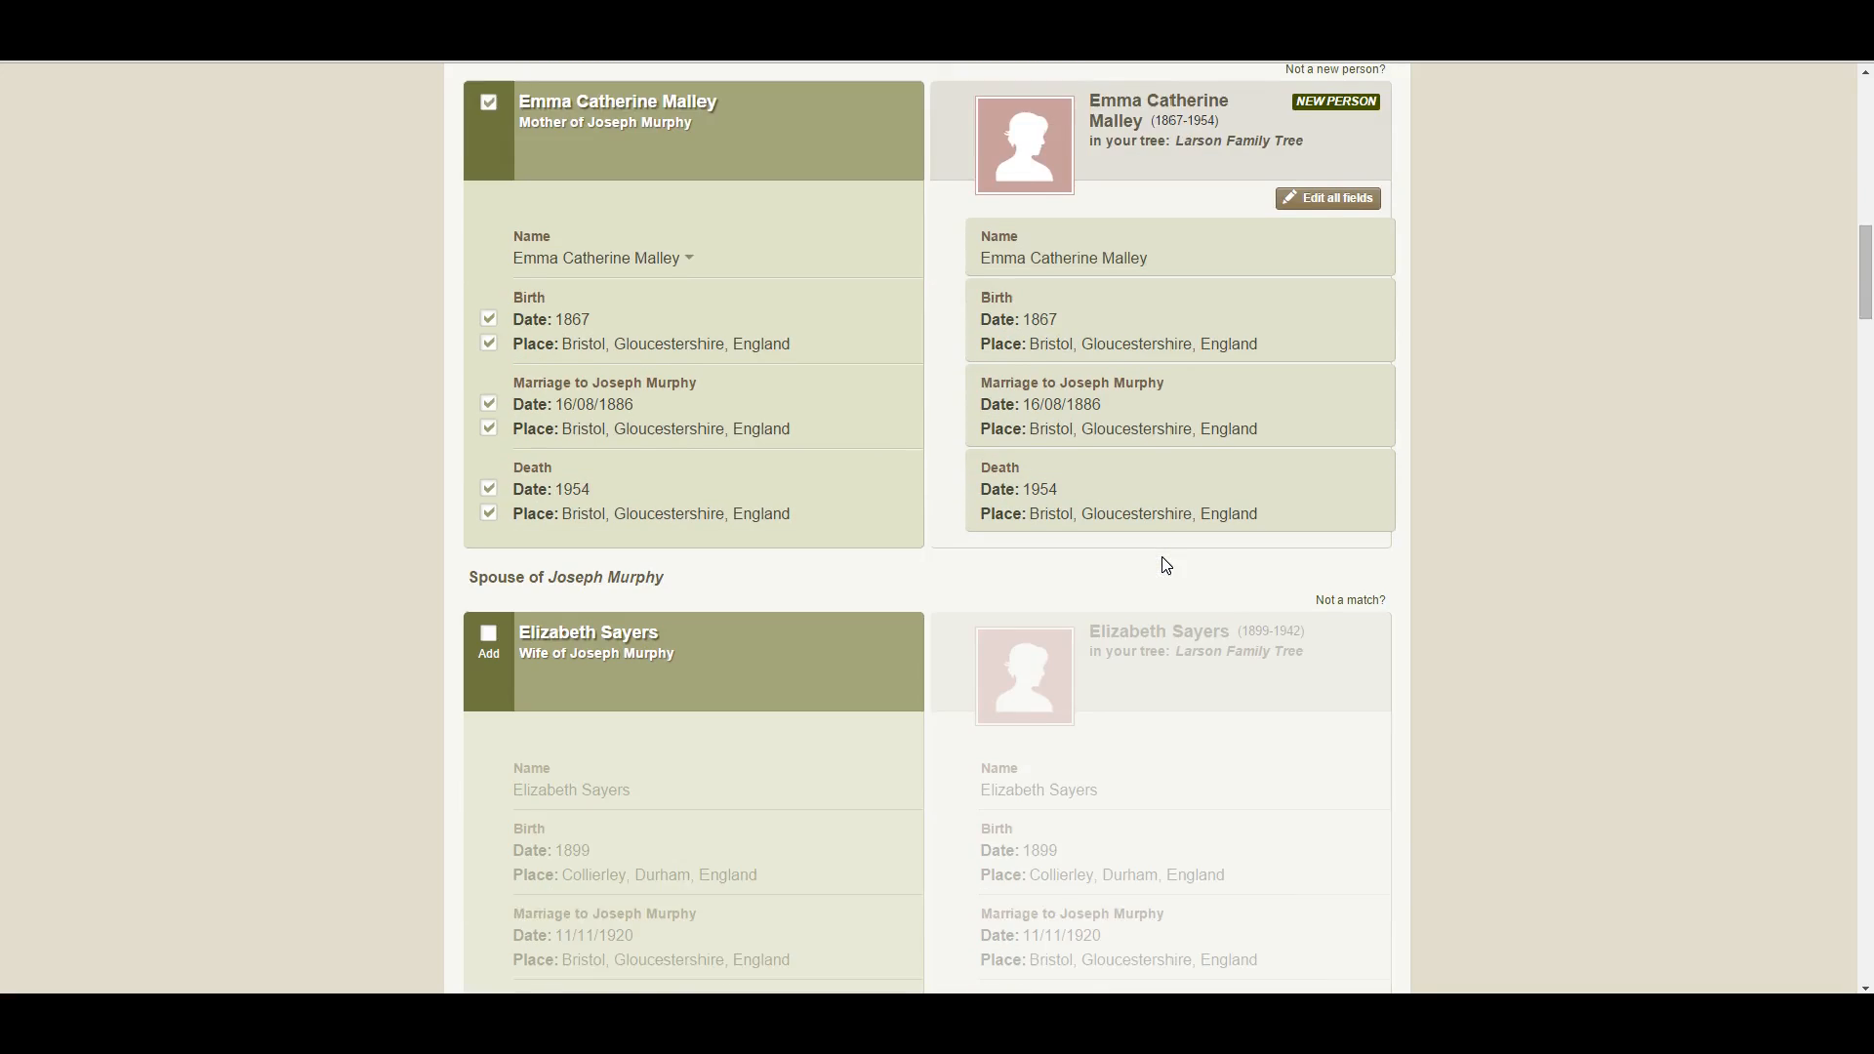
click(489, 537)
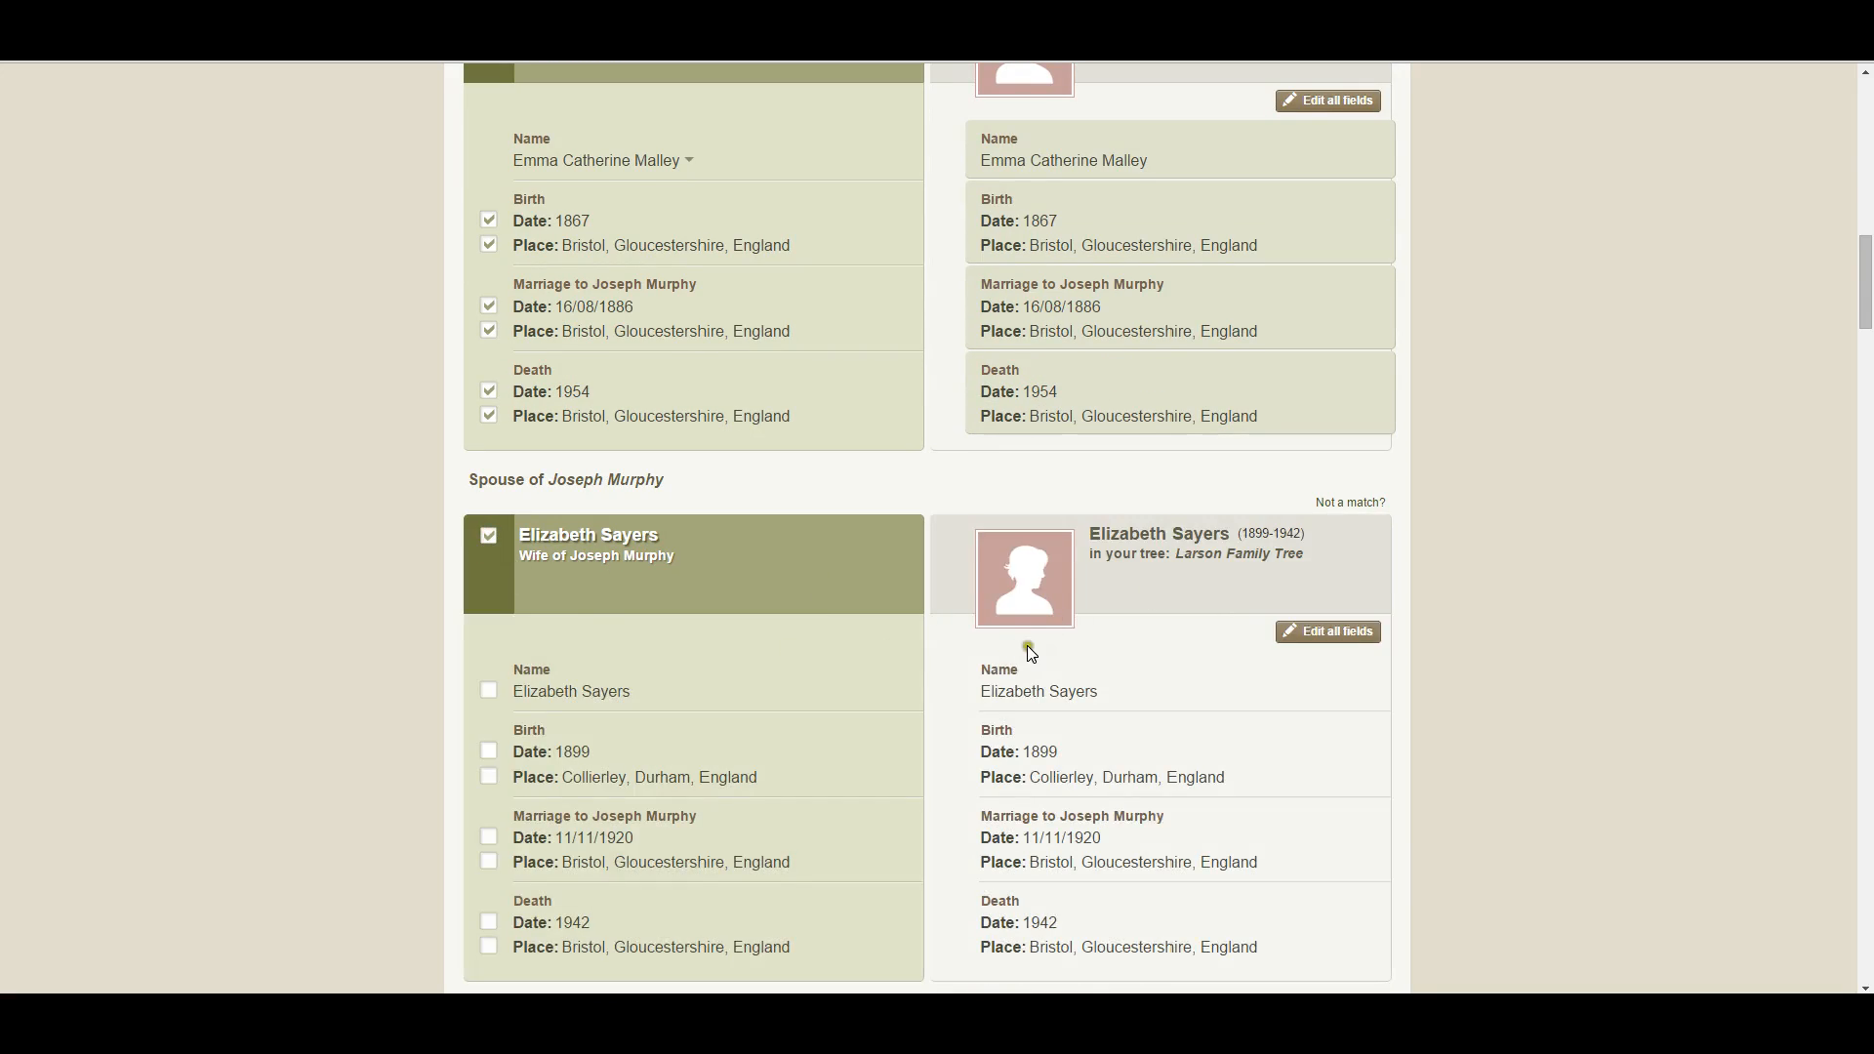
Include the first six children of the first marriage in the save, adding the two missing sons as new people.
scroll(1029, 647, down, 2)
scroll(988, 749, down, 2)
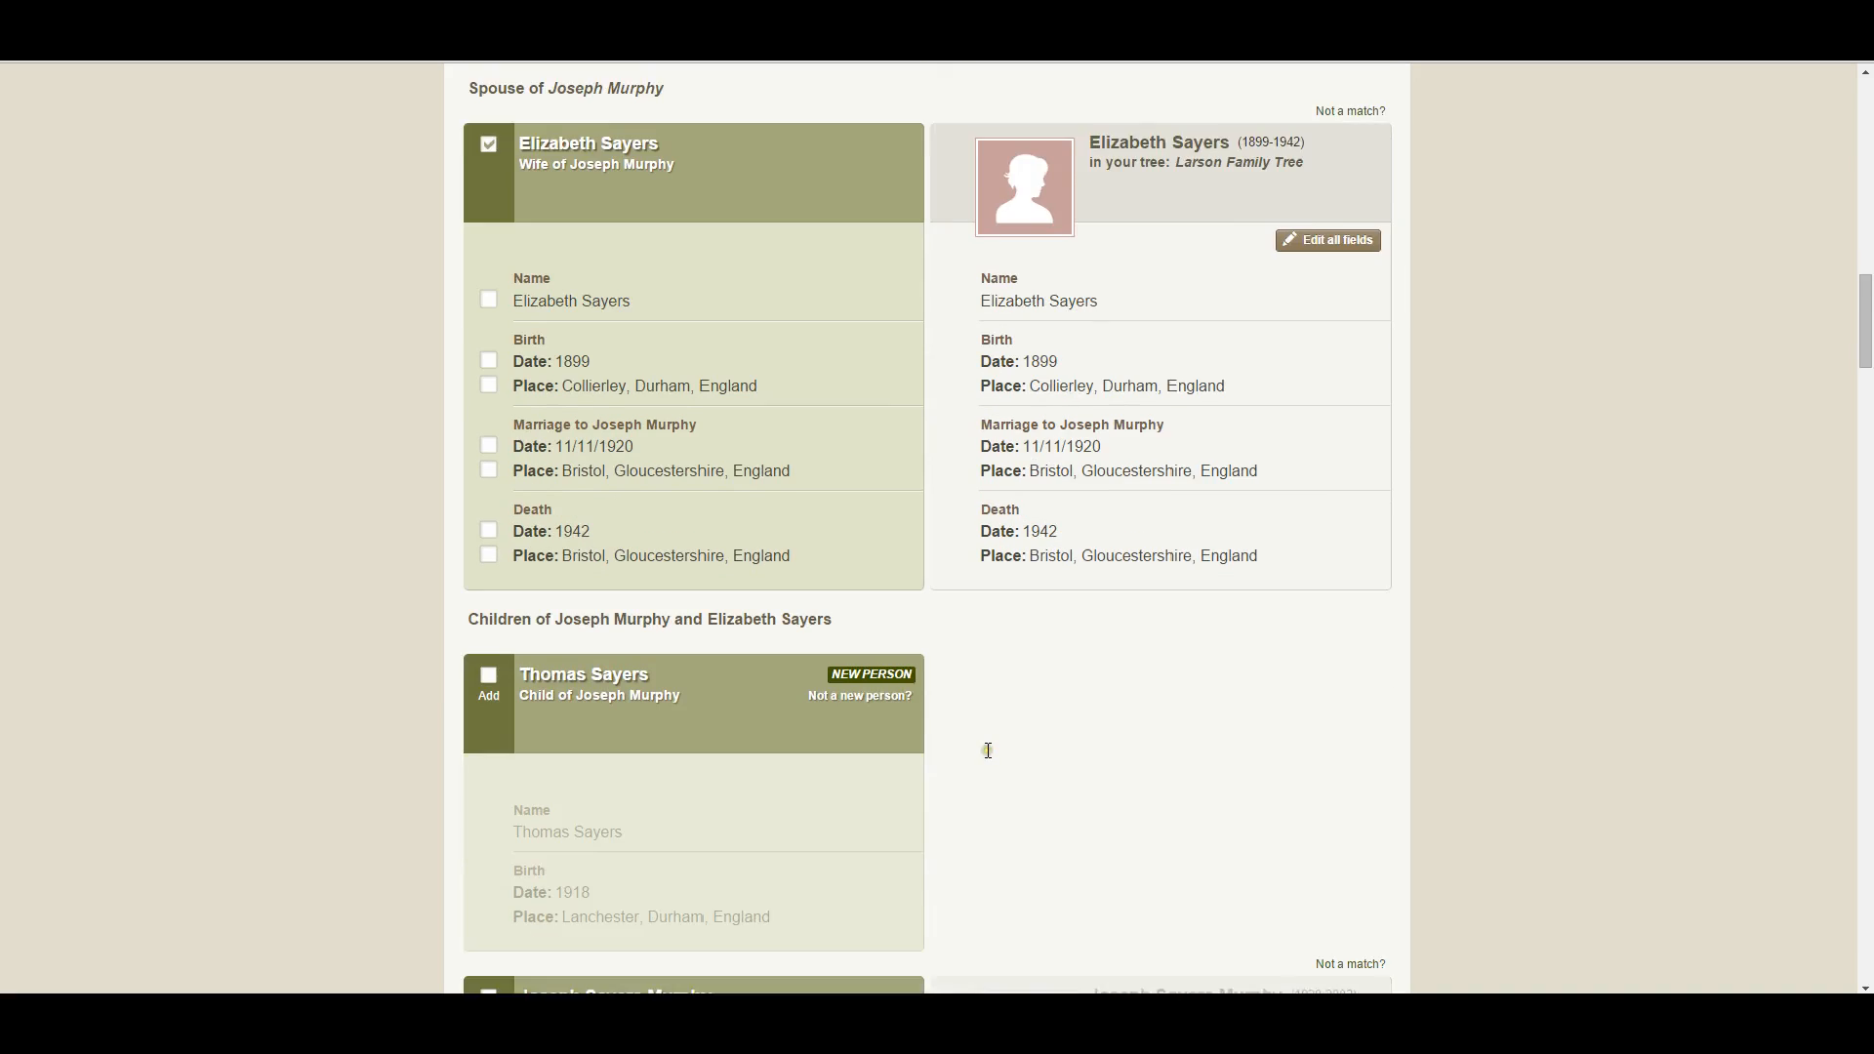
scroll(988, 749, down, 2)
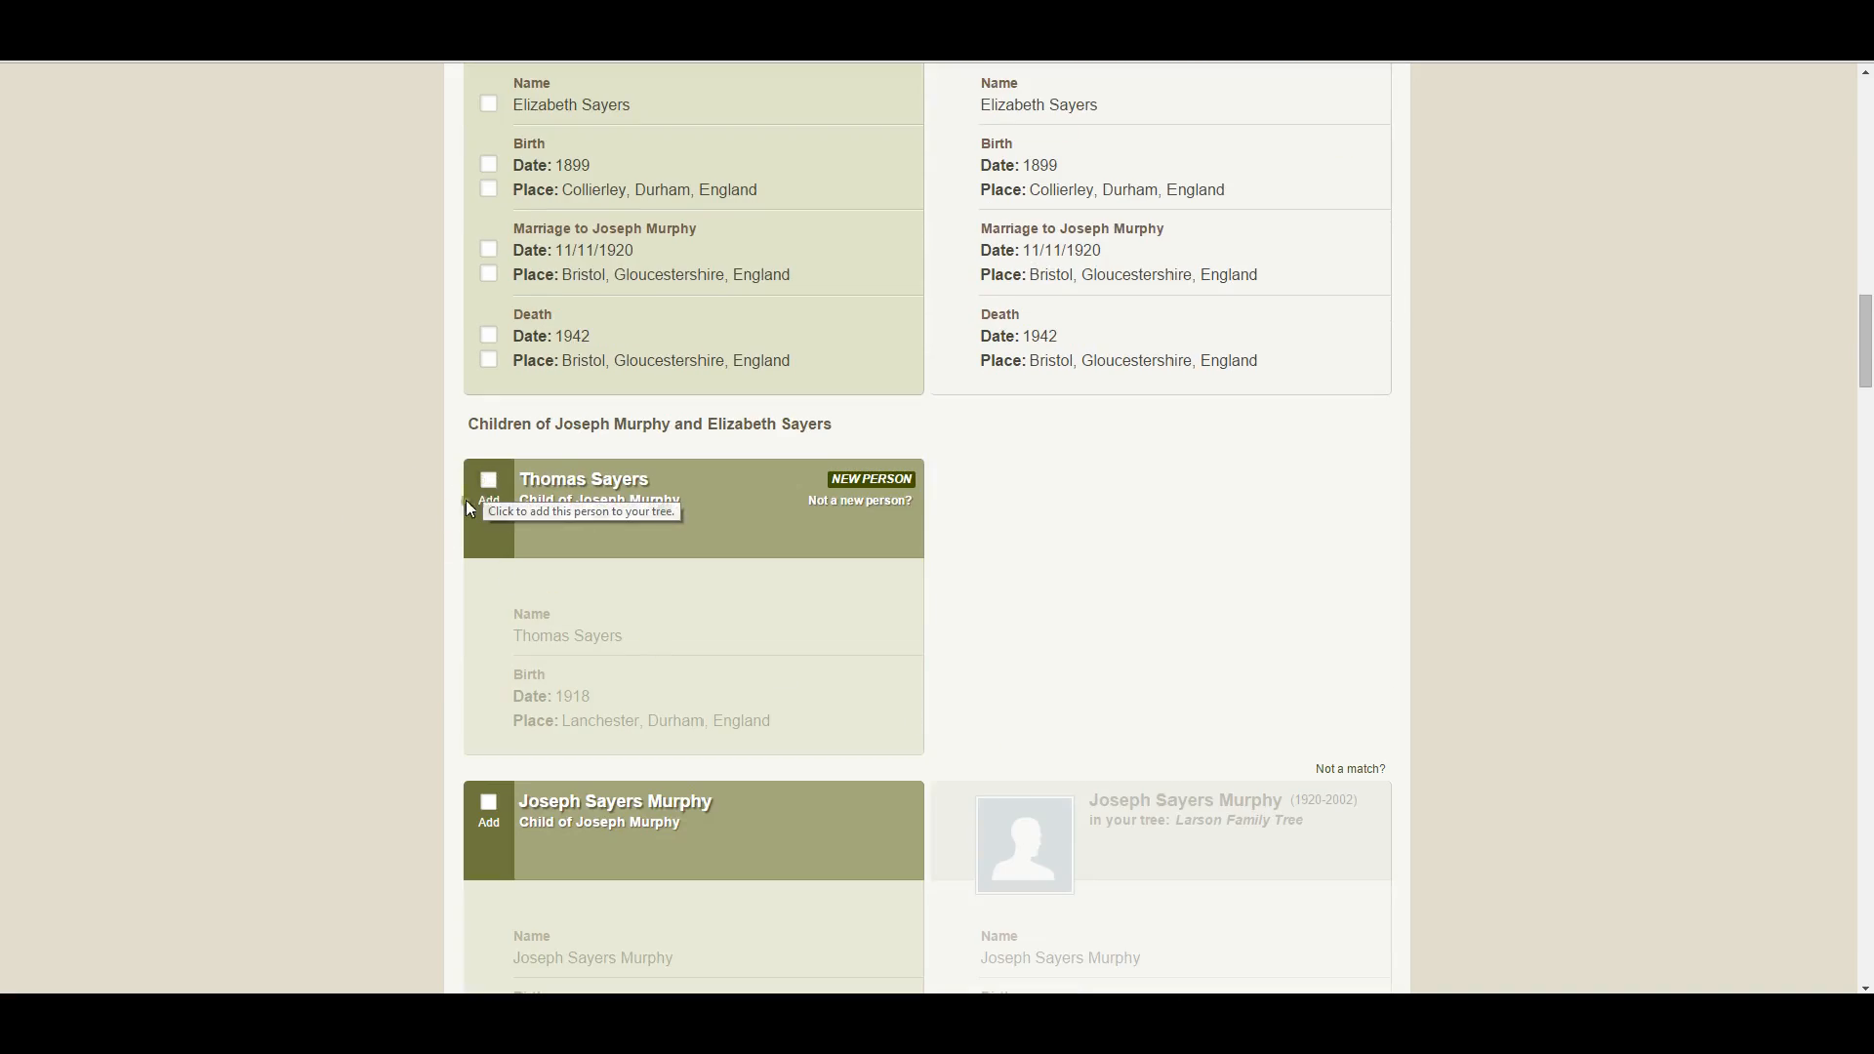
click(488, 482)
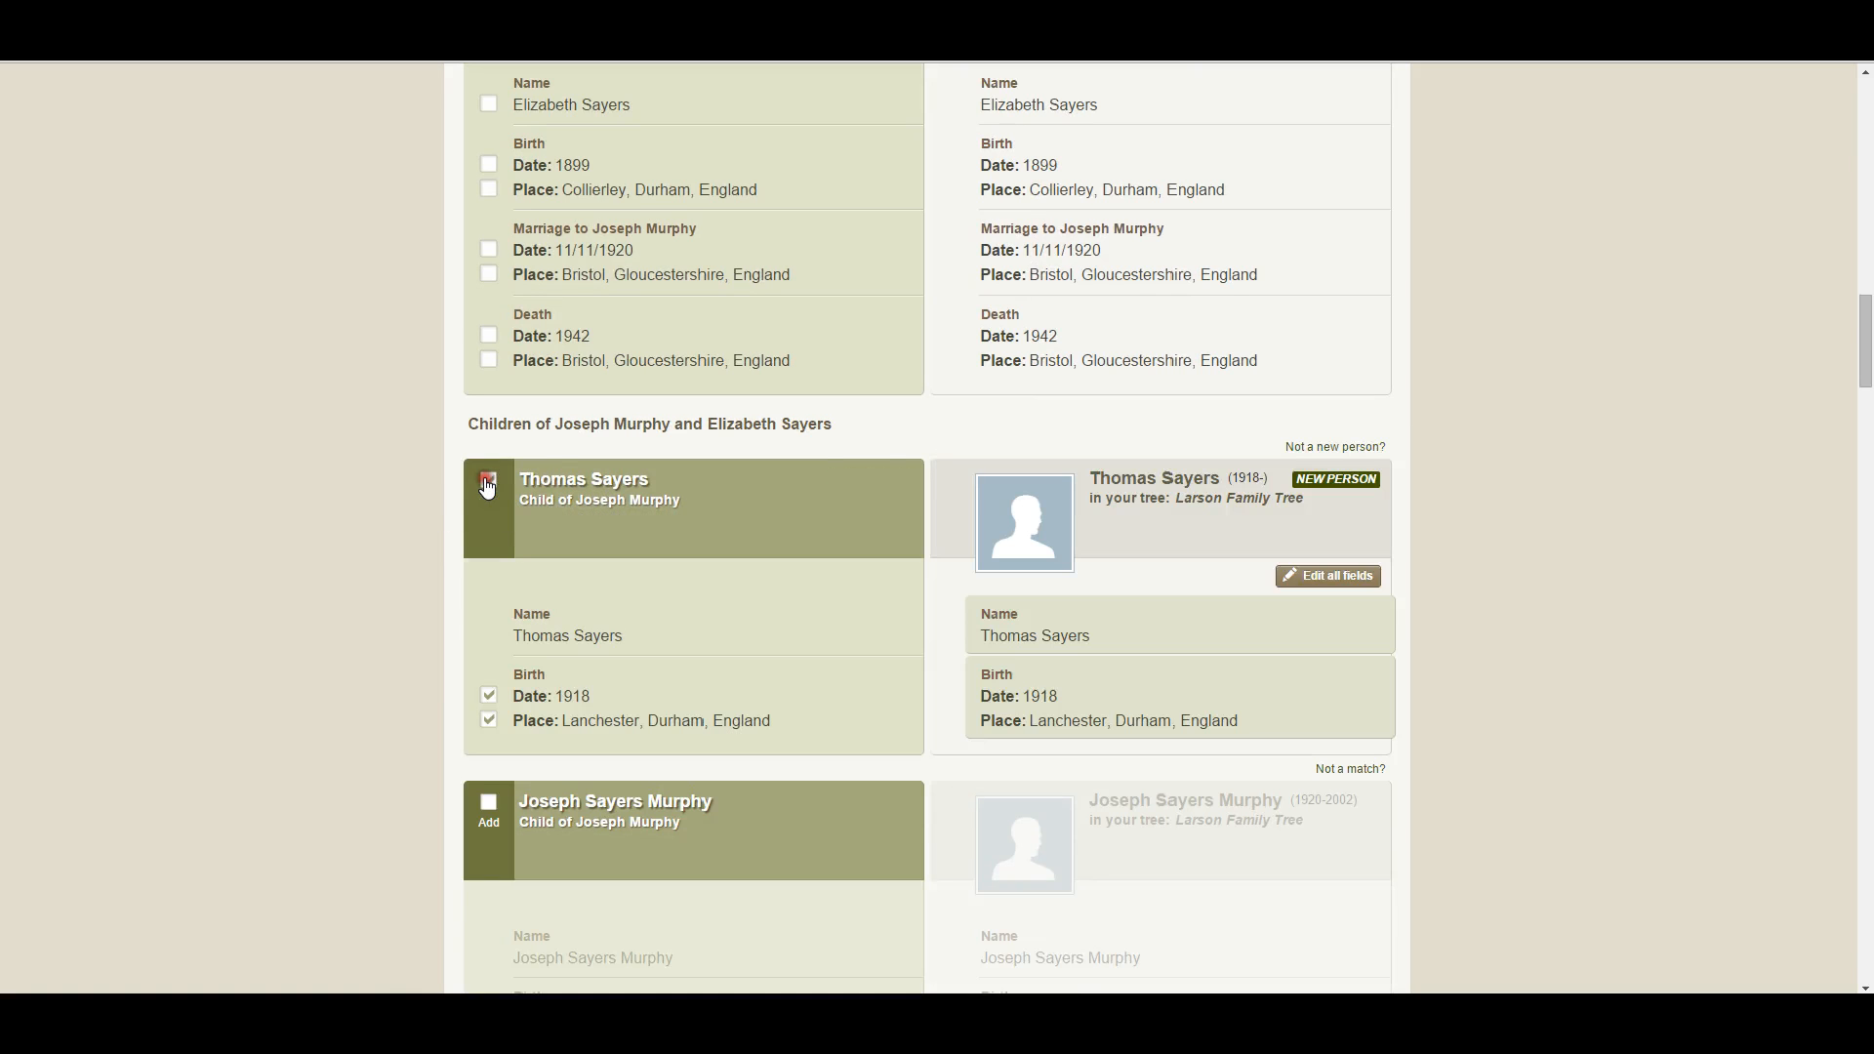
scroll(488, 488, down, 4)
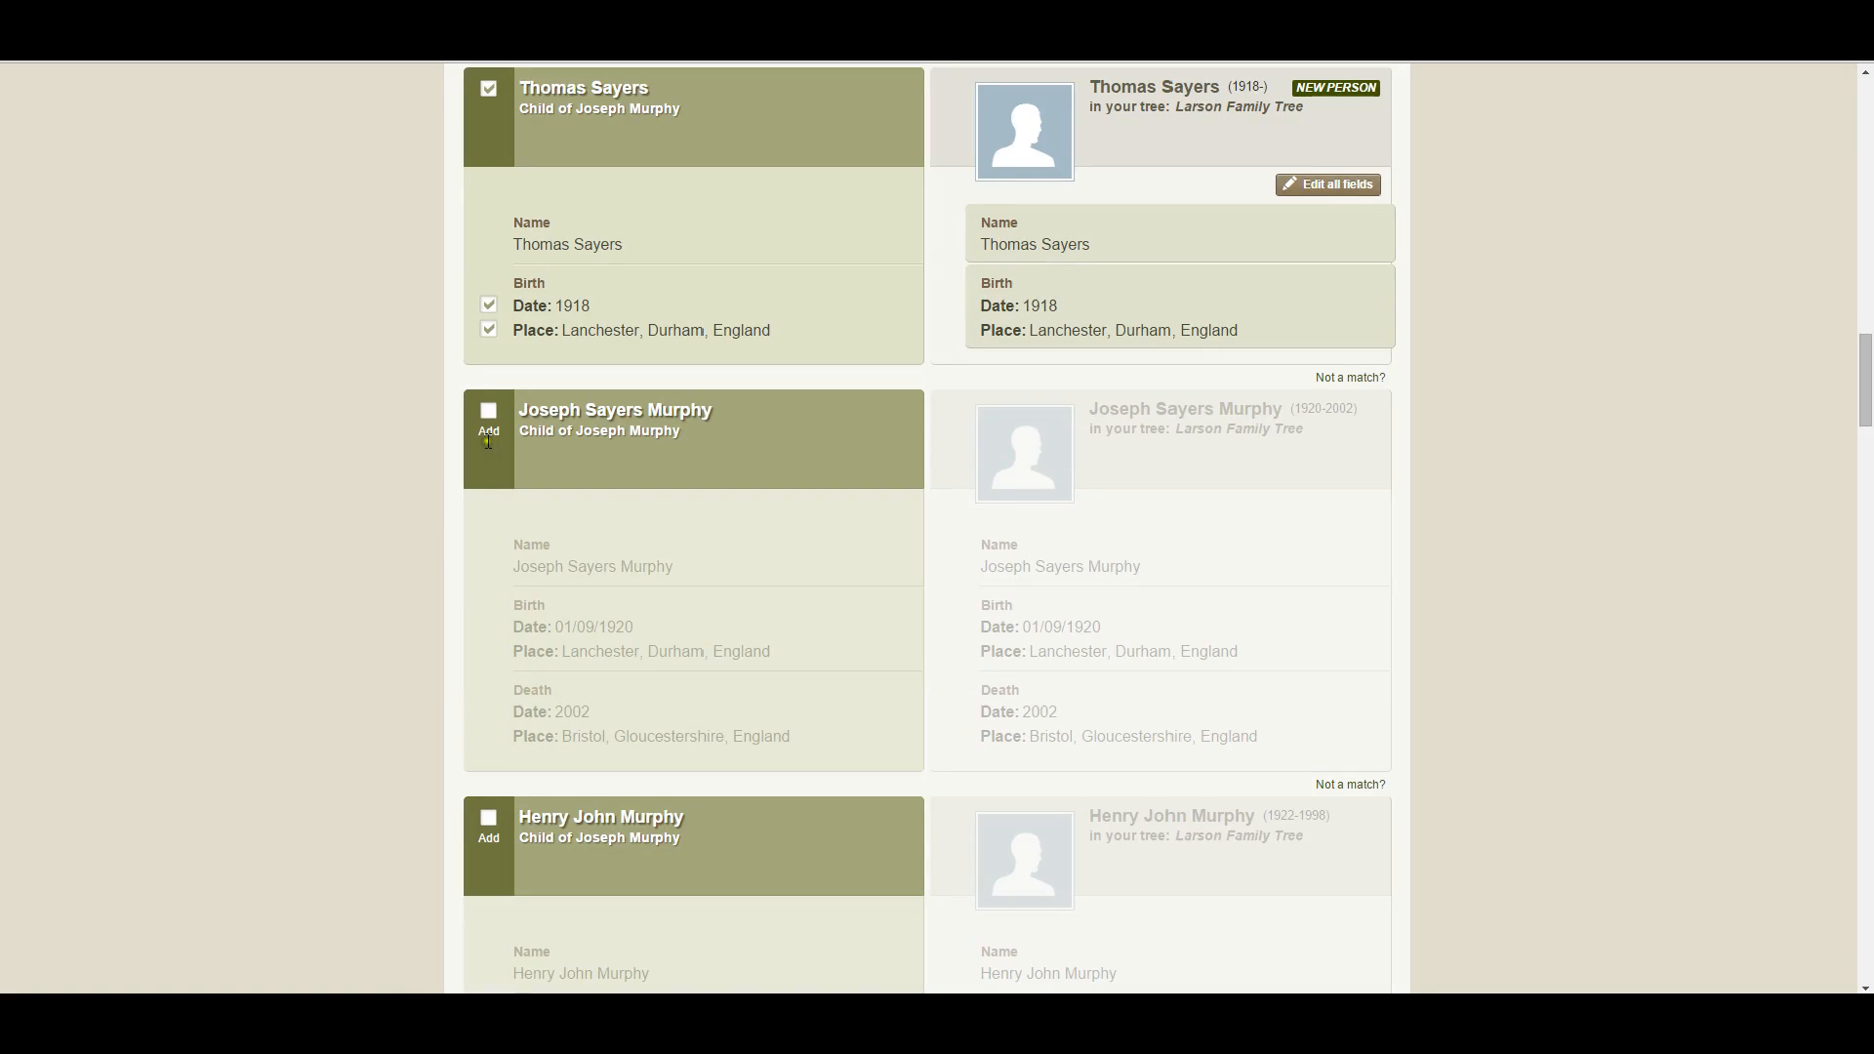
click(488, 410)
scroll(486, 426, down, 2)
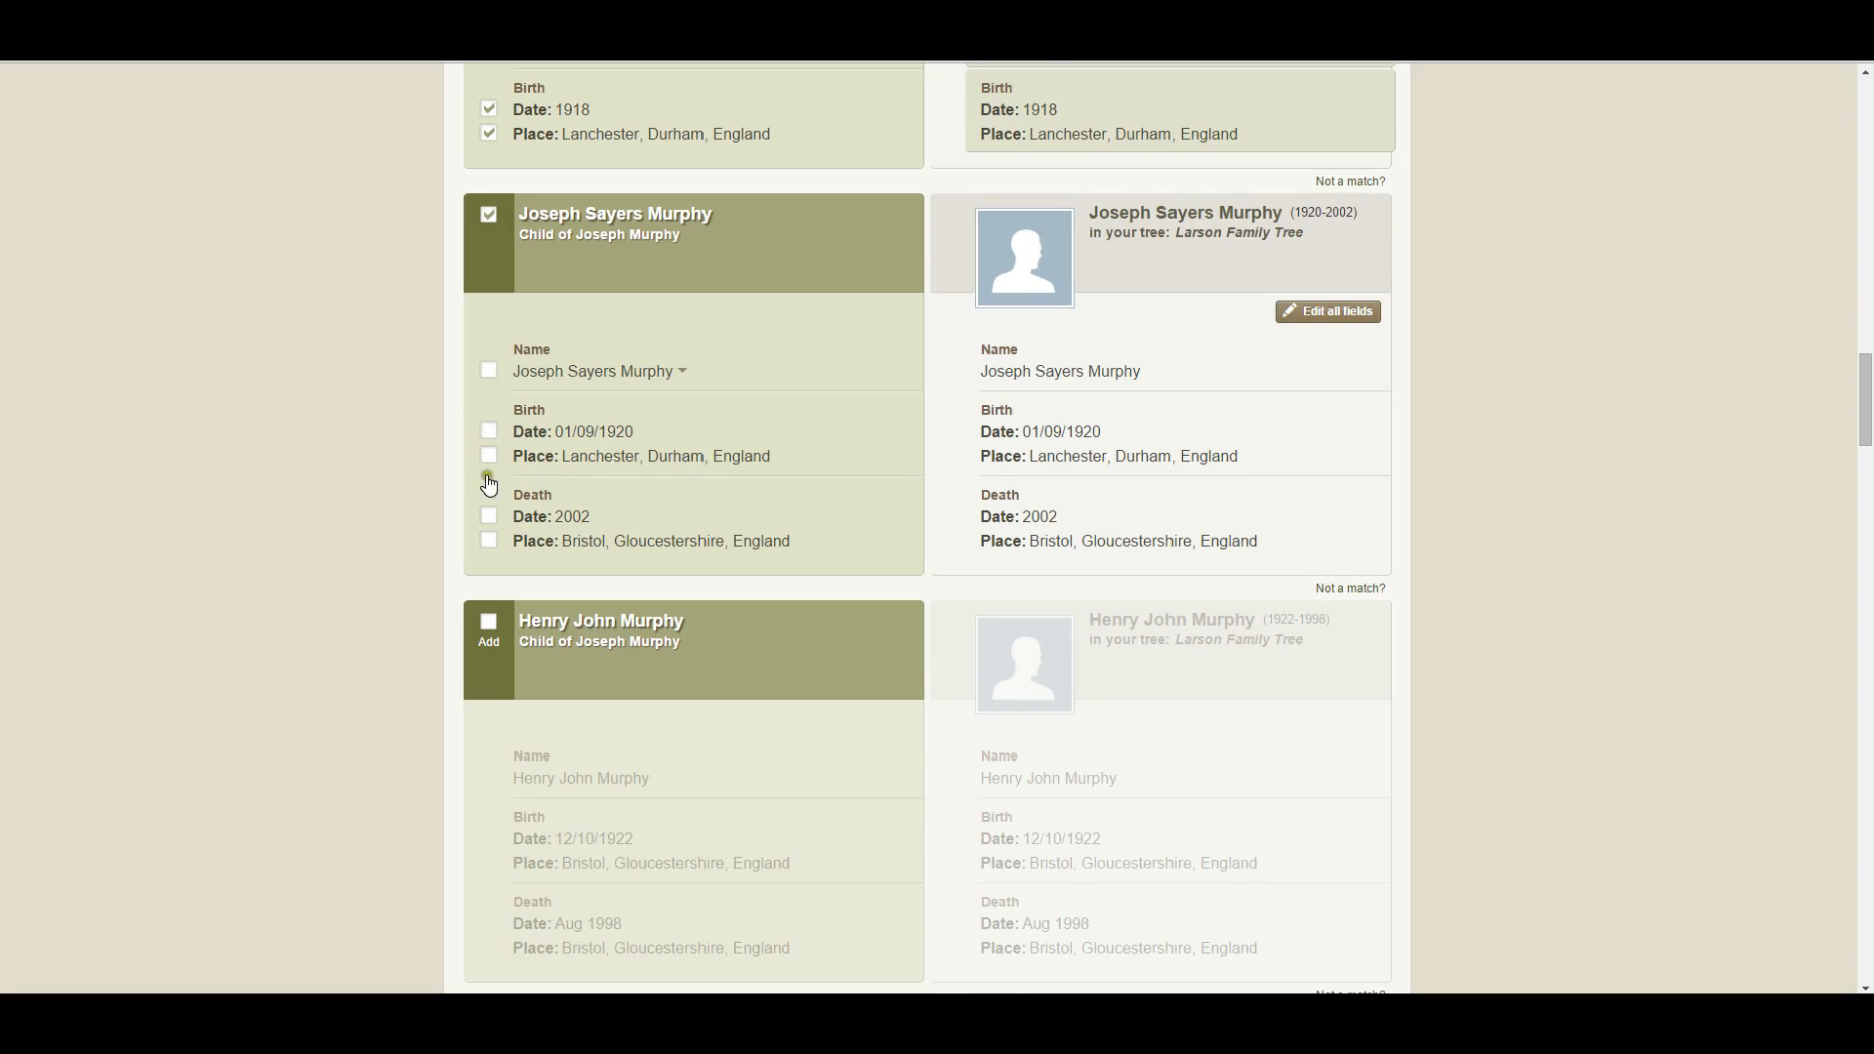
click(486, 621)
scroll(488, 618, down, 5)
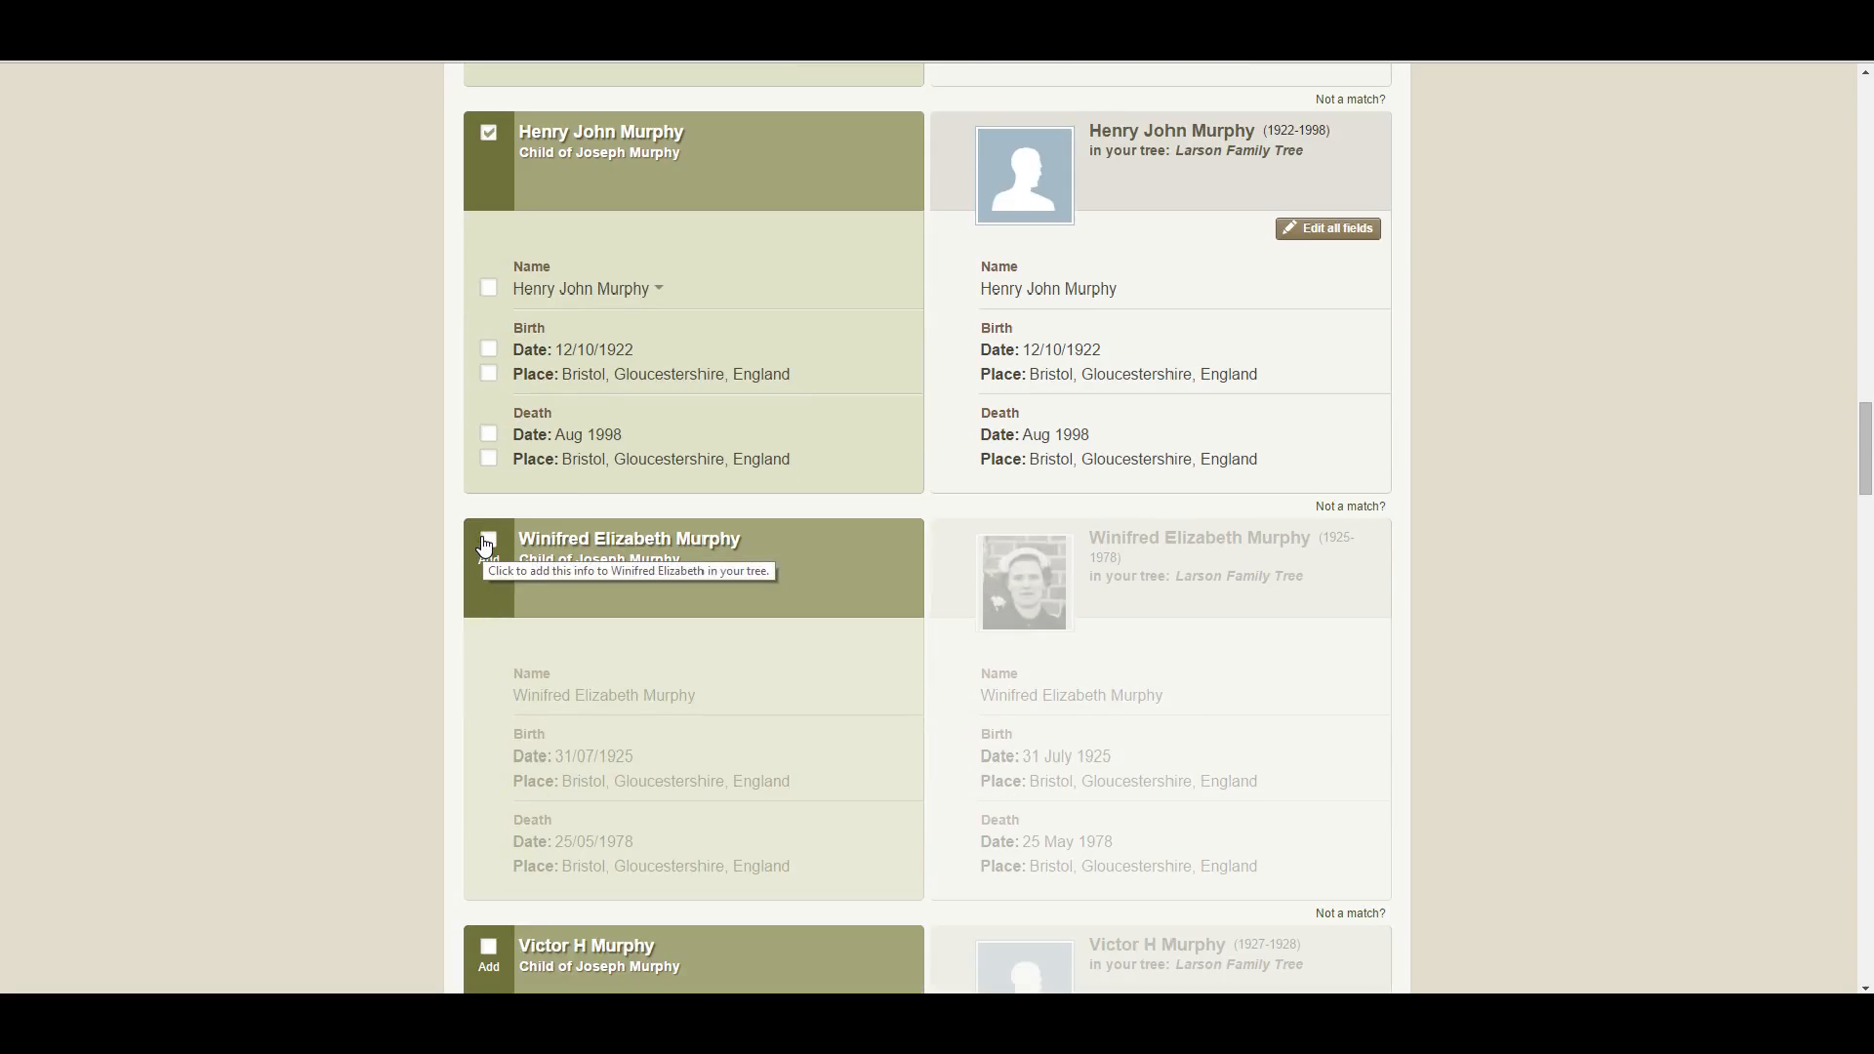
click(487, 542)
scroll(485, 547, down, 5)
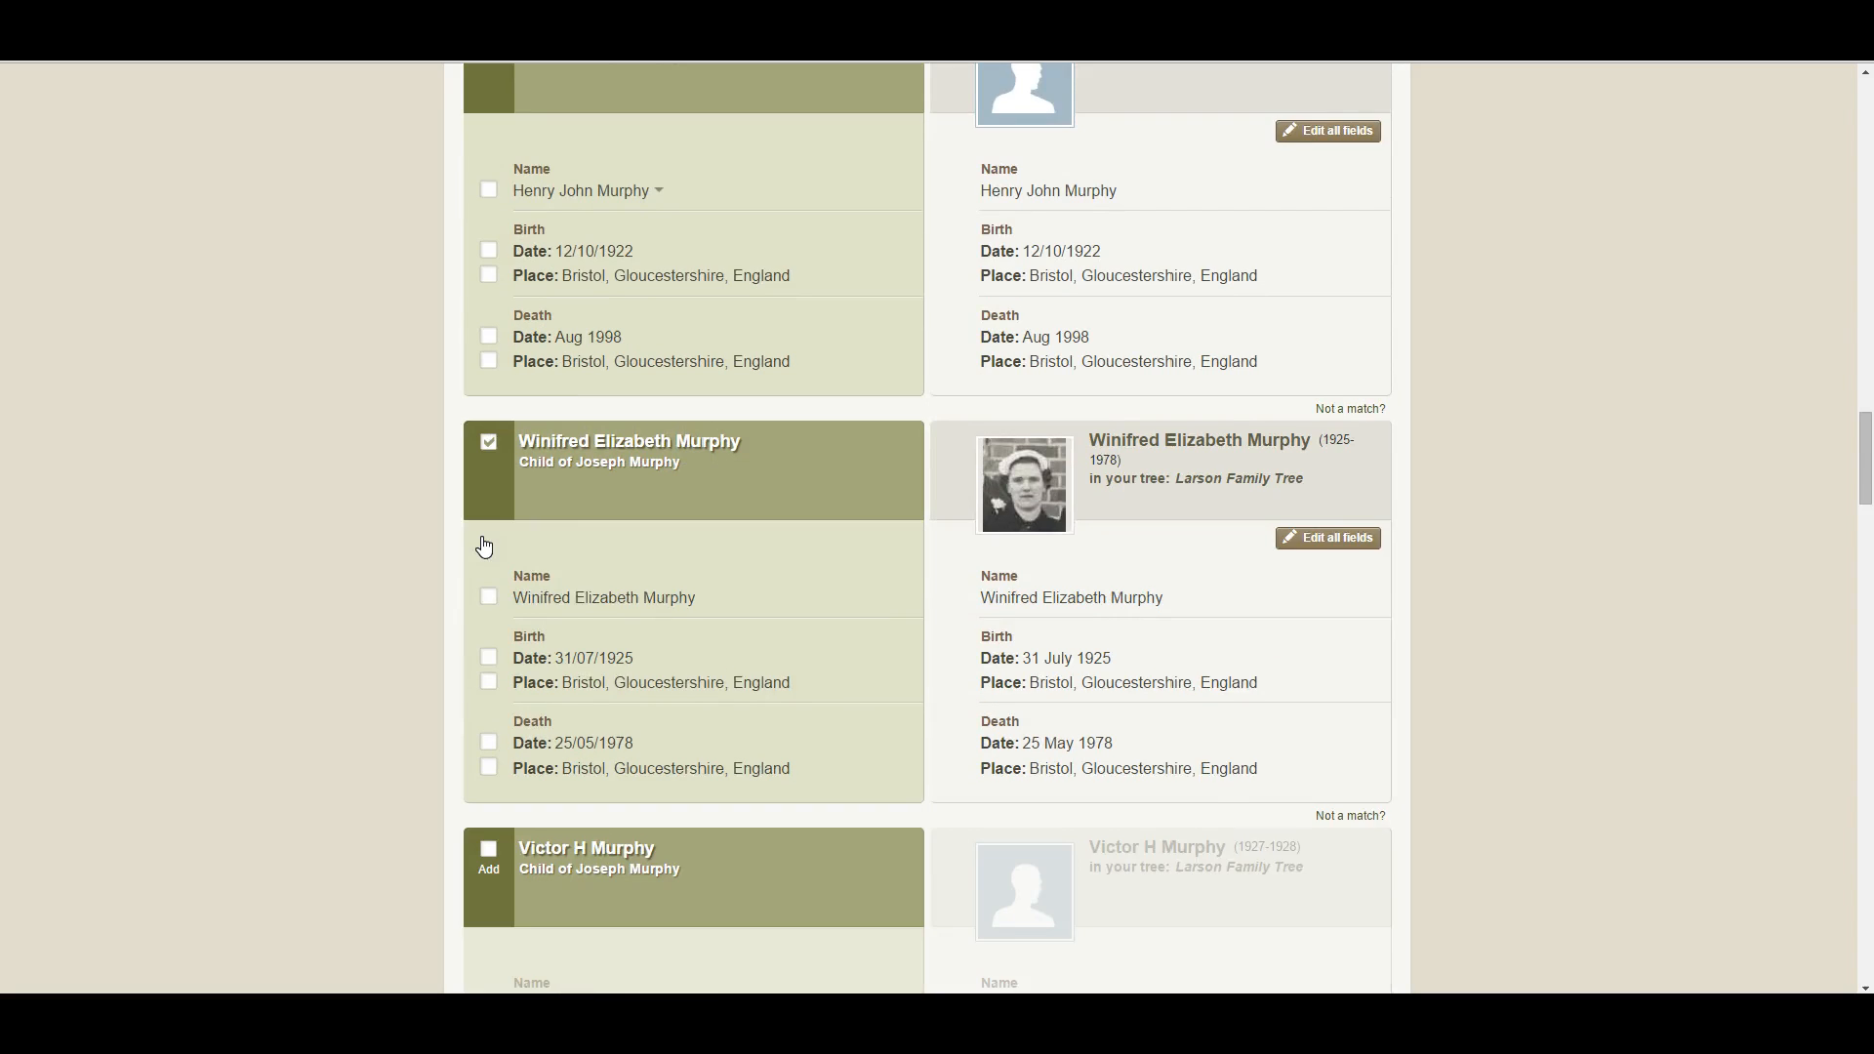
click(489, 459)
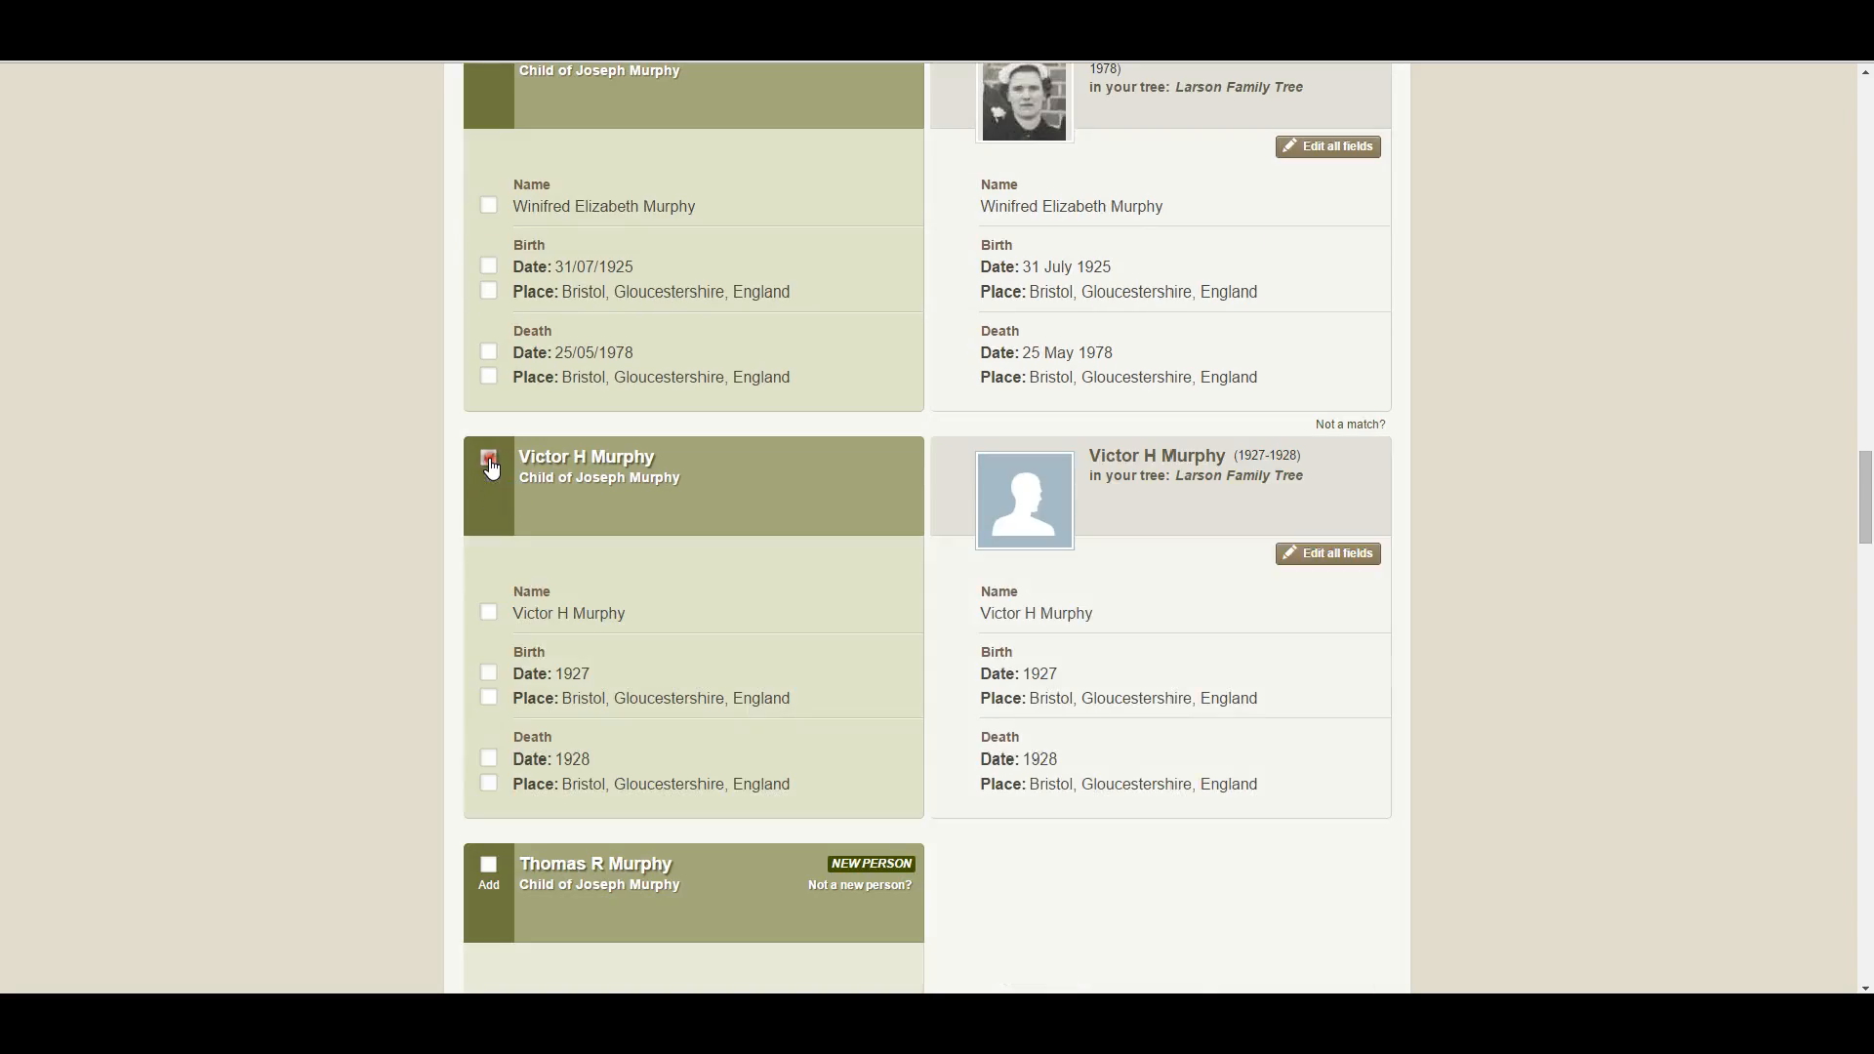
scroll(490, 468, down, 4)
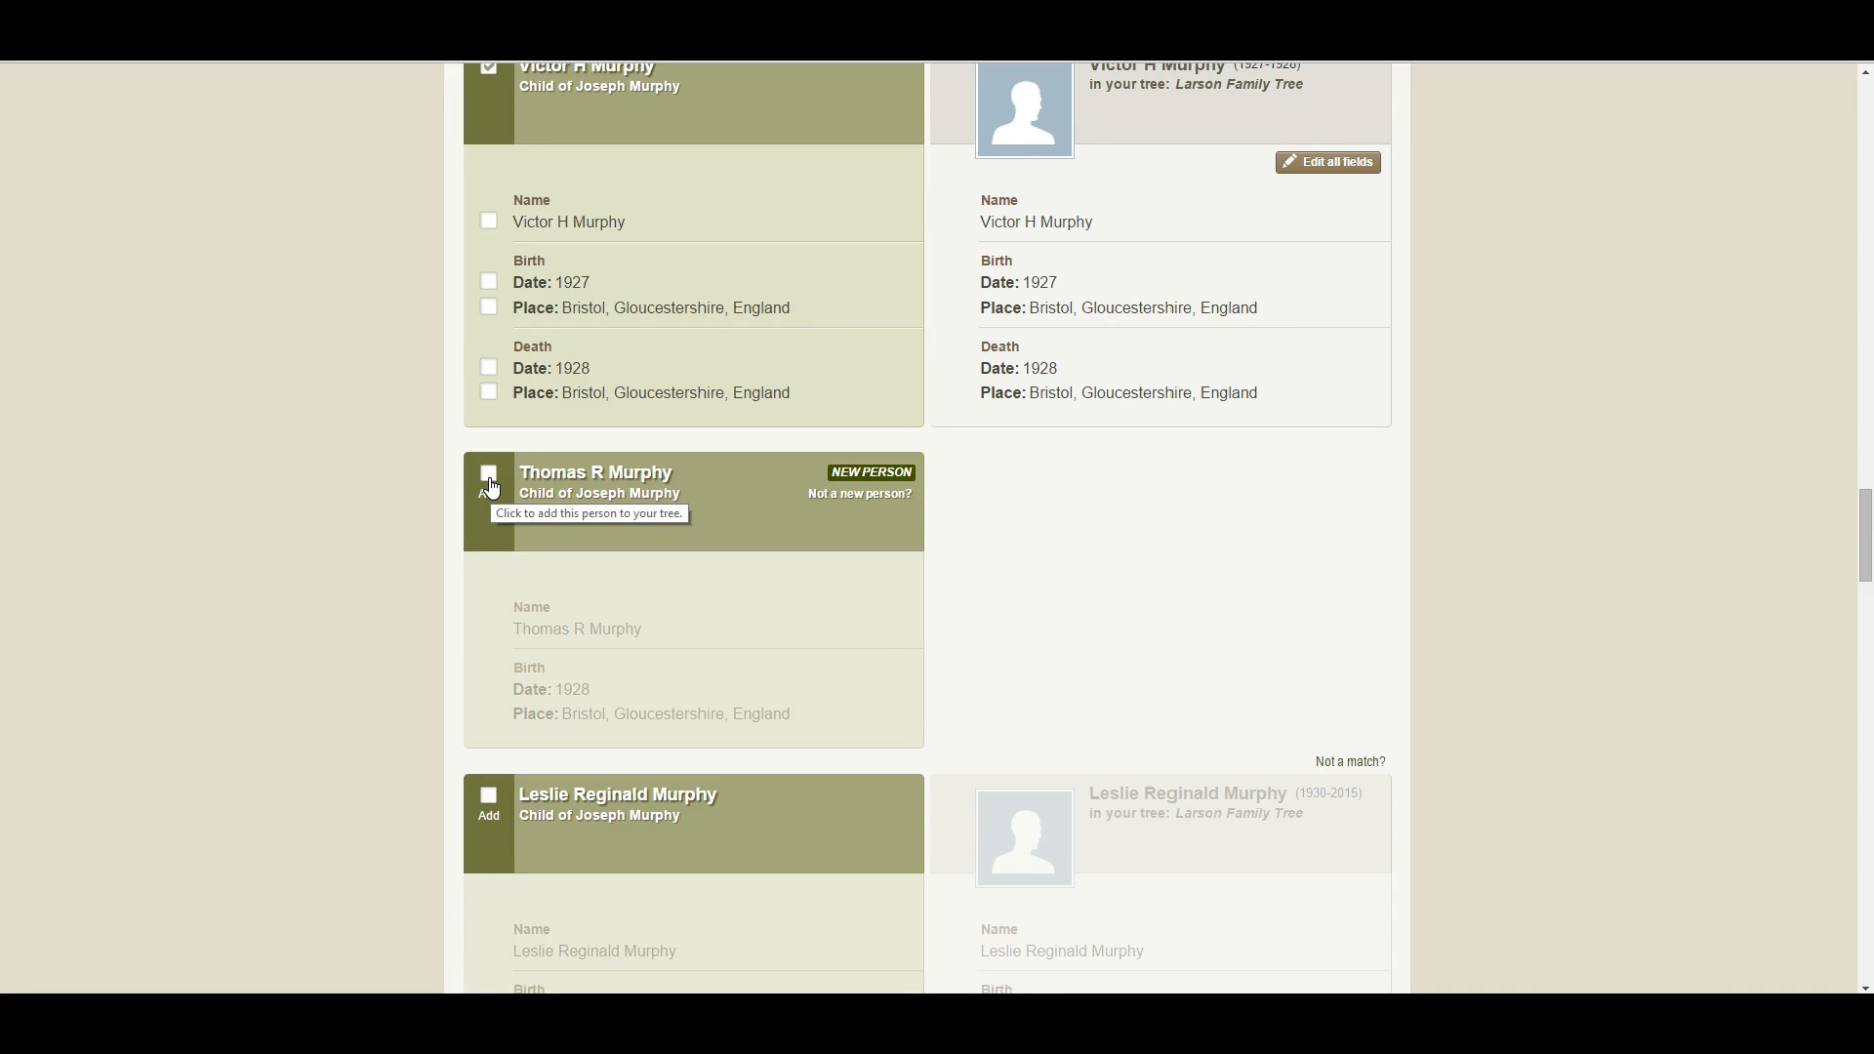
click(489, 476)
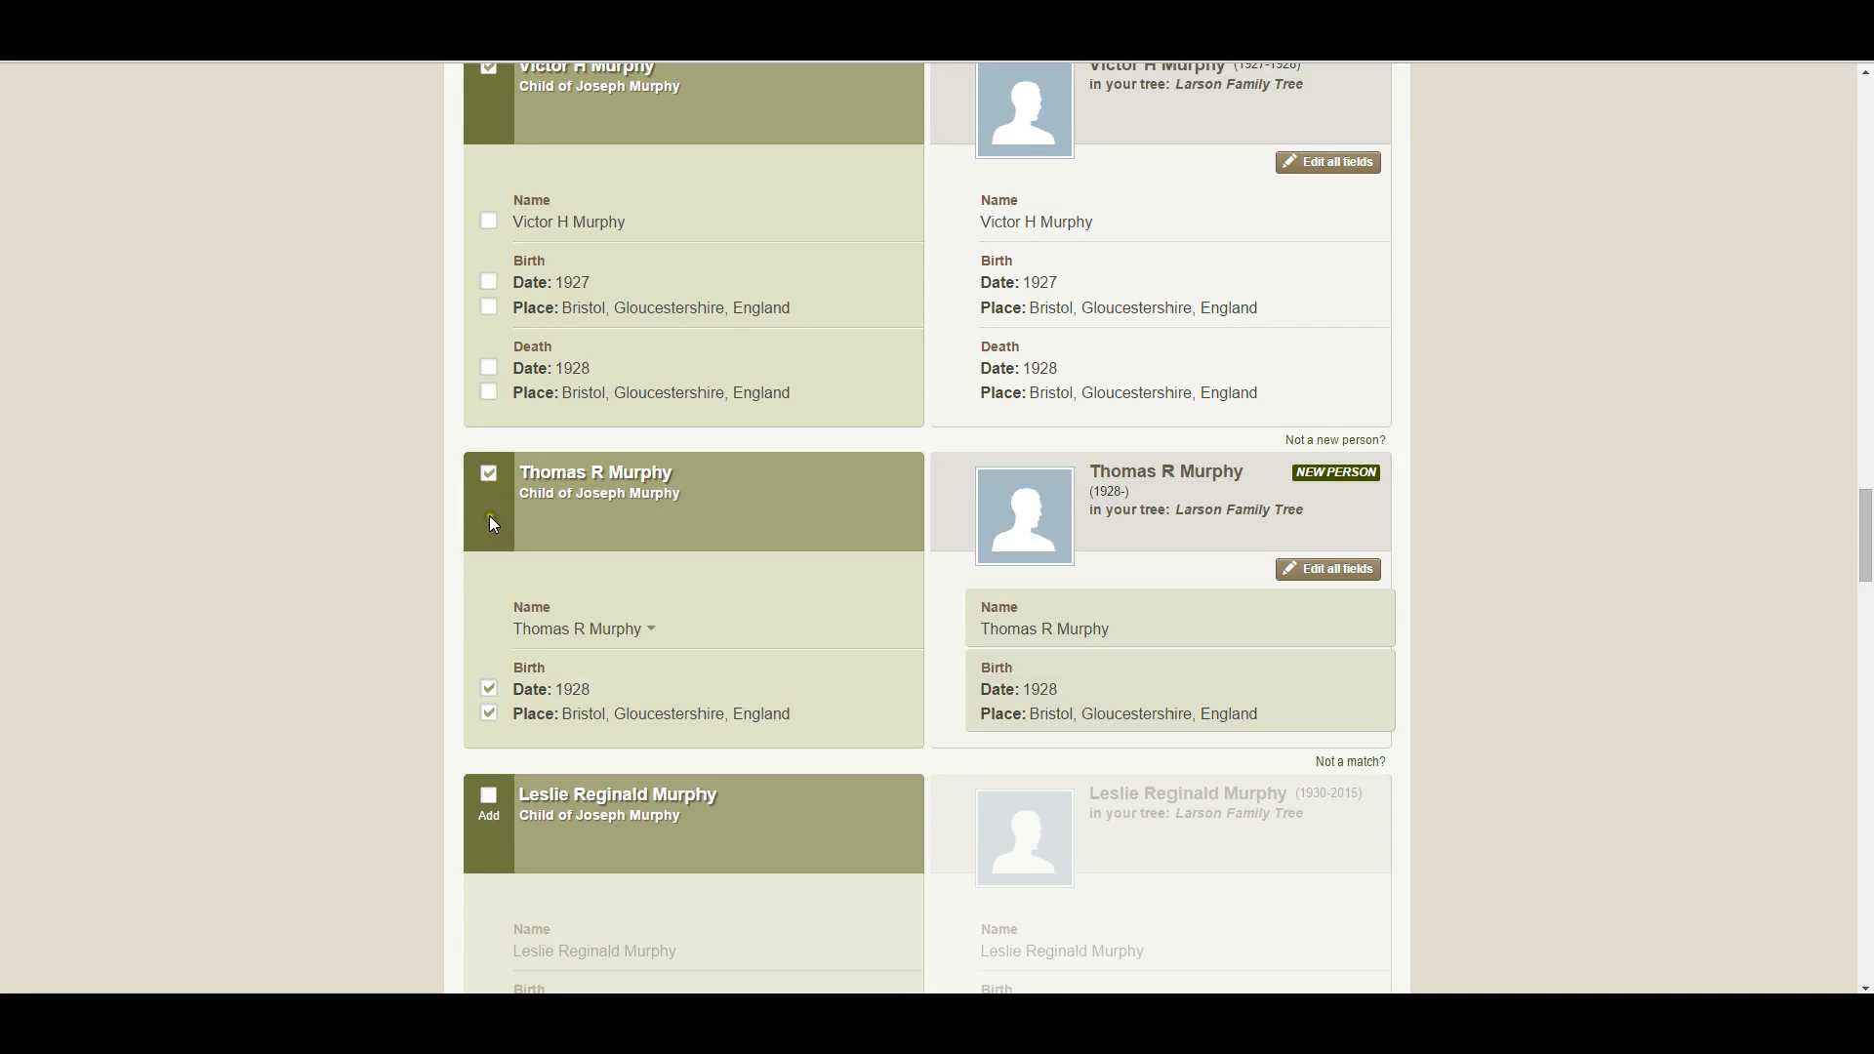
Recheck the selected children and include the last two sons of the first marriage.
scroll(517, 585, up, 4)
scroll(517, 578, up, 10)
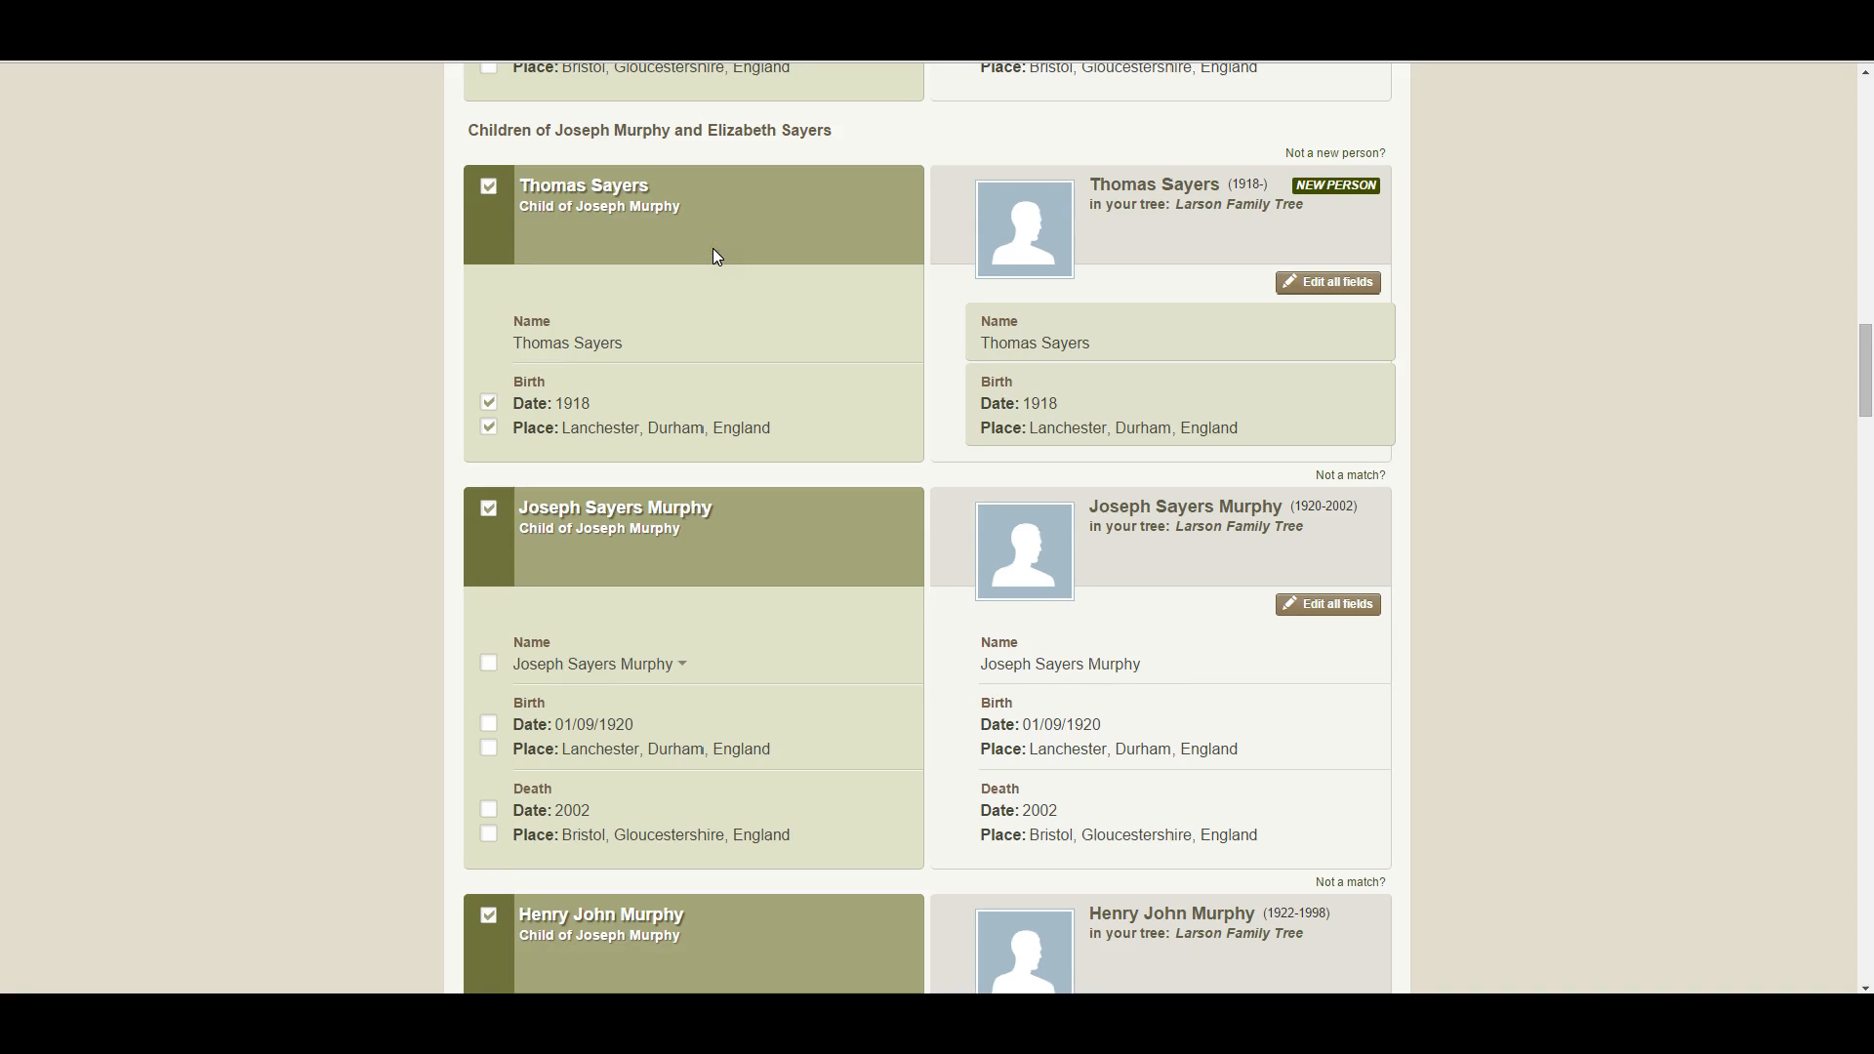
scroll(713, 251, down, 10)
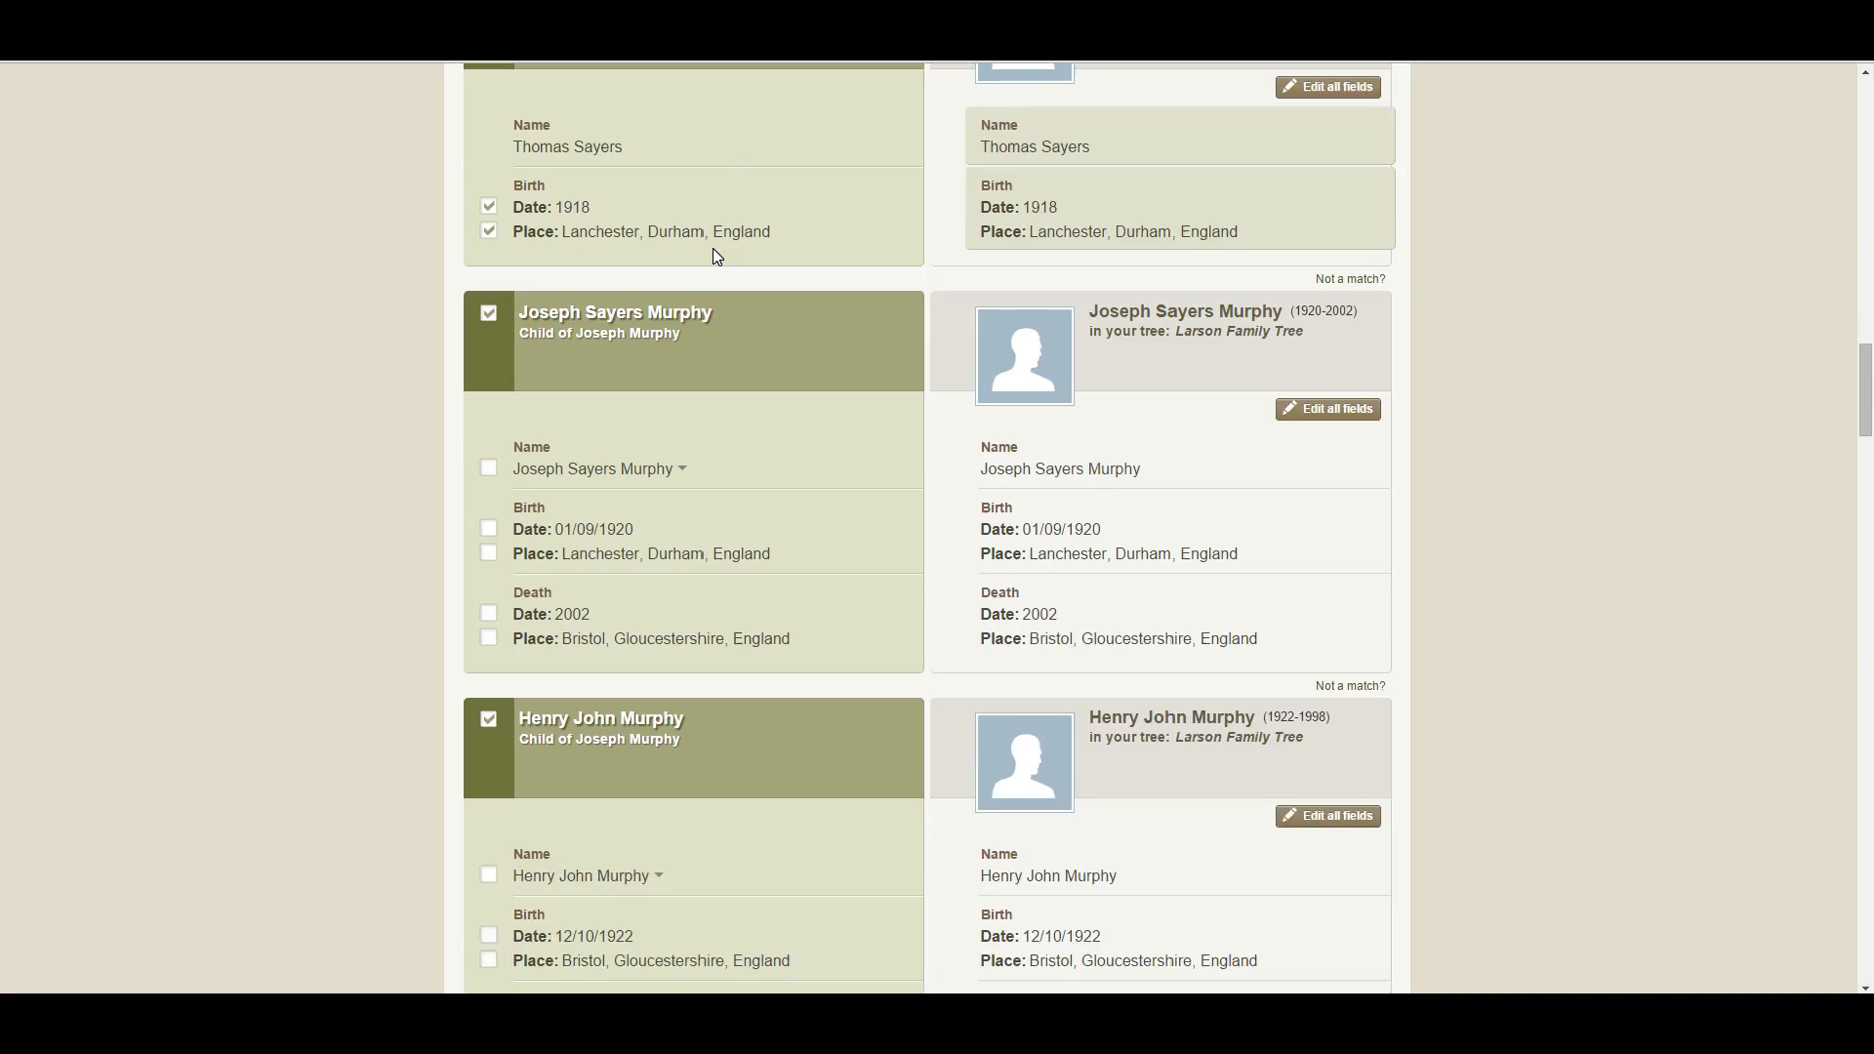
scroll(714, 251, down, 7)
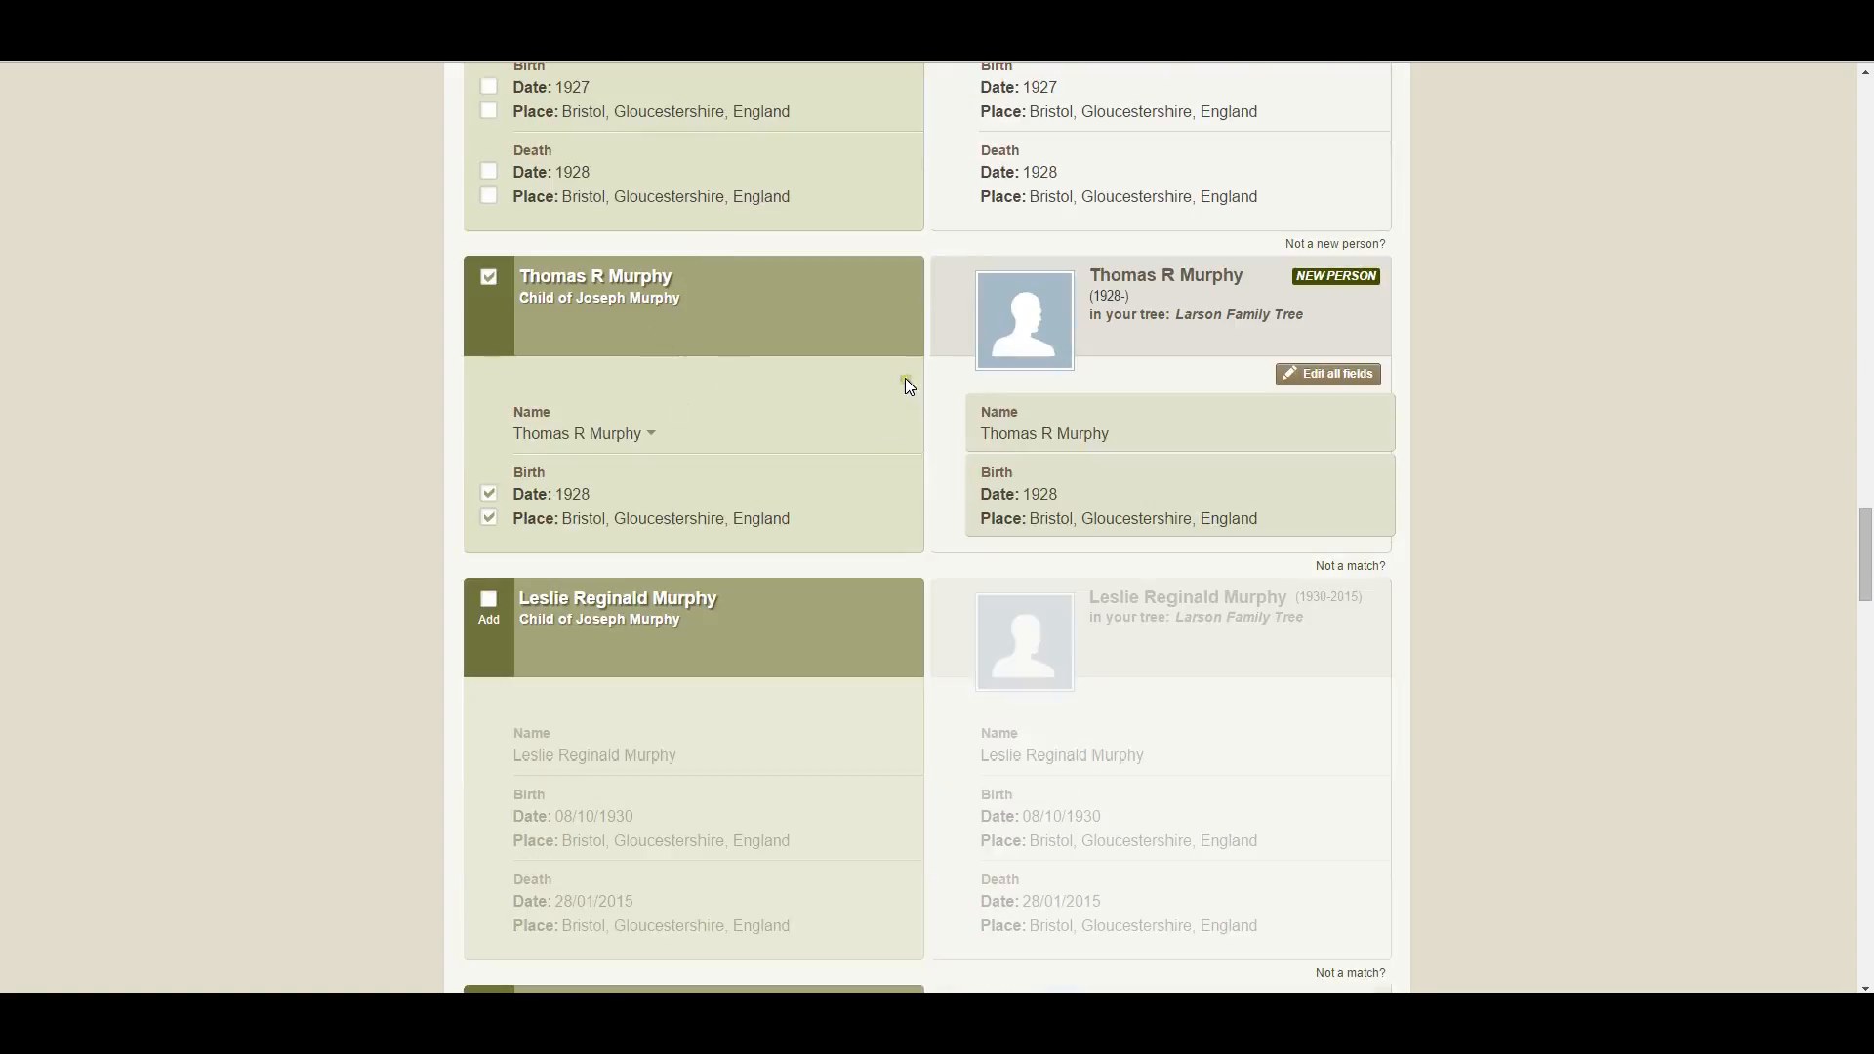
scroll(905, 379, down, 3)
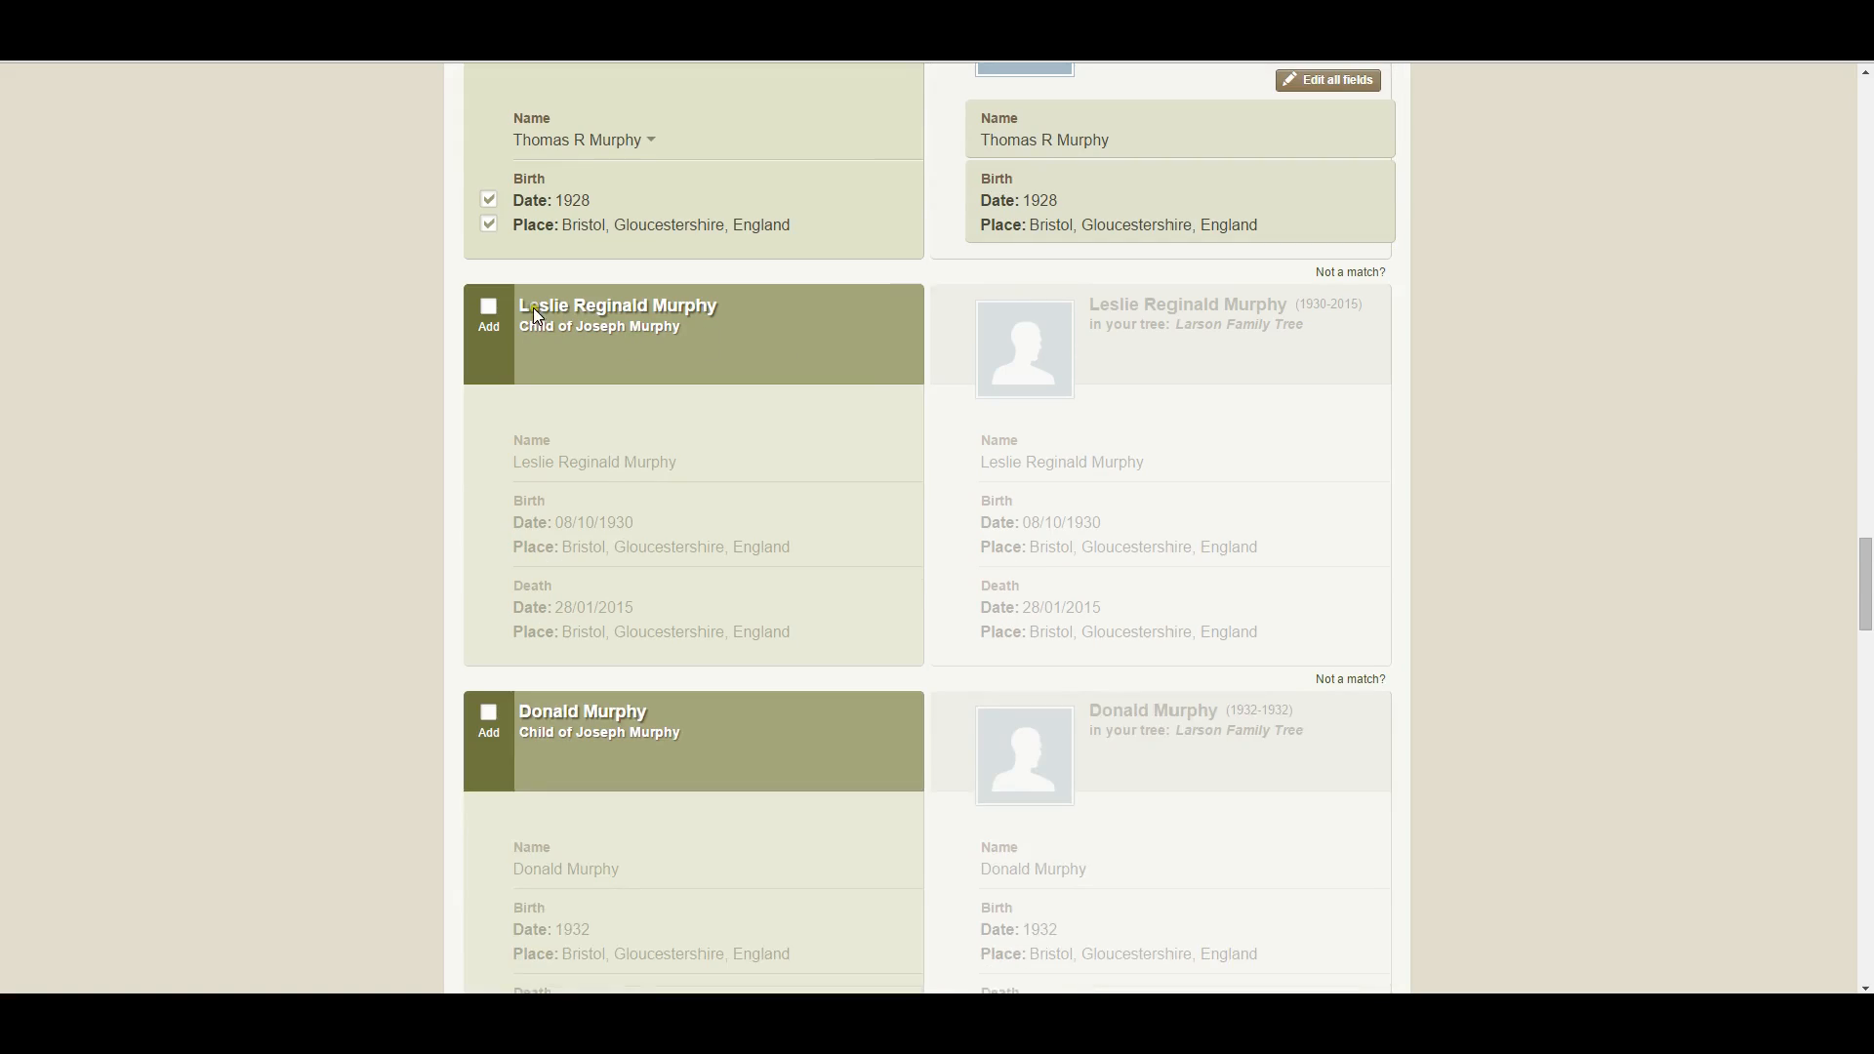
click(488, 306)
scroll(673, 437, down, 2)
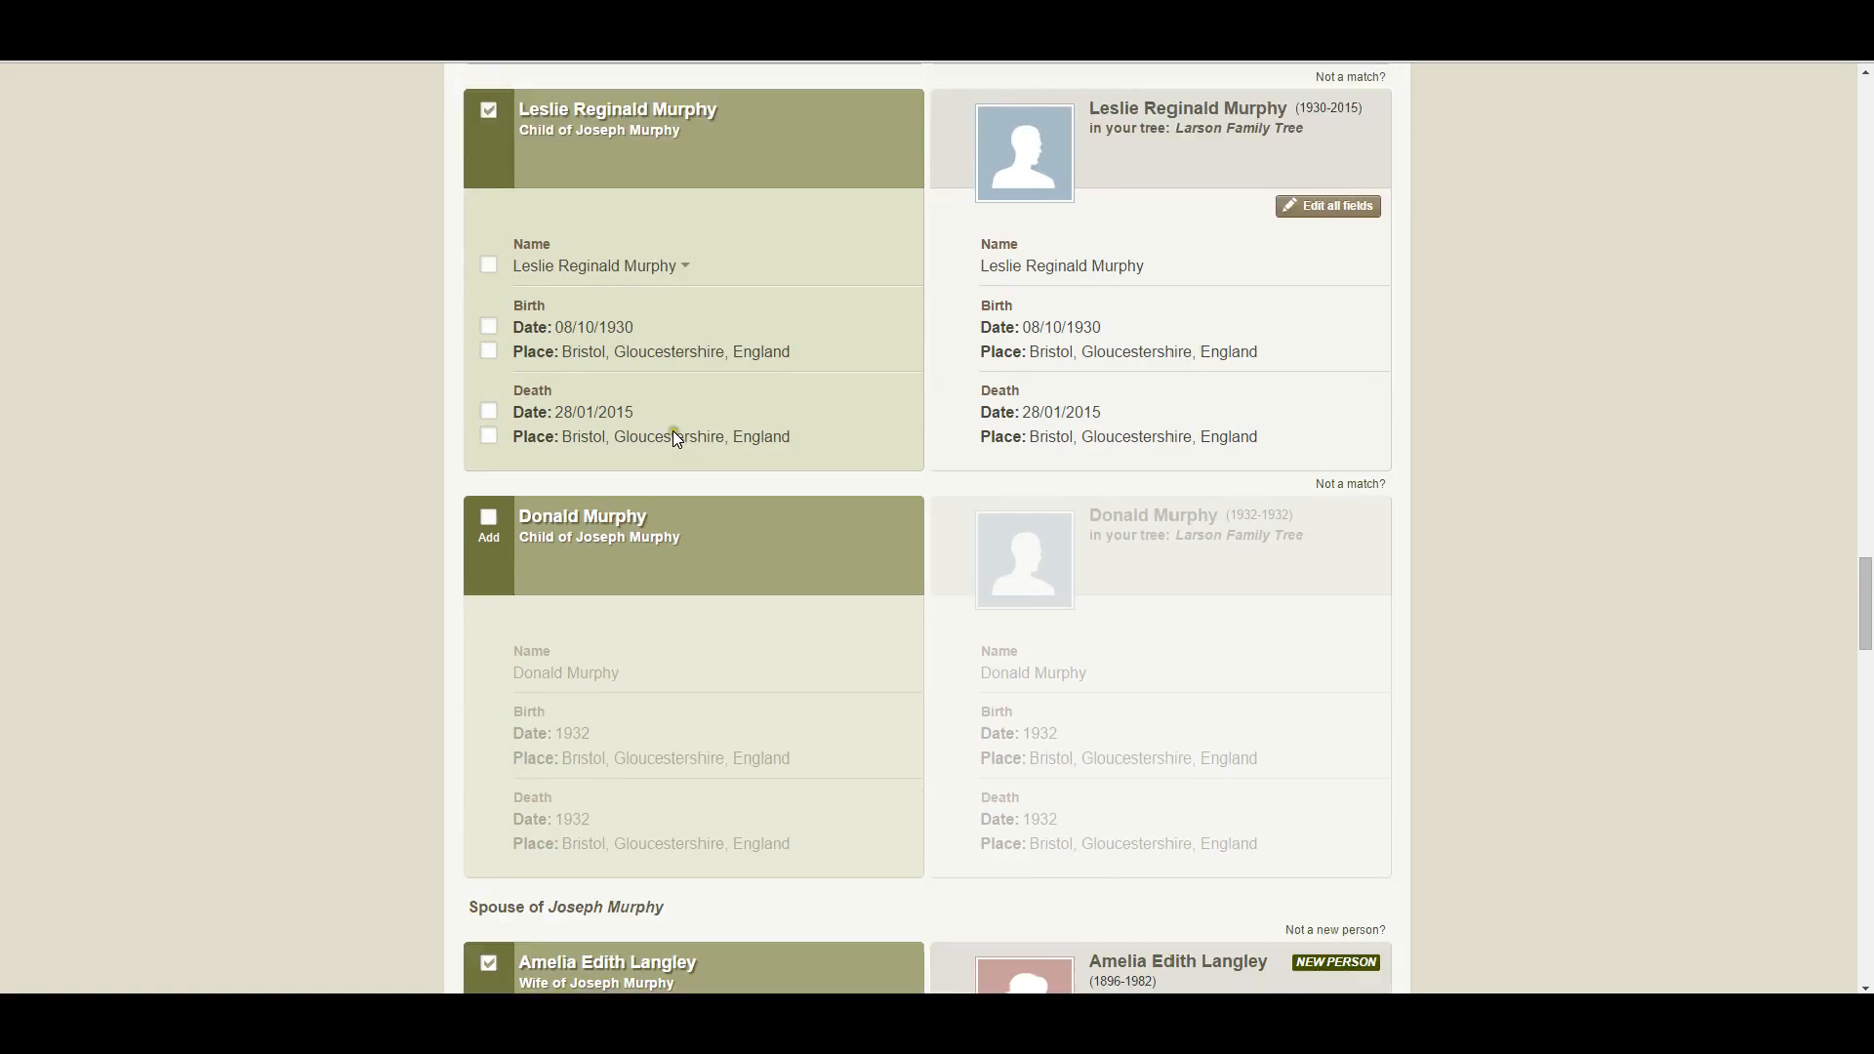
scroll(673, 436, down, 1)
click(490, 423)
Check the second wife's details and include the father's first three siblings as new people.
scroll(493, 430, down, 4)
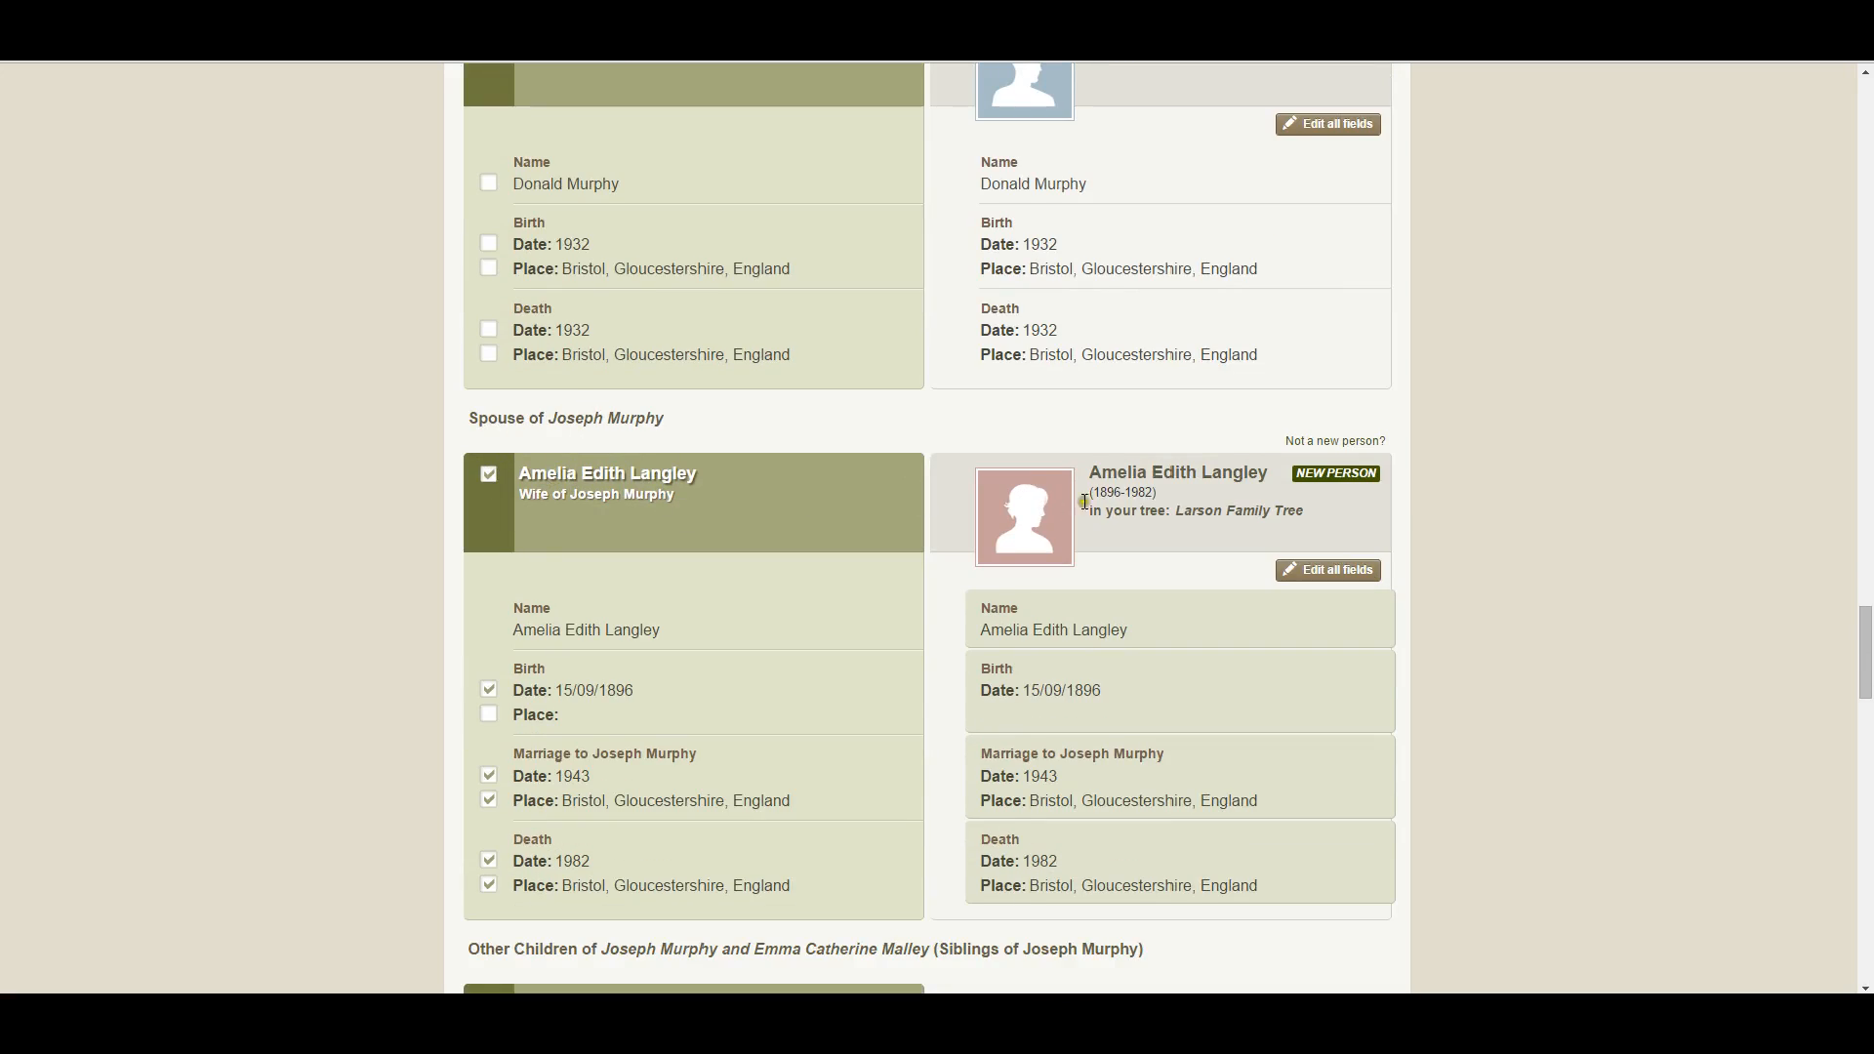
scroll(1213, 512, down, 1)
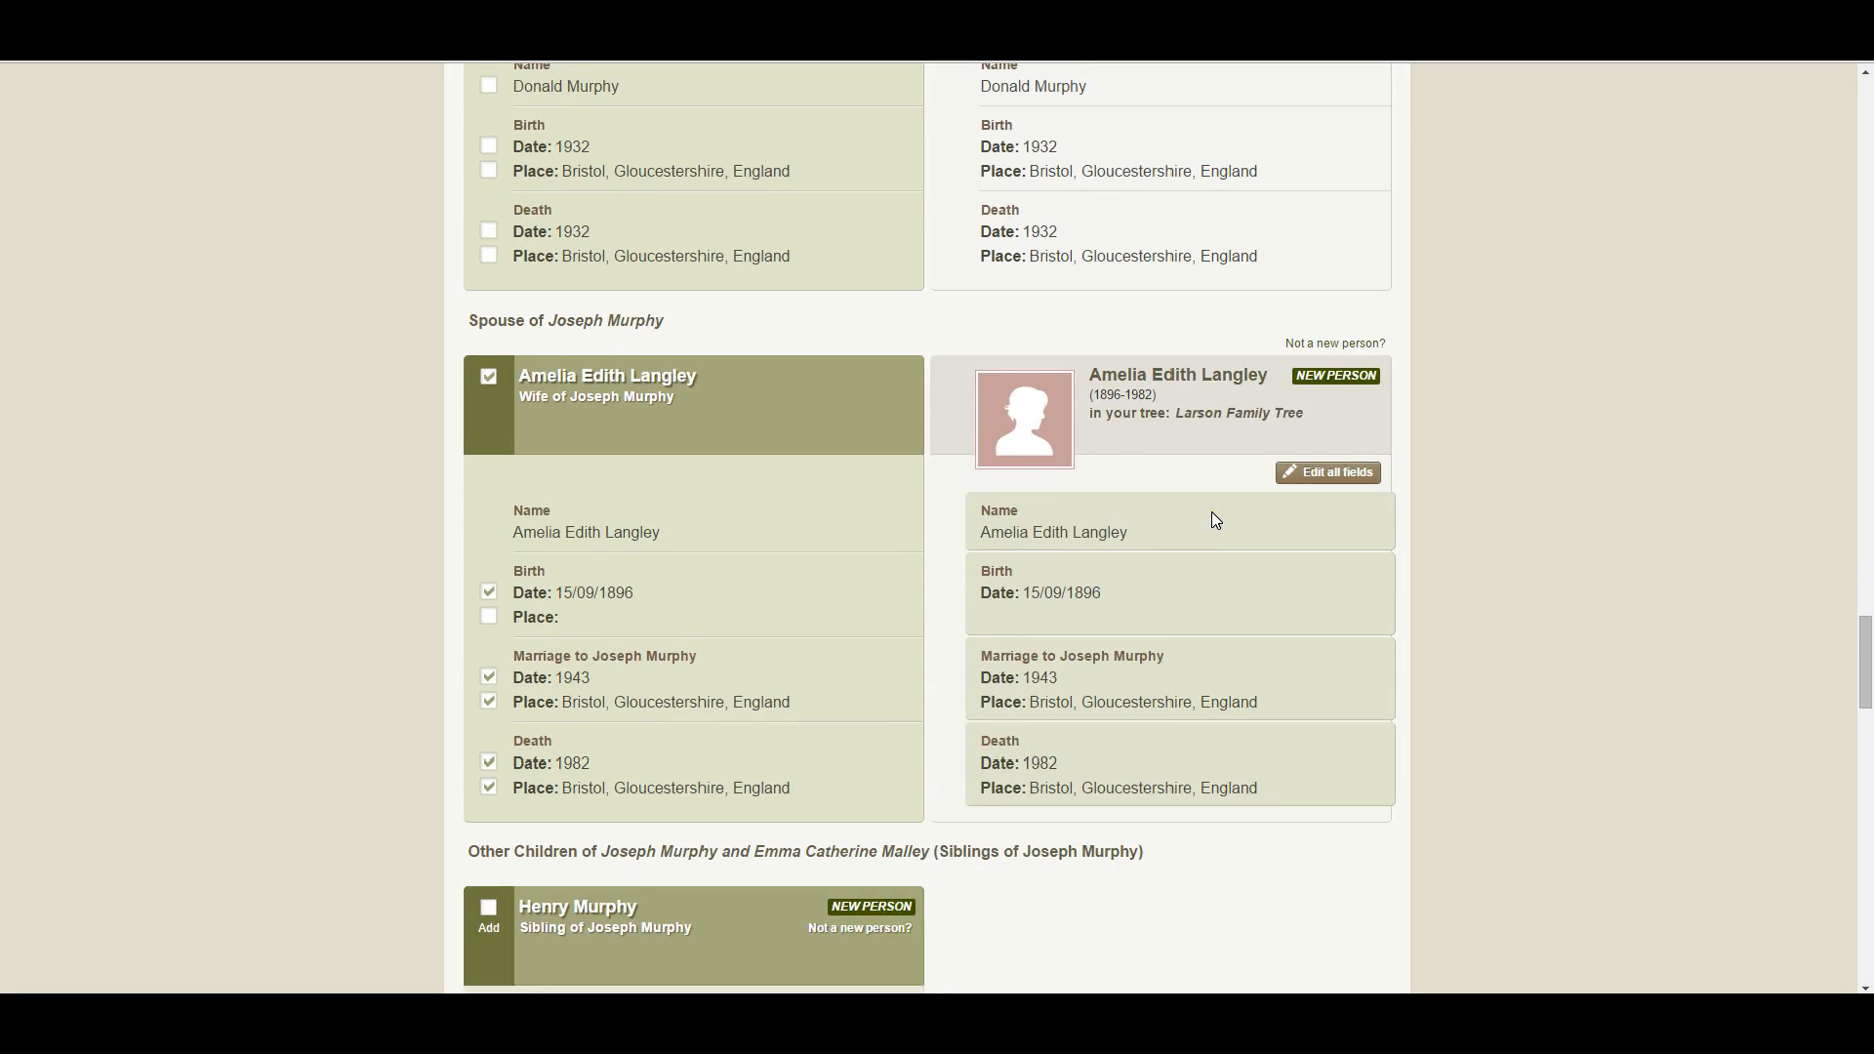
scroll(1210, 511, down, 4)
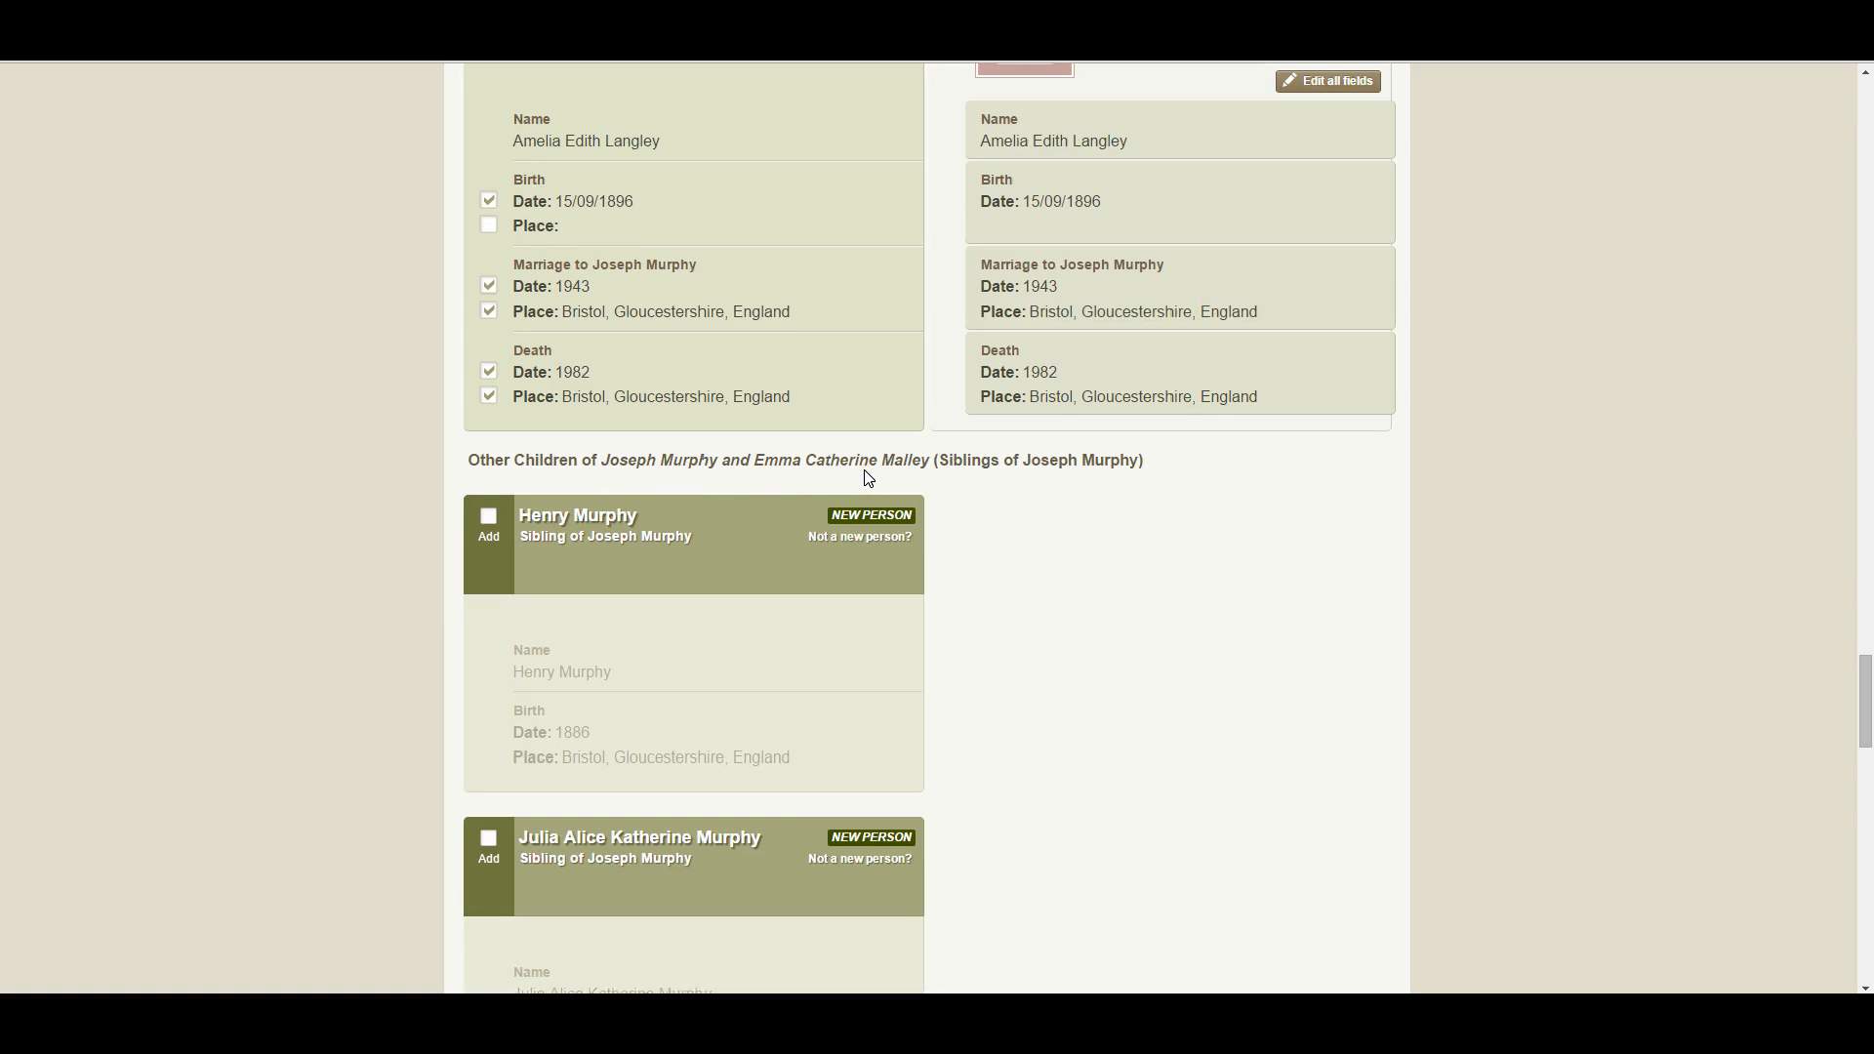
click(488, 515)
scroll(492, 527, down, 2)
click(488, 544)
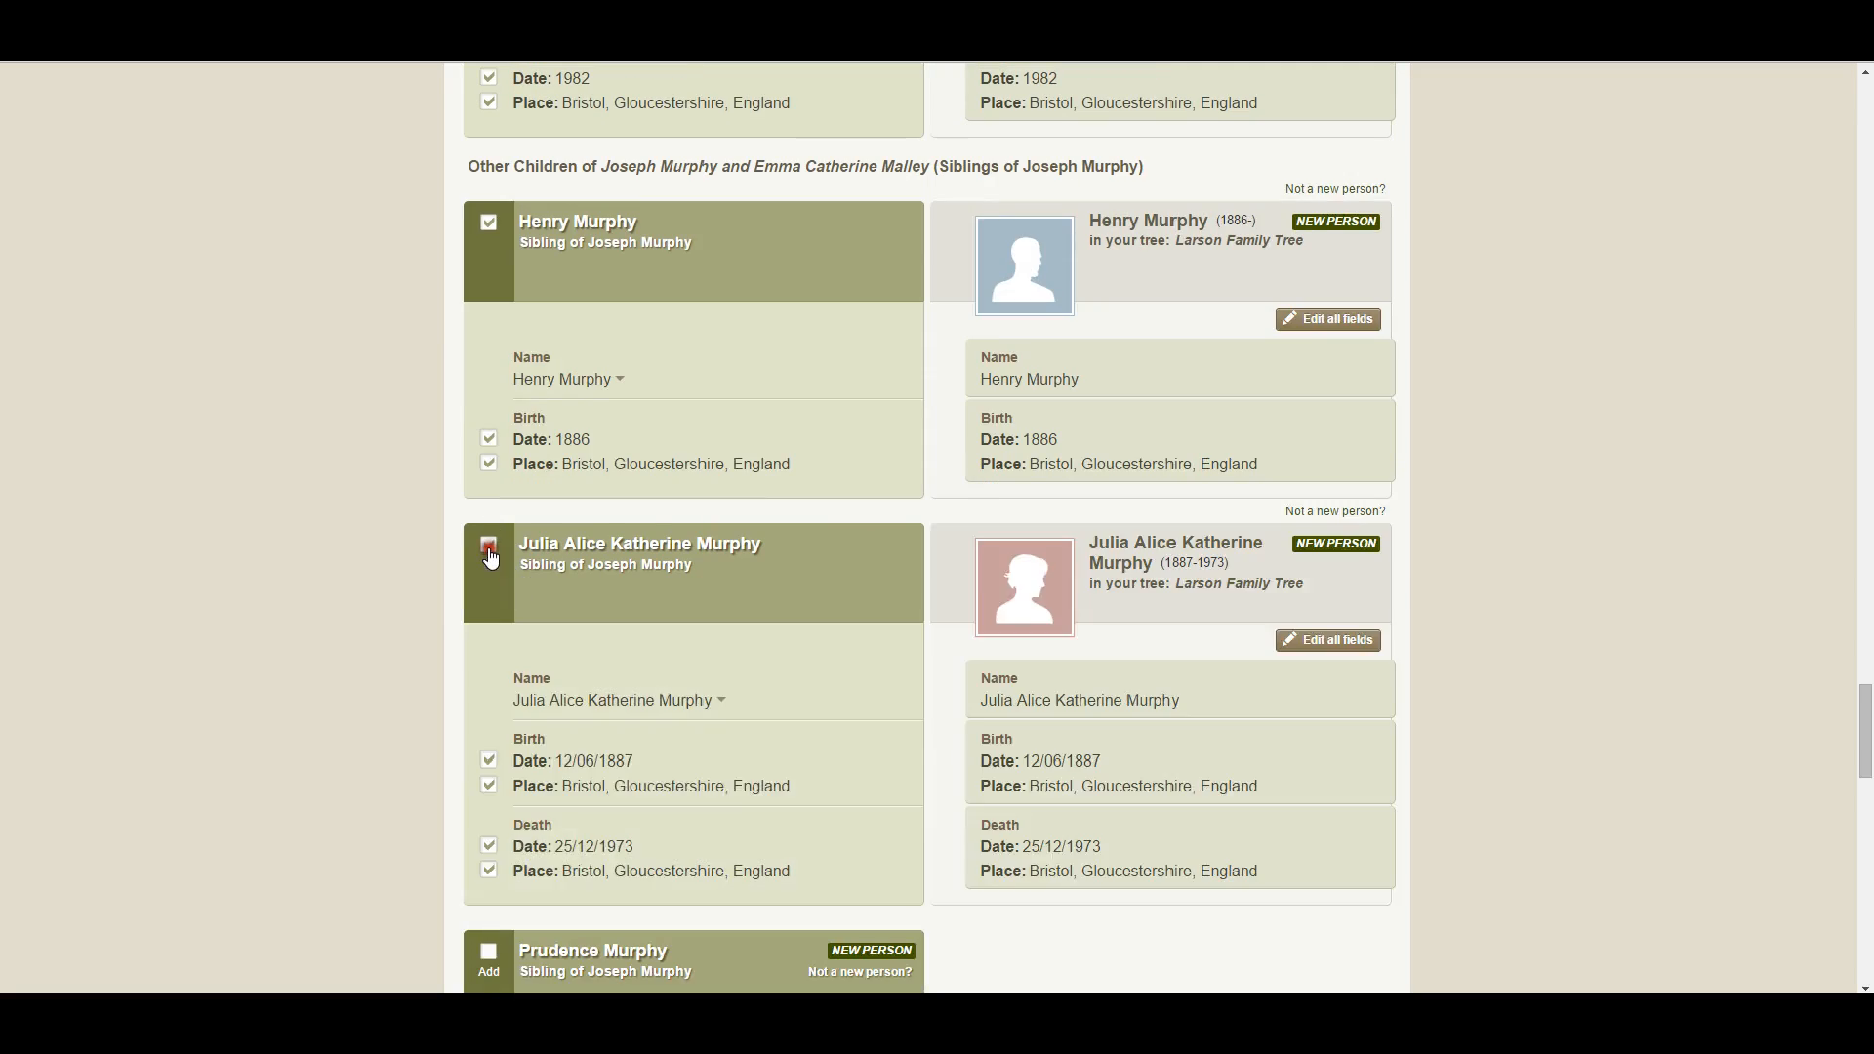
scroll(488, 544, down, 4)
click(488, 558)
Include the father's remaining four siblings as new people and save all selected information to the tree.
scroll(488, 566, down, 4)
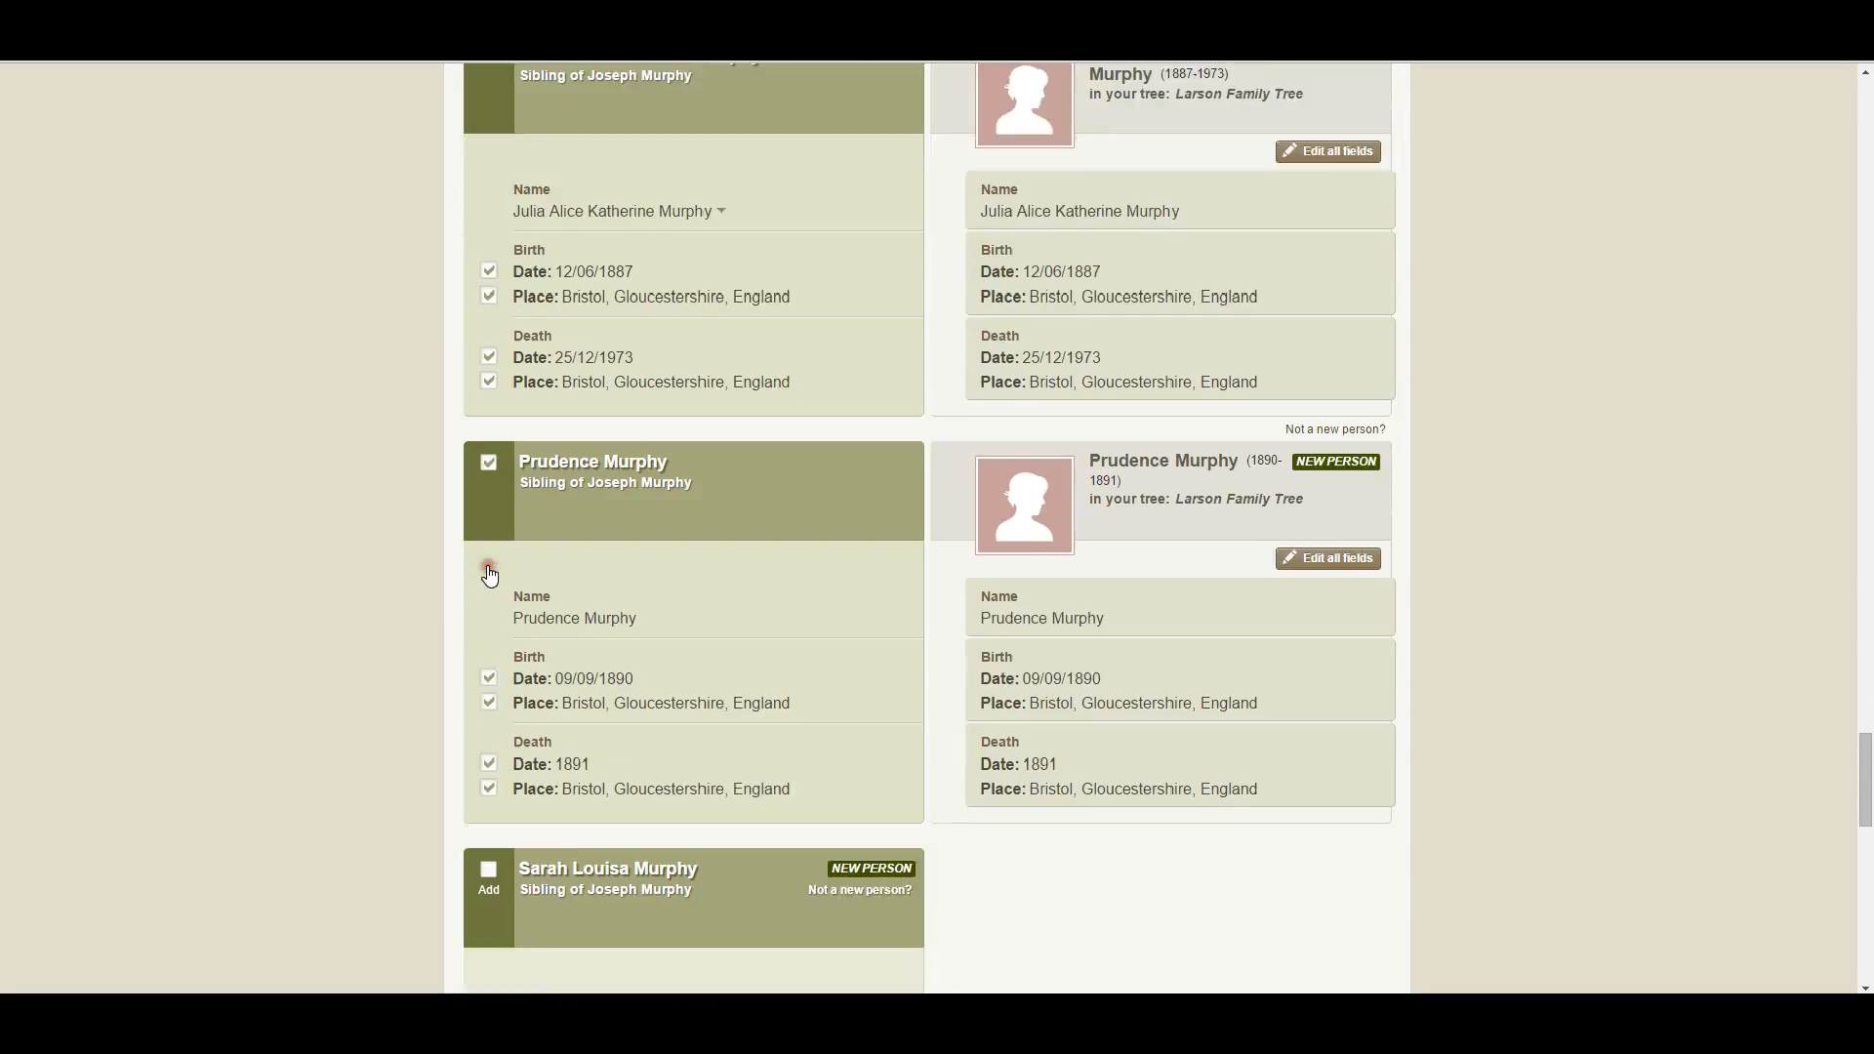
click(488, 584)
scroll(489, 578, down, 3)
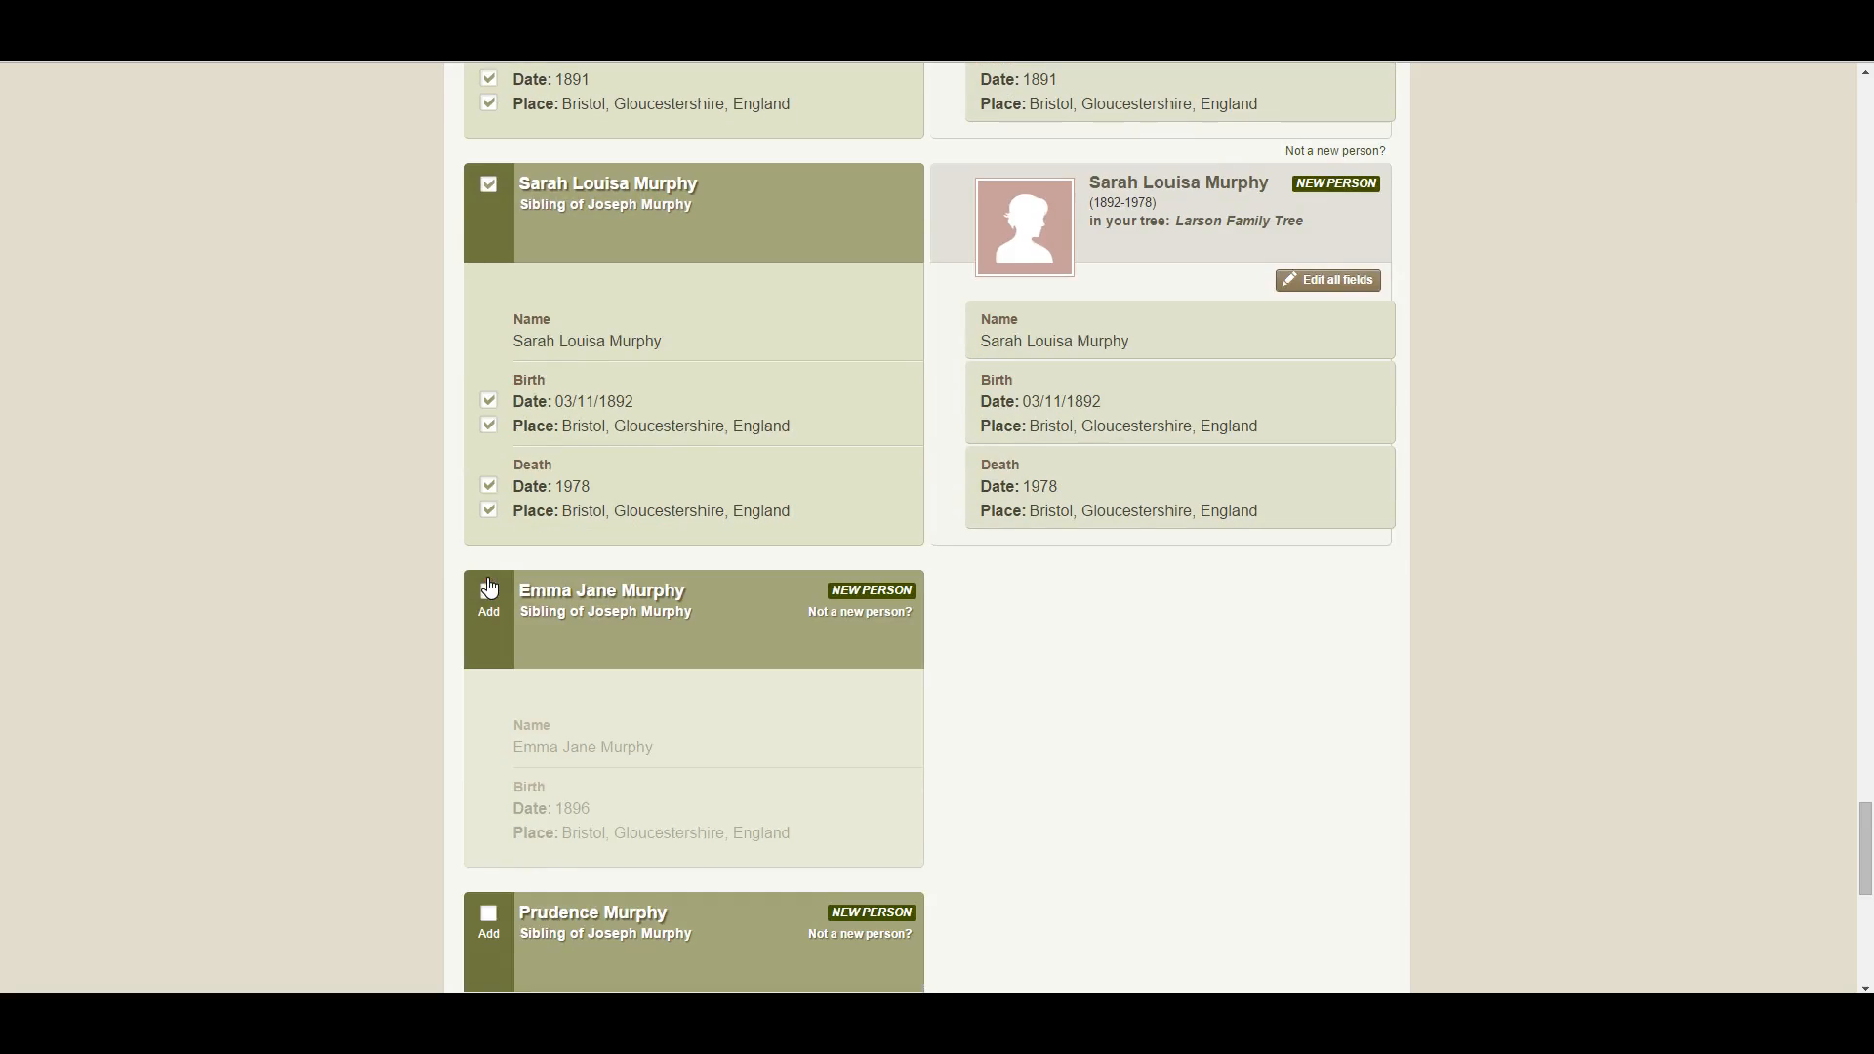
click(488, 593)
scroll(488, 600, down, 4)
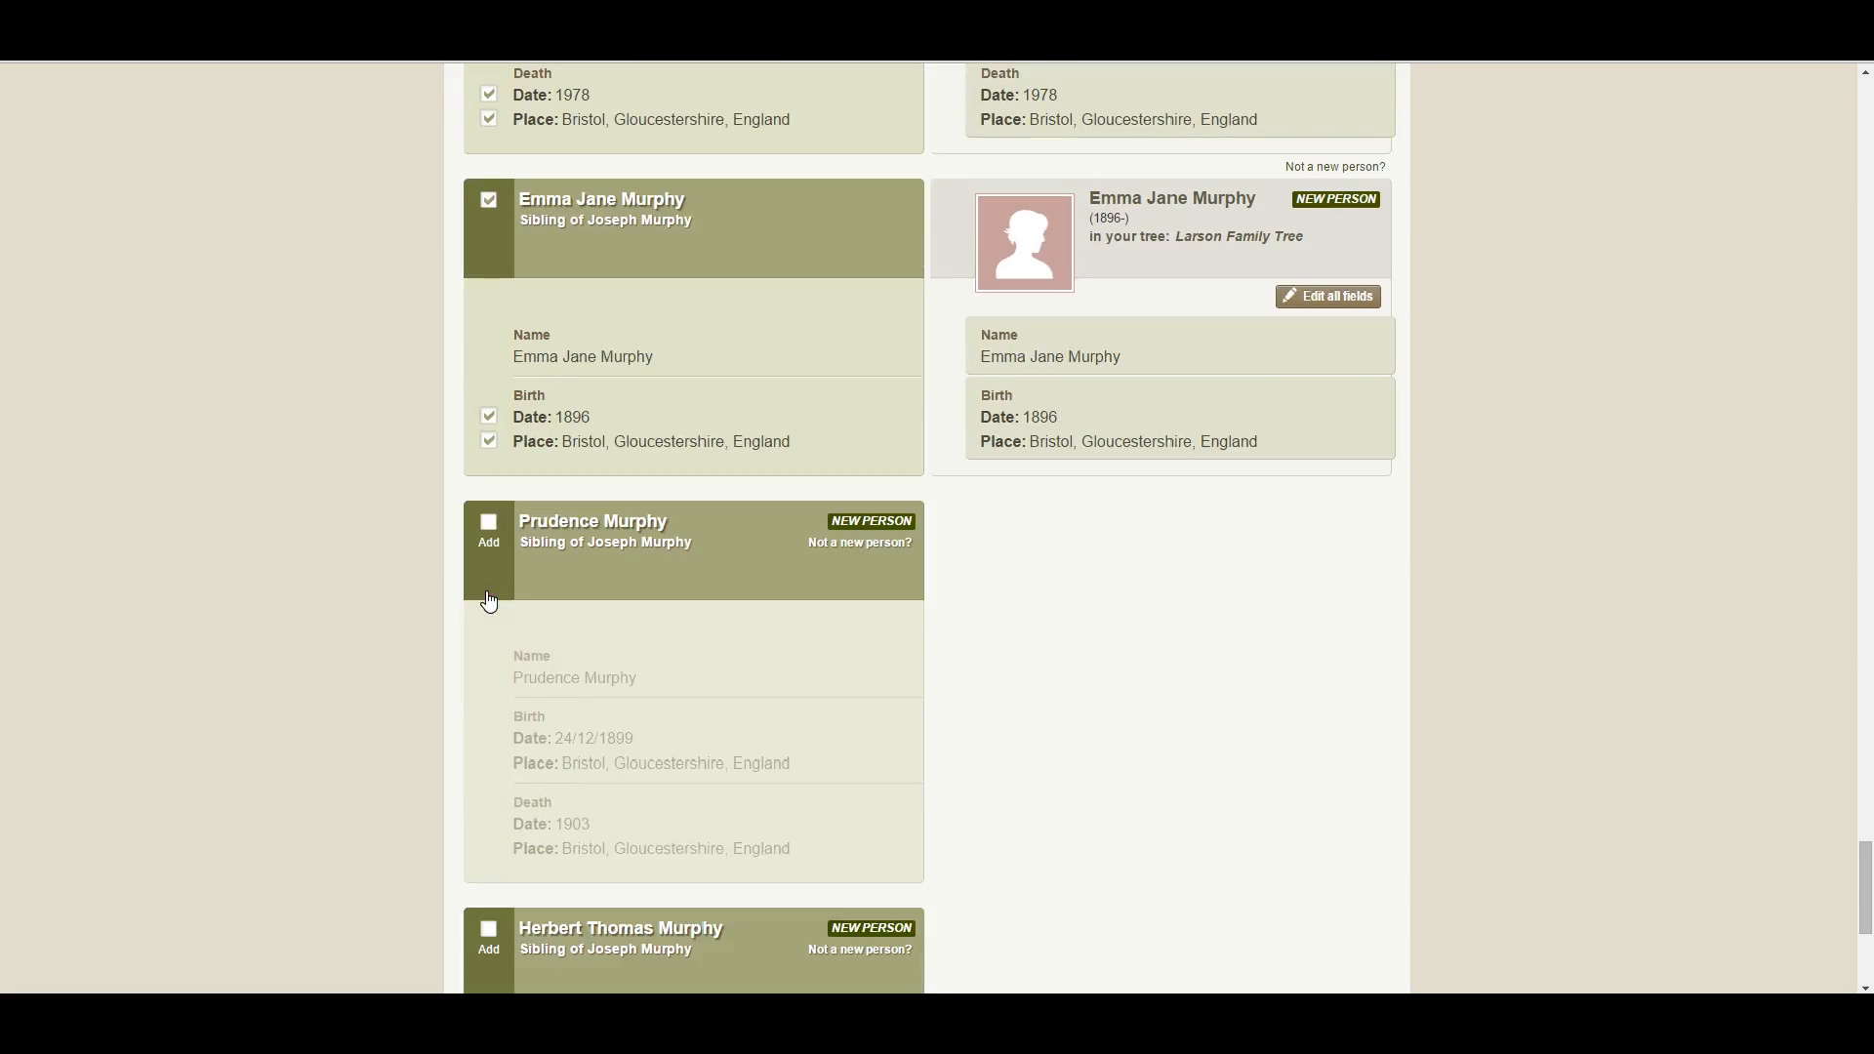
click(488, 525)
scroll(485, 584, down, 4)
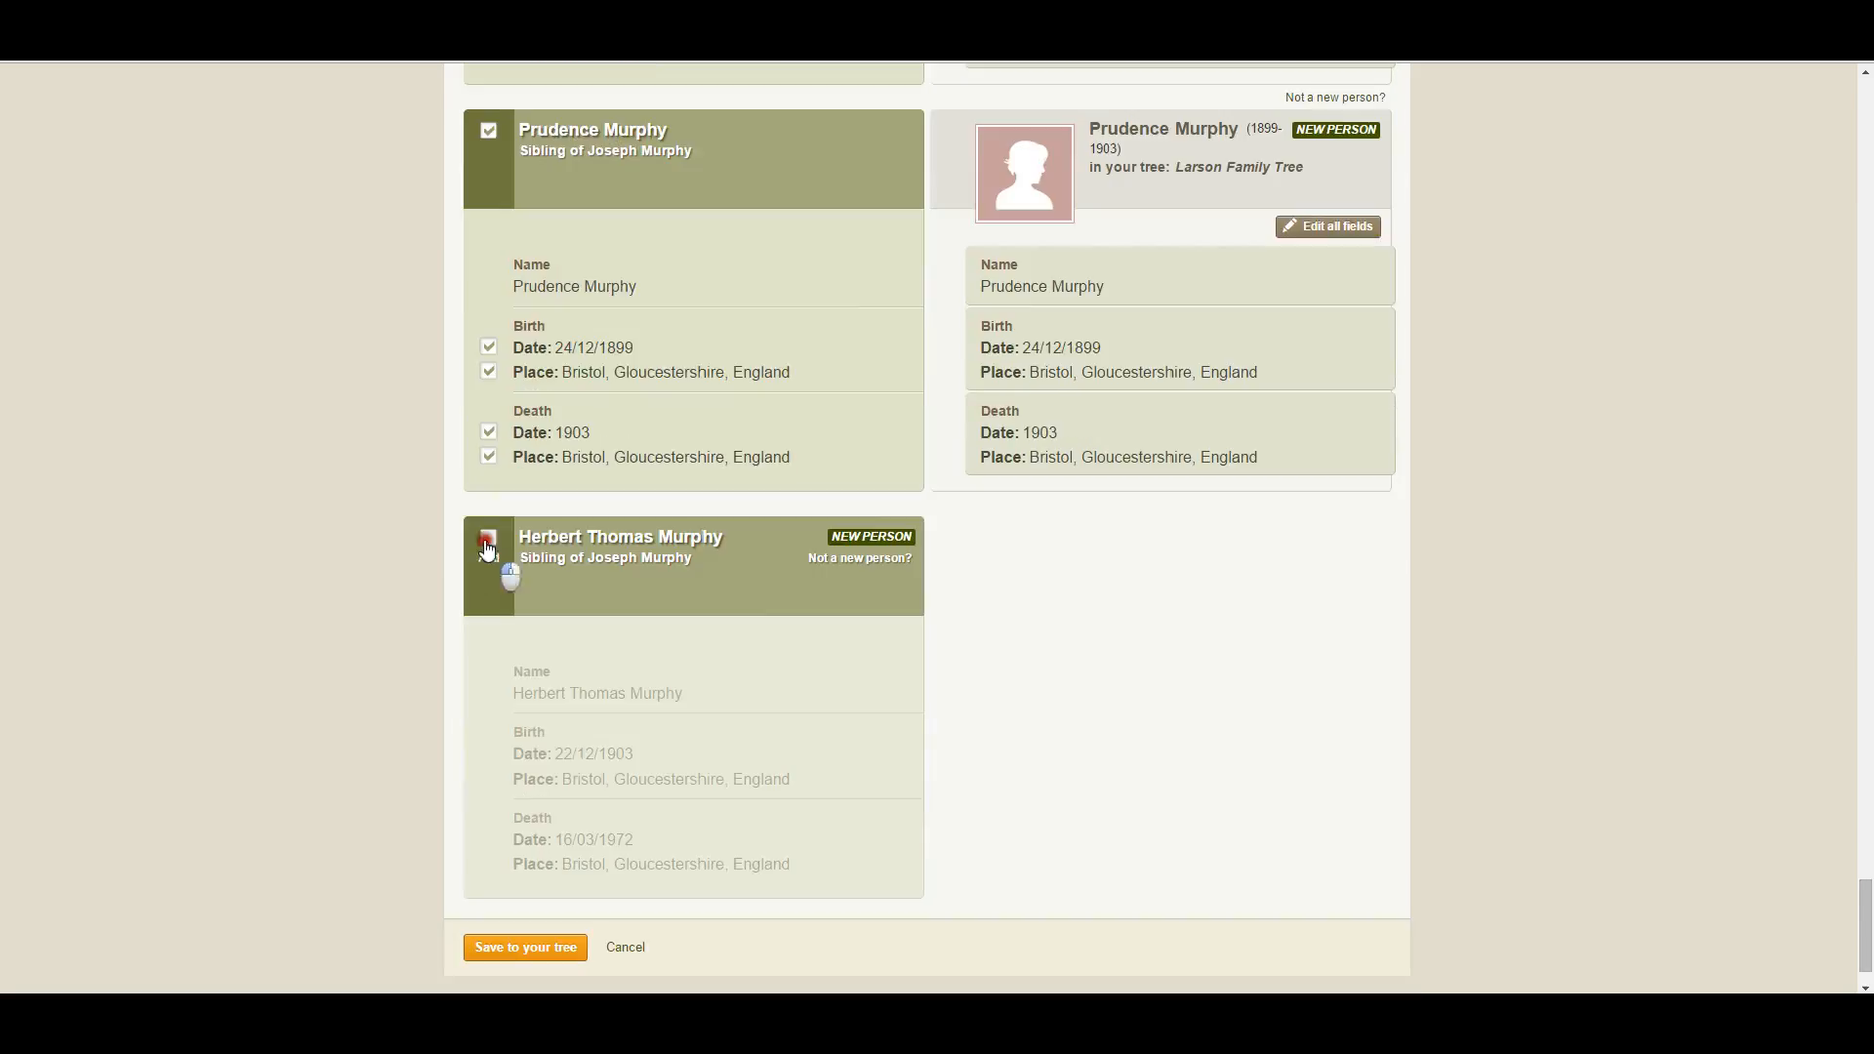
click(487, 543)
scroll(488, 586, down, 1)
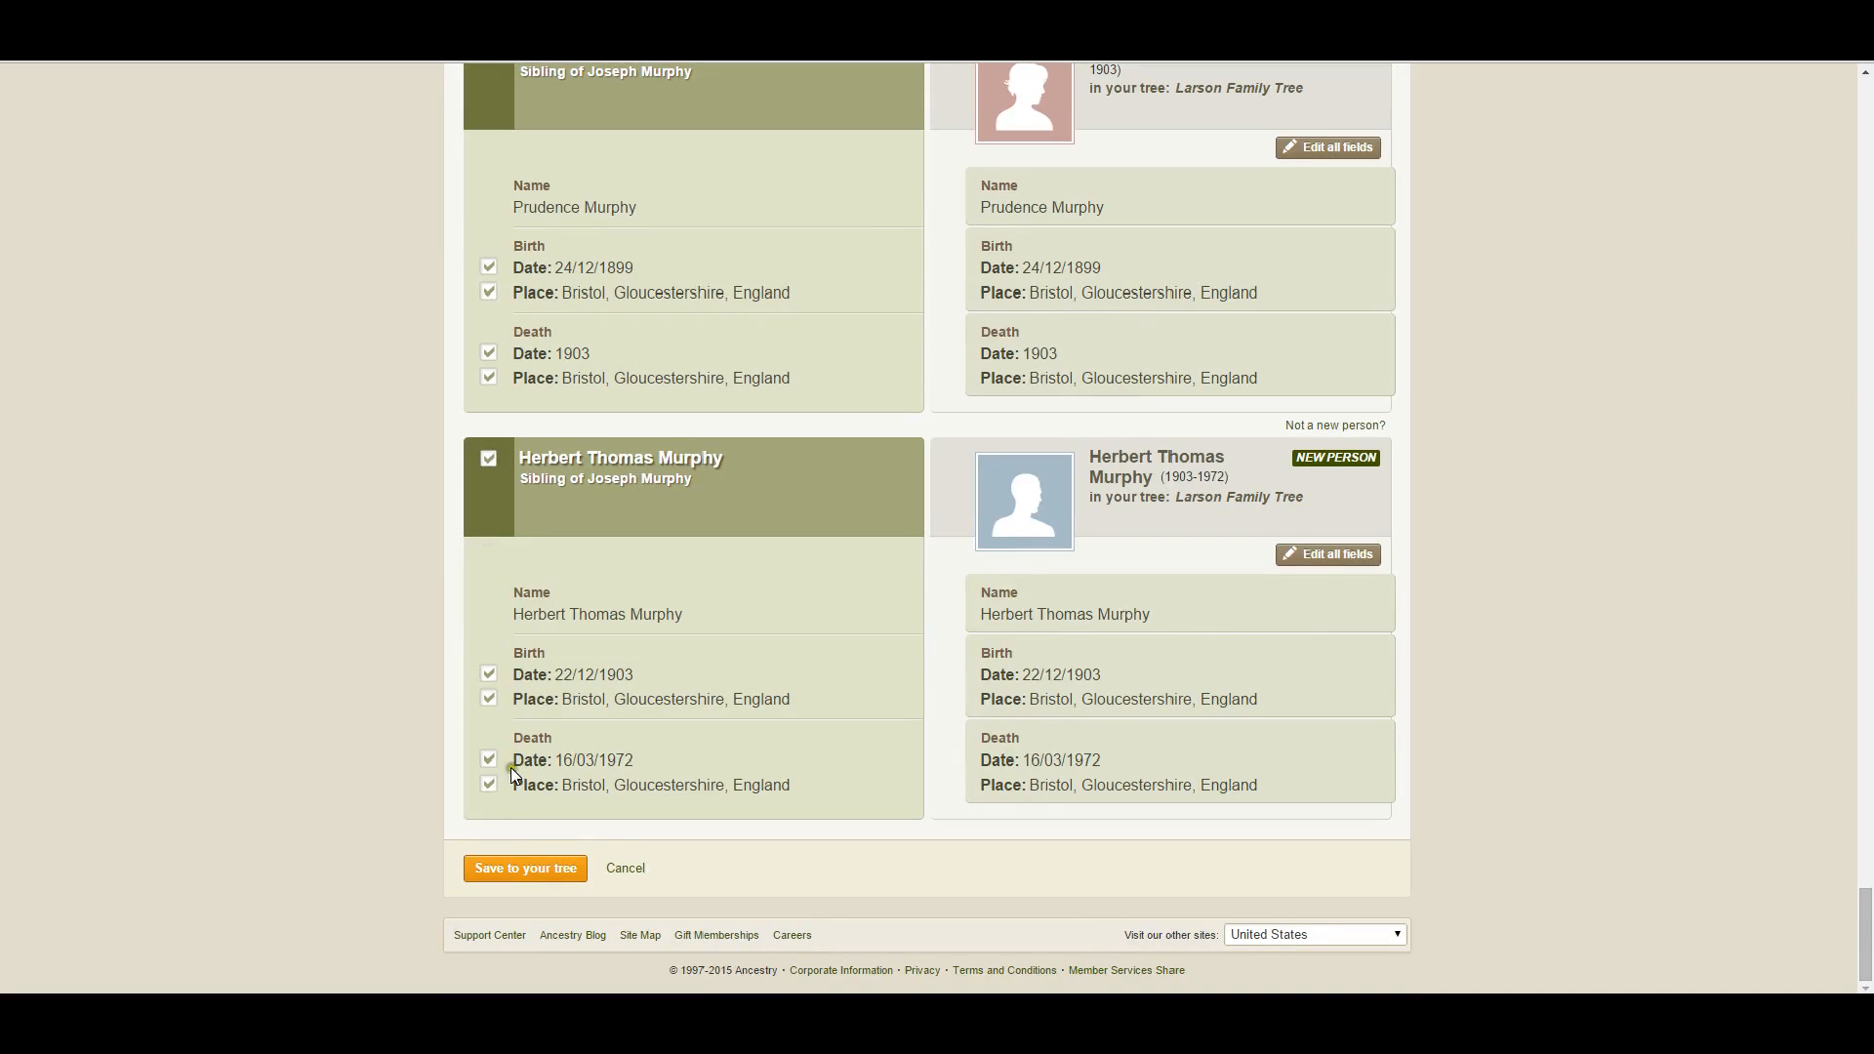
click(519, 871)
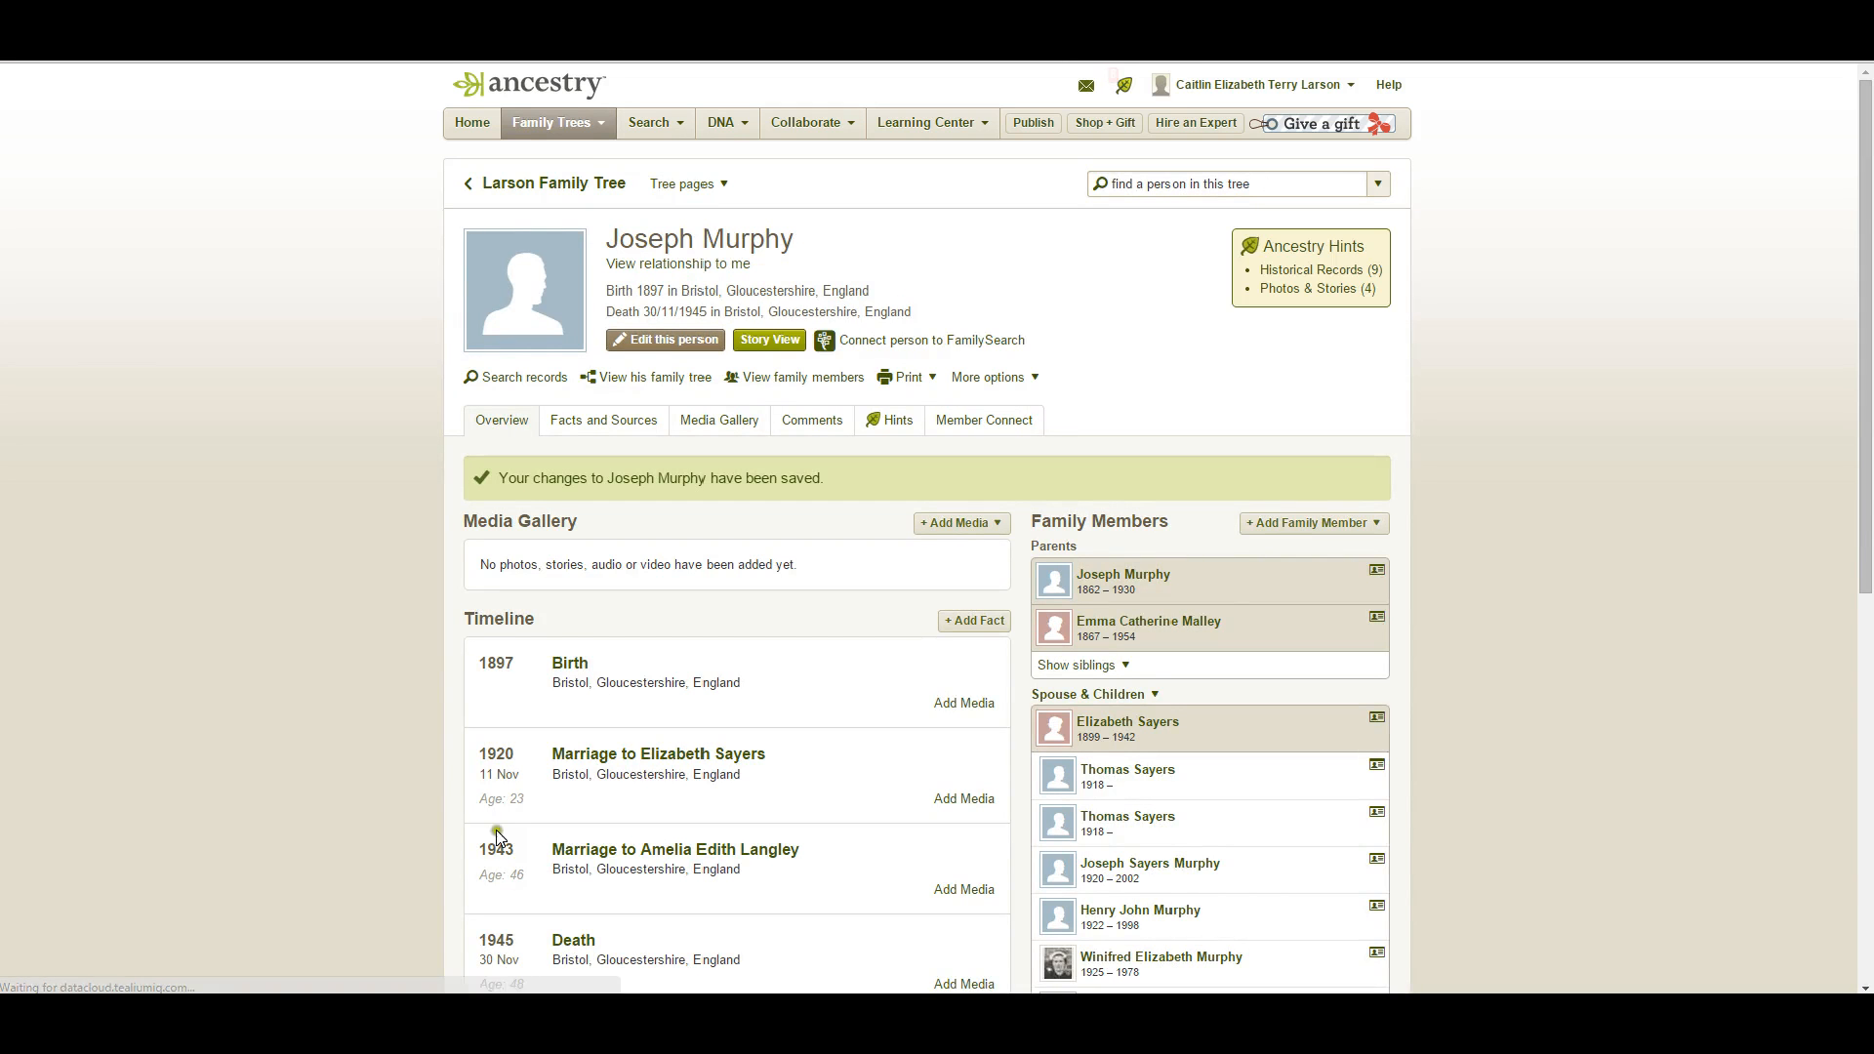
Review the saved father's timeline and family members, and open his own father's profile.
scroll(805, 727, down, 1)
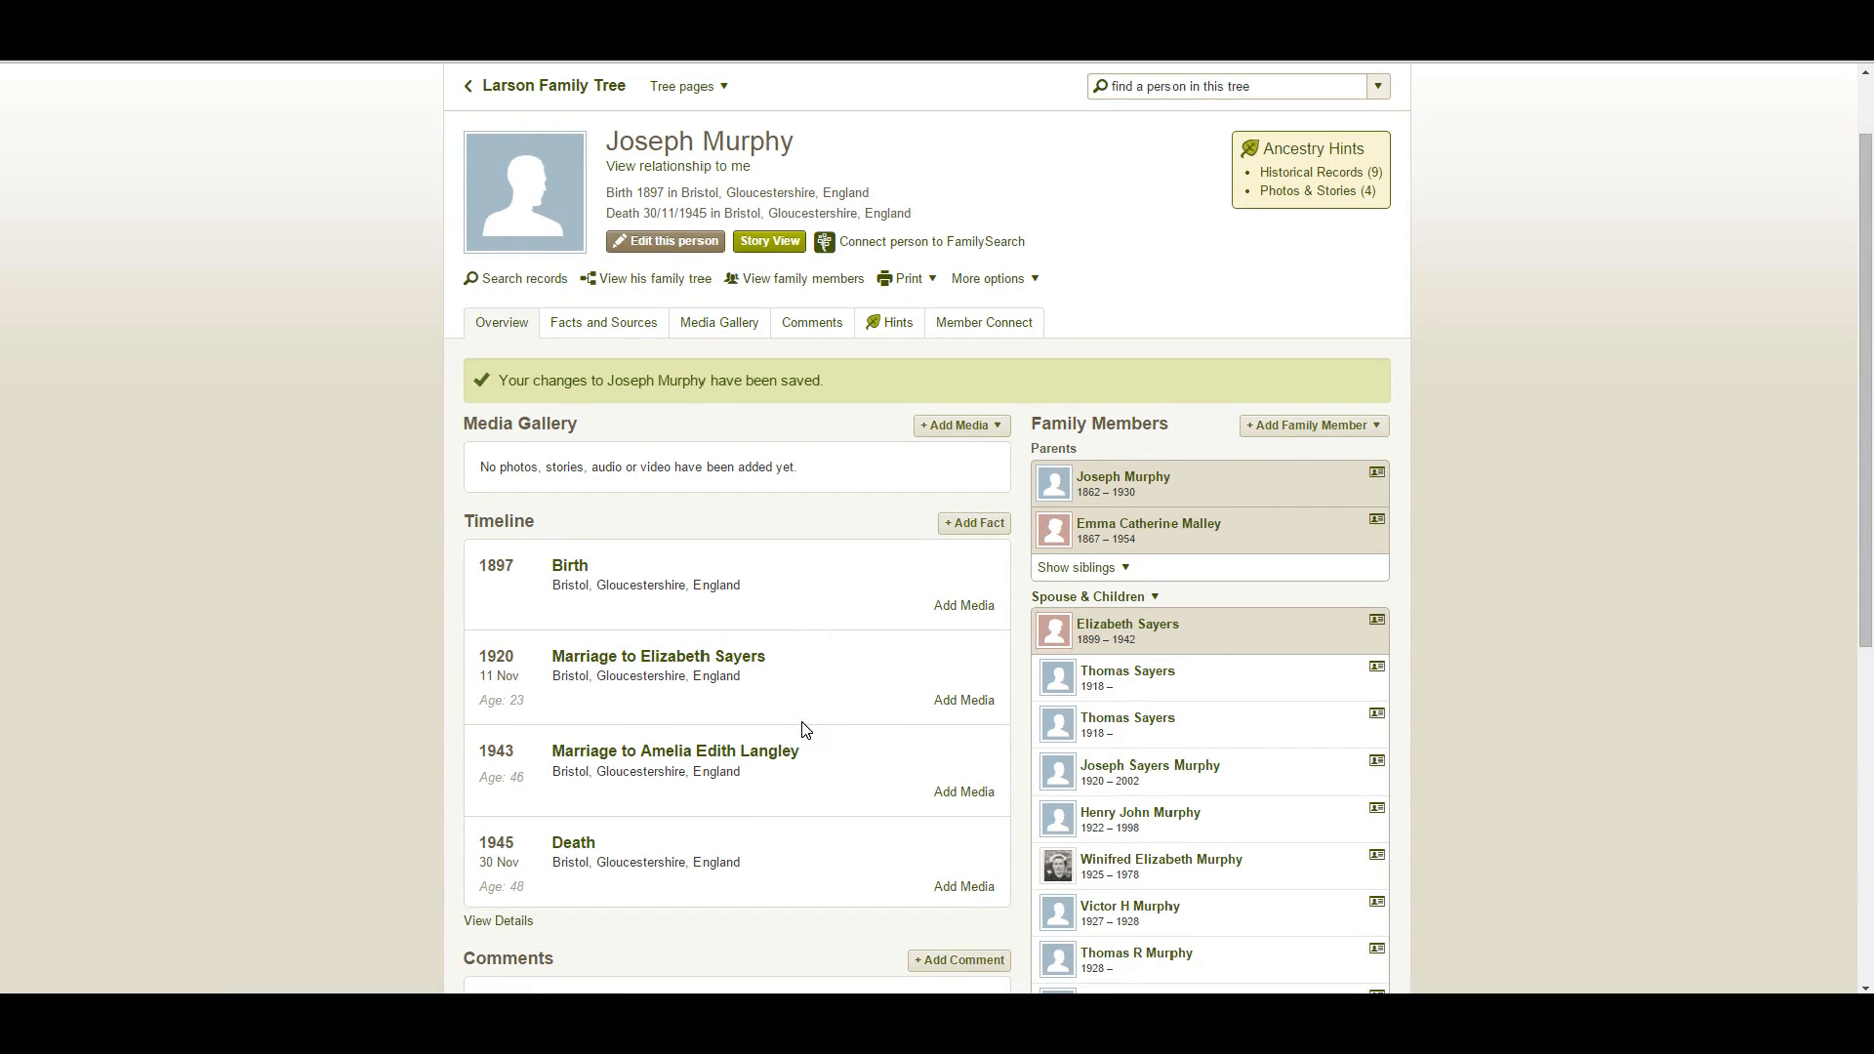
scroll(805, 730, down, 2)
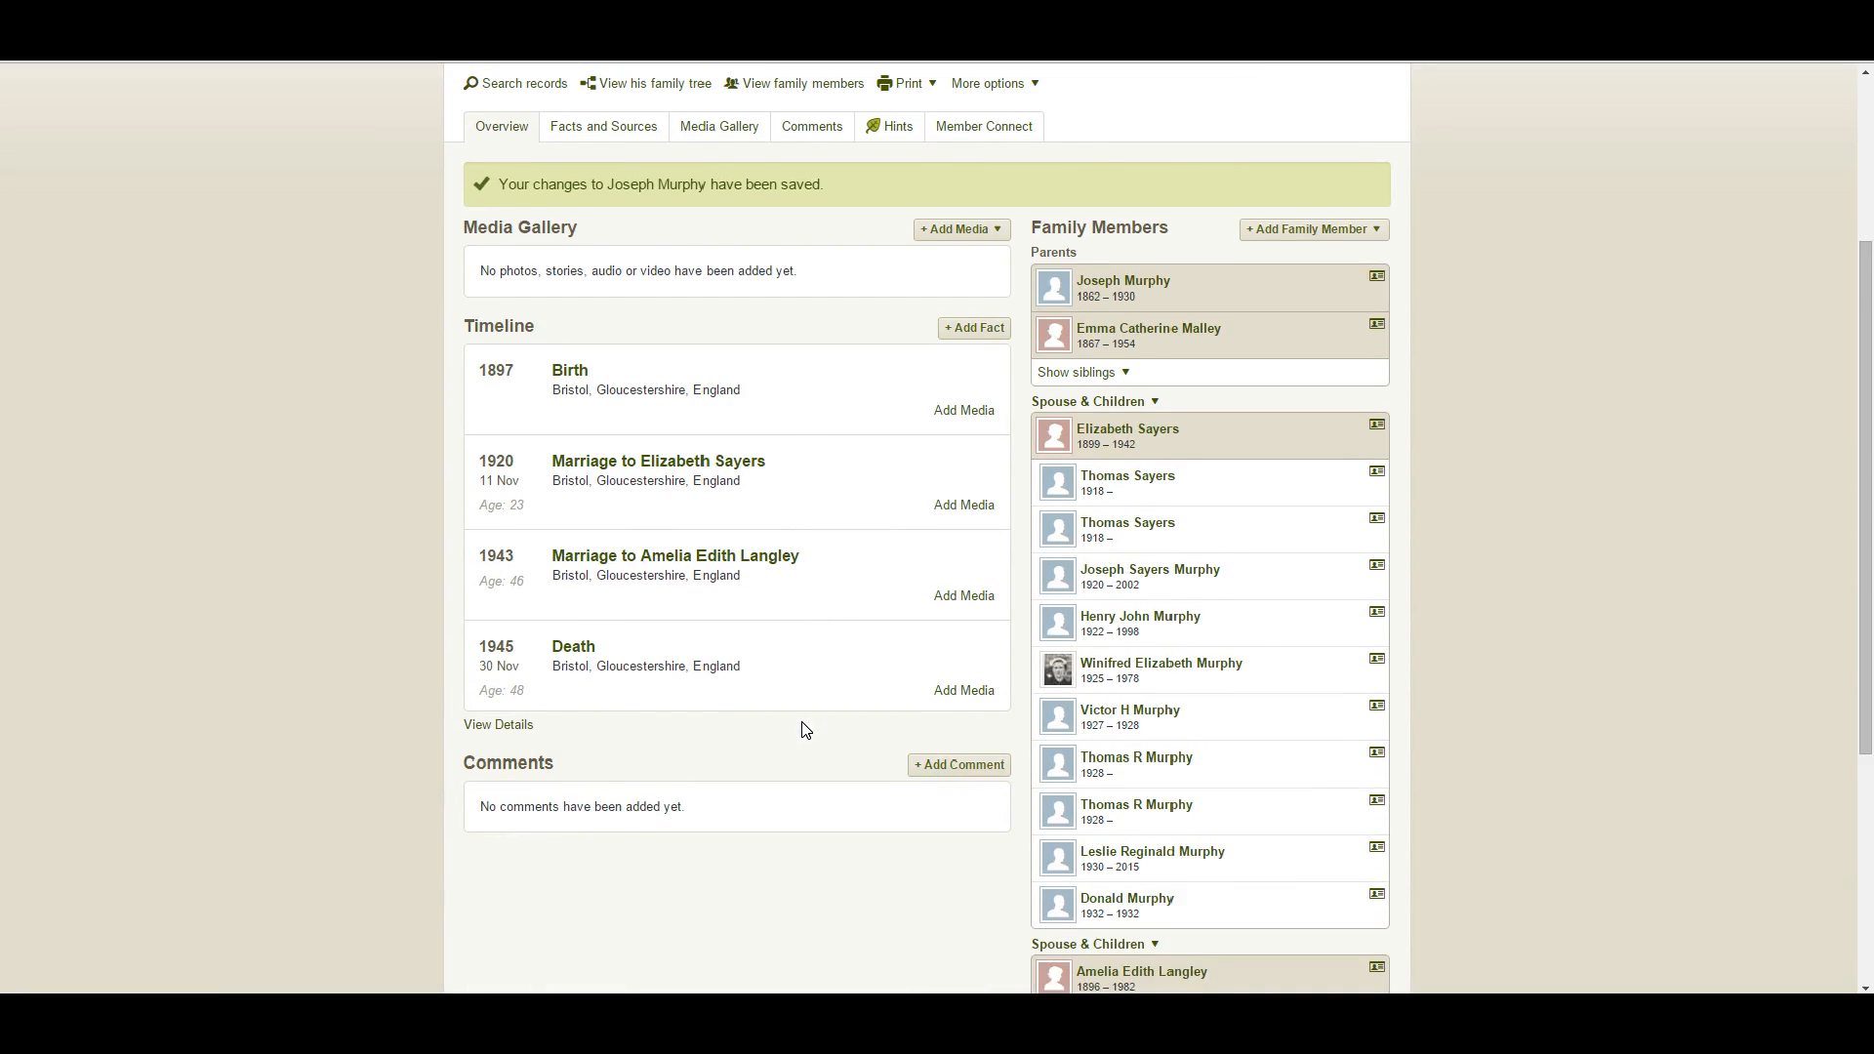
scroll(805, 730, down, 1)
scroll(805, 730, up, 1)
click(1133, 286)
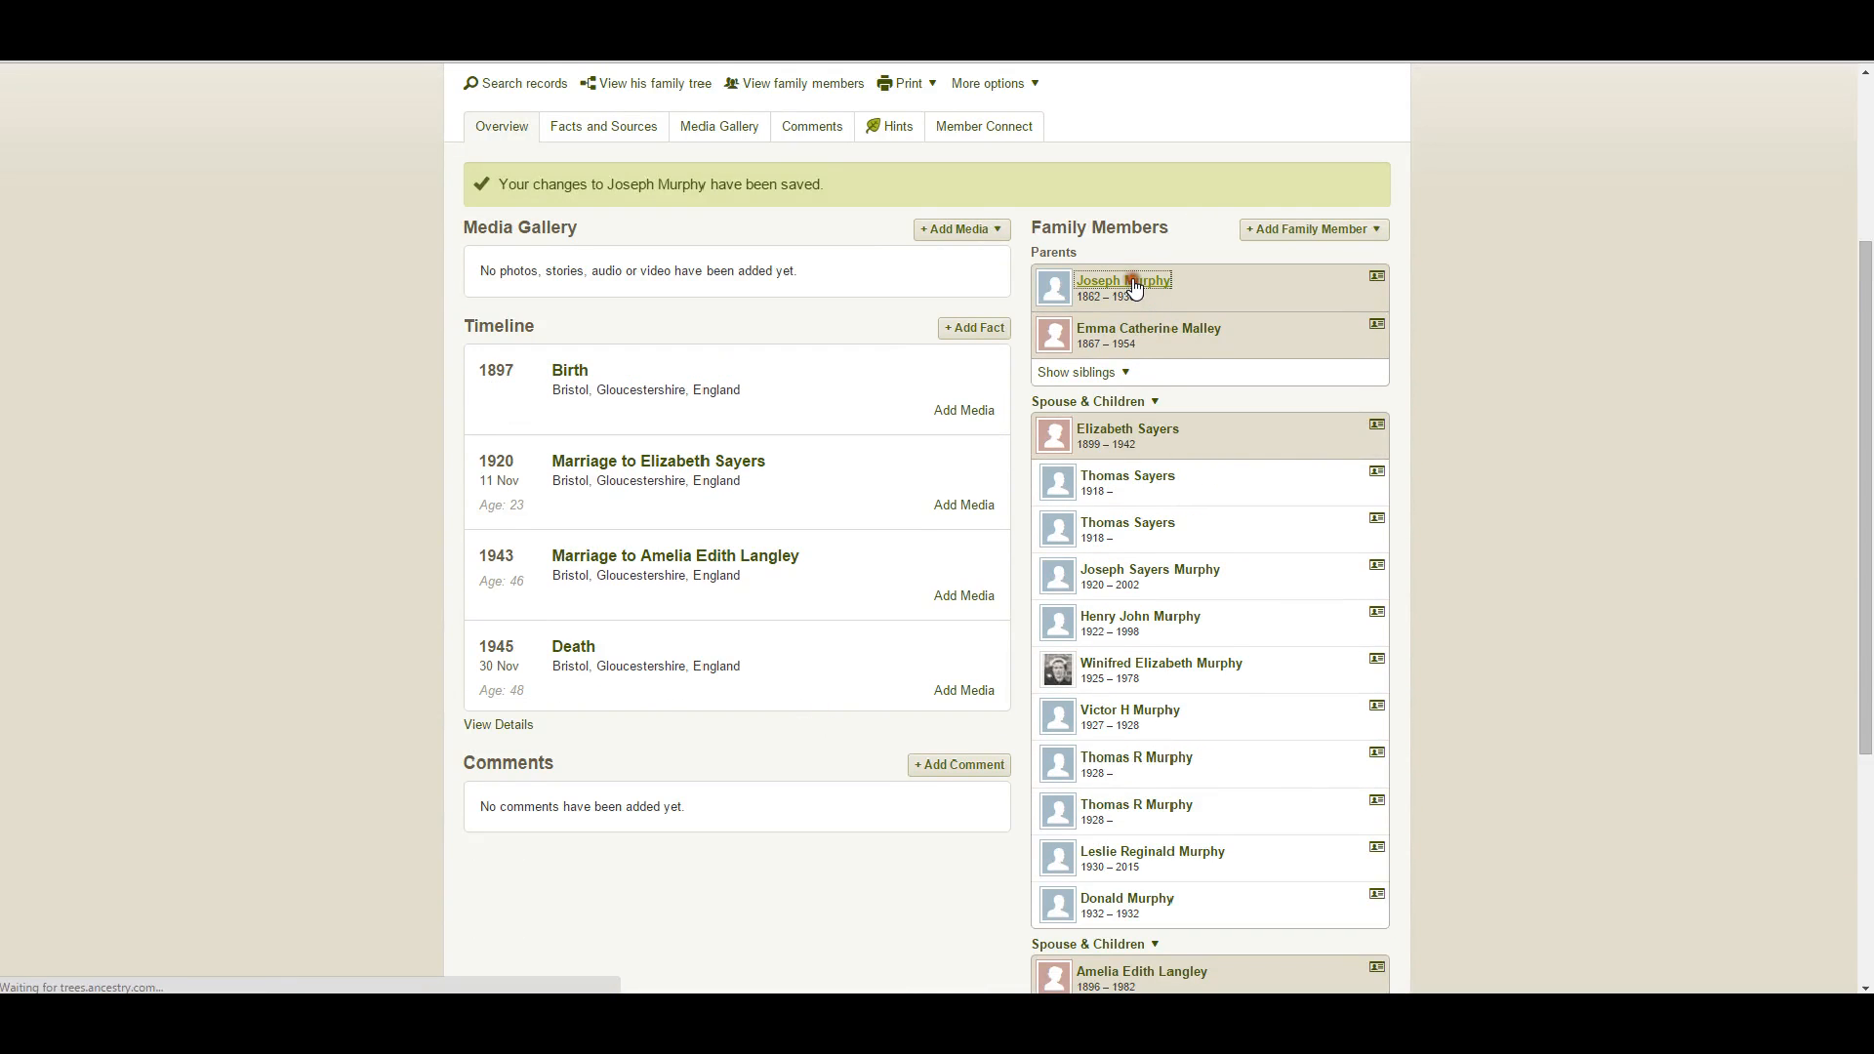
Examine the grandfather's timeline, spouse and children, and look over the list of recent hints.
scroll(1257, 377, down, 2)
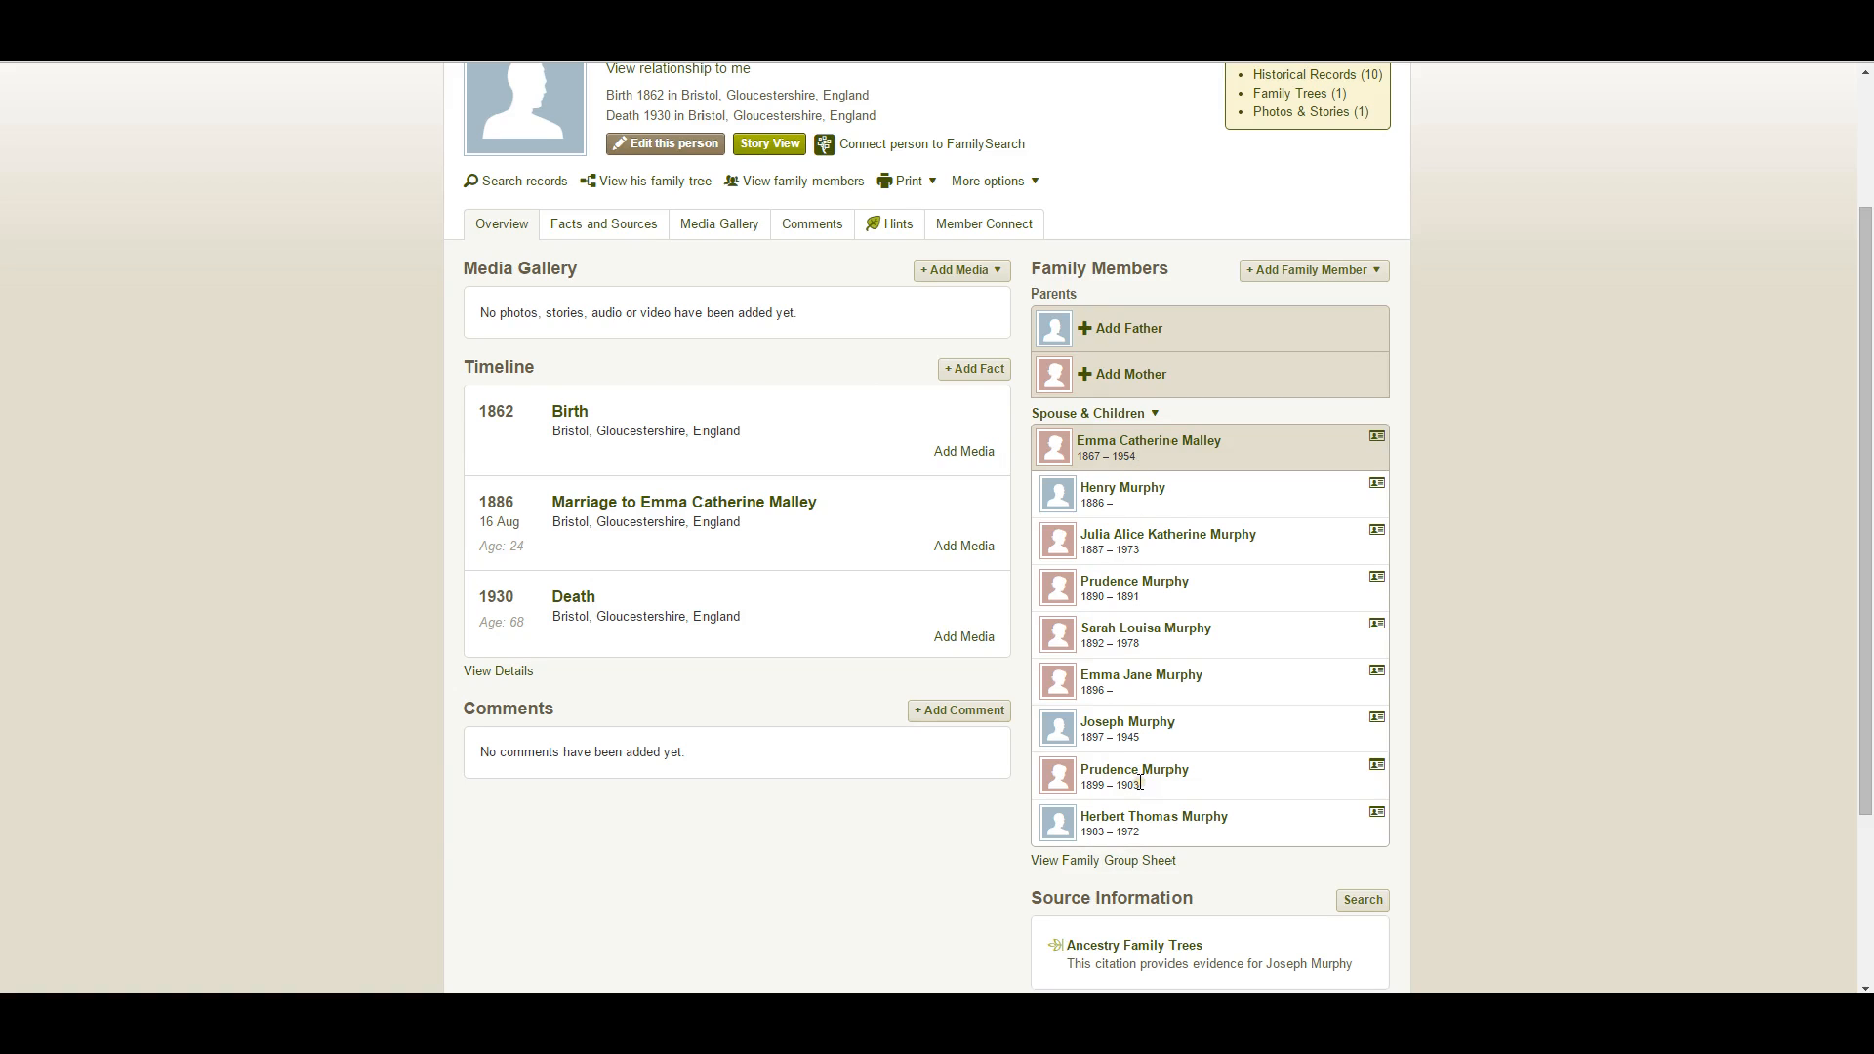
scroll(1142, 778, up, 1)
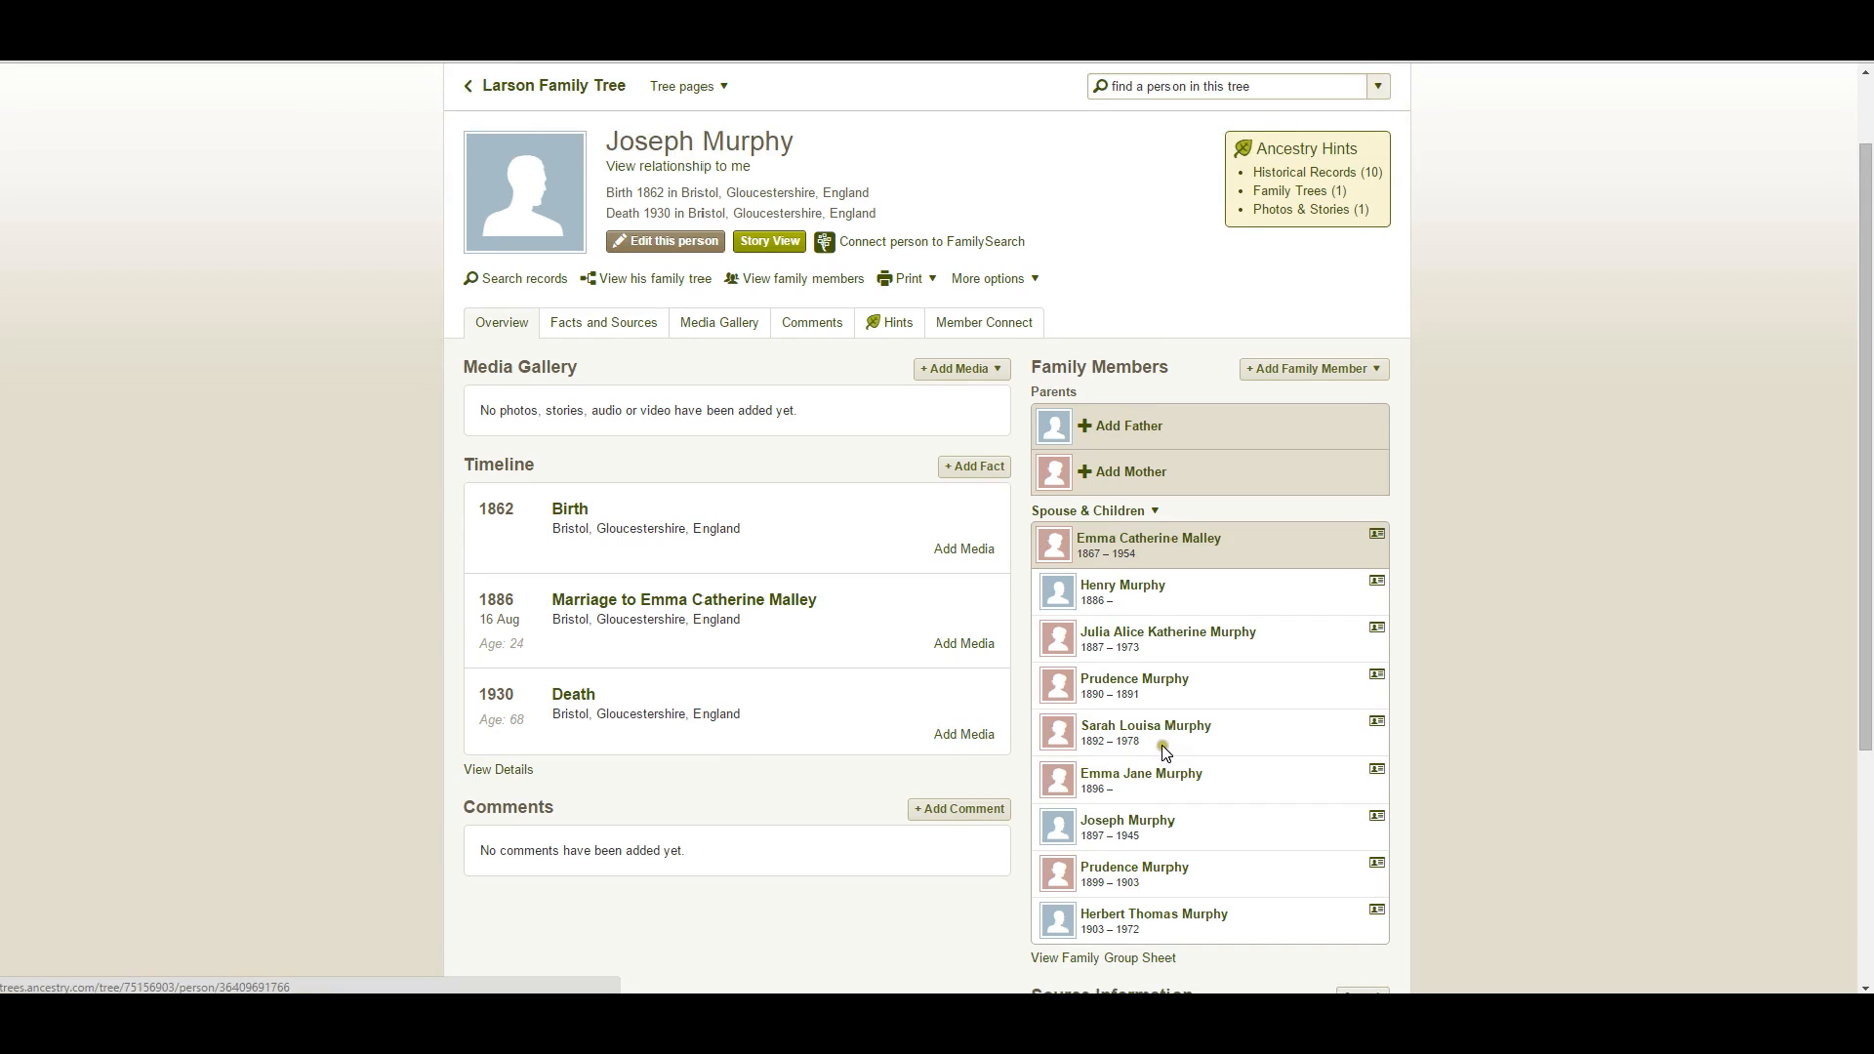
scroll(1164, 753, up, 1)
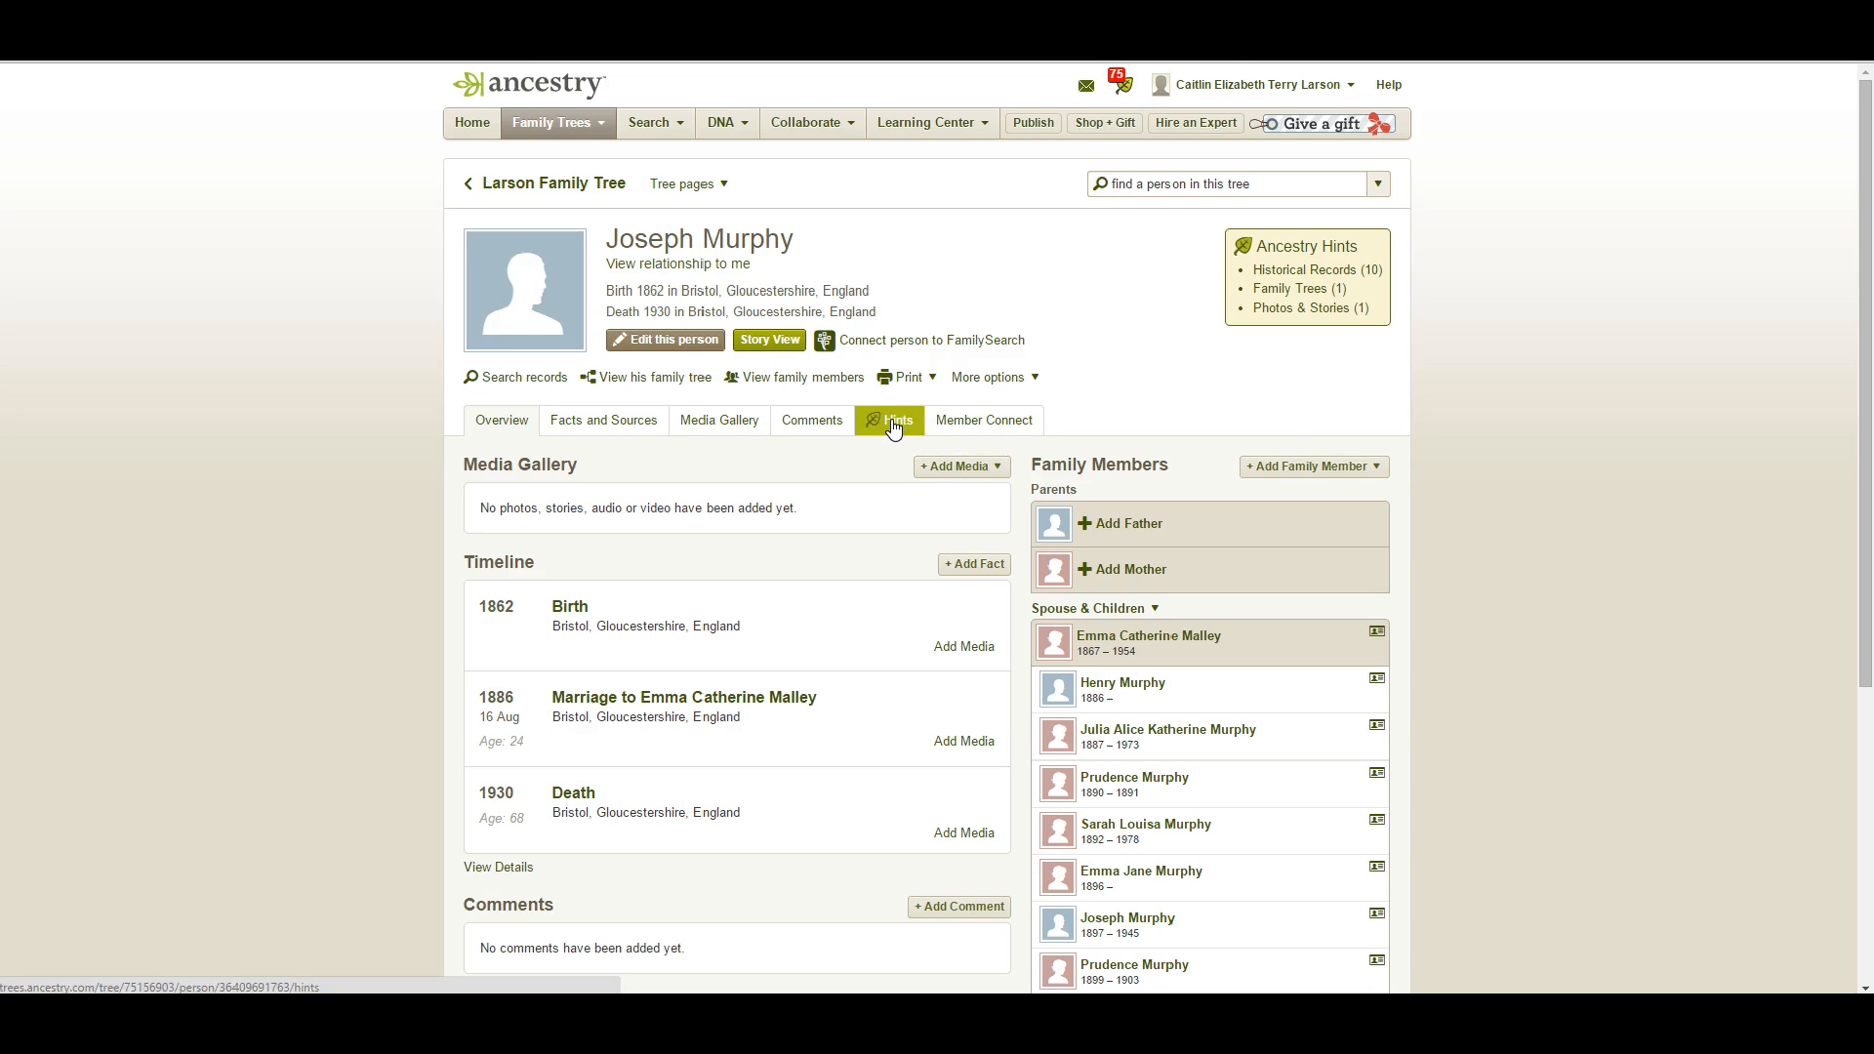
click(1122, 90)
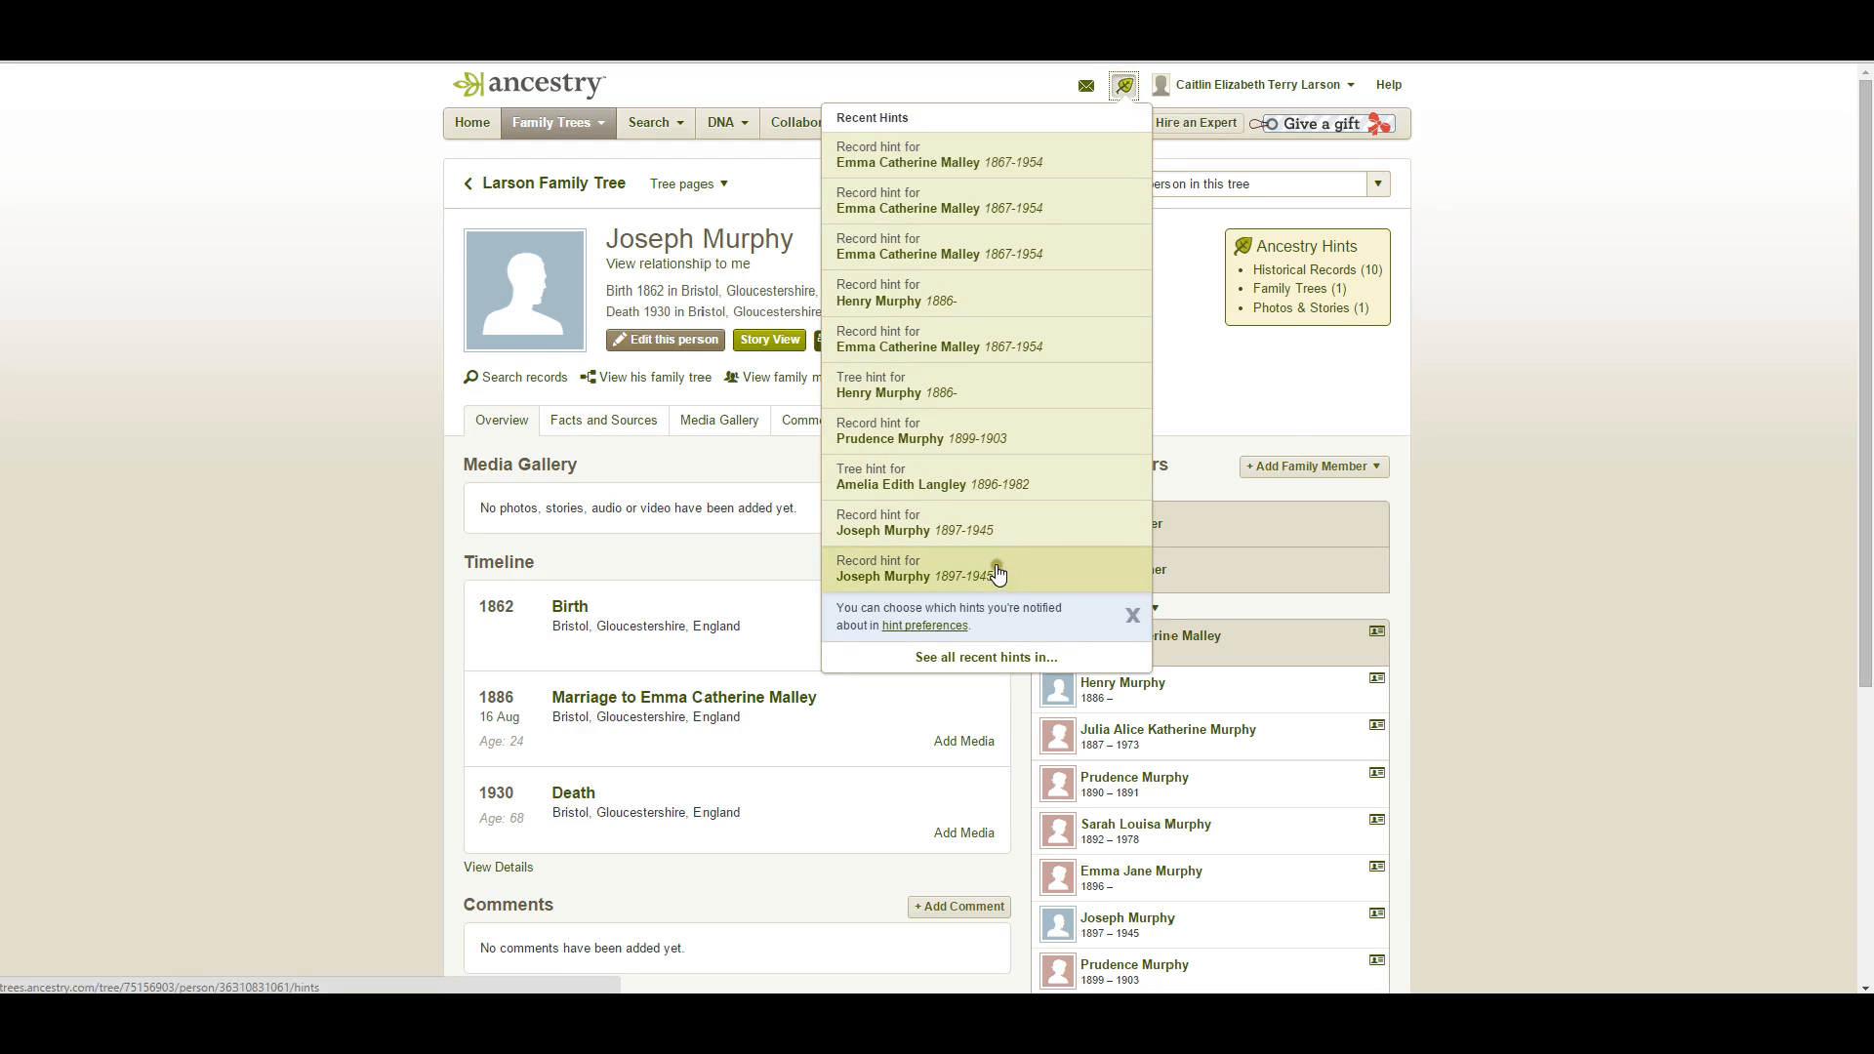
click(1513, 353)
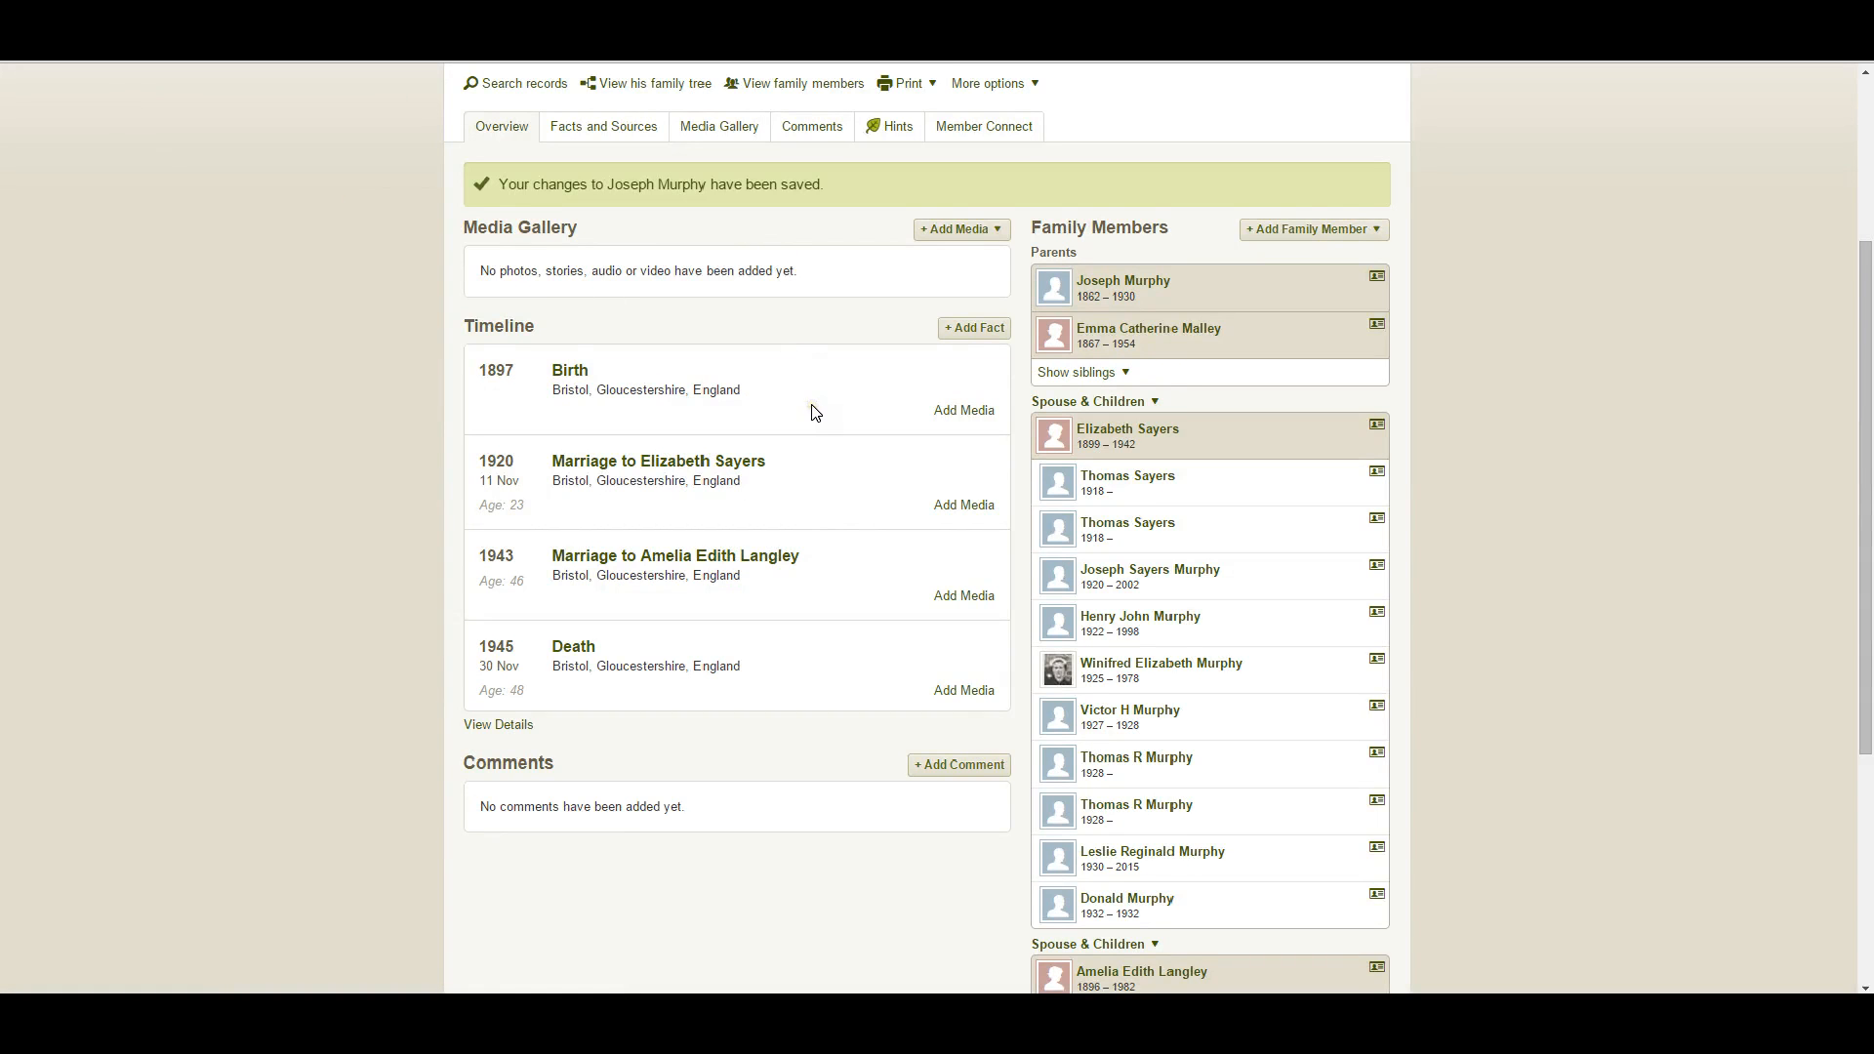
Go back through the visited pages to the relative's pedigree and examine the newly added ancestors.
click(12, 32)
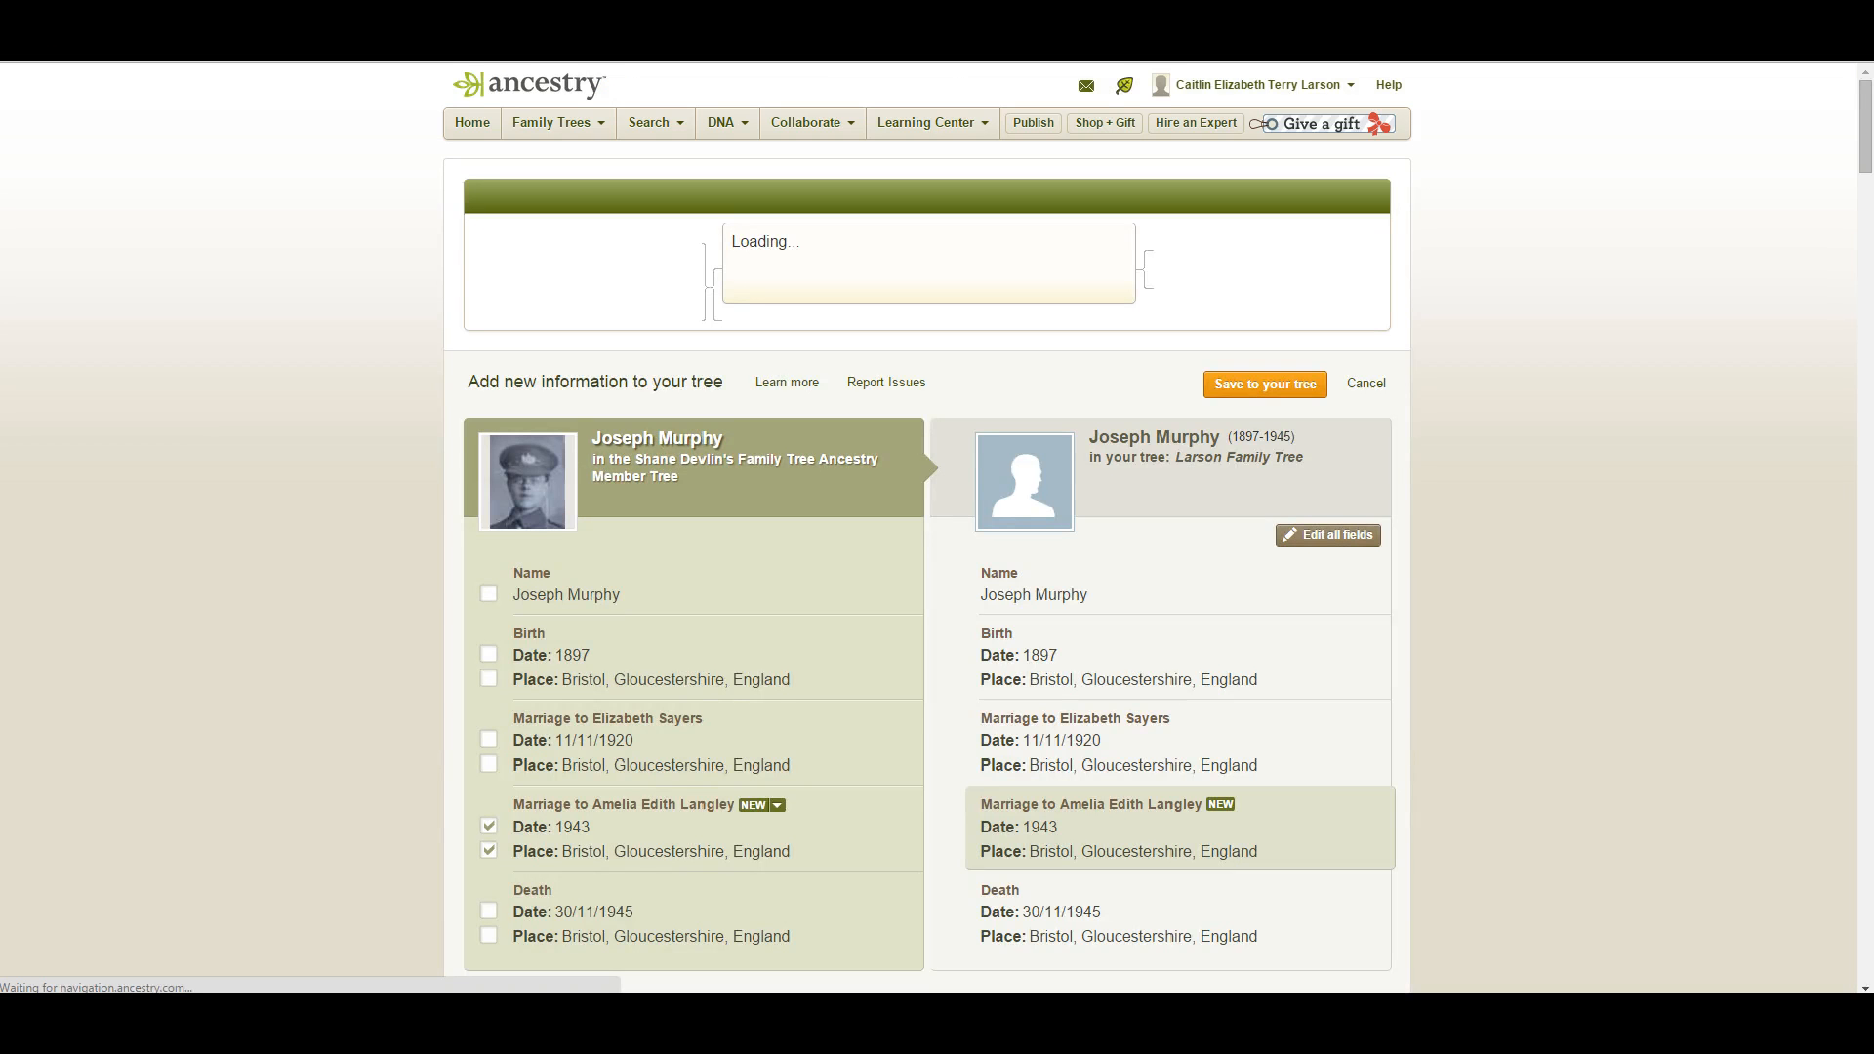
key(alt+Left)
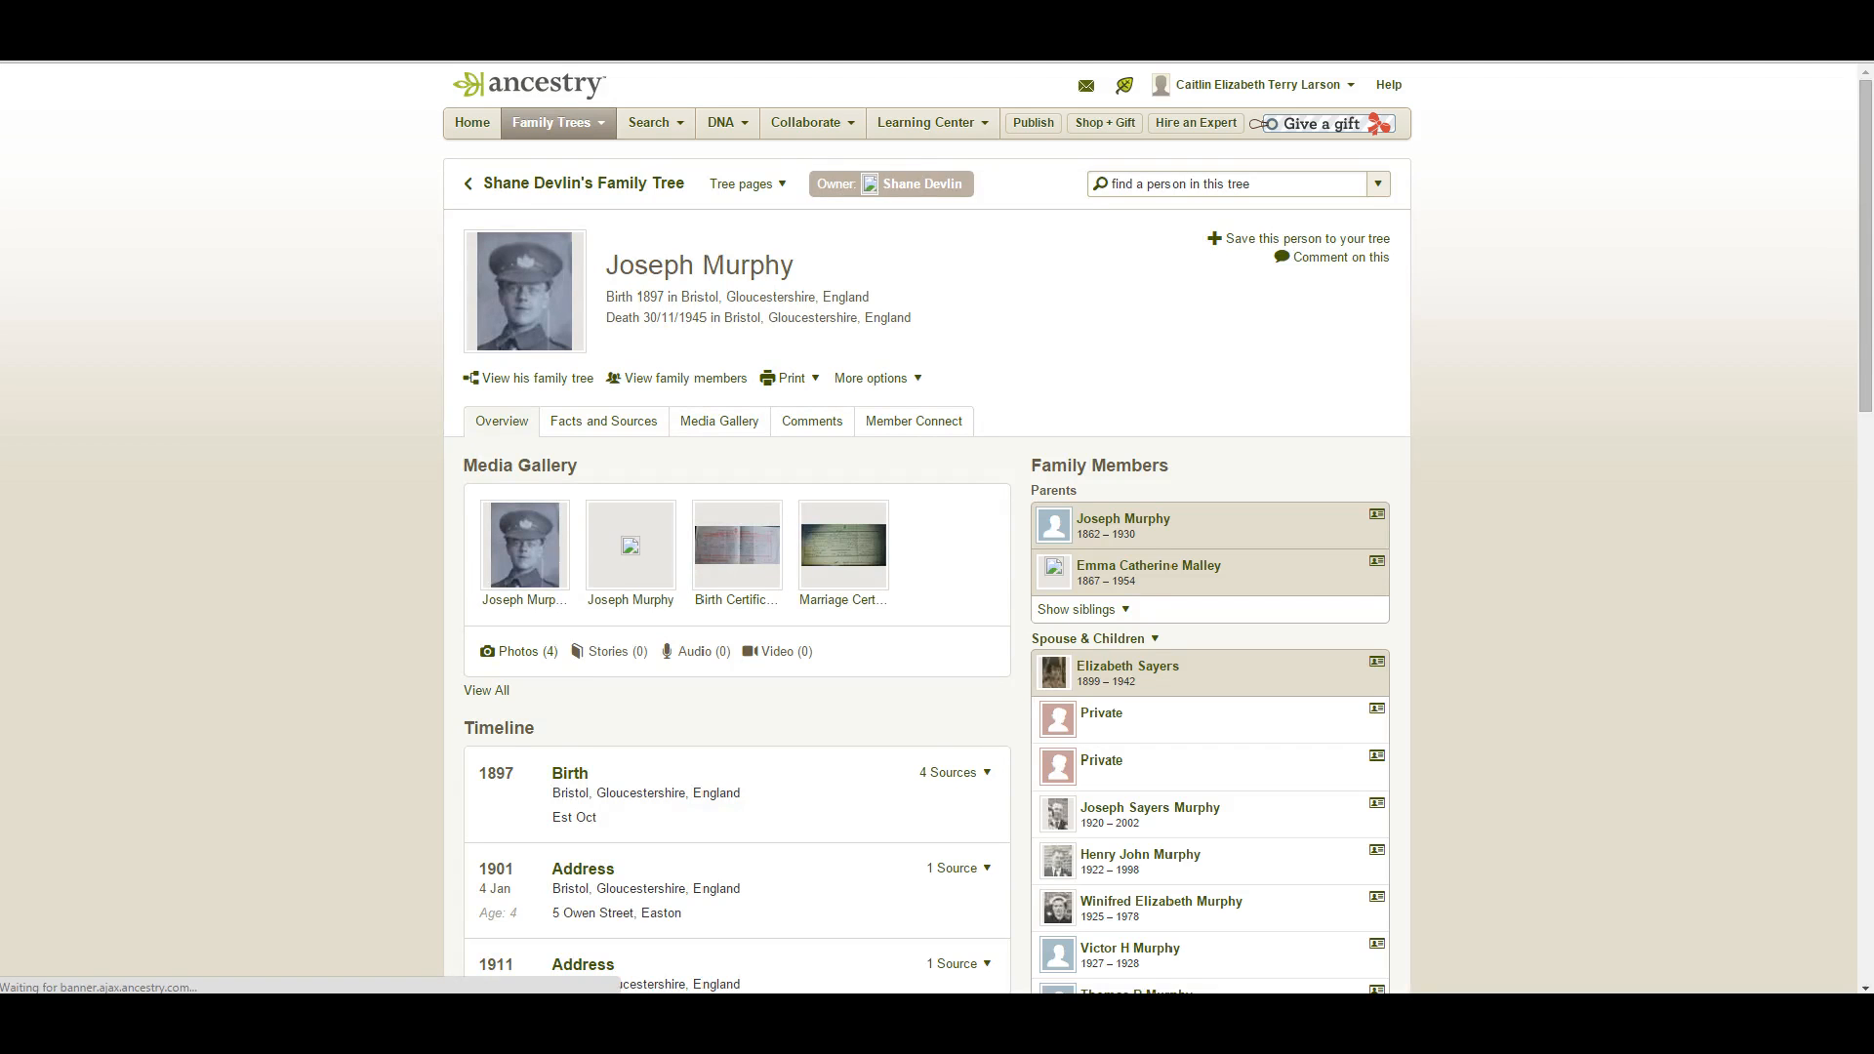
key(alt+Left)
key(alt+Left)
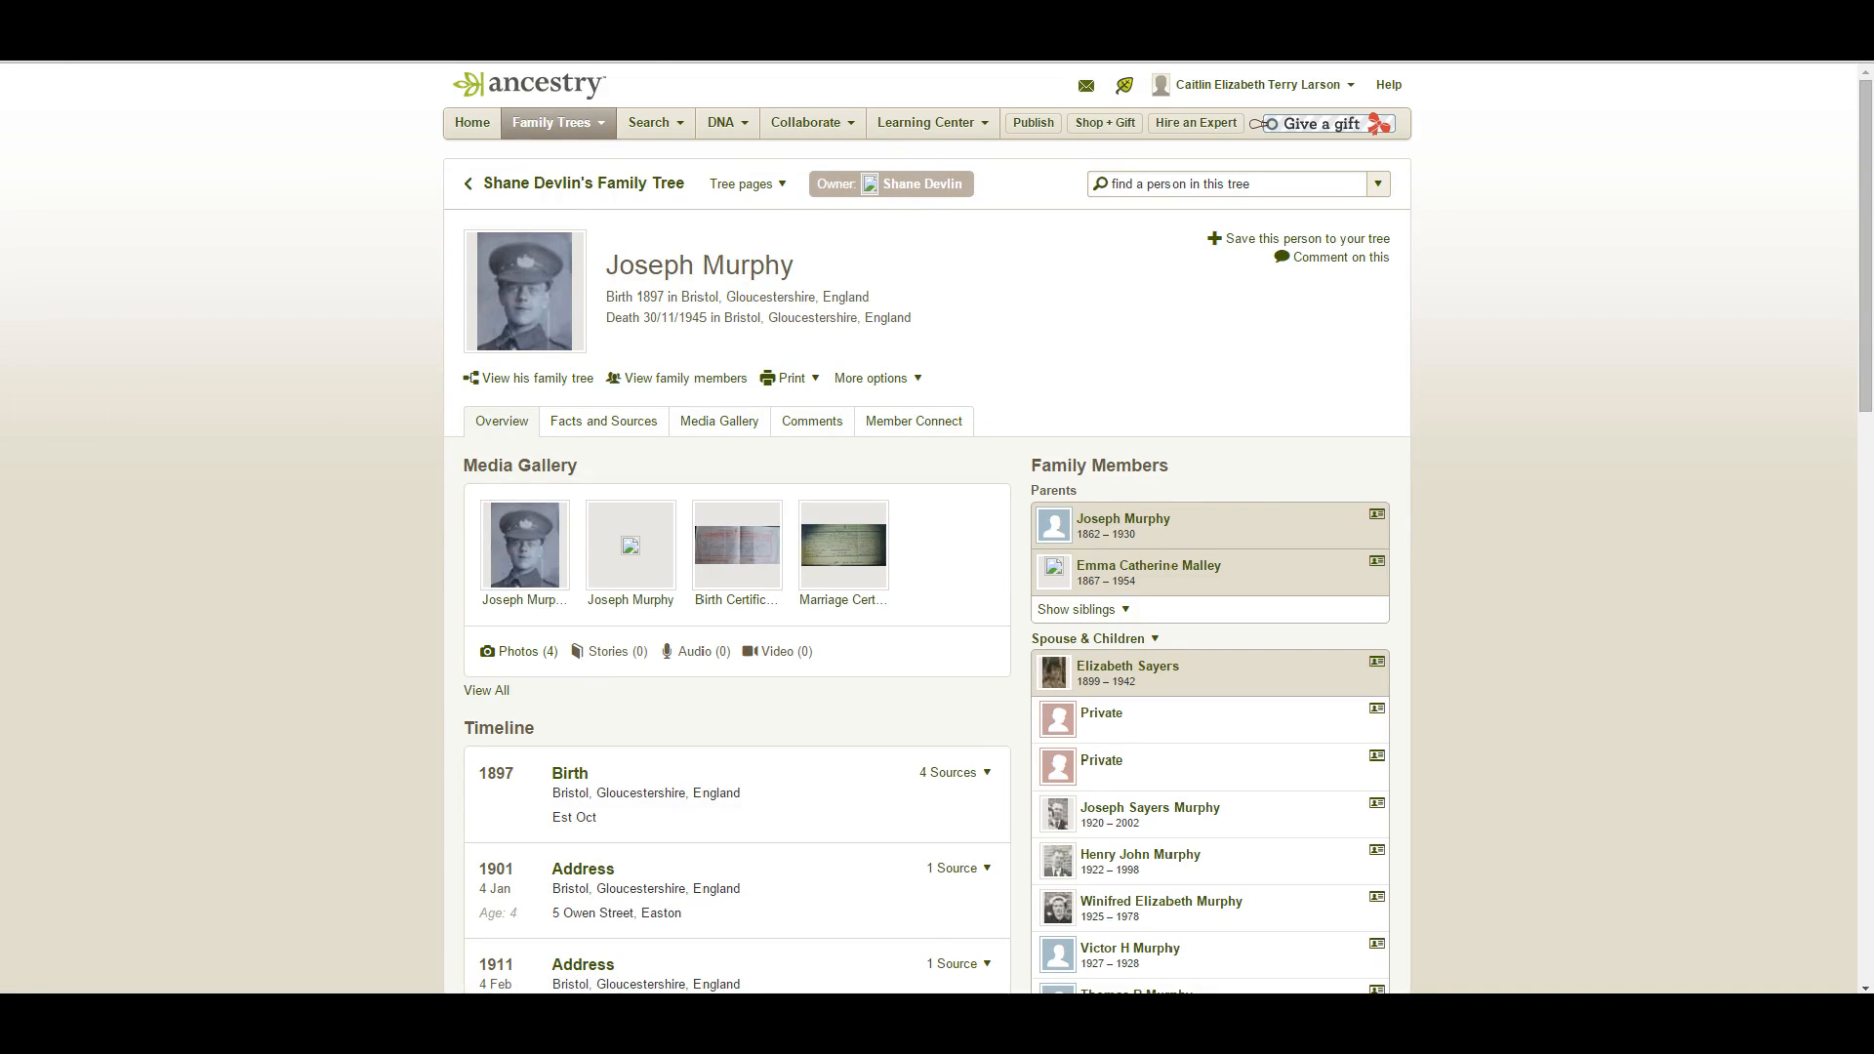
key(alt+Left)
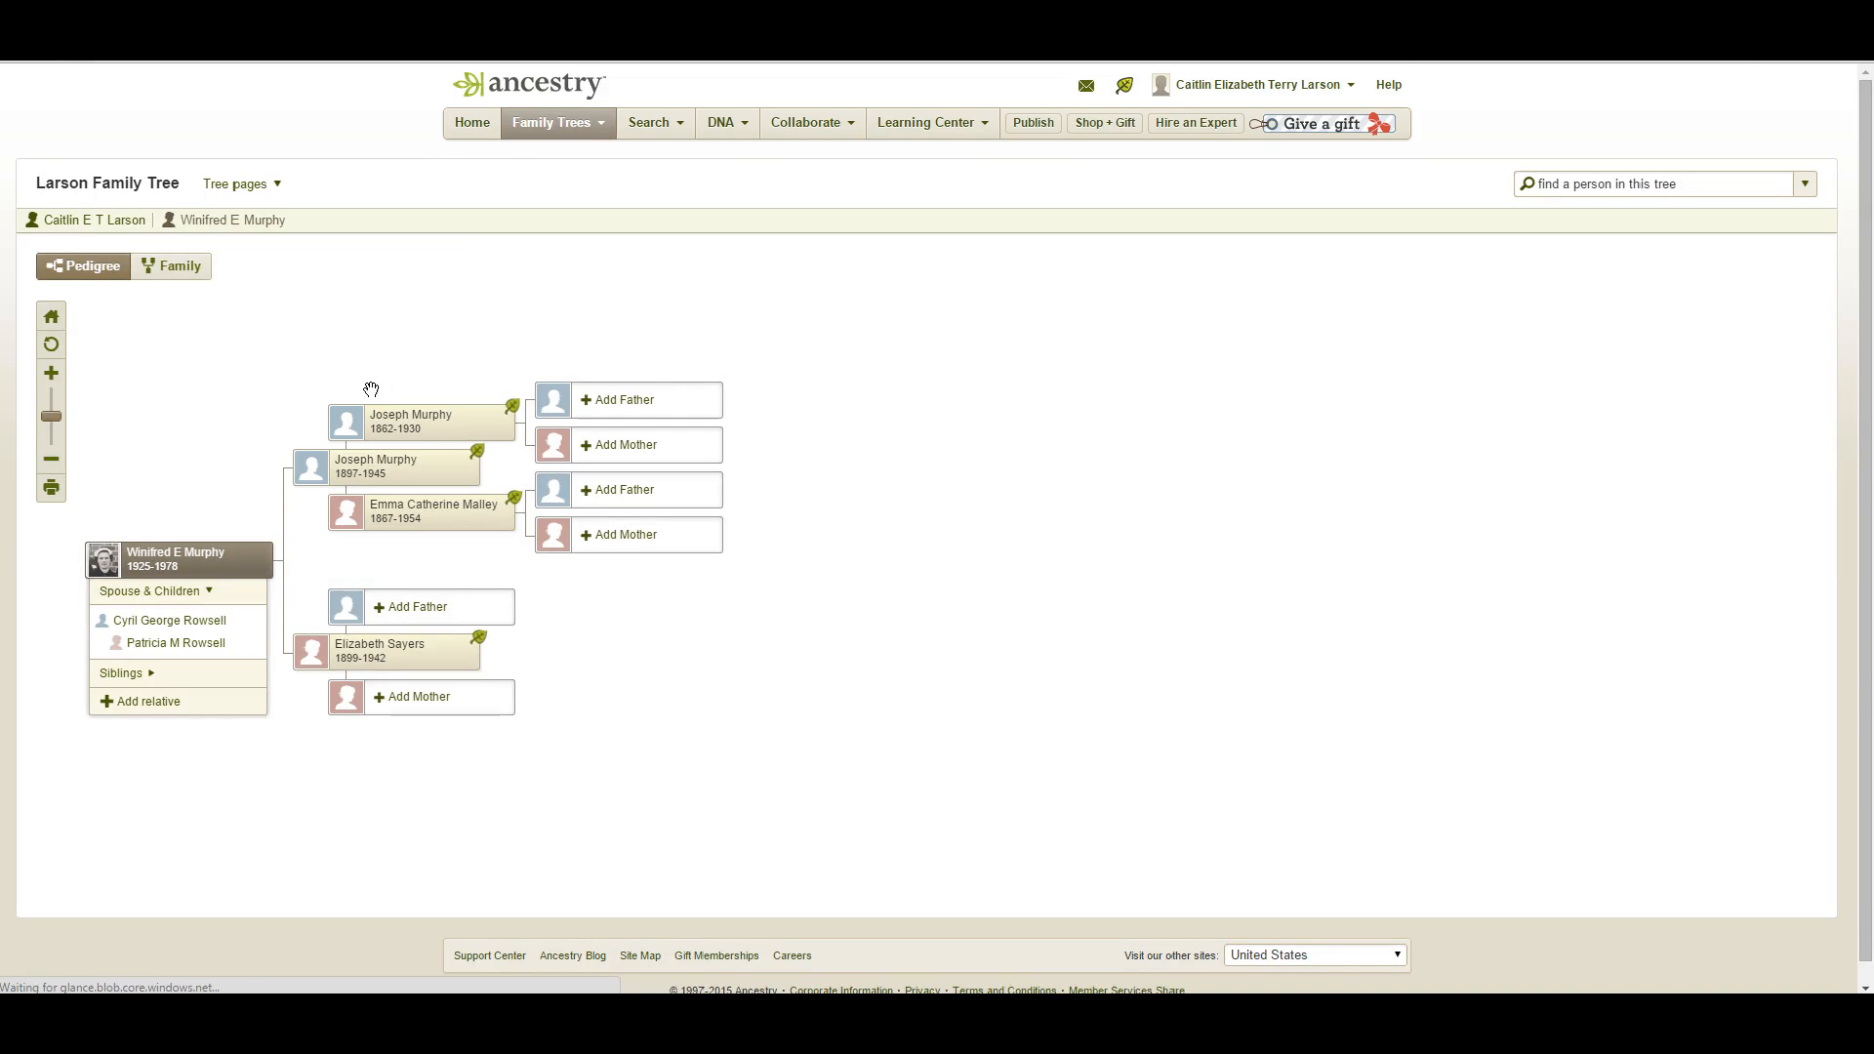
click(408, 412)
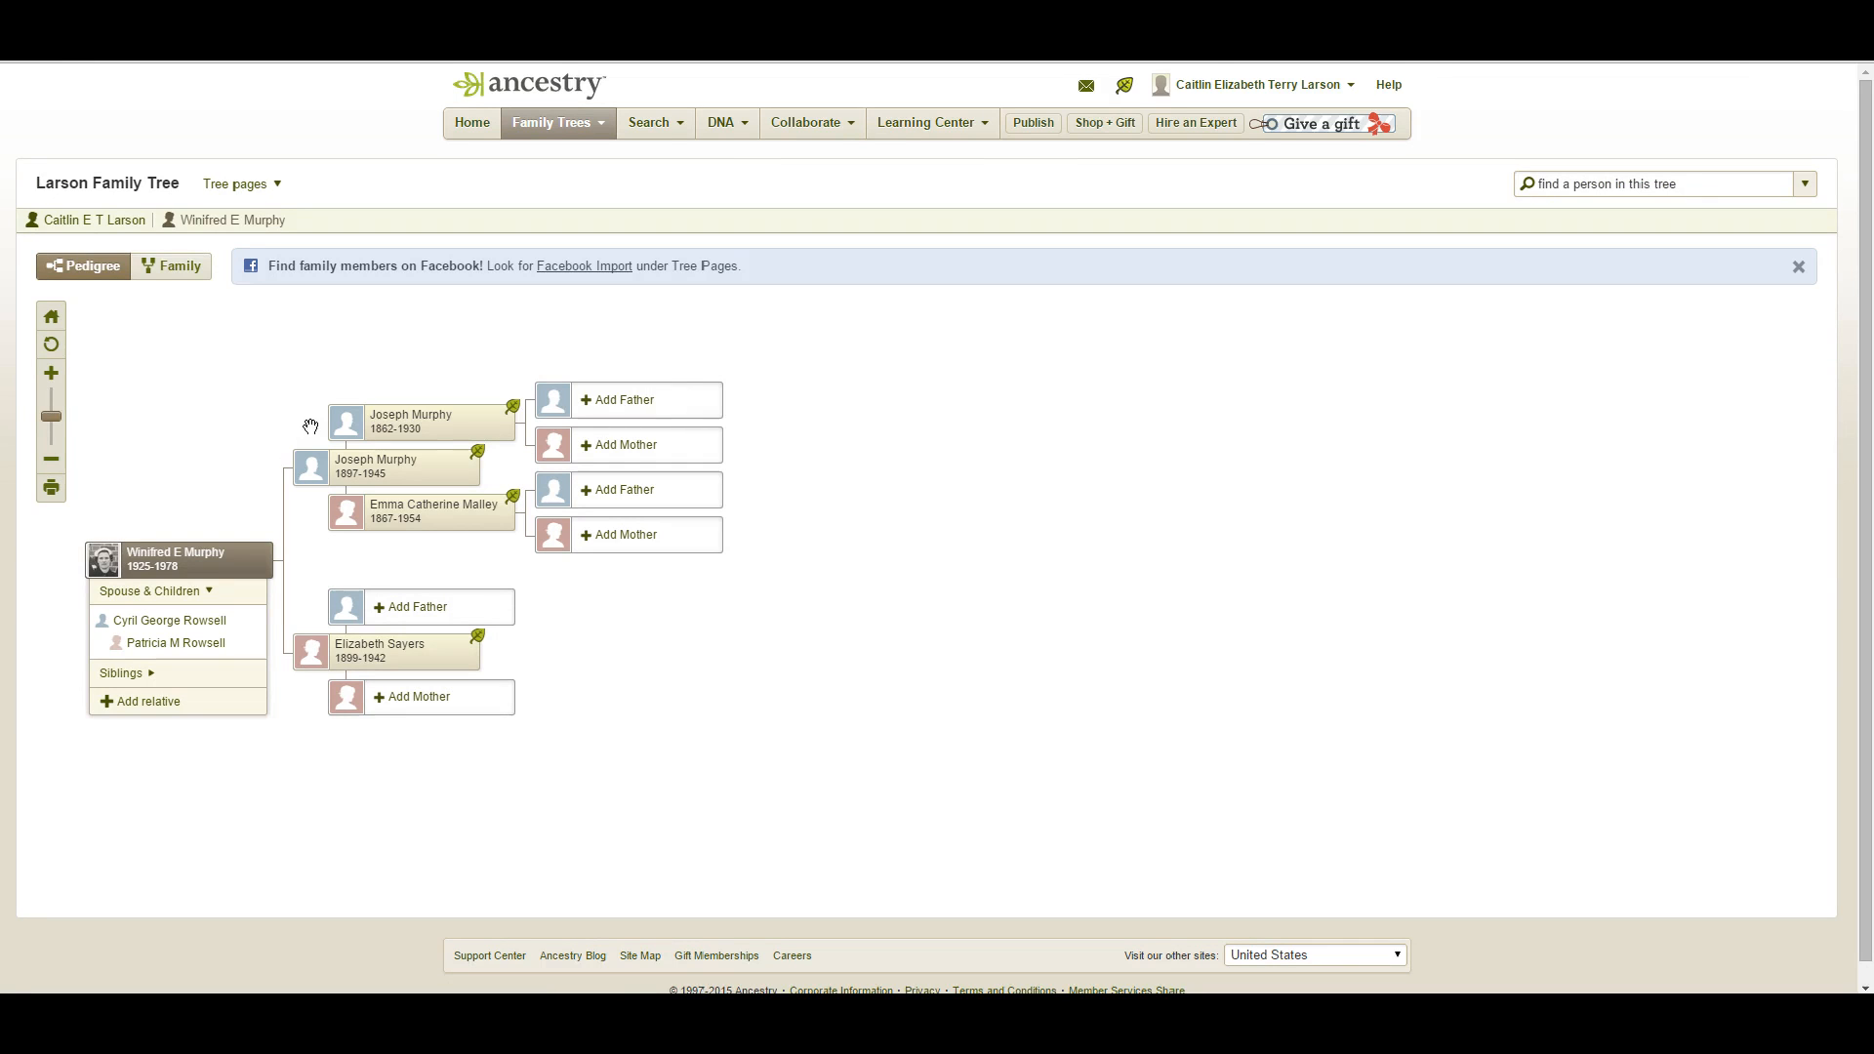
click(328, 527)
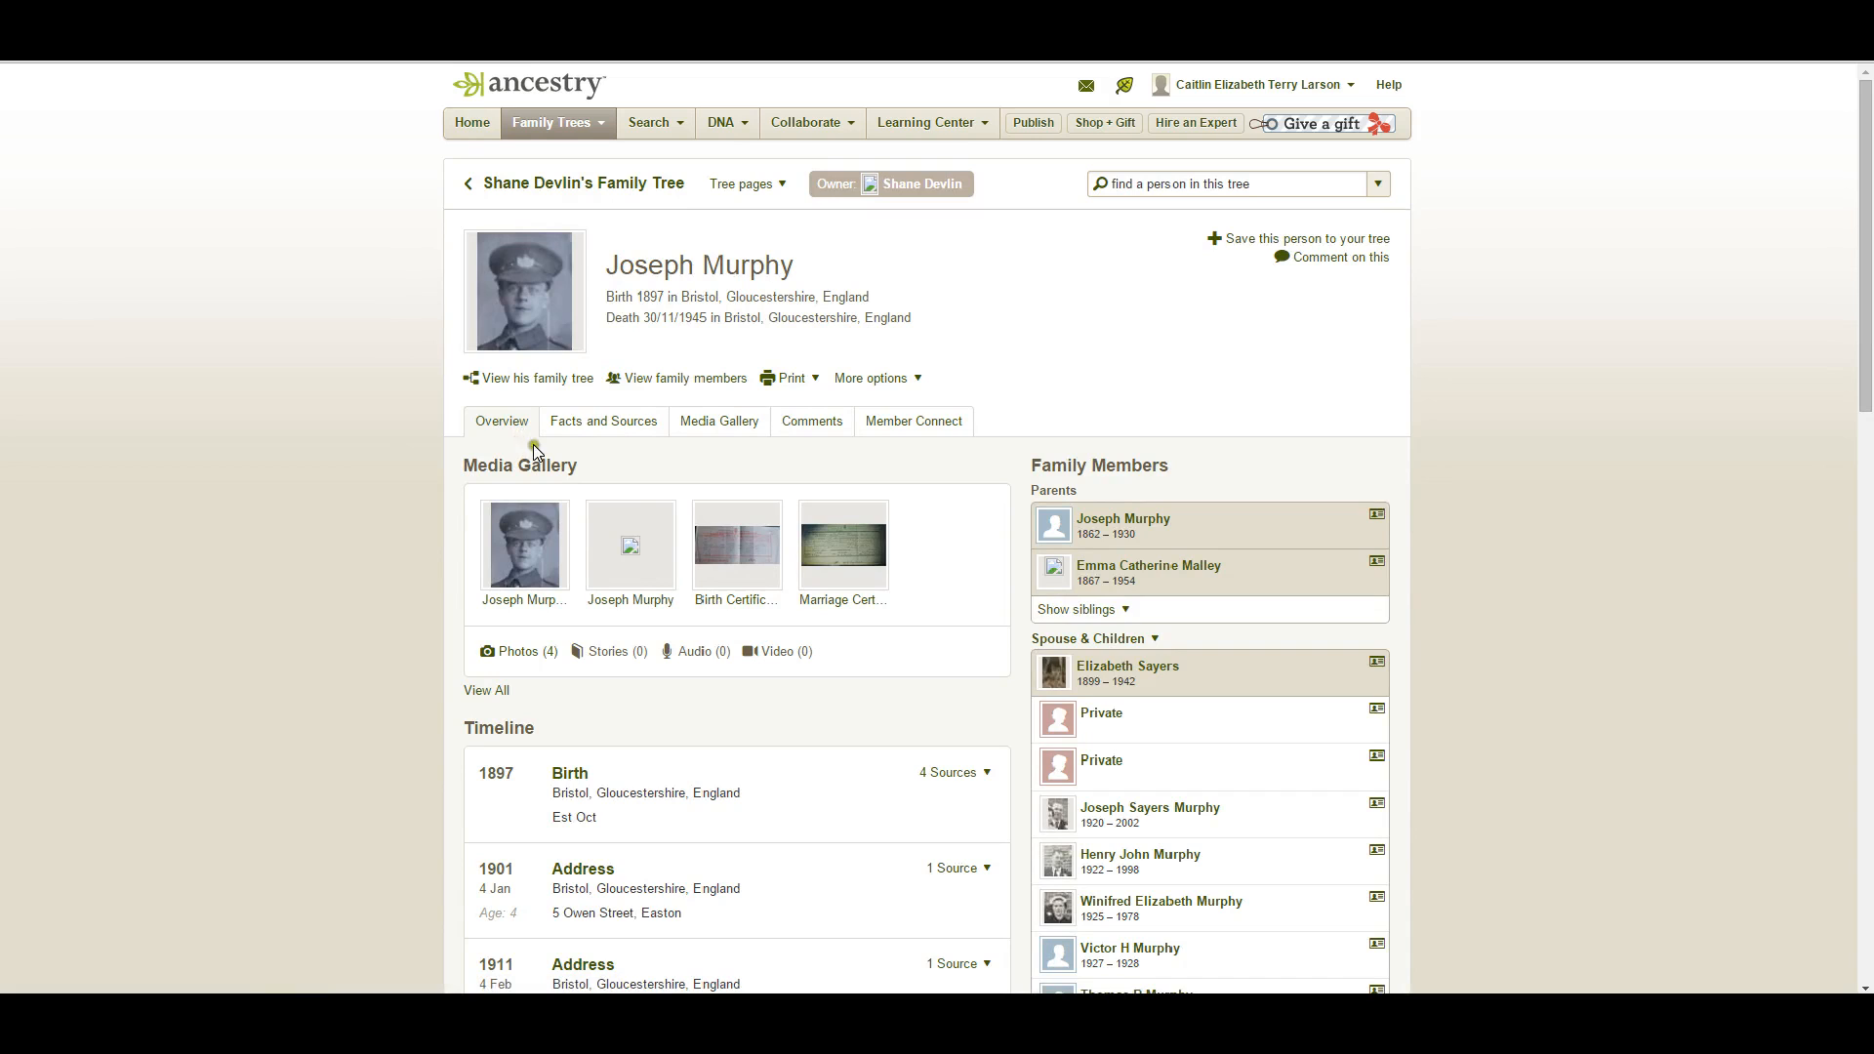
Open the first wife's profile in the other member's tree and attach her to the matching person in Larson Family Tree.
click(1132, 668)
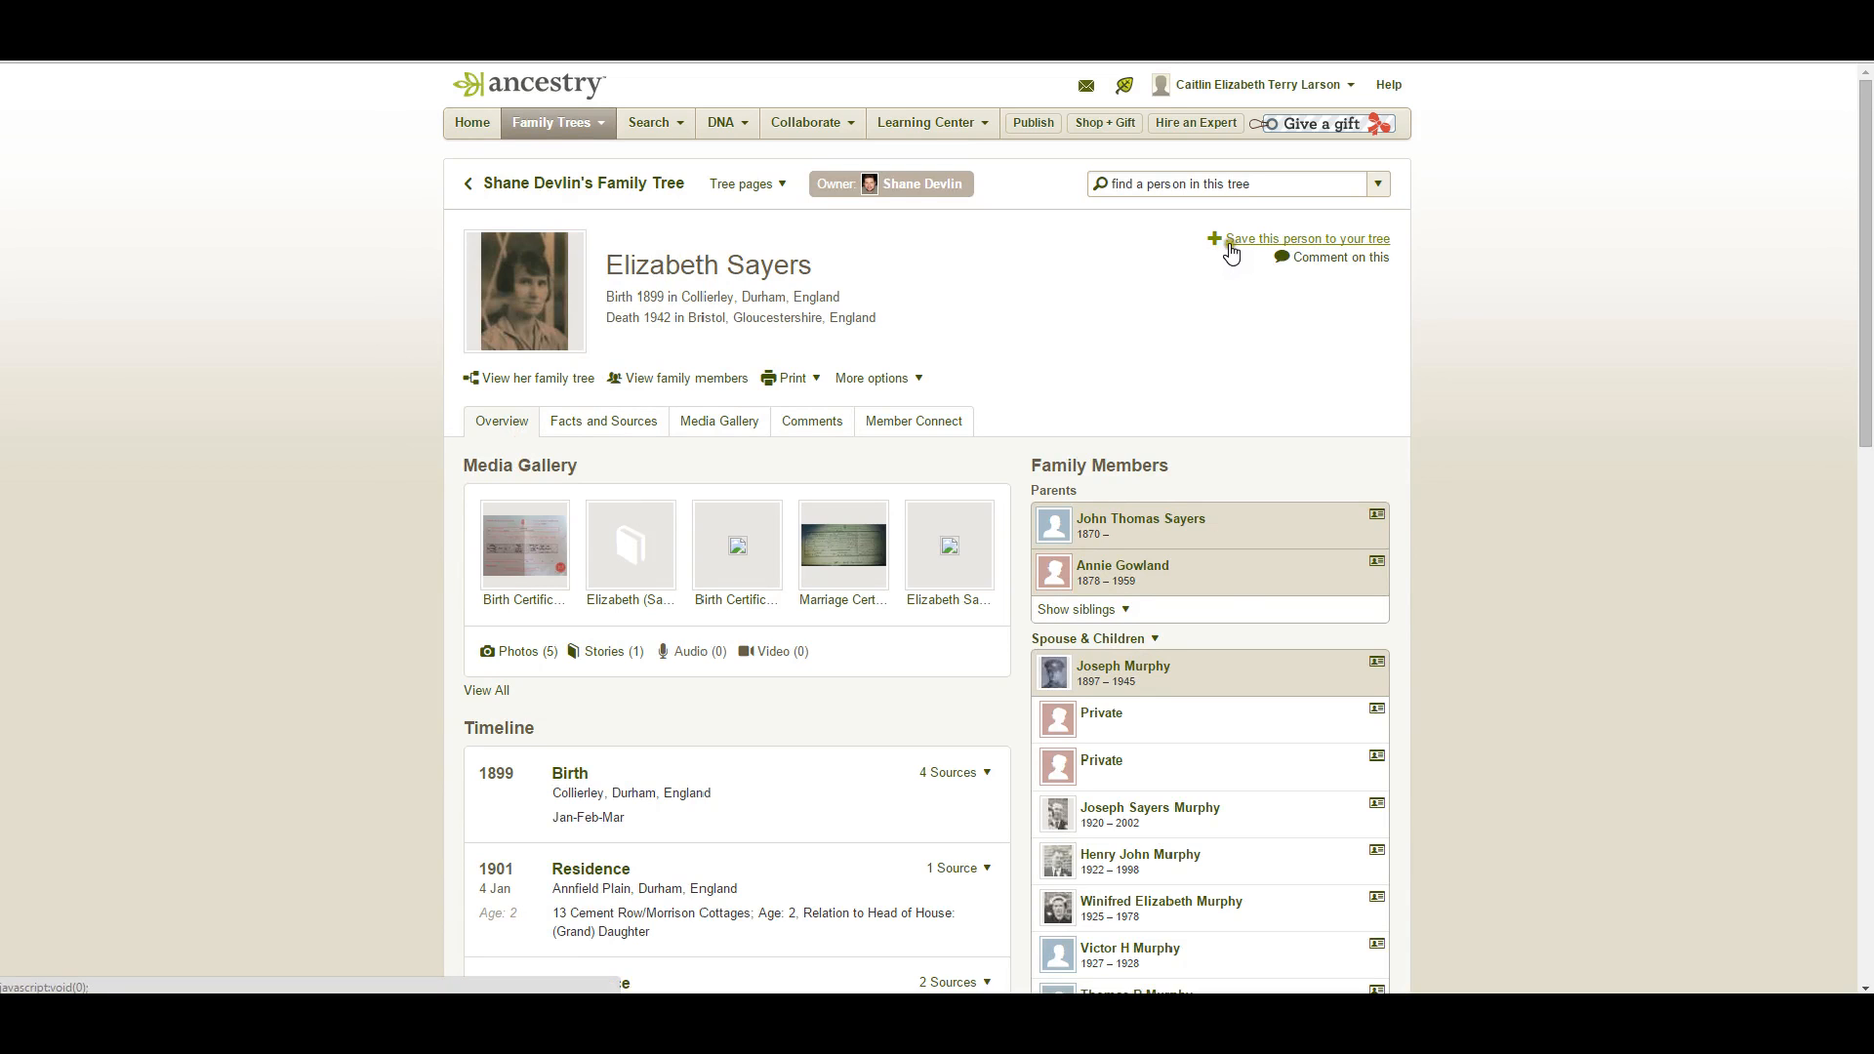
click(1232, 244)
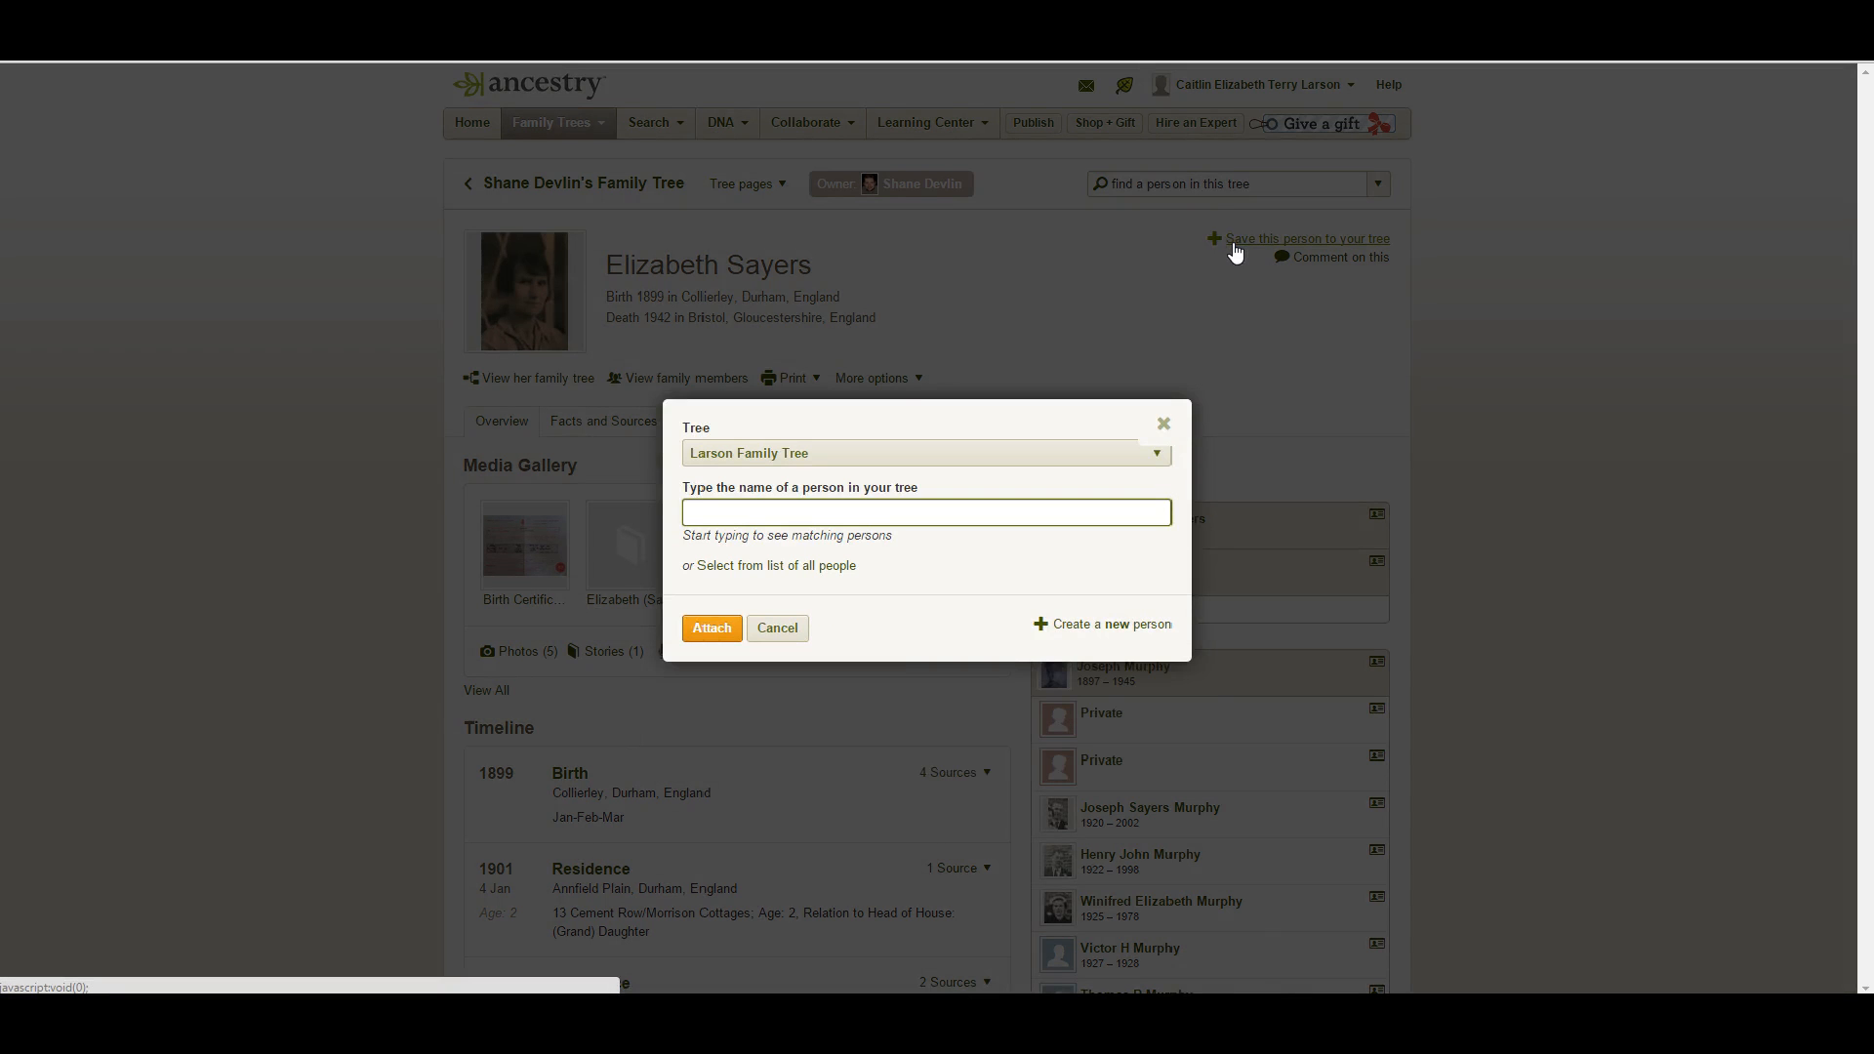
text(eli)
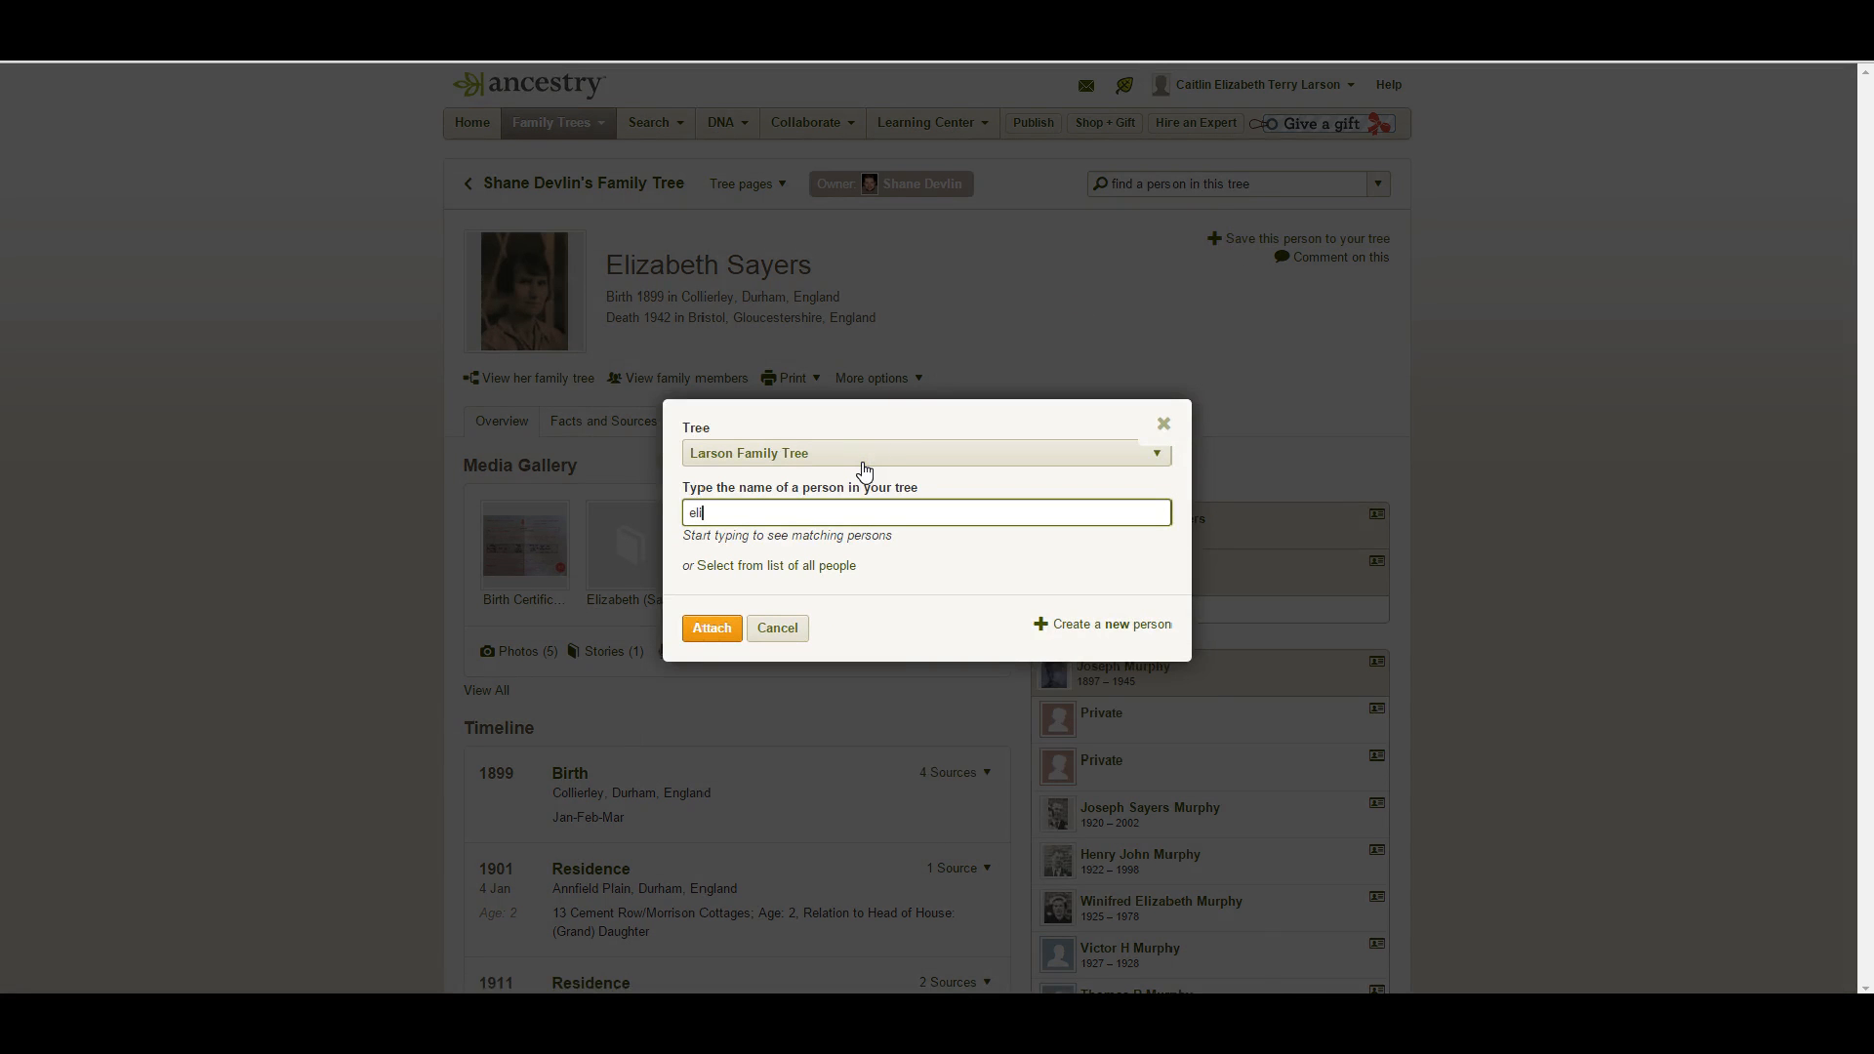
text(zab)
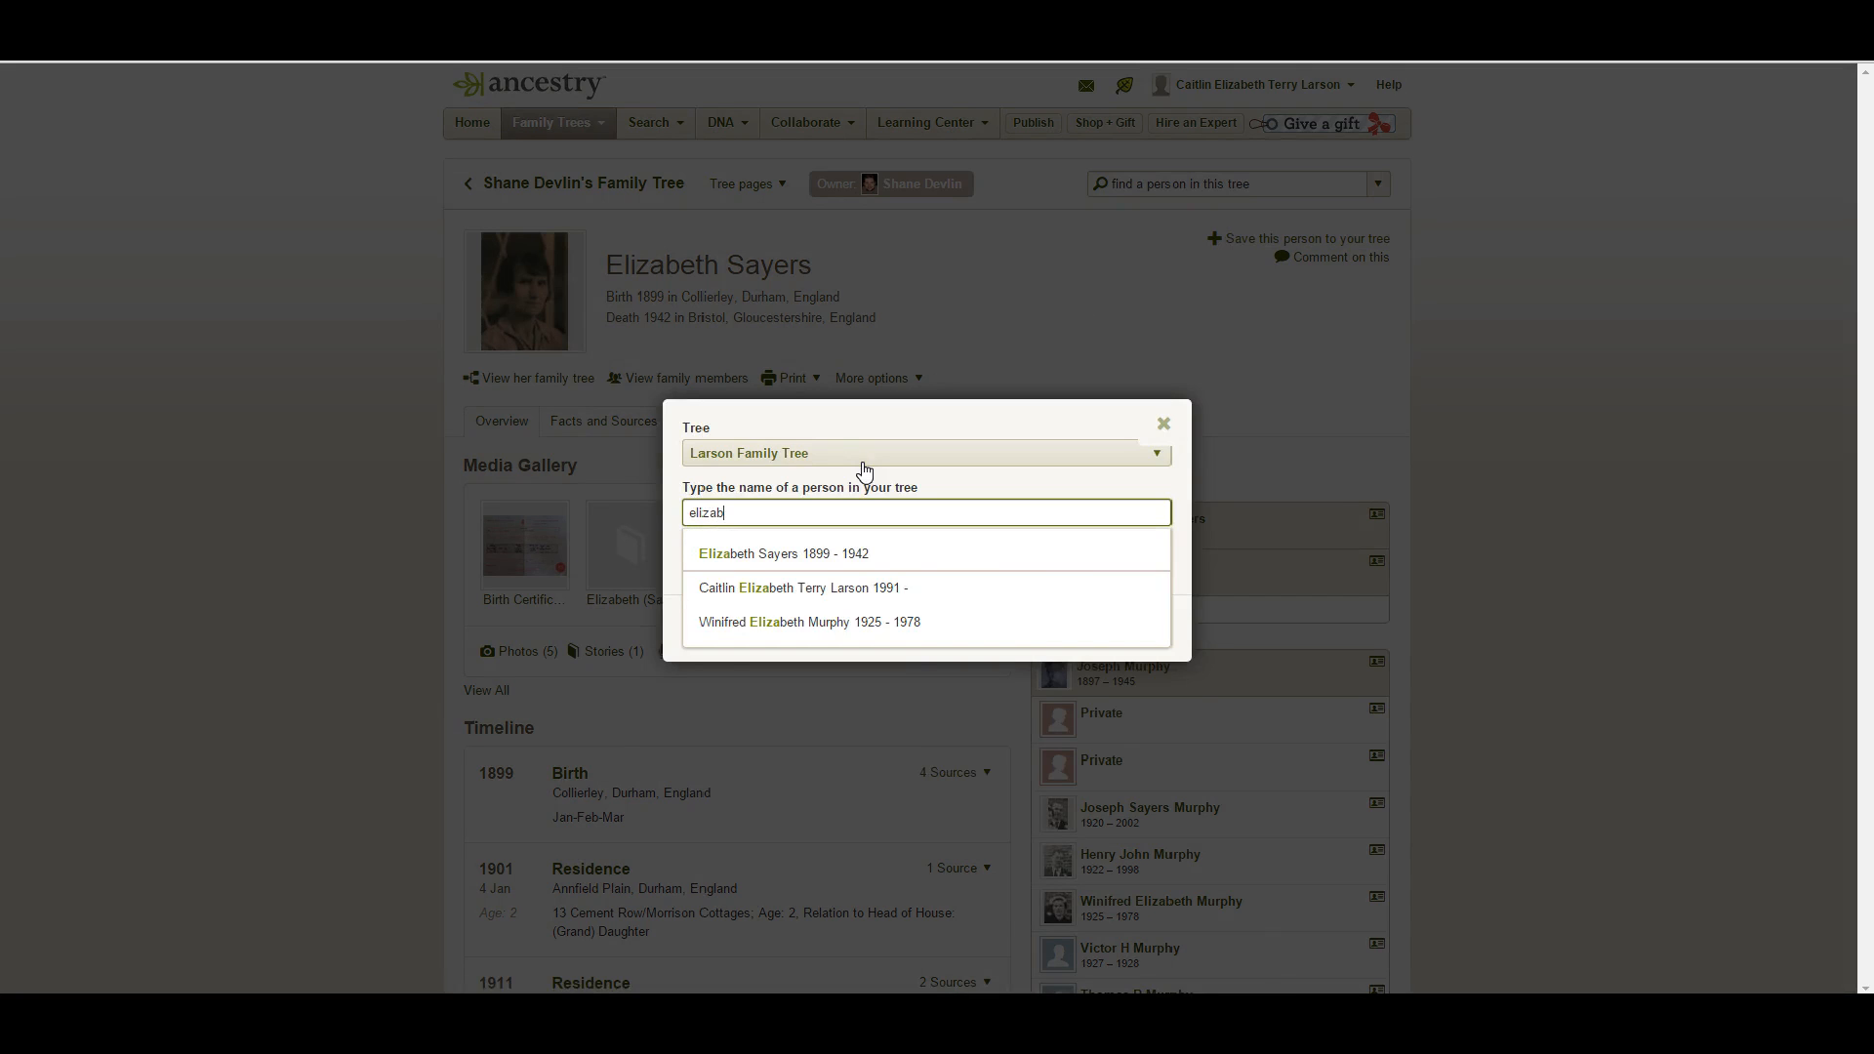
text(eth)
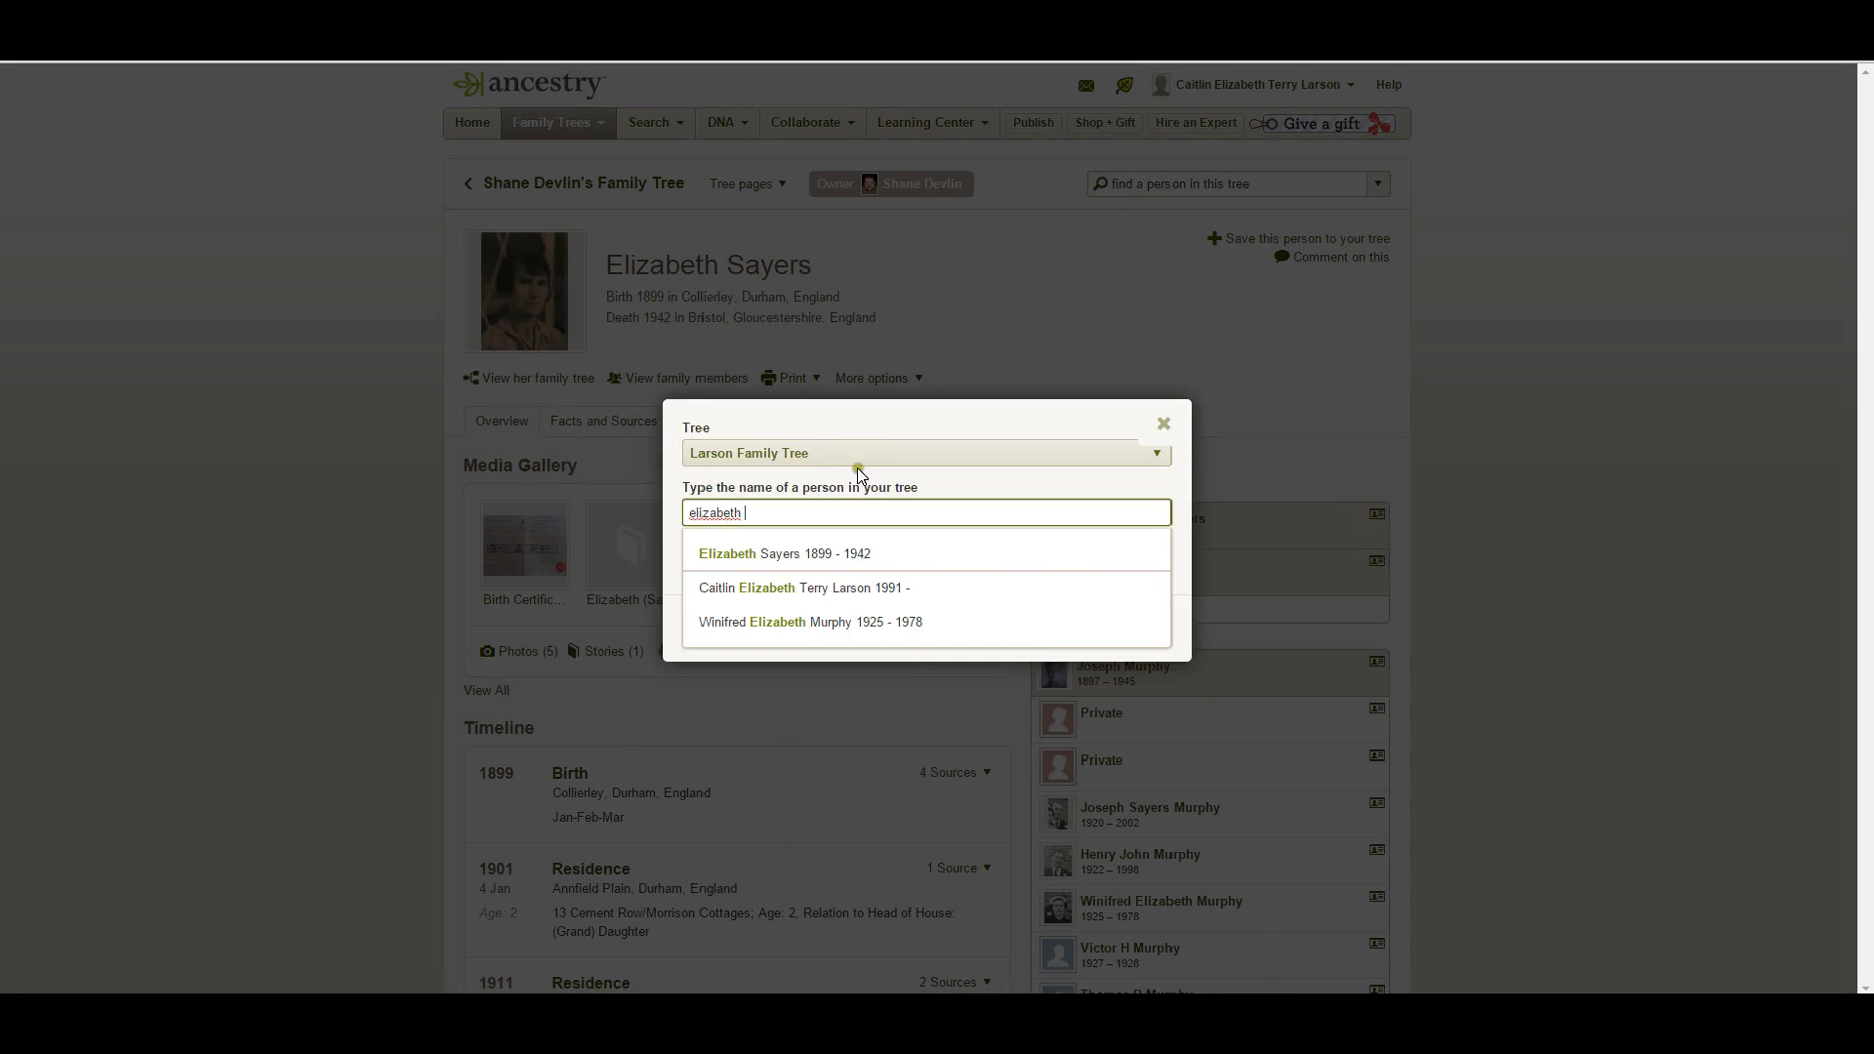
click(783, 553)
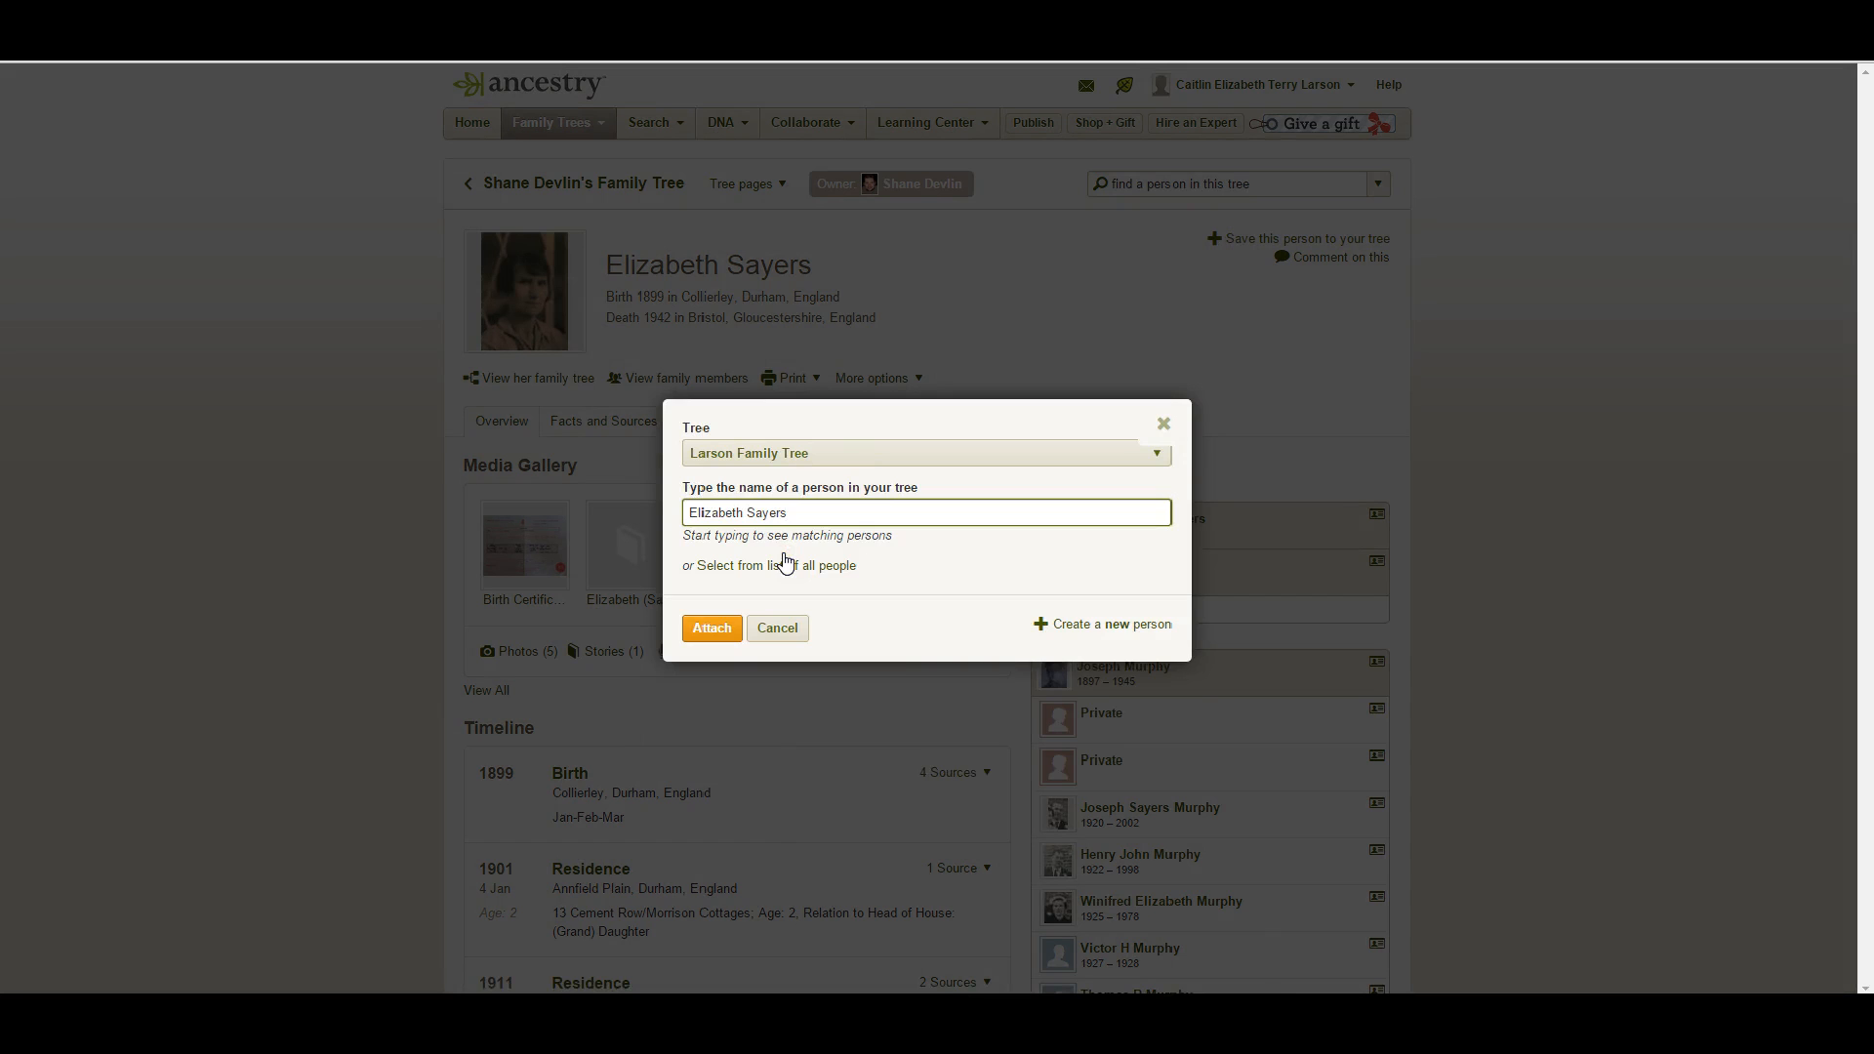
click(705, 630)
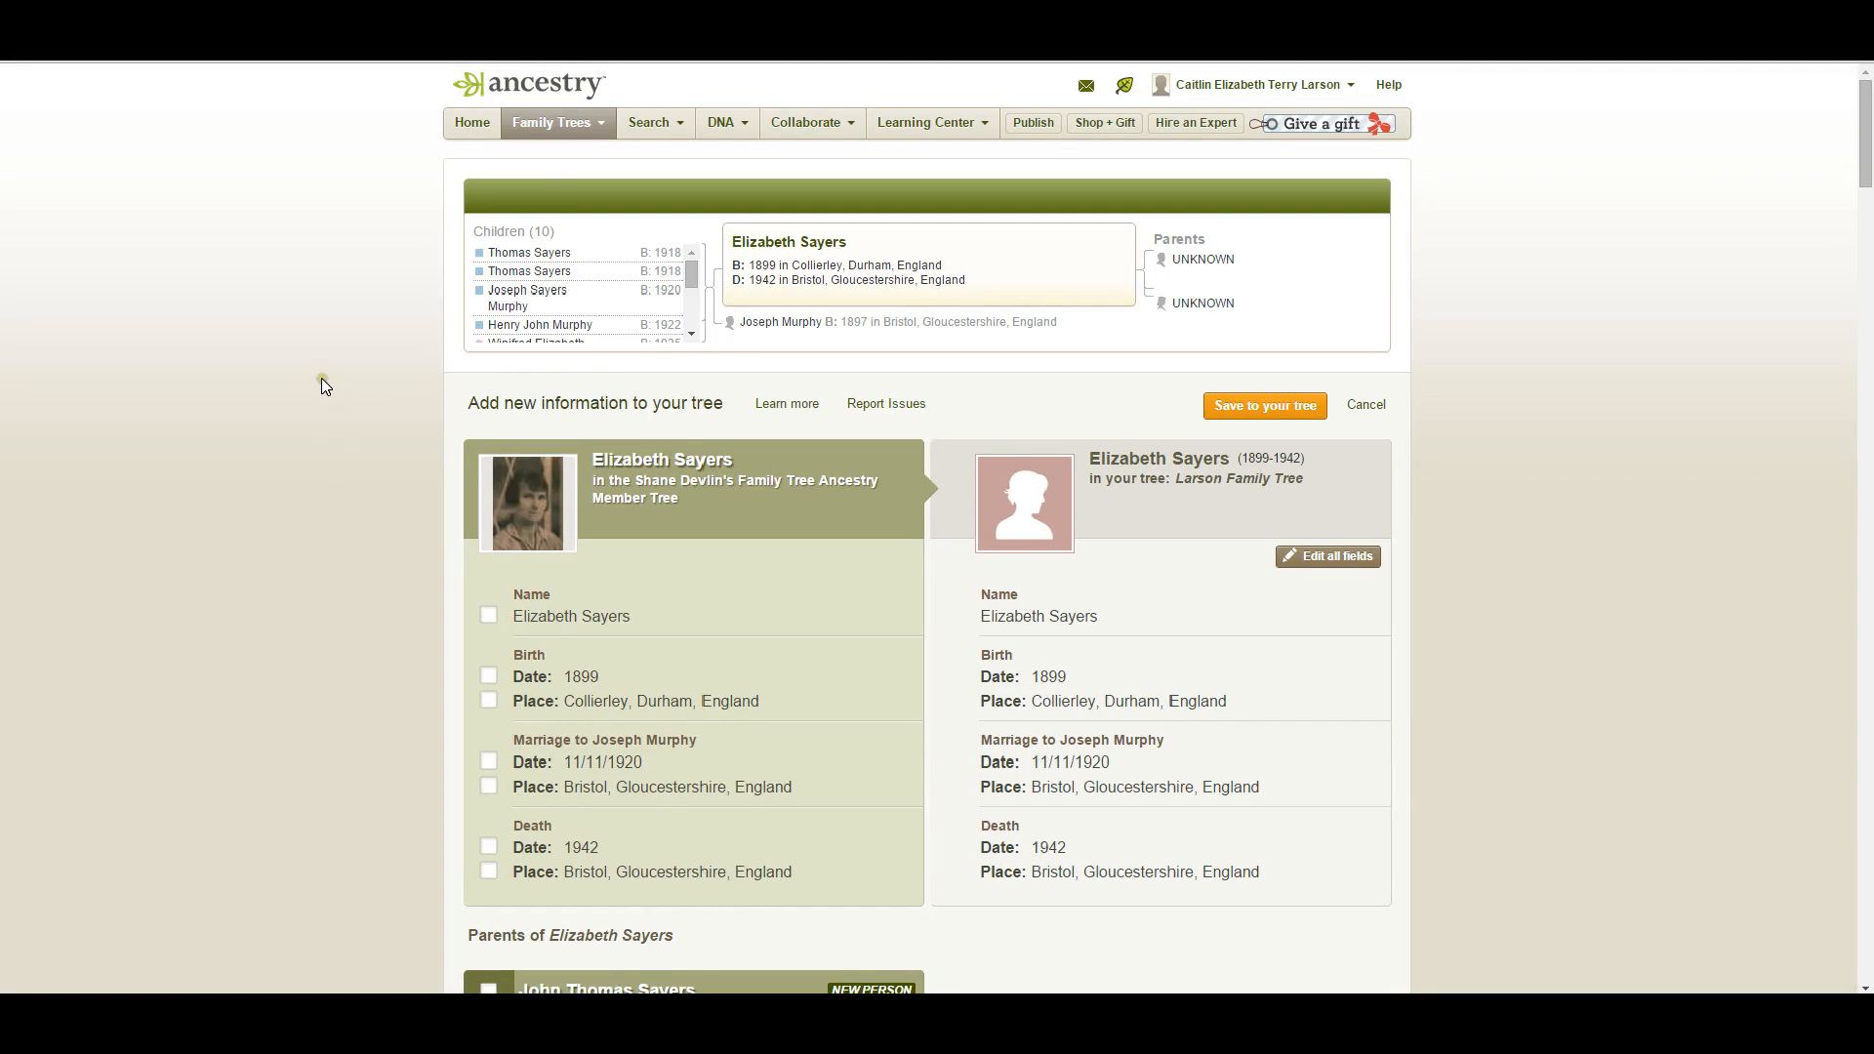
Compare the wife's facts, then include both of her parents as new people and her husband as an existing match.
scroll(300, 527, down, 1)
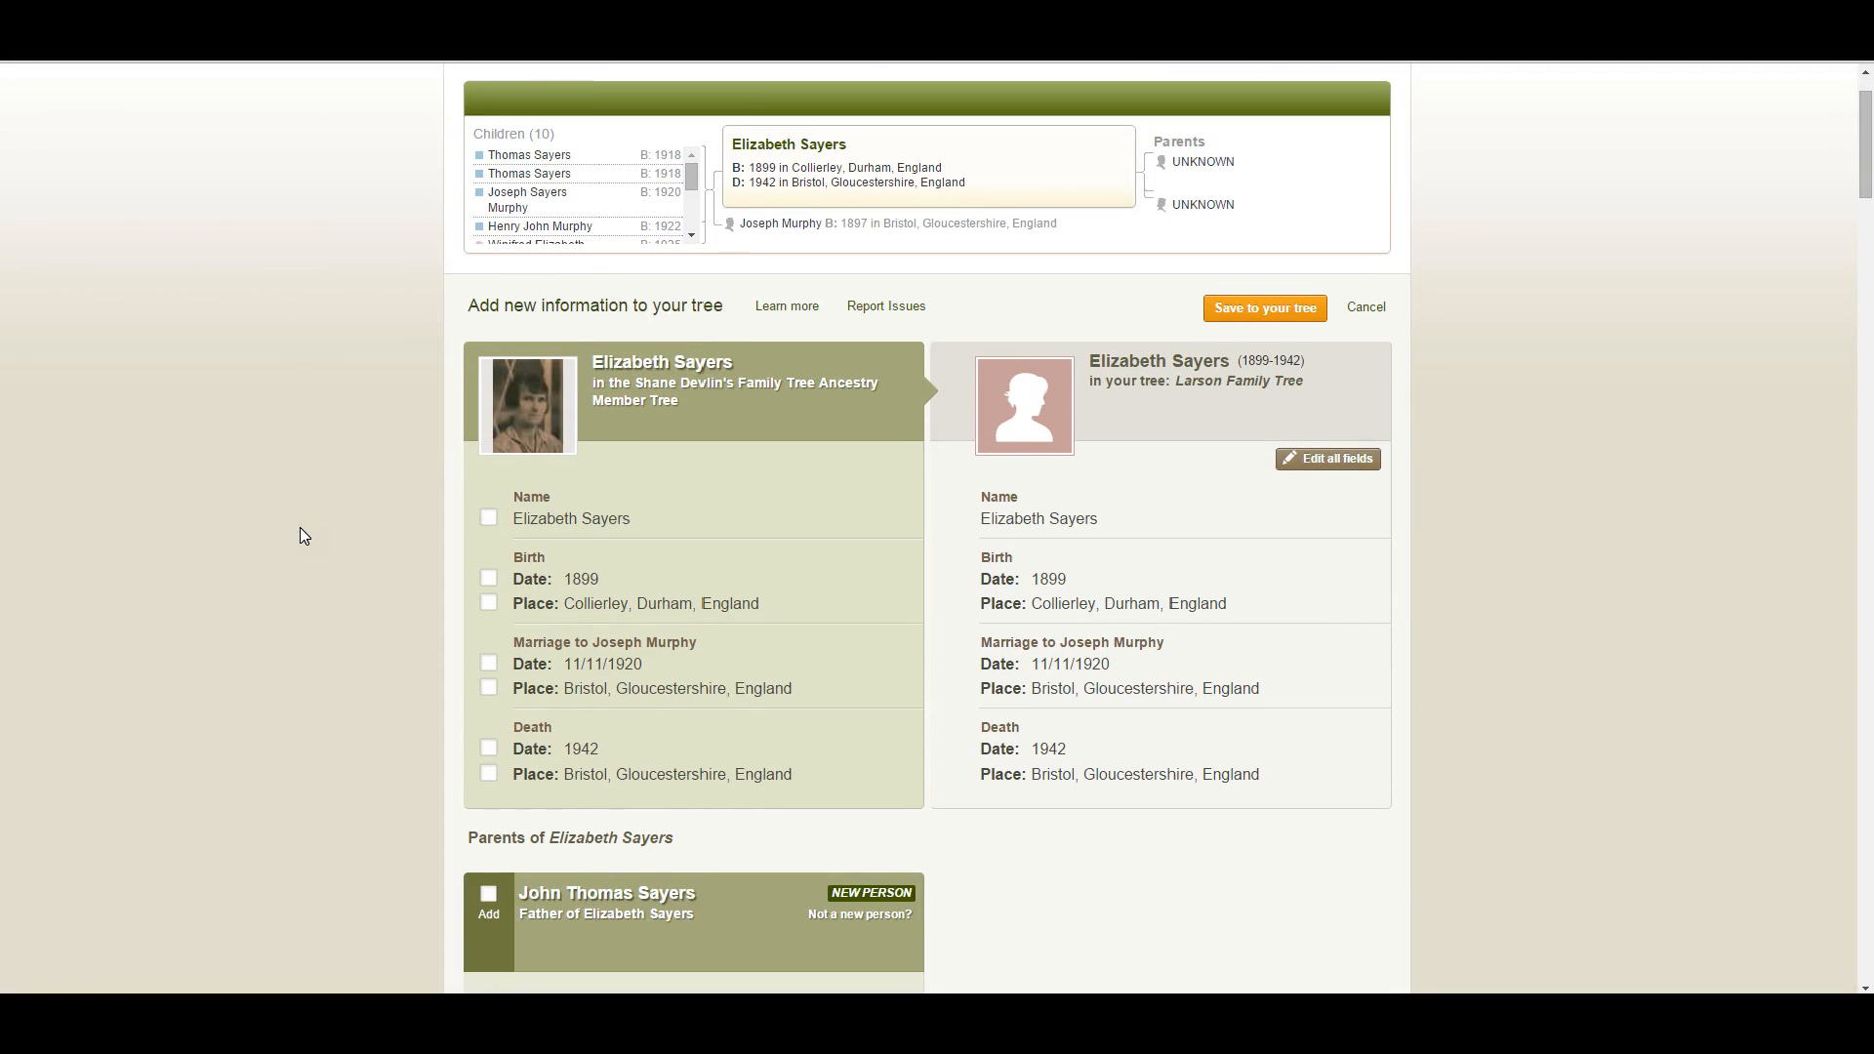
scroll(300, 535, down, 1)
scroll(300, 535, up, 1)
scroll(1038, 619, down, 3)
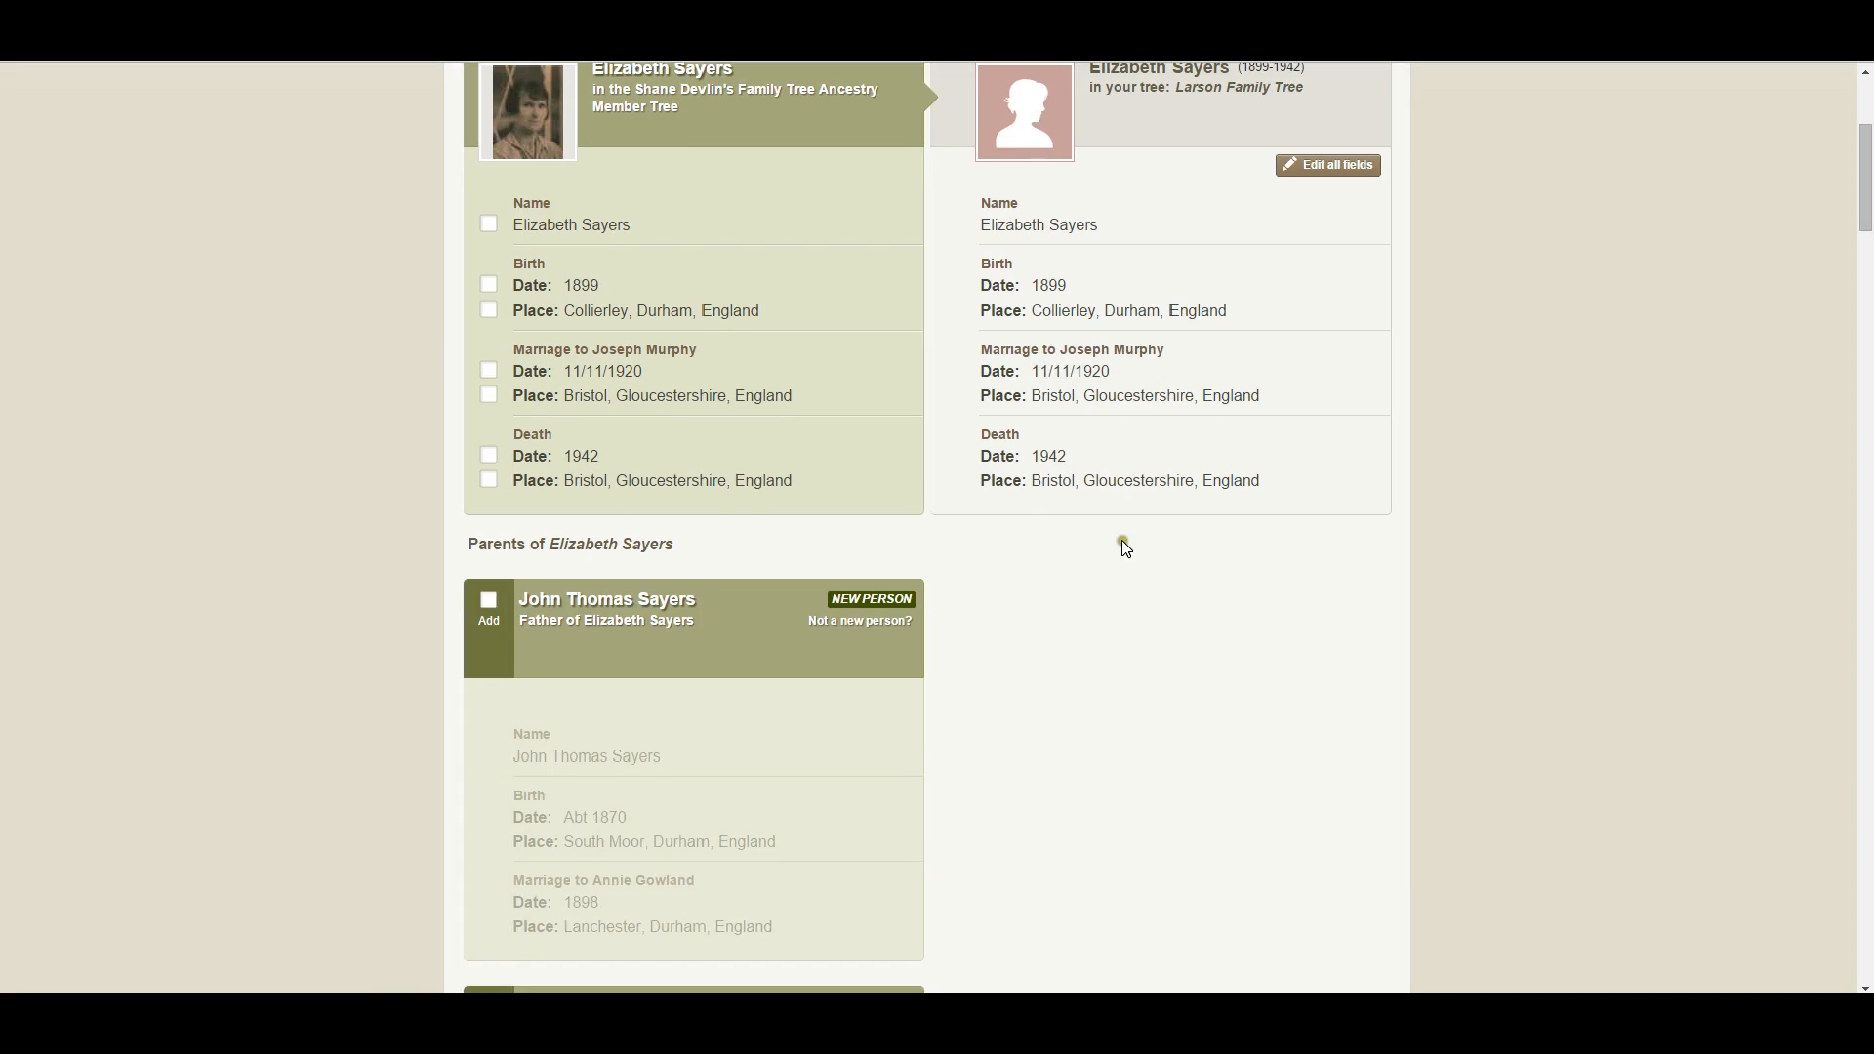
scroll(1121, 542, down, 2)
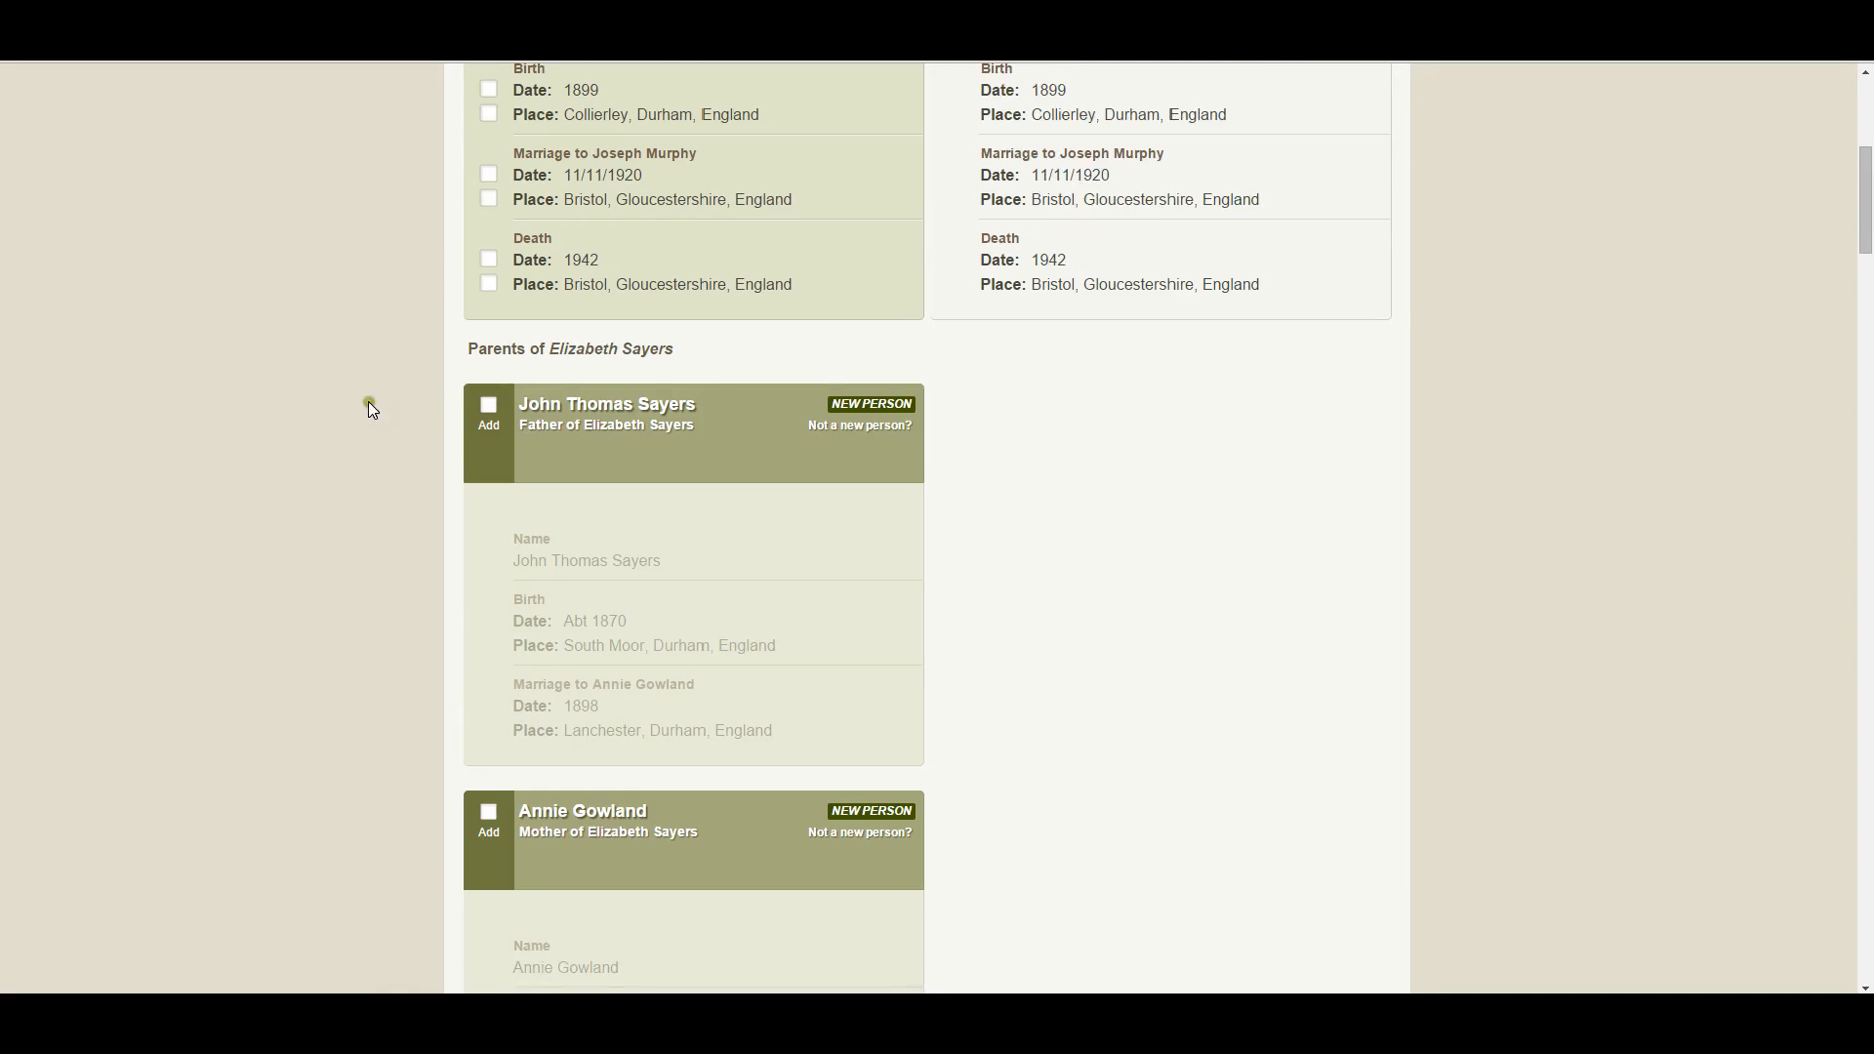
click(490, 406)
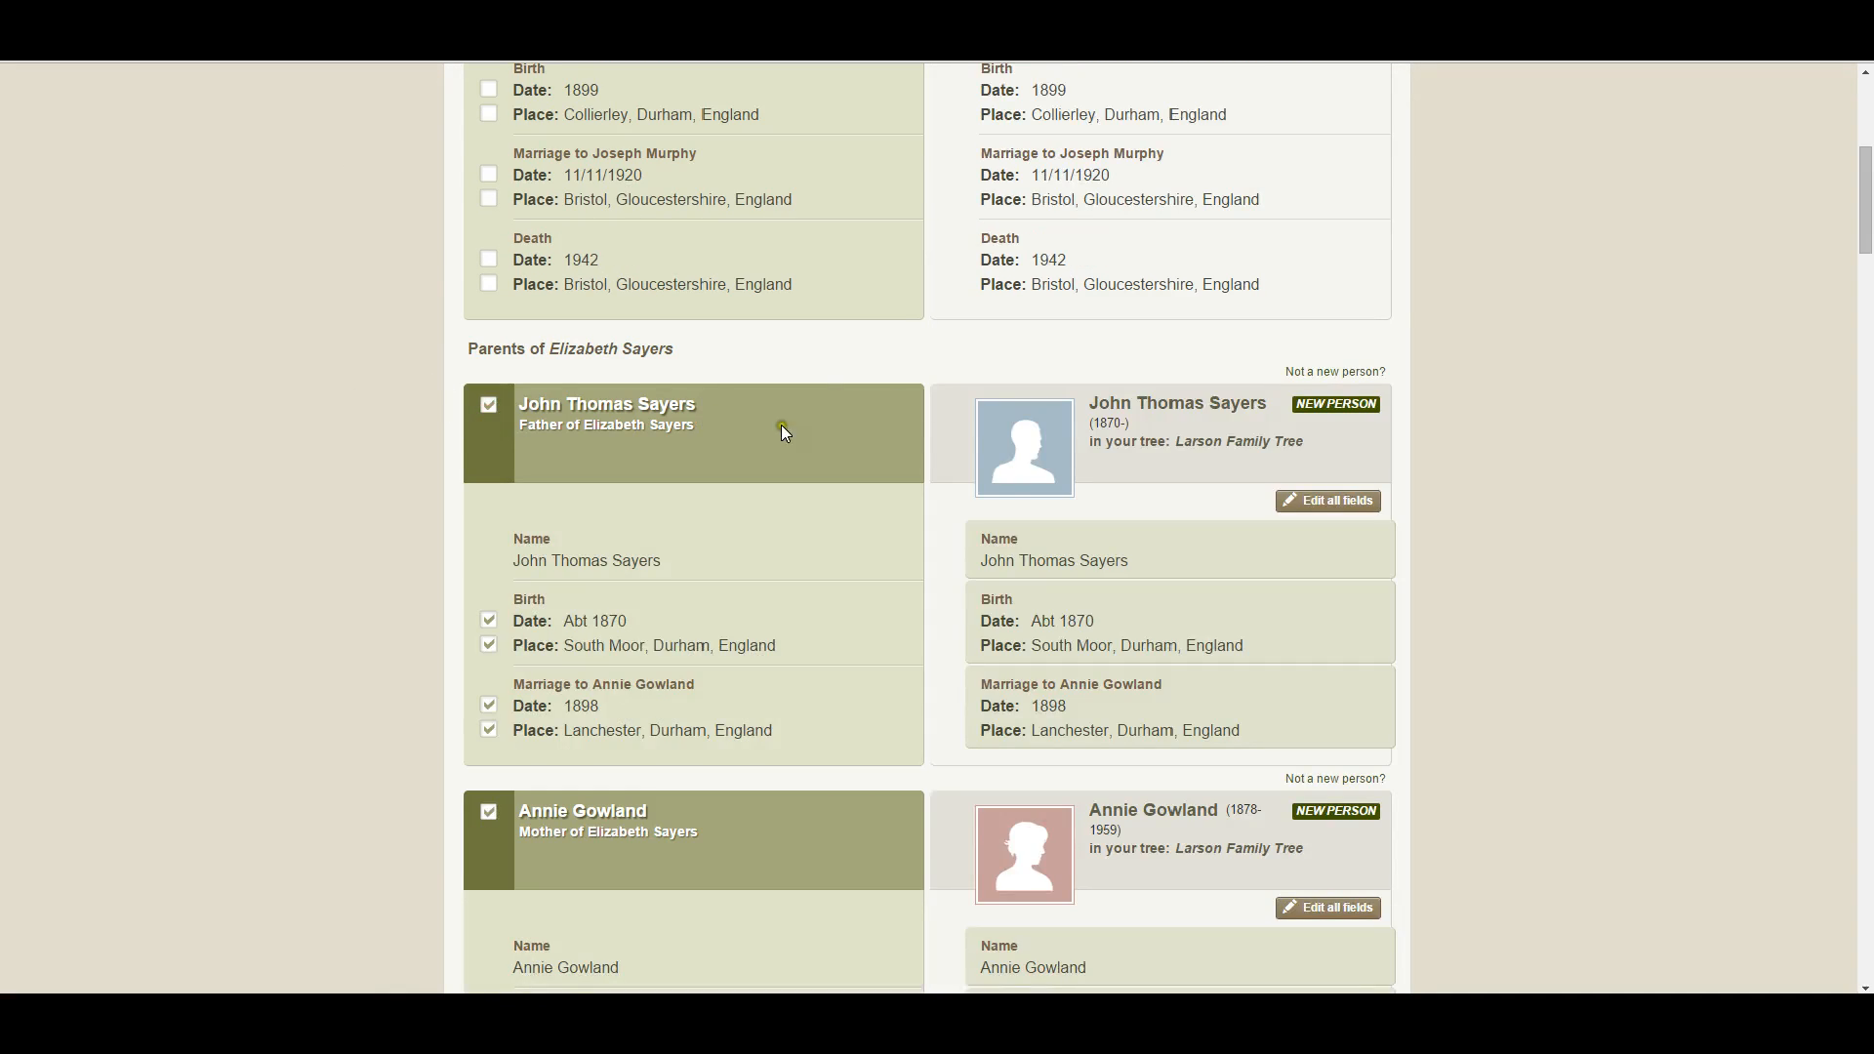
scroll(1212, 488, down, 2)
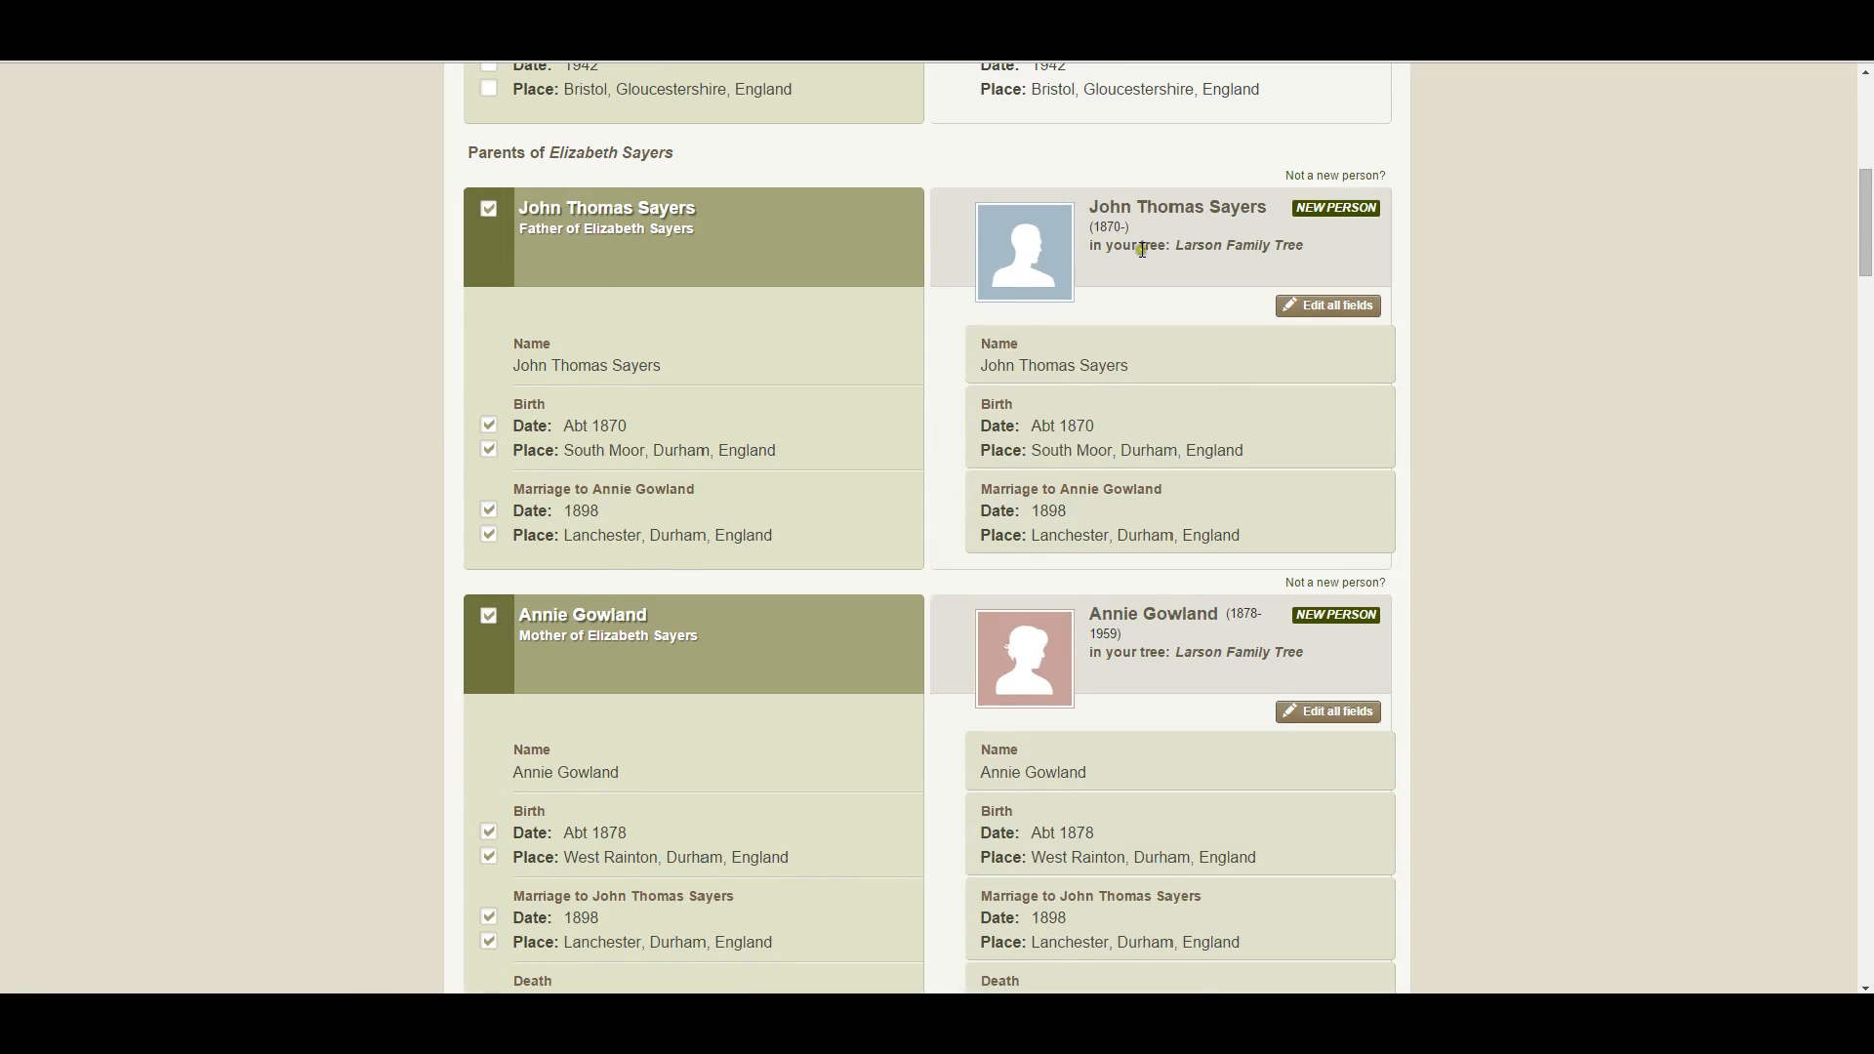
scroll(1247, 689, down, 3)
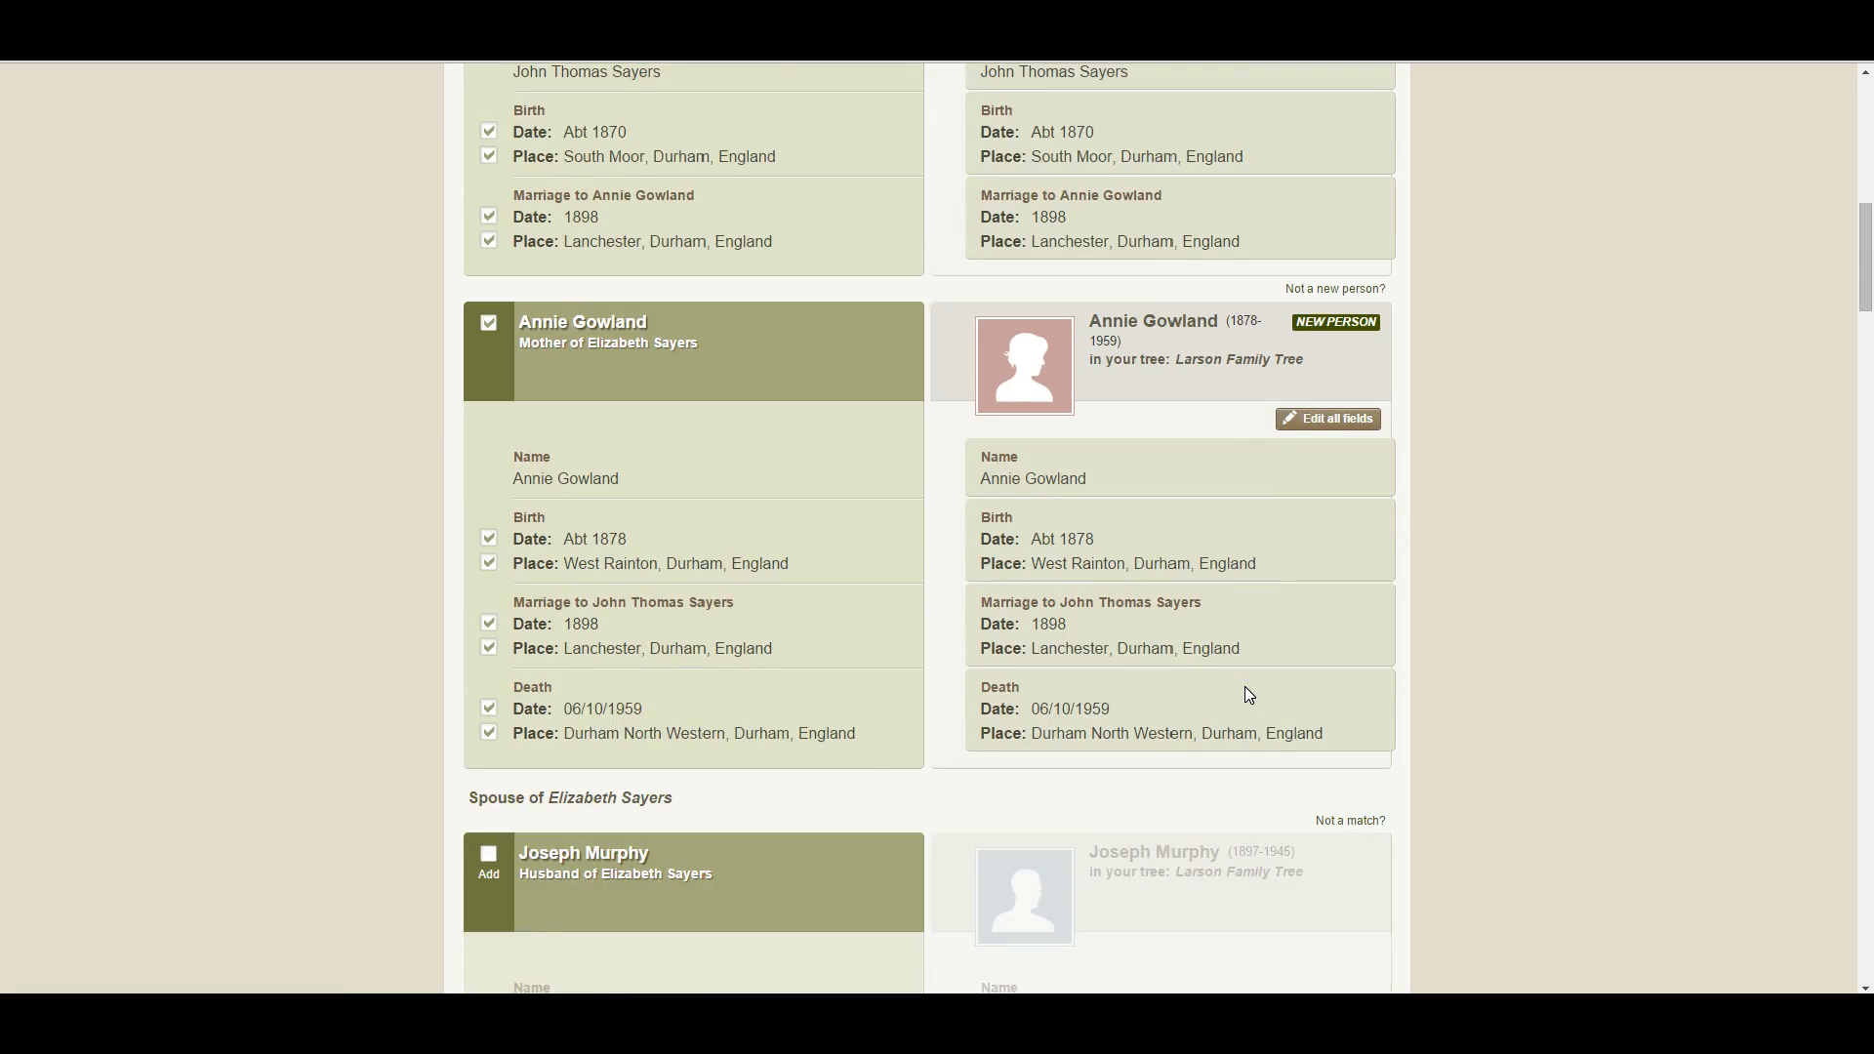
scroll(1245, 687, down, 3)
click(488, 566)
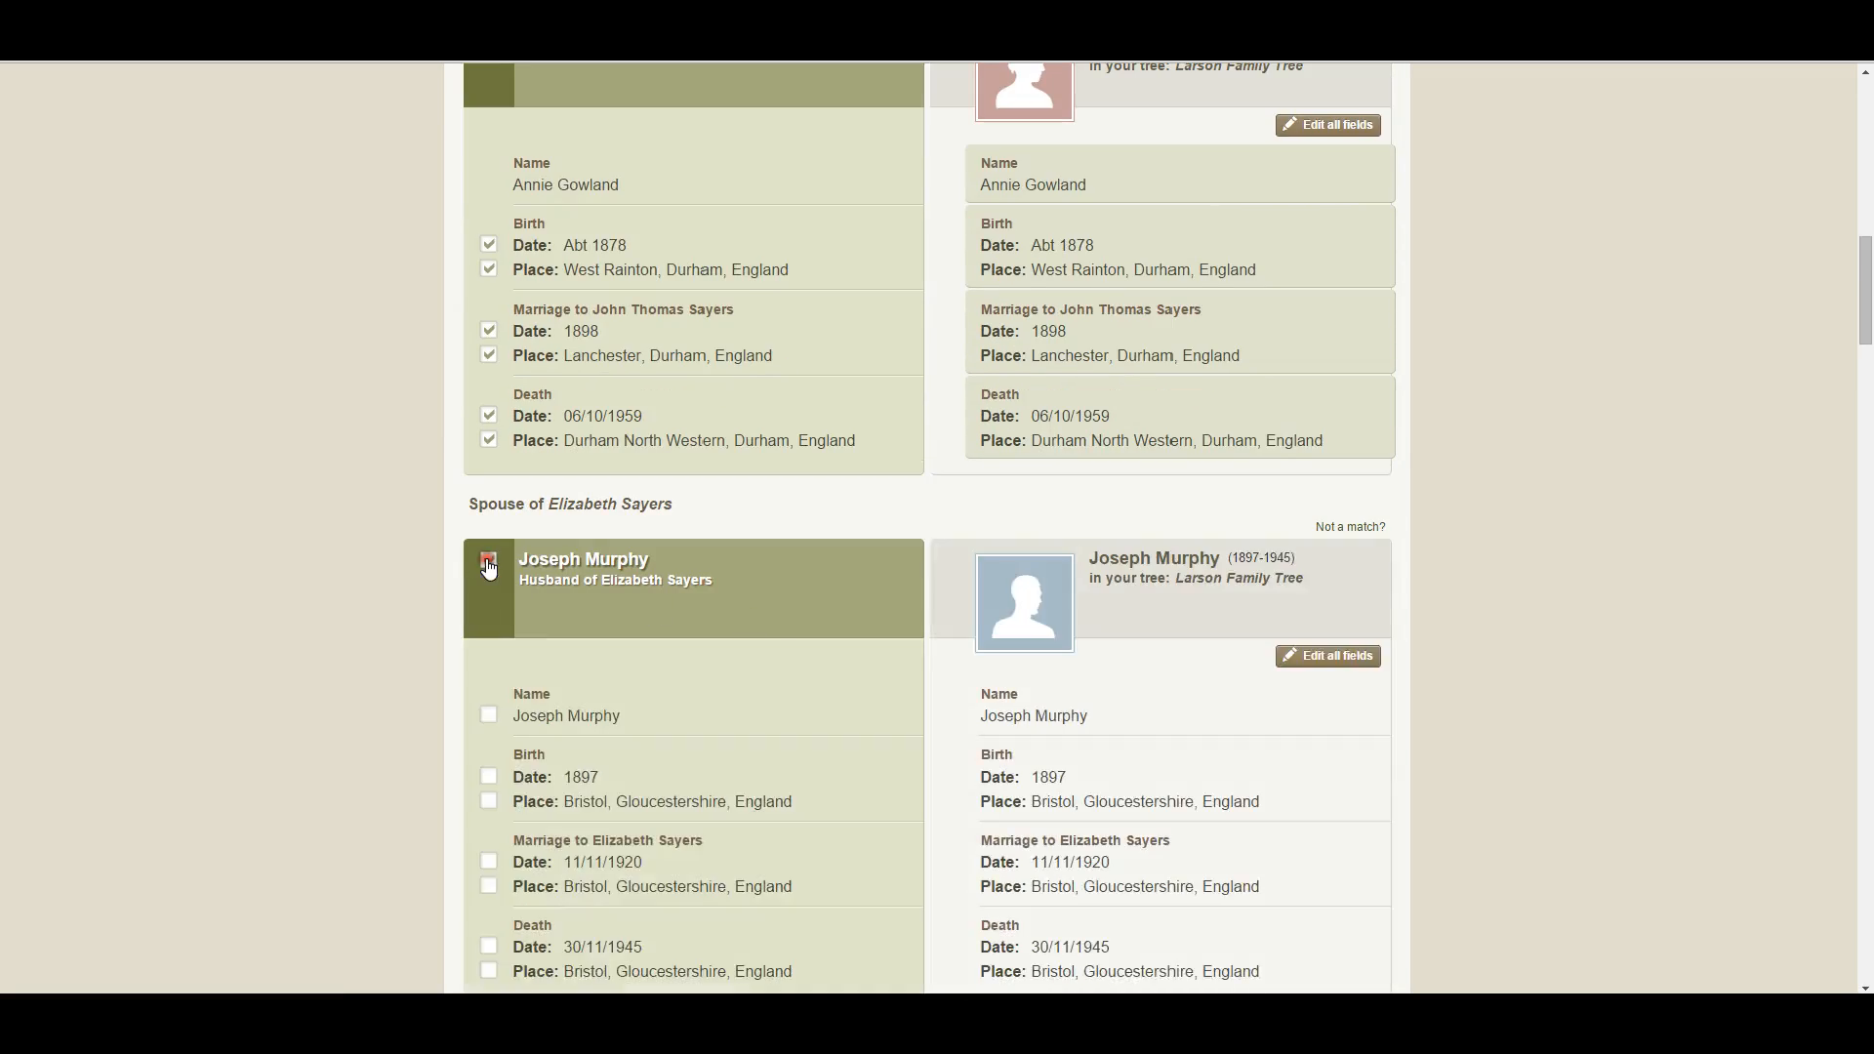
scroll(594, 572, down, 3)
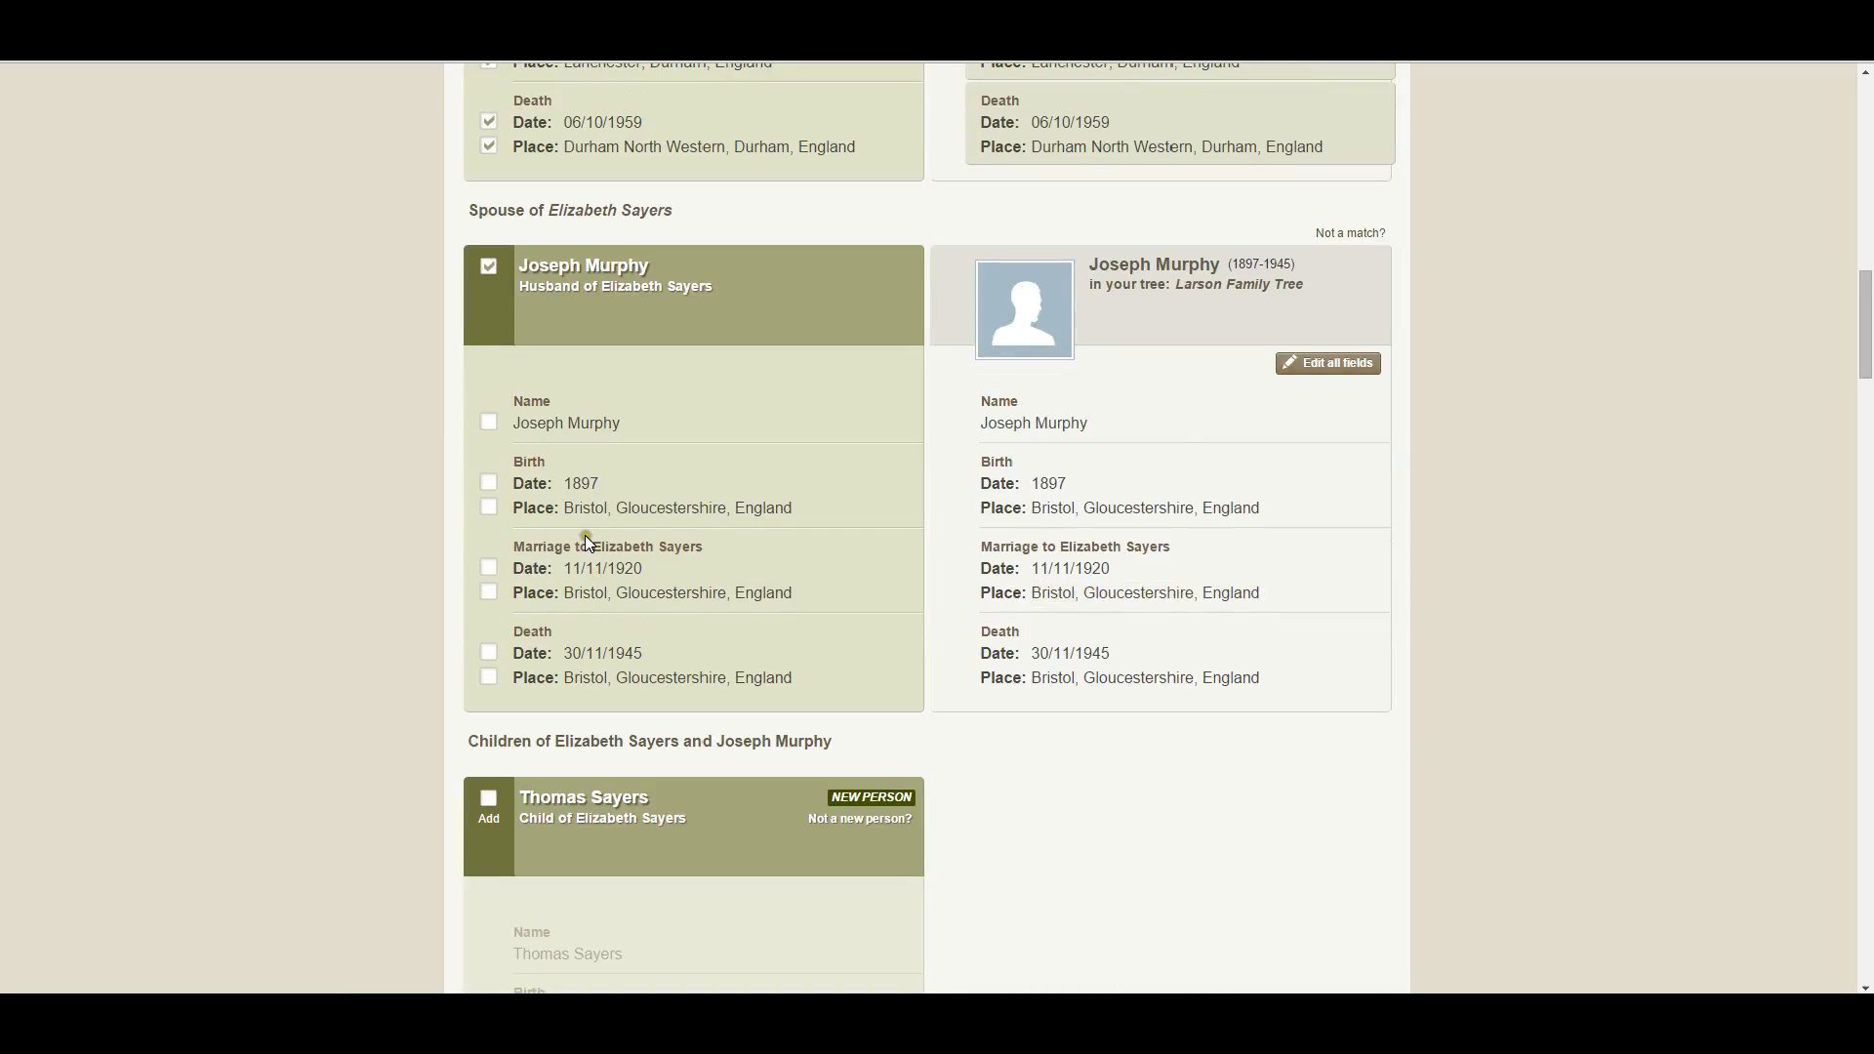
Include all eight of the wife's children, adding the unmatched ones as new people and the others as existing matches.
scroll(584, 535, down, 4)
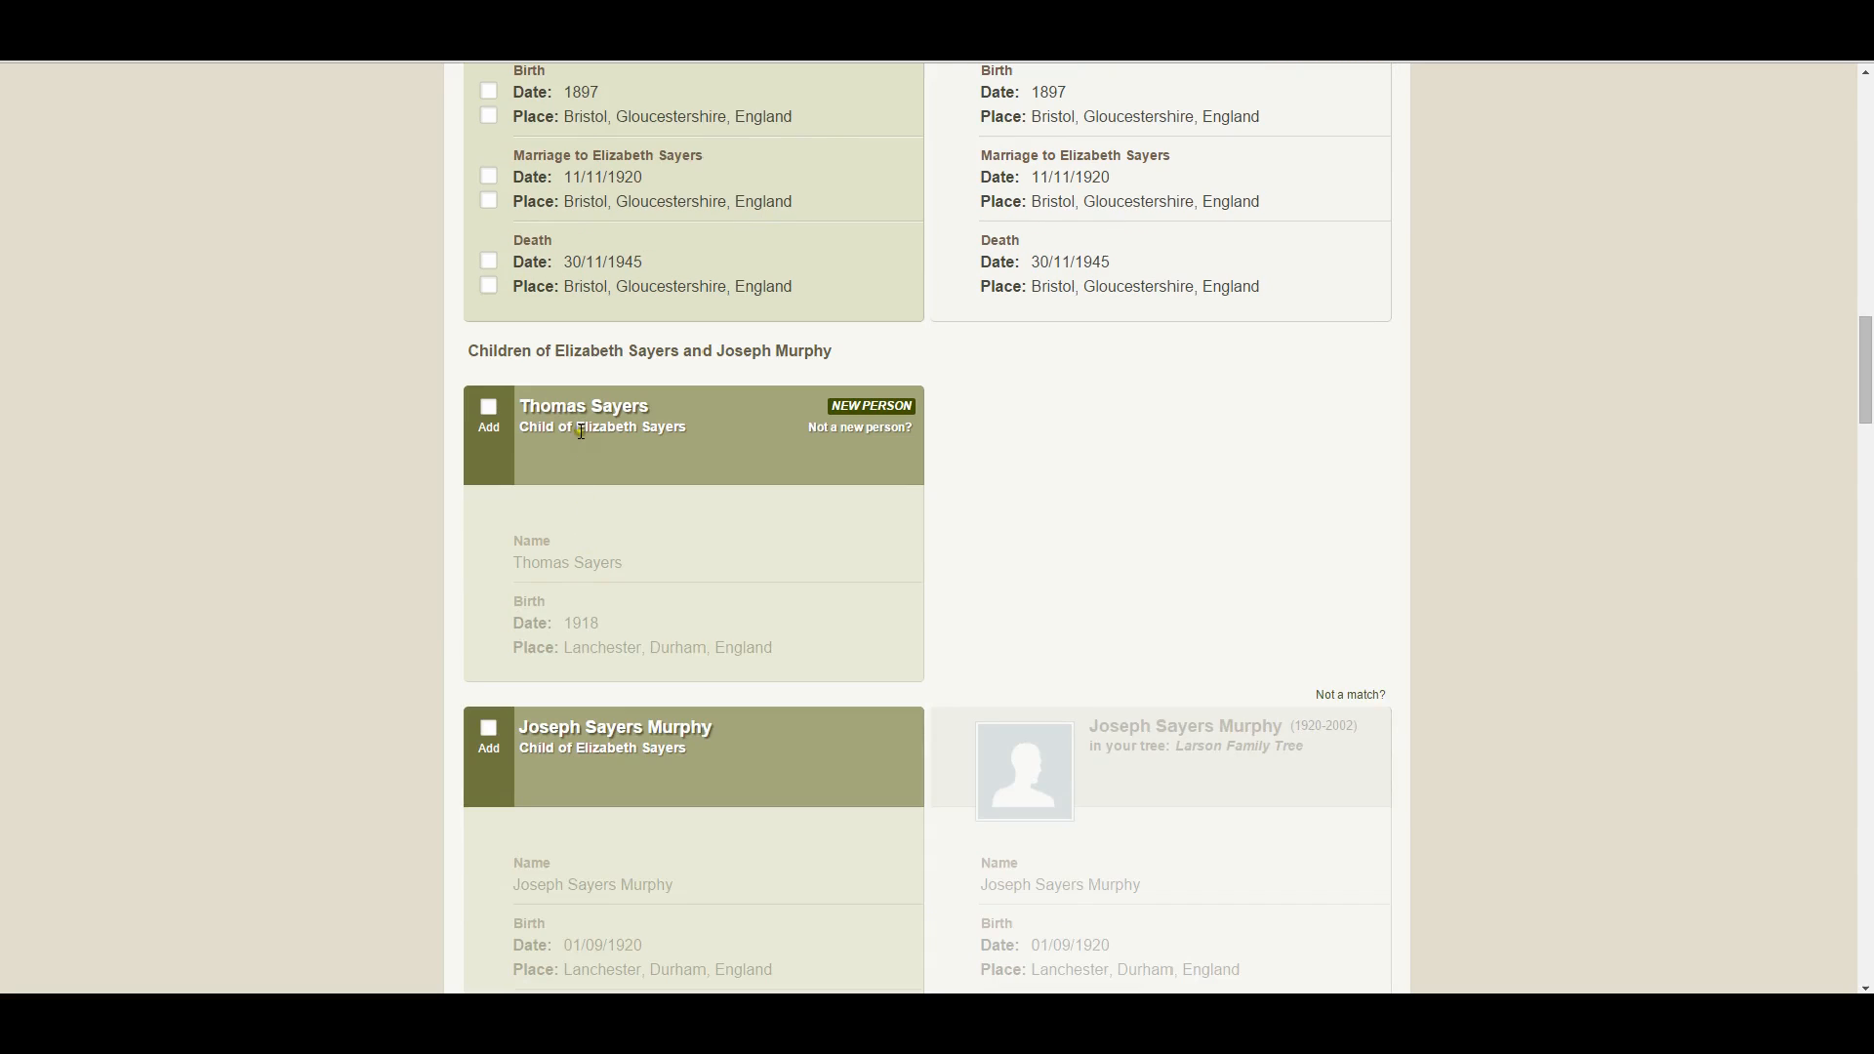
click(488, 408)
scroll(488, 410, down, 3)
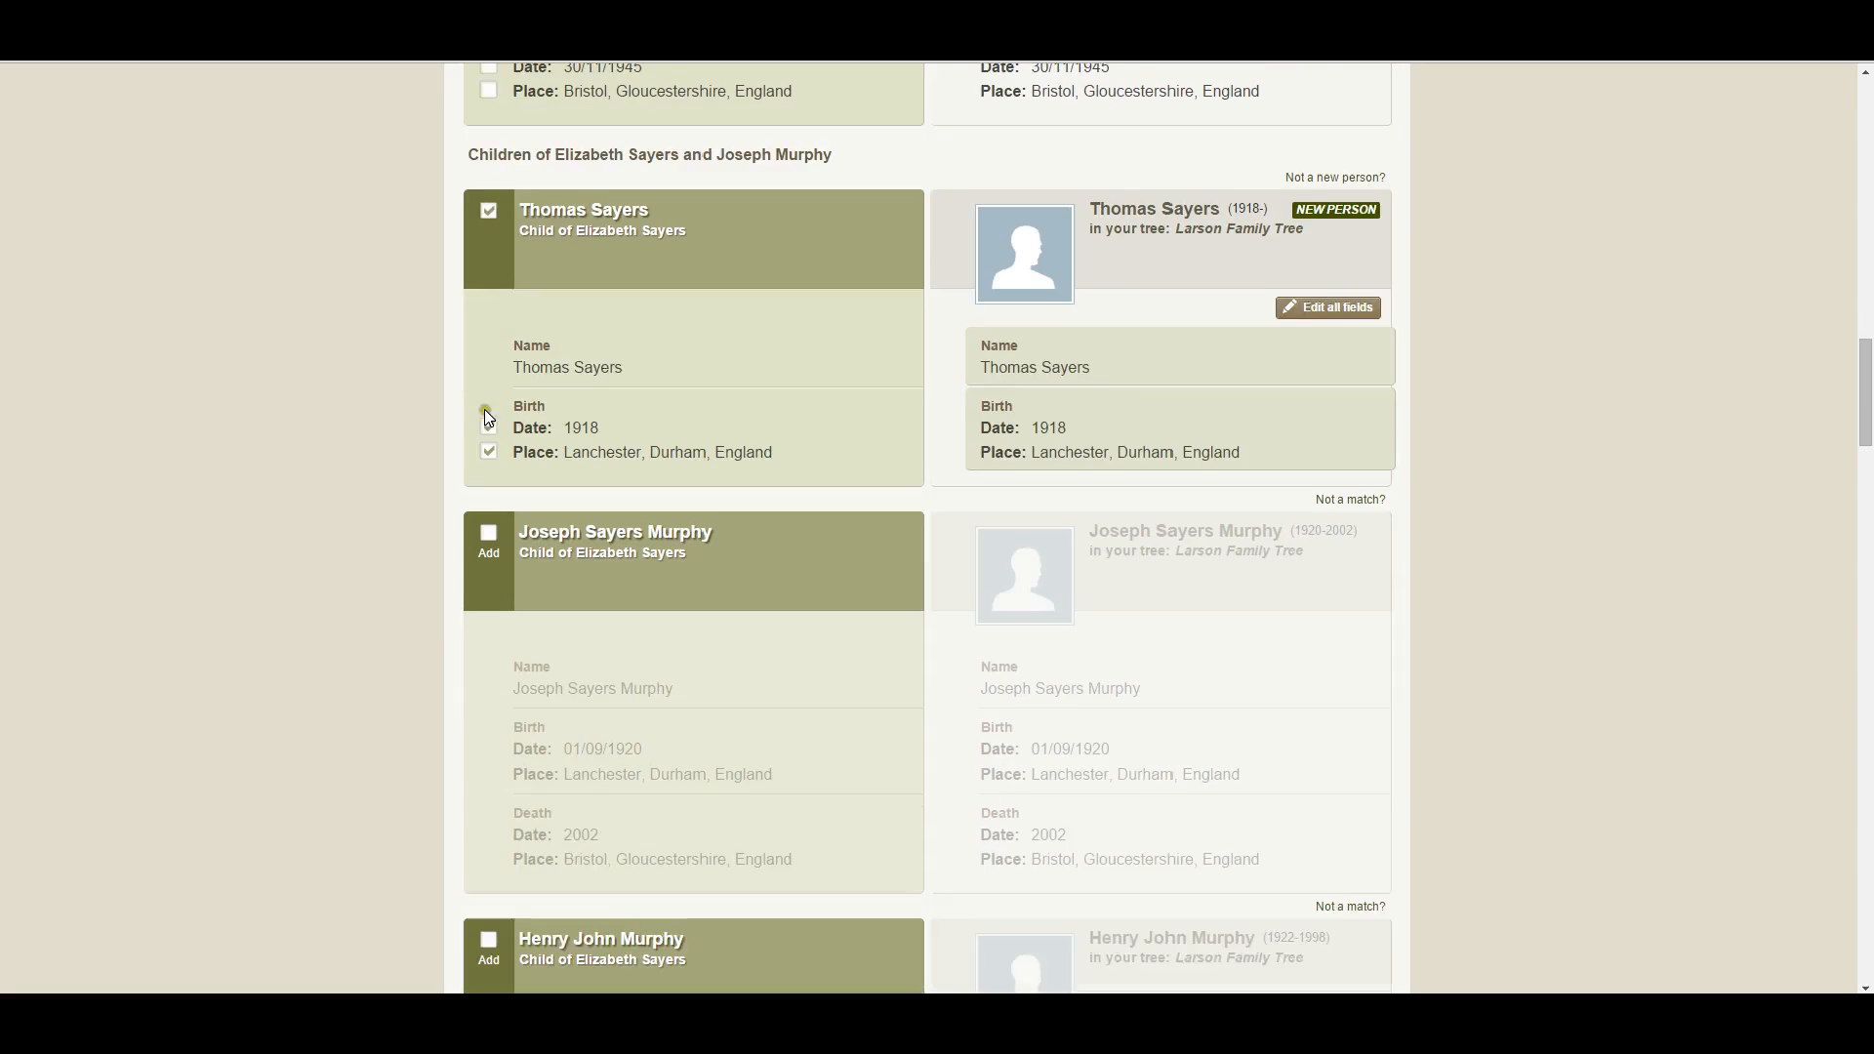
click(488, 435)
scroll(488, 442, down, 4)
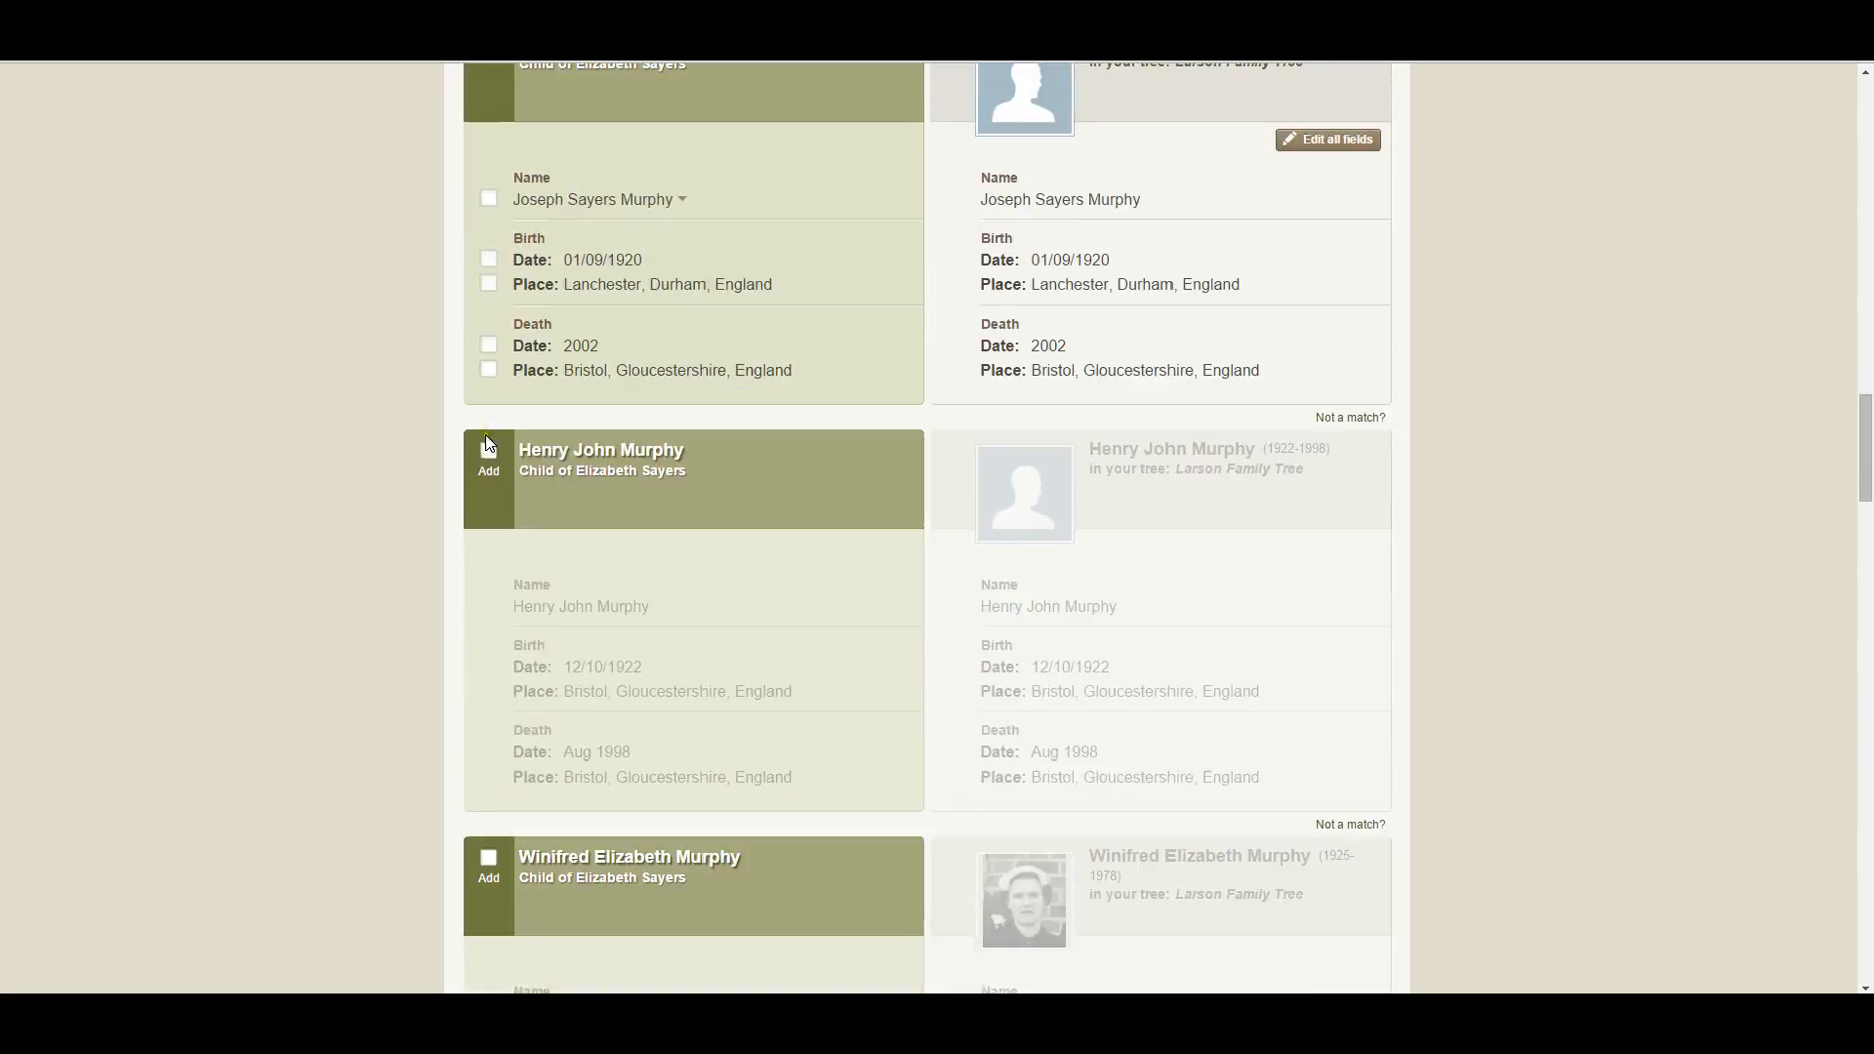
click(489, 453)
scroll(490, 445, down, 5)
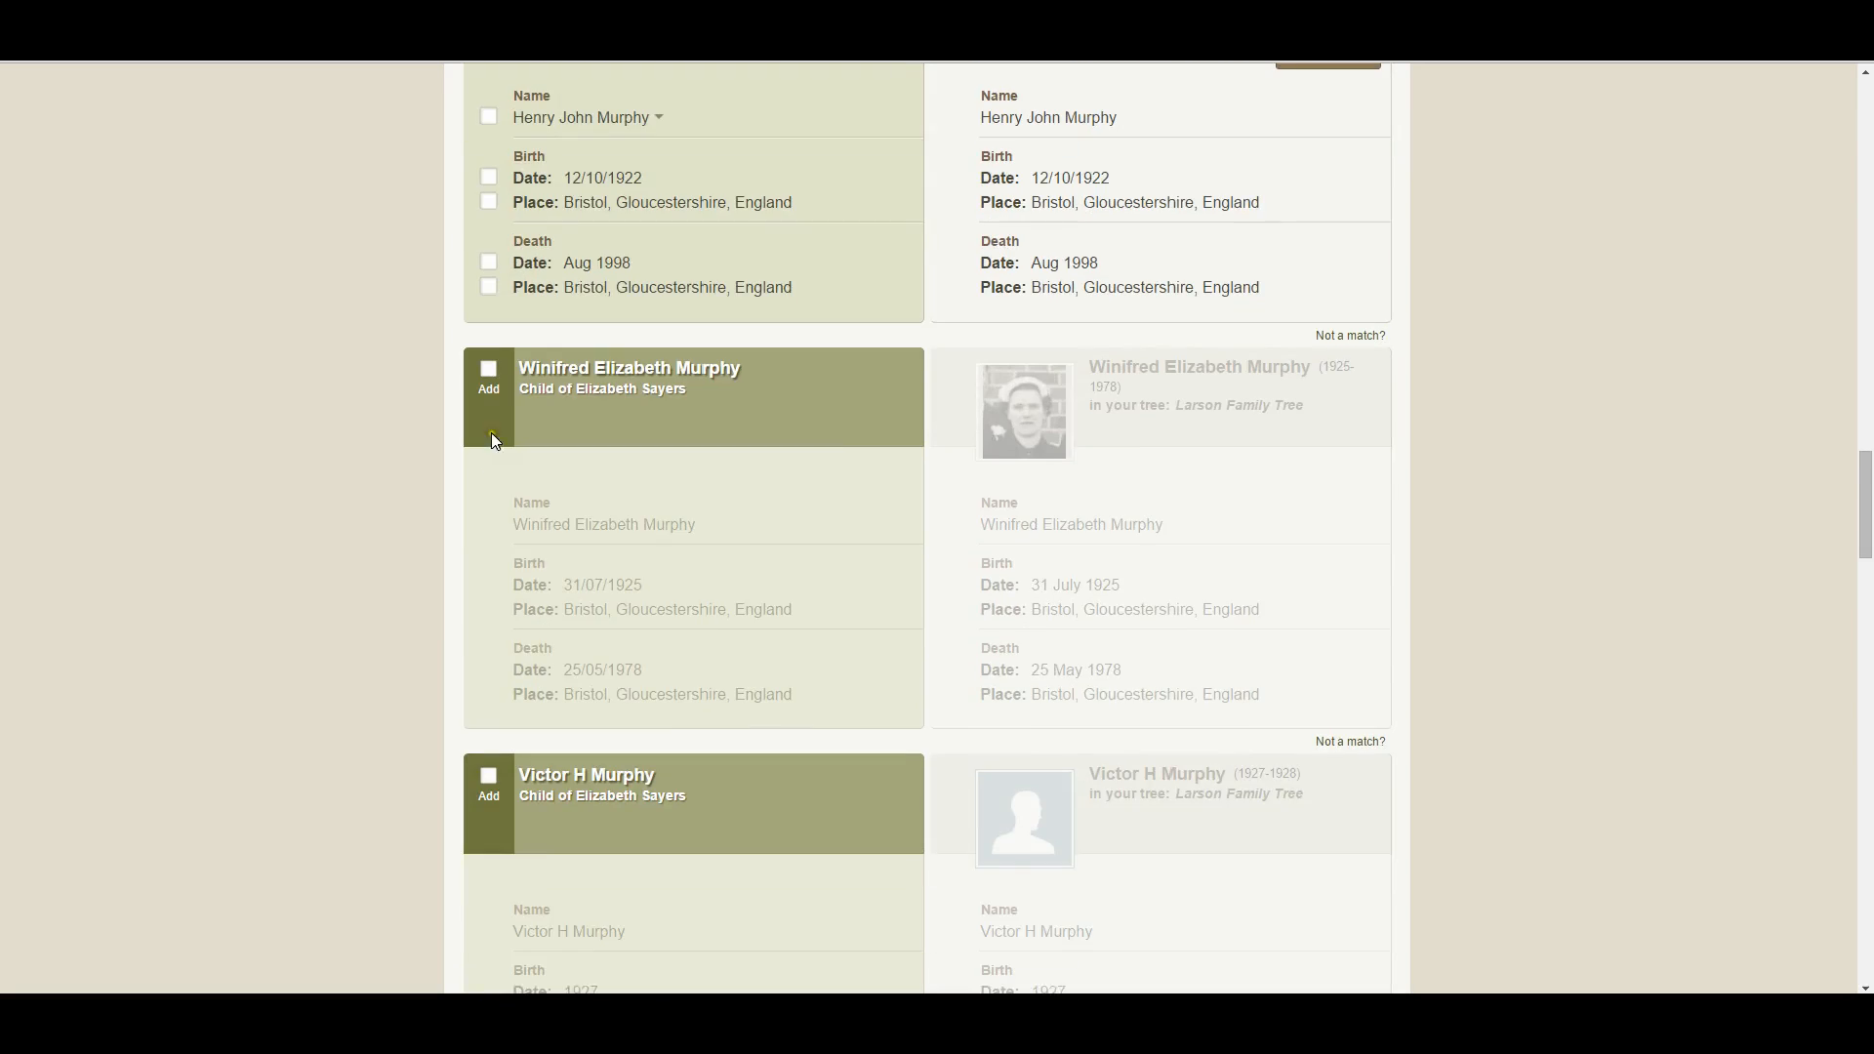
click(488, 372)
scroll(483, 415, down, 3)
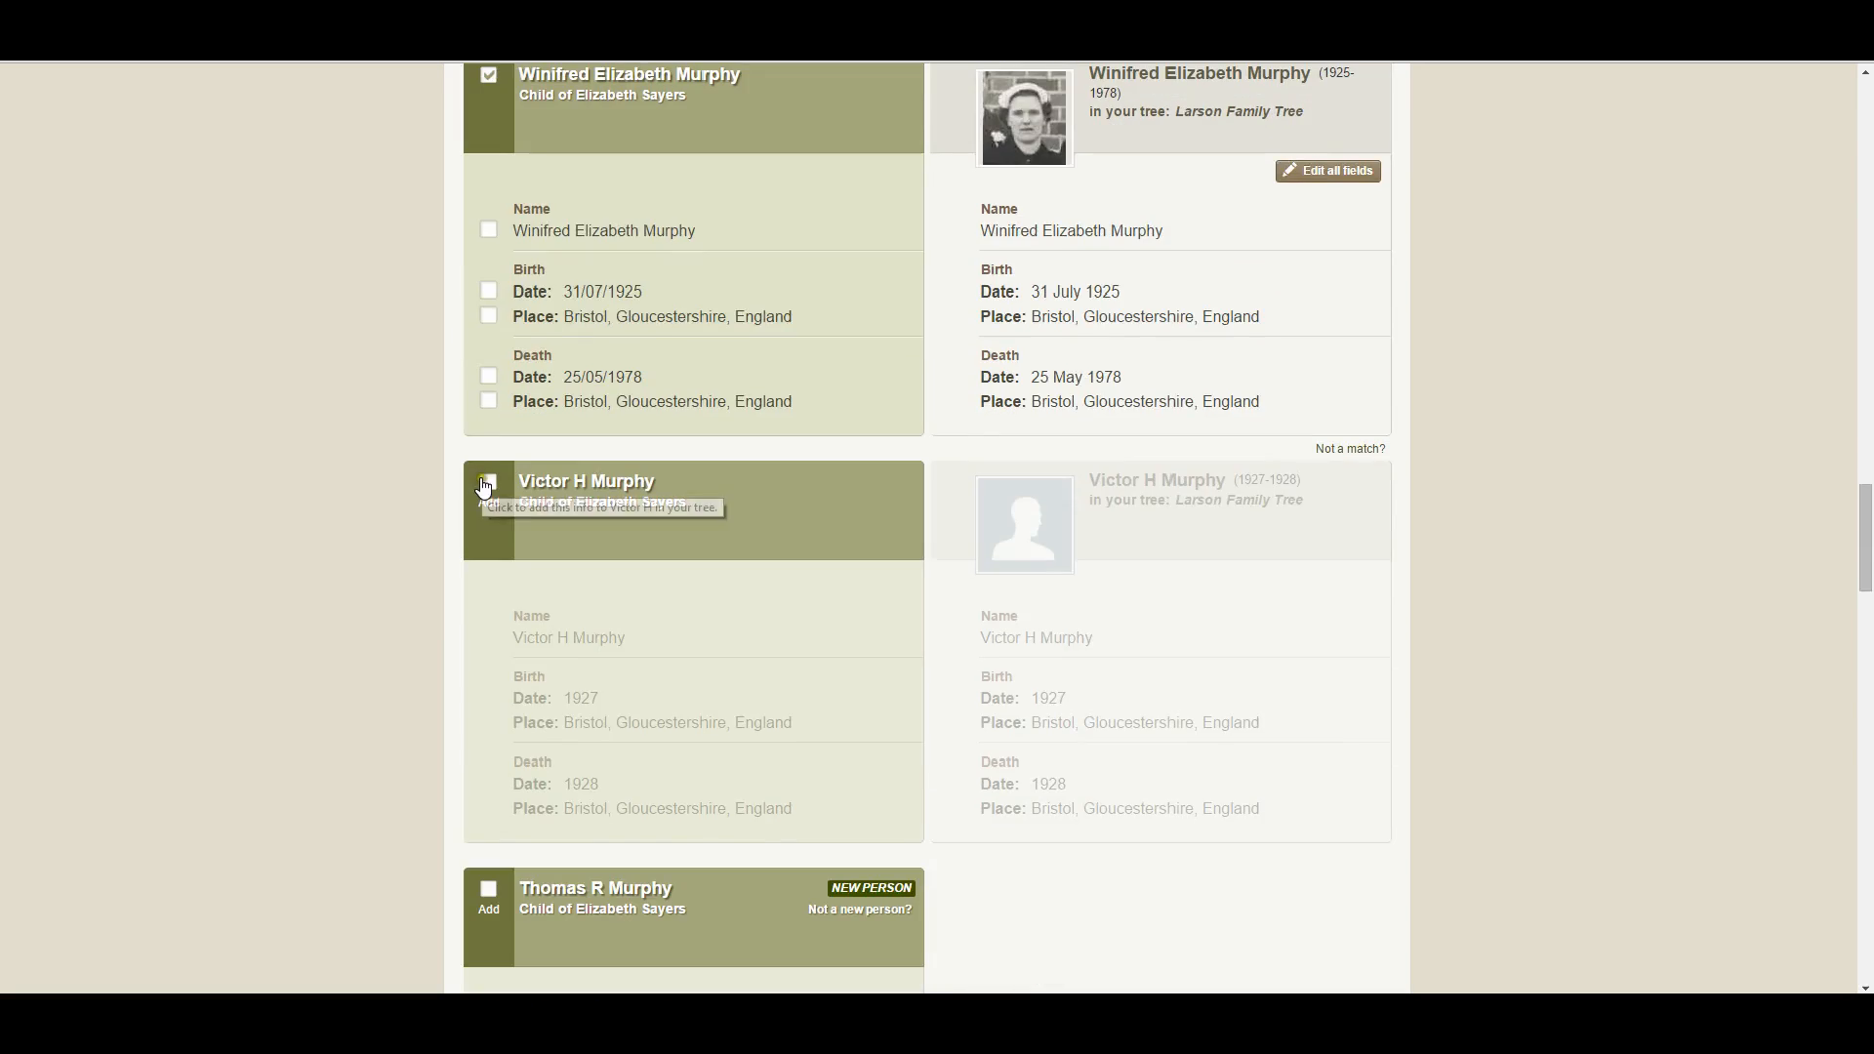
click(486, 483)
scroll(484, 488, down, 4)
click(488, 499)
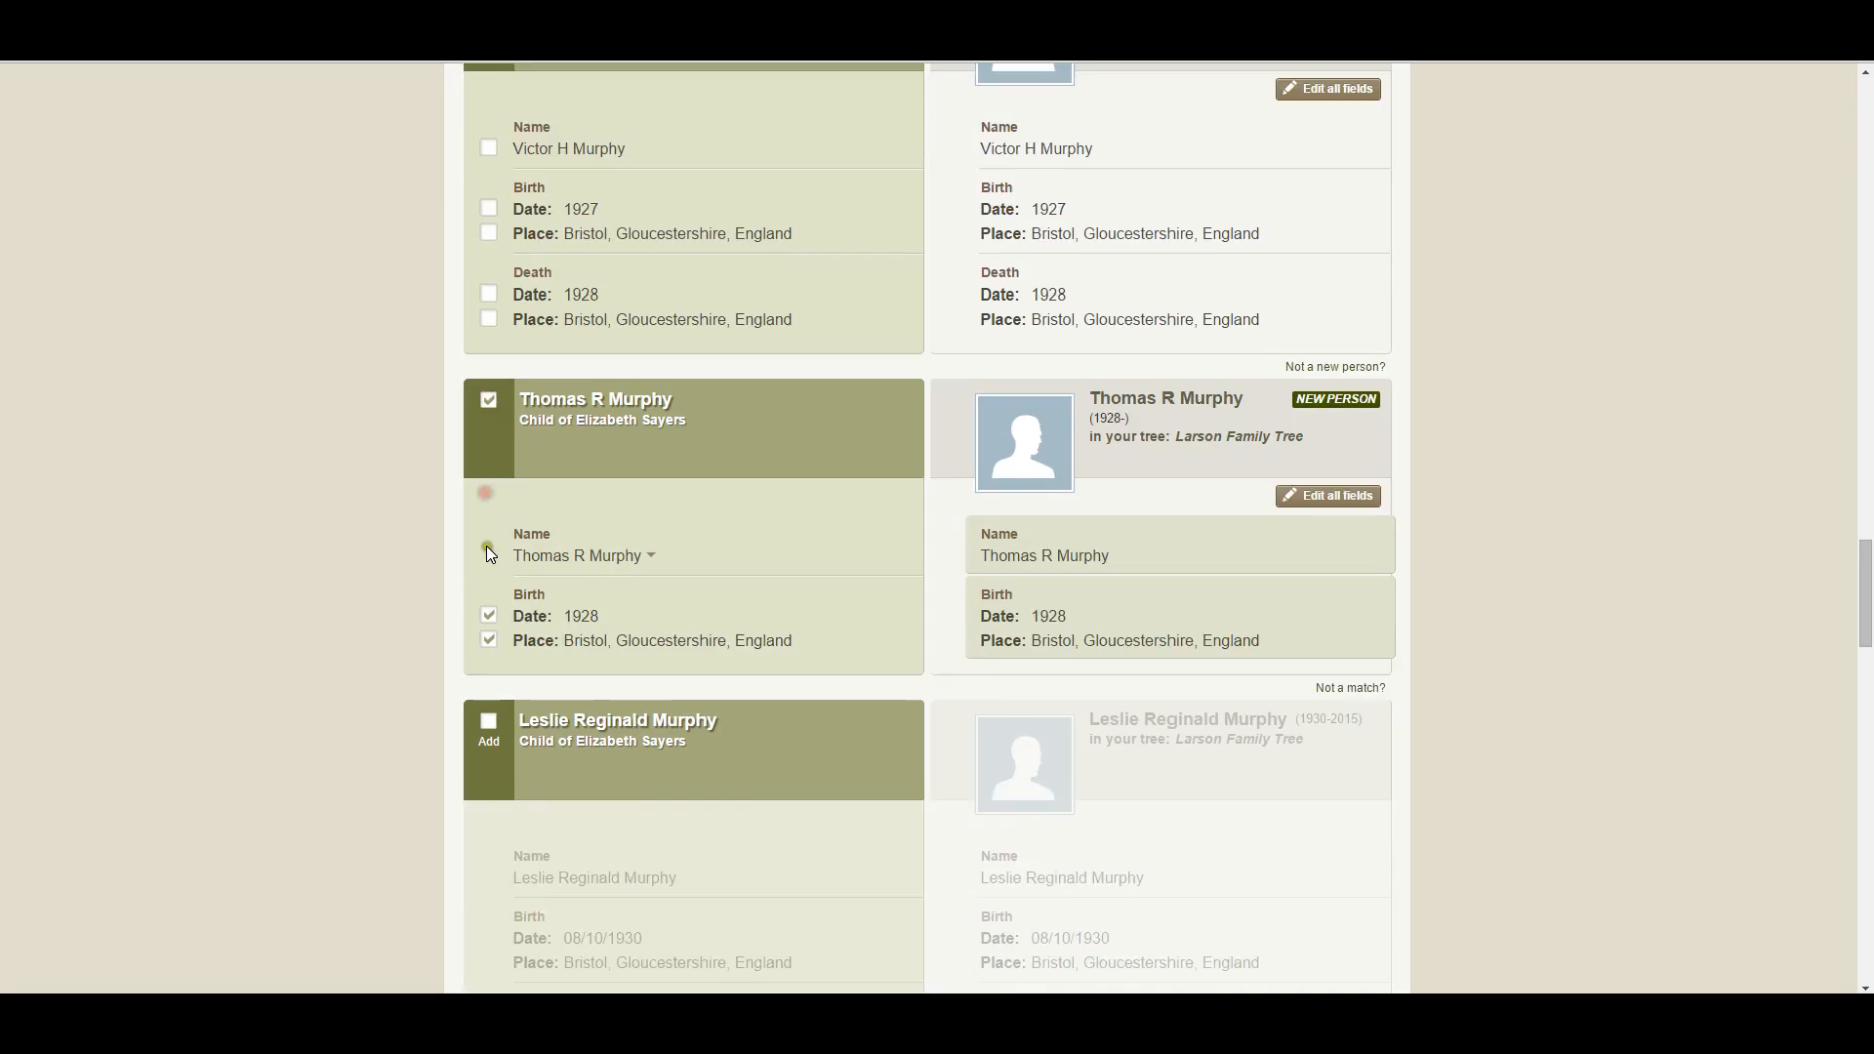
scroll(486, 547, down, 4)
click(488, 428)
scroll(459, 645, down, 2)
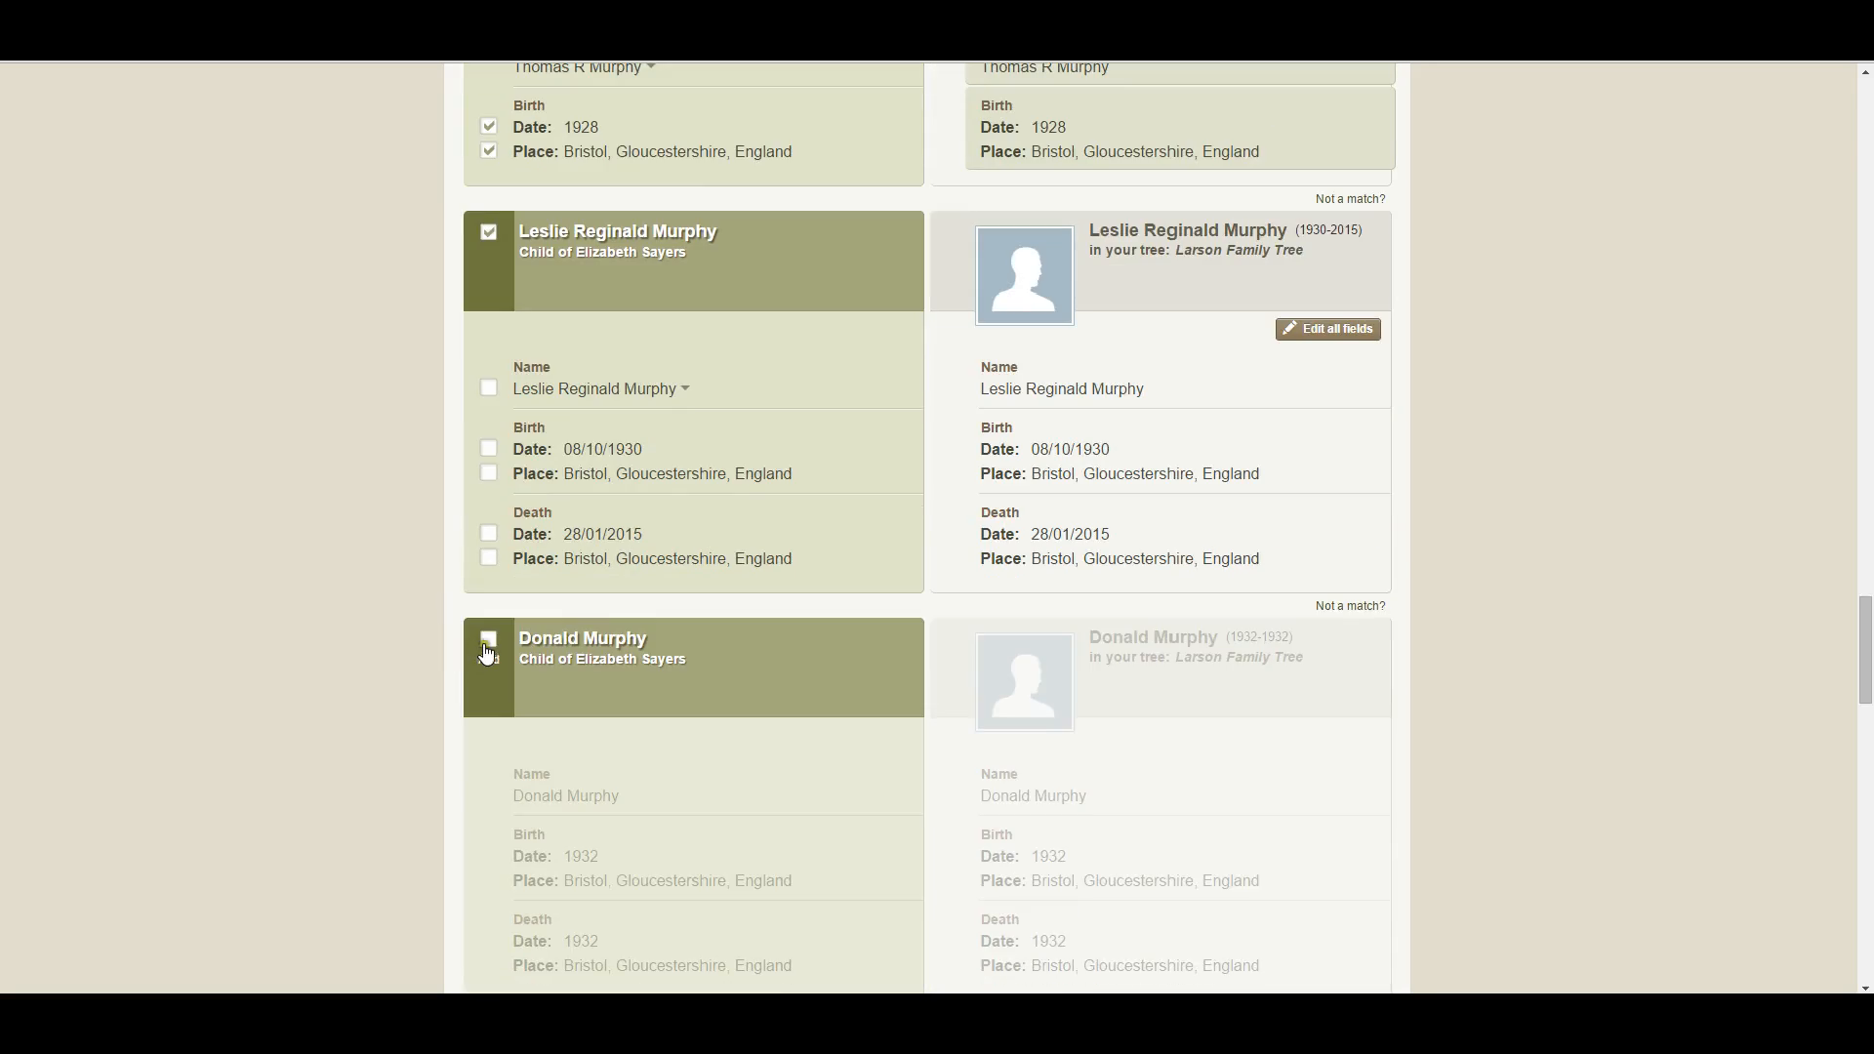
click(488, 634)
Include all six of the wife's siblings as new people and save the selected family to the tree.
scroll(490, 640, down, 5)
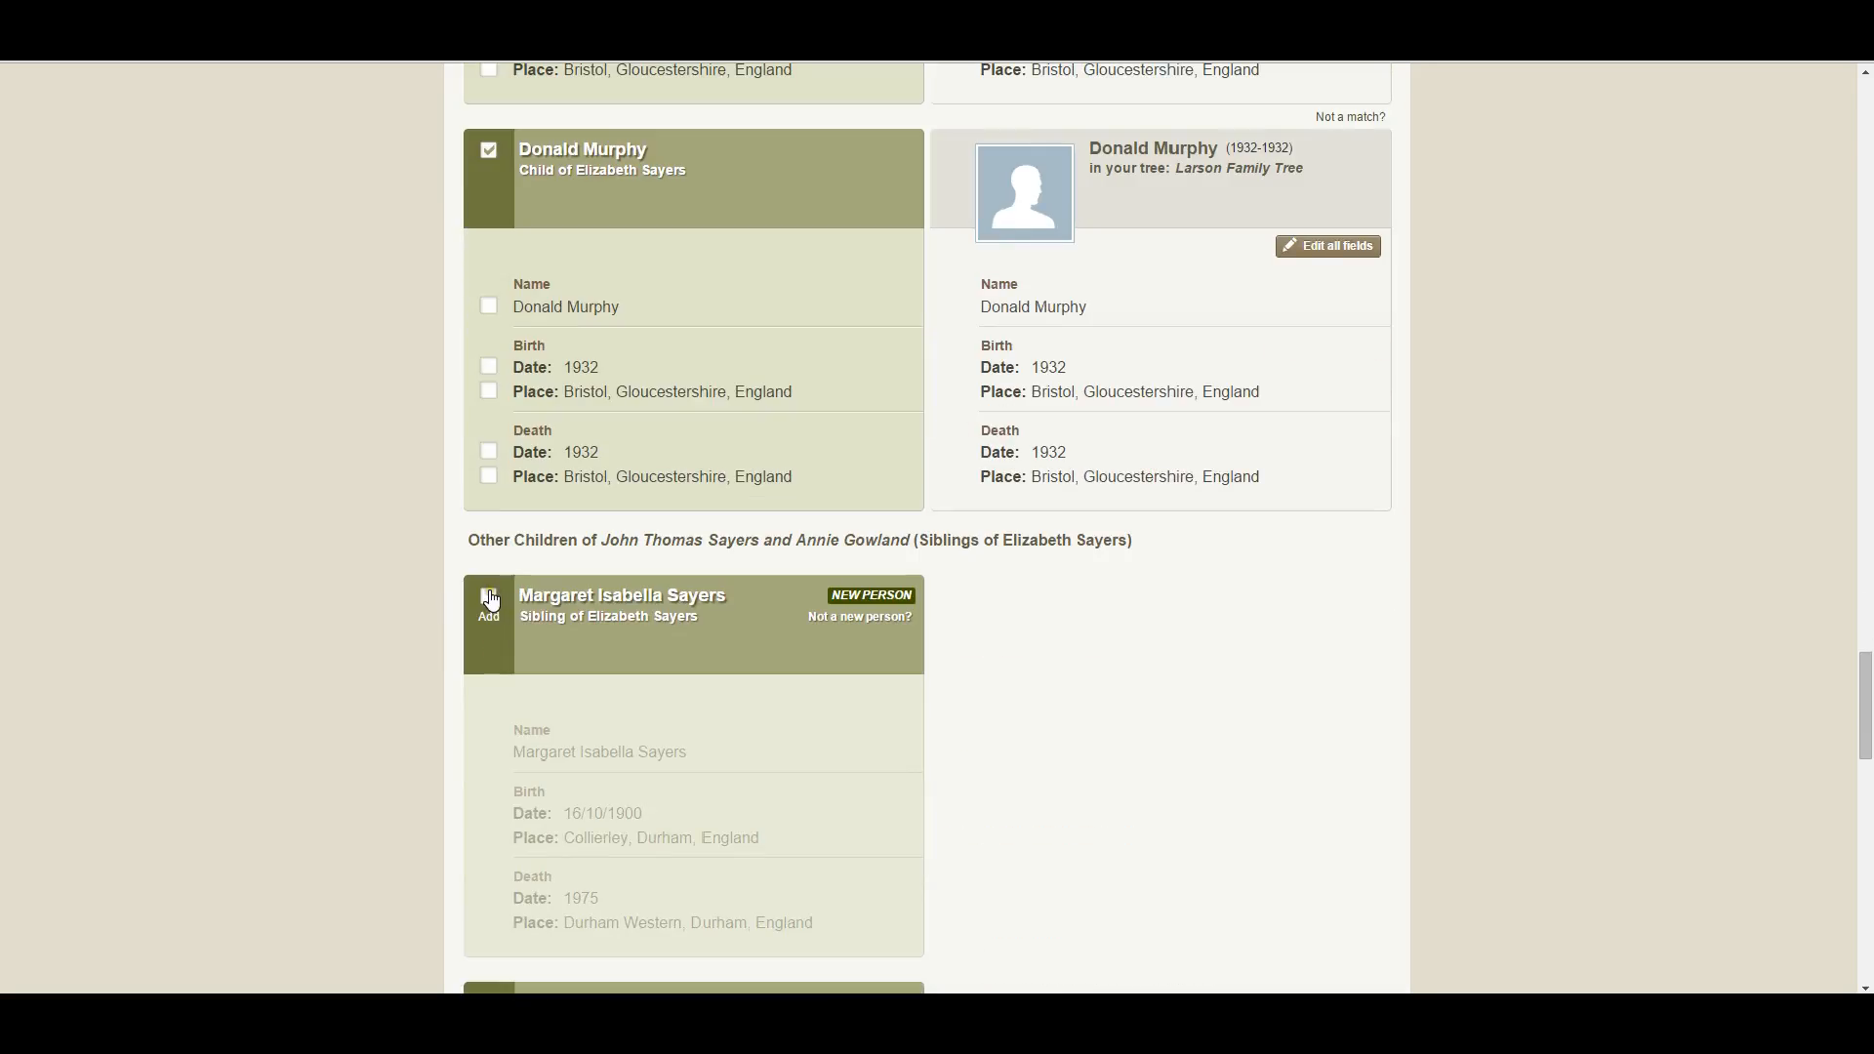
click(488, 597)
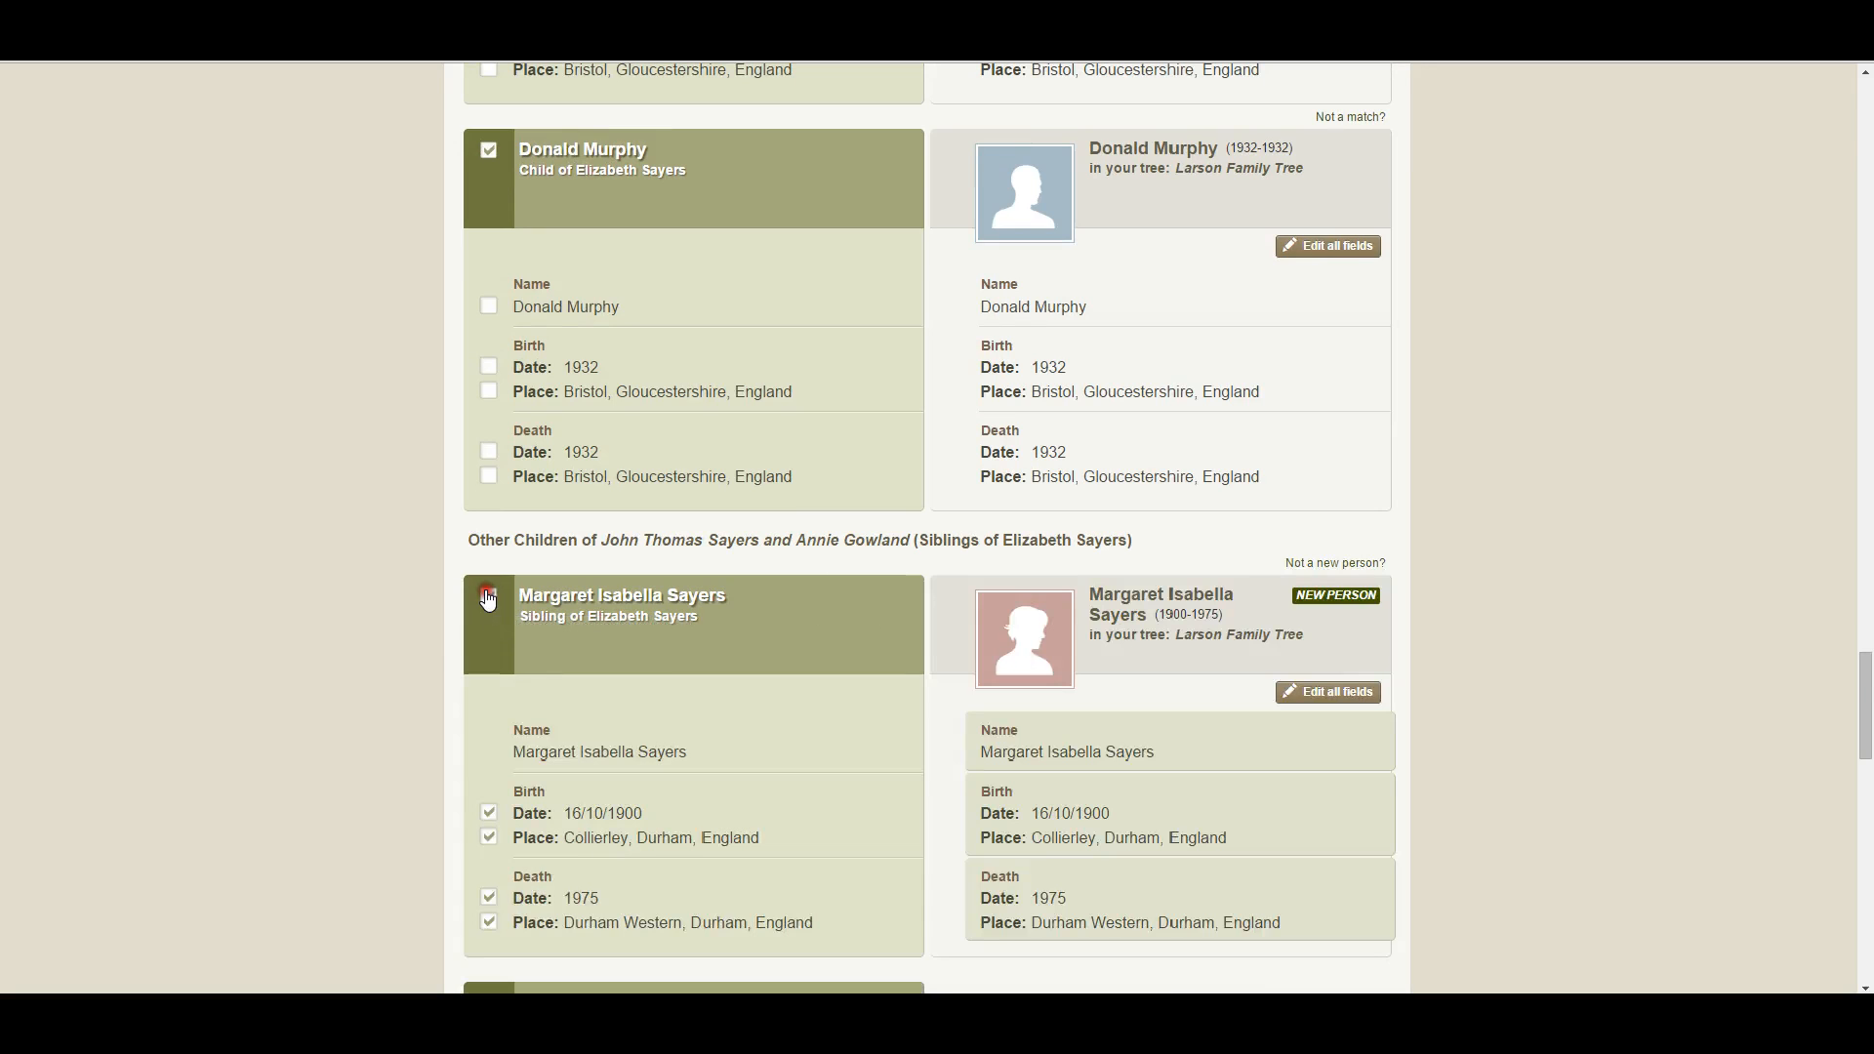
scroll(488, 600, down, 4)
click(488, 617)
scroll(488, 605, down, 4)
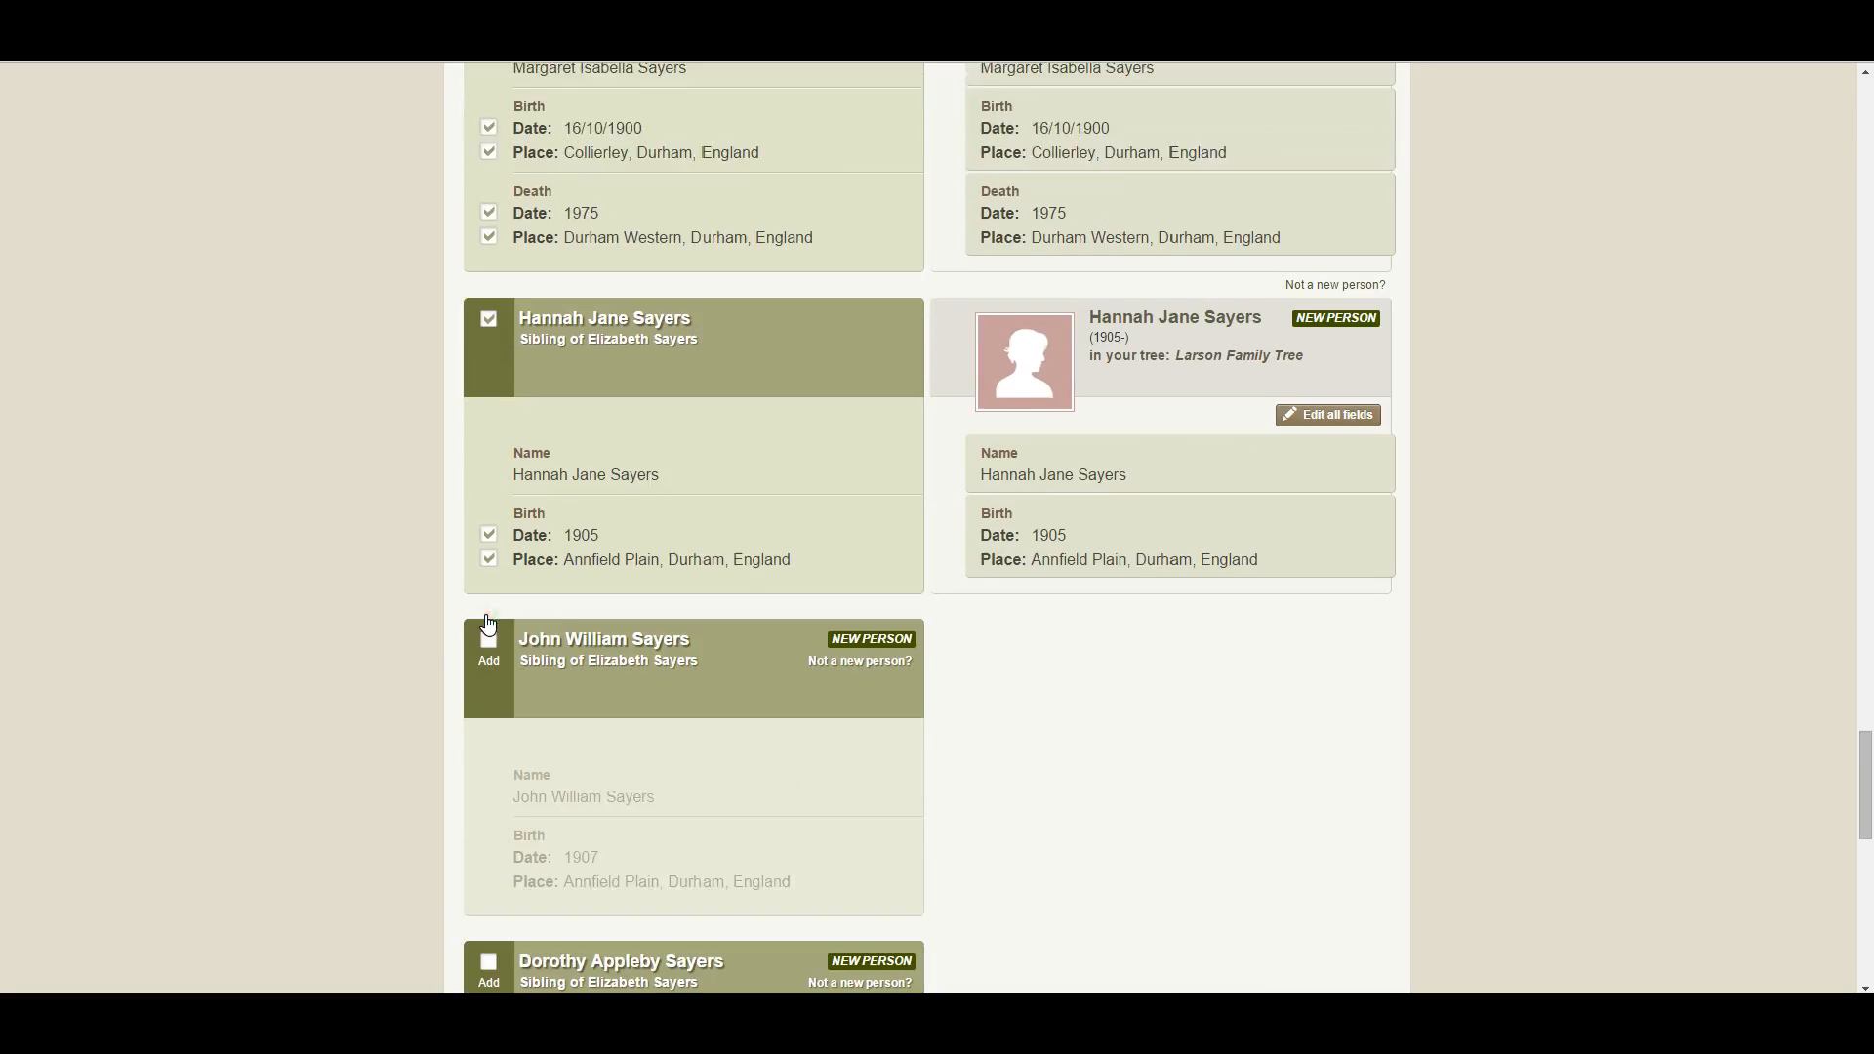
click(485, 545)
scroll(483, 549, down, 3)
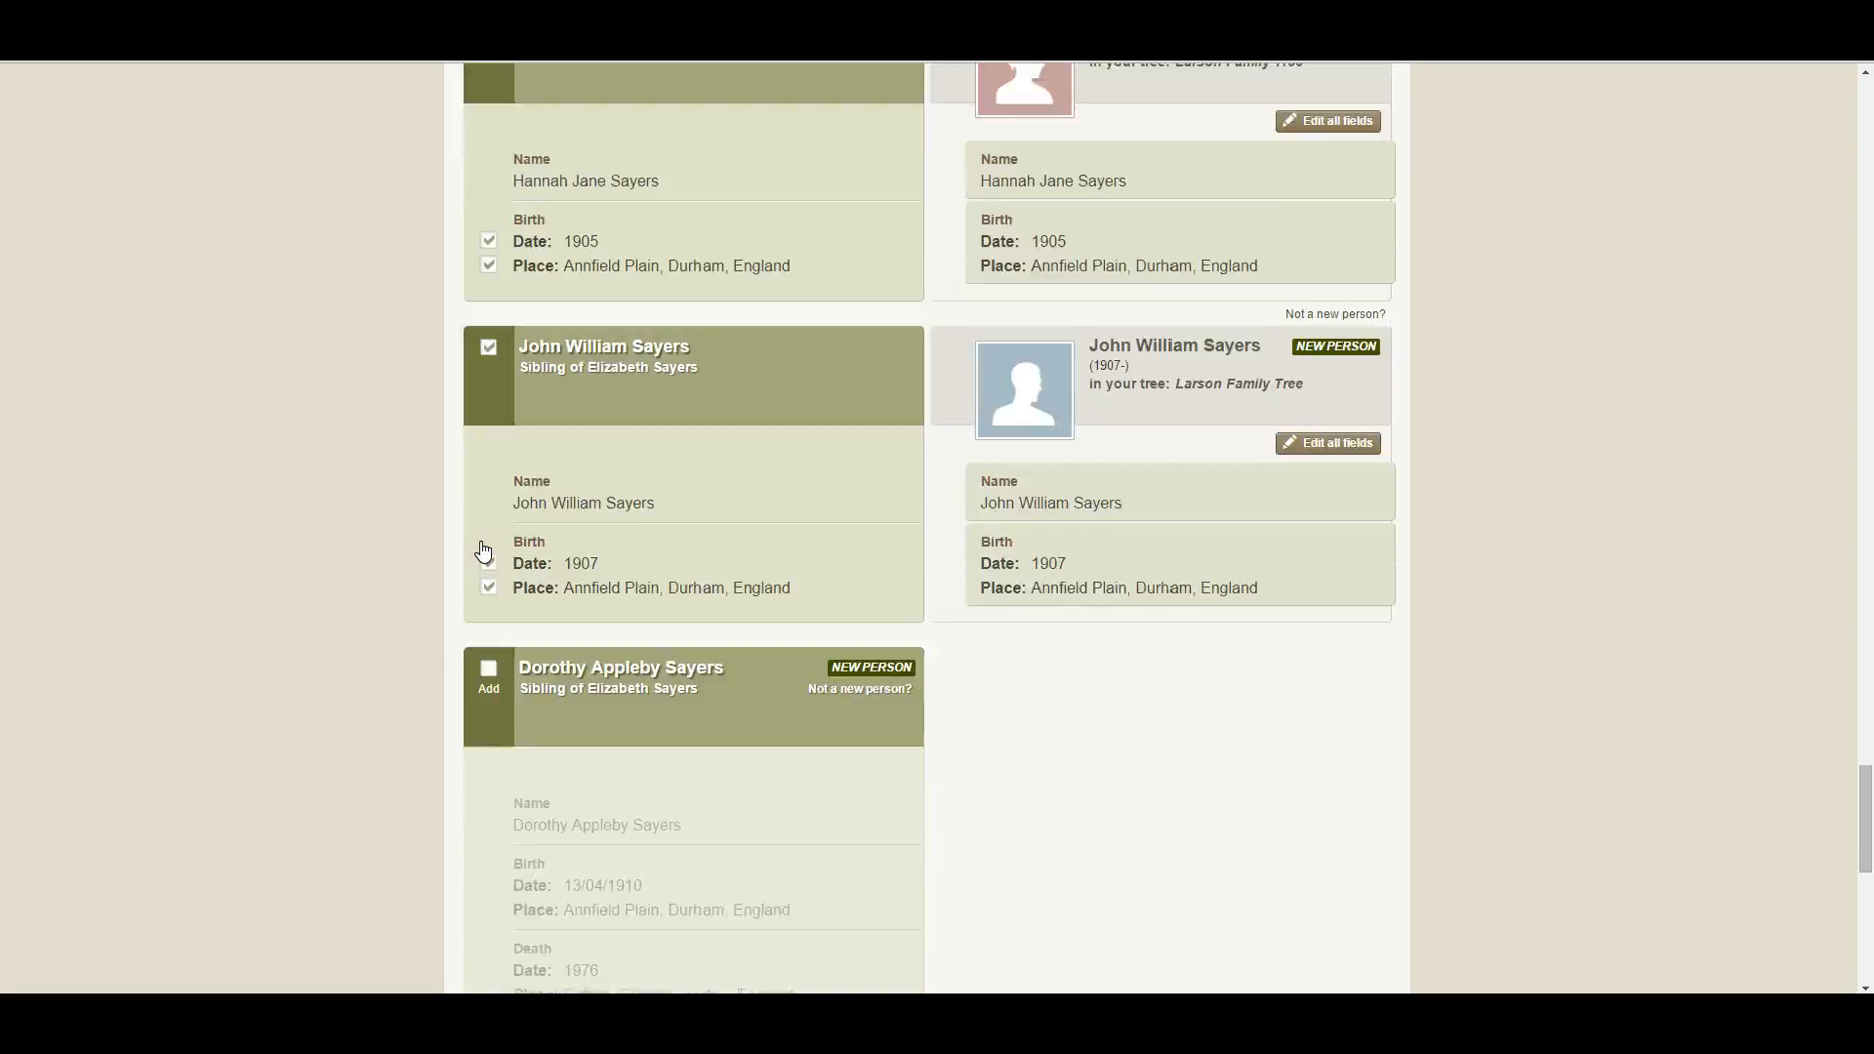
click(489, 576)
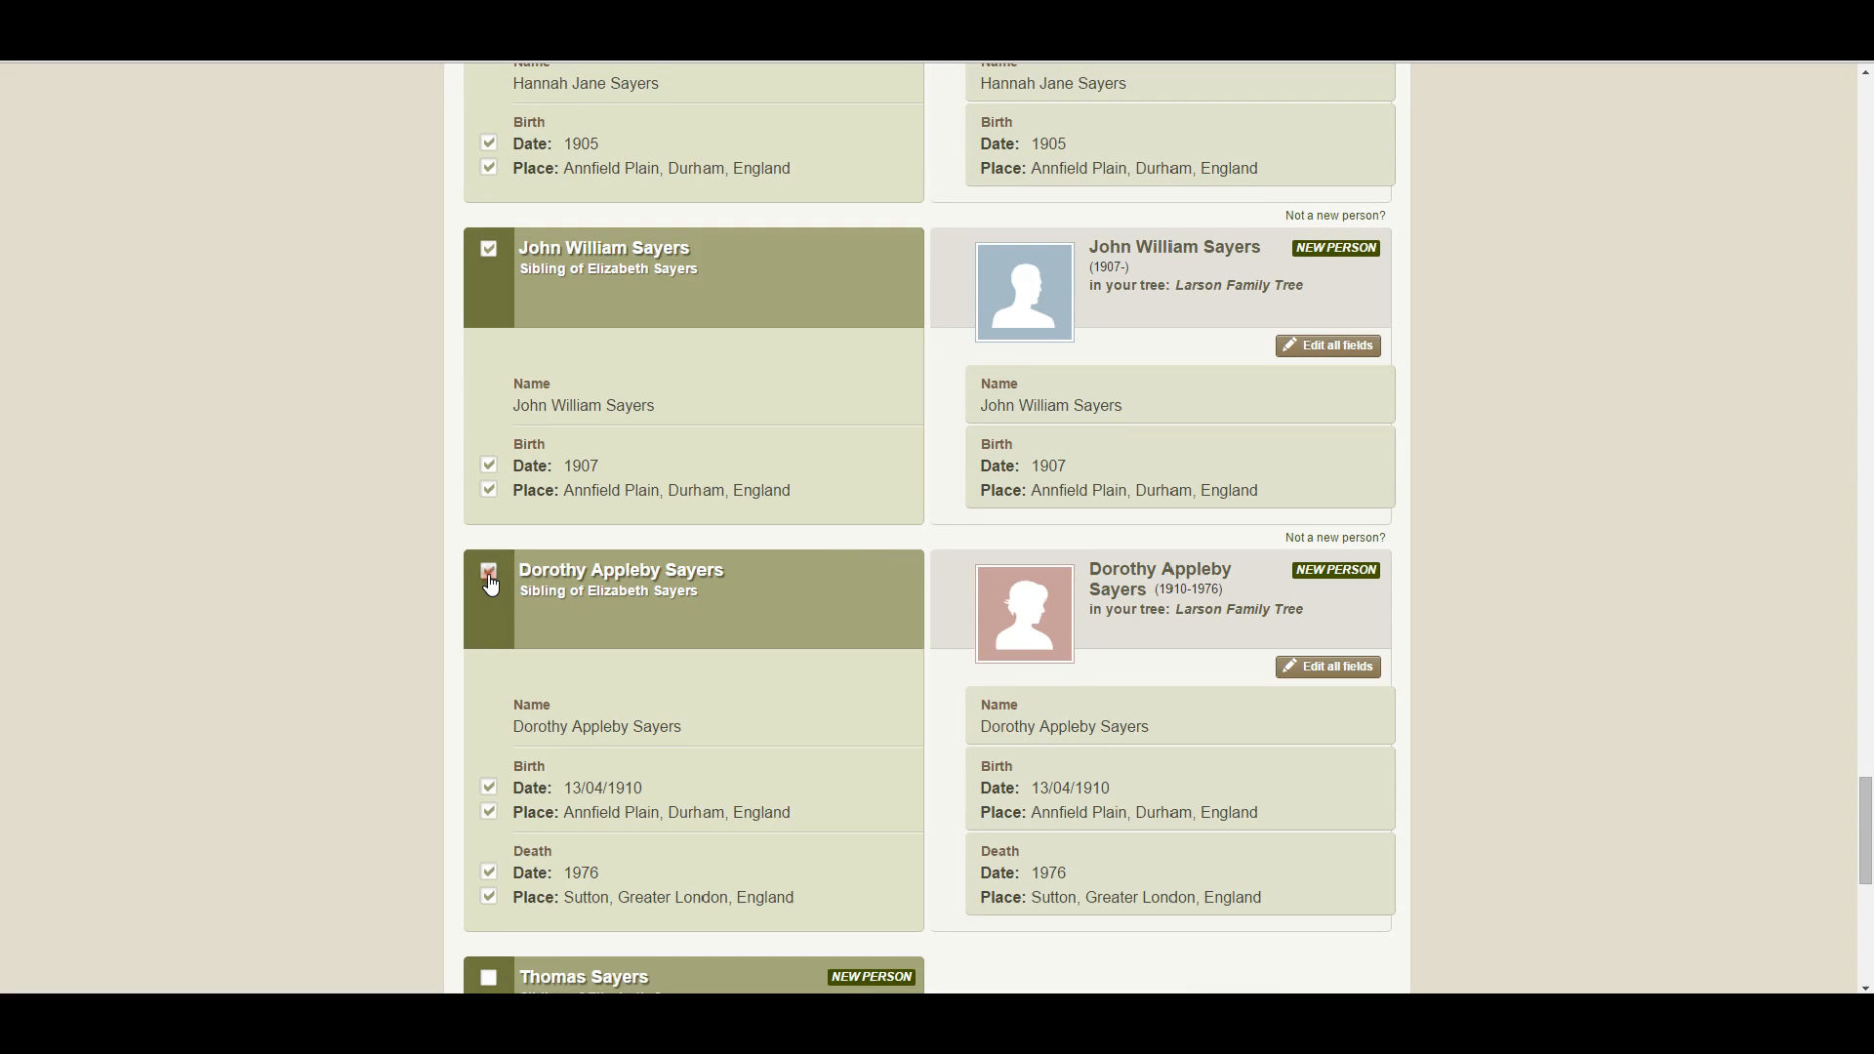
scroll(490, 584, down, 5)
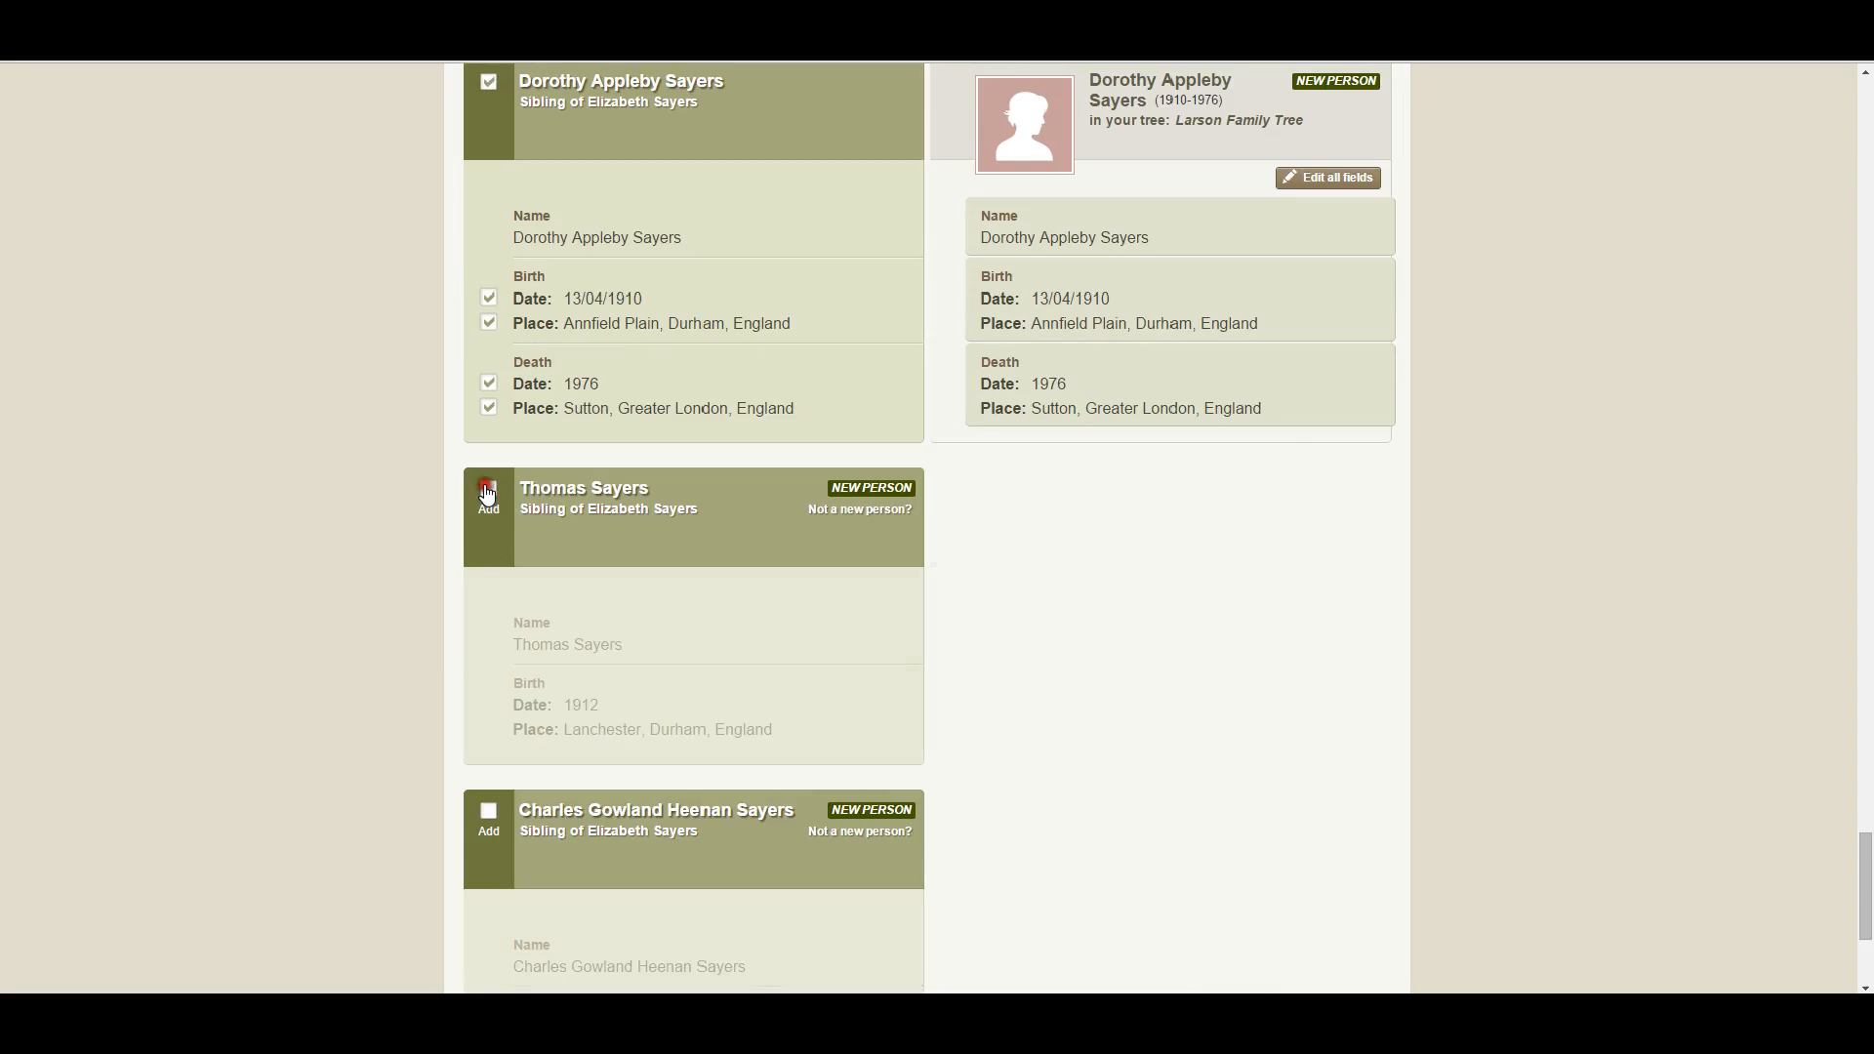
click(487, 493)
scroll(487, 496, down, 3)
click(487, 522)
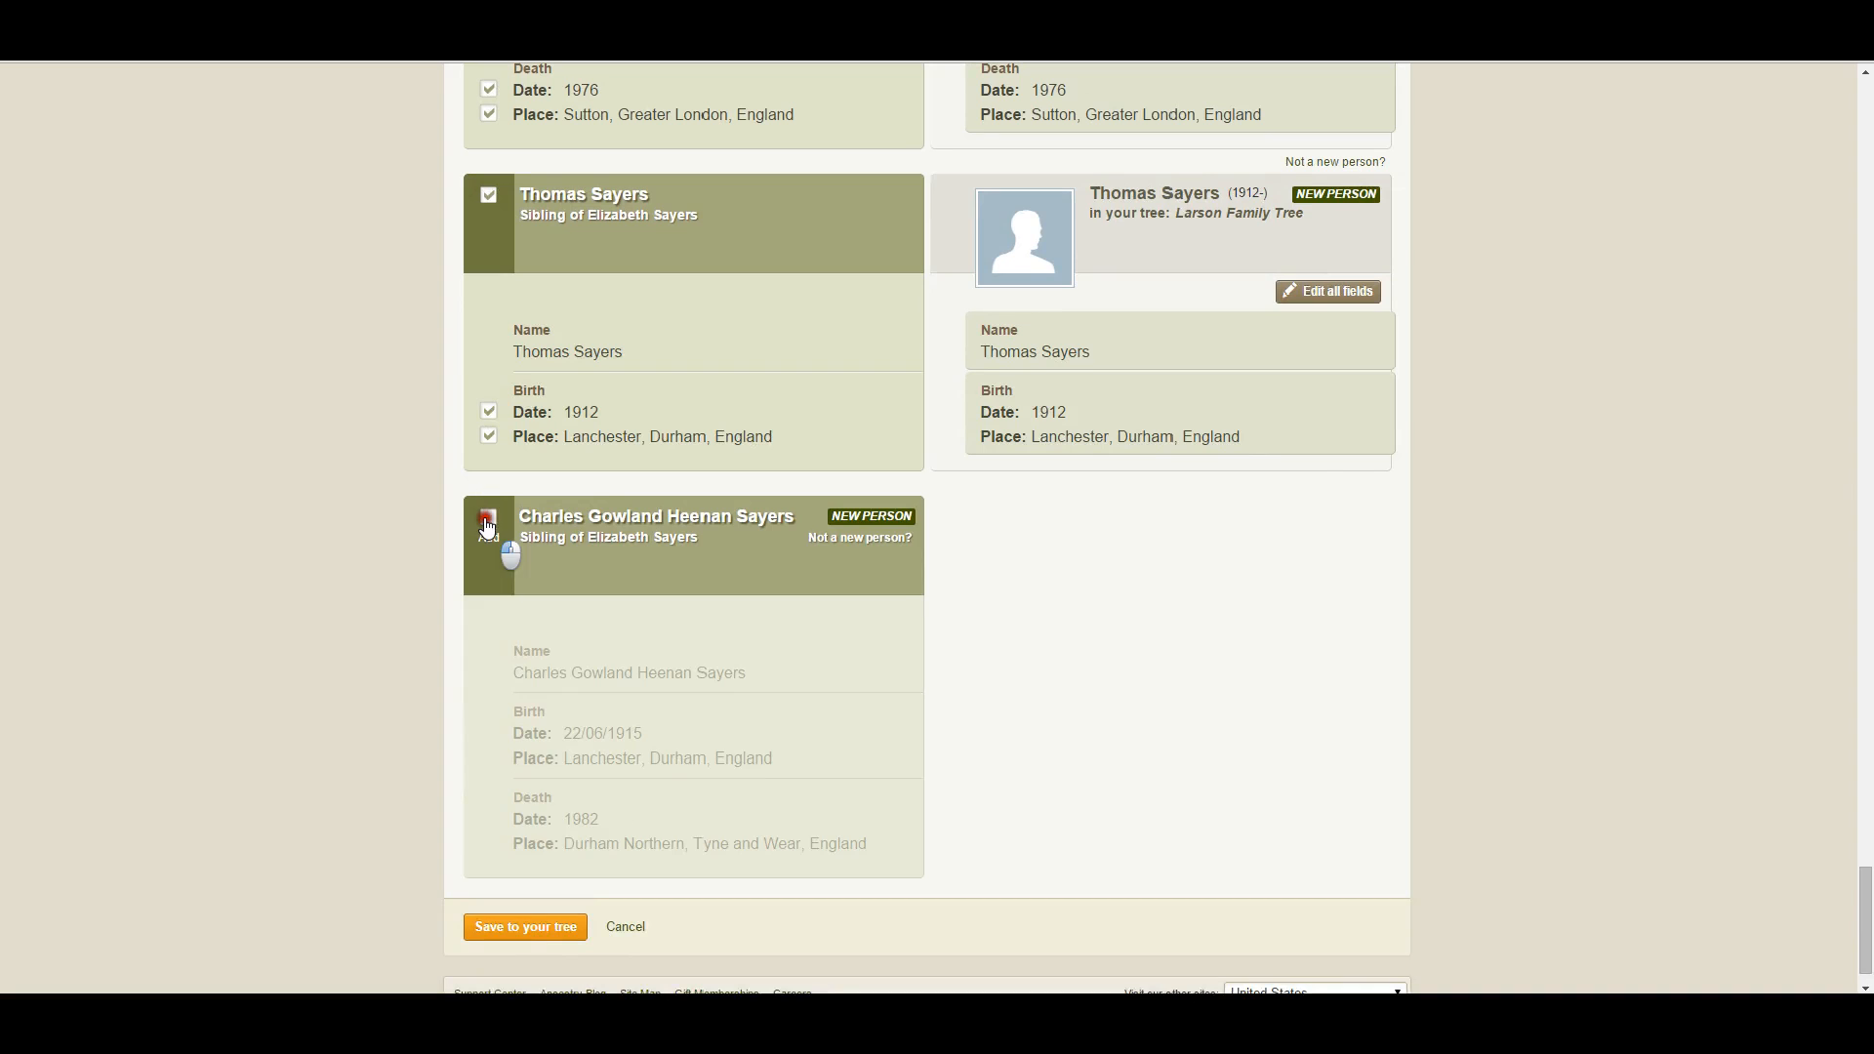
click(539, 929)
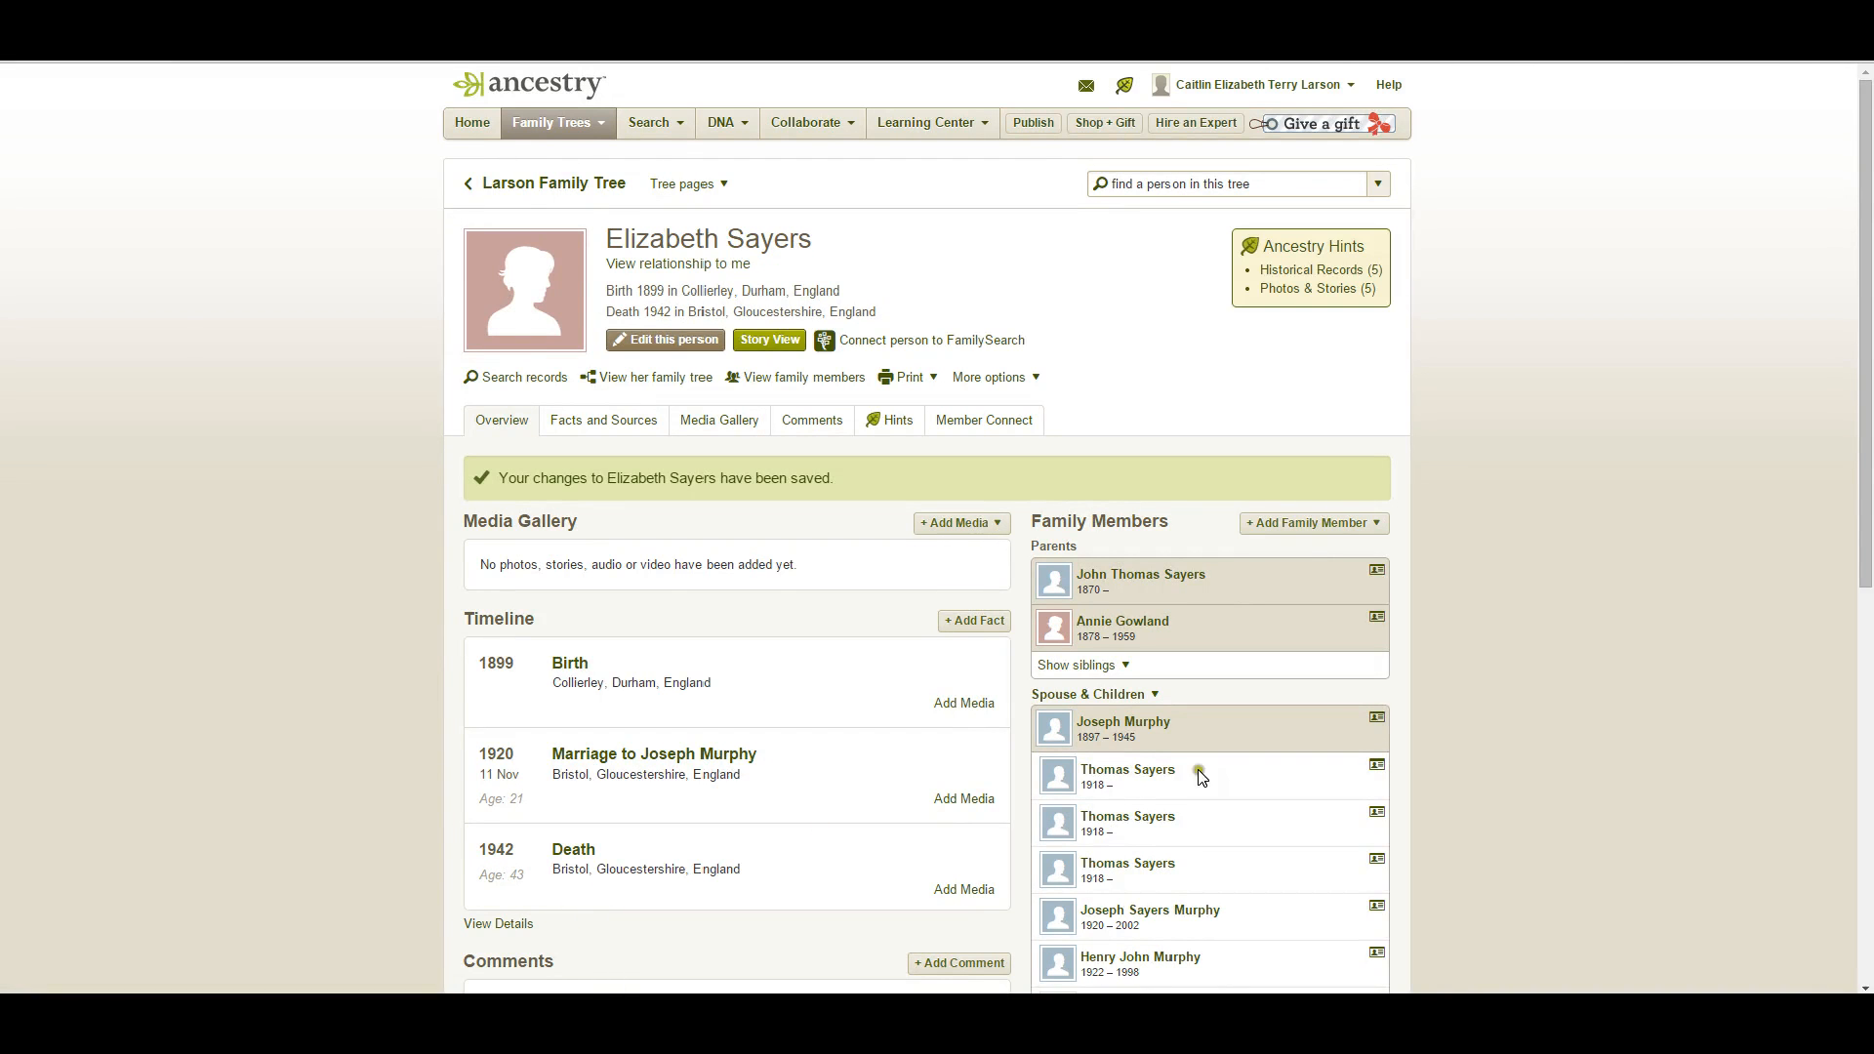
Open the newly added profile of the wife's father and examine his timeline, spouse and children.
click(1181, 576)
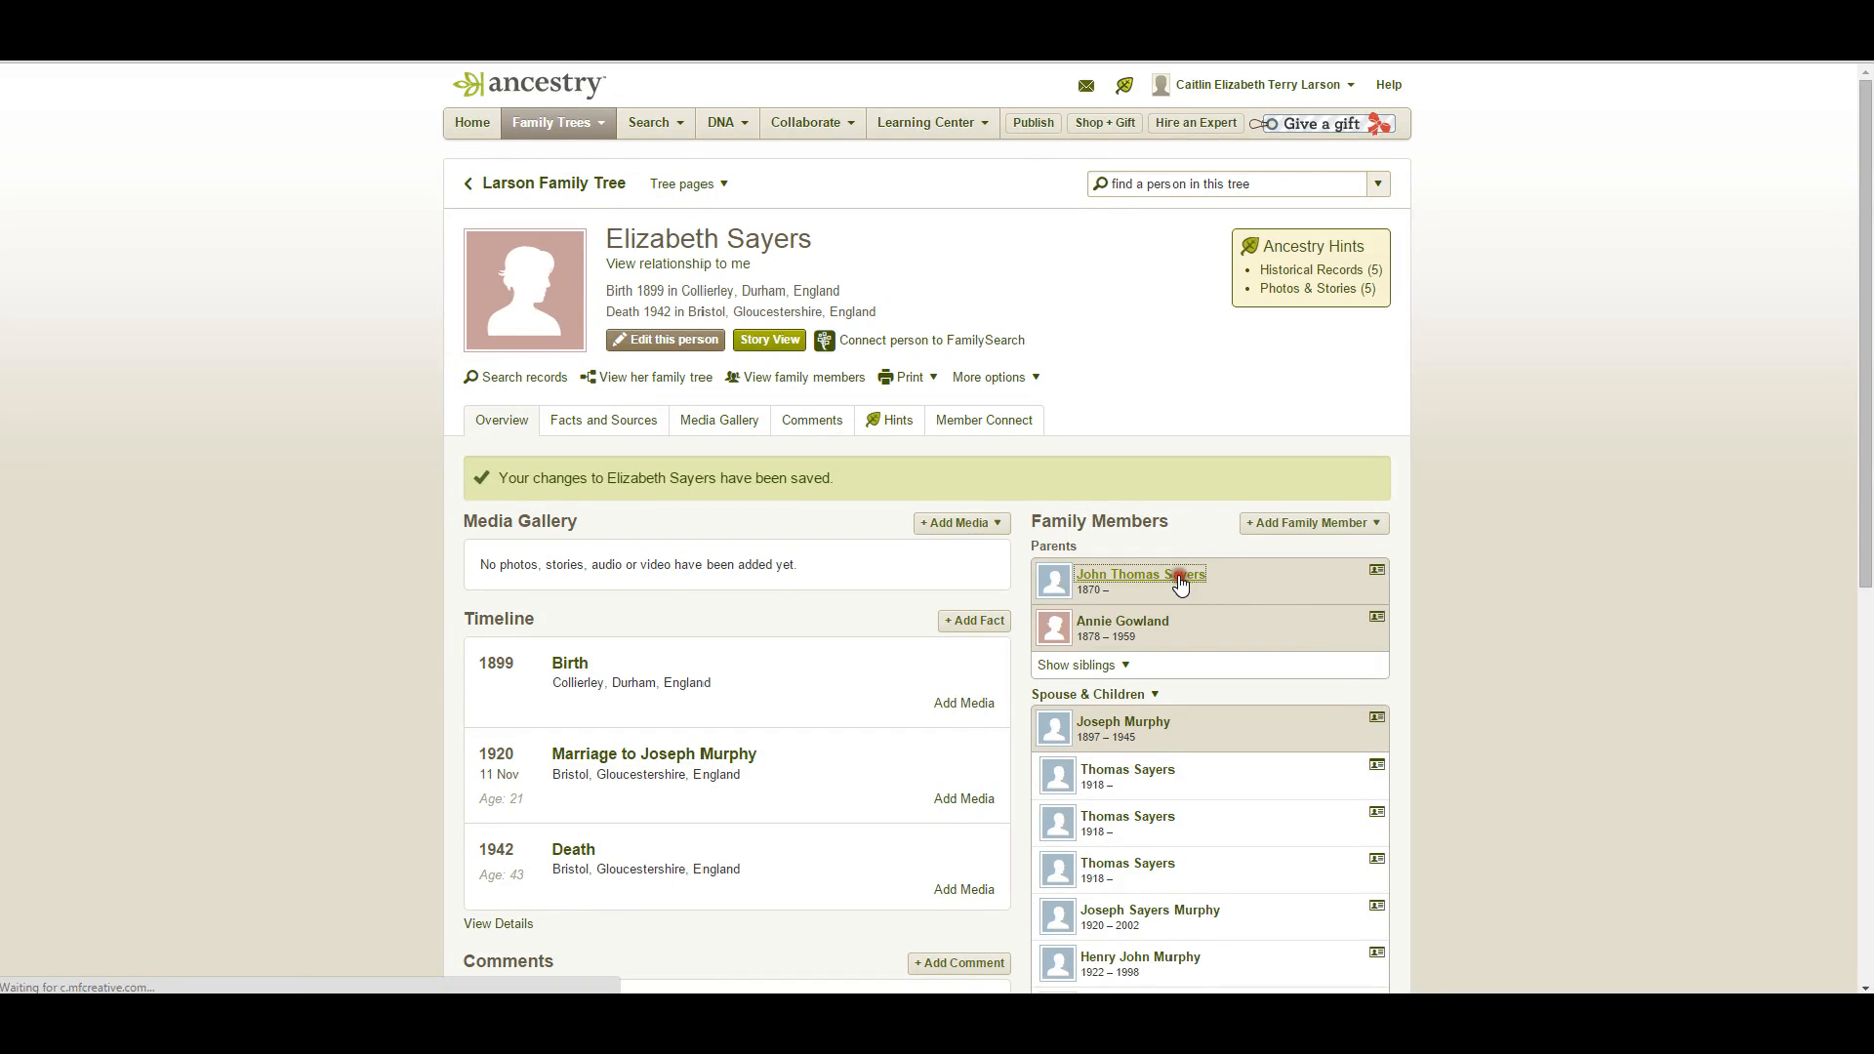
scroll(1181, 583, down, 3)
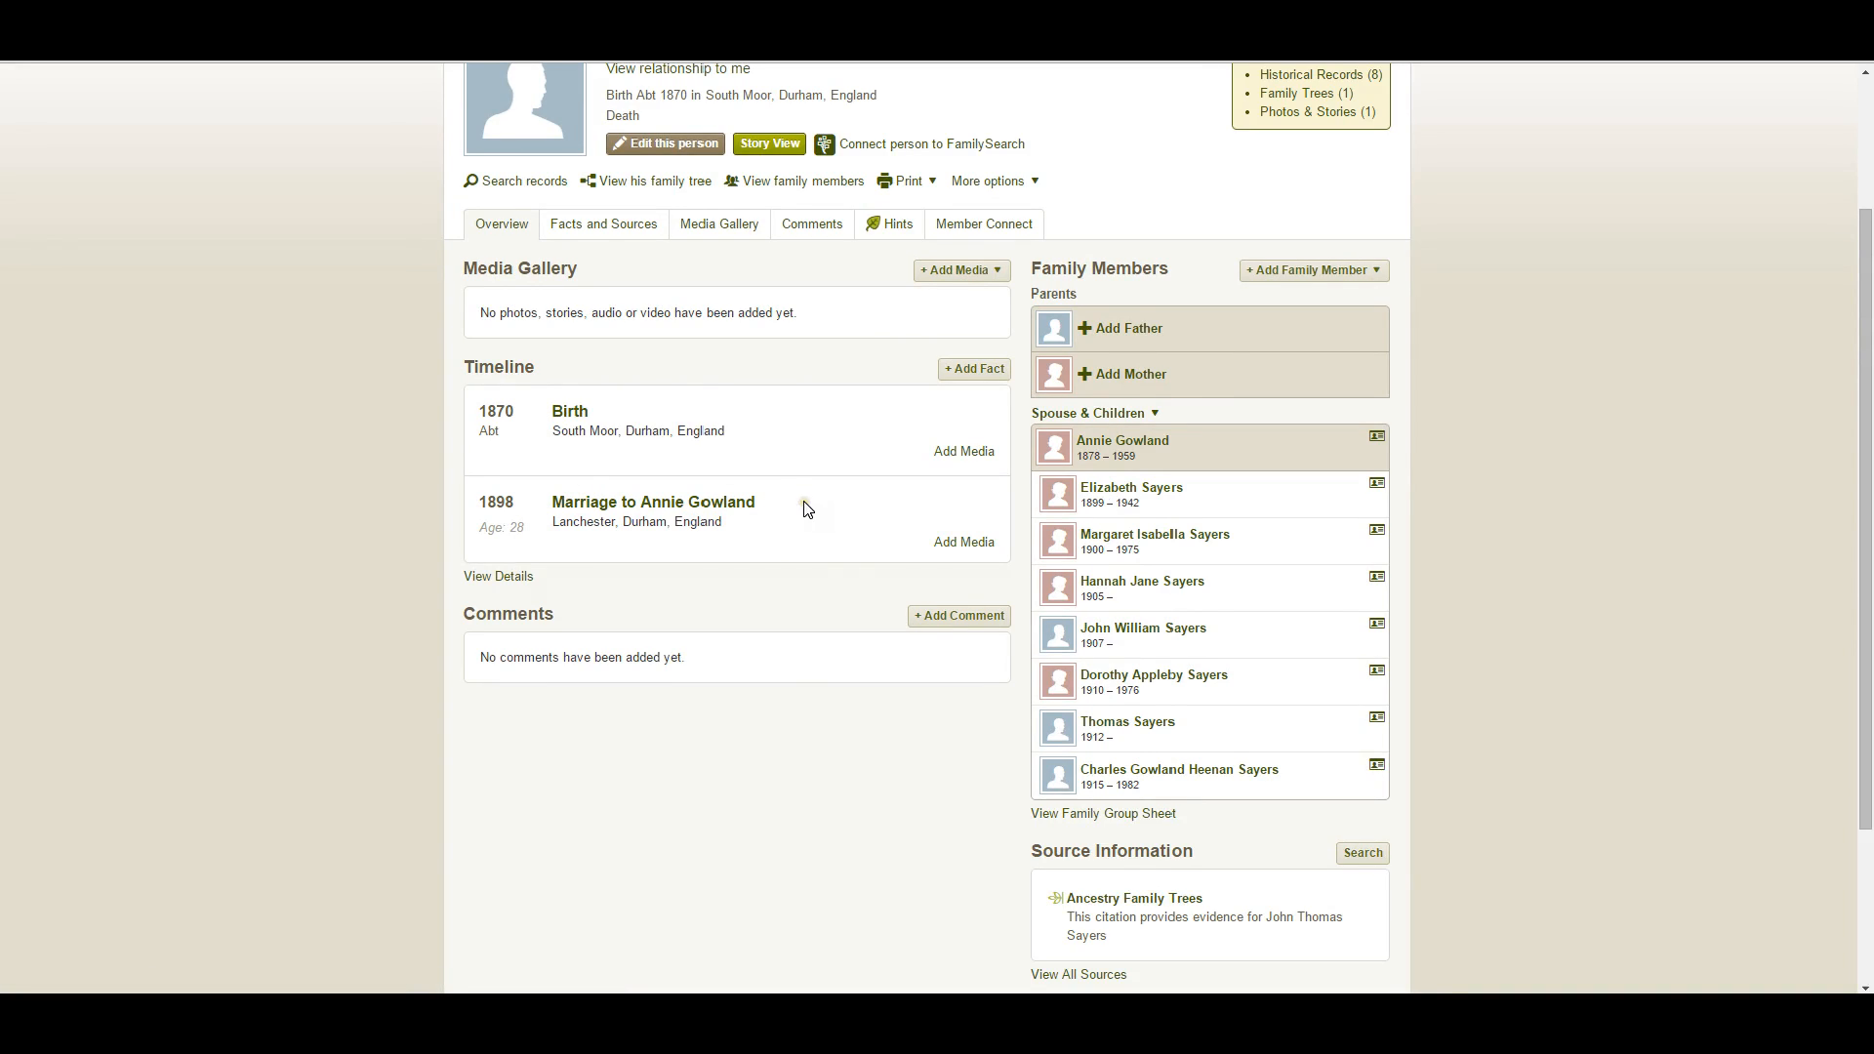
scroll(808, 510, up, 1)
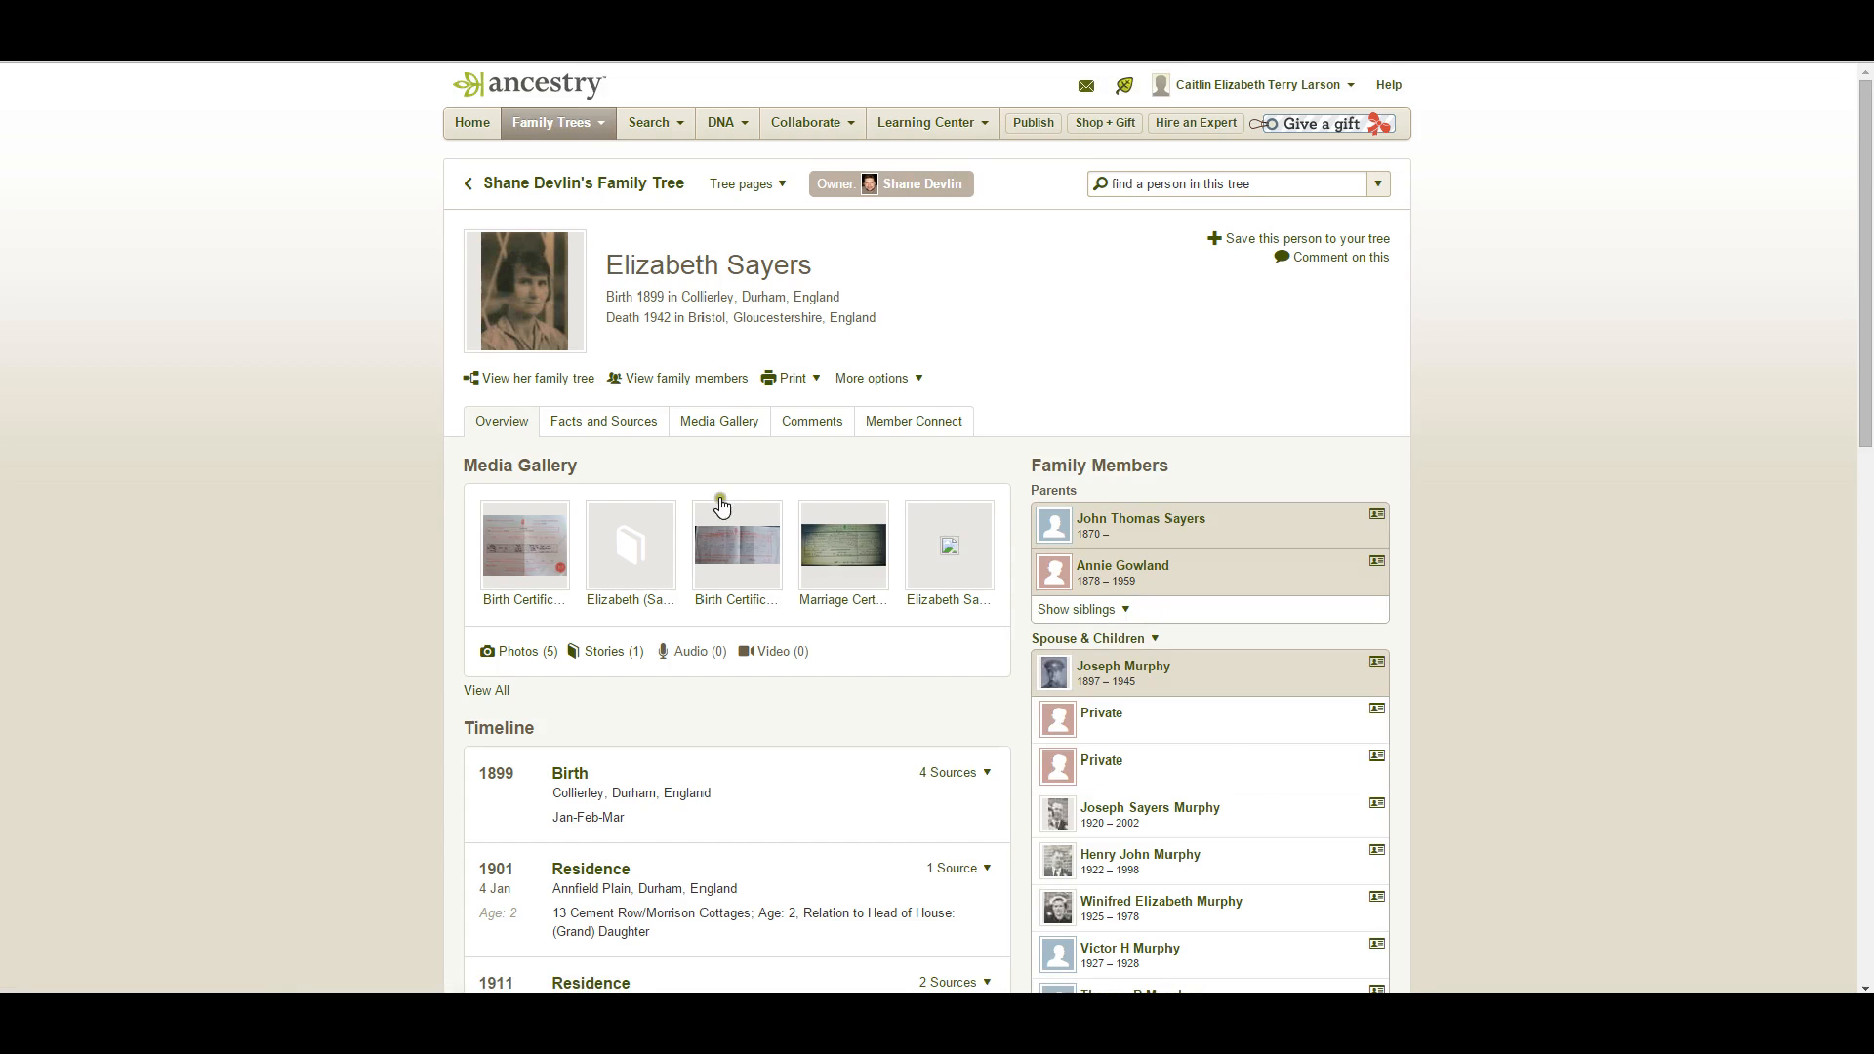
Examine the wife's timeline, family members and sources on her profile in the other member's tree.
scroll(807, 661, down, 5)
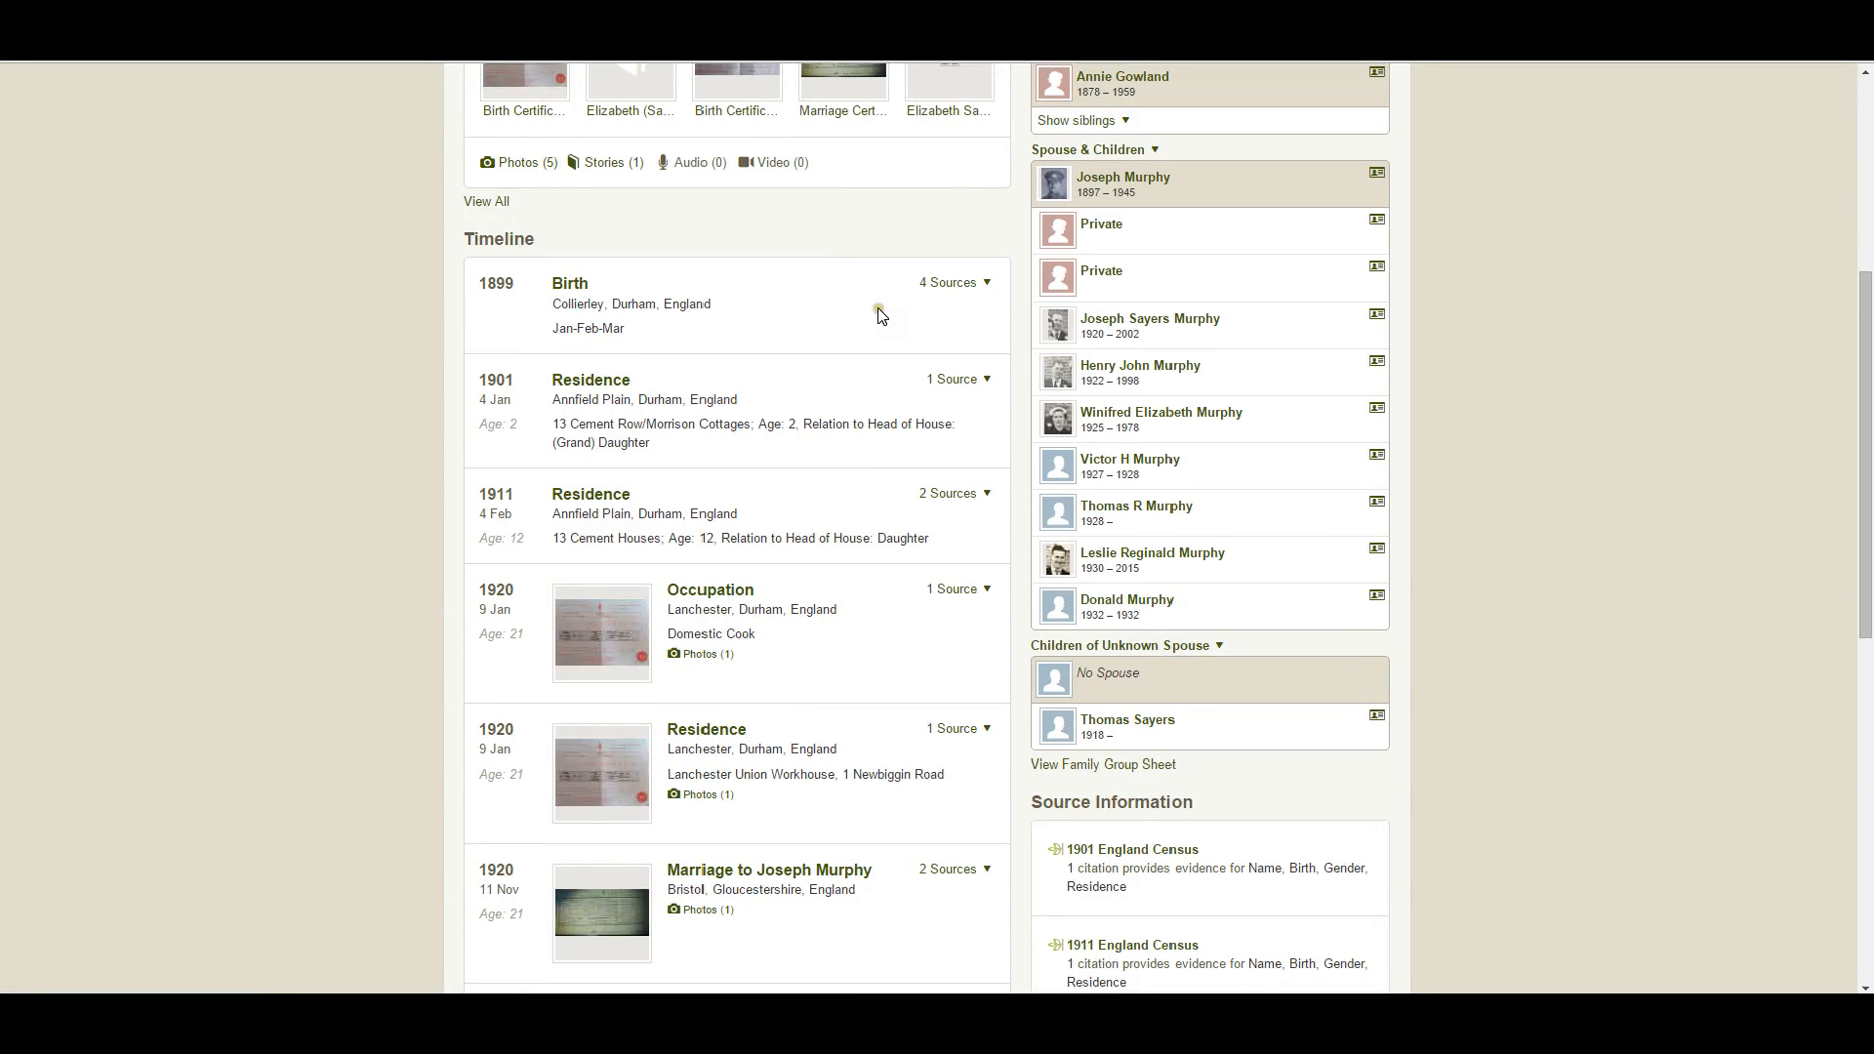
scroll(879, 314, down, 4)
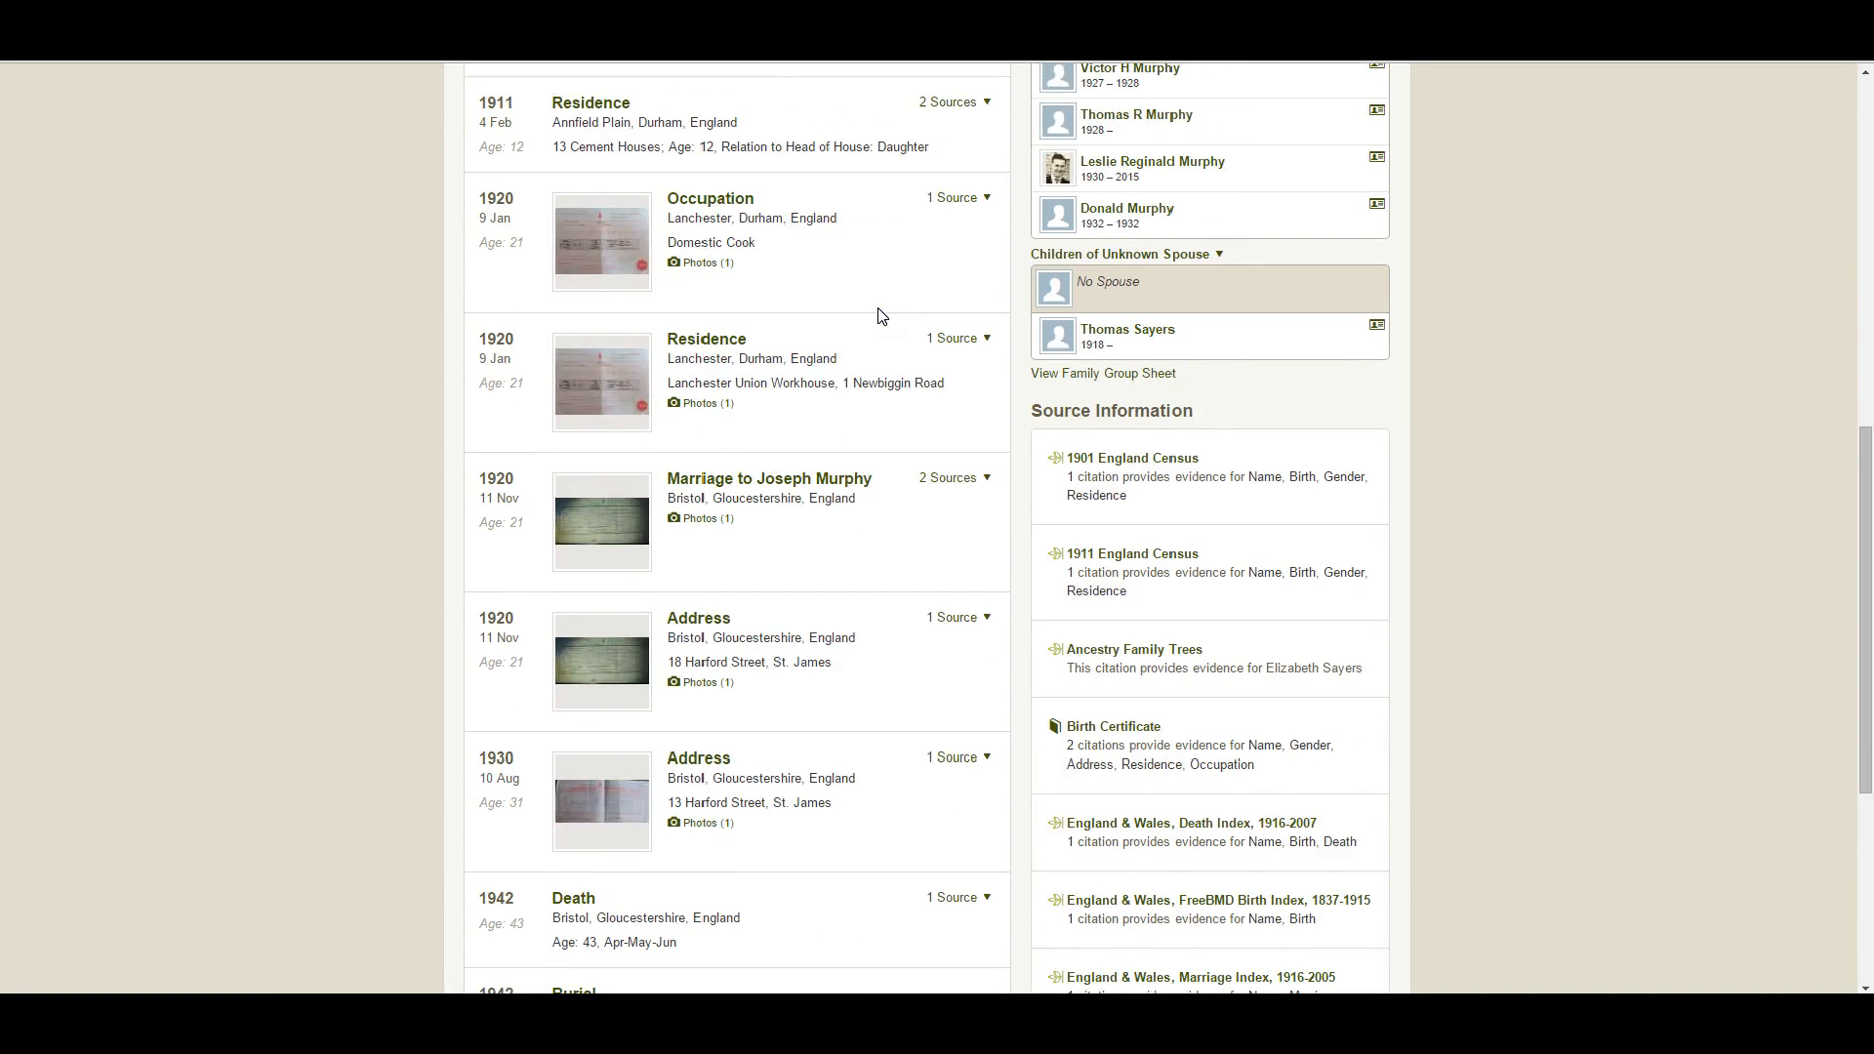
scroll(849, 322, down, 1)
scroll(651, 384, down, 2)
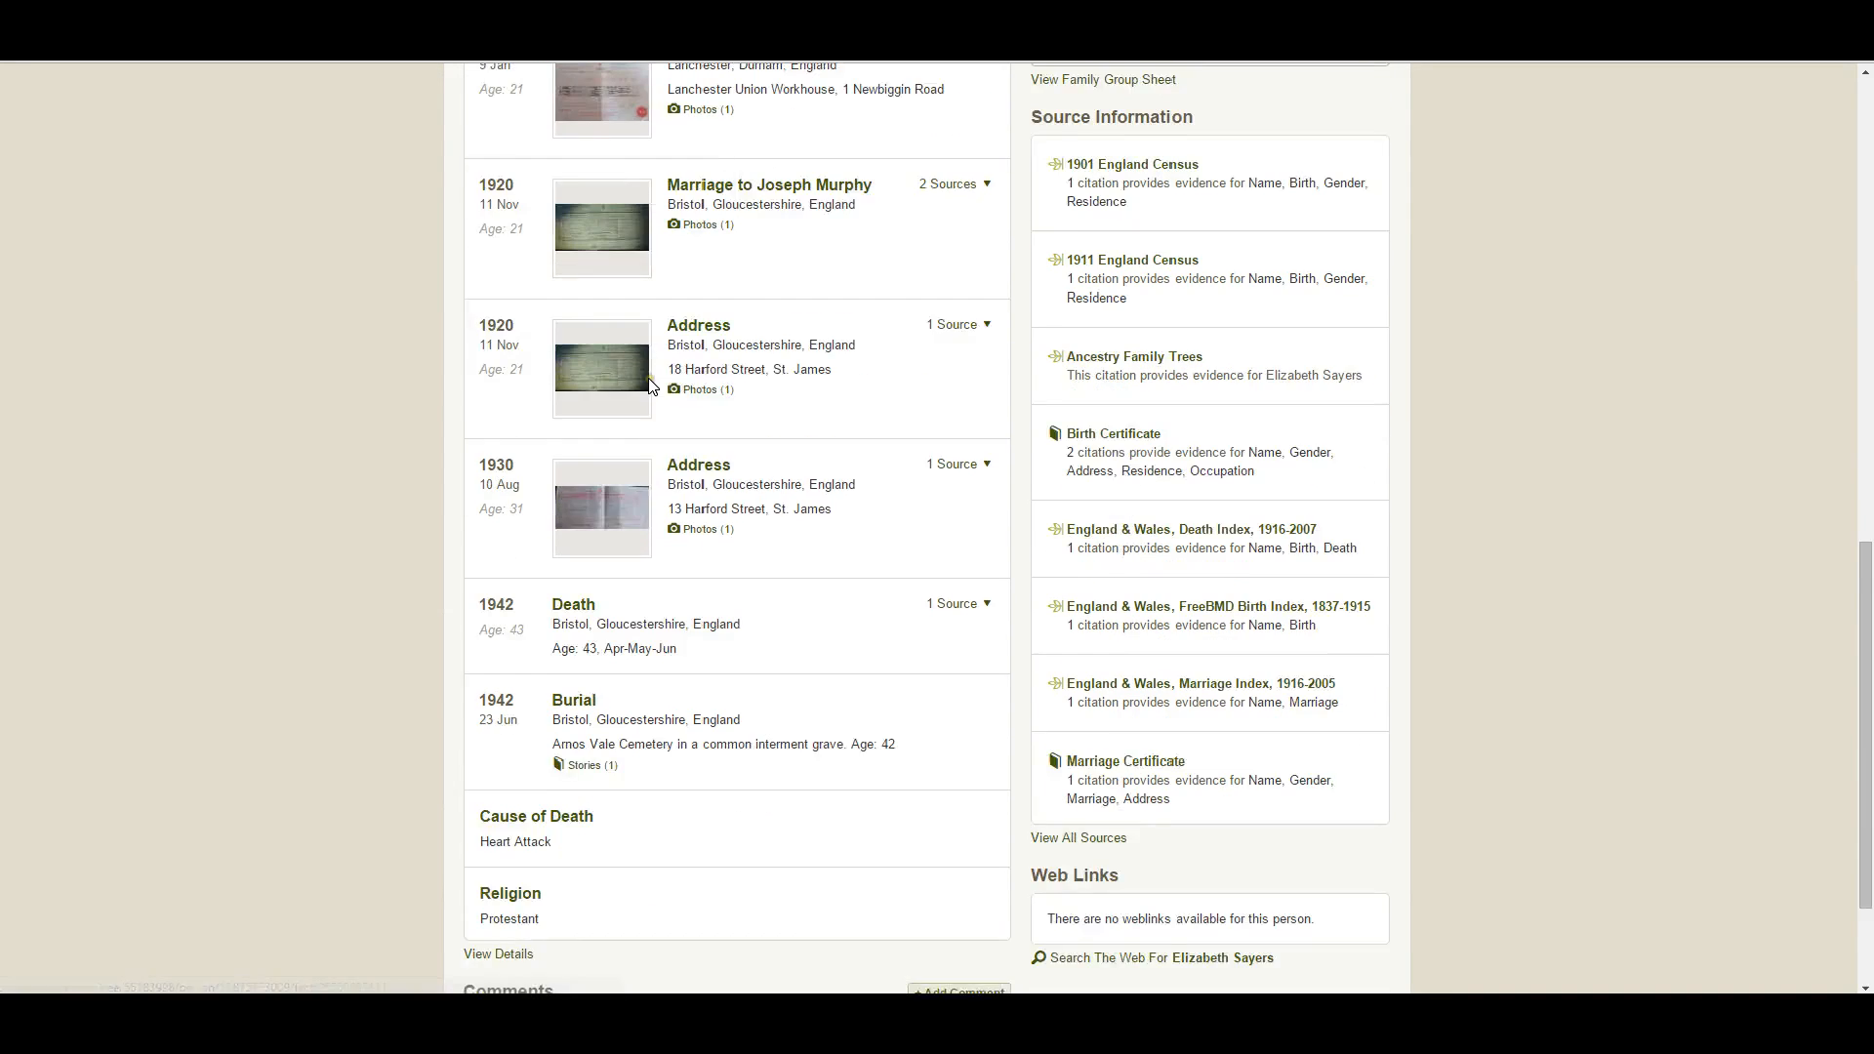
scroll(651, 384, down, 1)
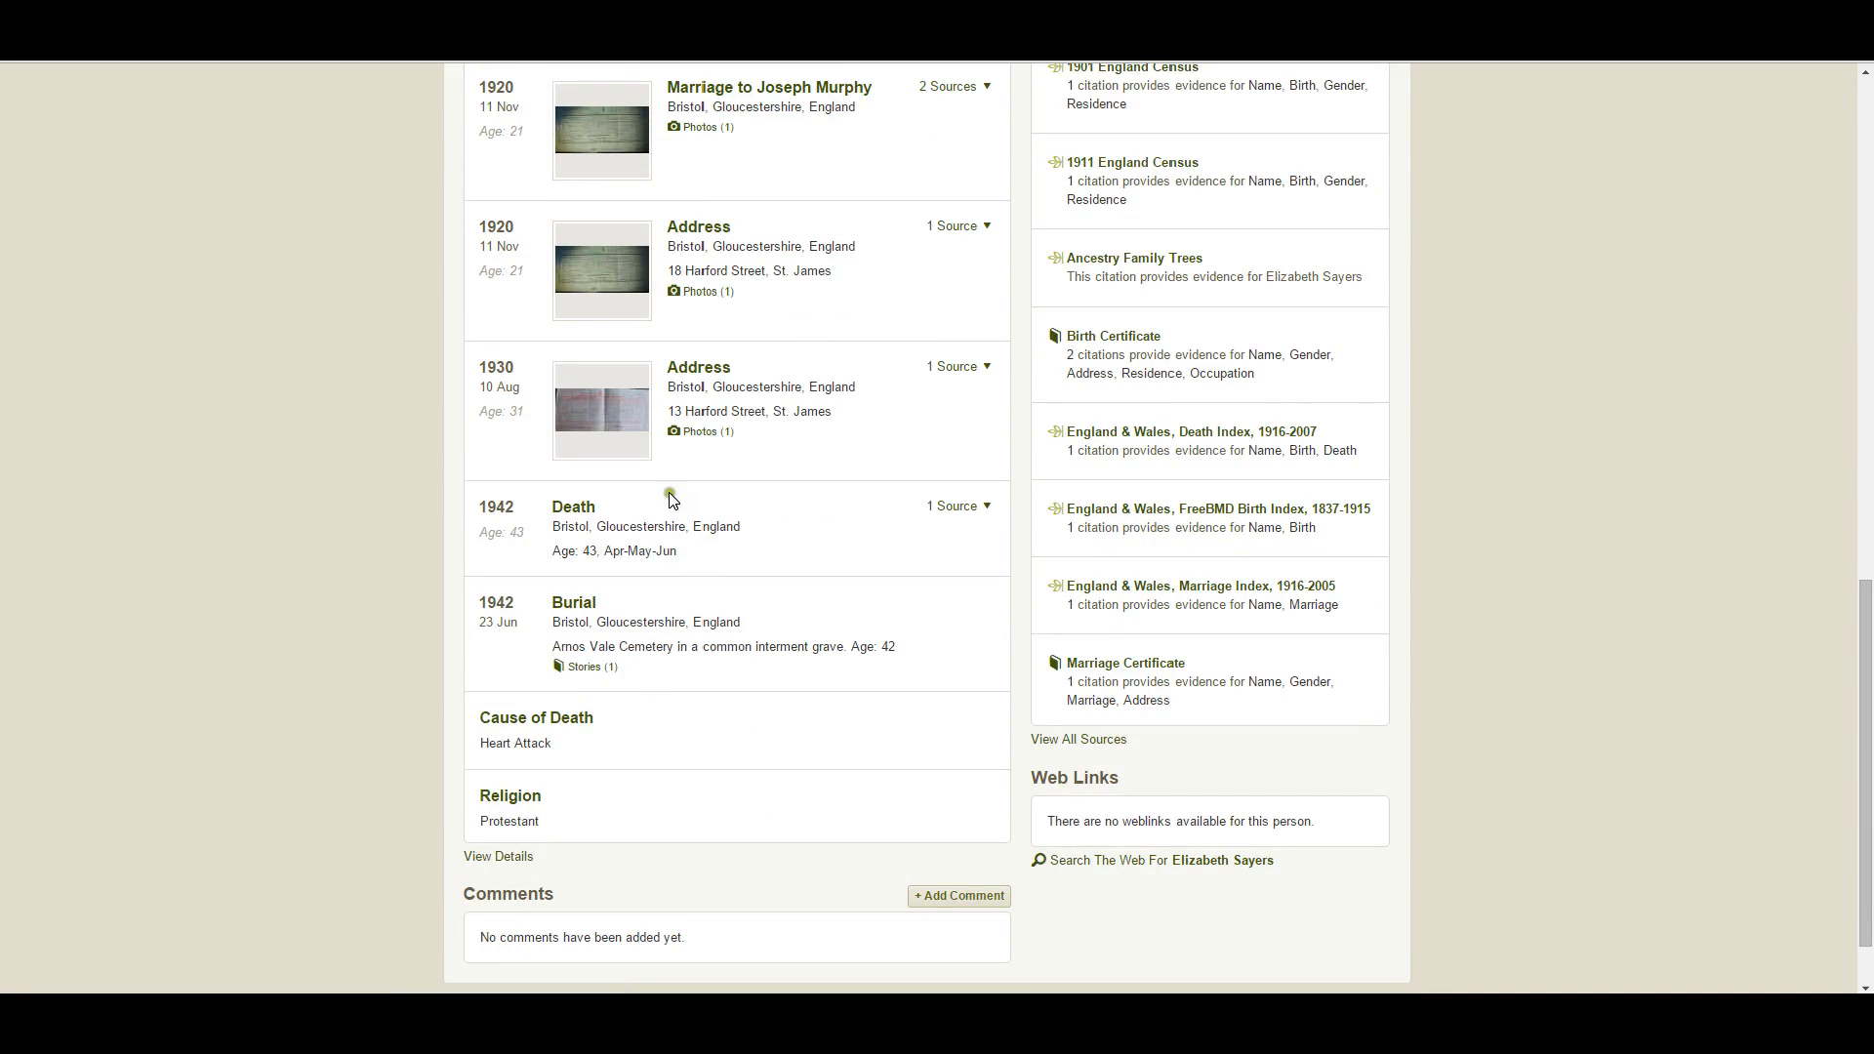
scroll(670, 500, up, 7)
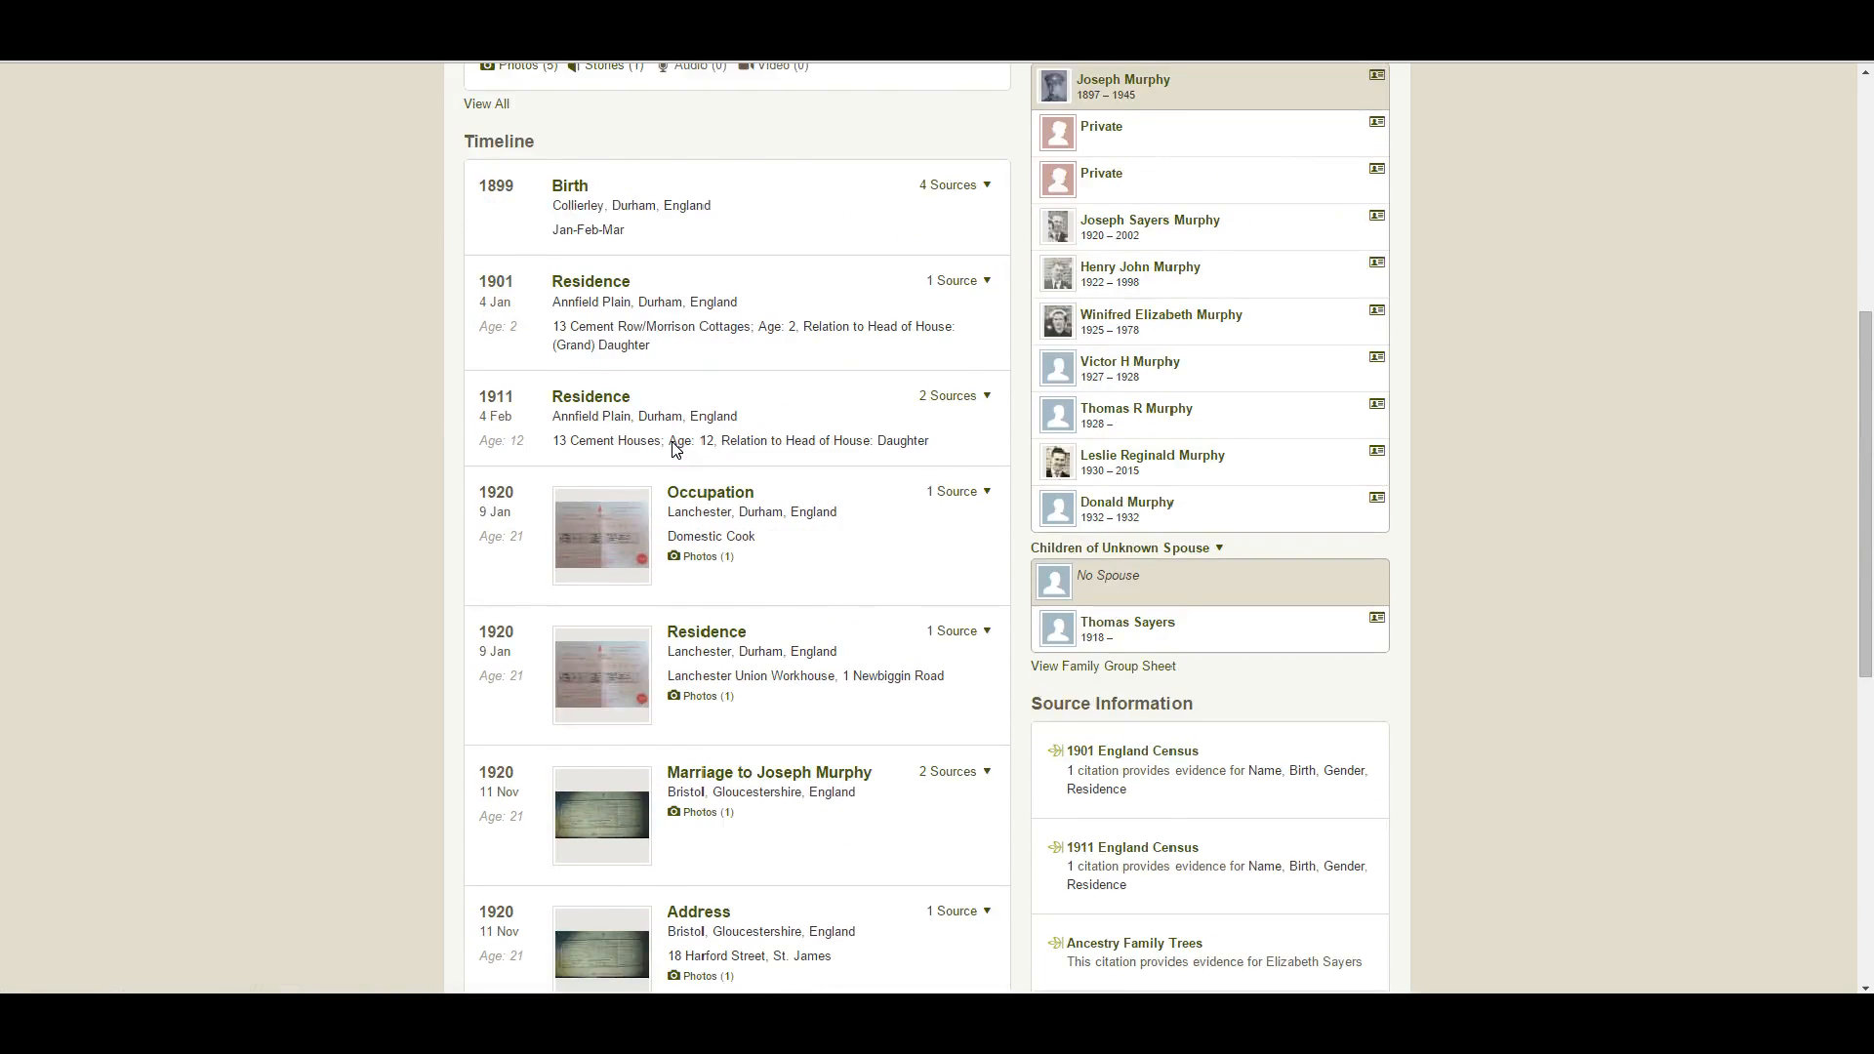
scroll(676, 449, up, 6)
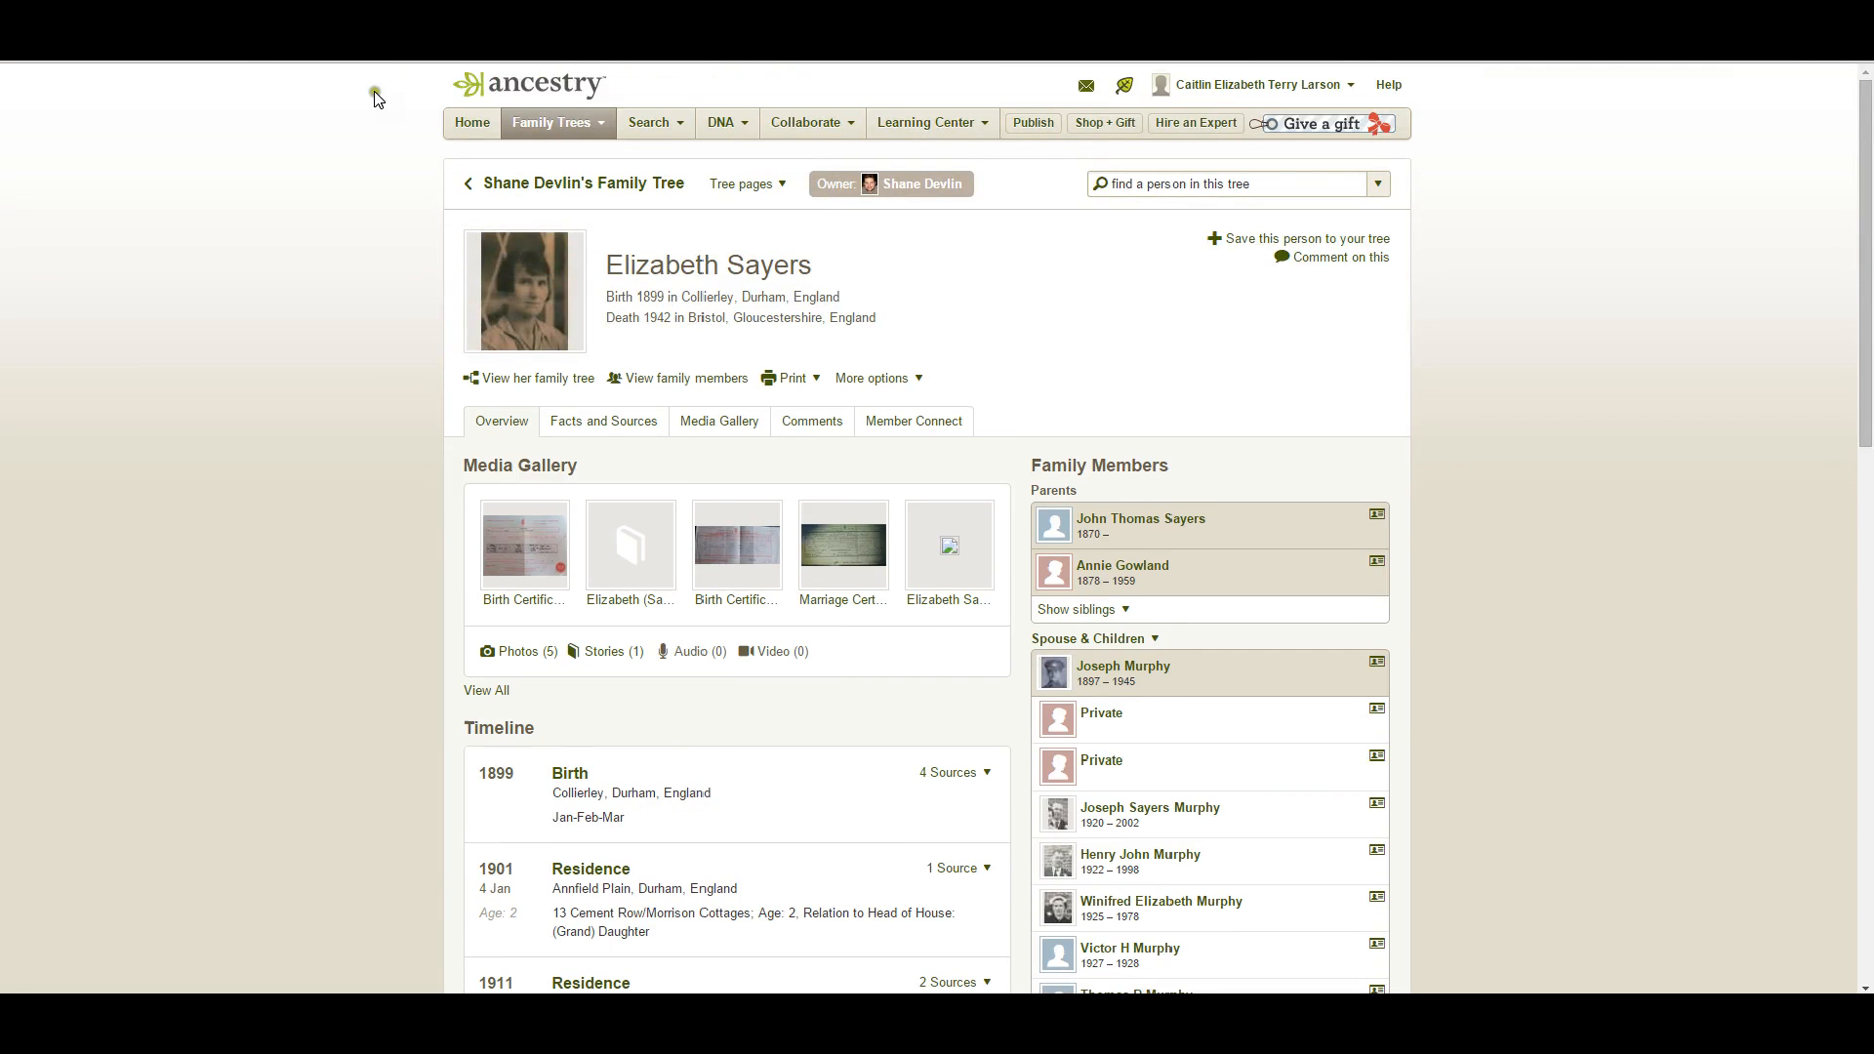
Return to the Larson Family Tree pedigree, open the wife's profile and check her list of children for duplicates.
click(138, 49)
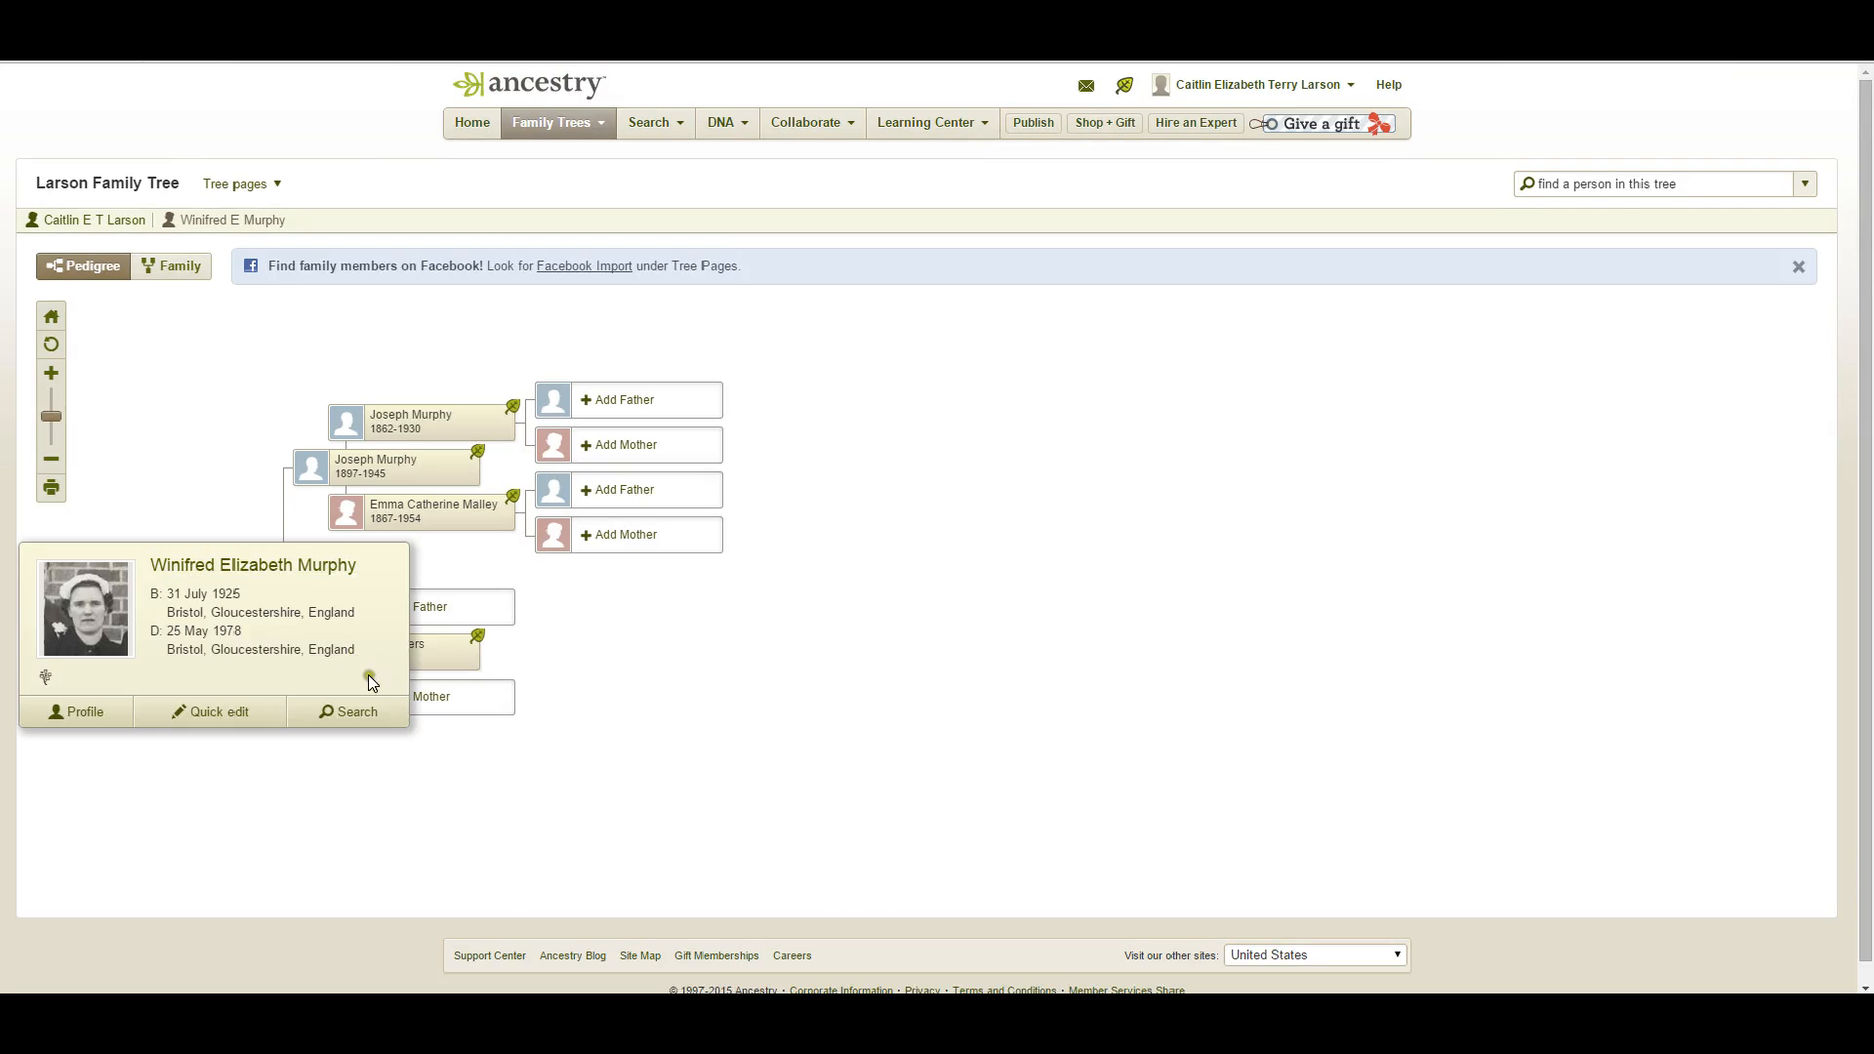
mouse_move(470, 656)
click(319, 660)
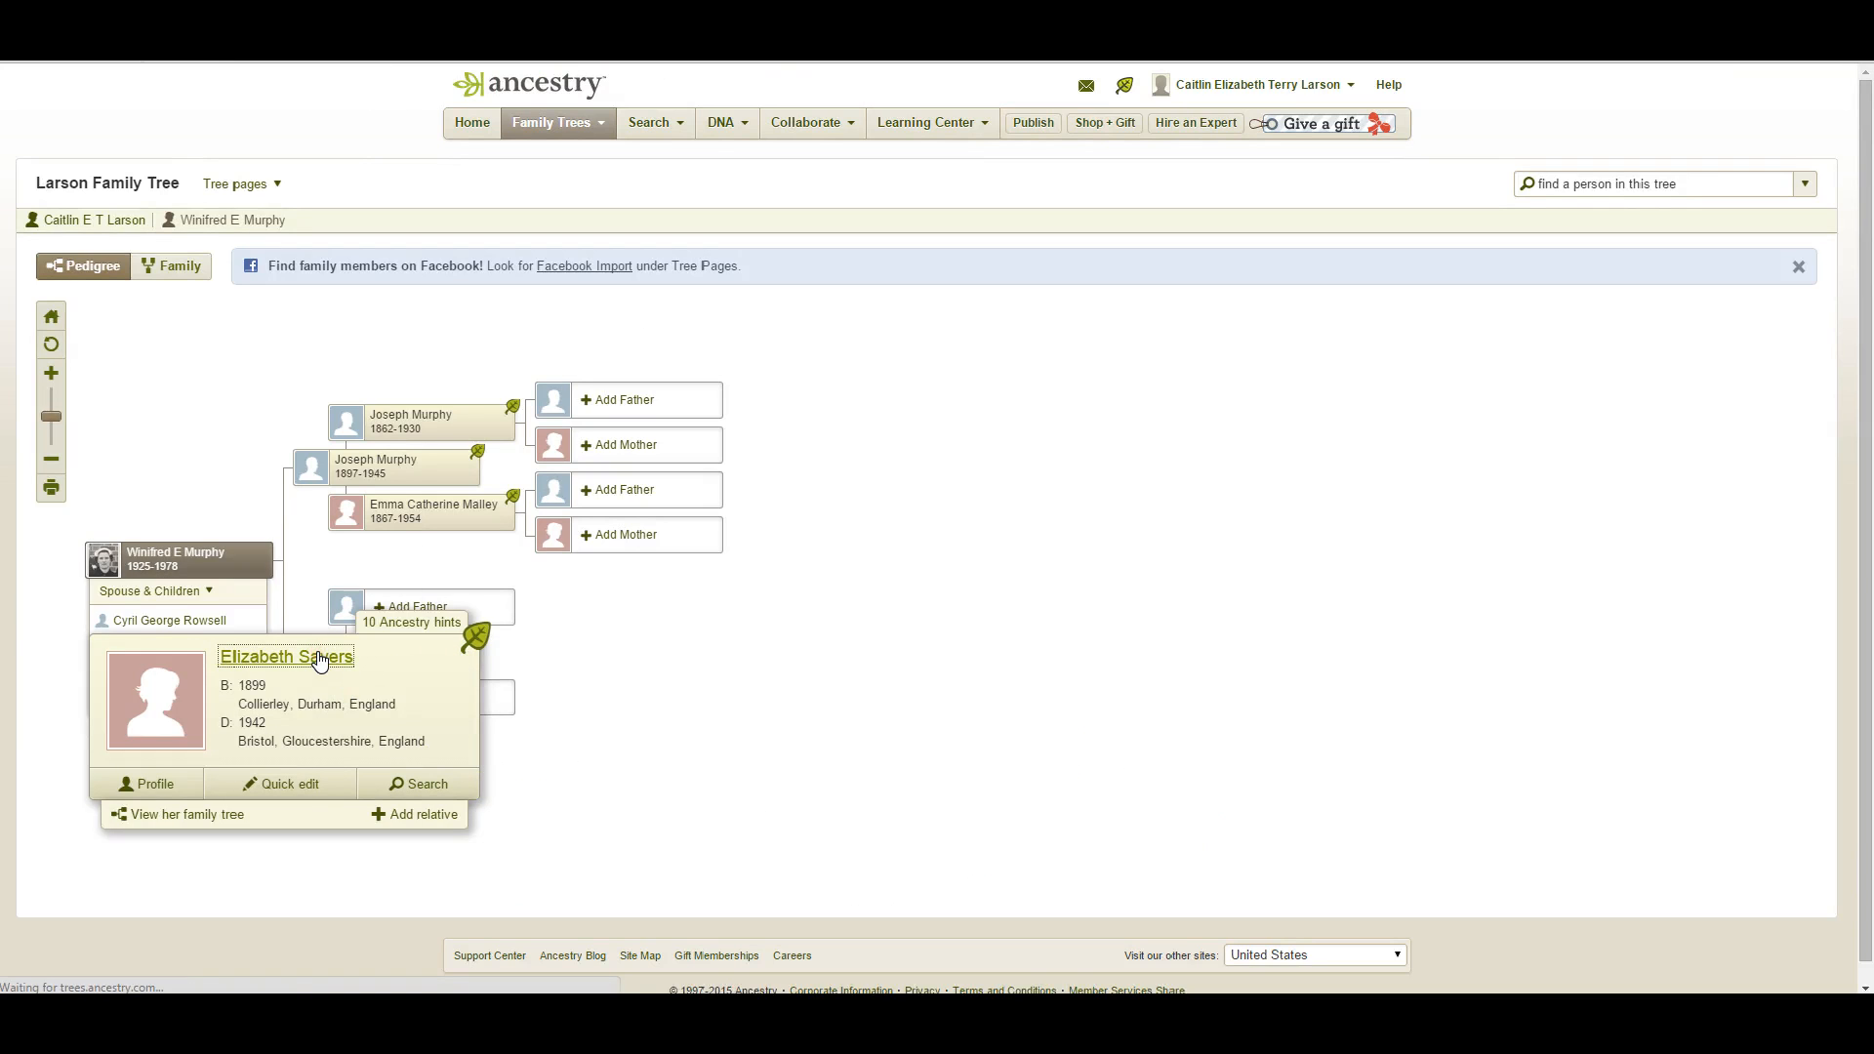
scroll(316, 652, down, 2)
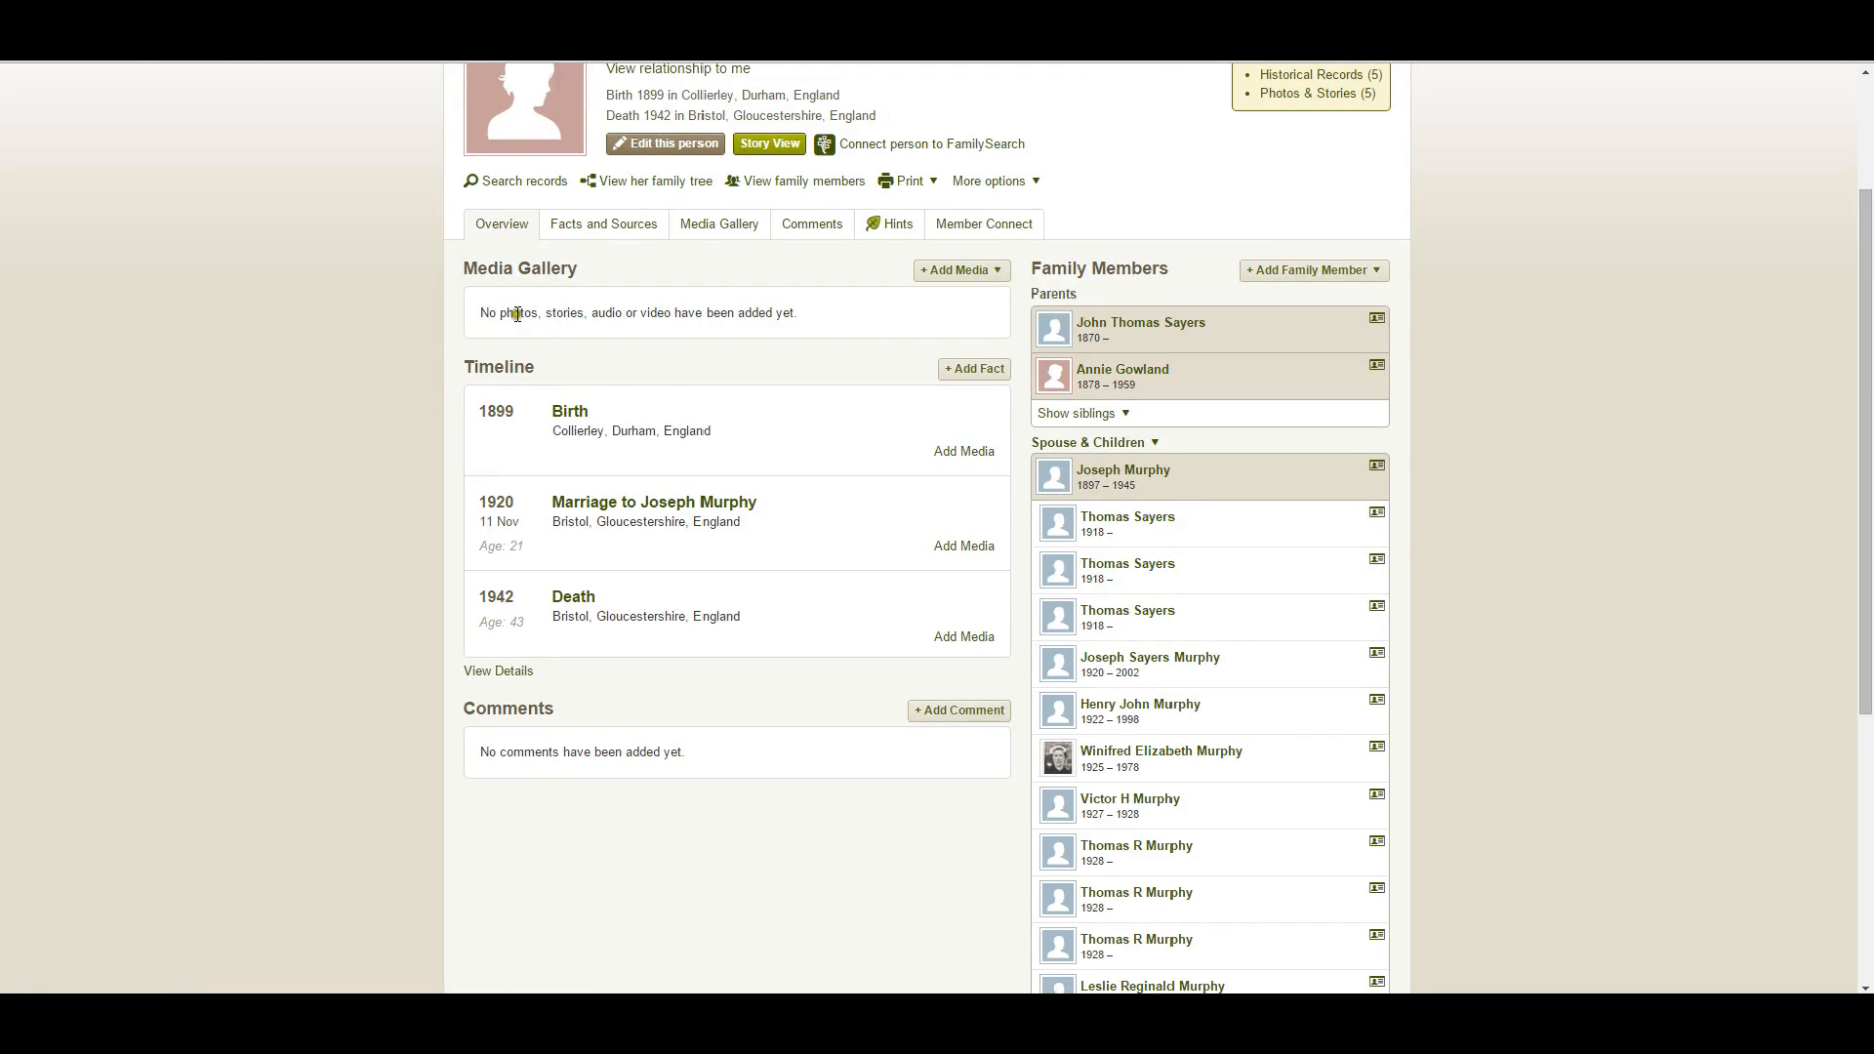
scroll(562, 683, down, 1)
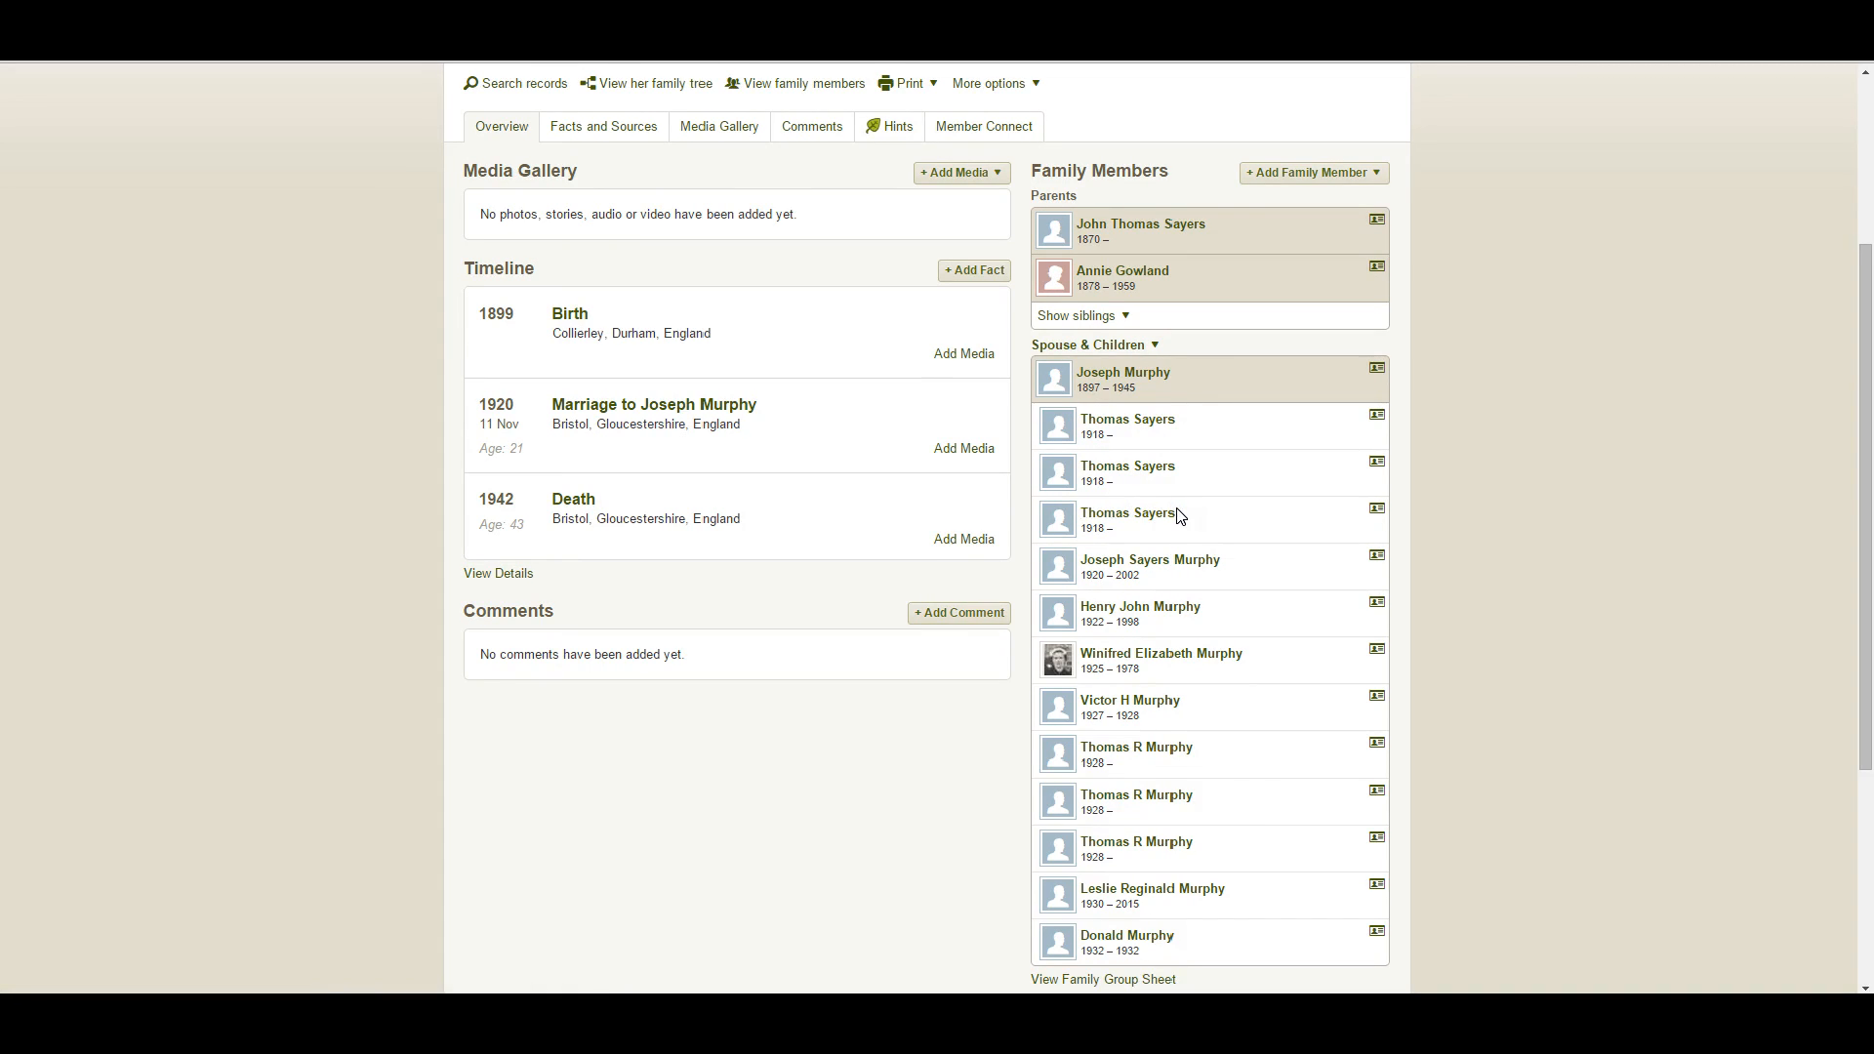
Open the wife's first listed child and merge him with the first possible match born in the same year.
click(1144, 427)
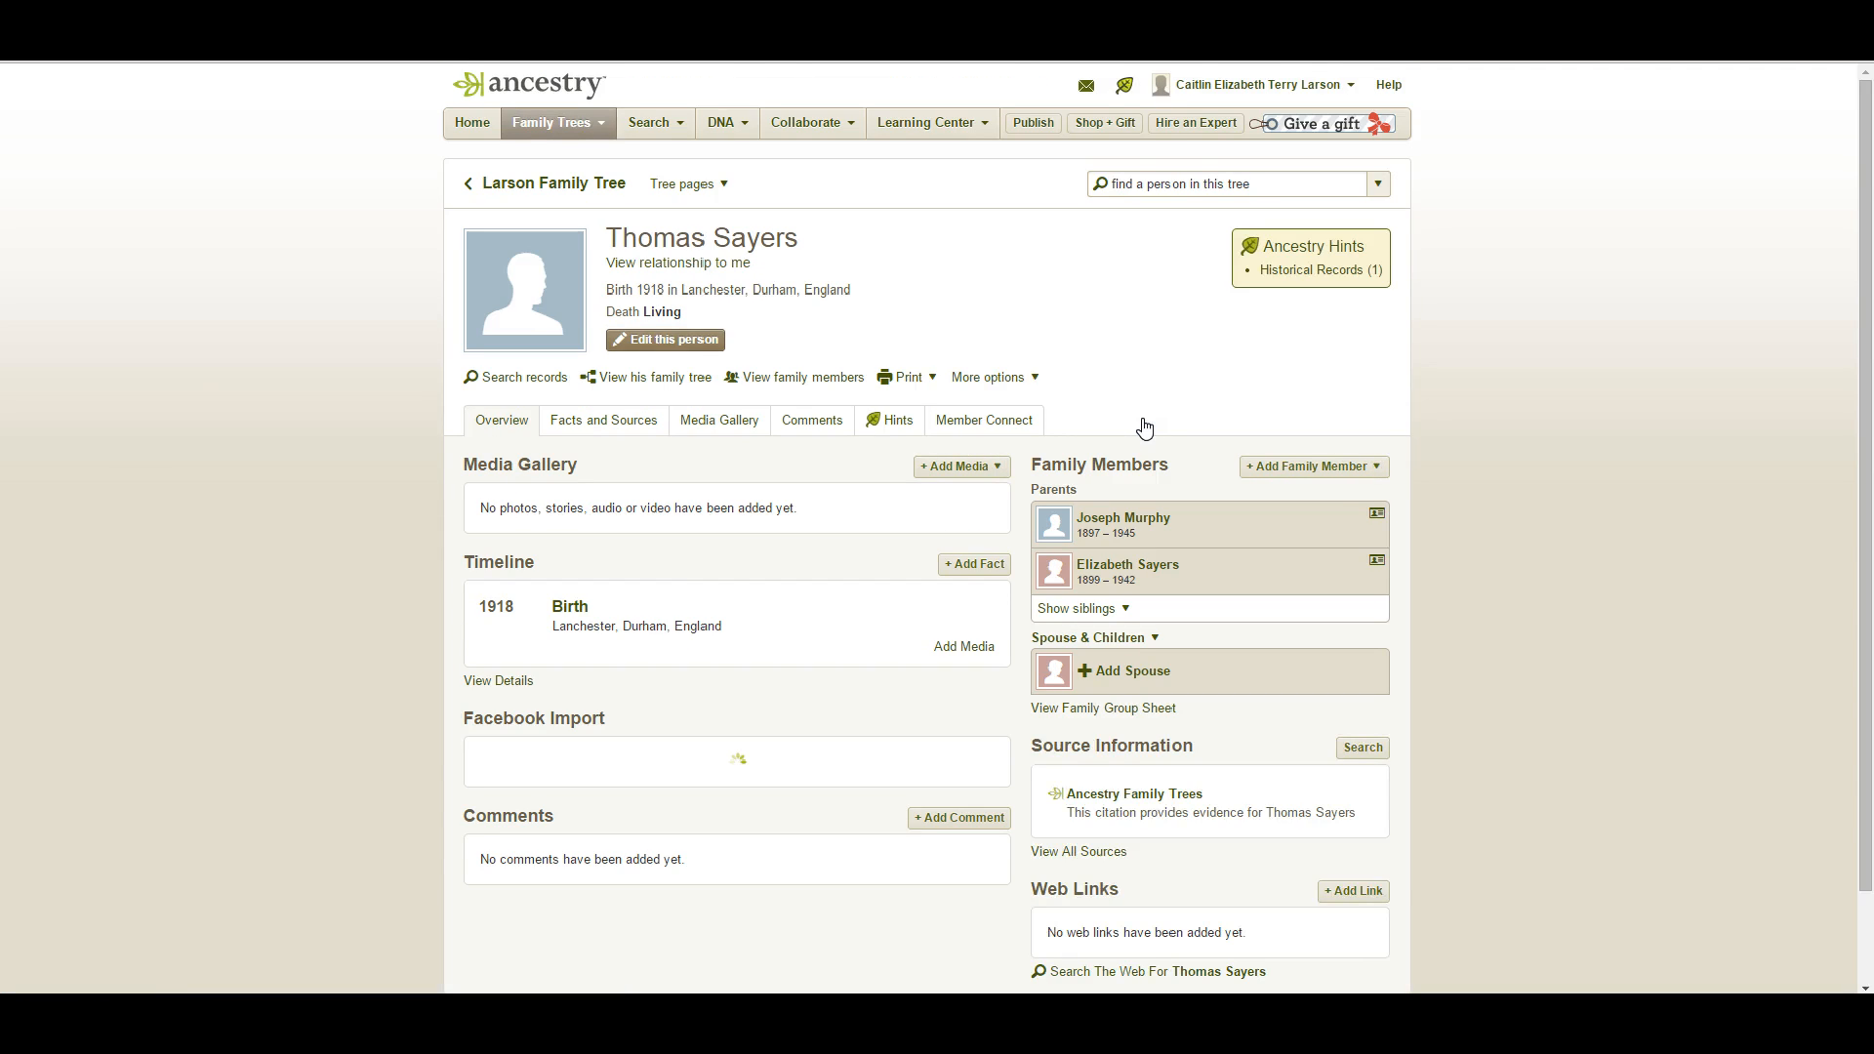
click(987, 380)
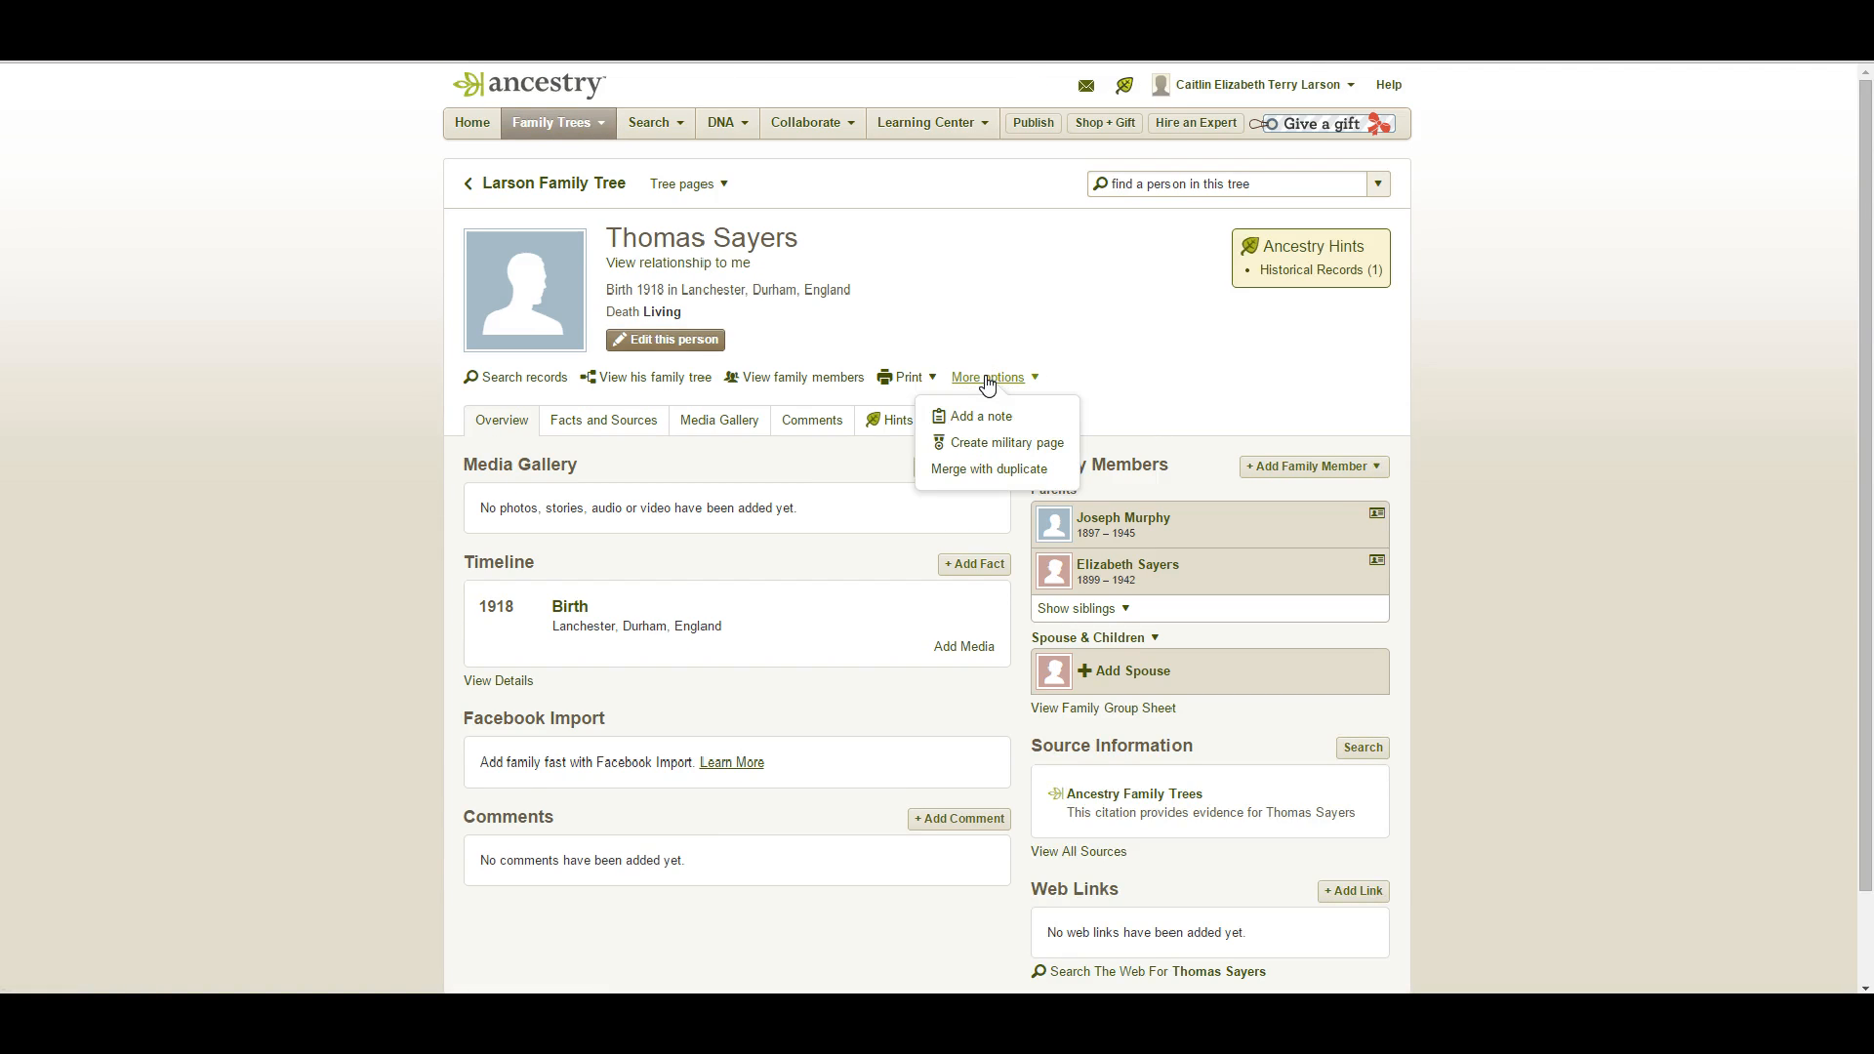
click(989, 469)
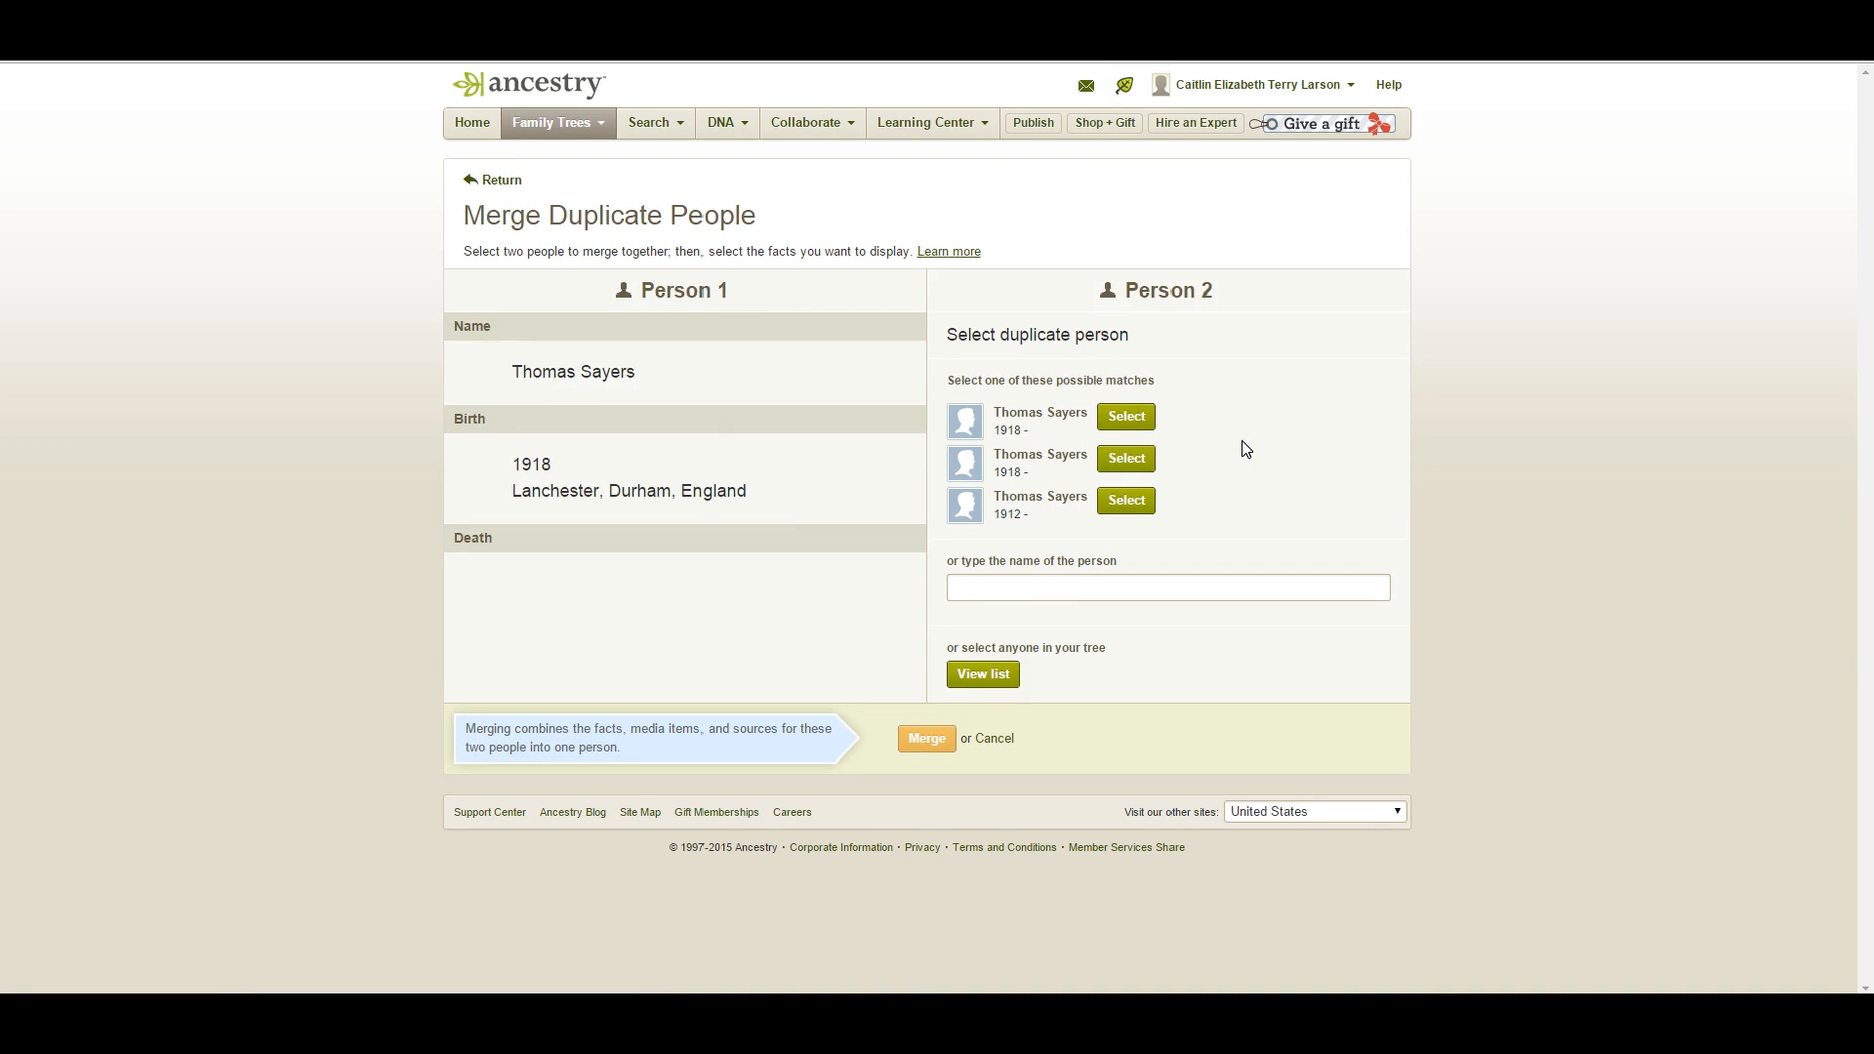
click(1126, 415)
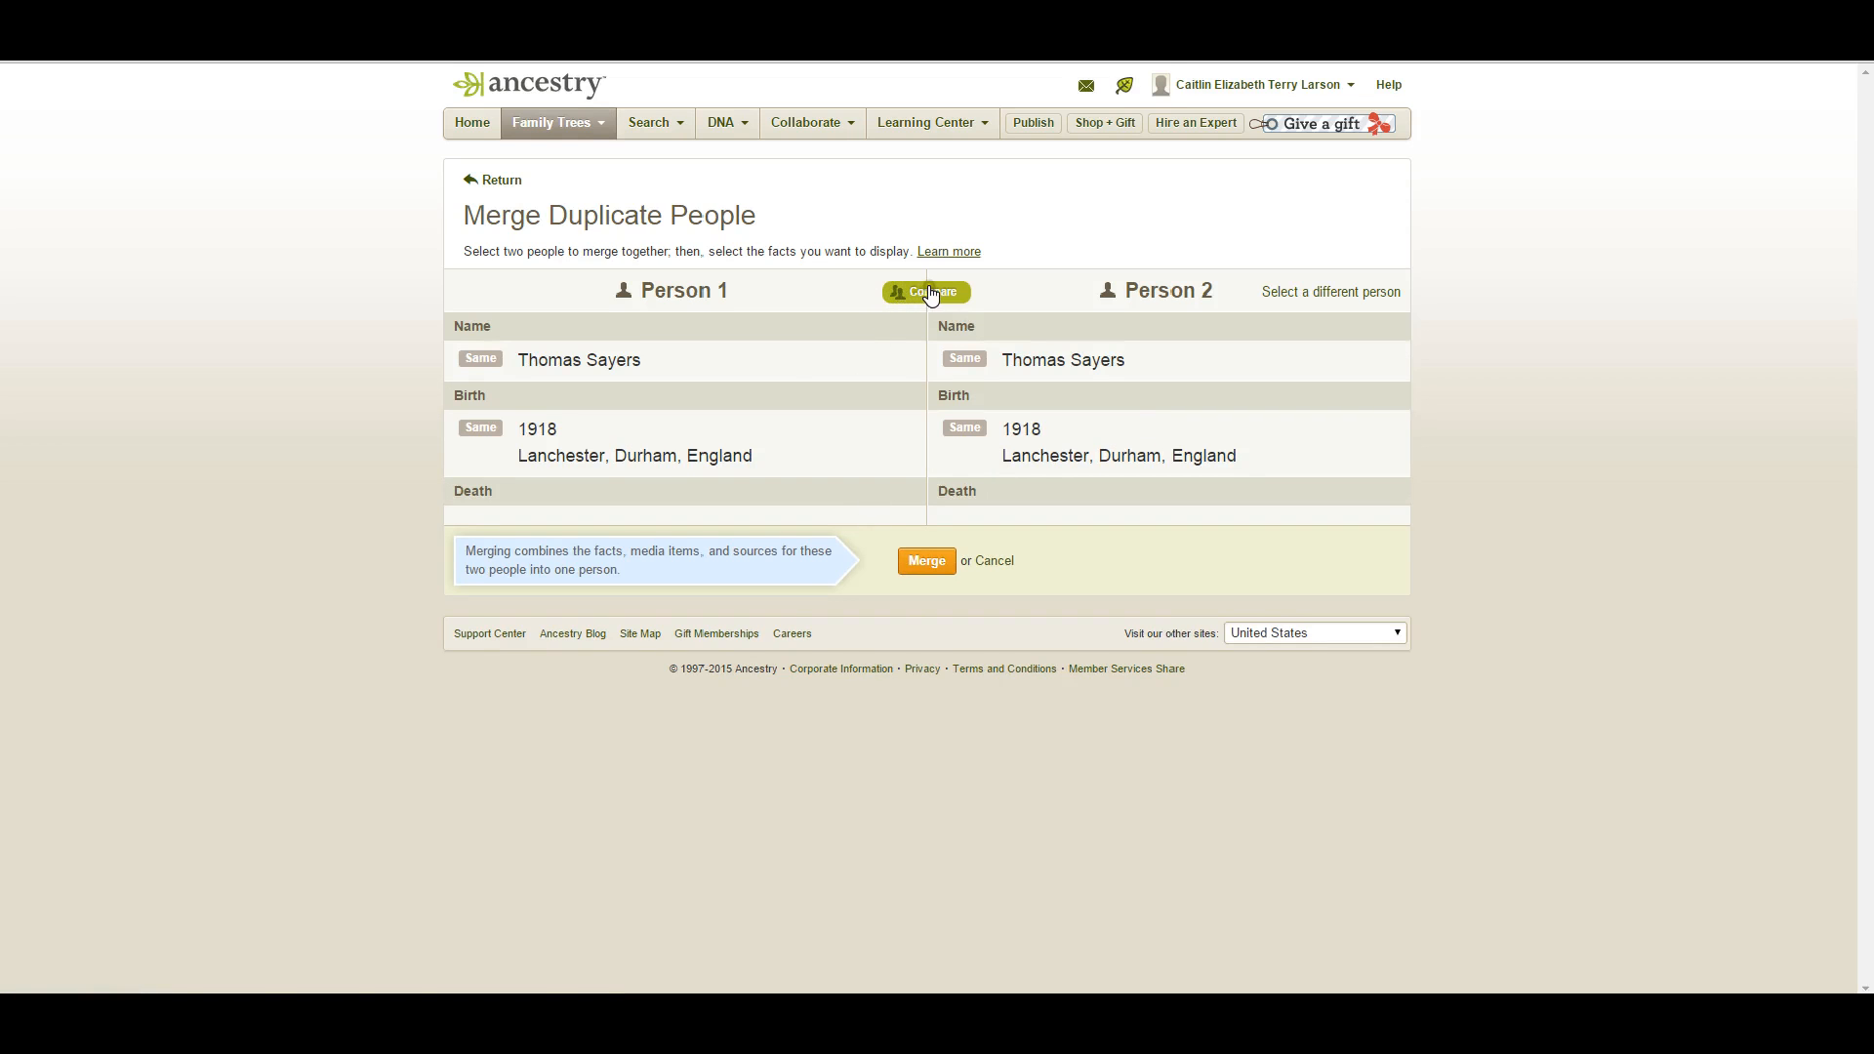
click(929, 562)
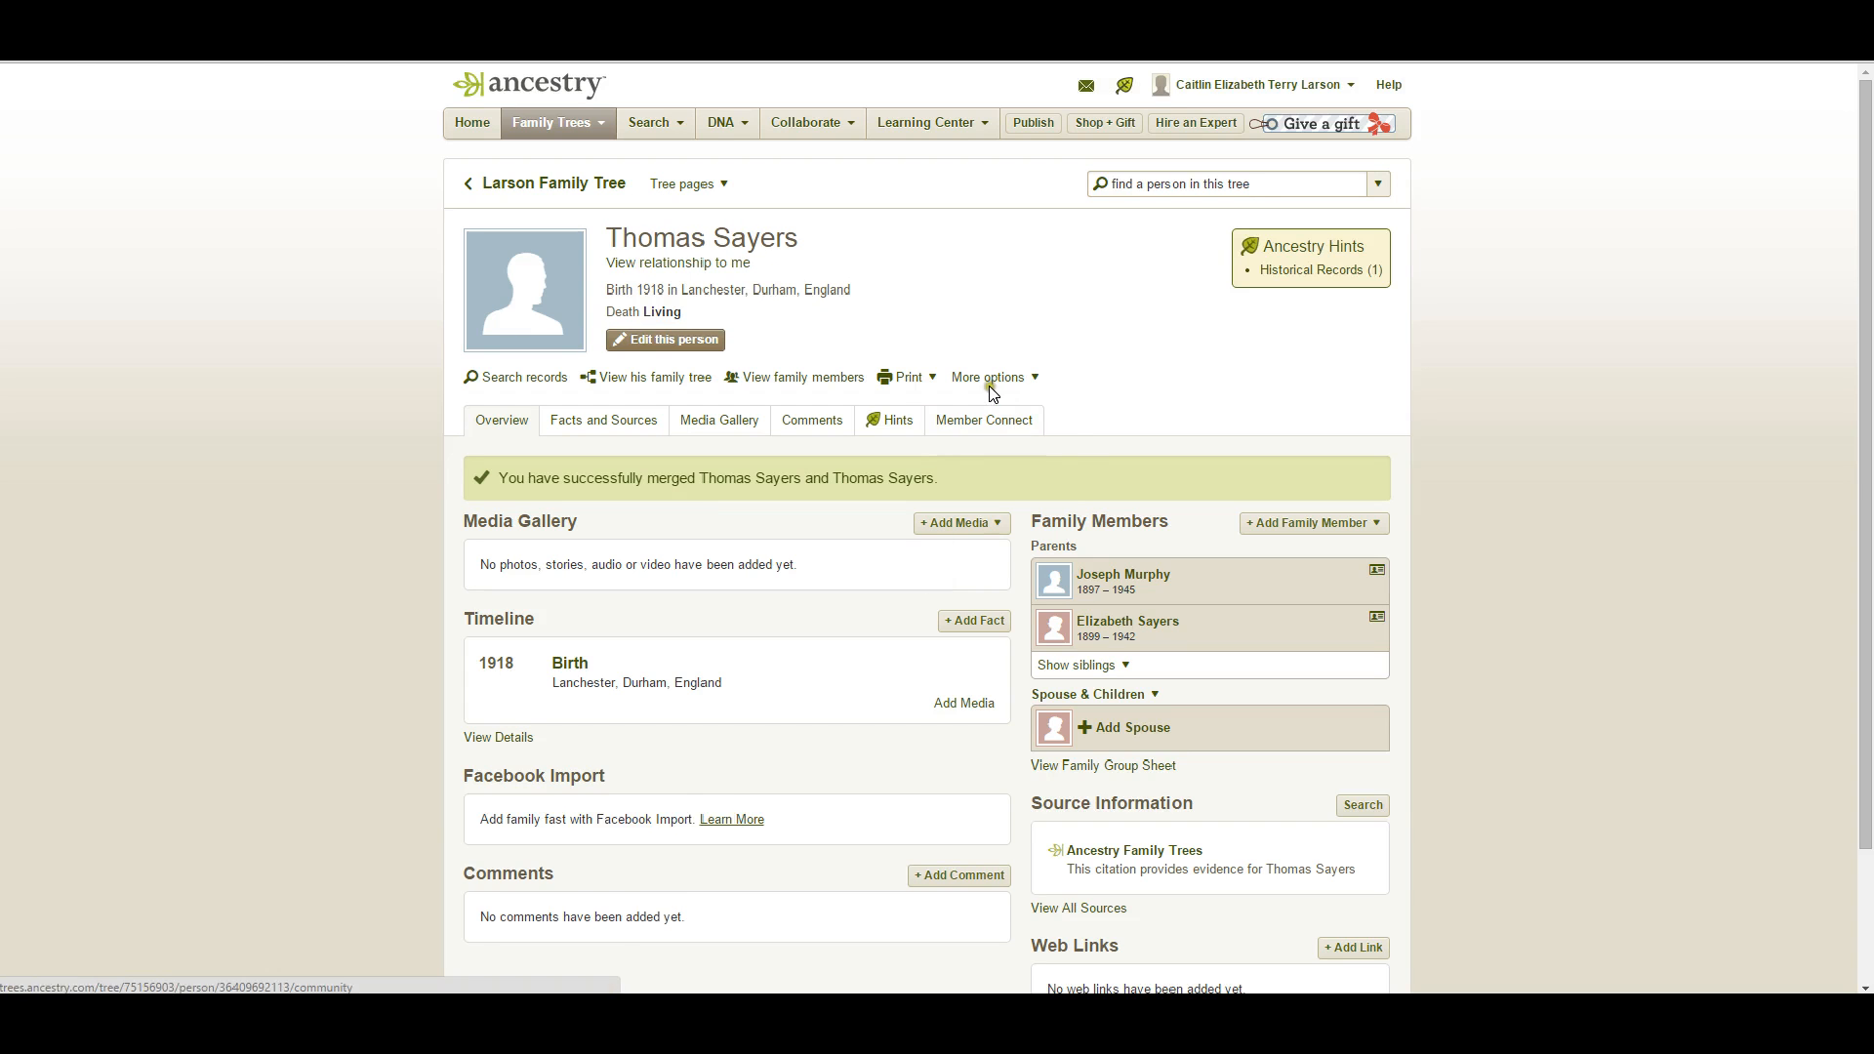
Merge the child with his remaining possible match born in 1918, and recheck him for further duplicates.
click(990, 379)
click(990, 469)
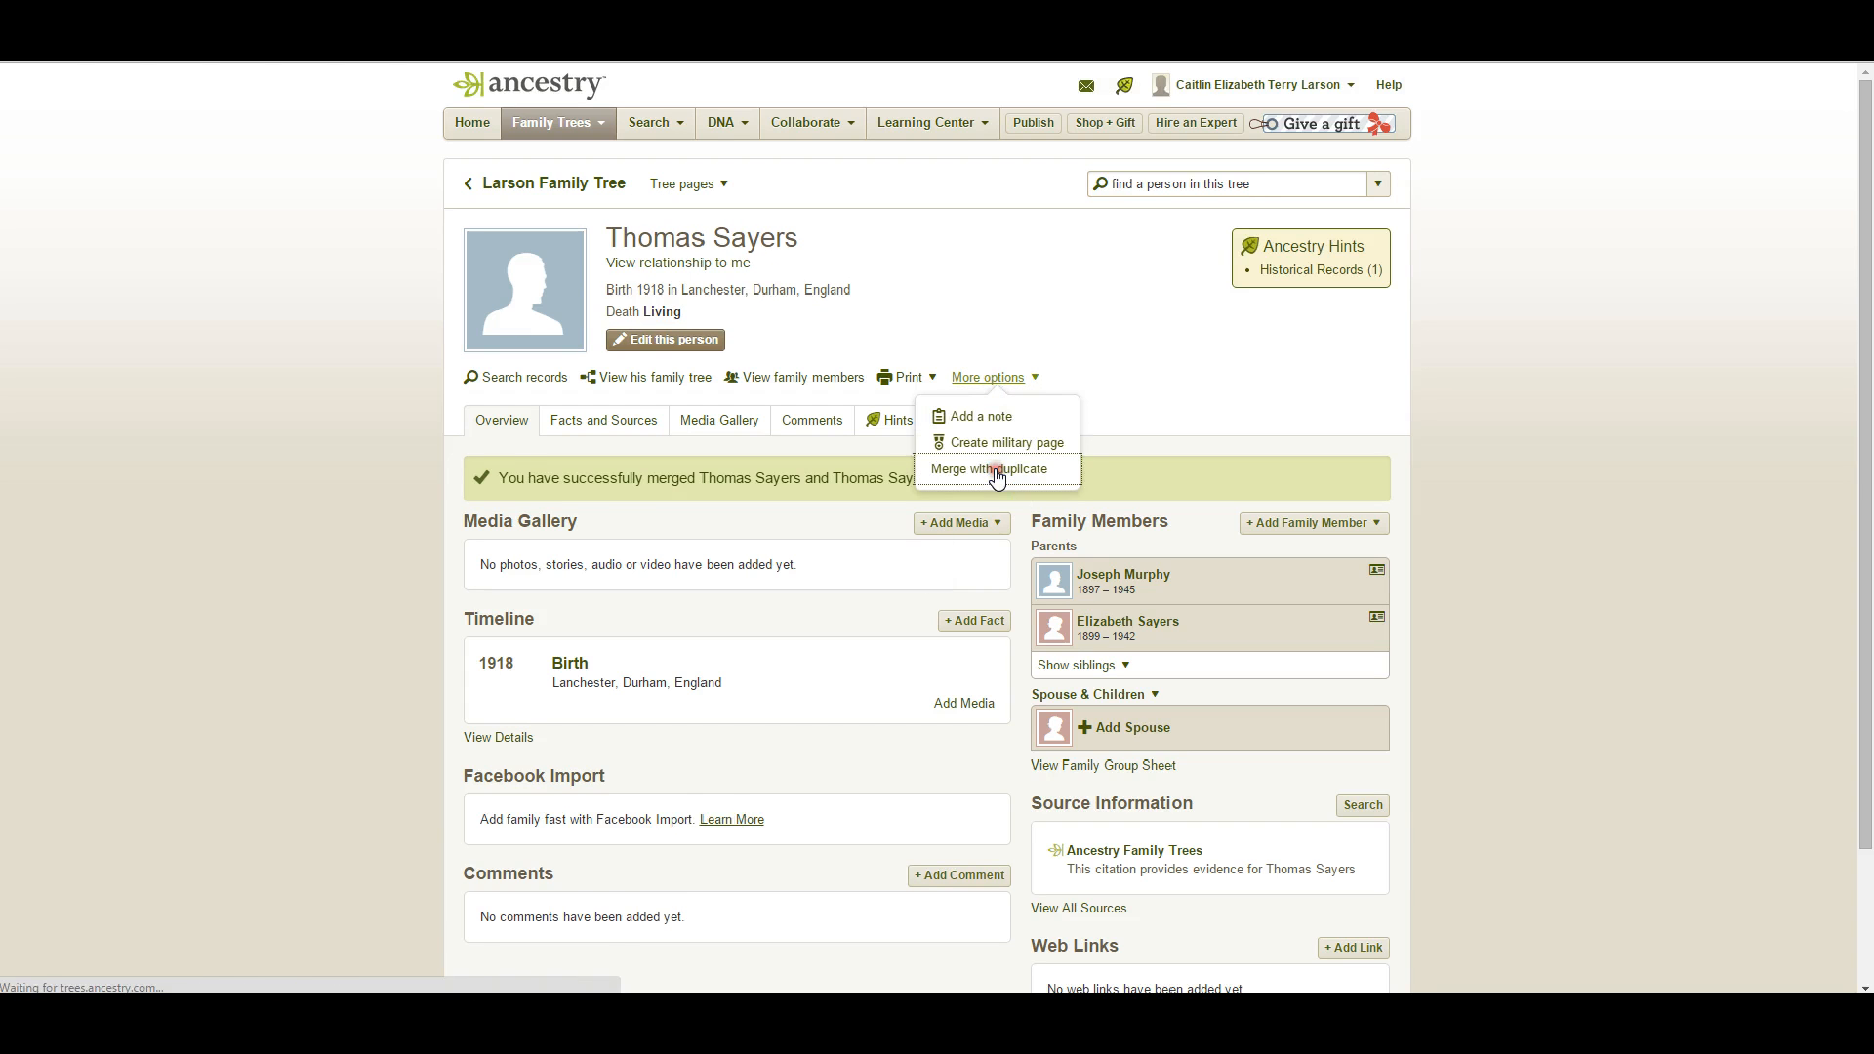
click(1124, 416)
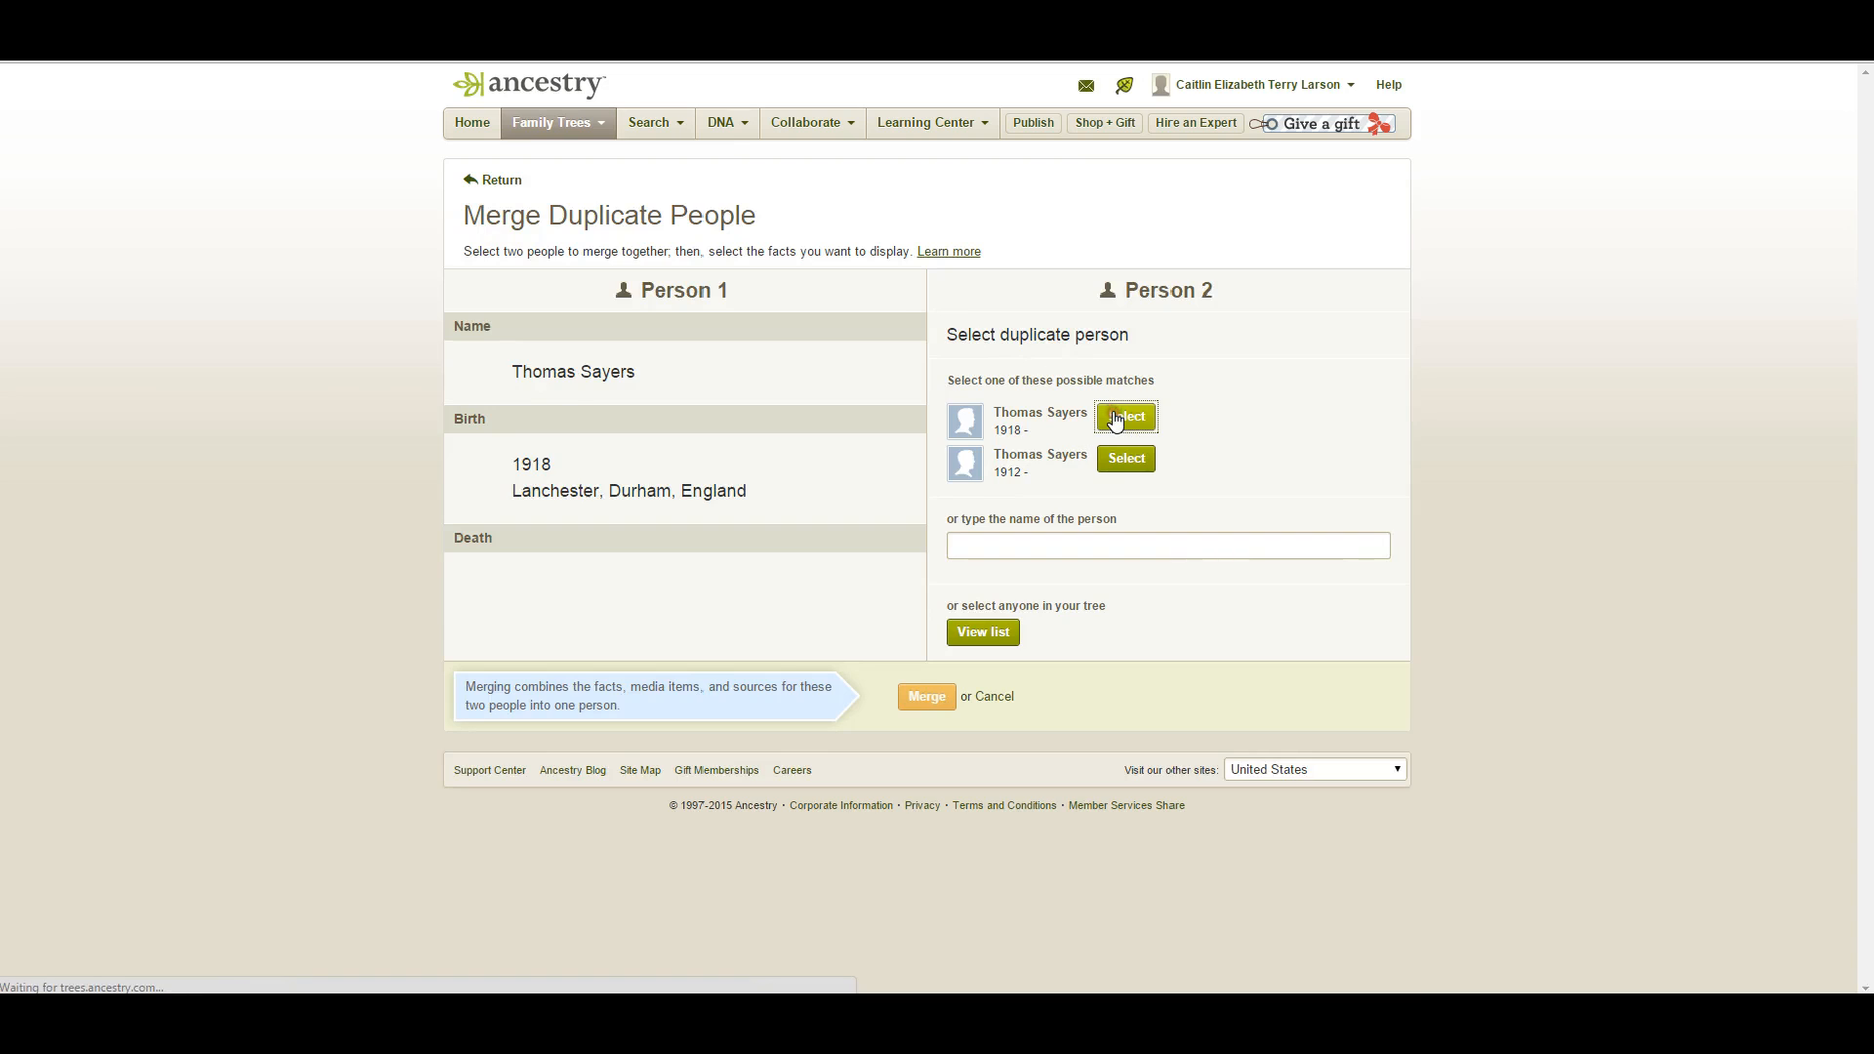
click(905, 560)
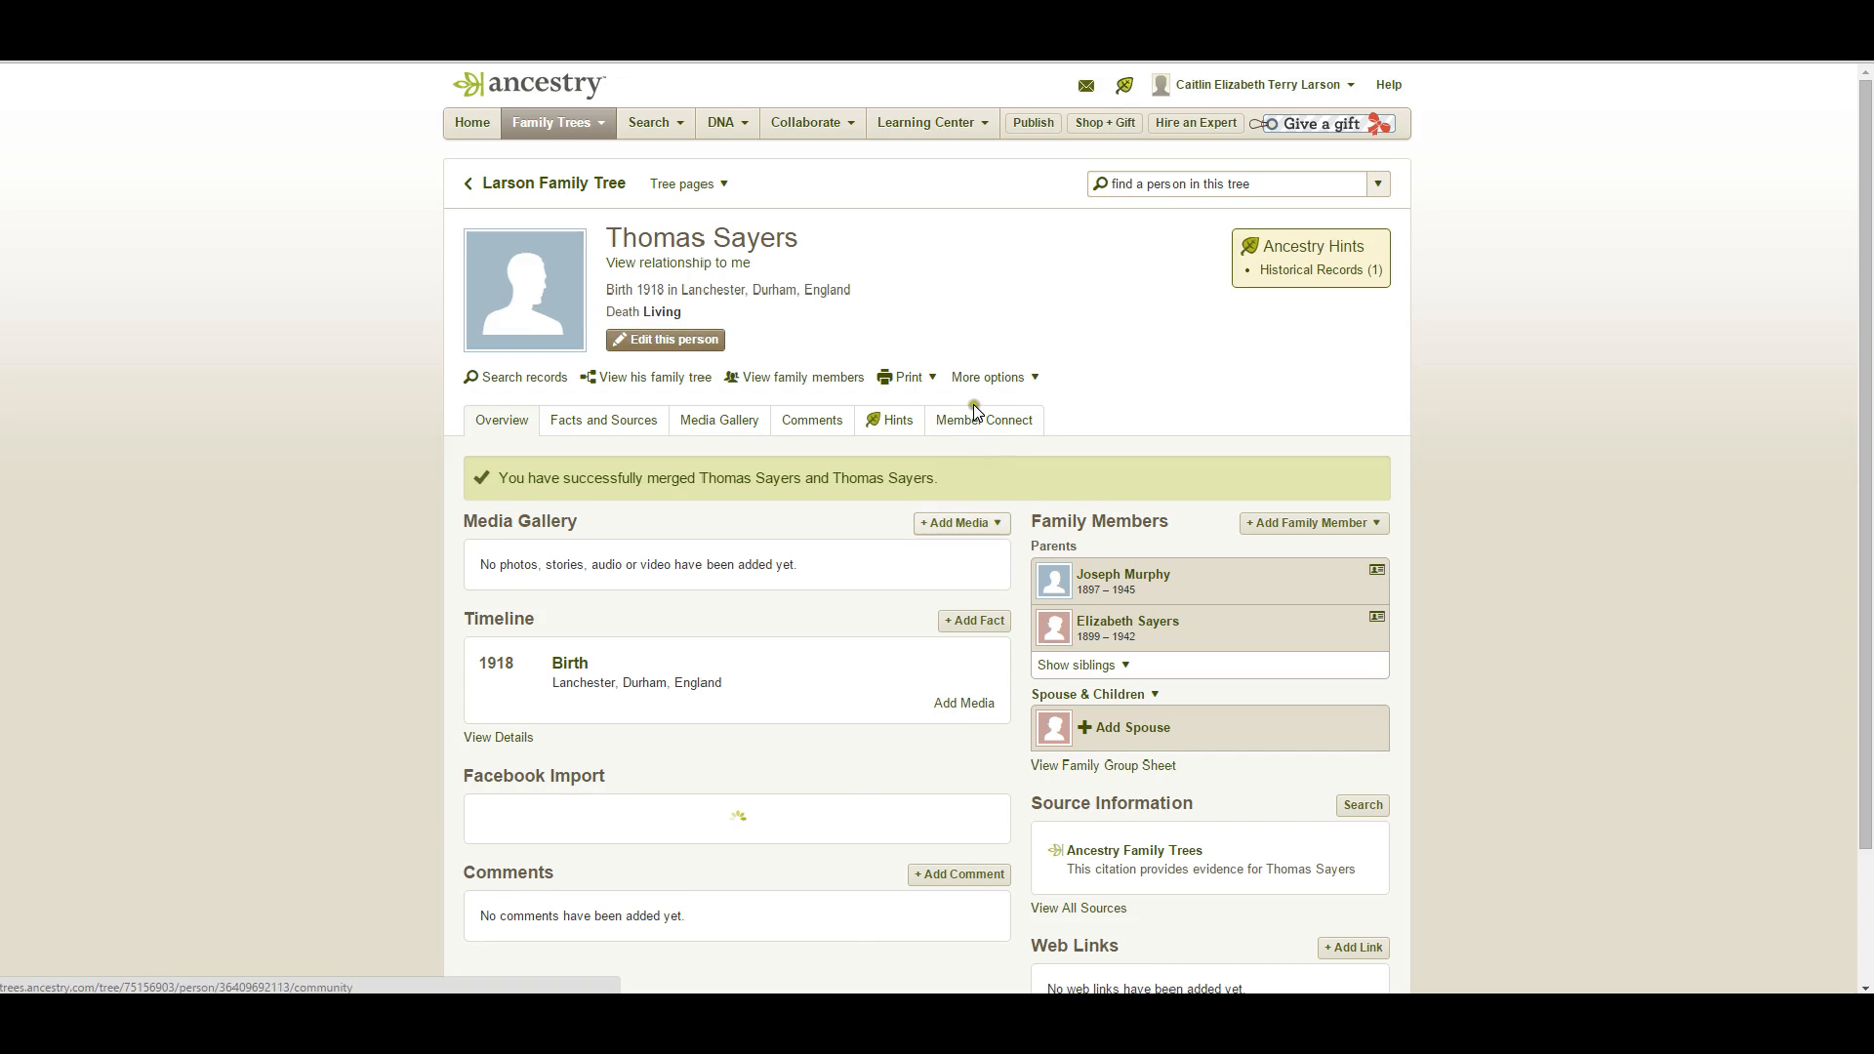
click(989, 377)
click(988, 470)
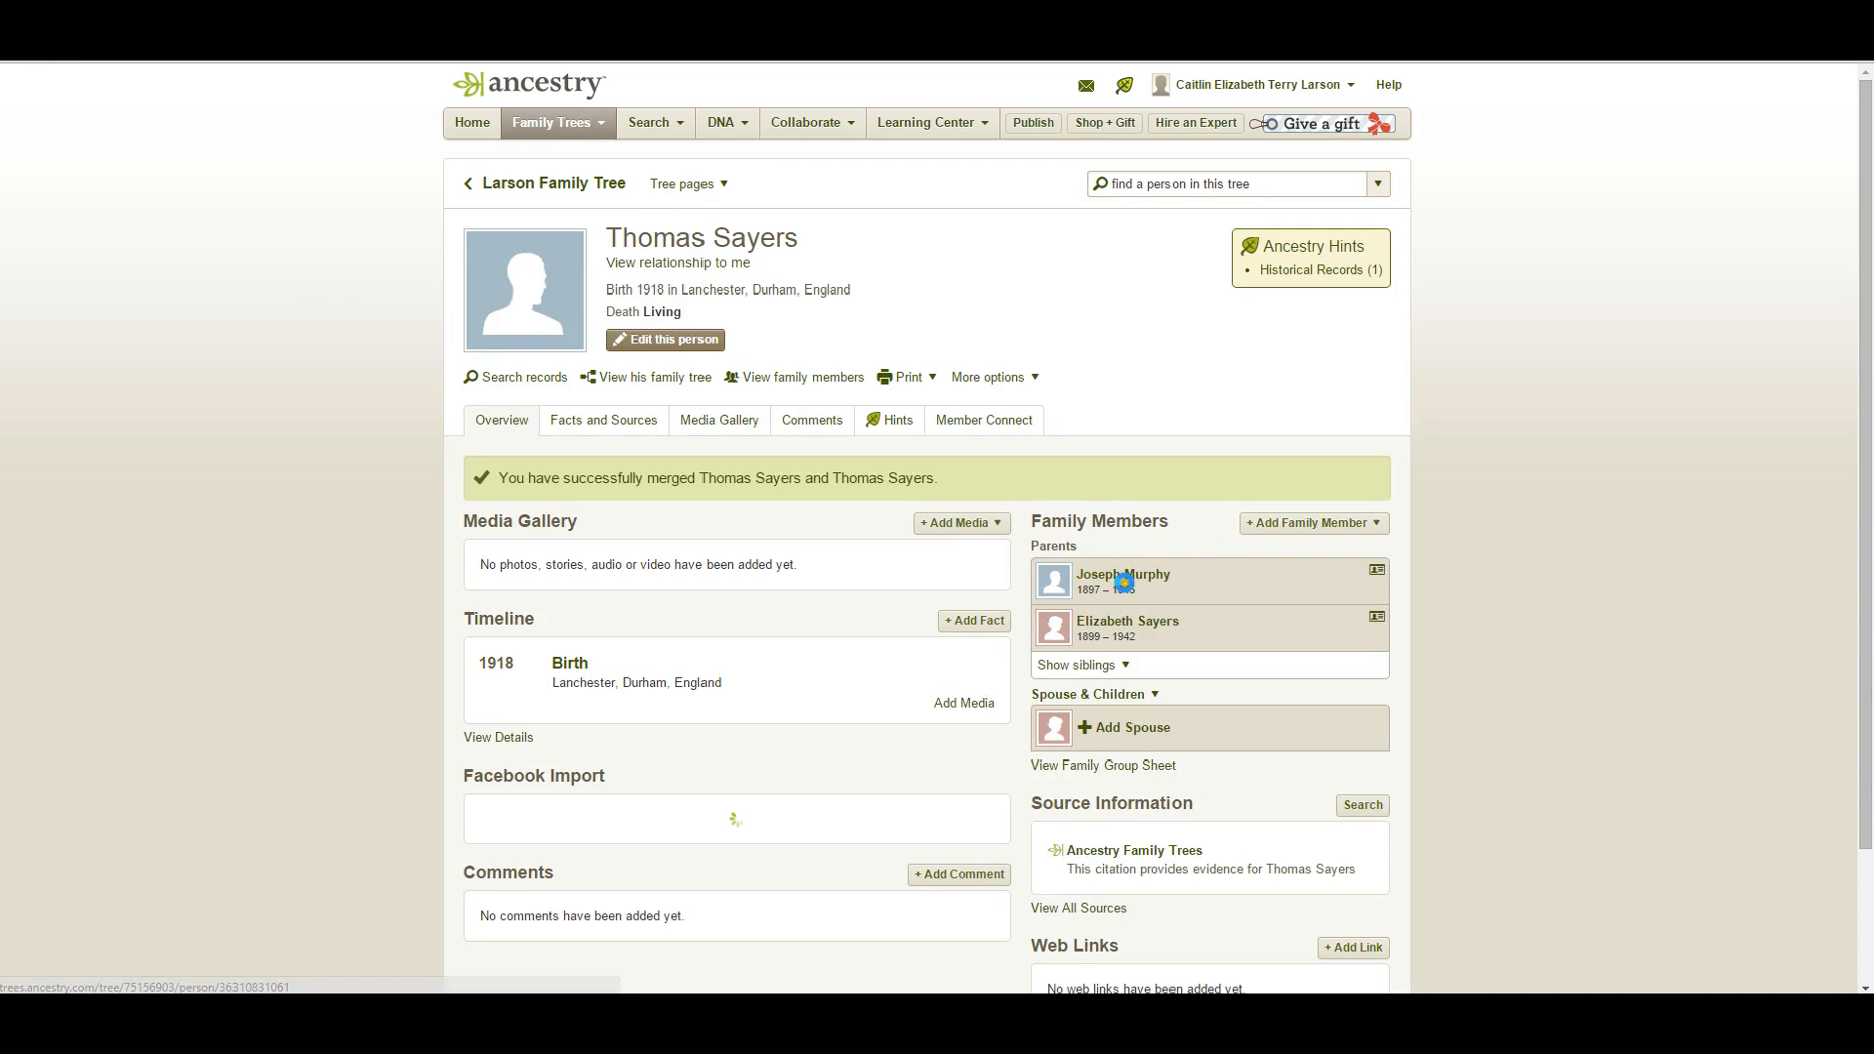
From the father's profile, open the first of the identically named sons born in 1928 and merge him with his first possible match.
click(1123, 578)
scroll(1124, 586, down, 3)
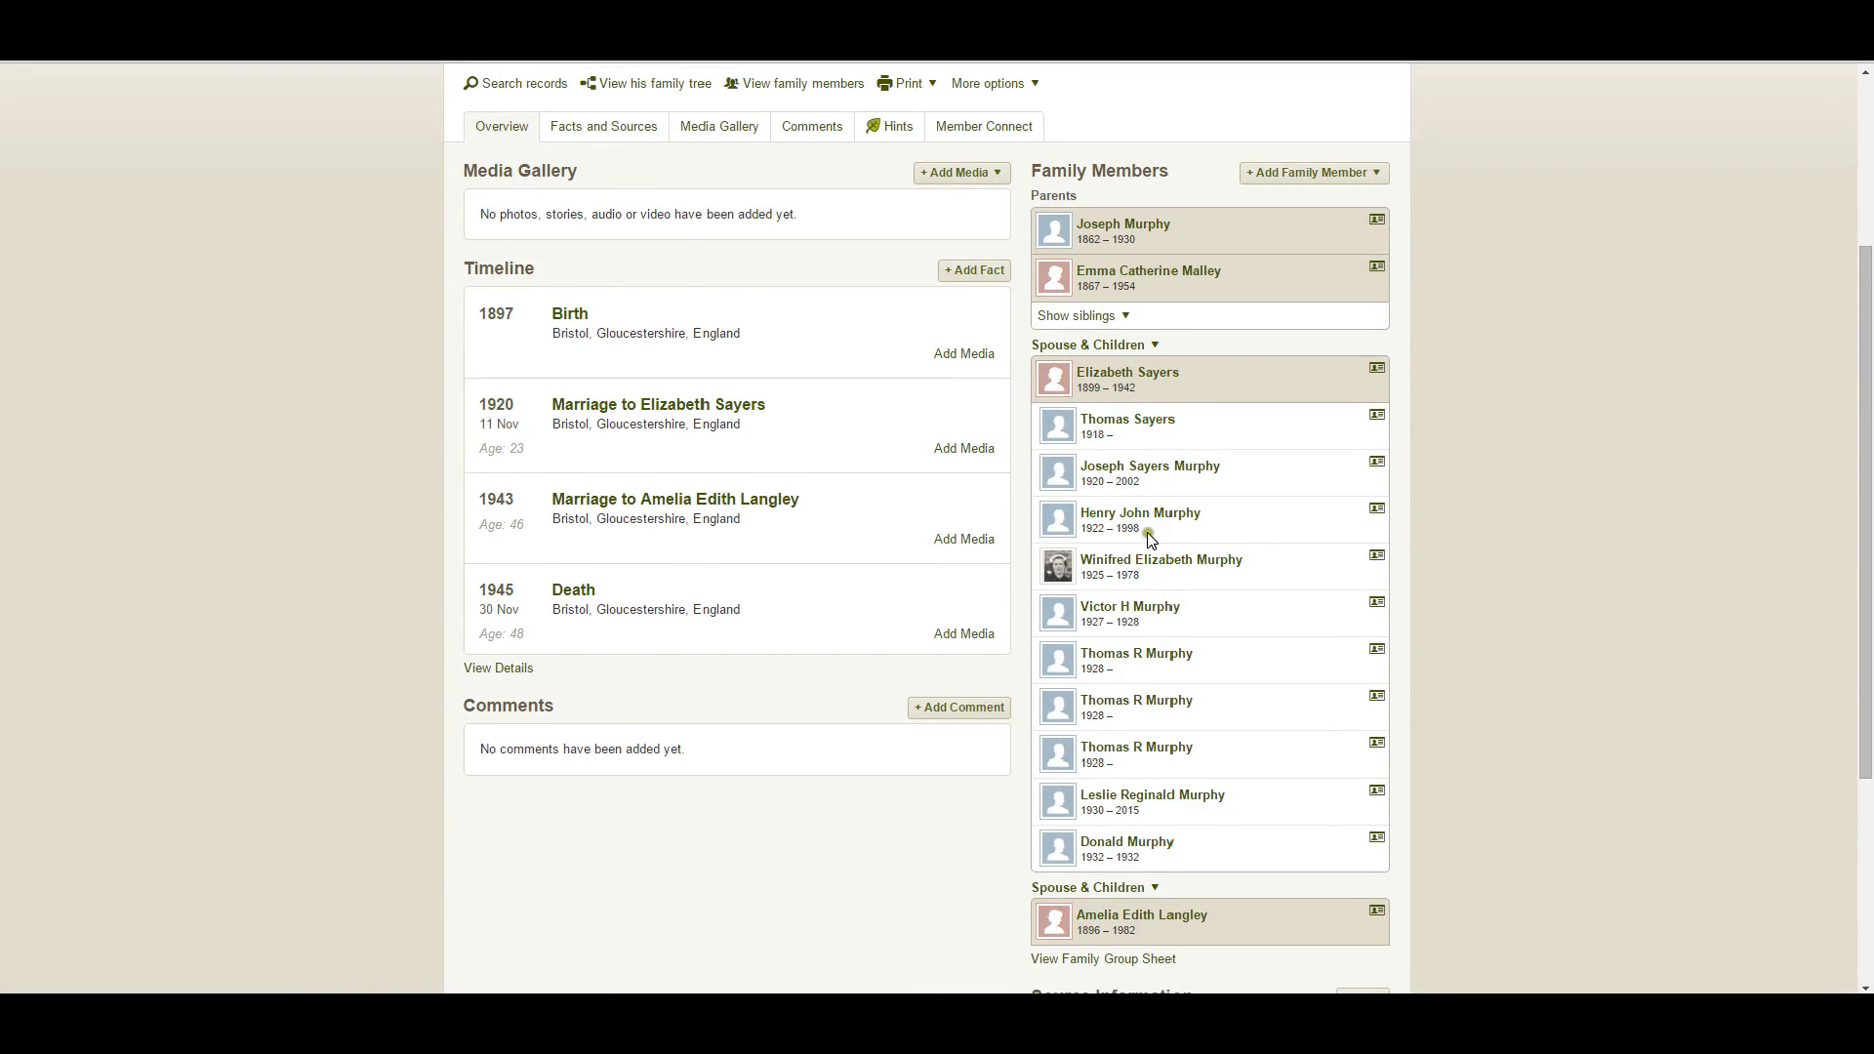
click(1141, 660)
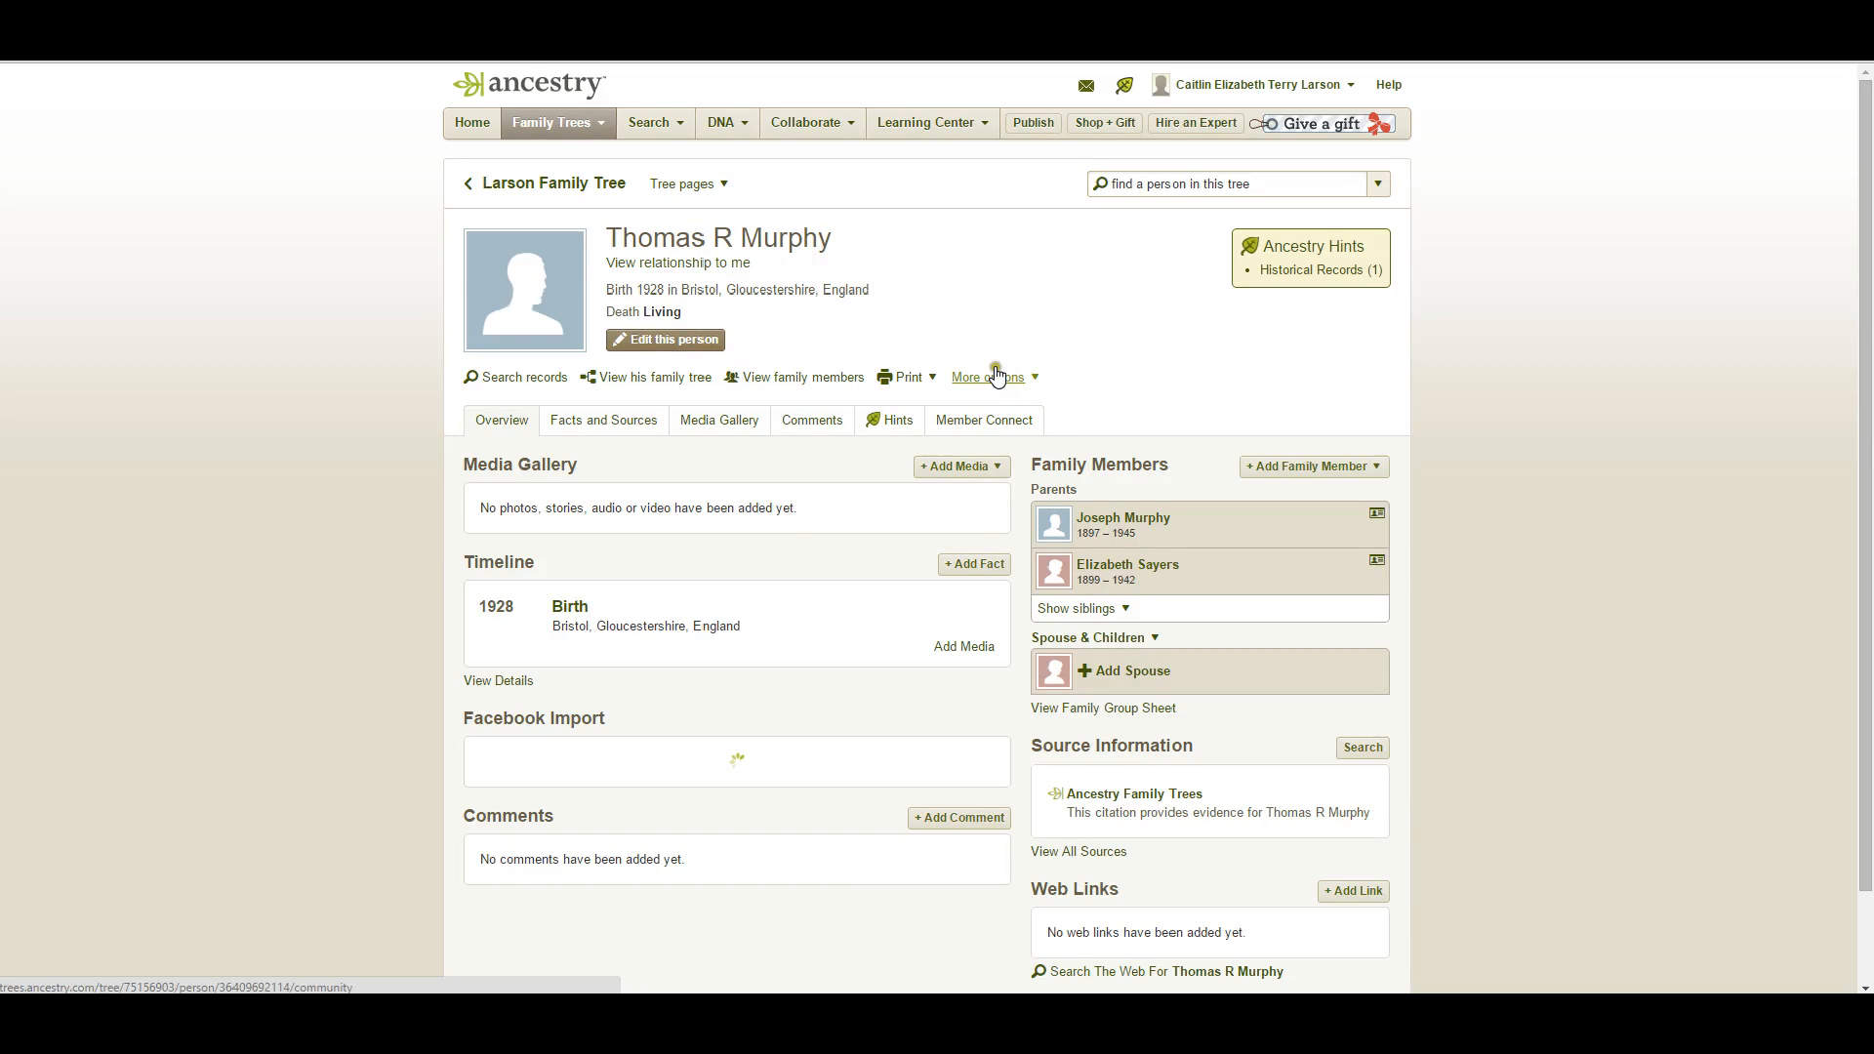
click(995, 376)
click(991, 472)
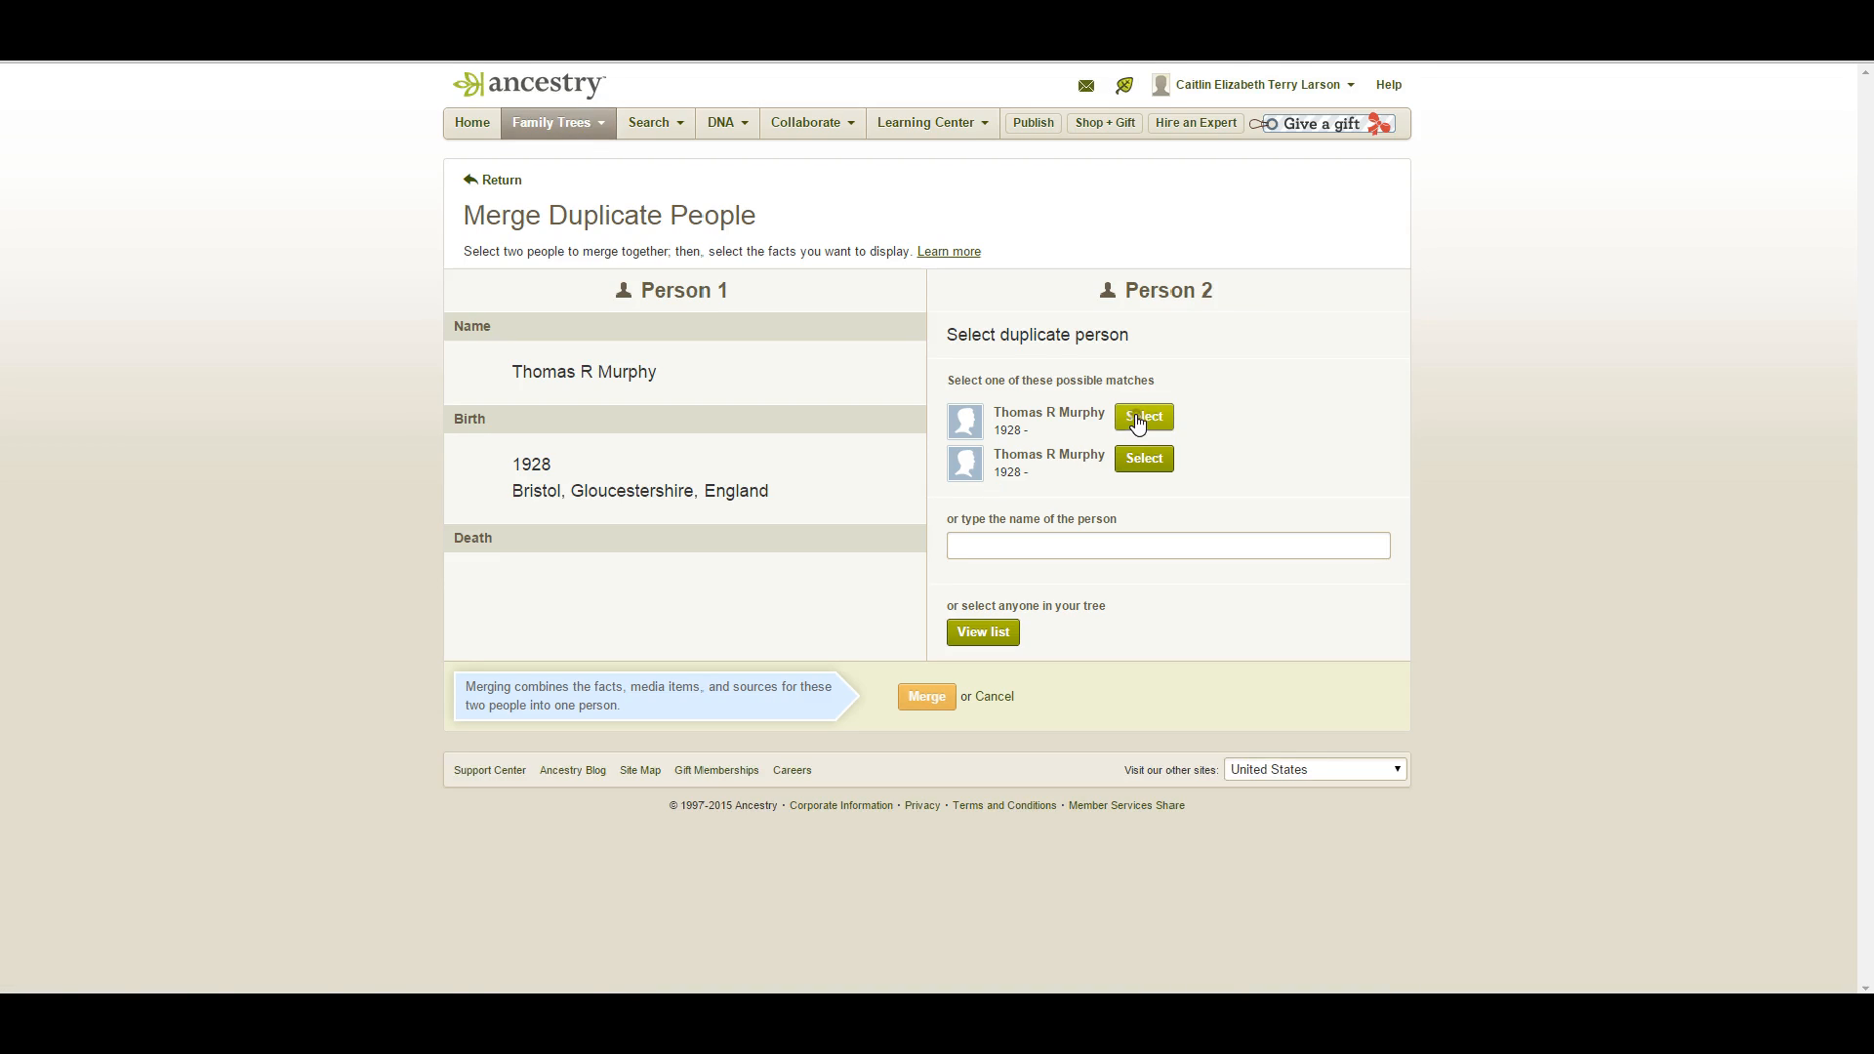
click(1138, 419)
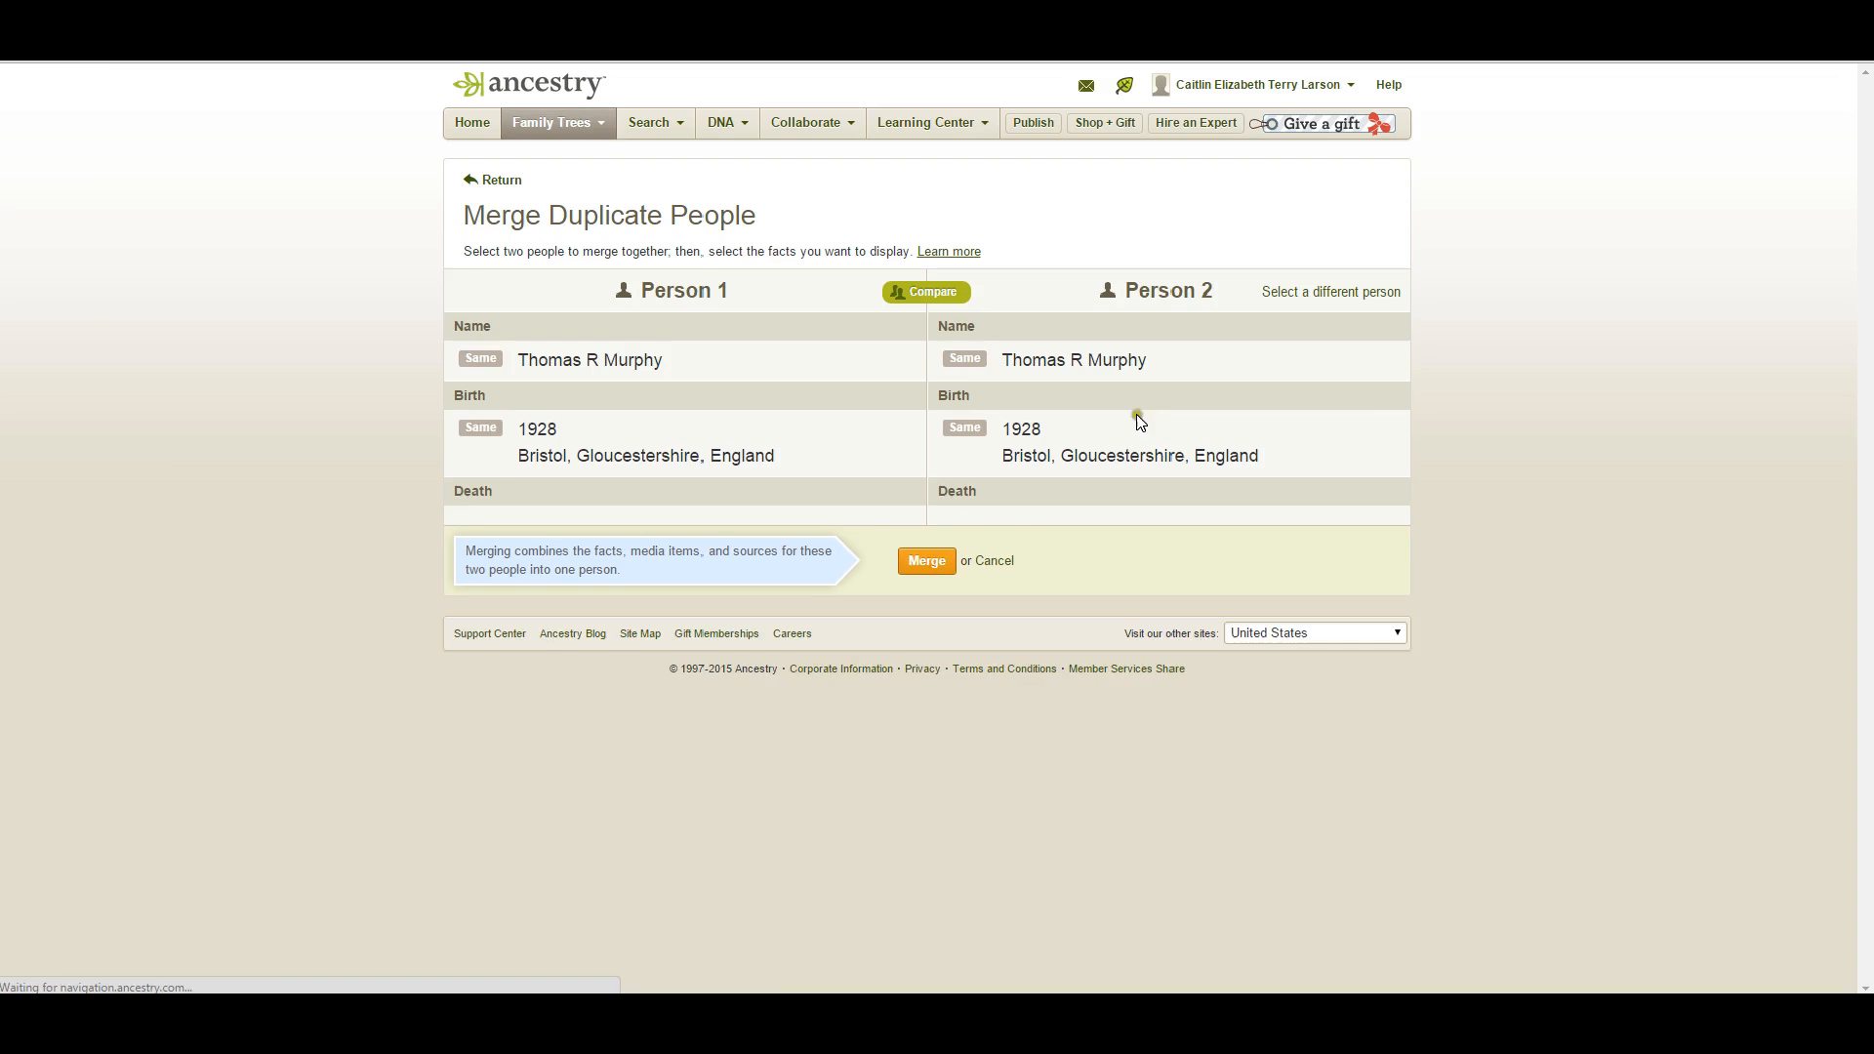
click(929, 561)
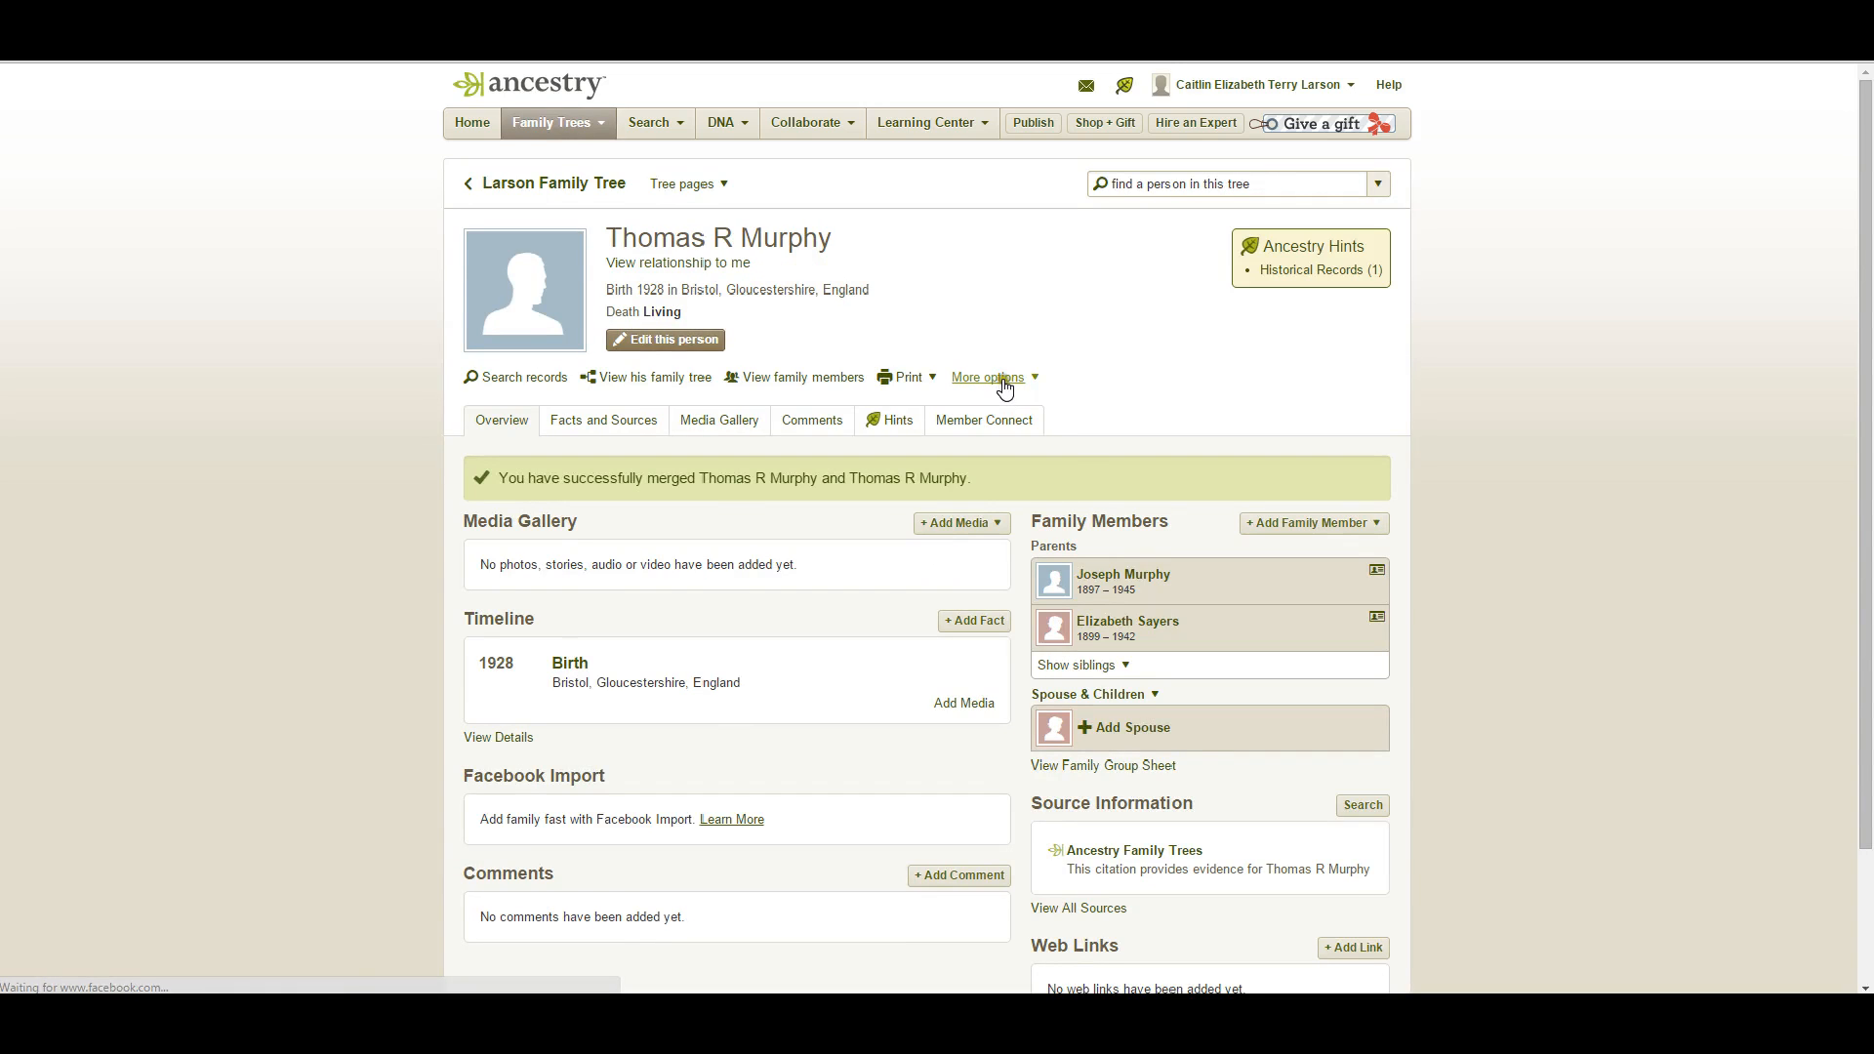
Merge the son born in 1928 with his one remaining possible match.
click(1002, 378)
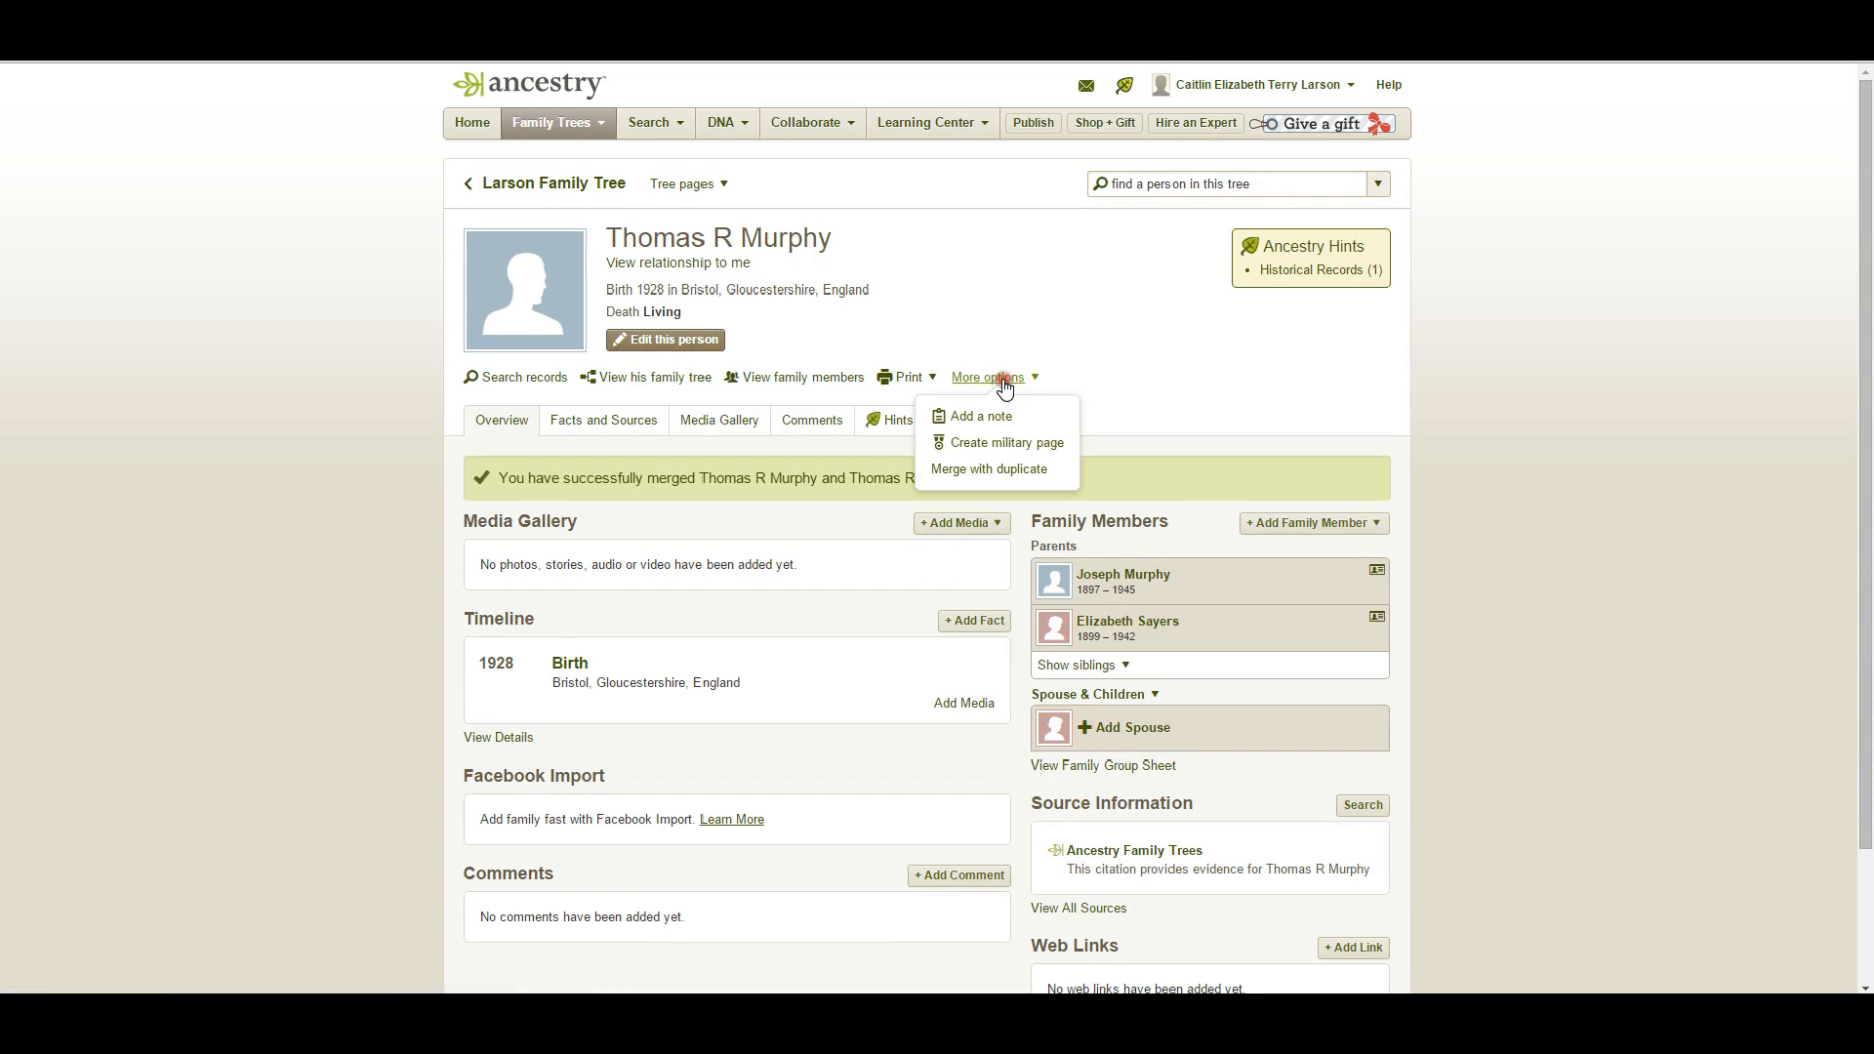
click(1008, 470)
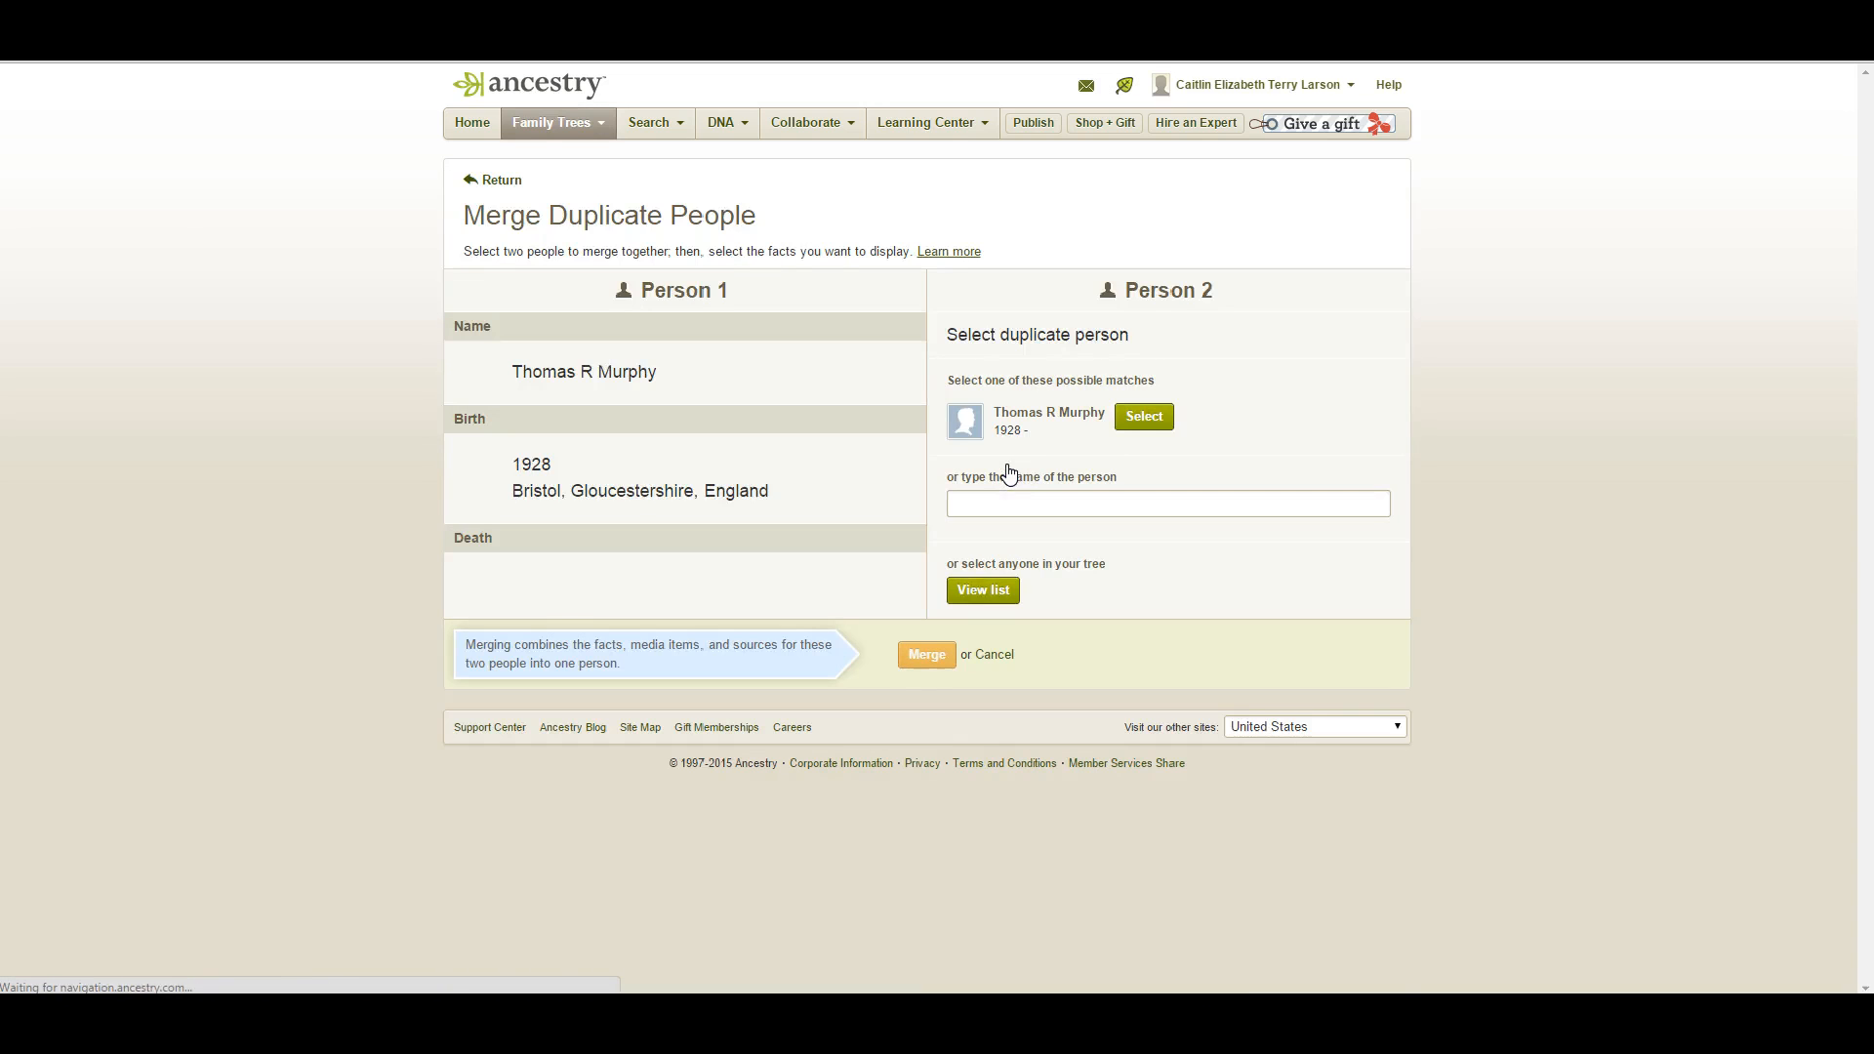
click(1132, 417)
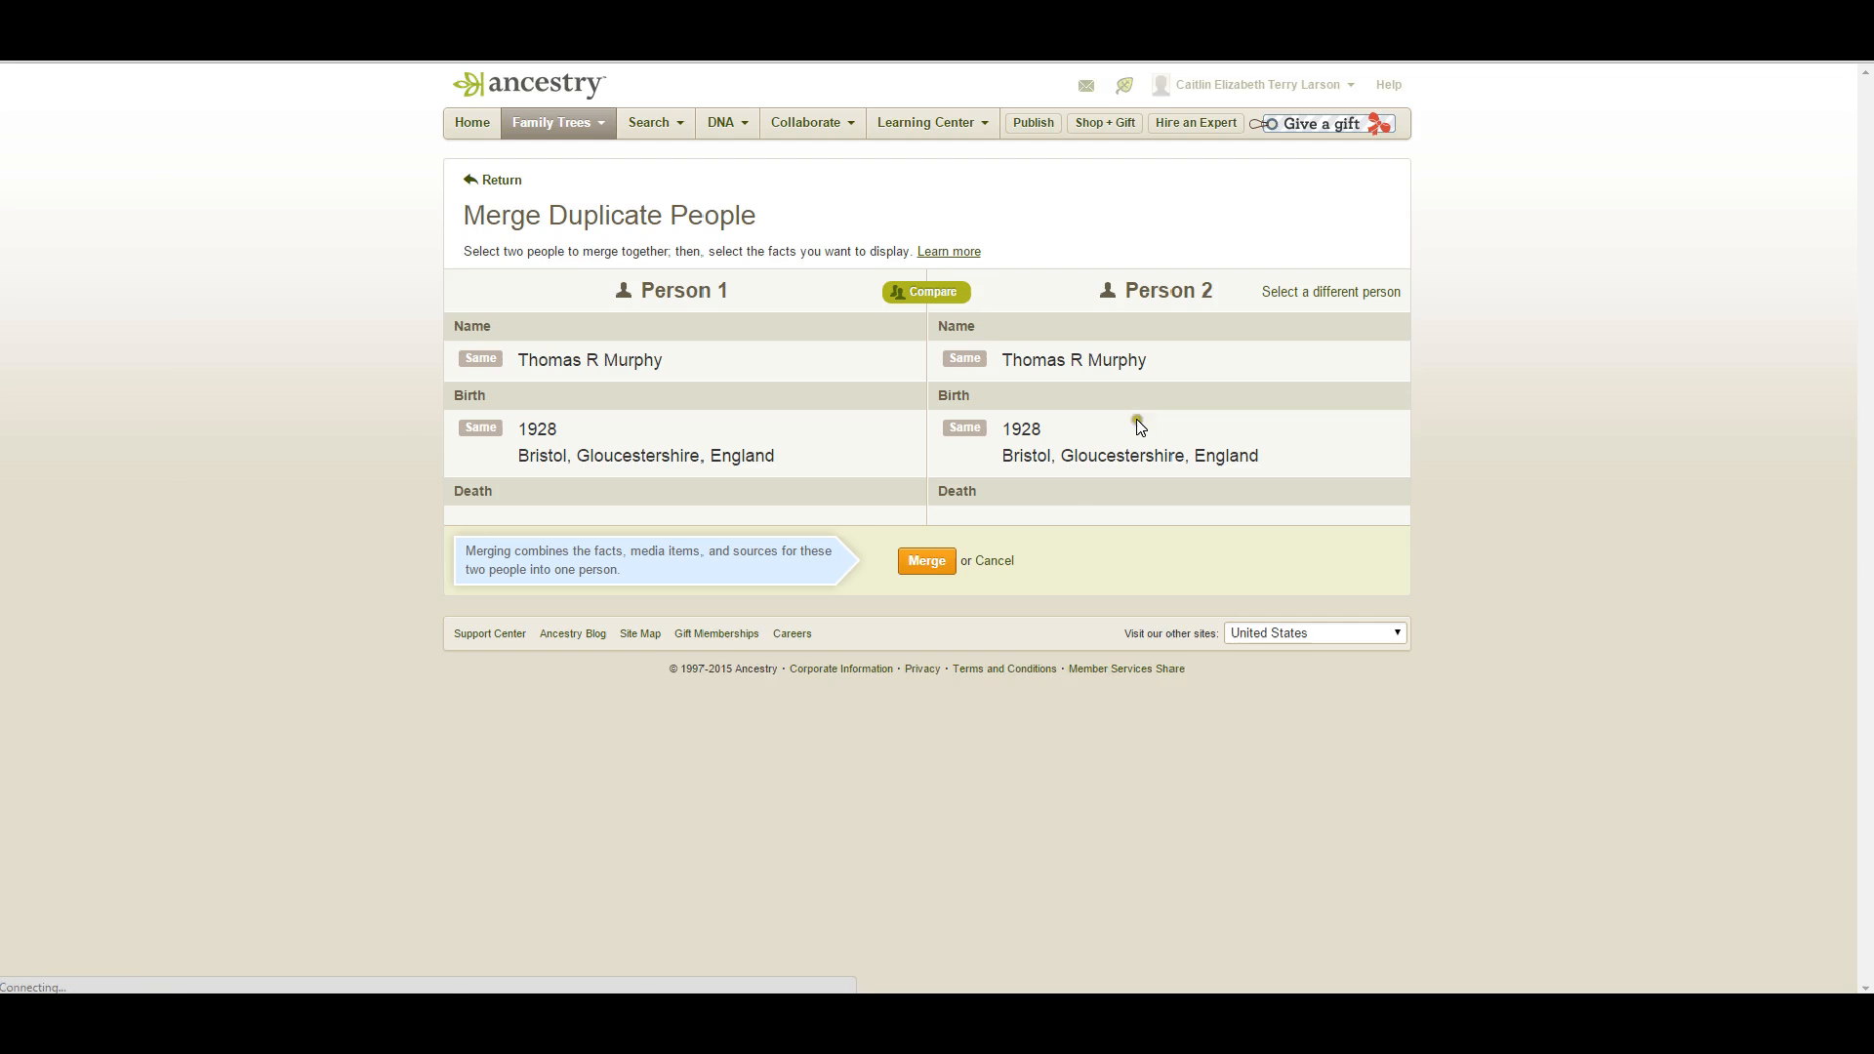
click(925, 564)
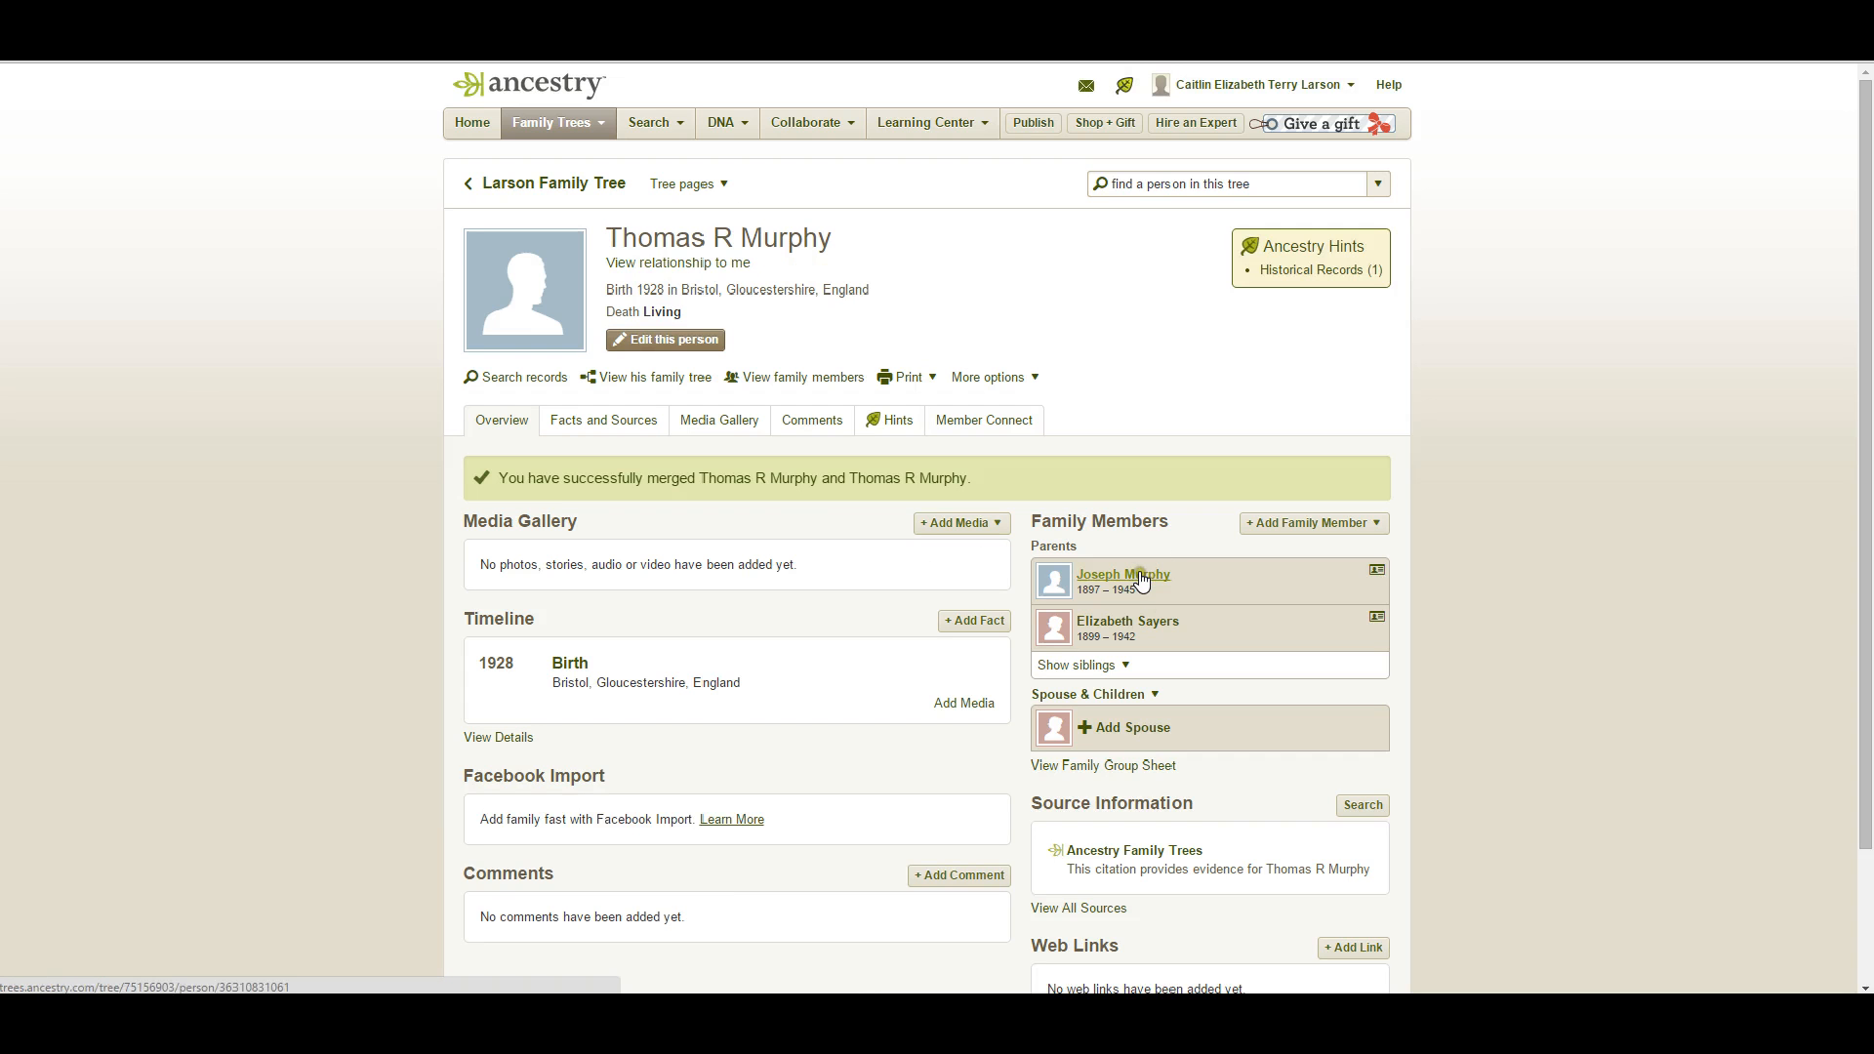
Check the lists of children on the father's and his first wife's profiles for remaining duplicates.
click(1140, 578)
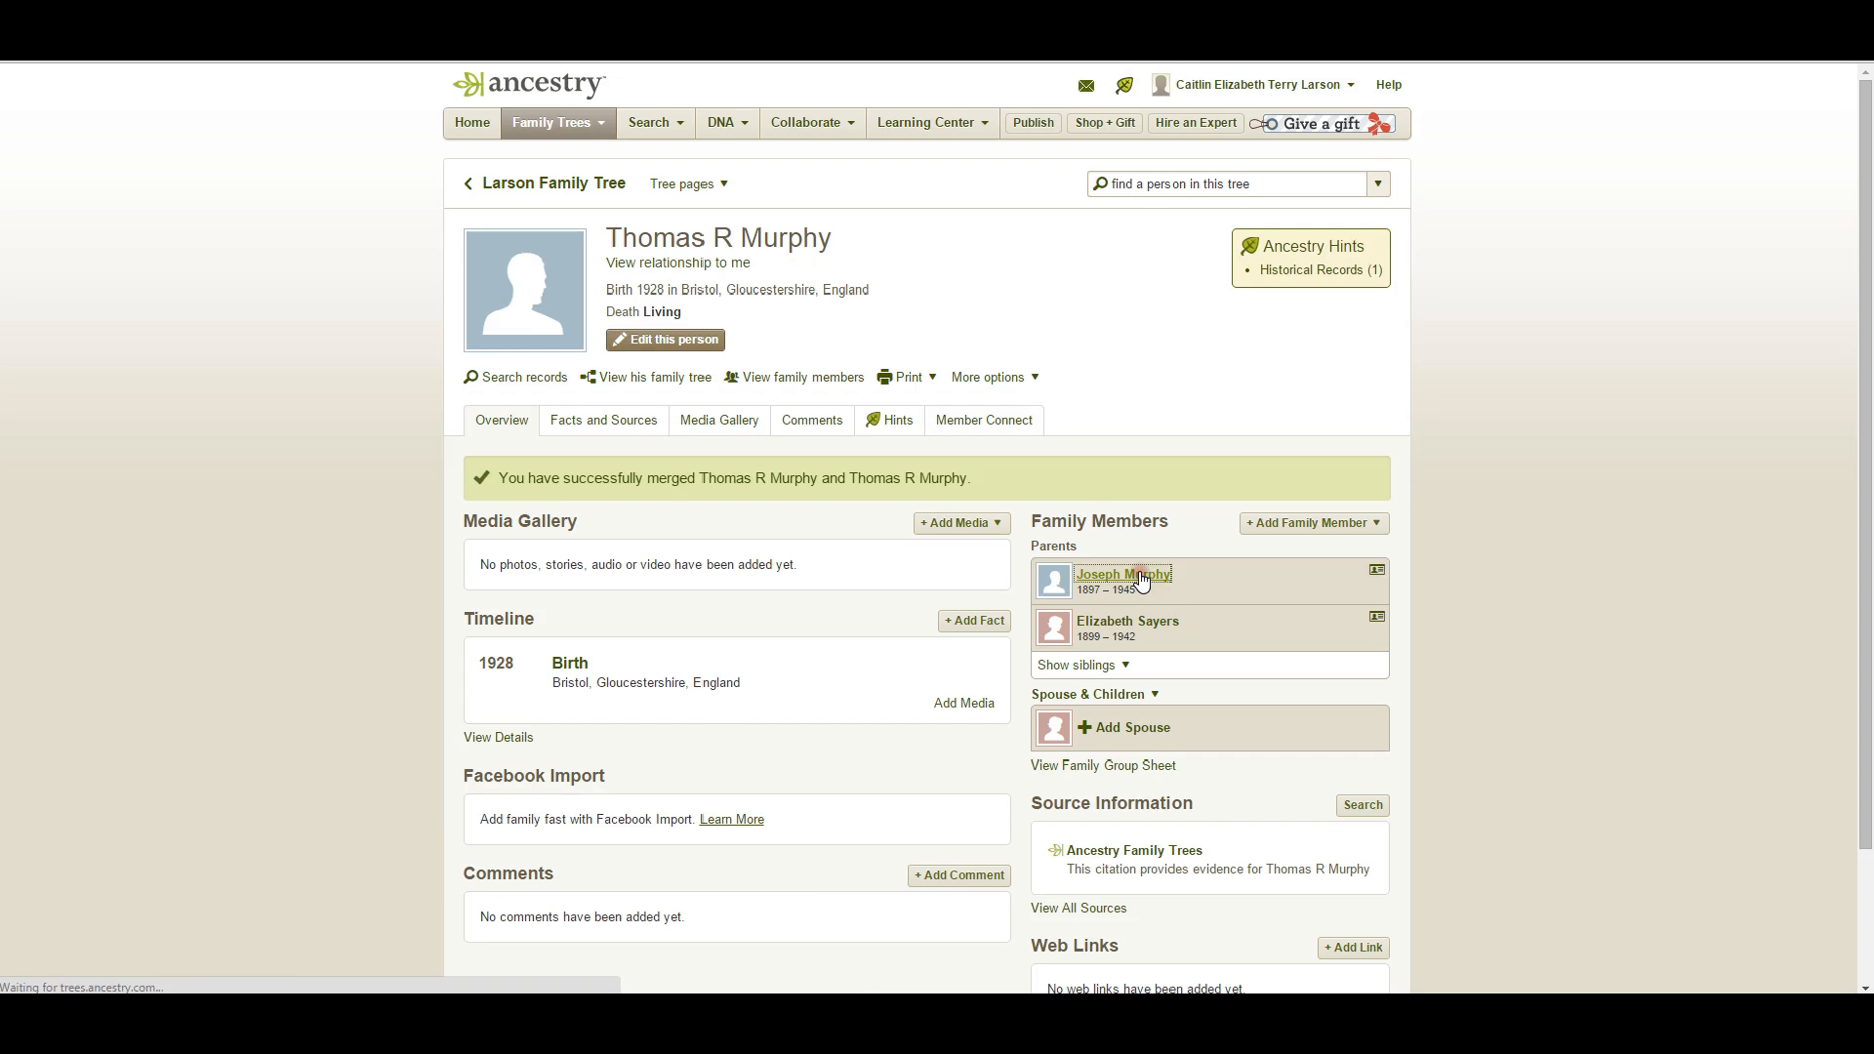
scroll(1138, 577, down, 3)
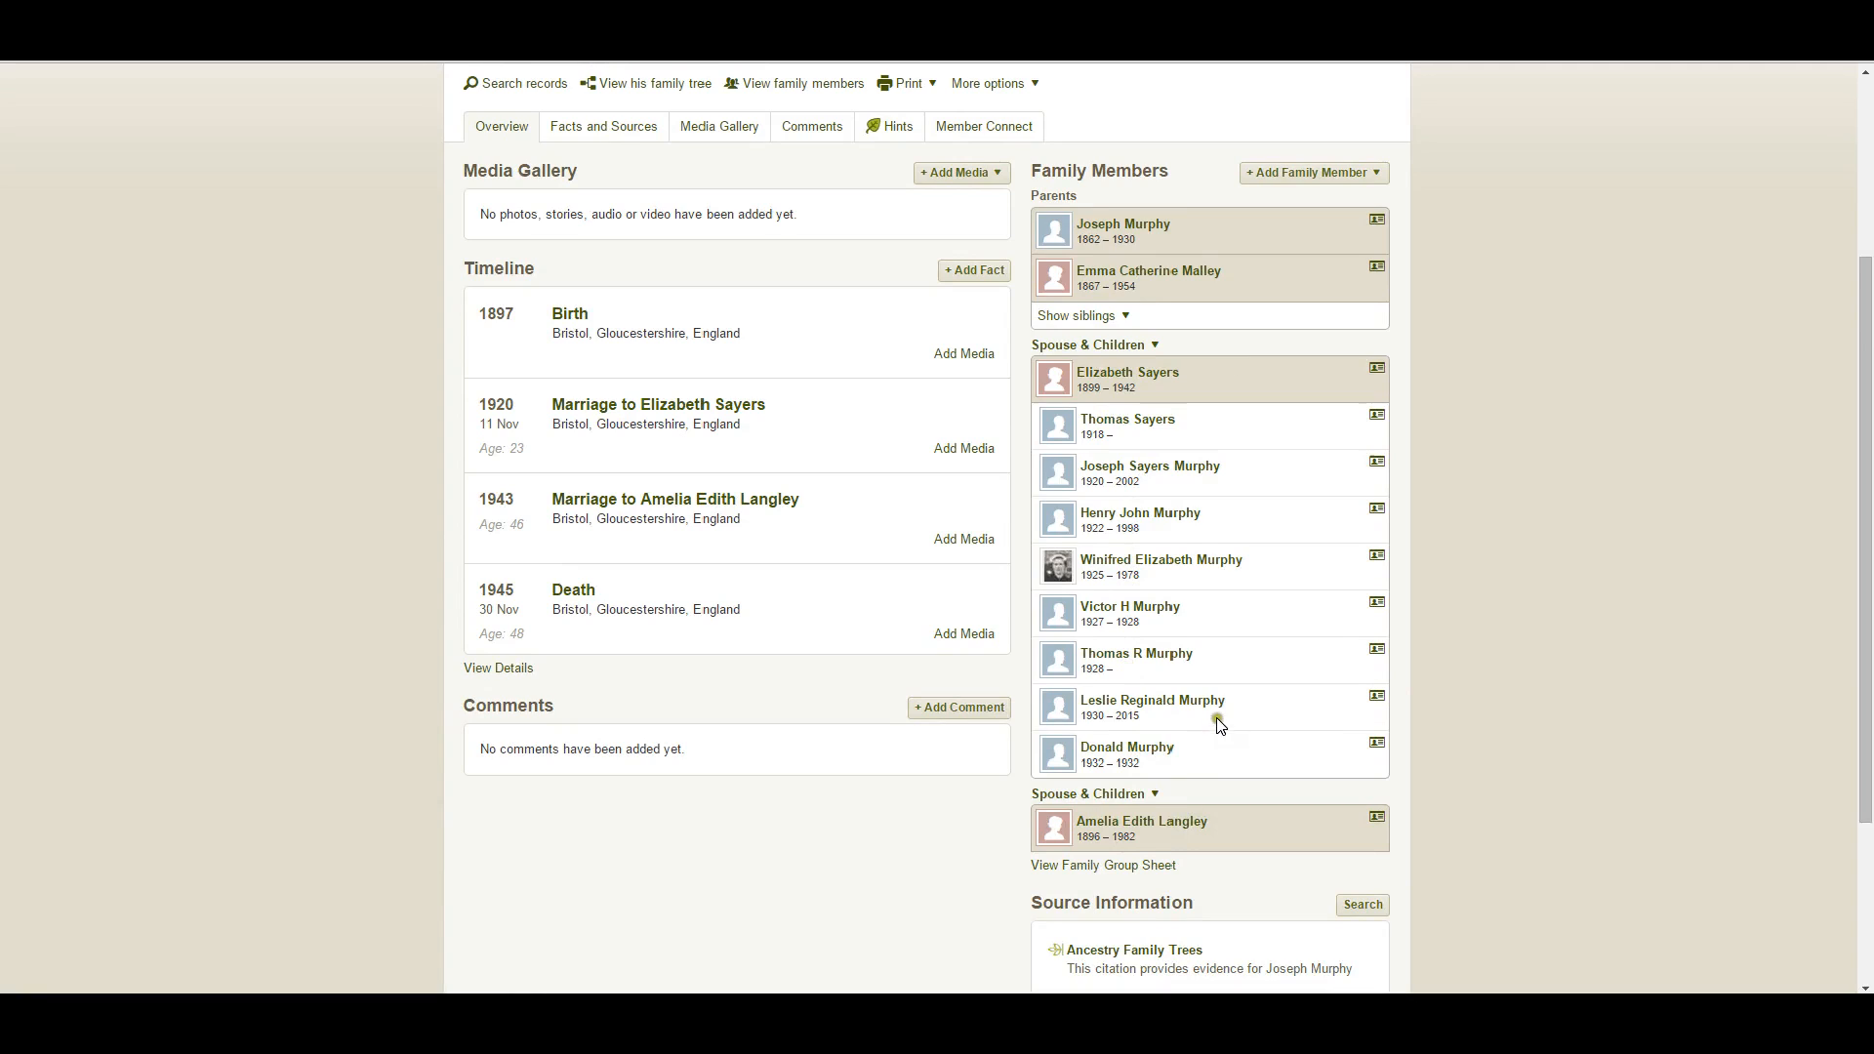
scroll(1218, 724, up, 1)
scroll(1196, 705, up, 2)
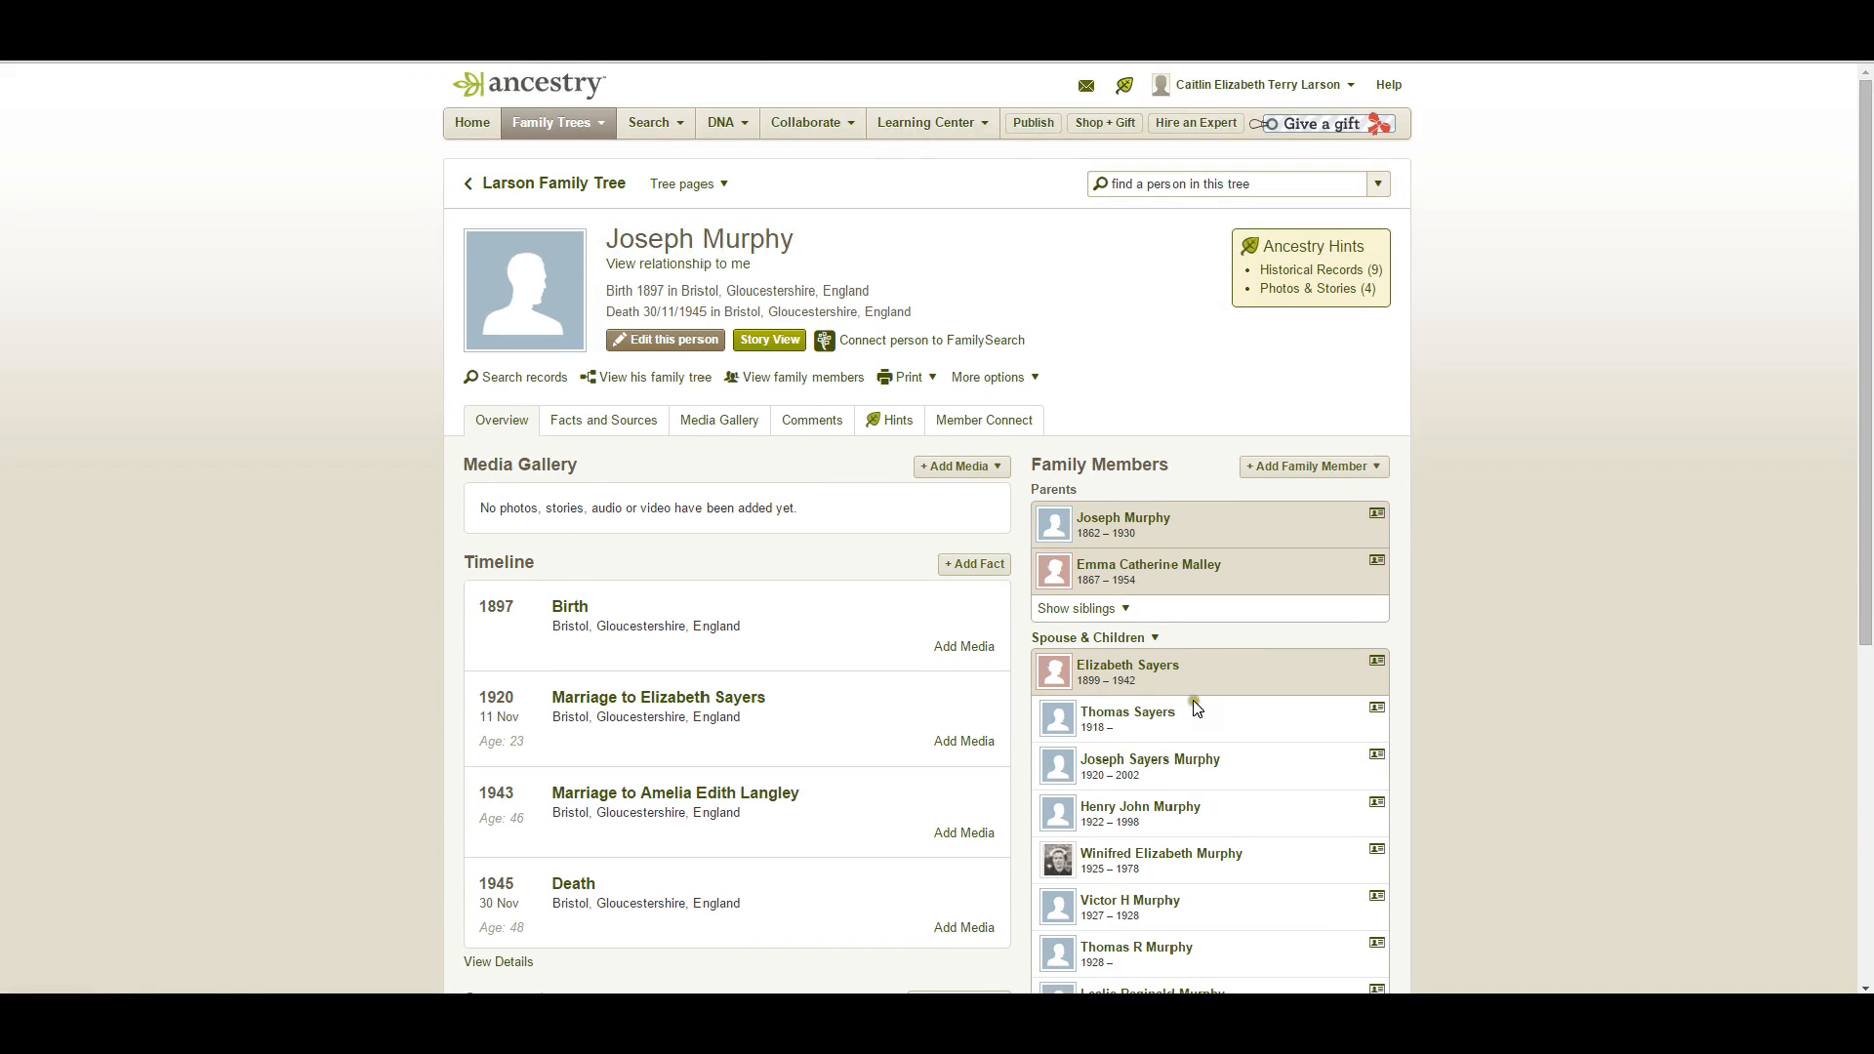
click(1142, 668)
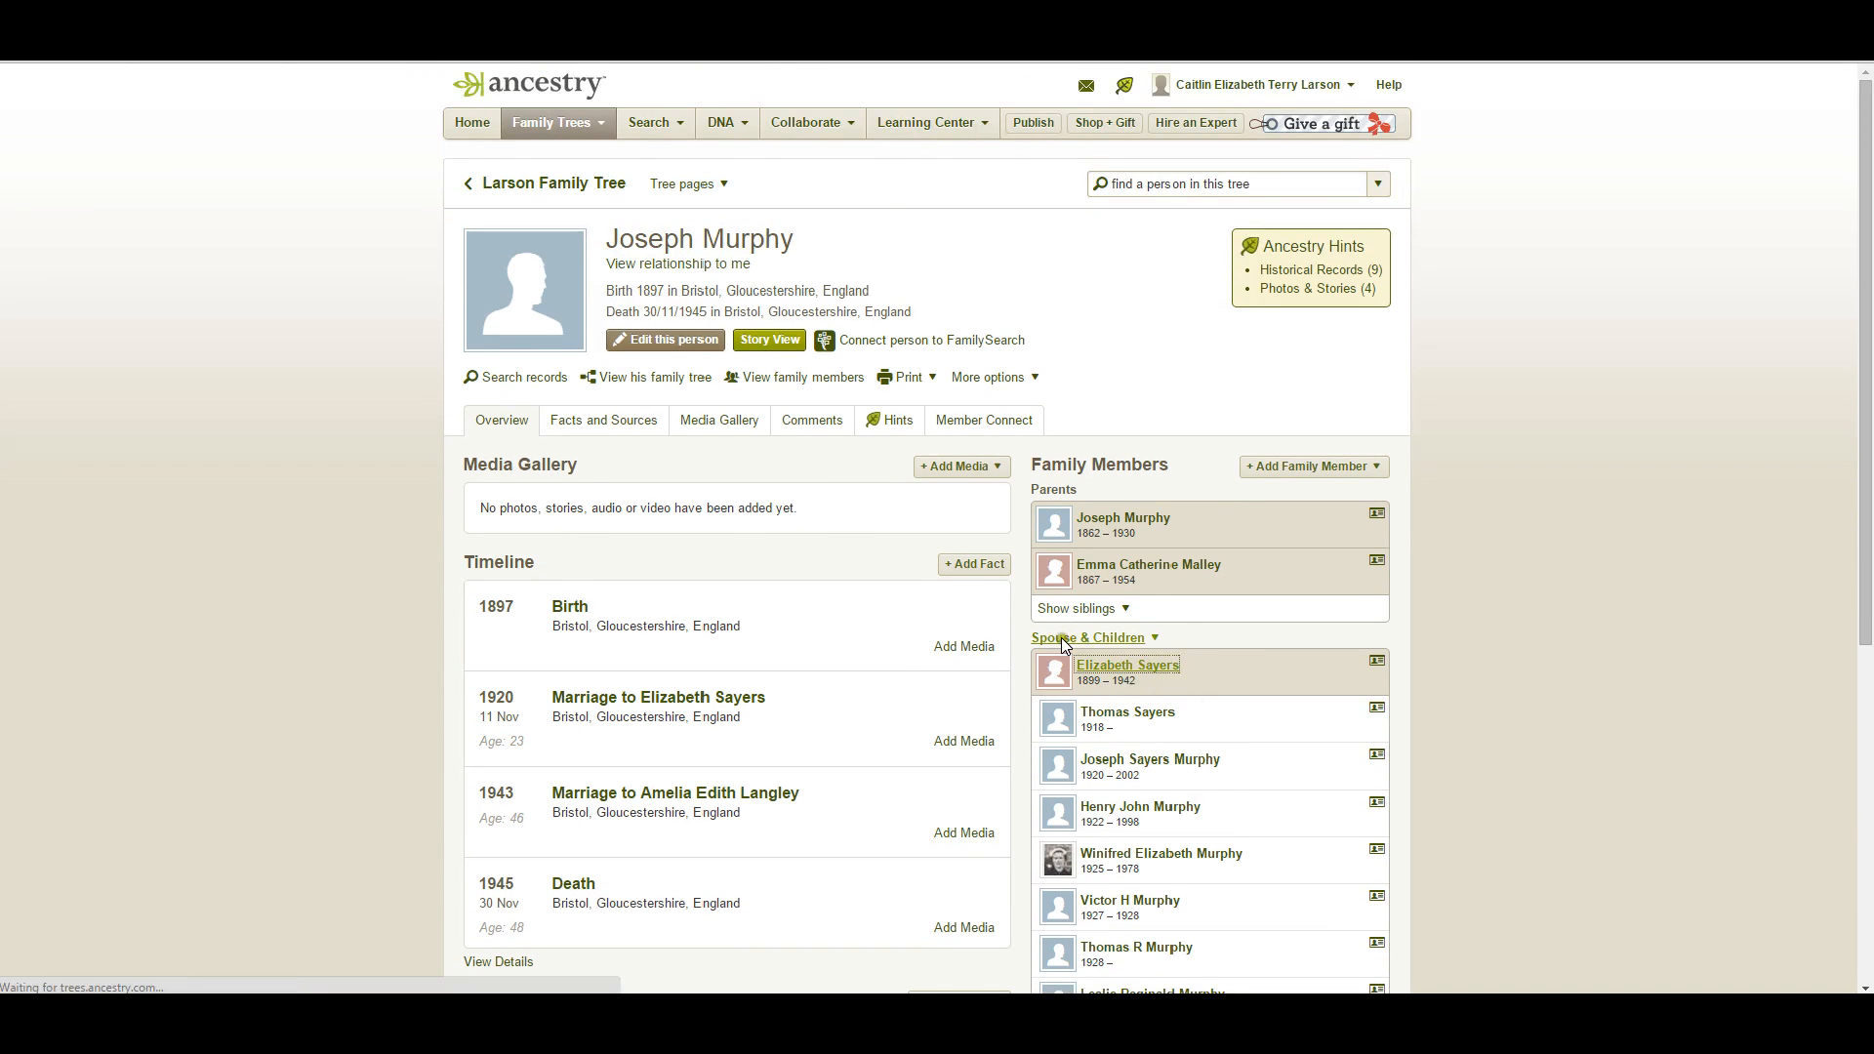
scroll(727, 488, down, 2)
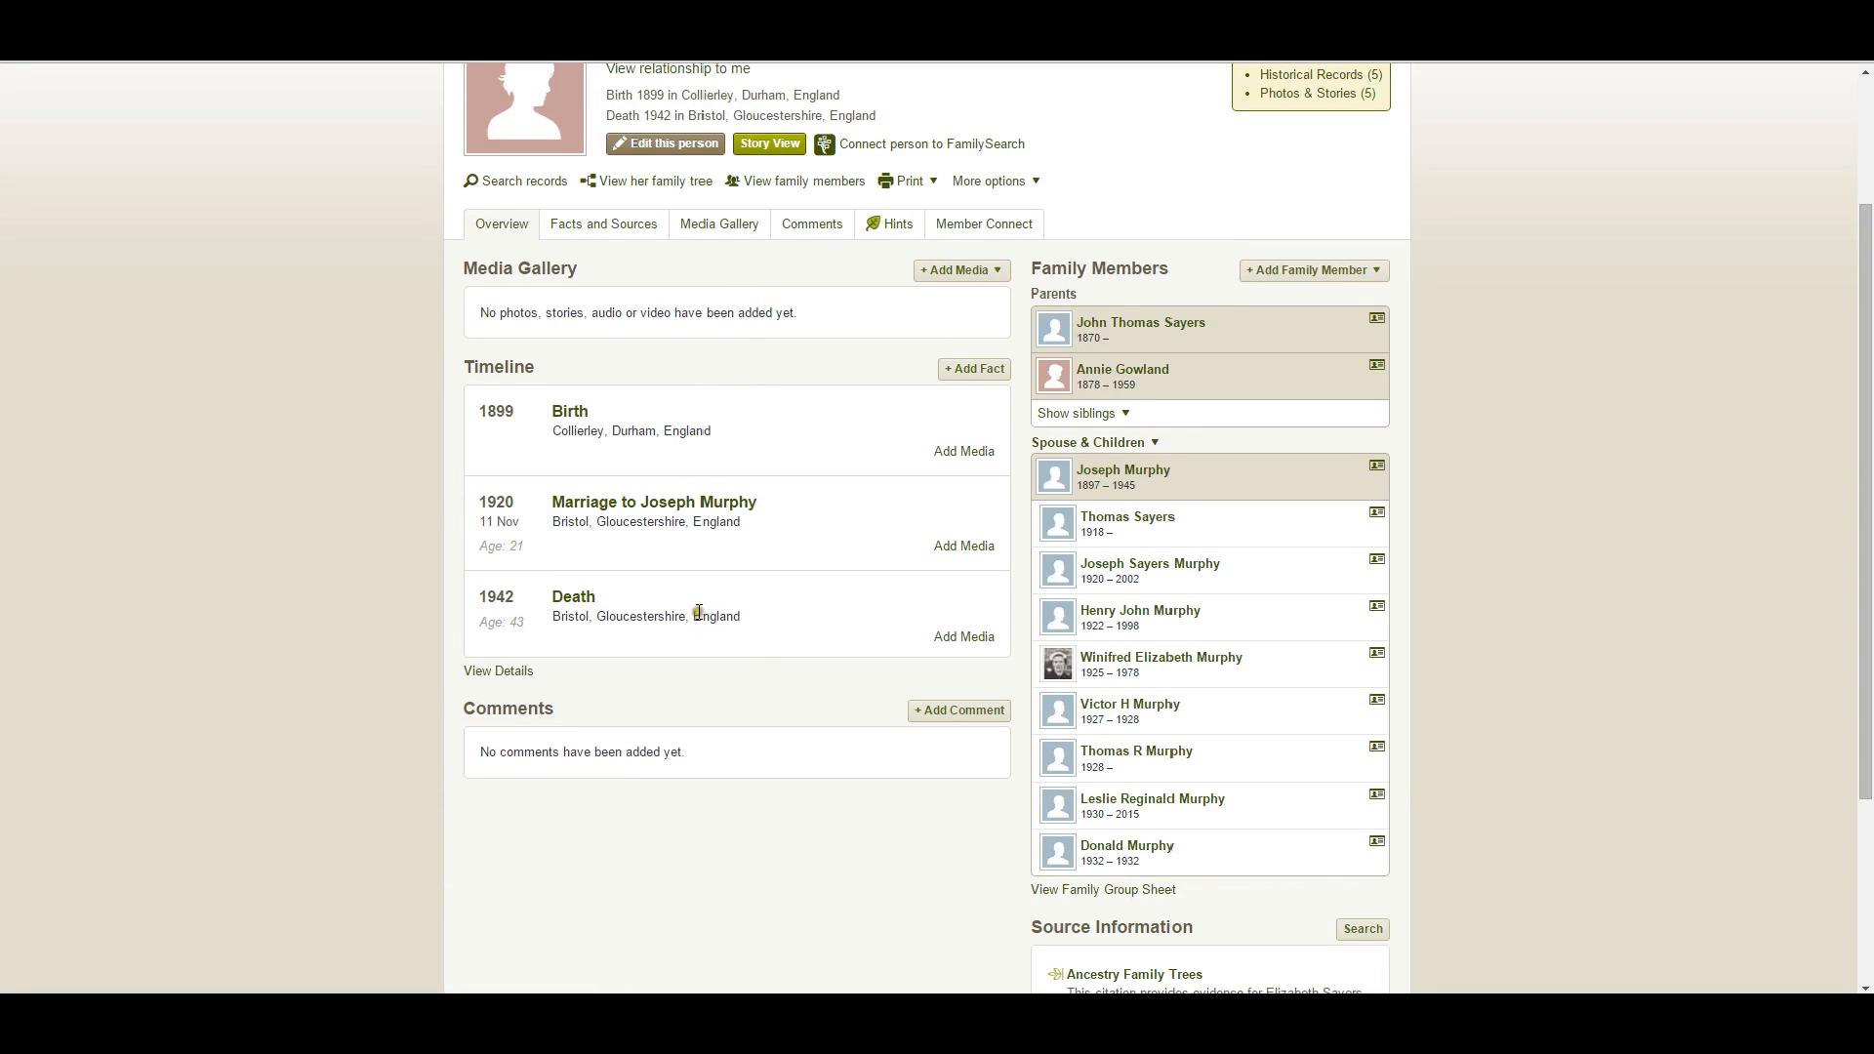
scroll(791, 525, up, 1)
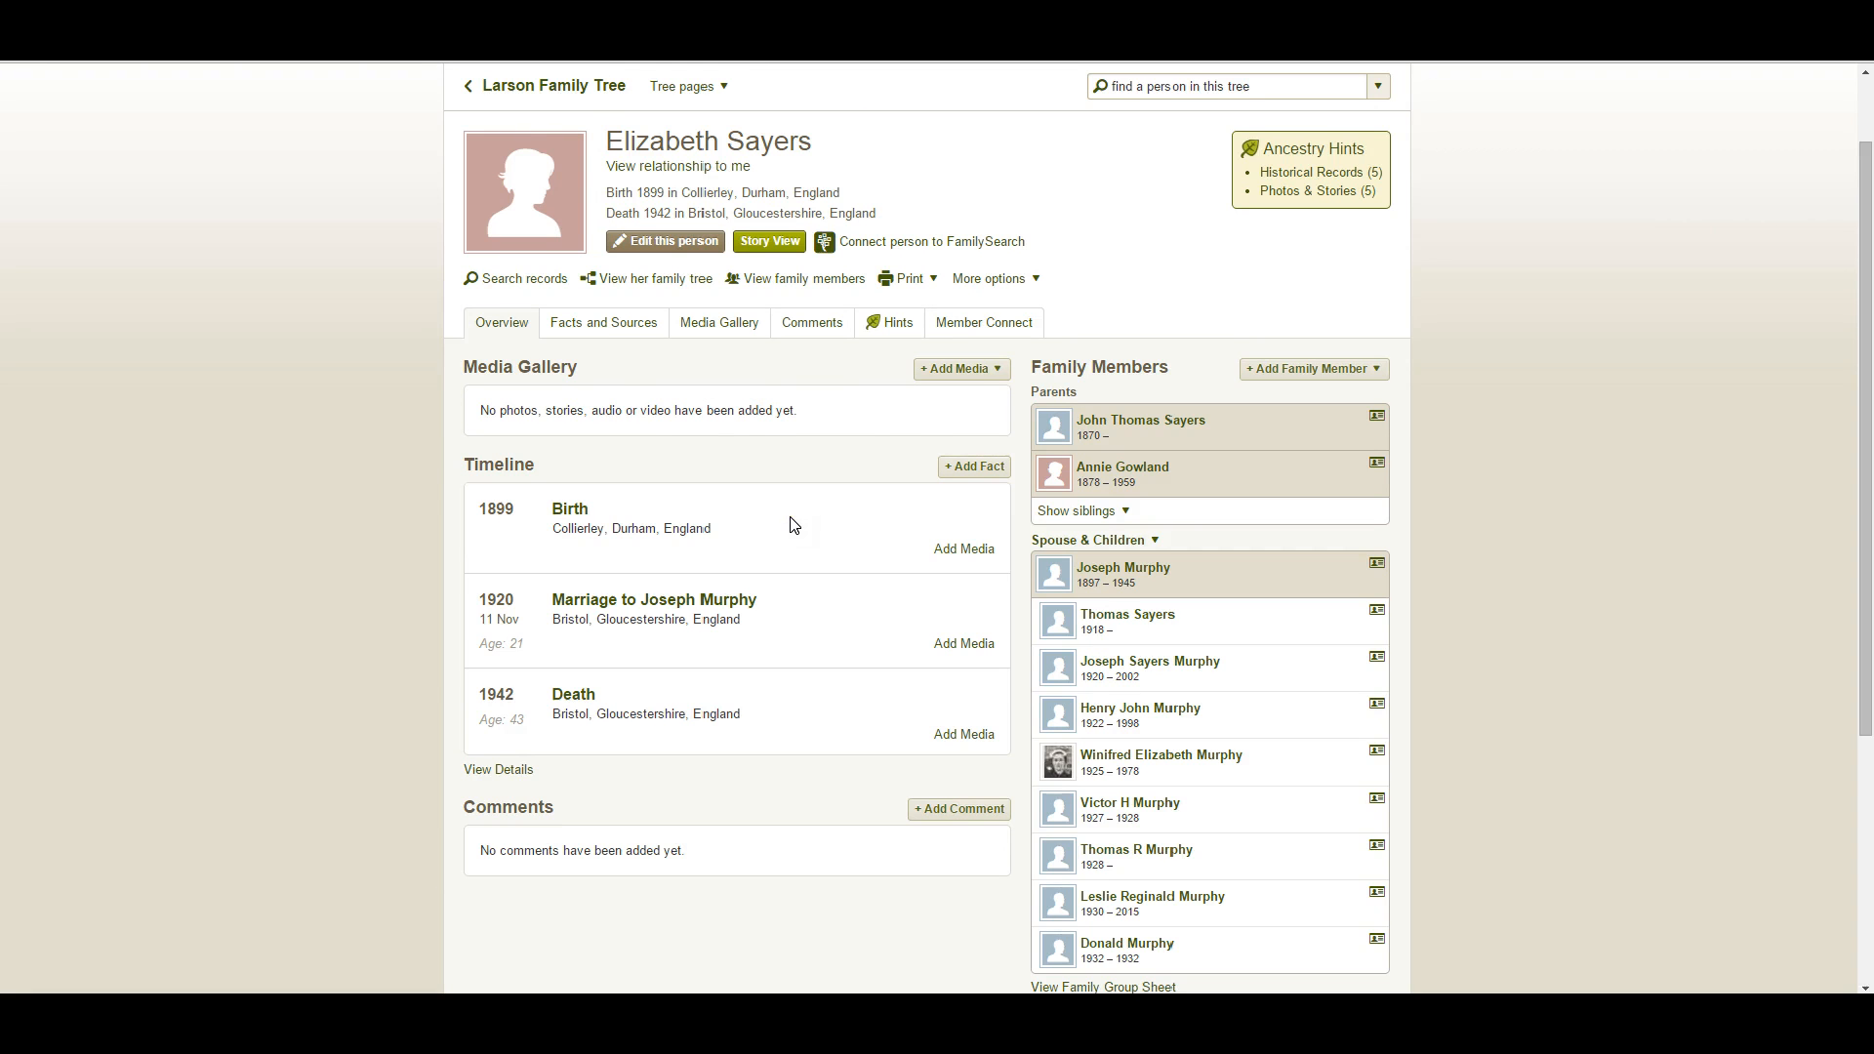
scroll(792, 524, up, 1)
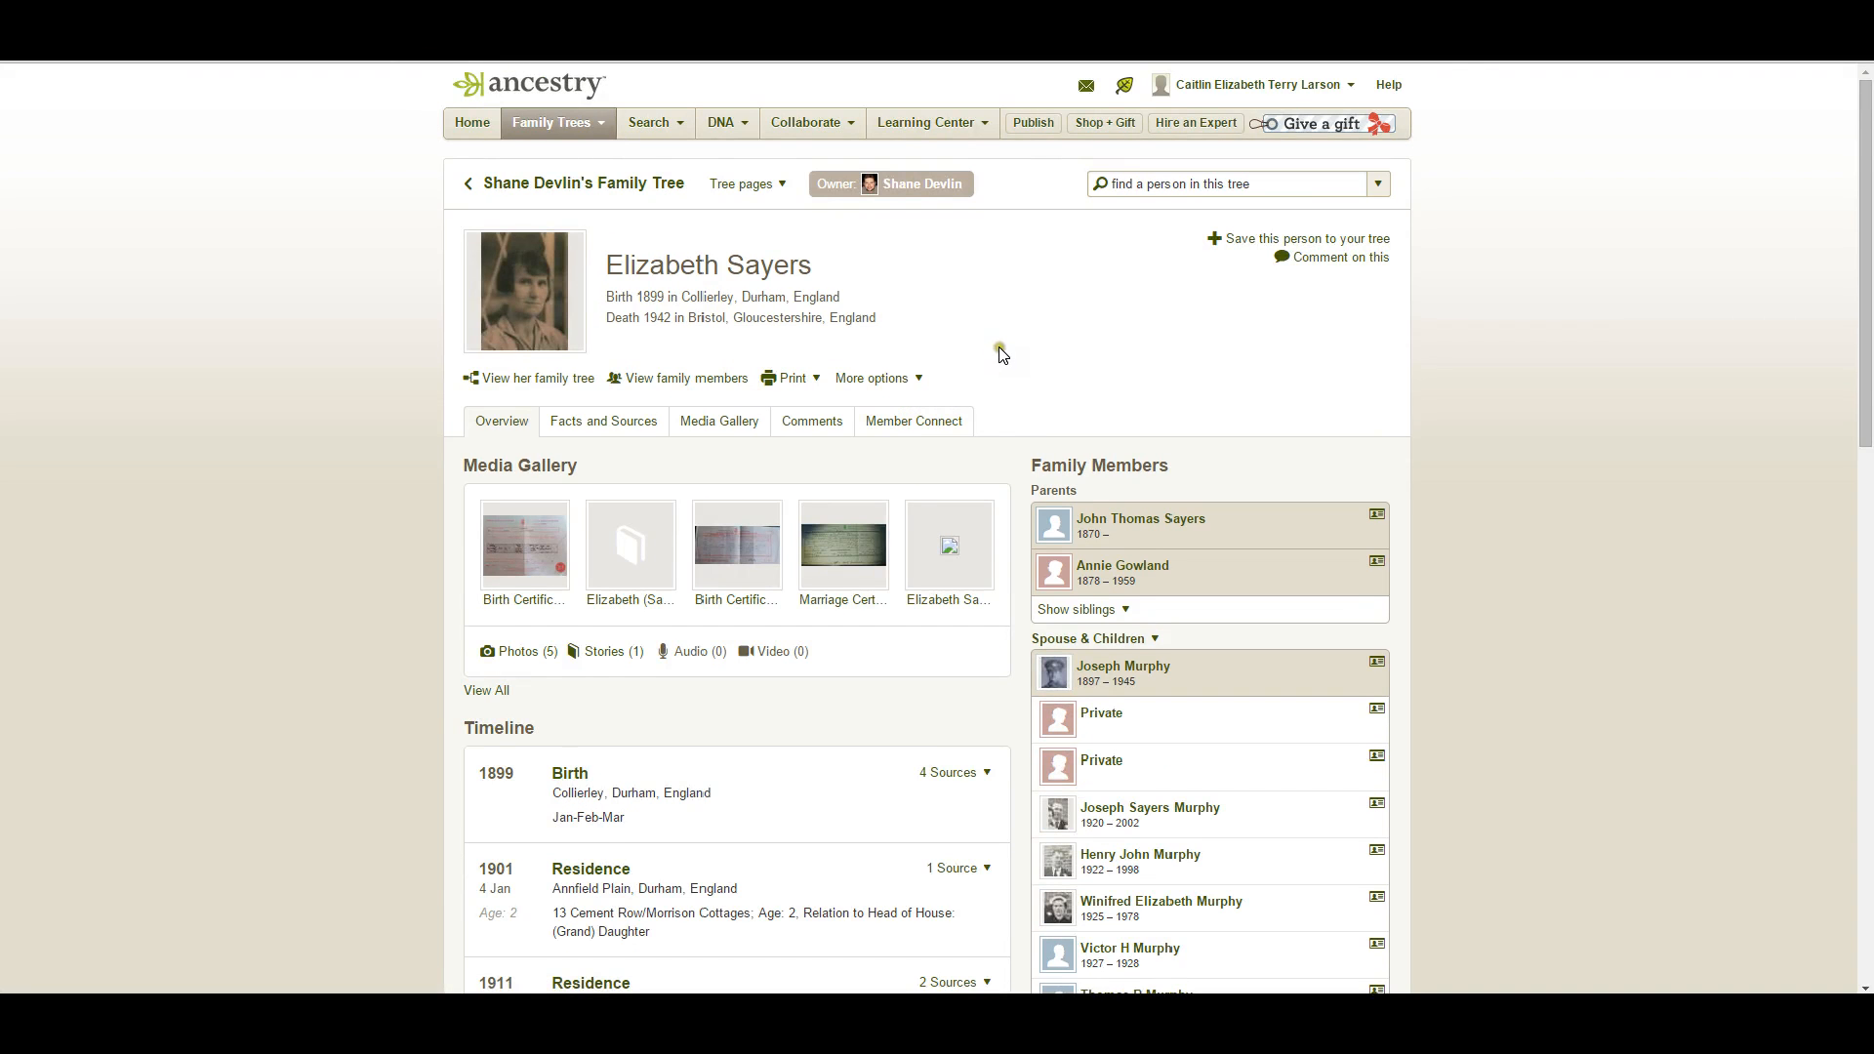
Switch to the wife's profile in the other member's tree and examine her timeline, family members and sources.
scroll(999, 353, down, 5)
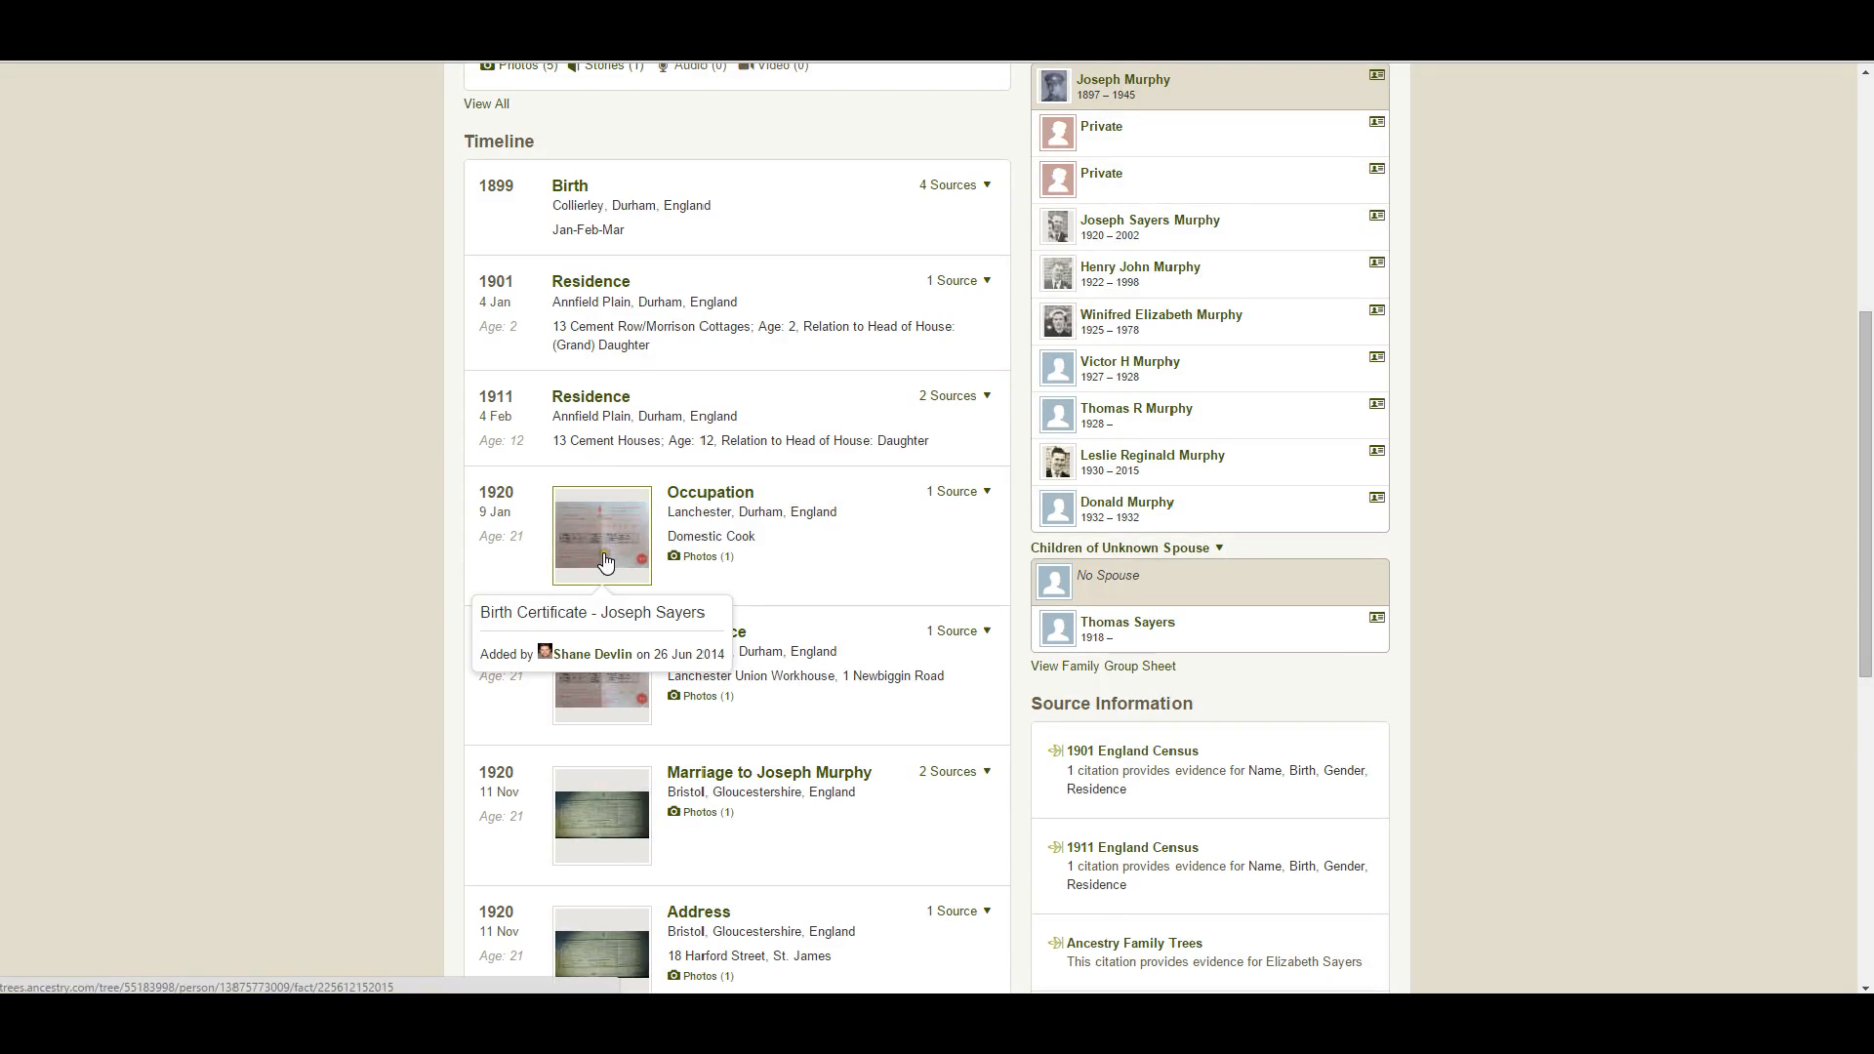
scroll(689, 569, down, 4)
scroll(684, 566, down, 2)
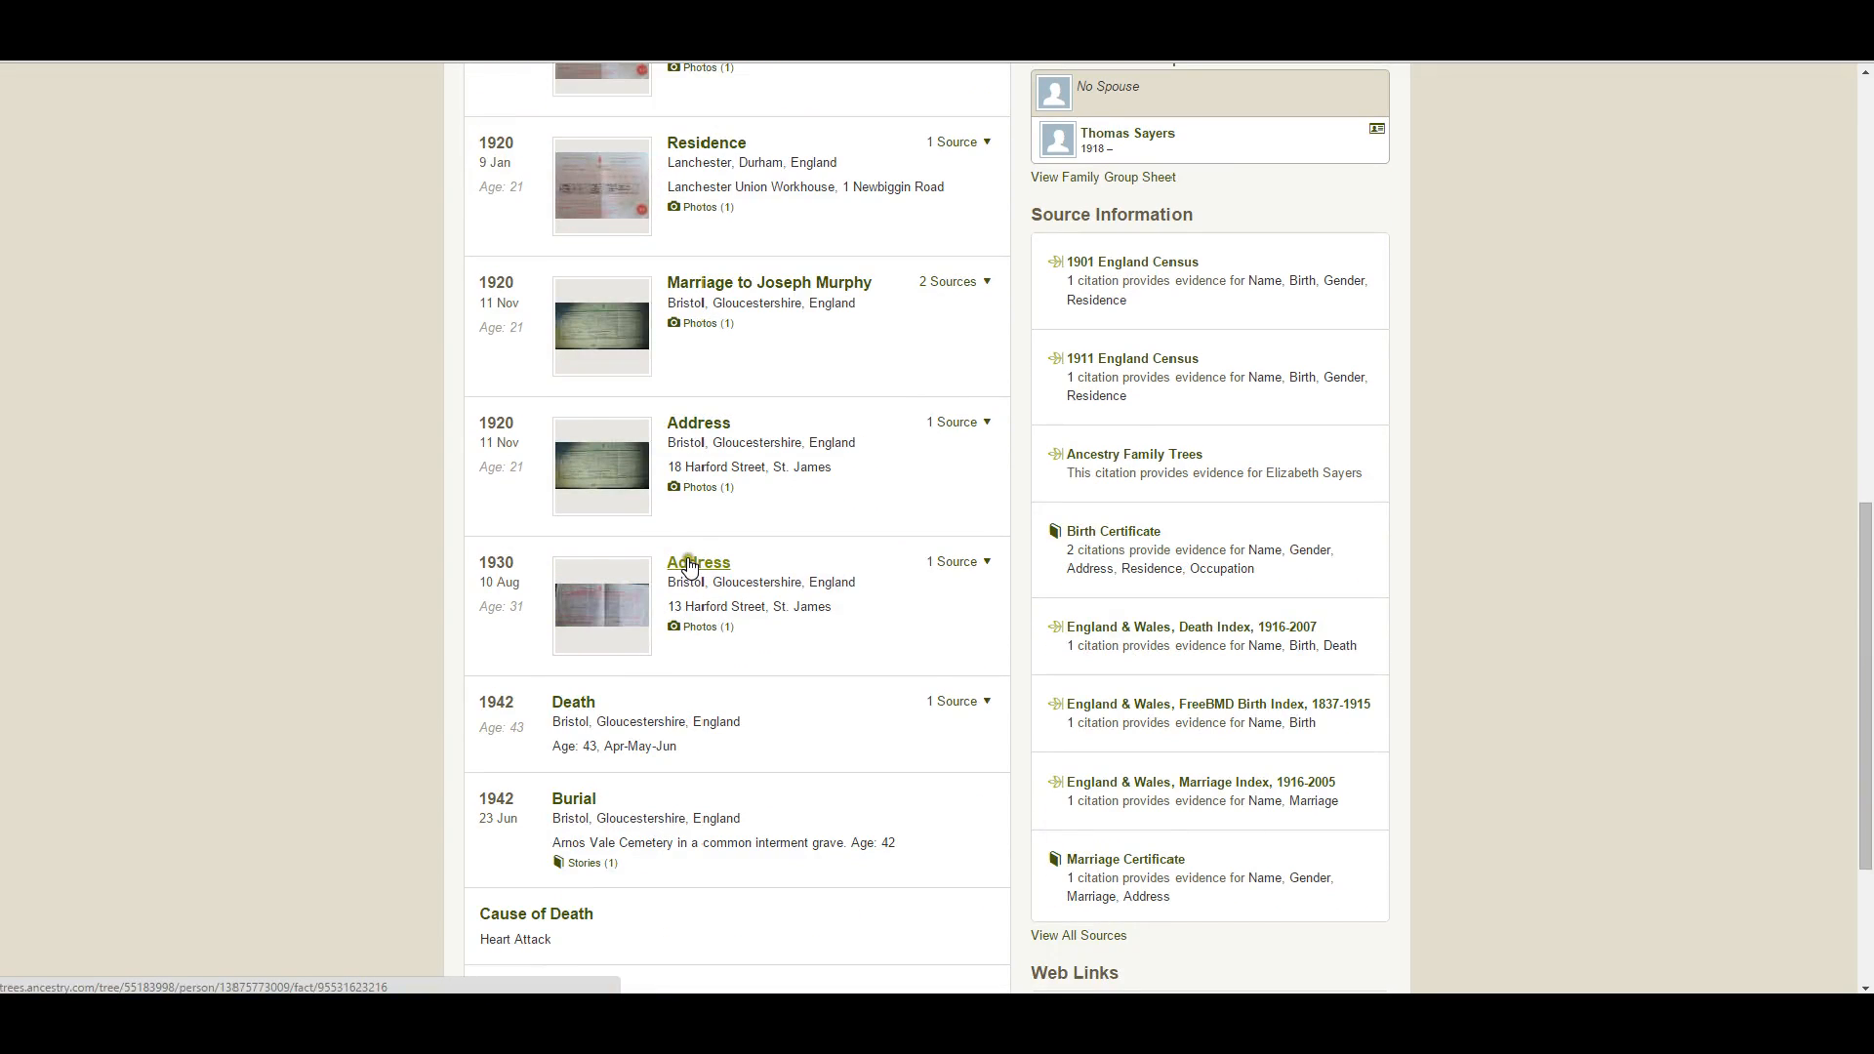
scroll(885, 545, up, 8)
scroll(885, 544, up, 4)
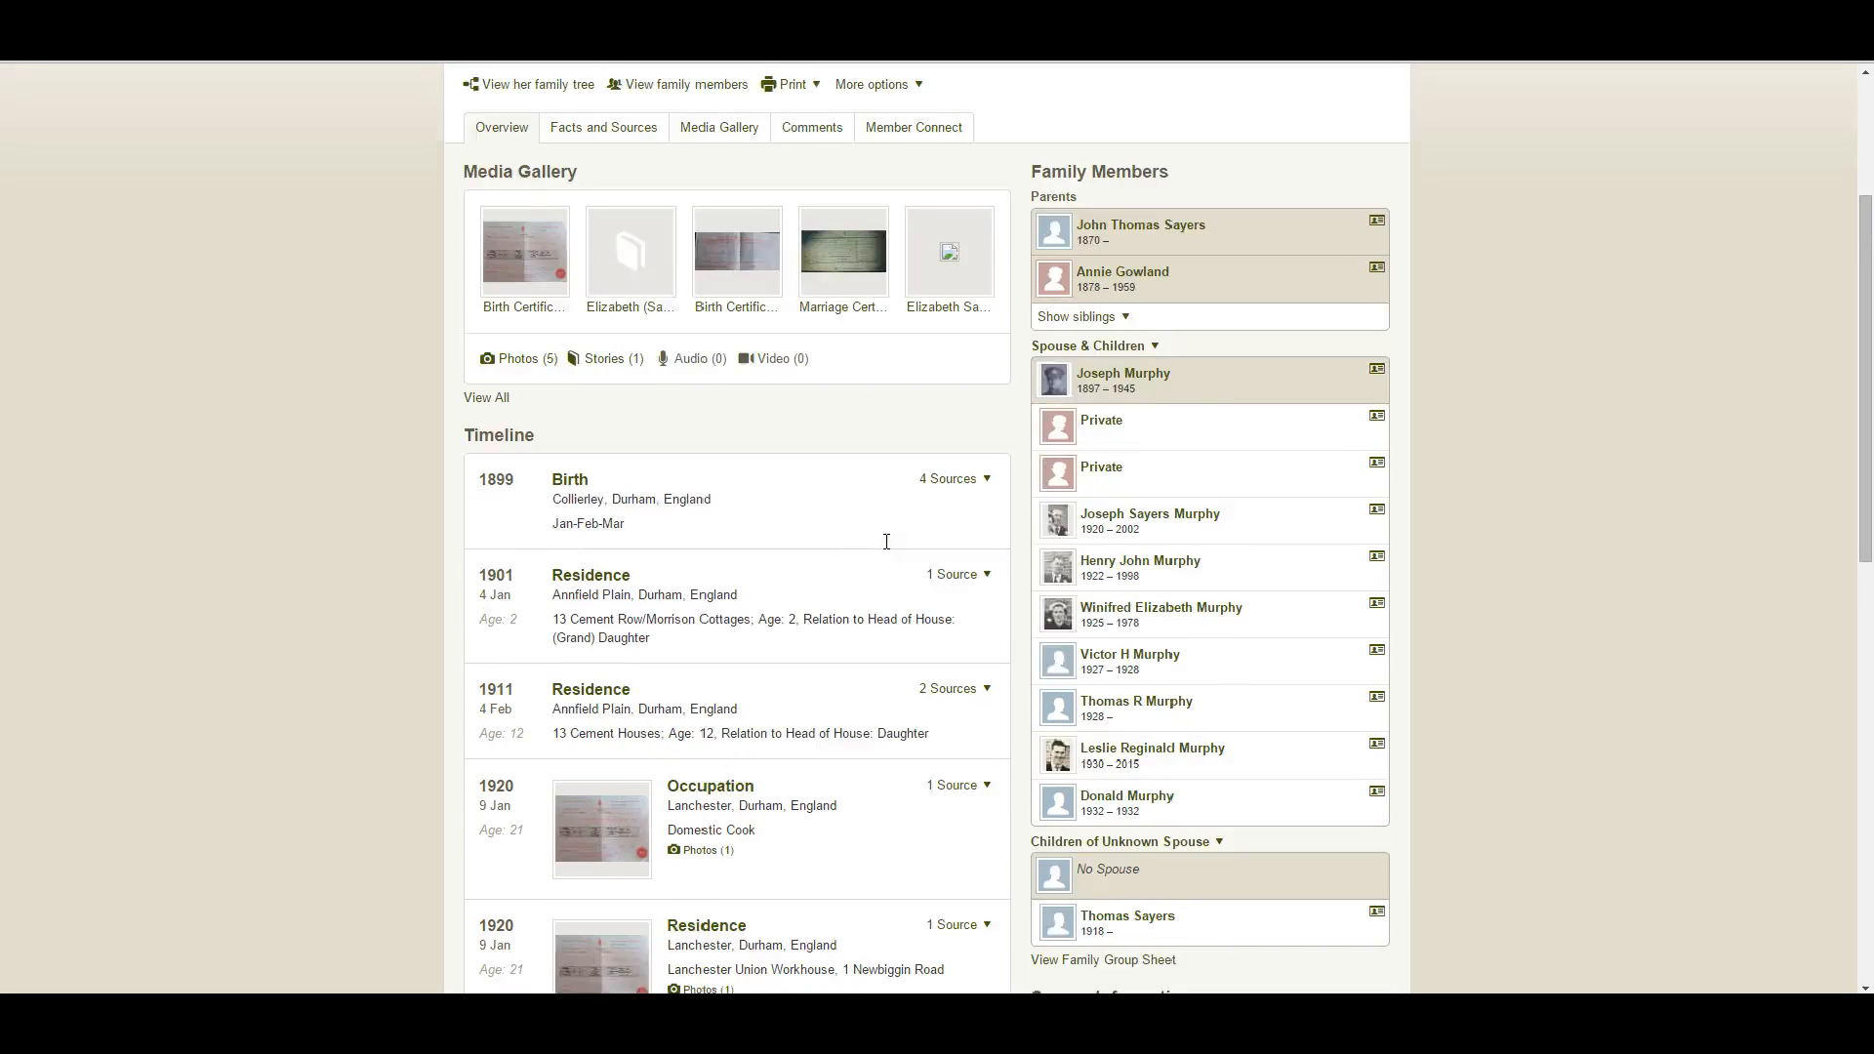
Save the mother-and-son photo from the wife's media gallery in the other member's tree to her profile in one's own tree.
click(711, 323)
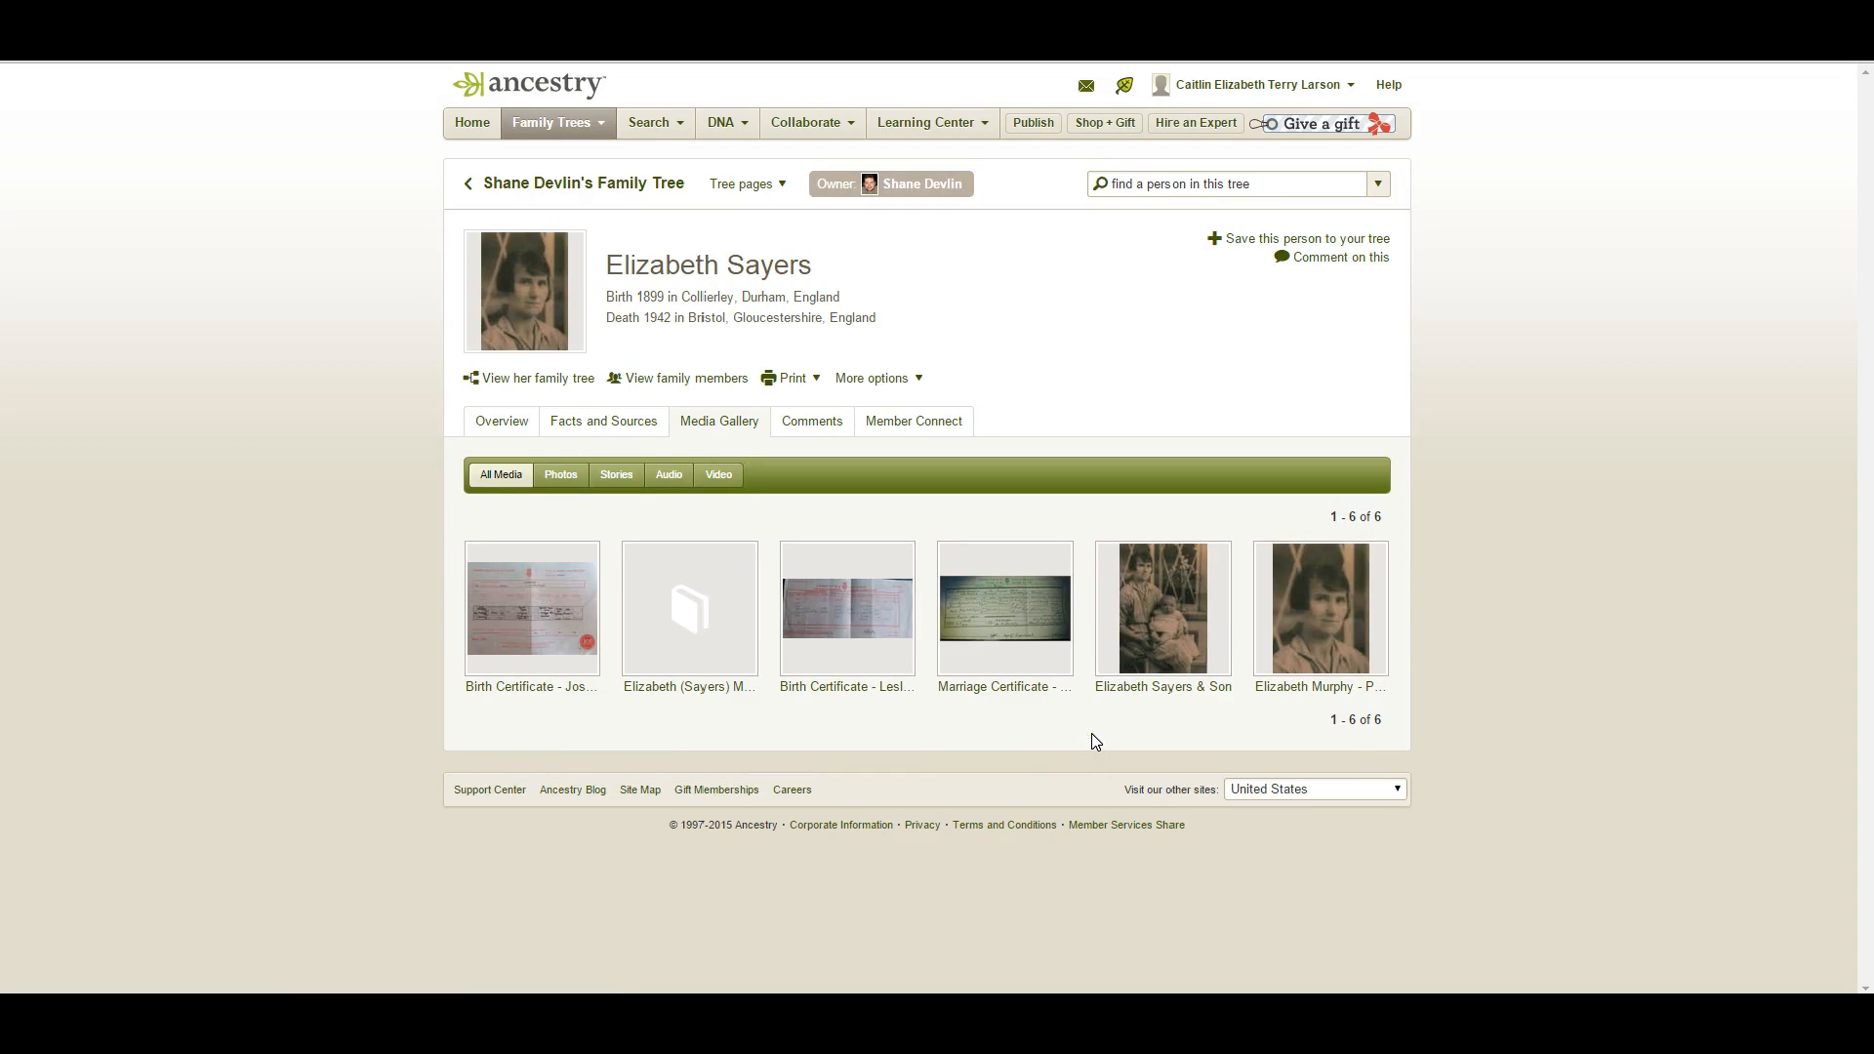
click(1154, 619)
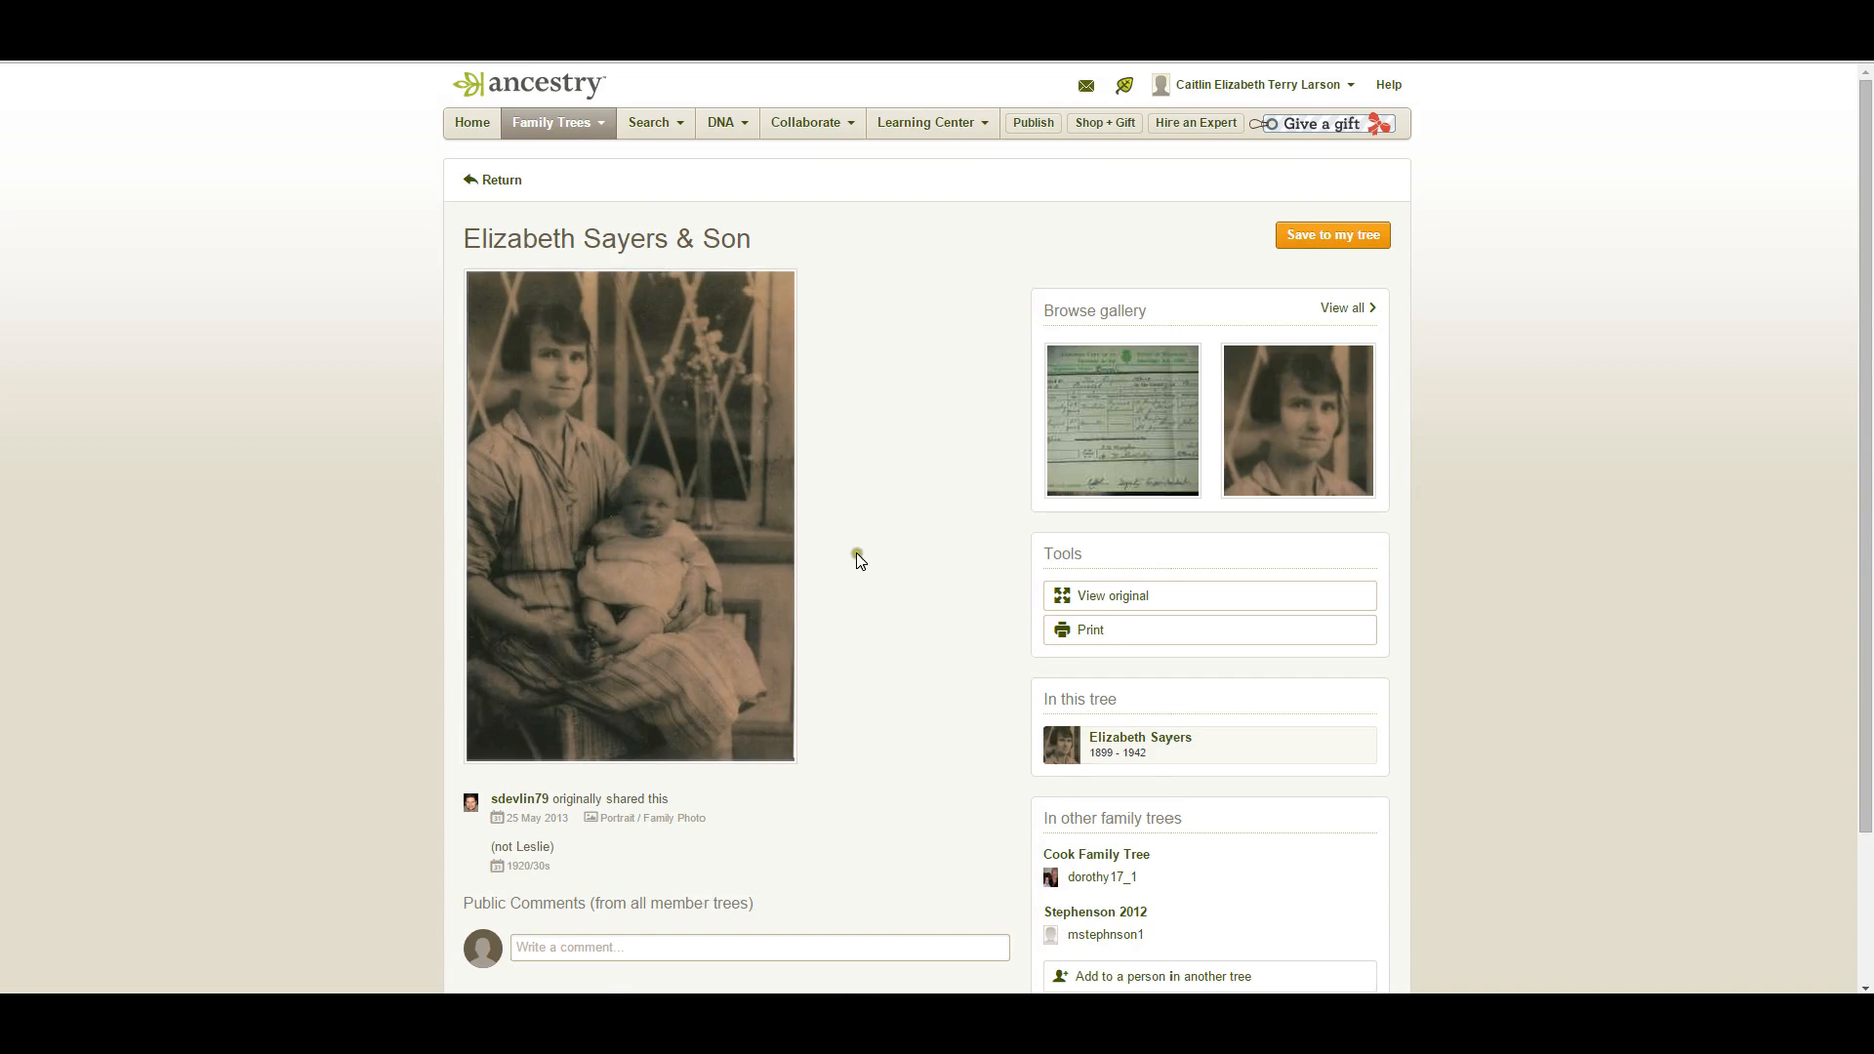
click(1331, 240)
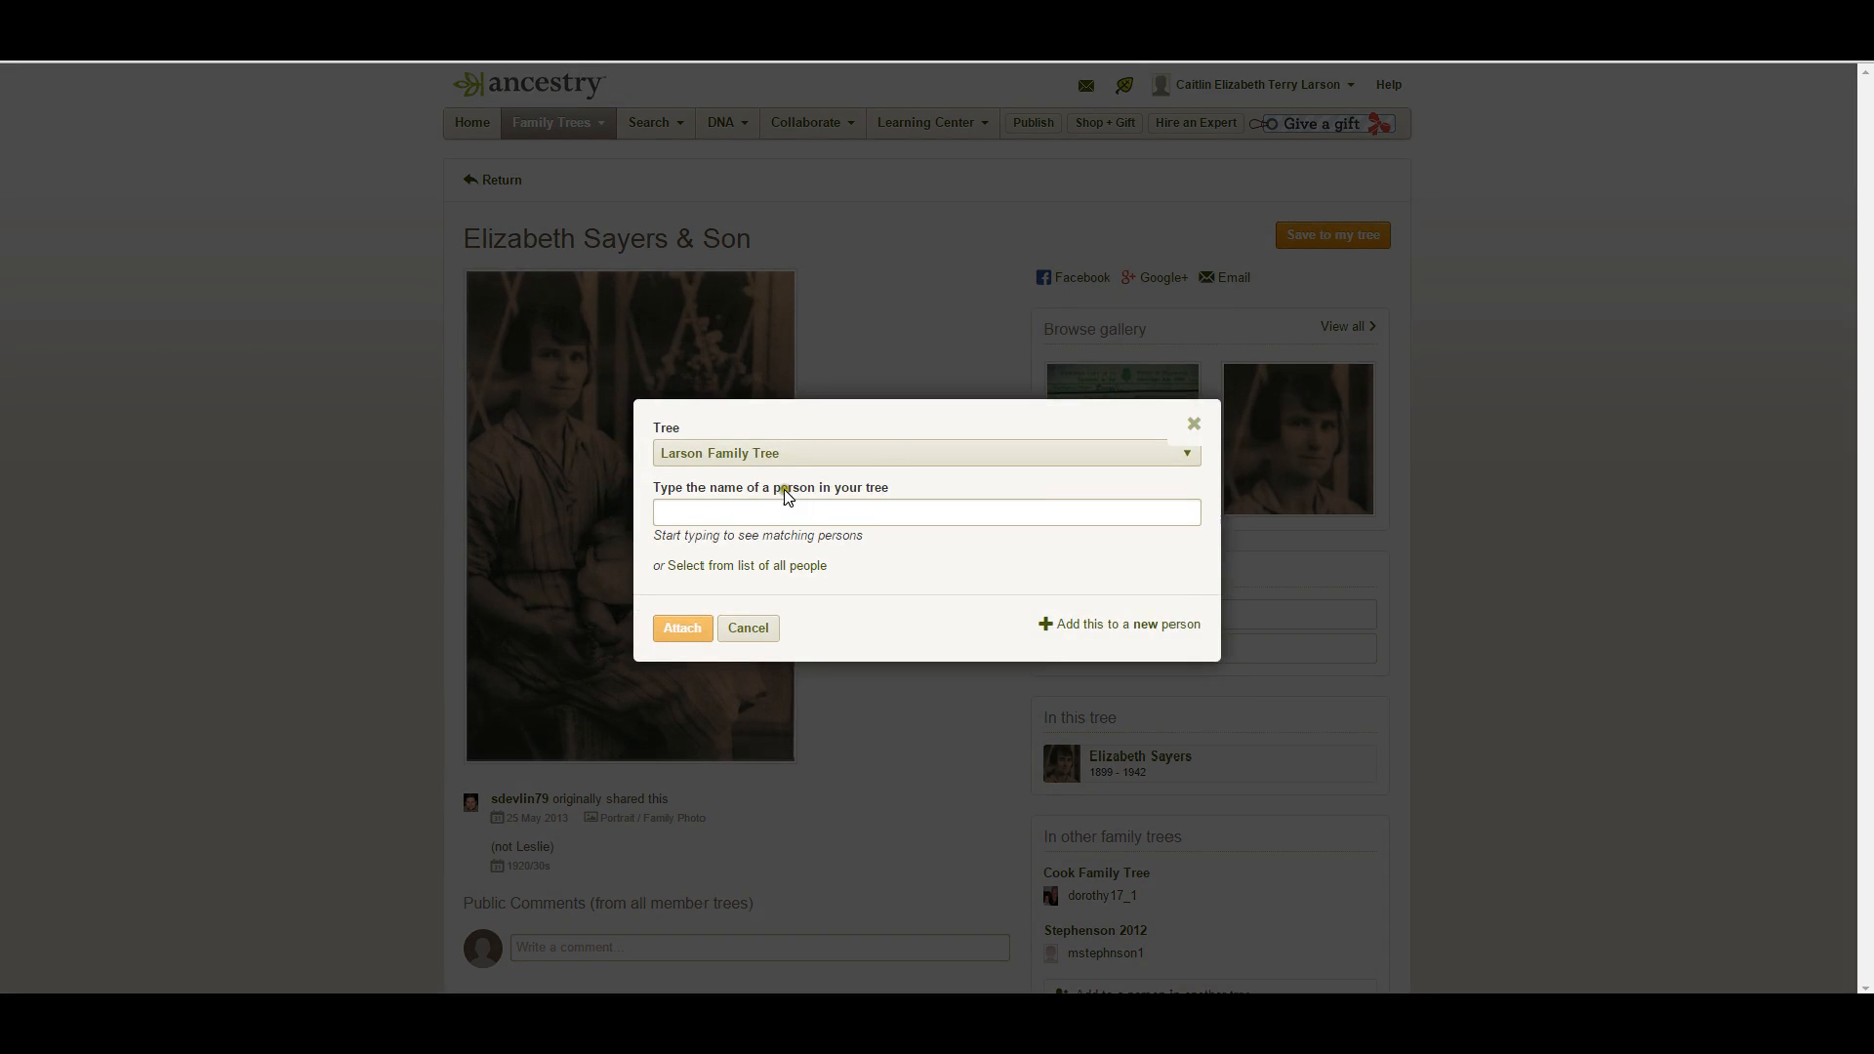
click(786, 507)
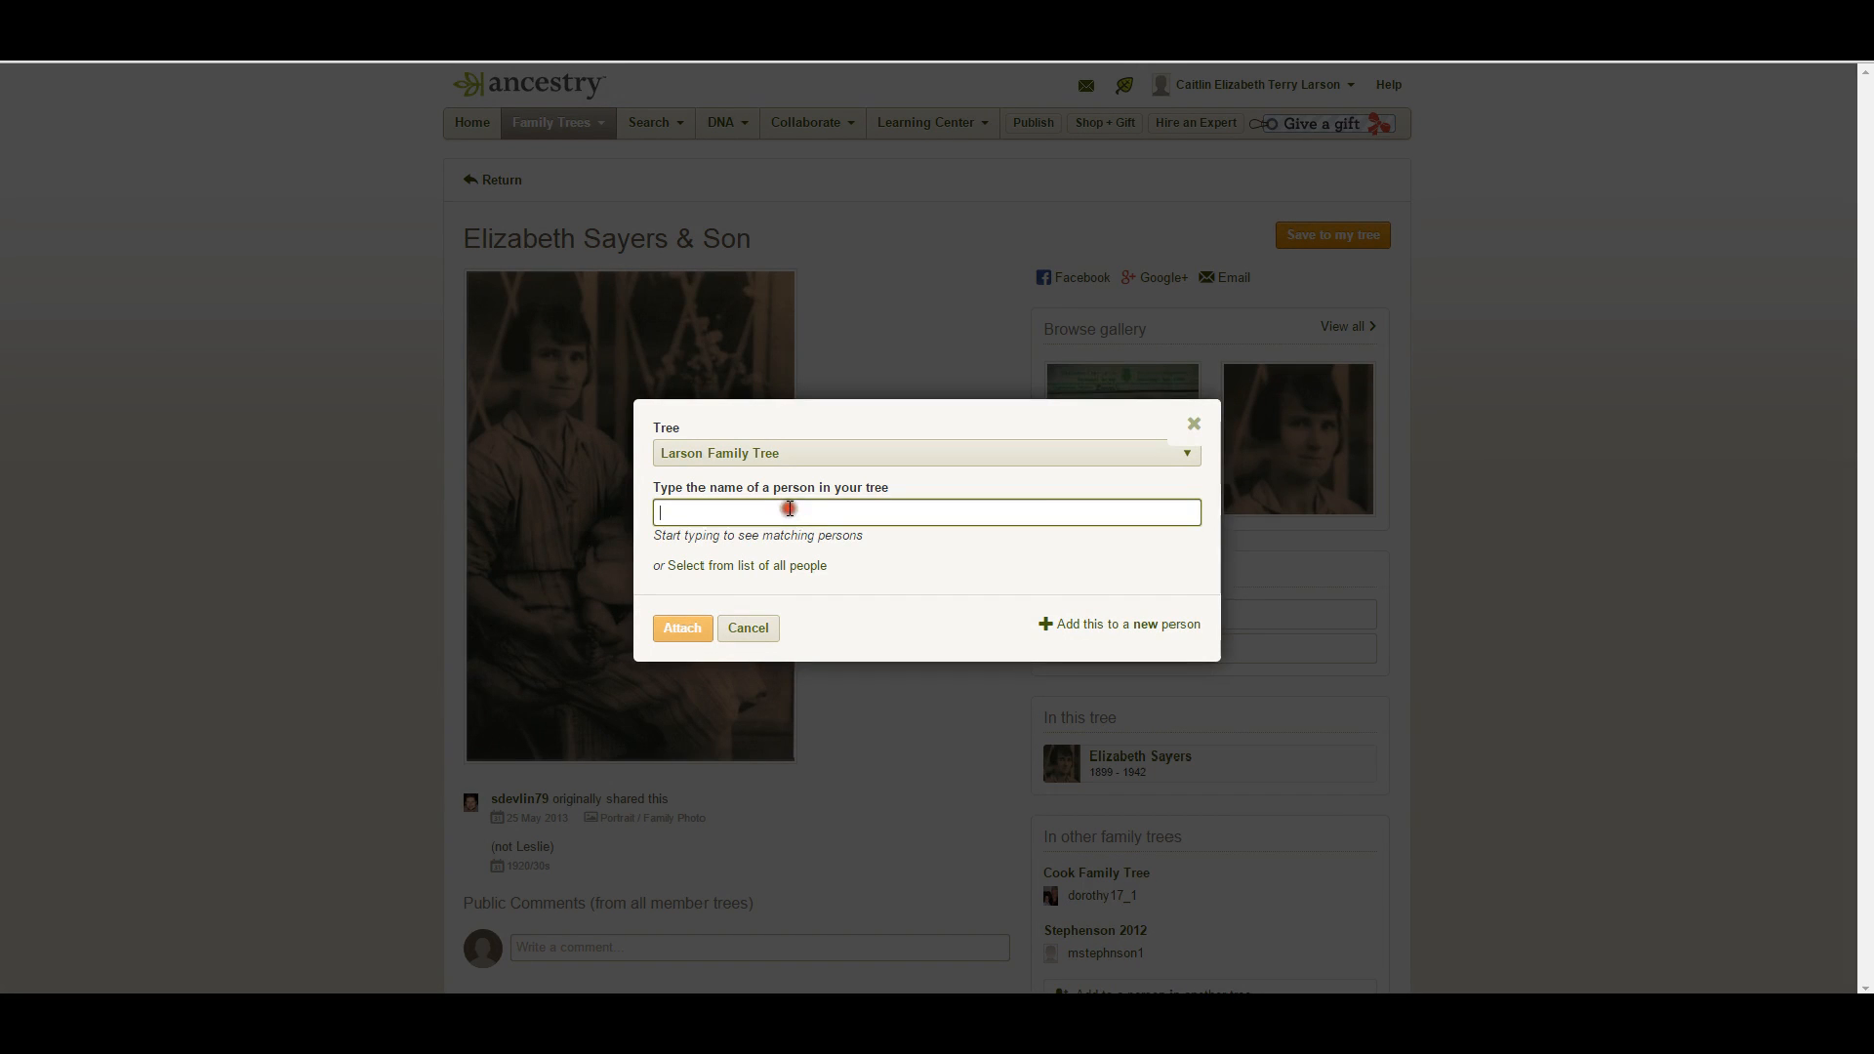
text(w)
text(liza)
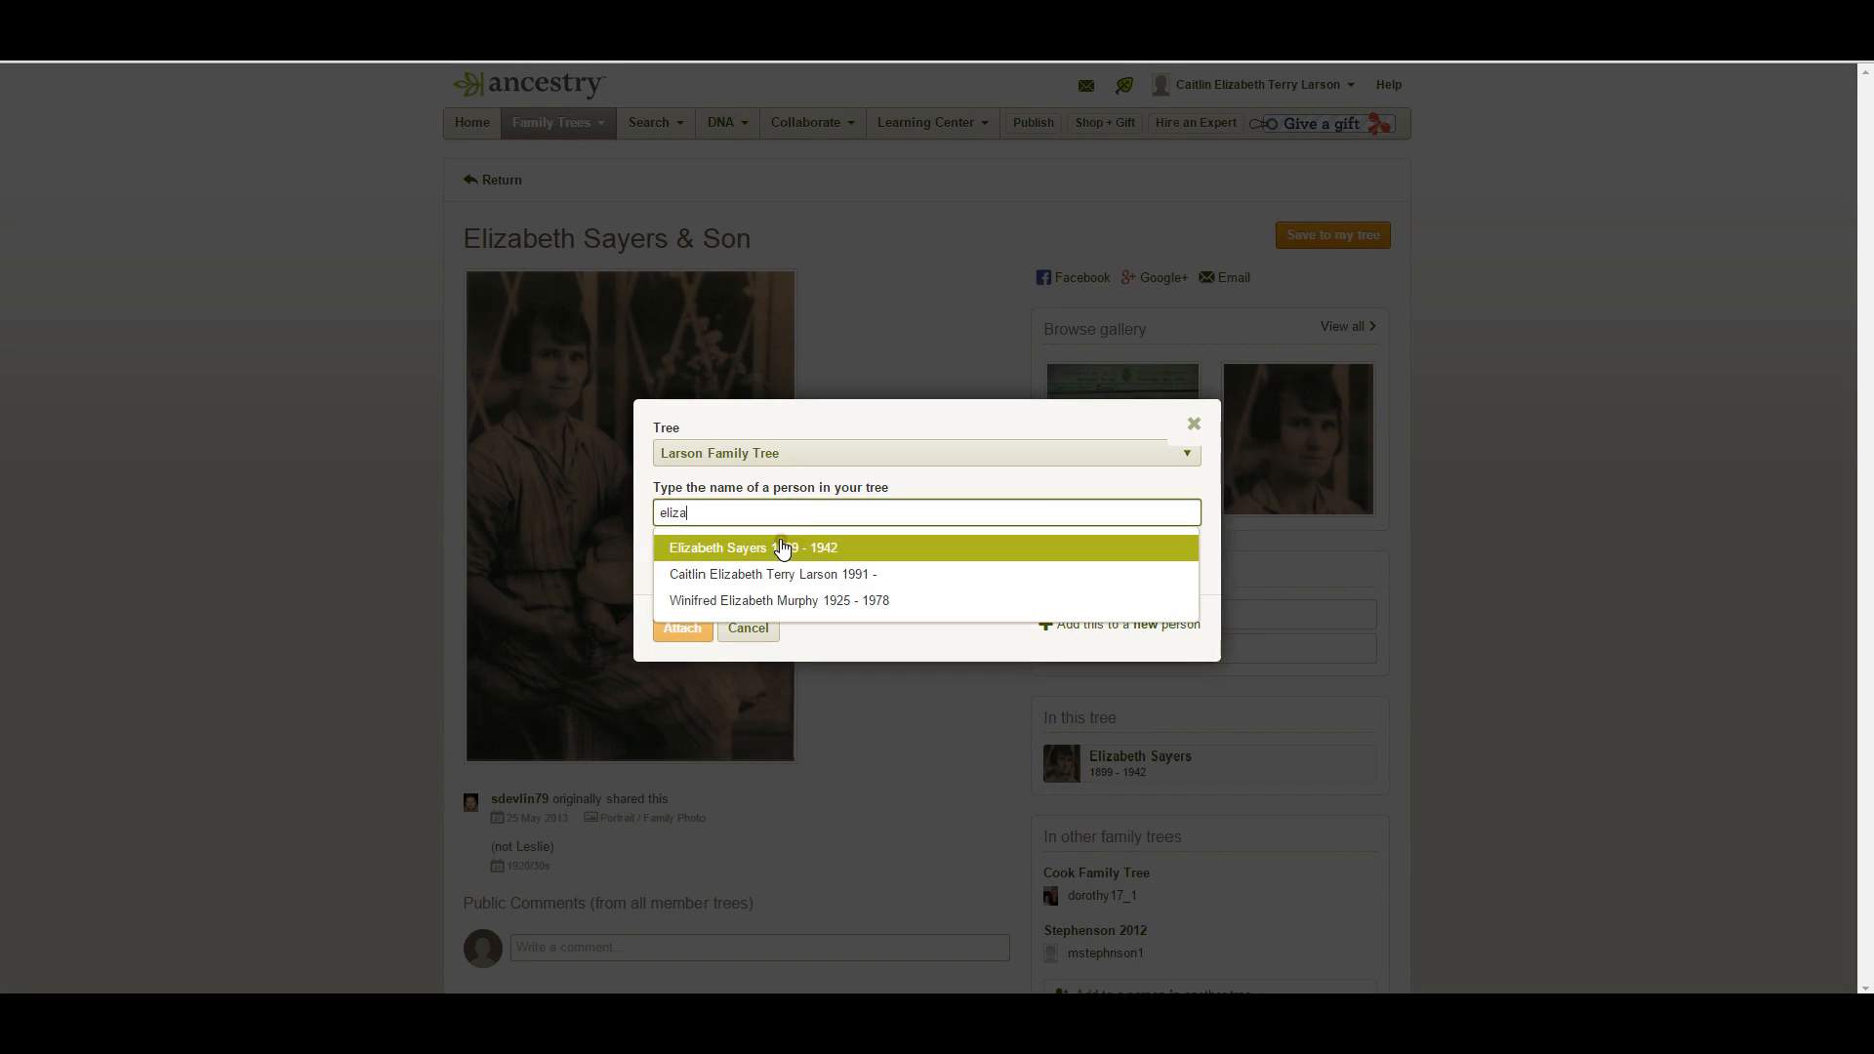
click(781, 542)
click(684, 630)
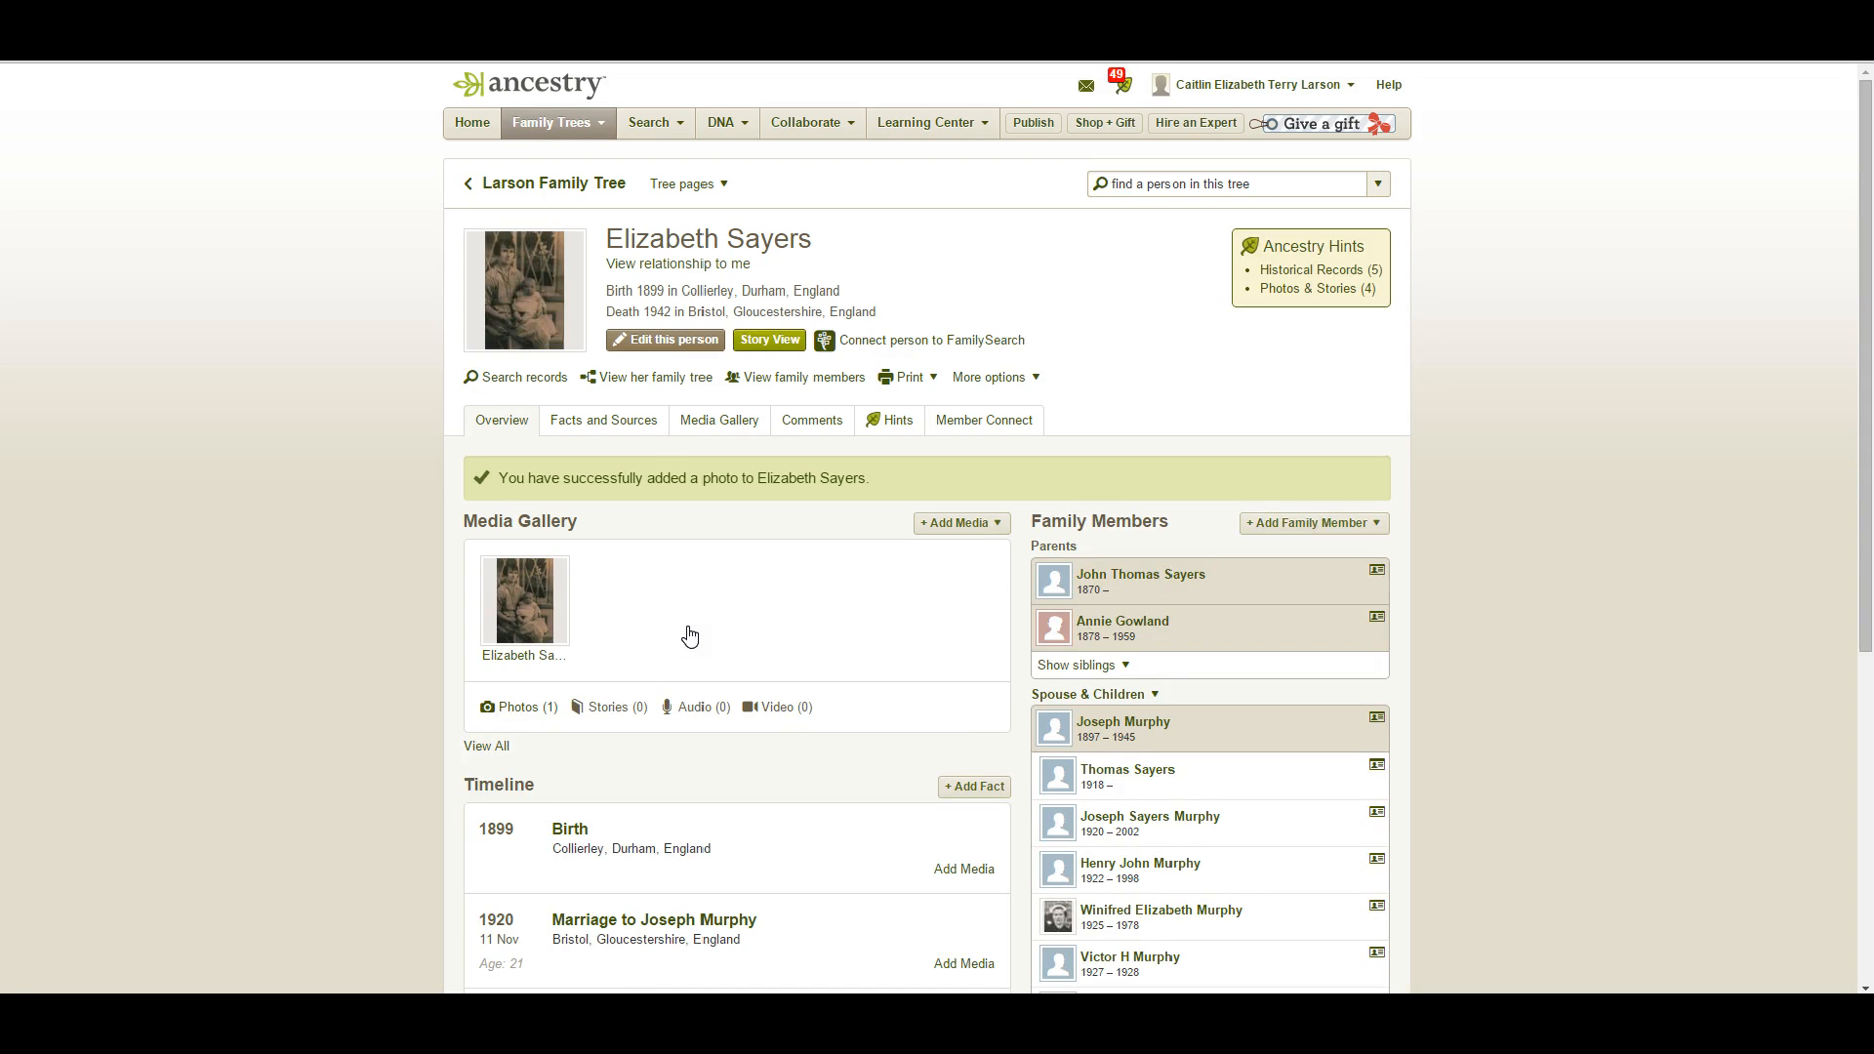
Return to the other member's media gallery and attach the couple's marriage certificate to the wife in one's own tree.
click(543, 309)
key(alt+Left)
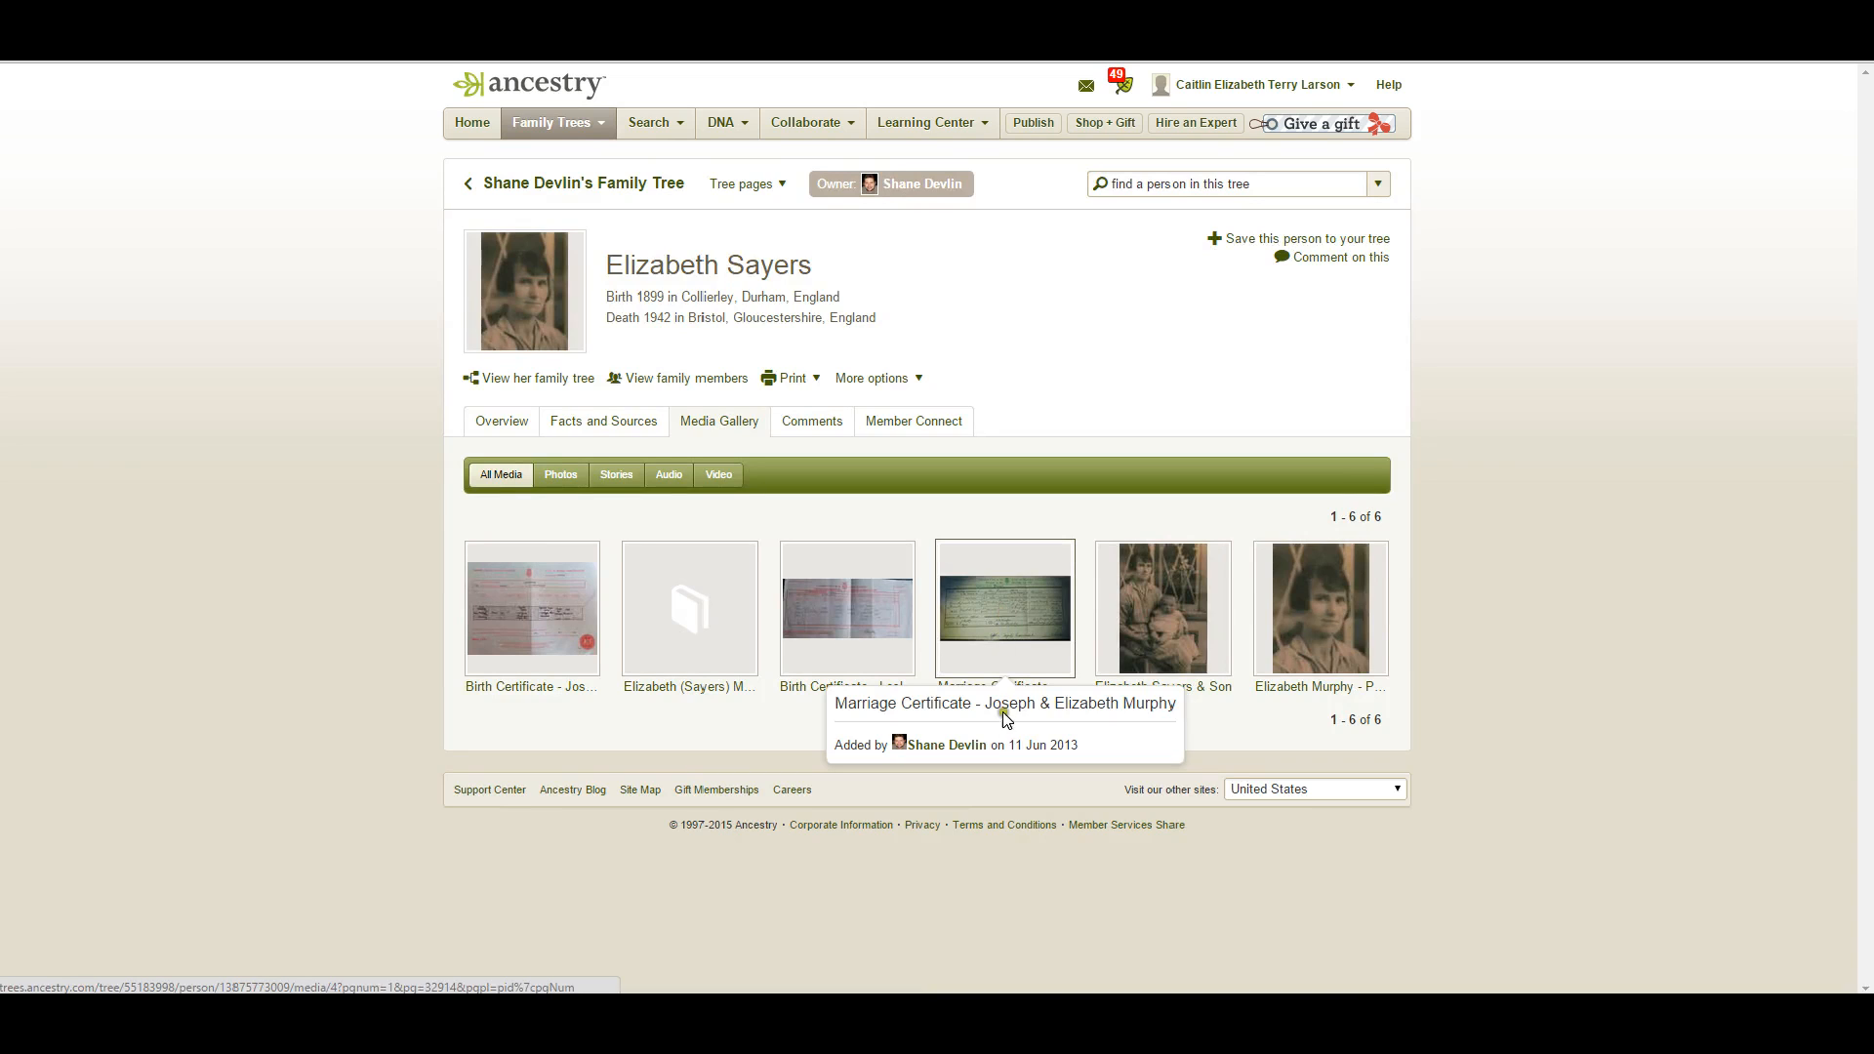
click(991, 617)
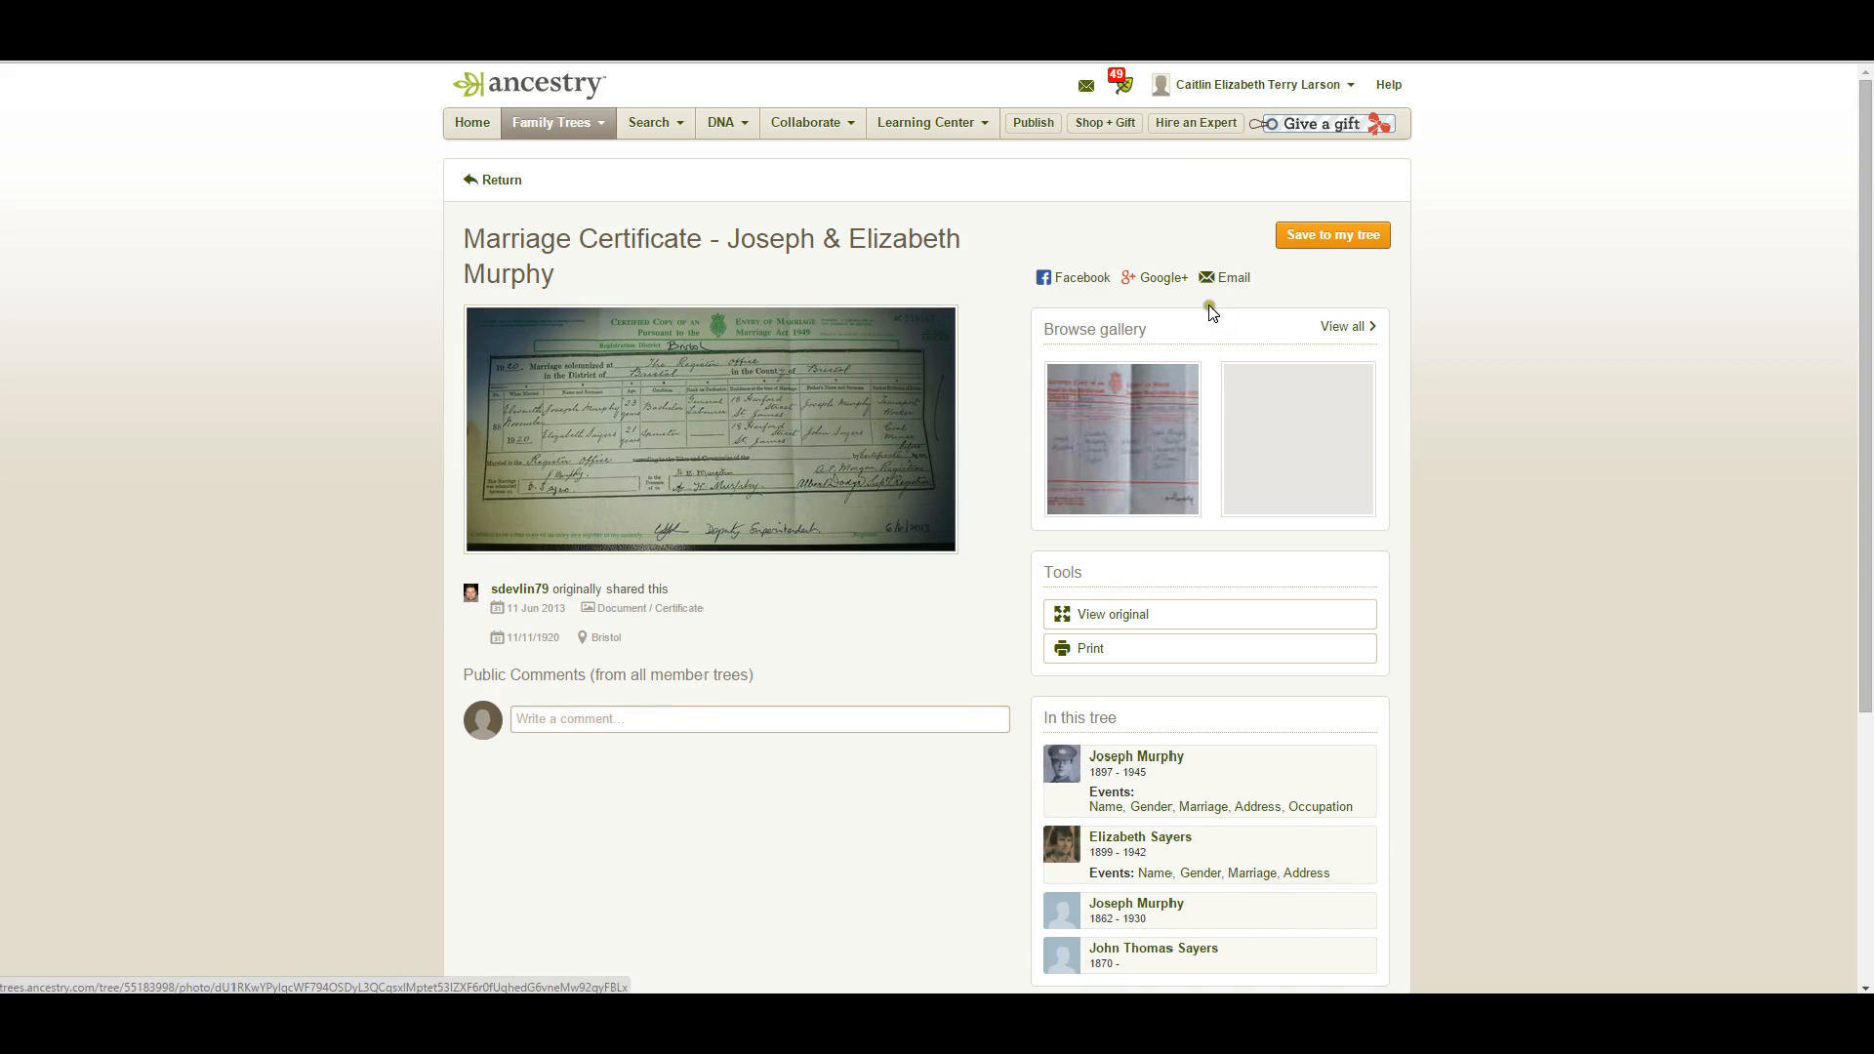
click(1345, 241)
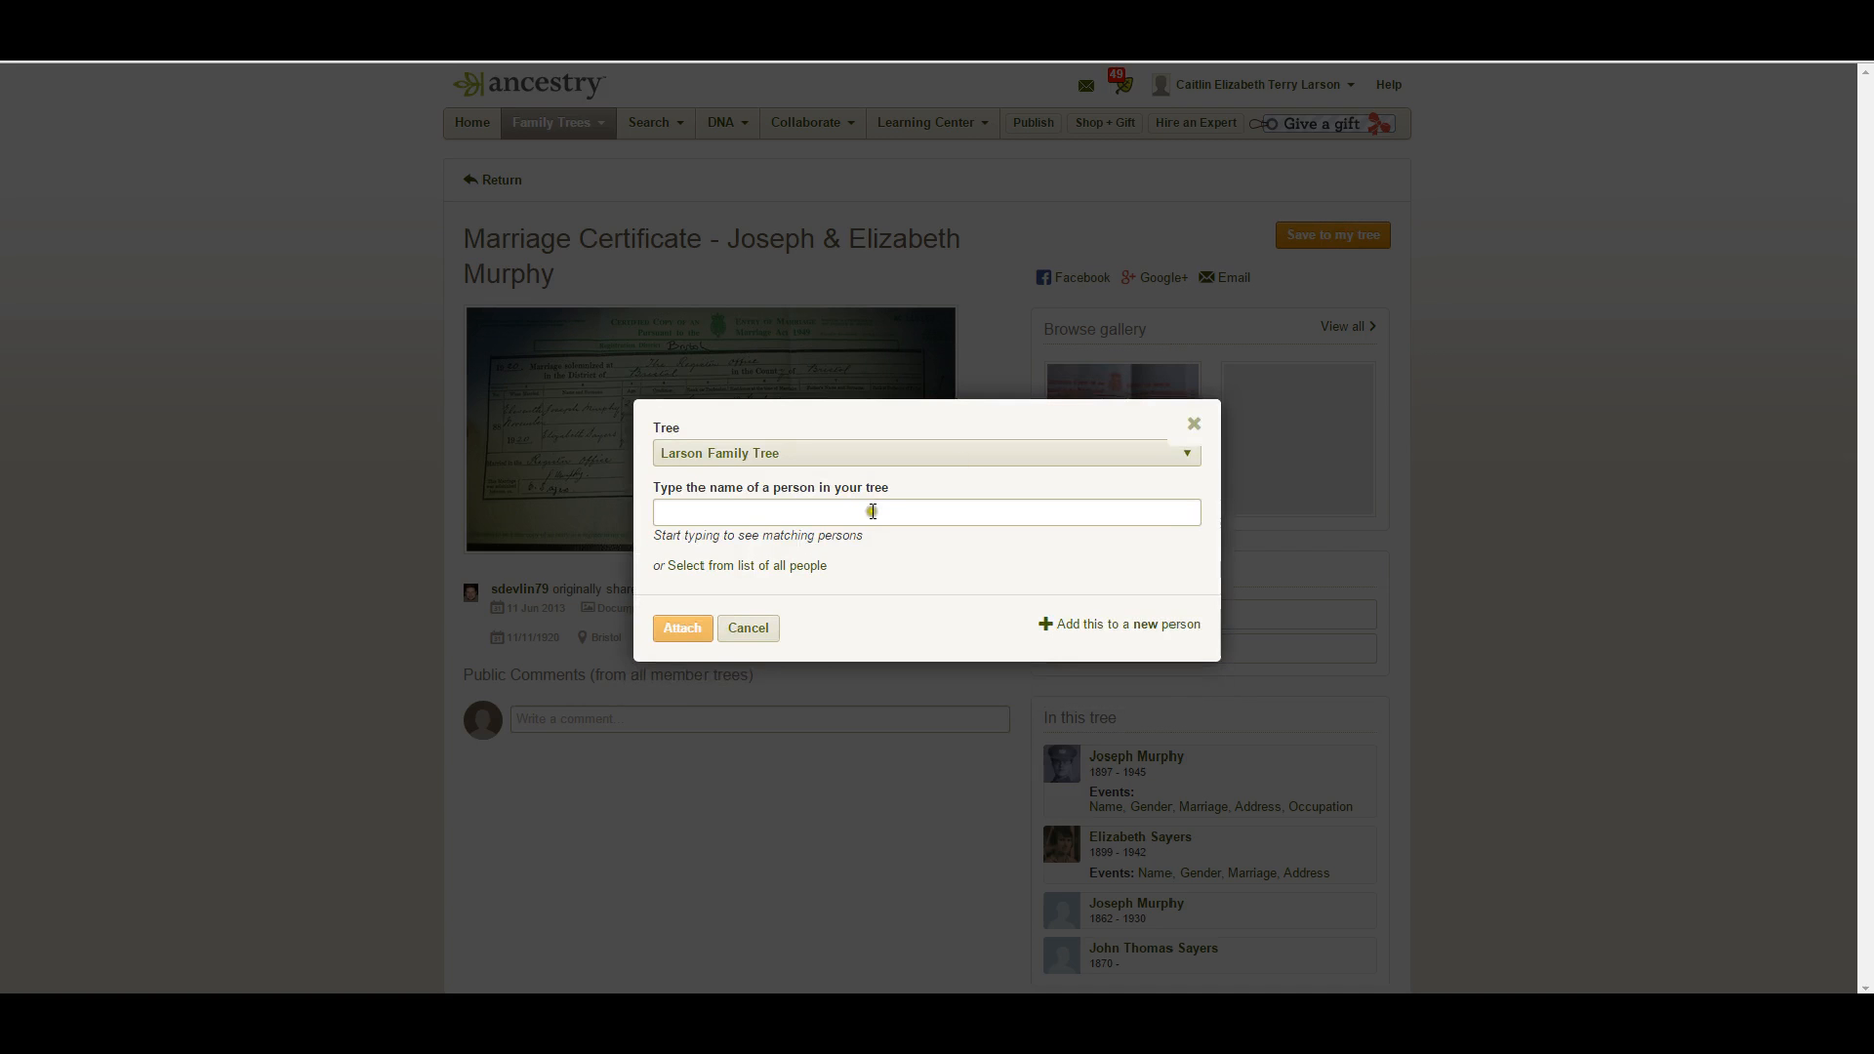
click(839, 517)
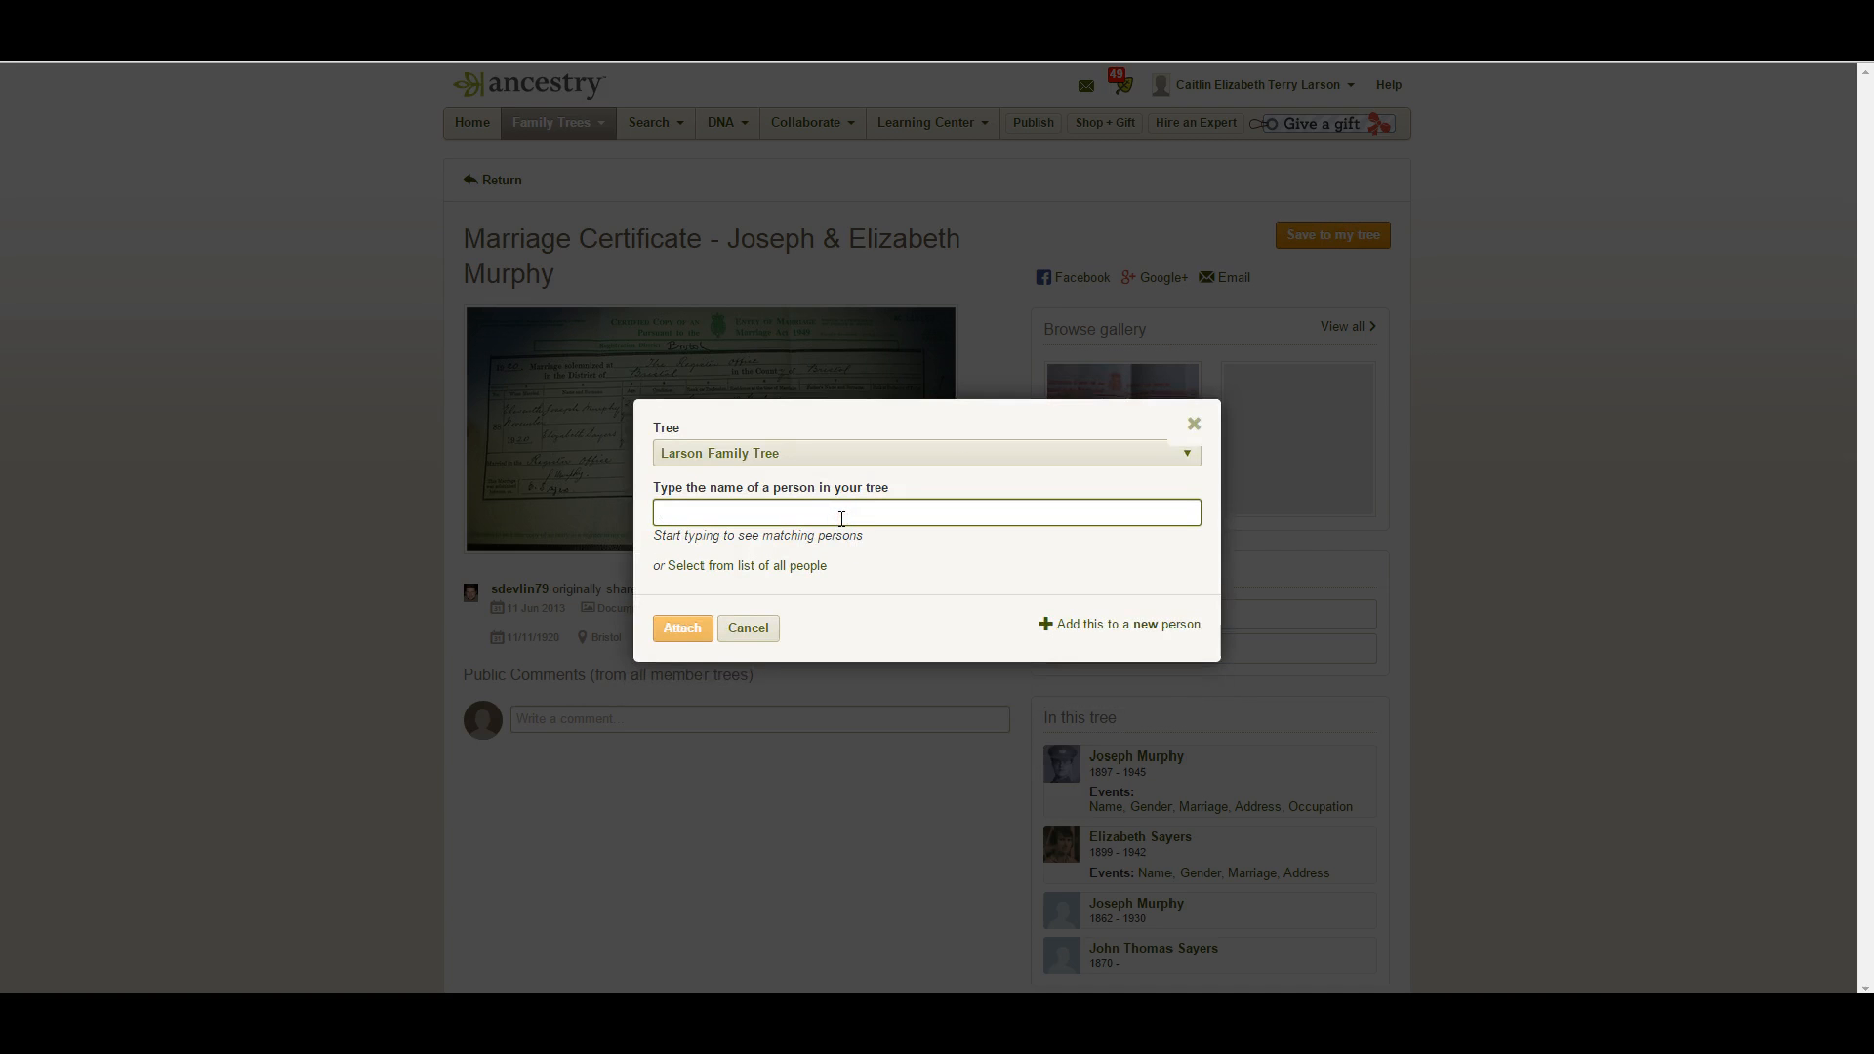
text(Eli)
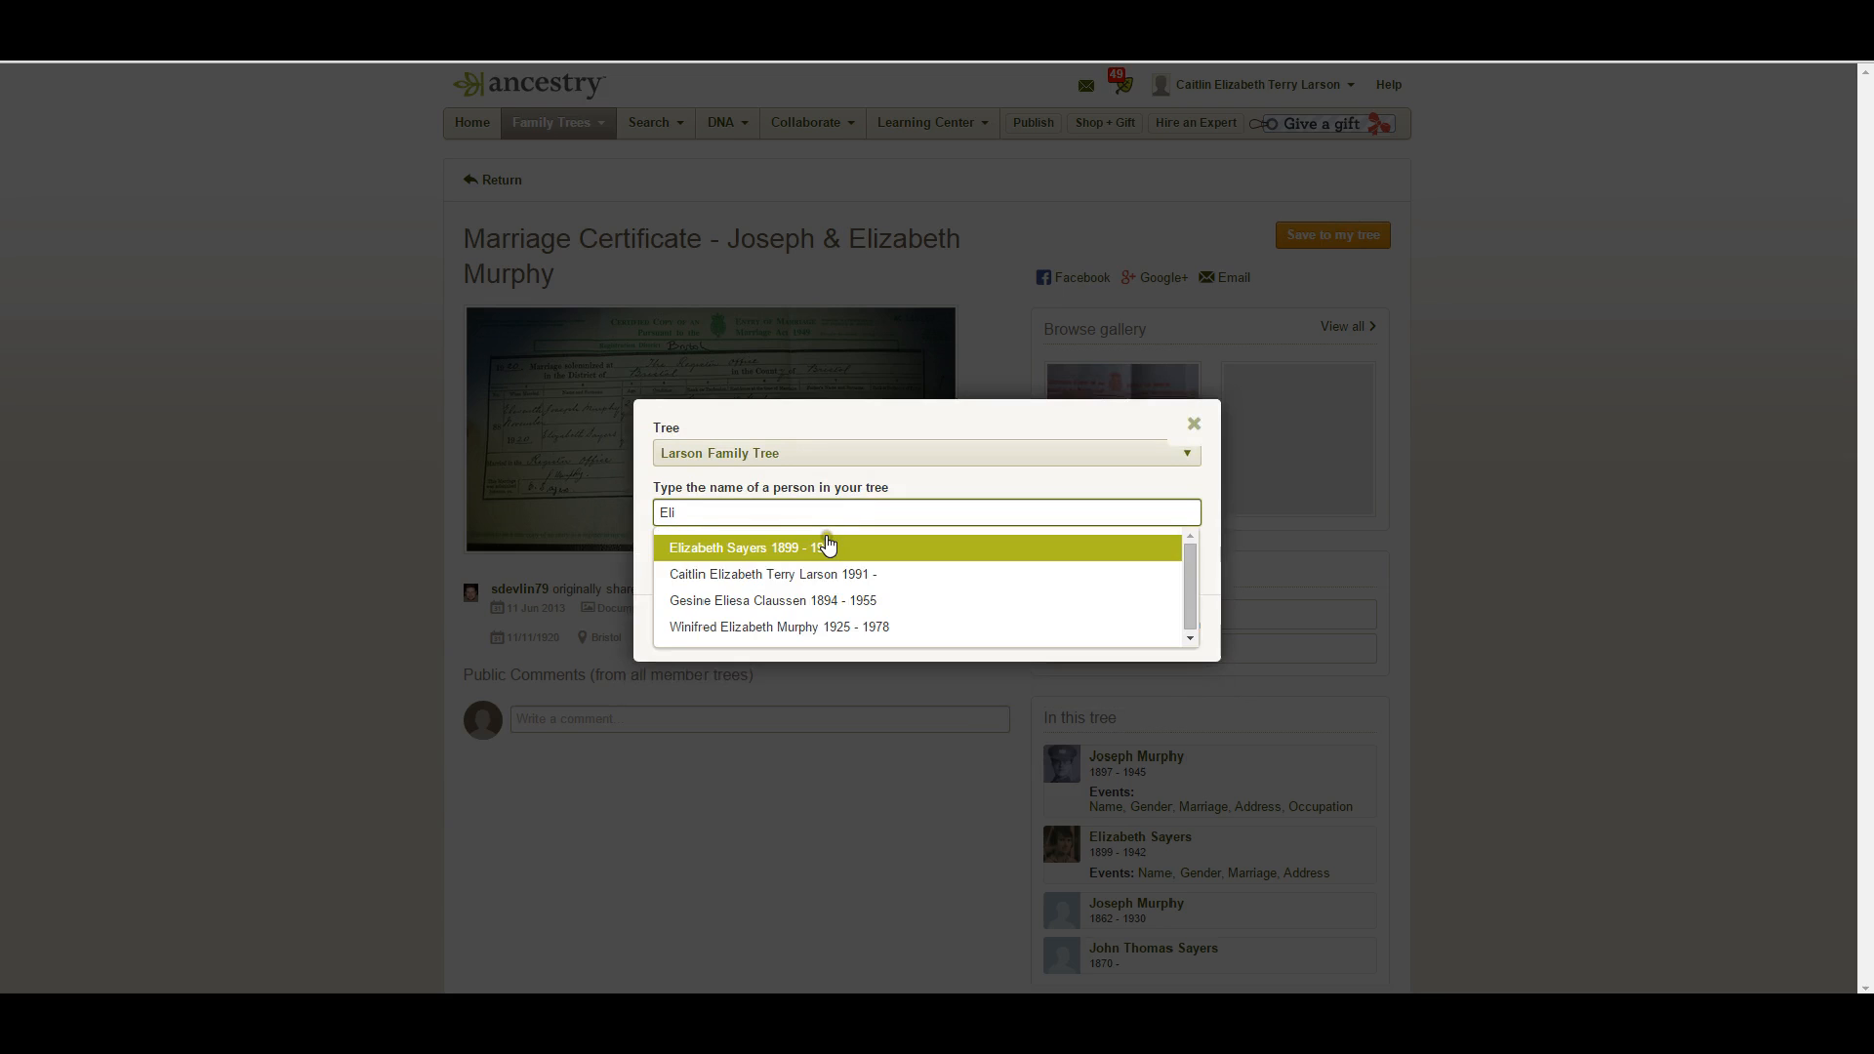
click(824, 544)
click(690, 623)
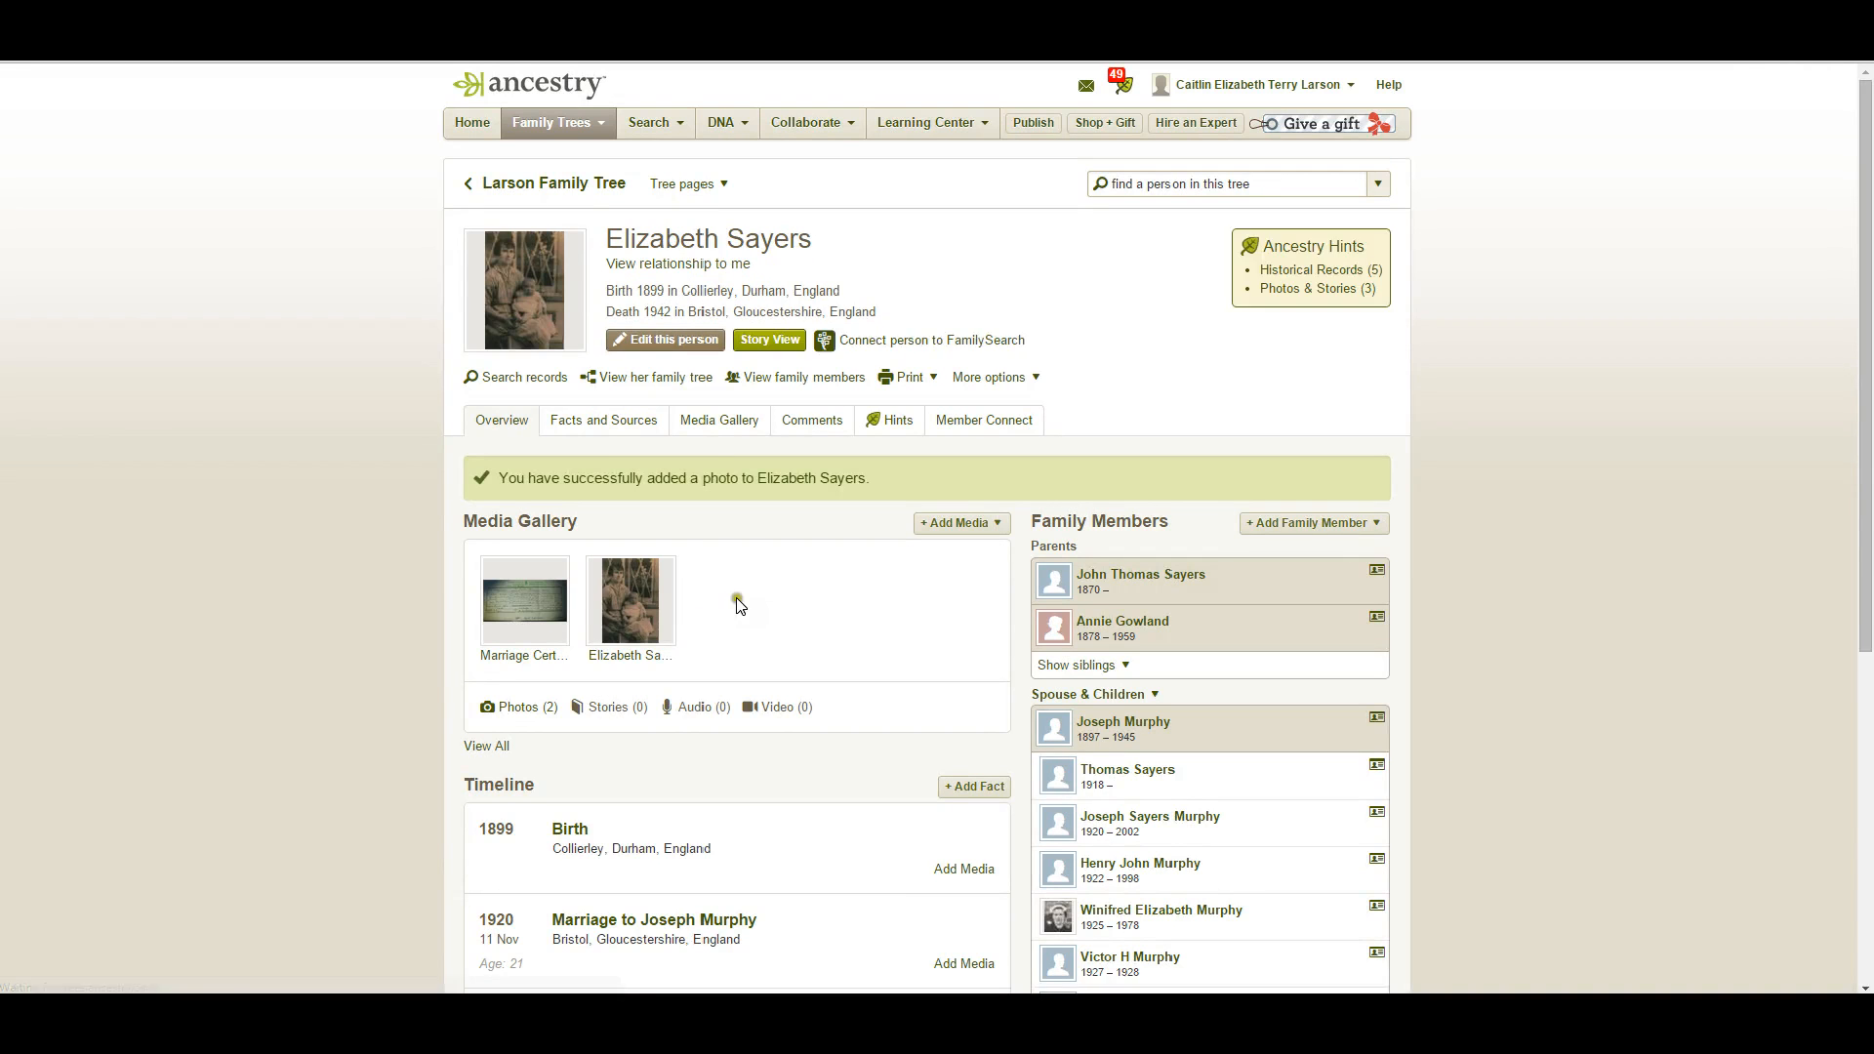
Save the 1930-born son's birth certificate from the other member's gallery and attach it to him in the Larson Family Tree.
scroll(794, 590, down, 1)
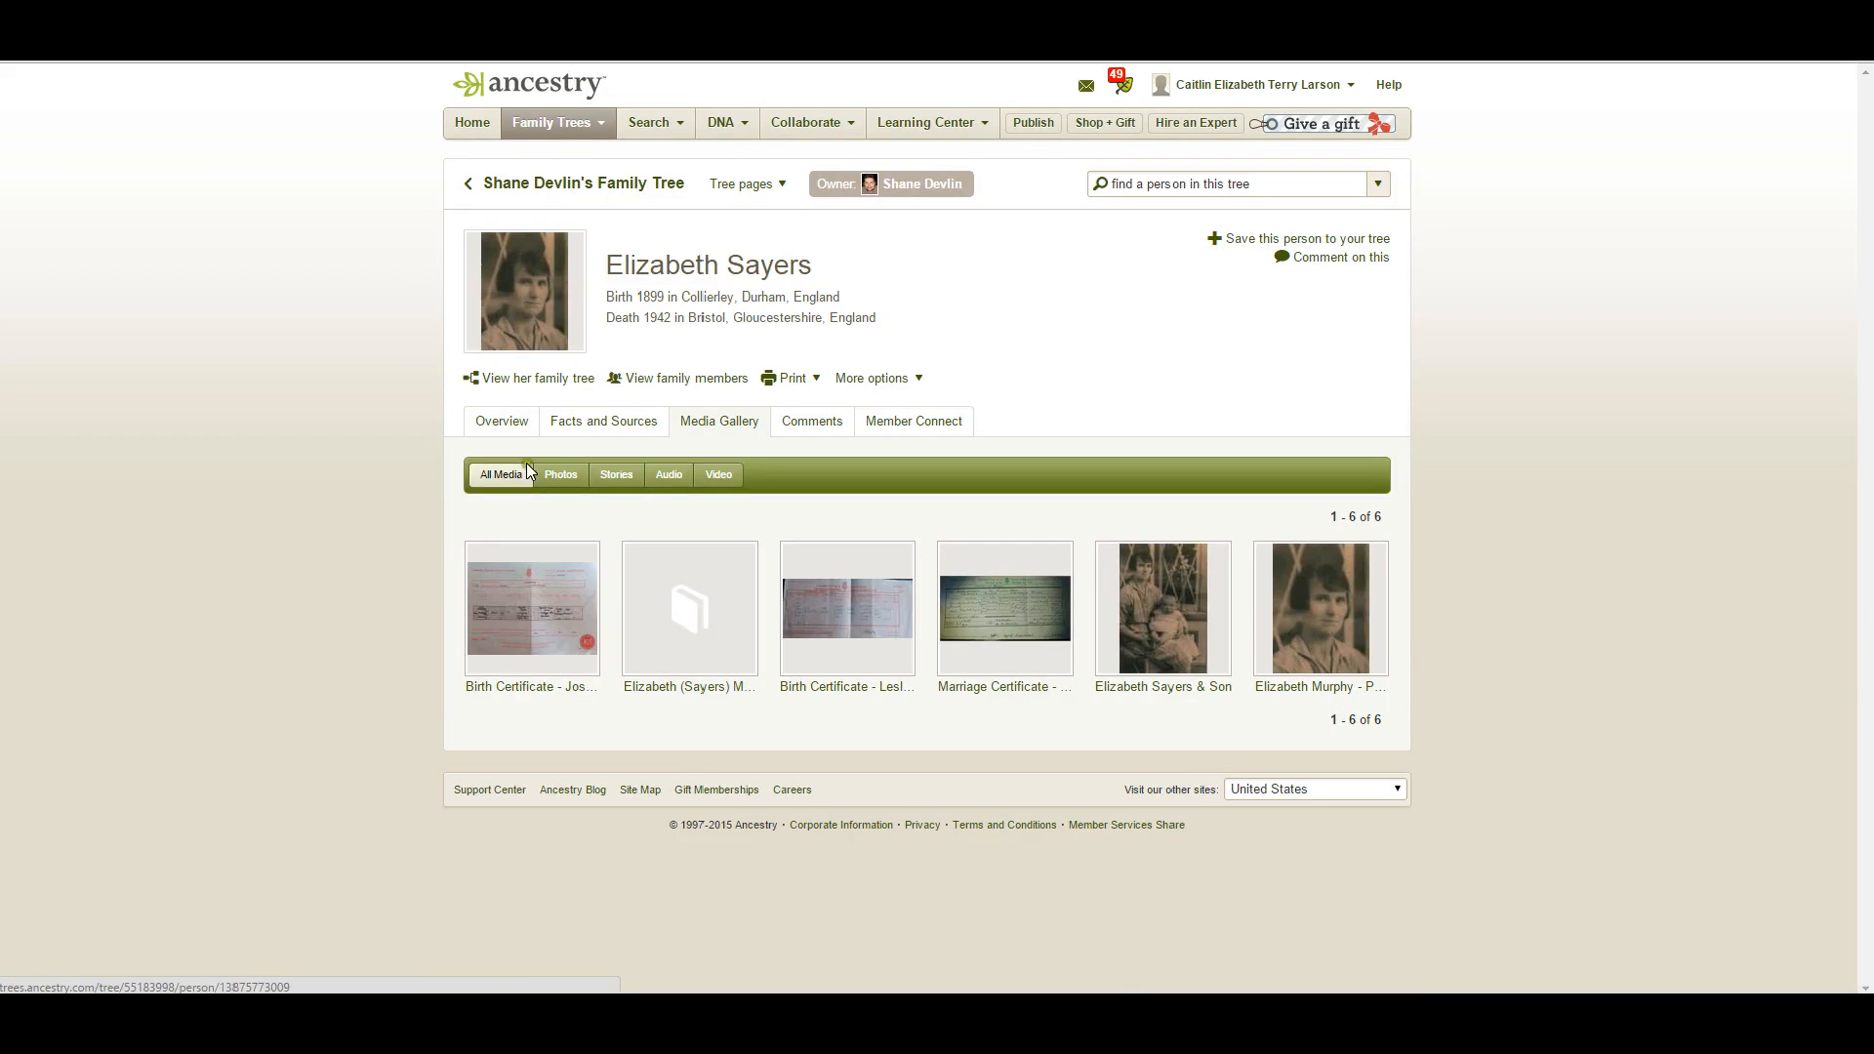
click(841, 615)
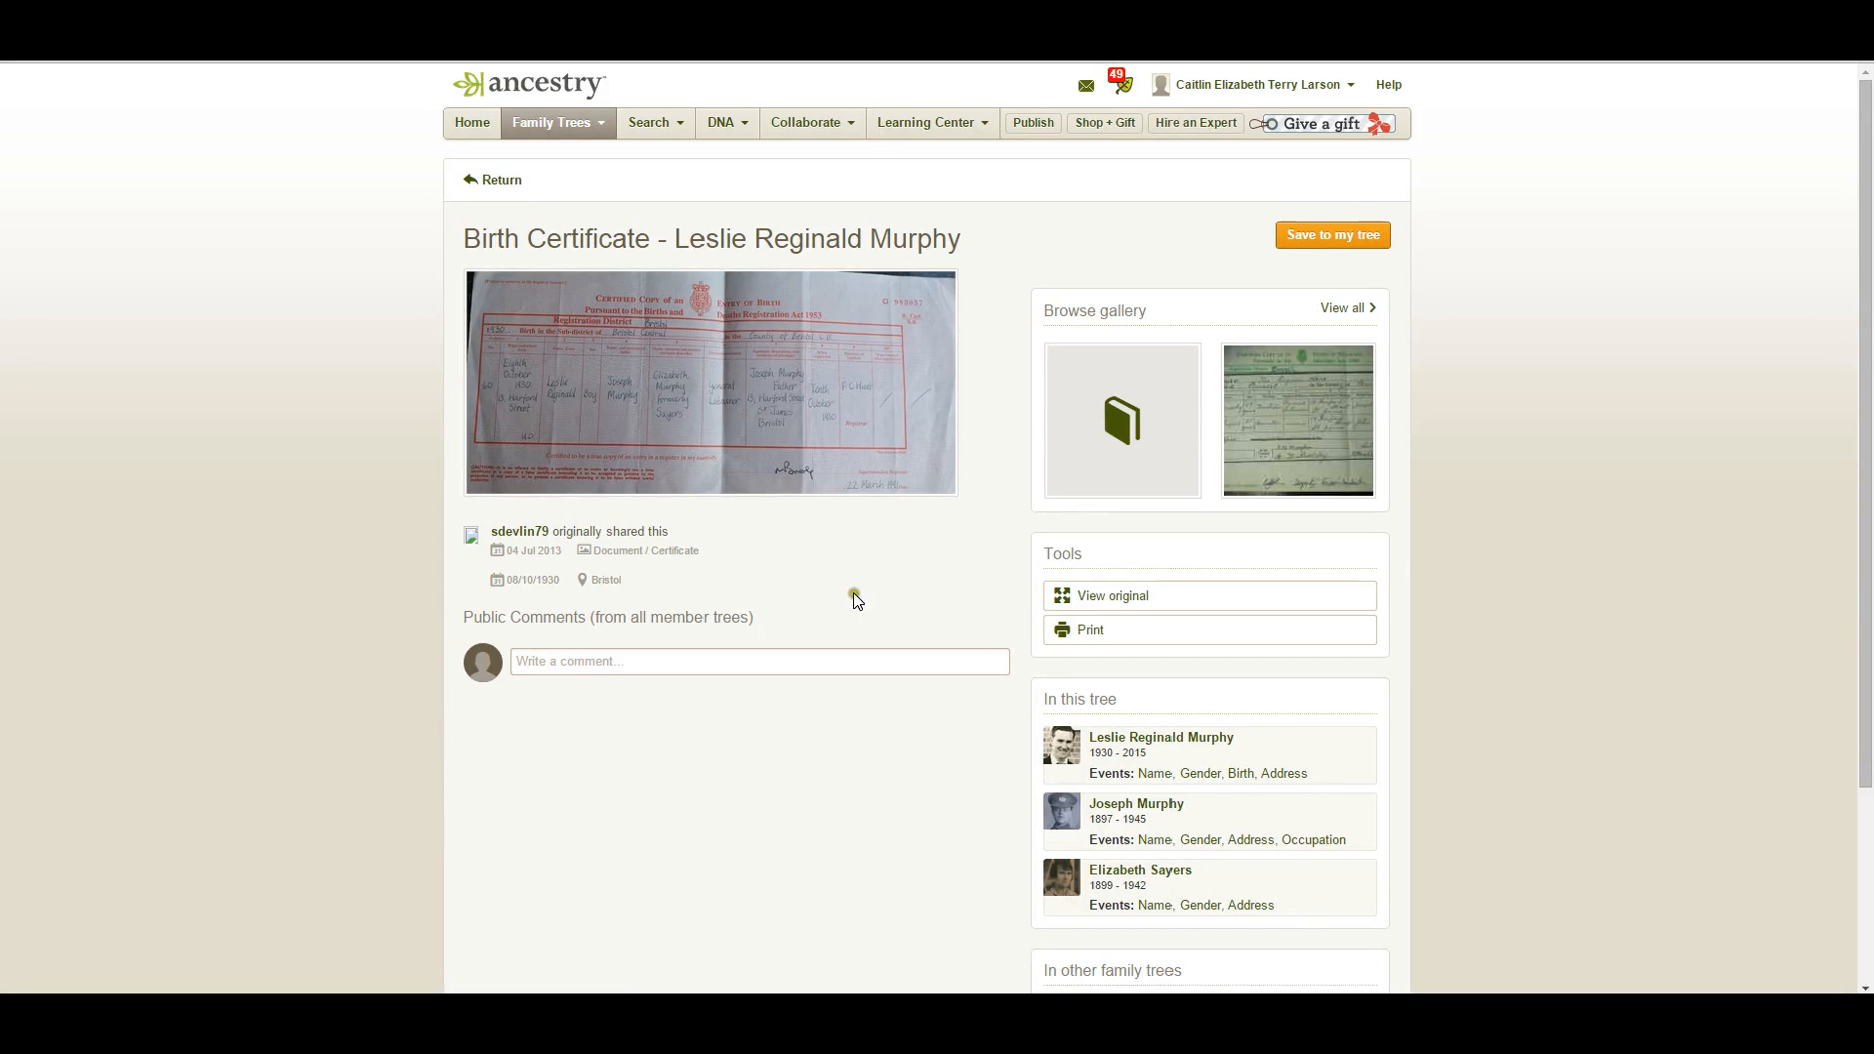
click(1330, 242)
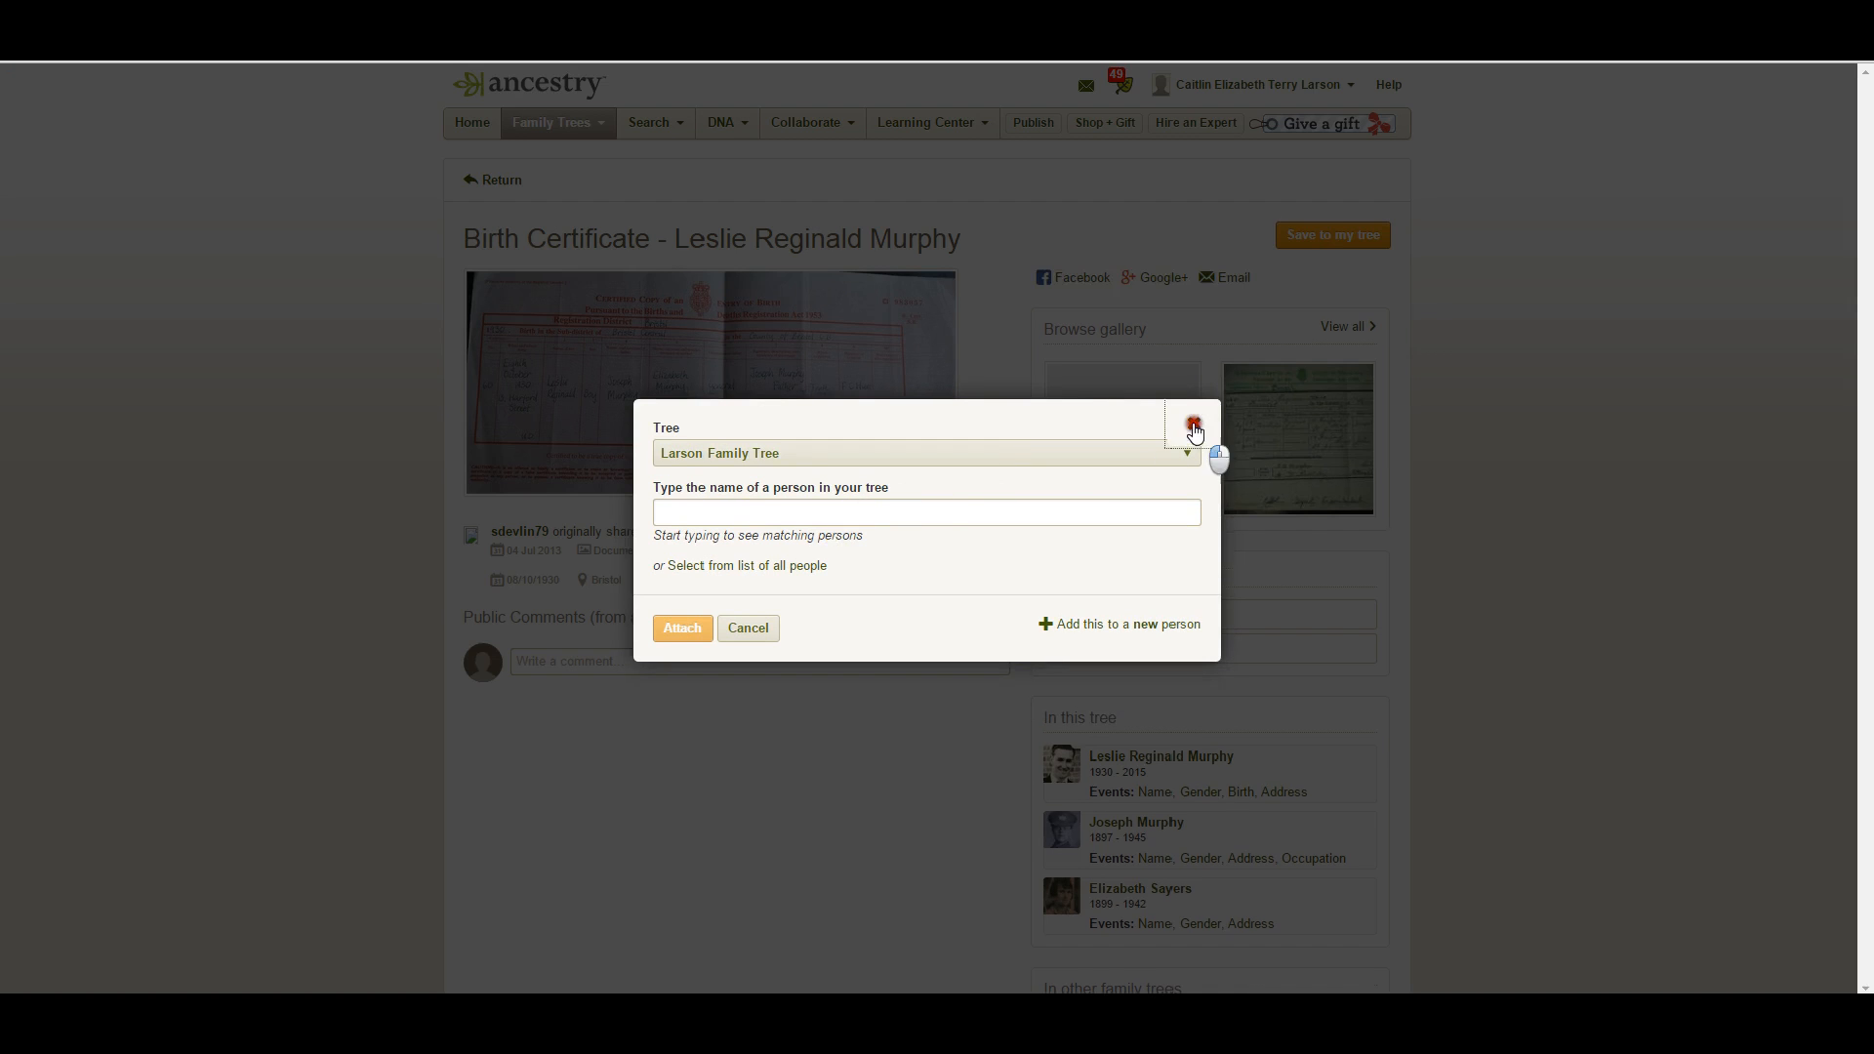
click(1194, 423)
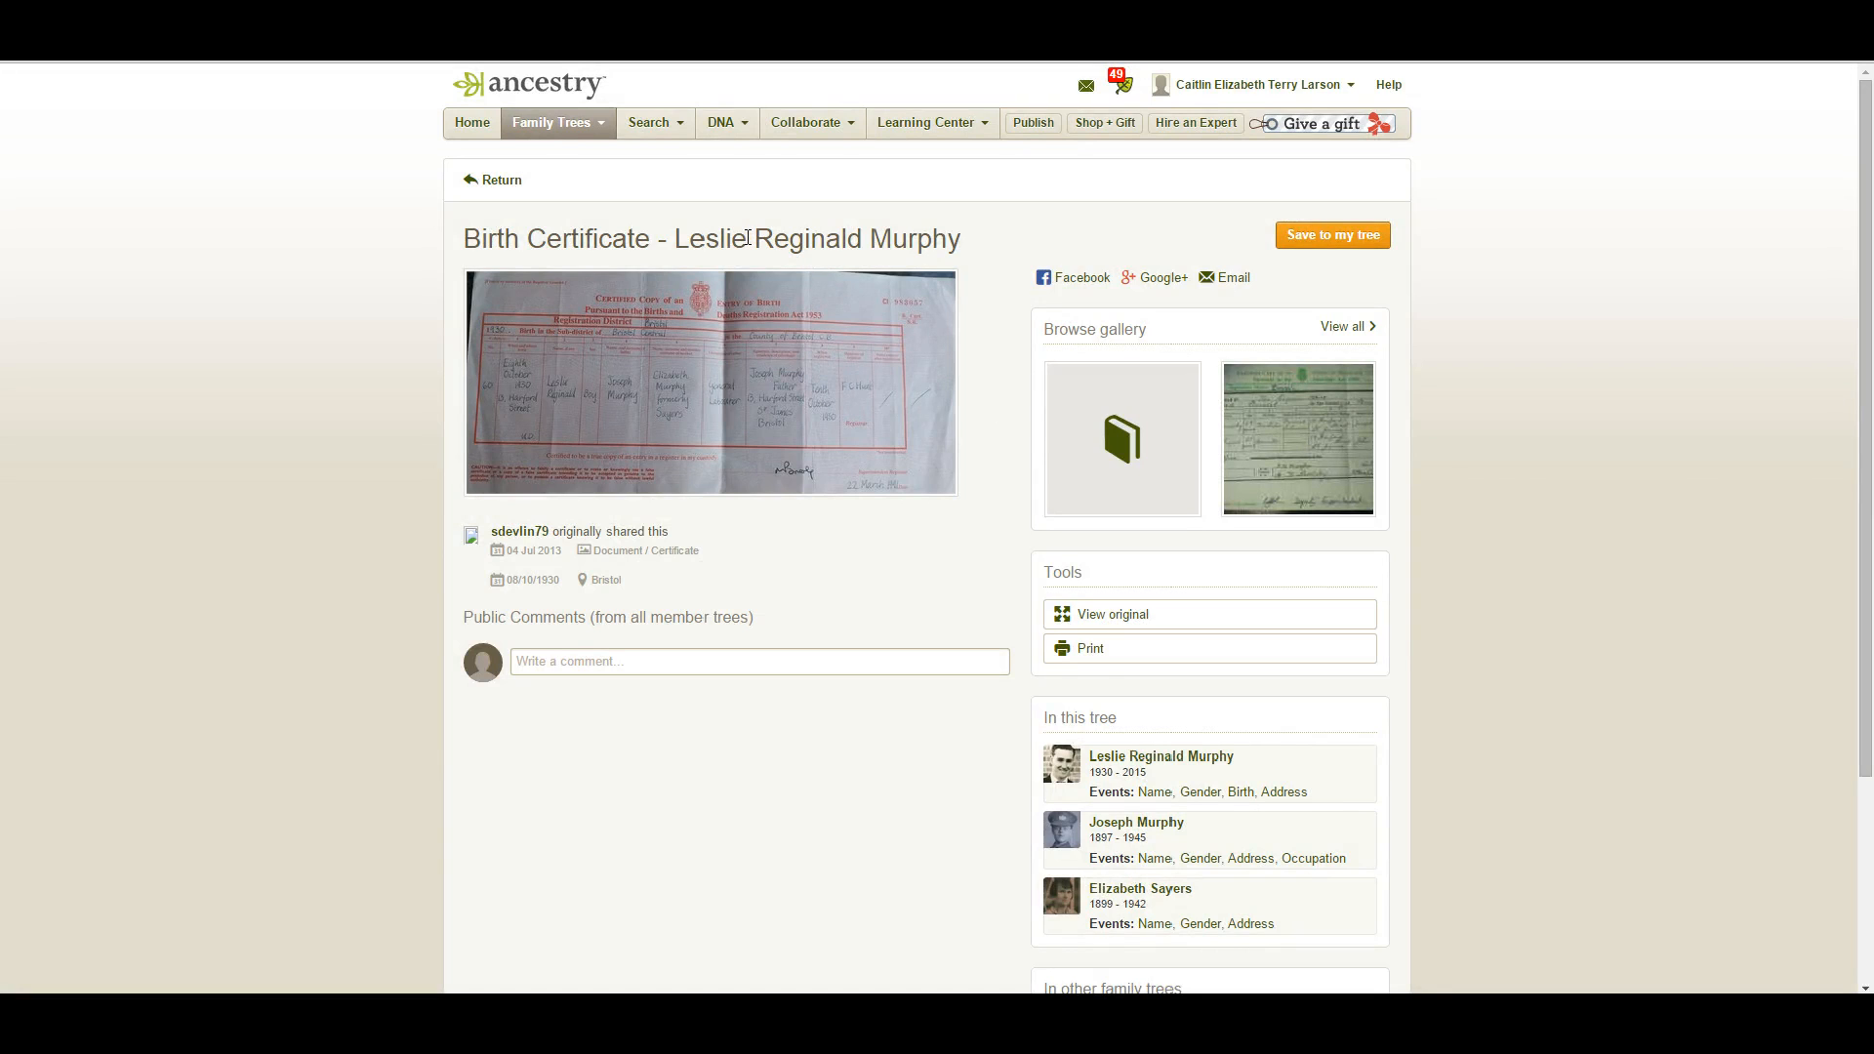
click(1311, 241)
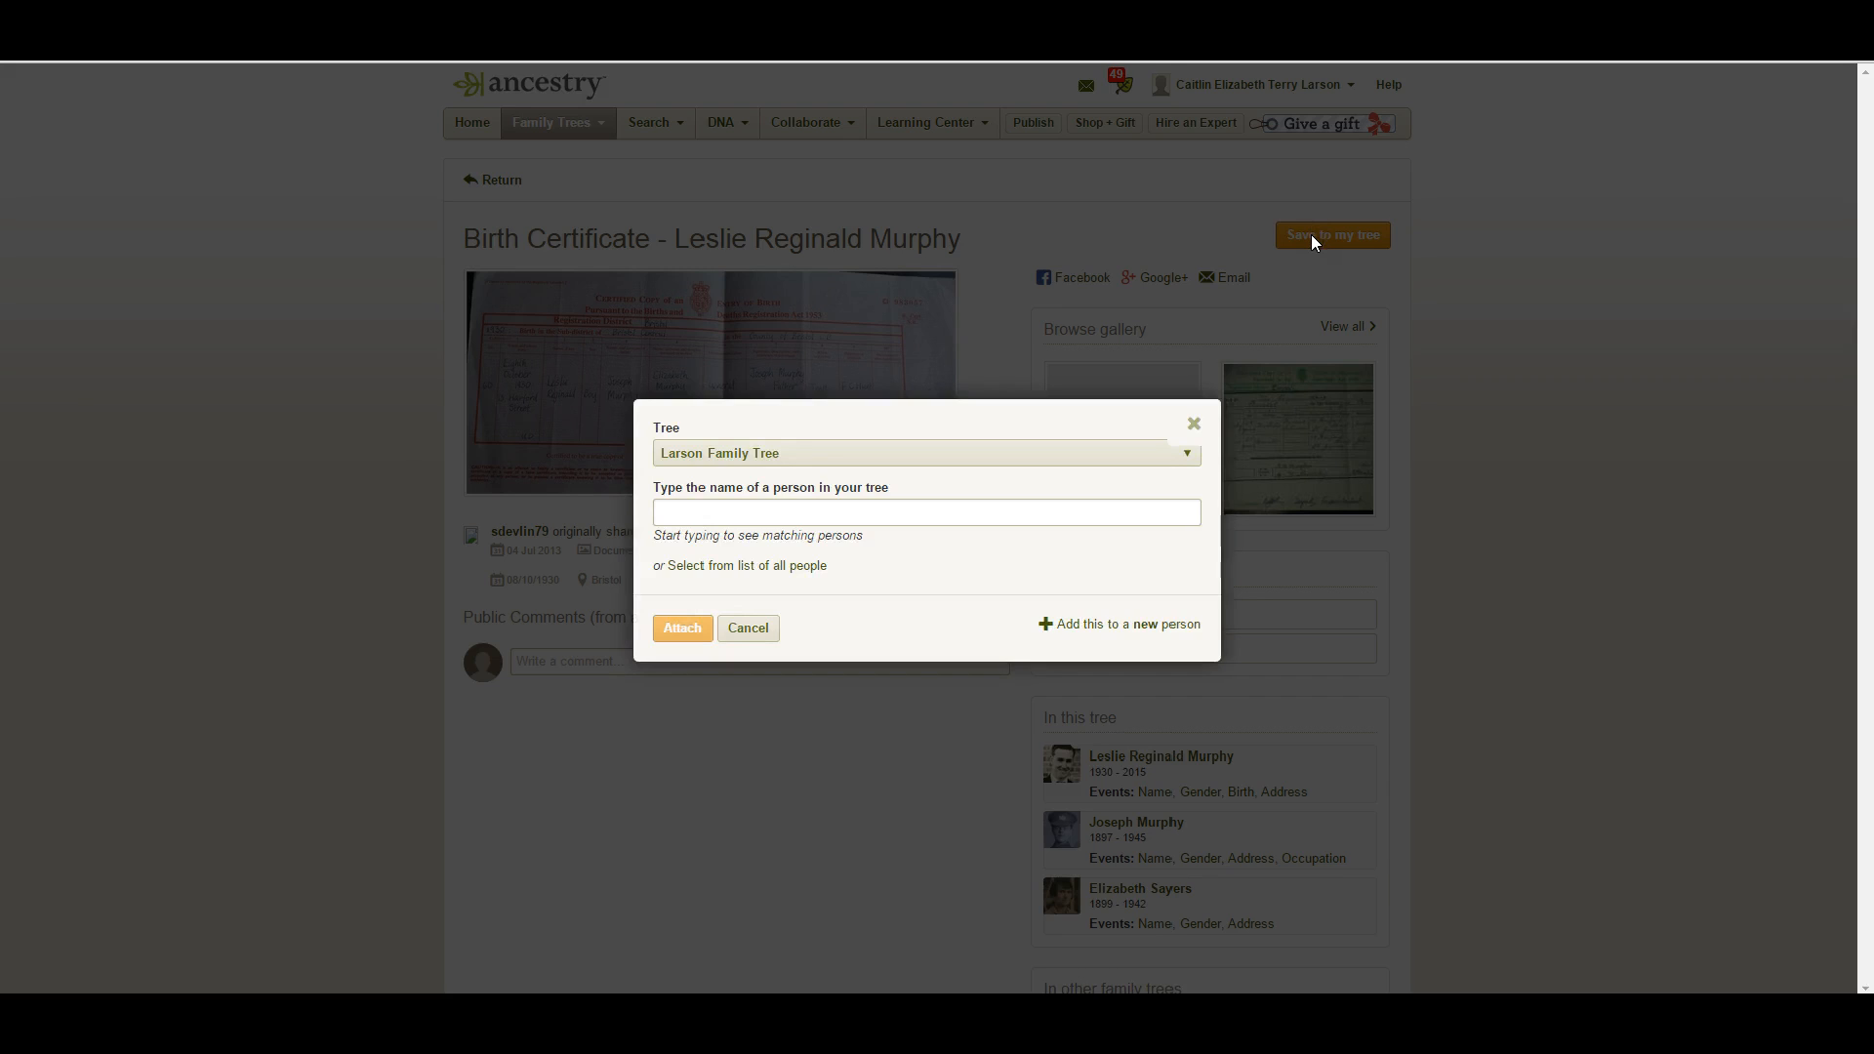
click(839, 513)
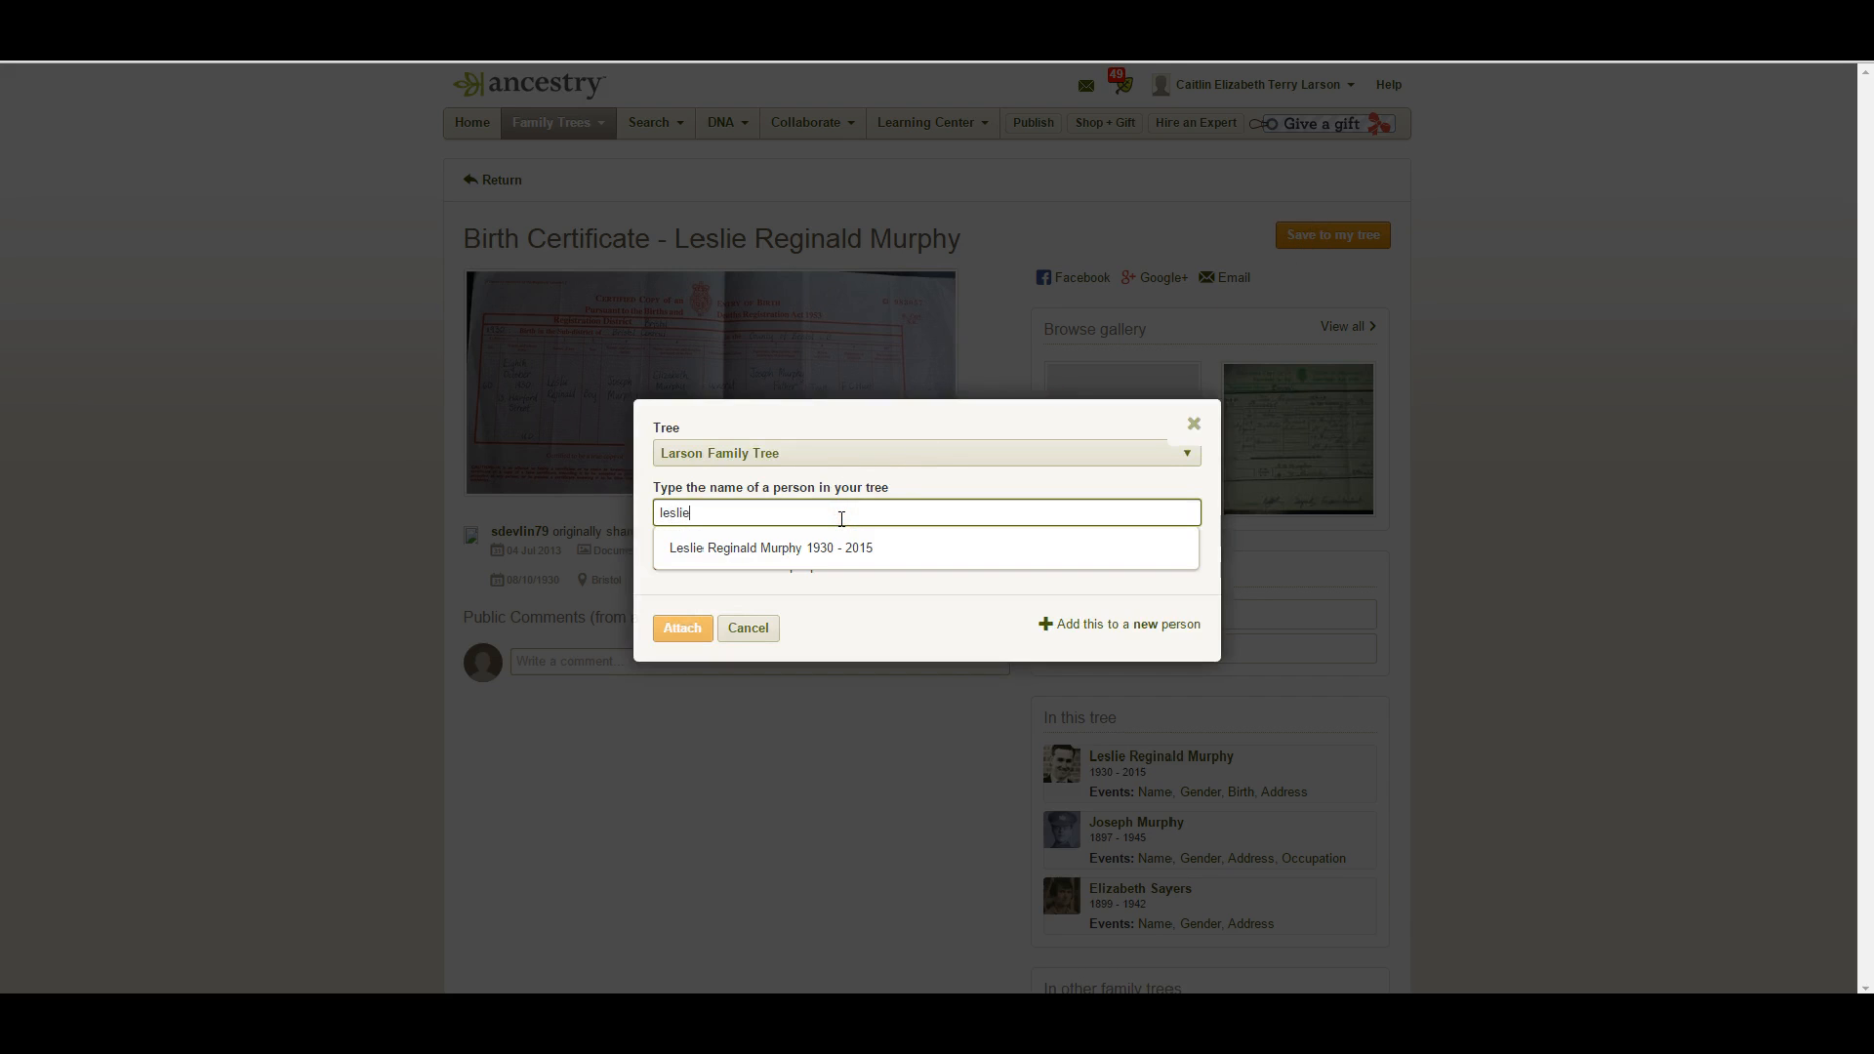
click(818, 545)
click(684, 632)
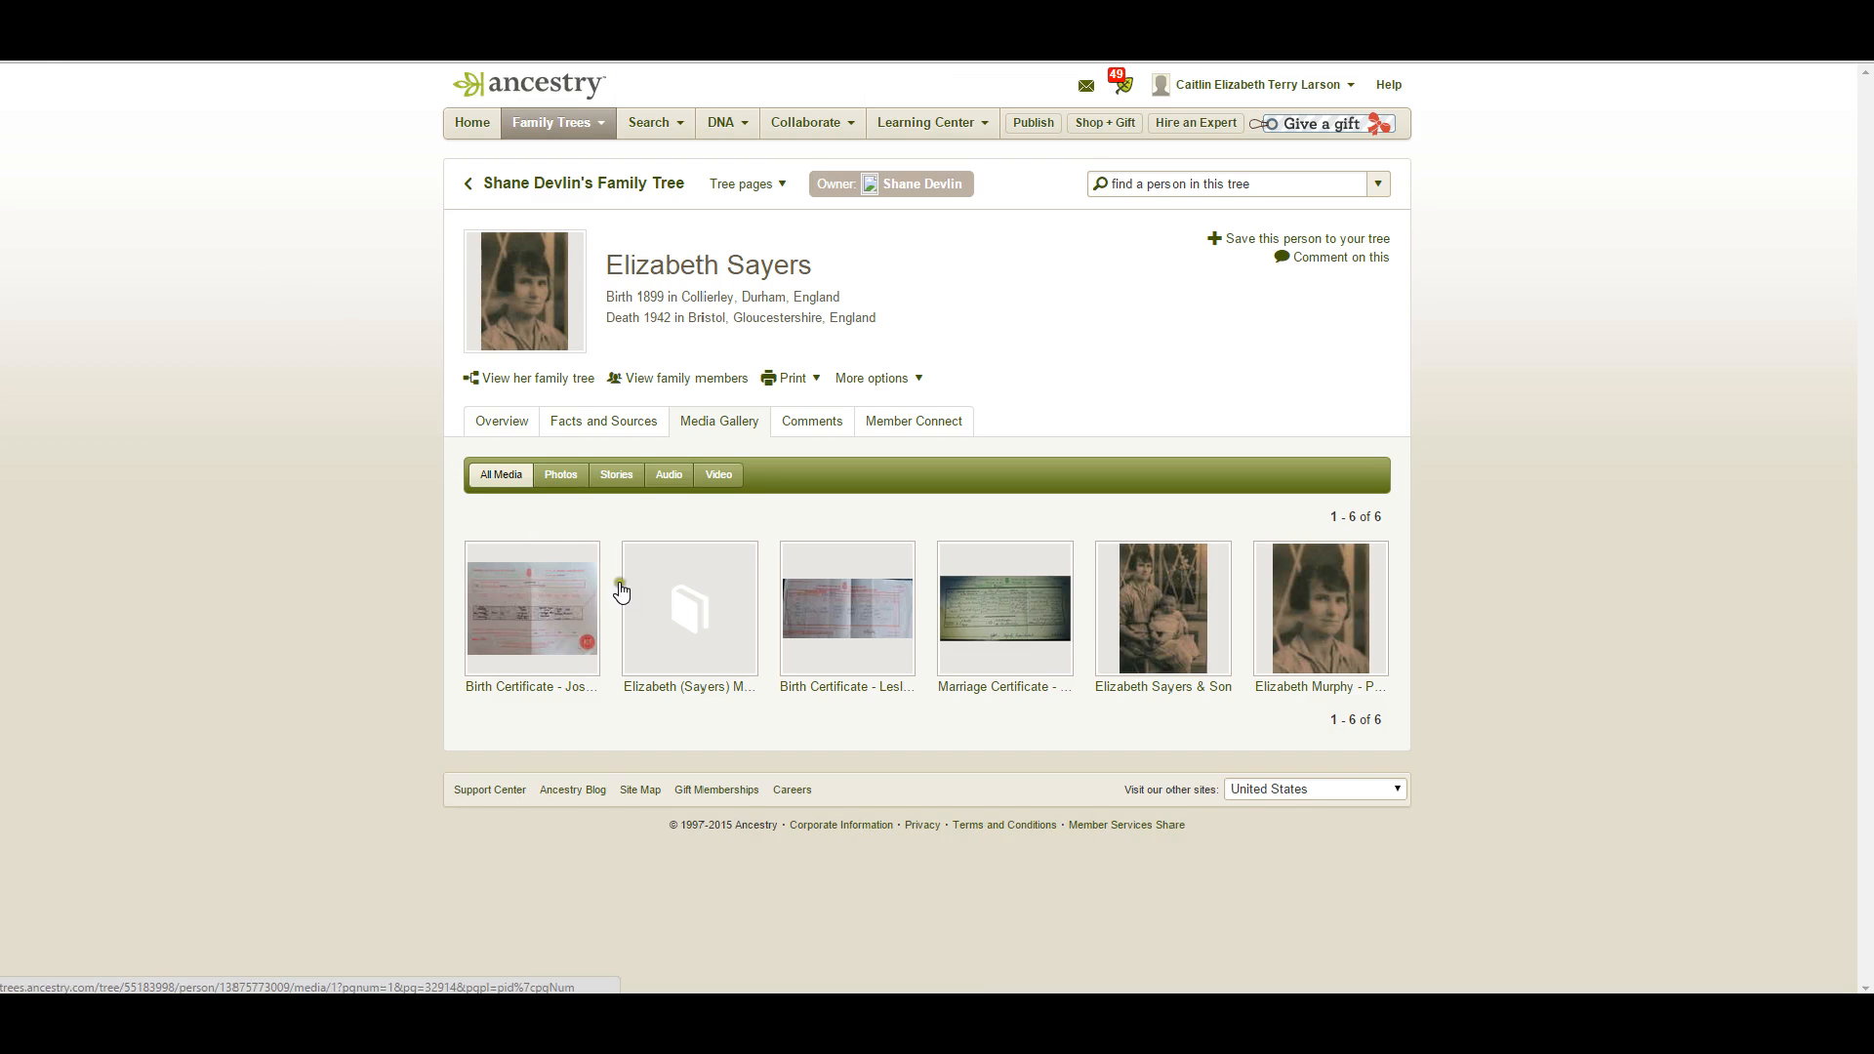
View the wife's Arnos Vale burial location story and examine the 1920-born son's birth certificate at full size.
click(690, 644)
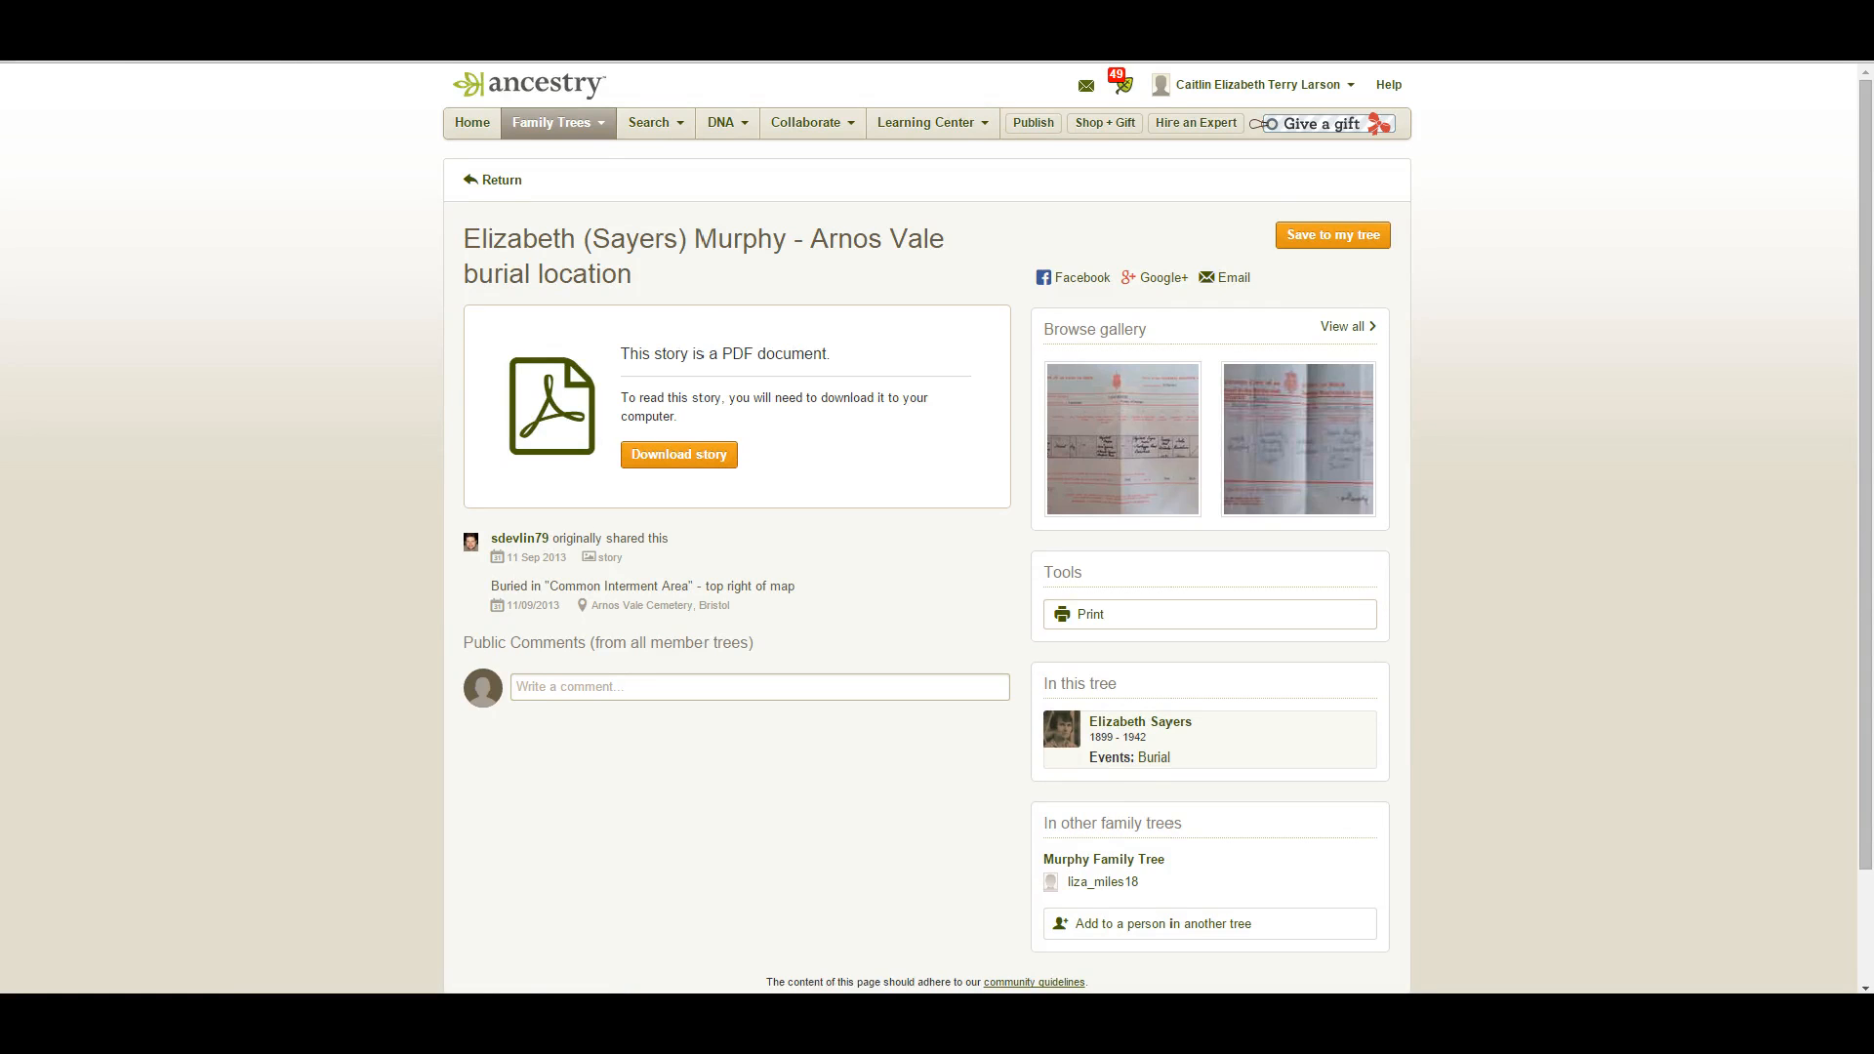
click(516, 617)
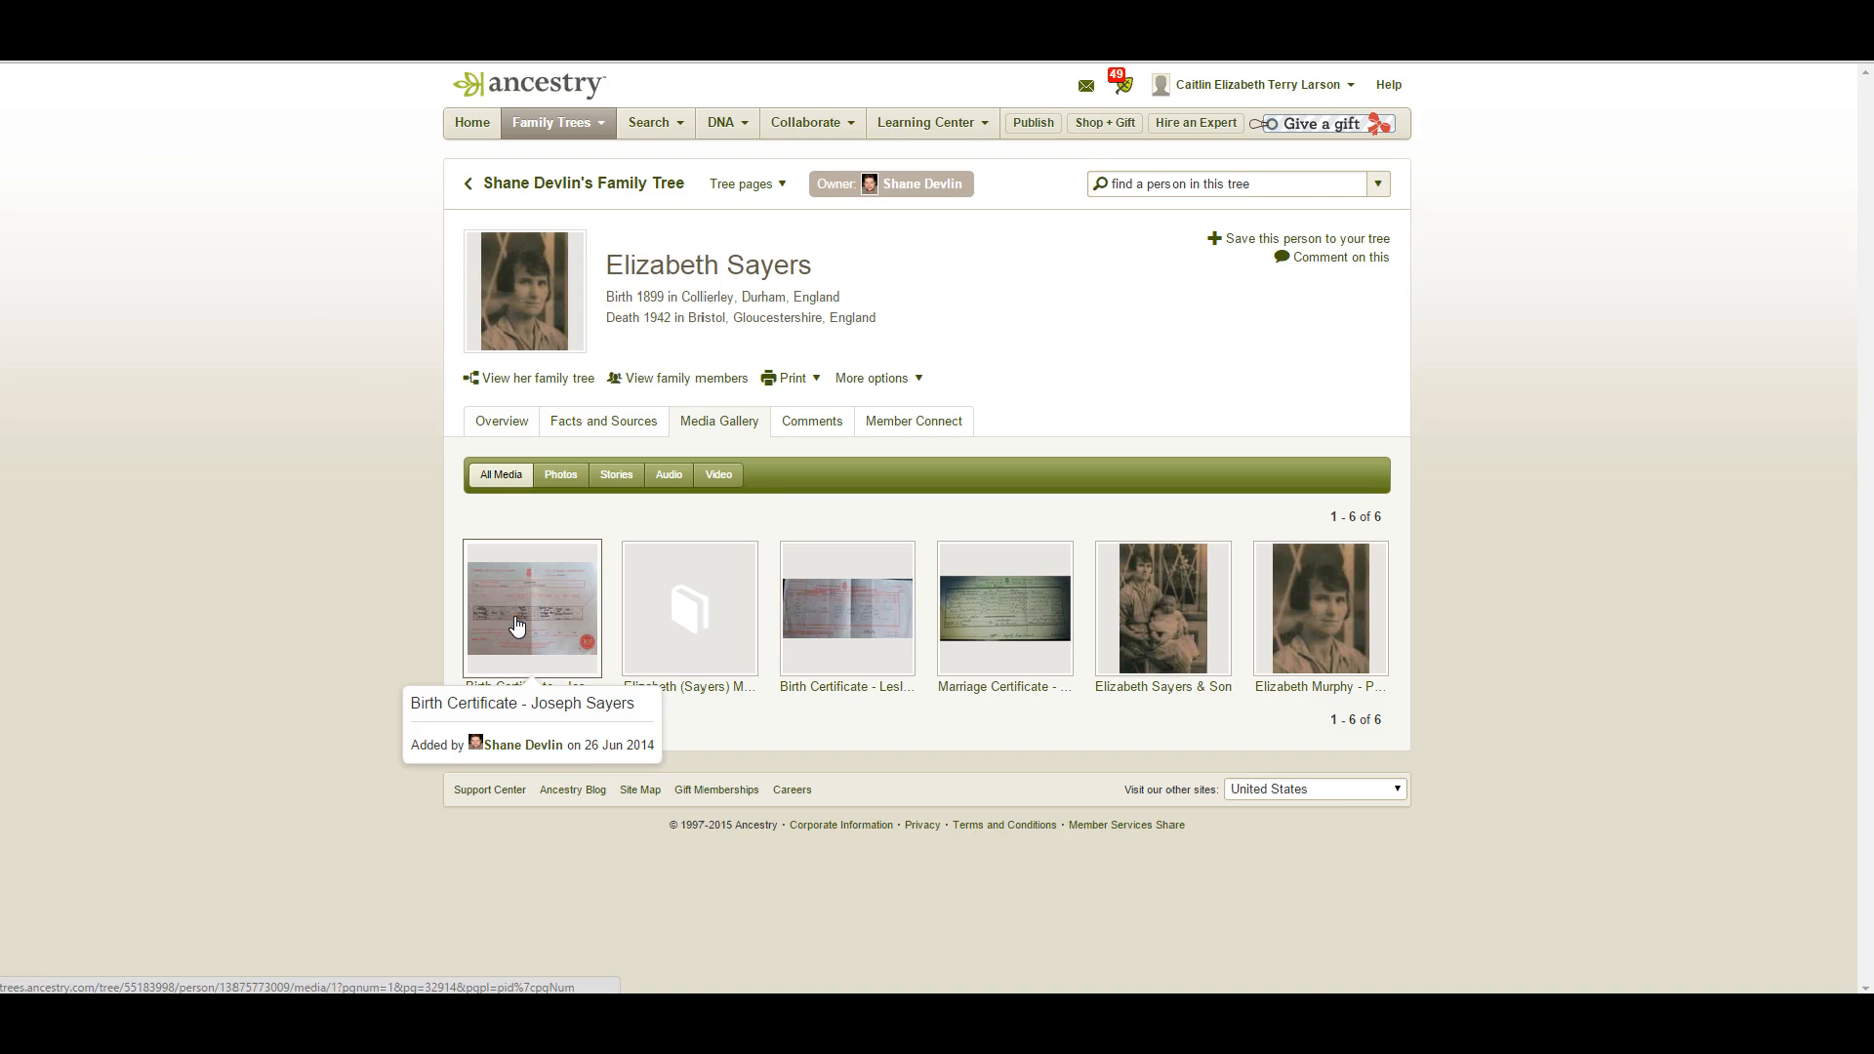
click(517, 625)
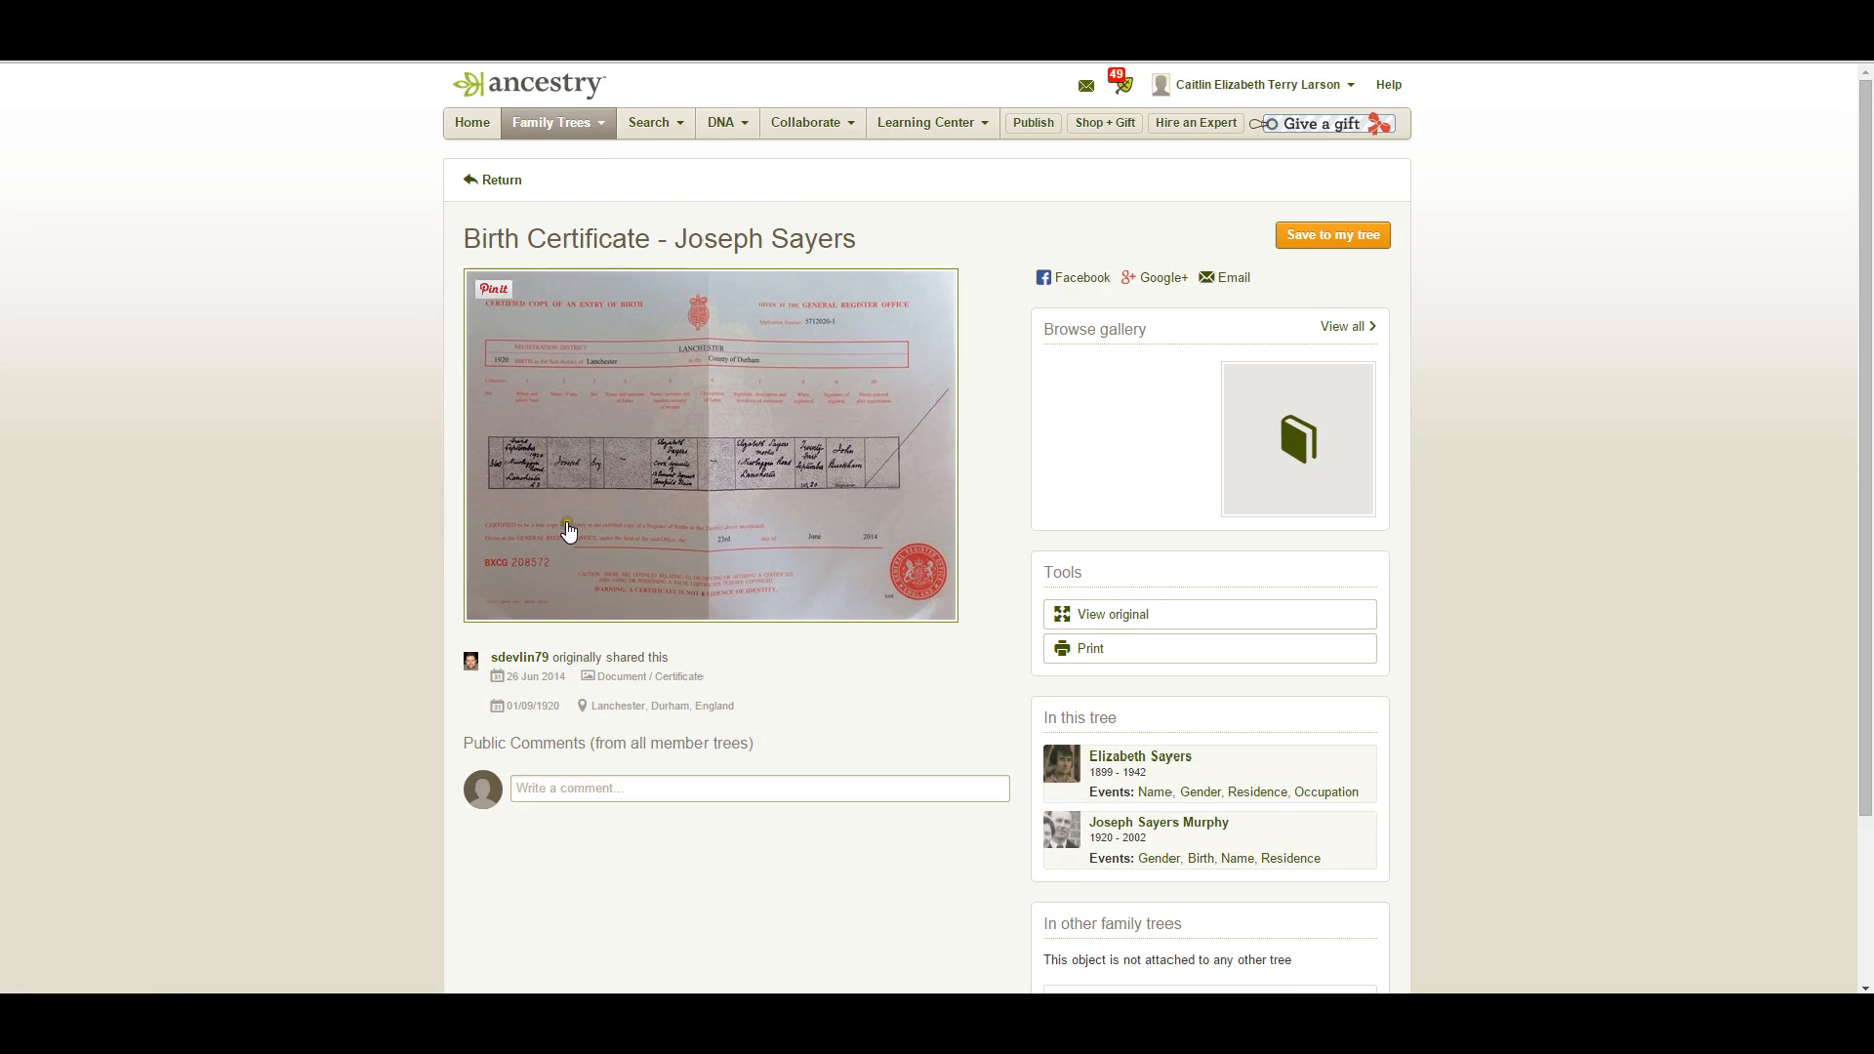
click(691, 499)
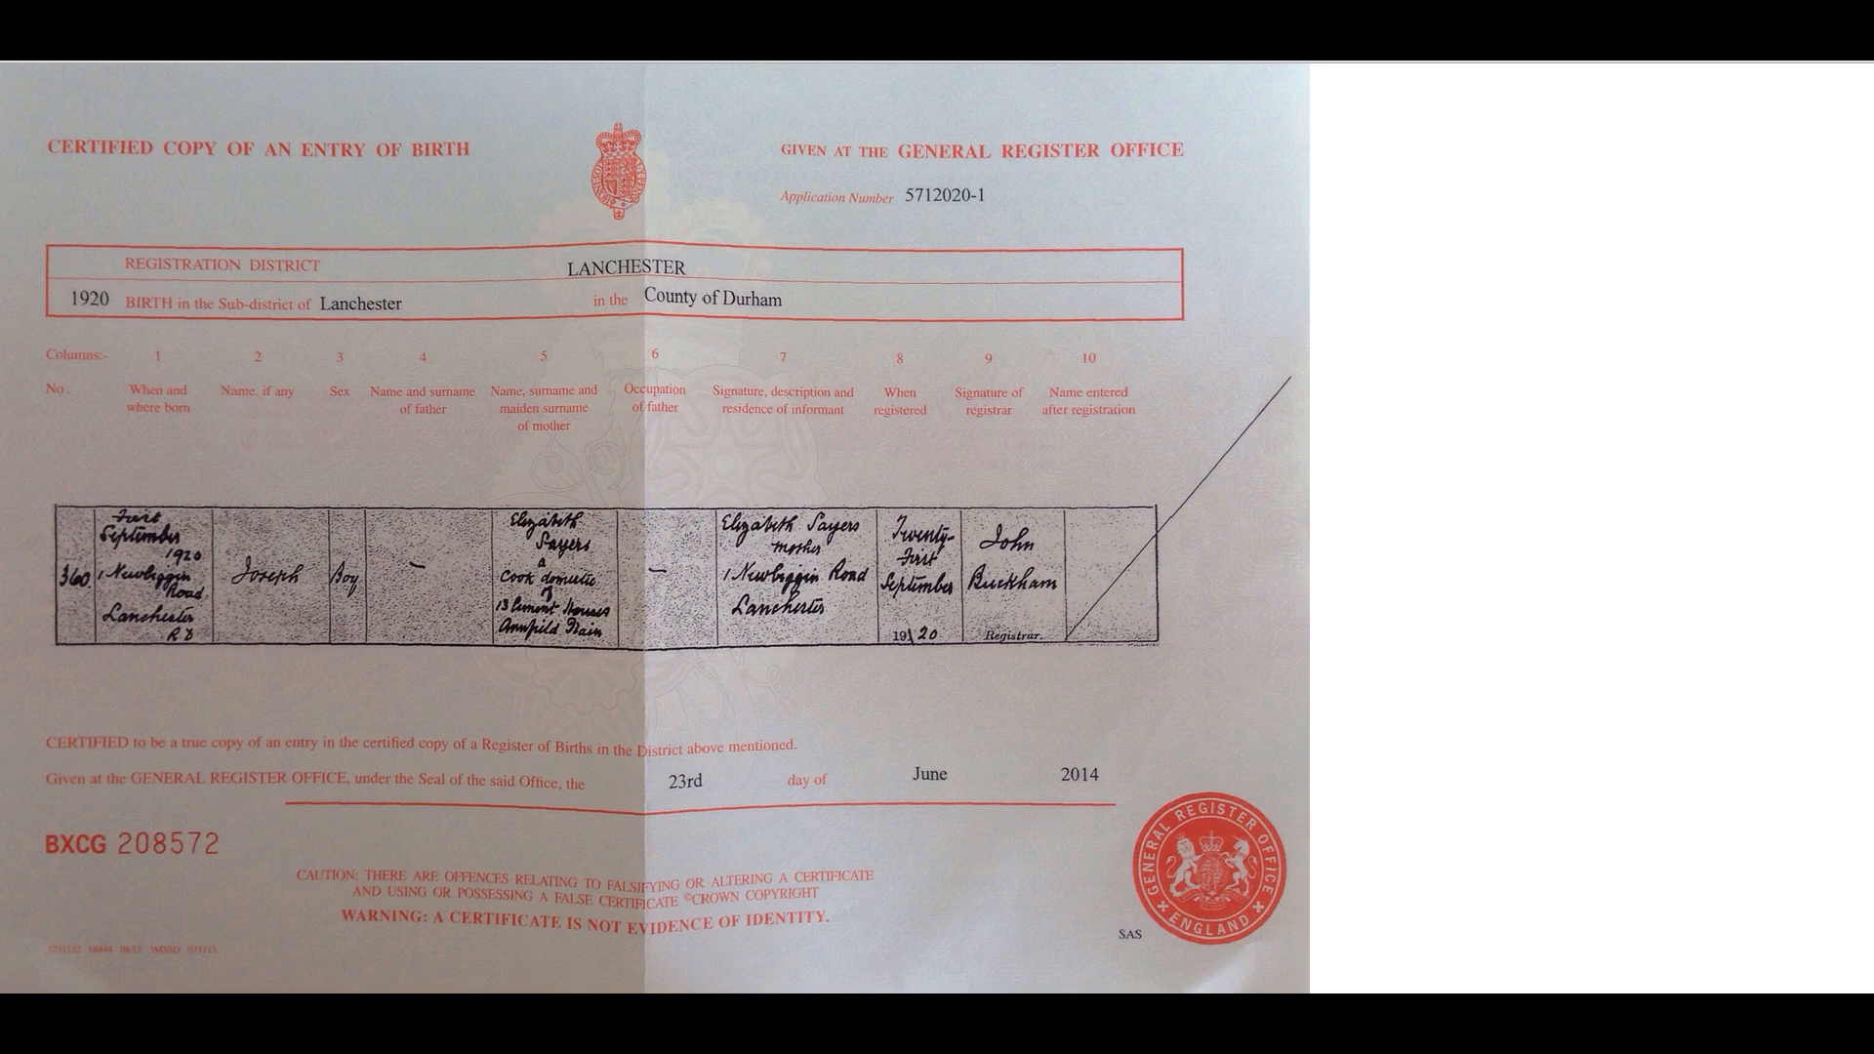
click(527, 29)
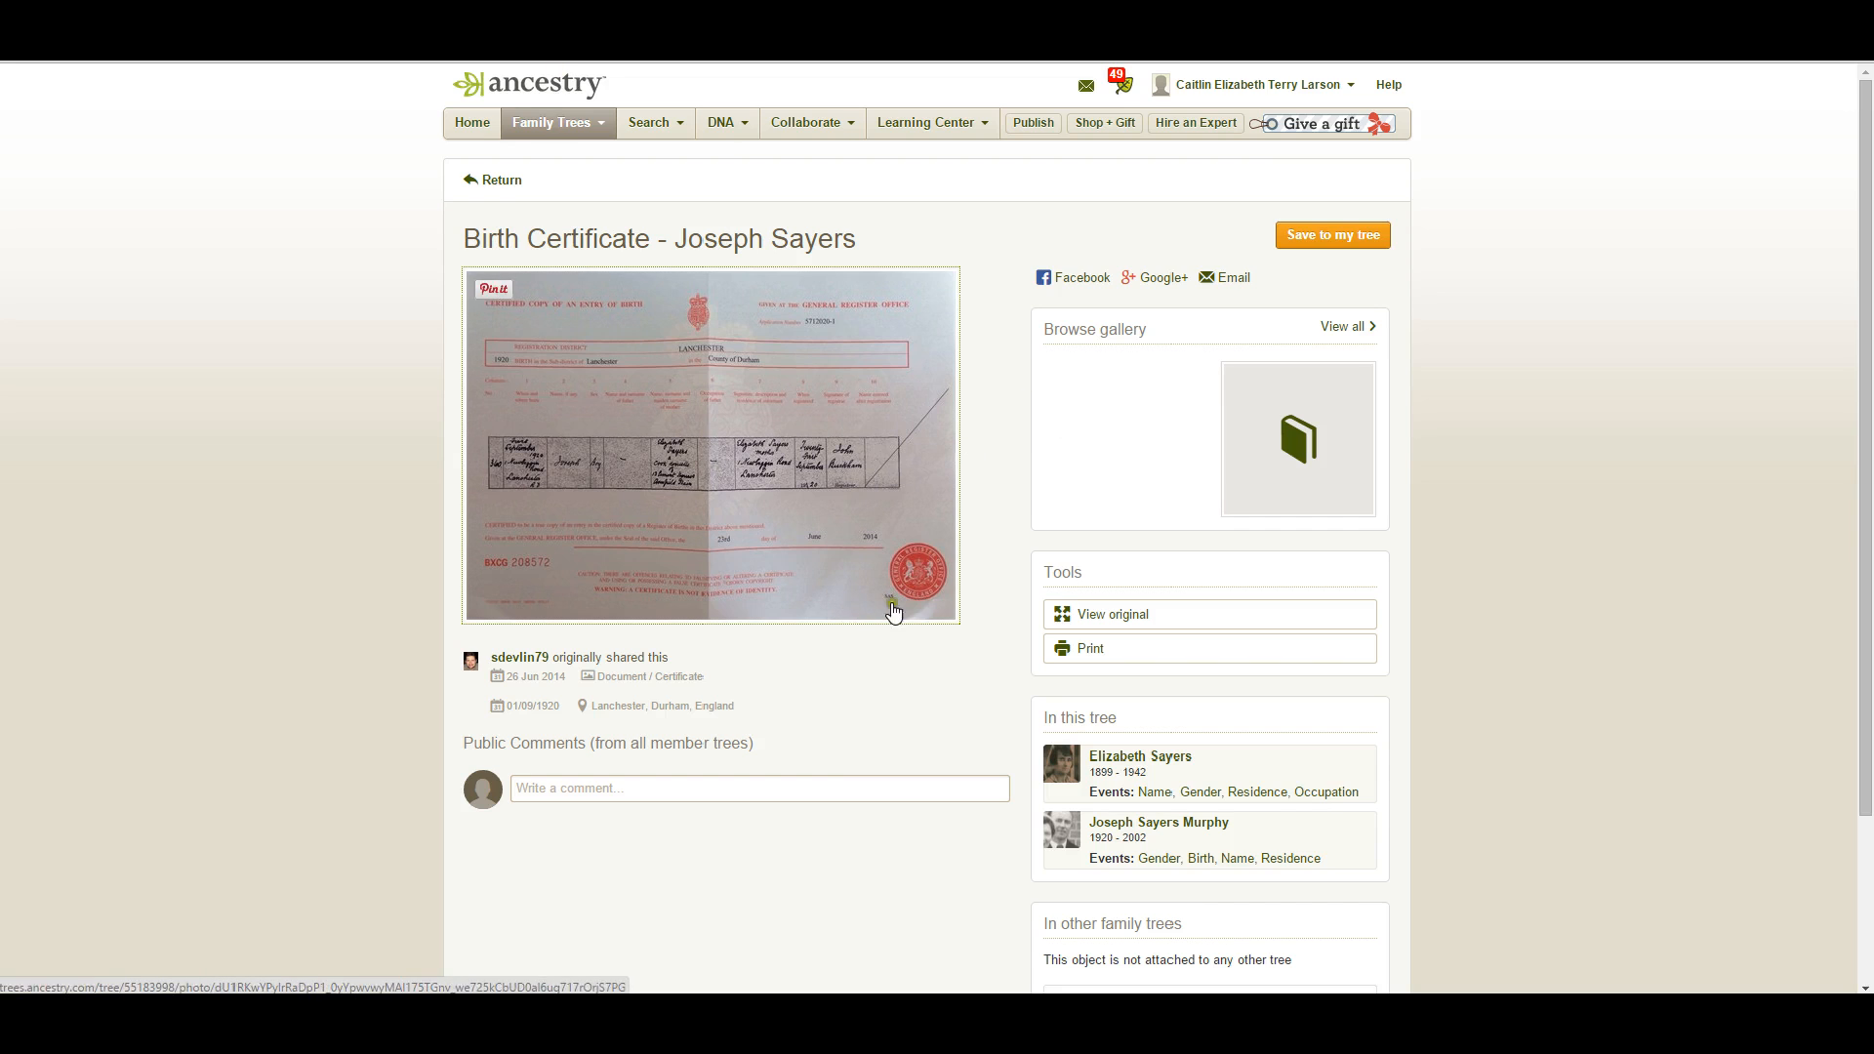
Save the 1920 birth certificate to the Larson Family Tree, attaching it to the son born in 1920.
click(1283, 246)
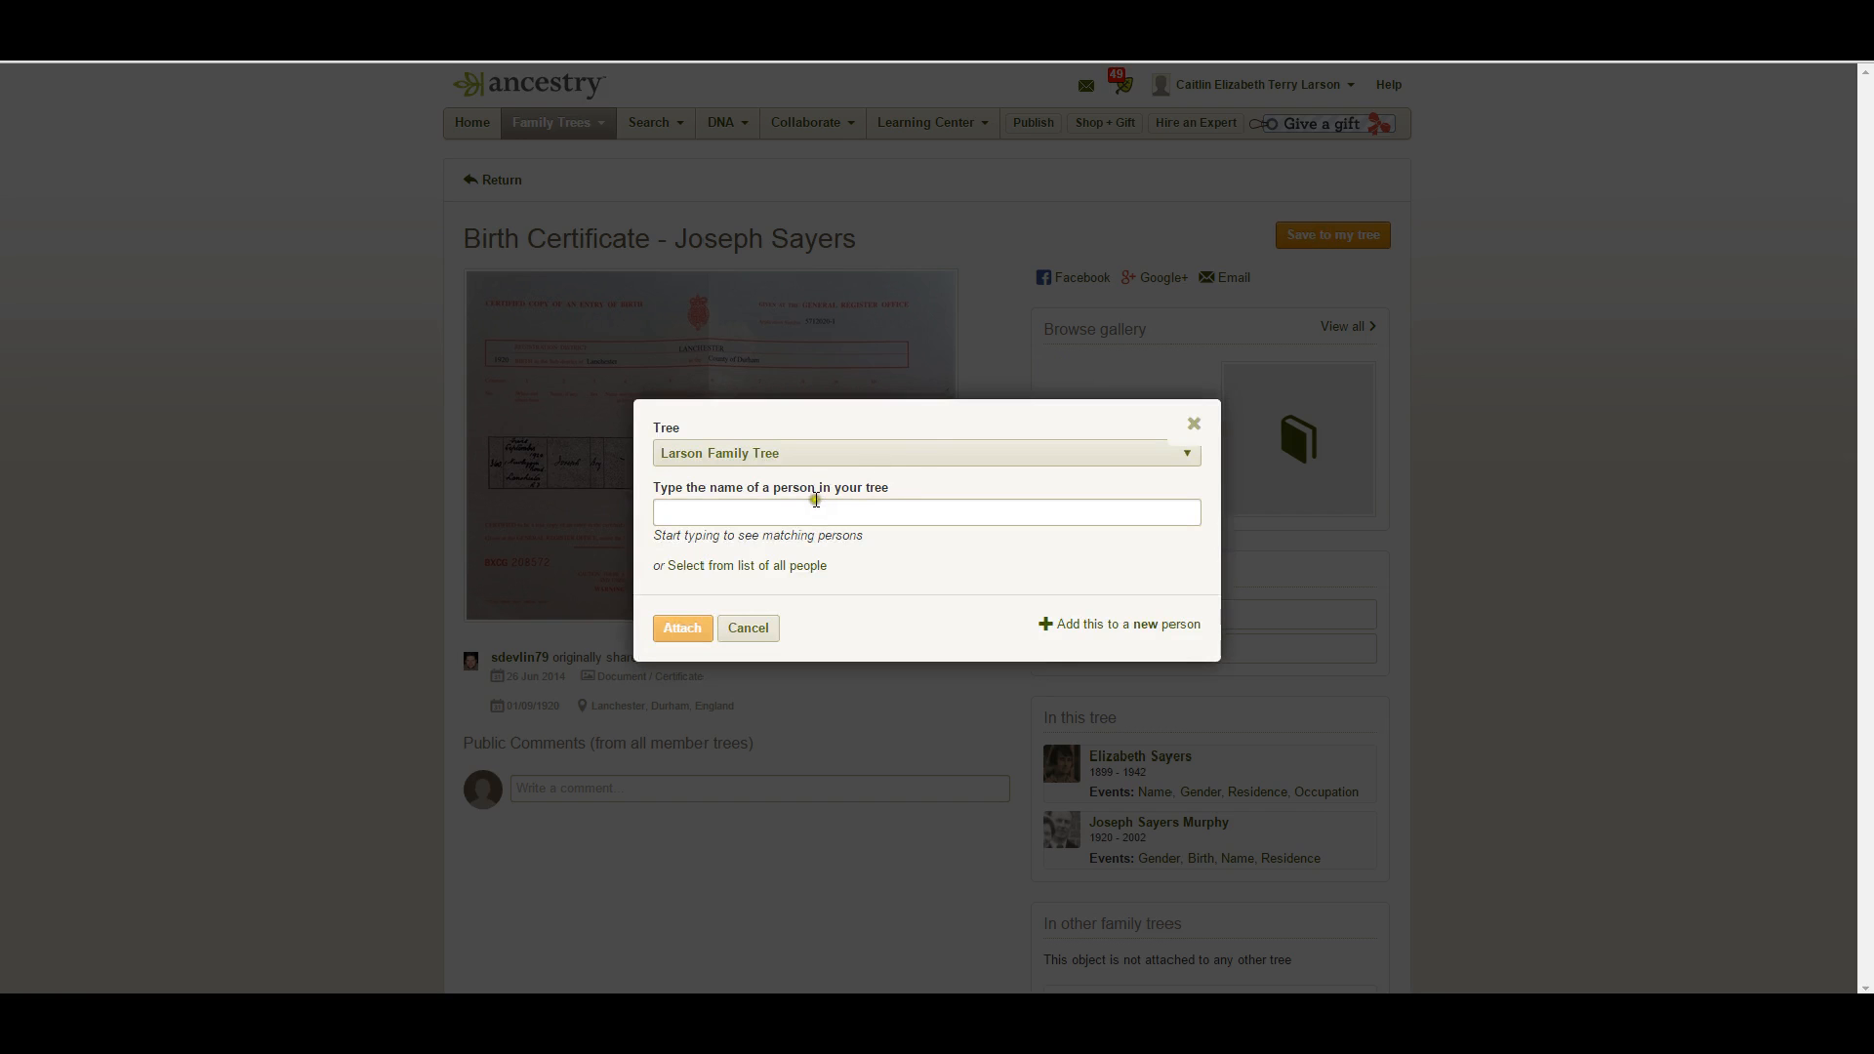
click(813, 504)
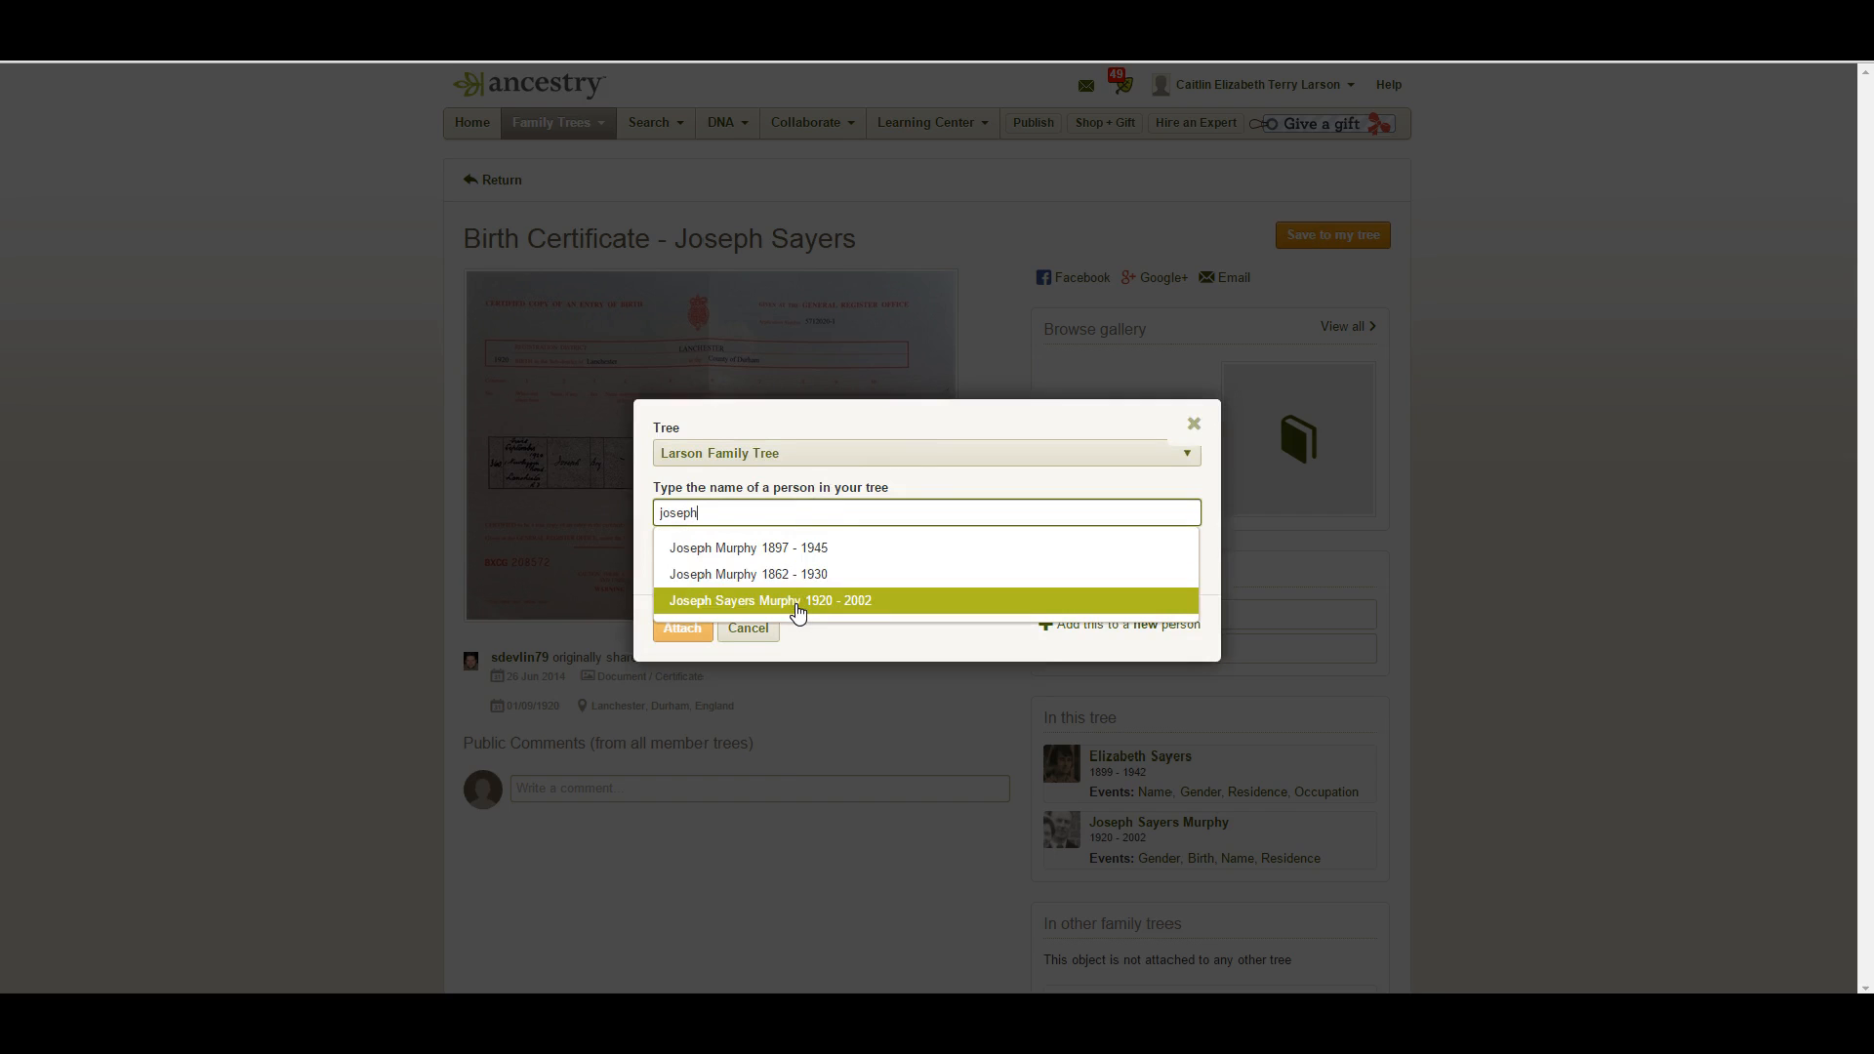
click(797, 602)
click(670, 632)
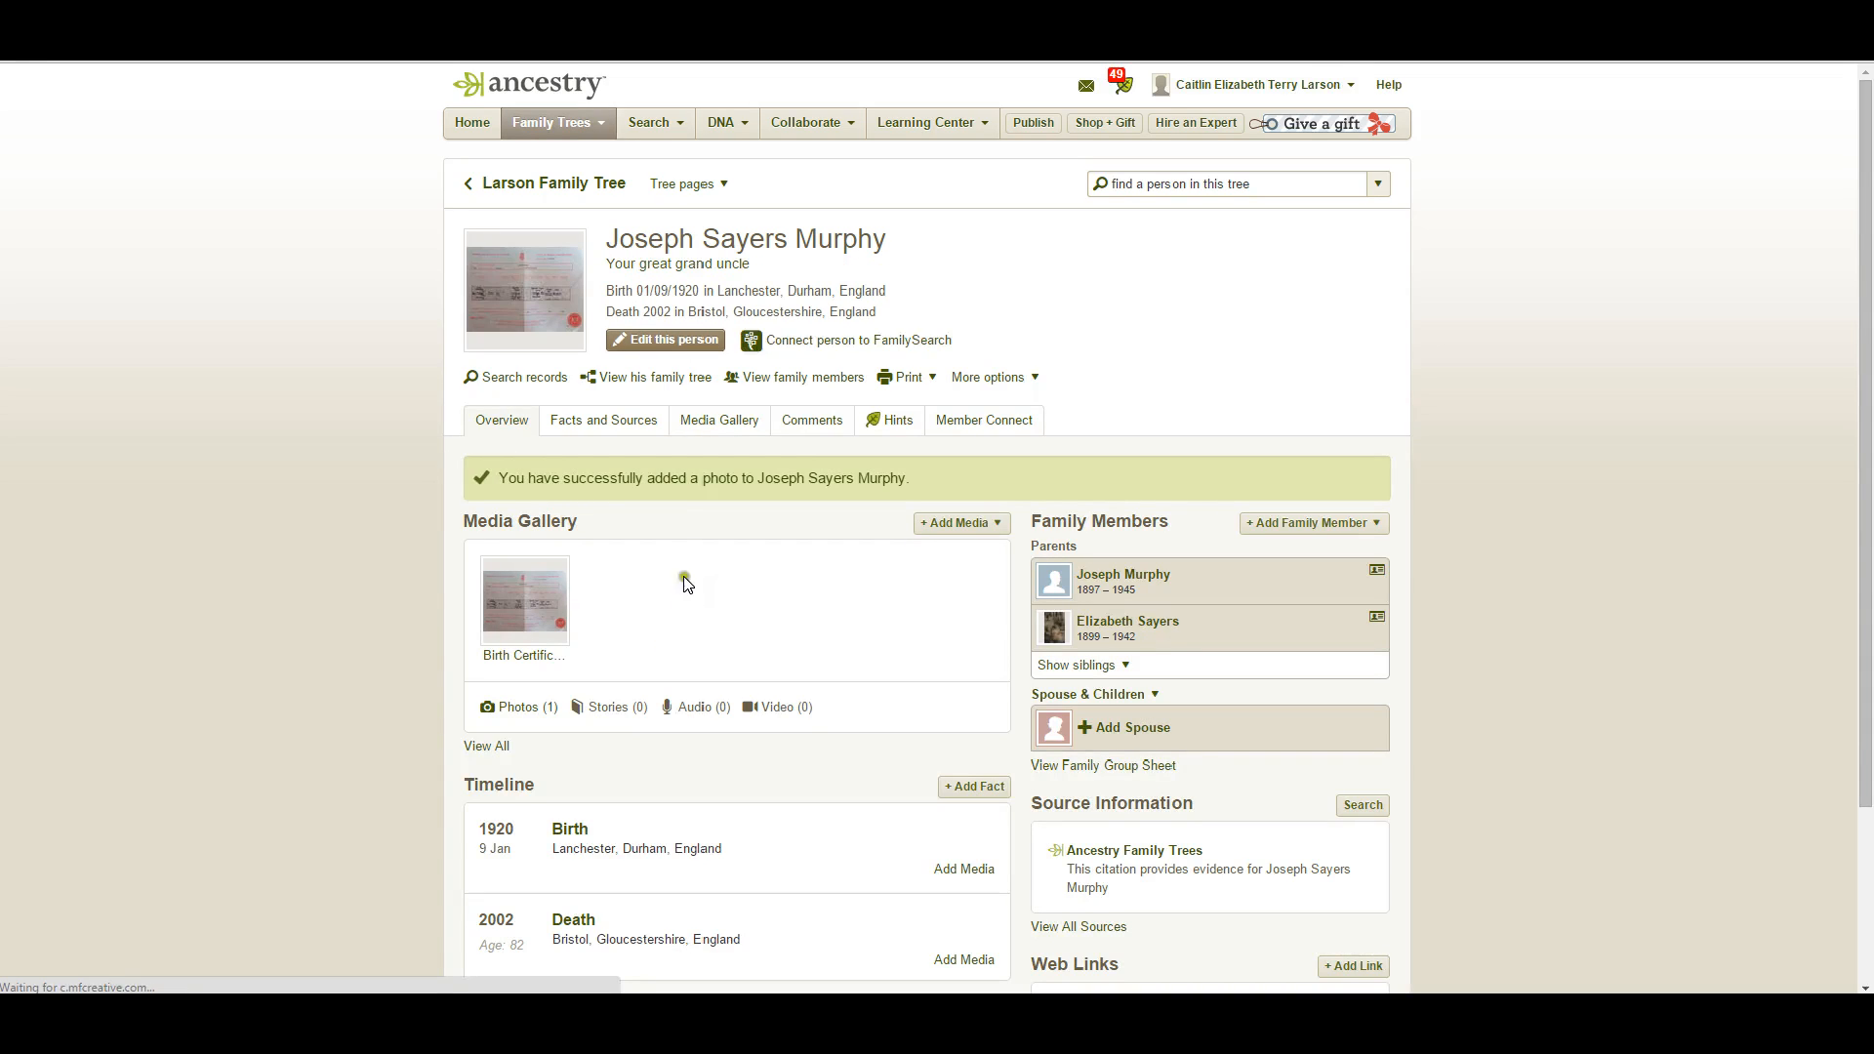
Open the saved 1920 birth certificate in one's own tree and also attach it to the son's mother.
click(520, 283)
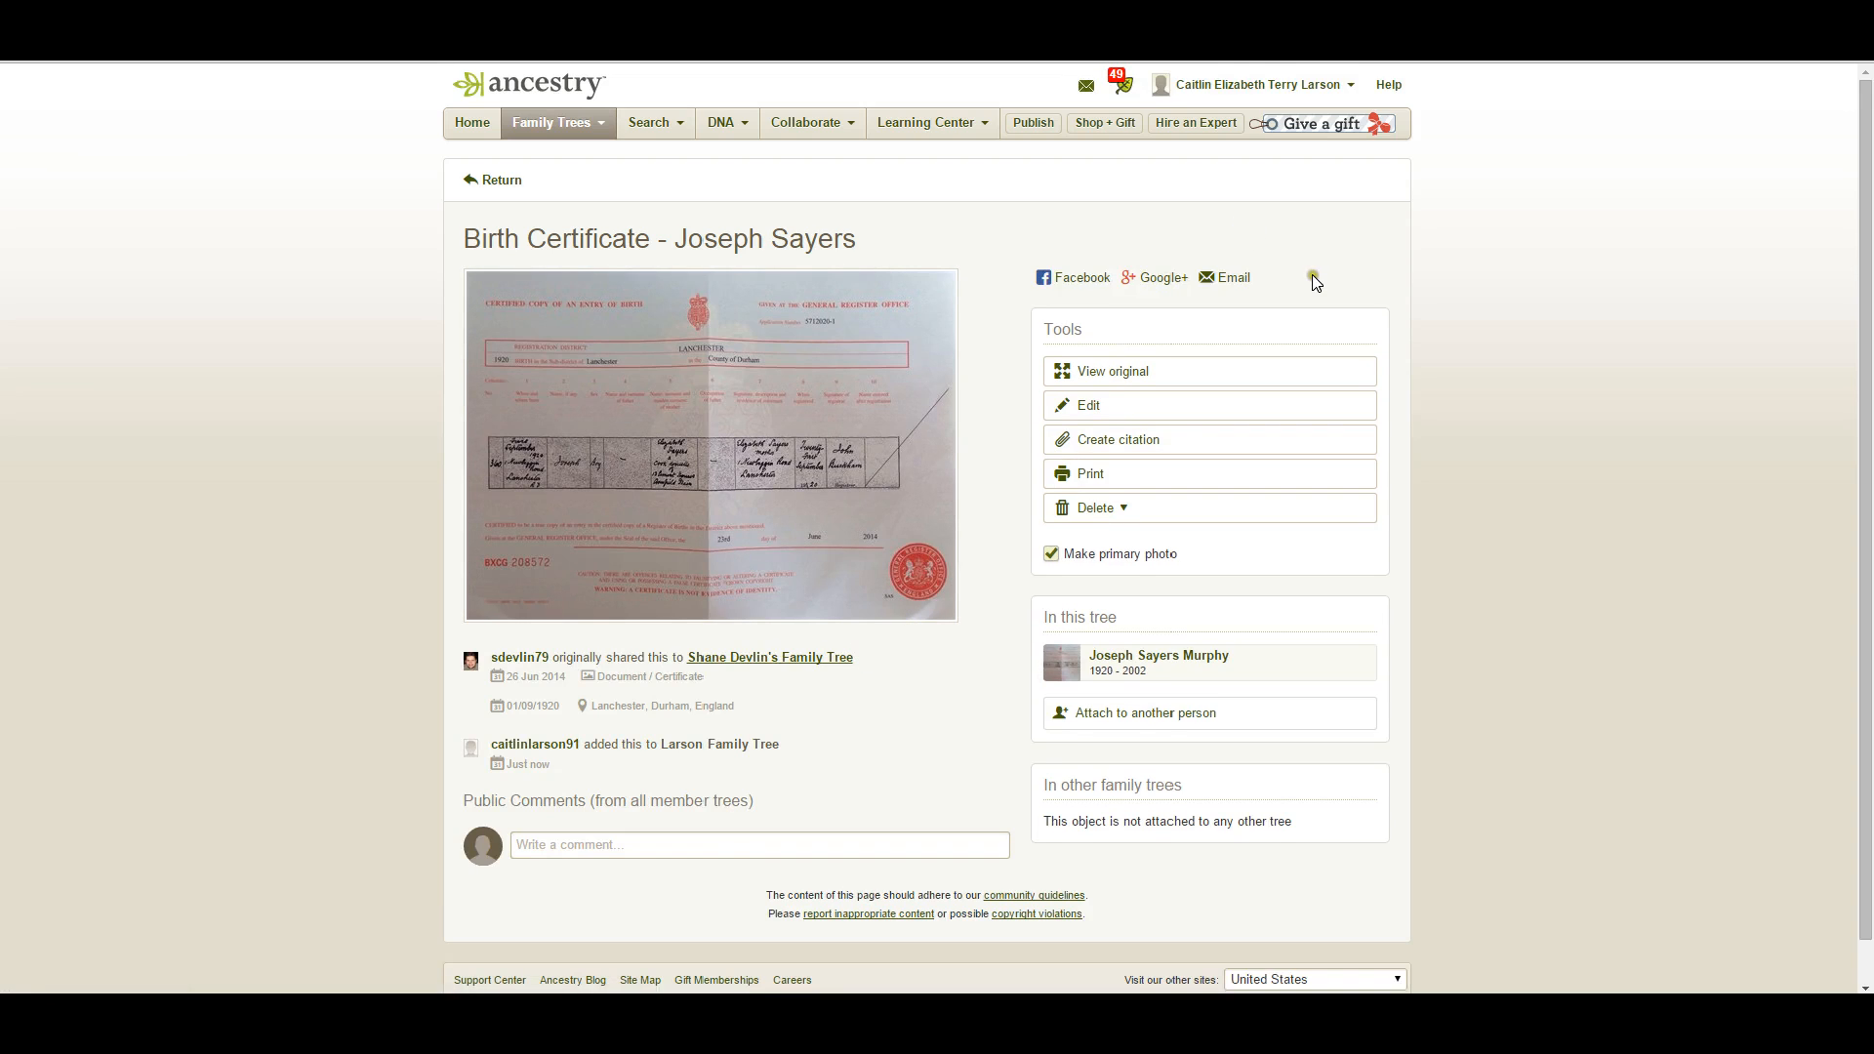
click(1167, 715)
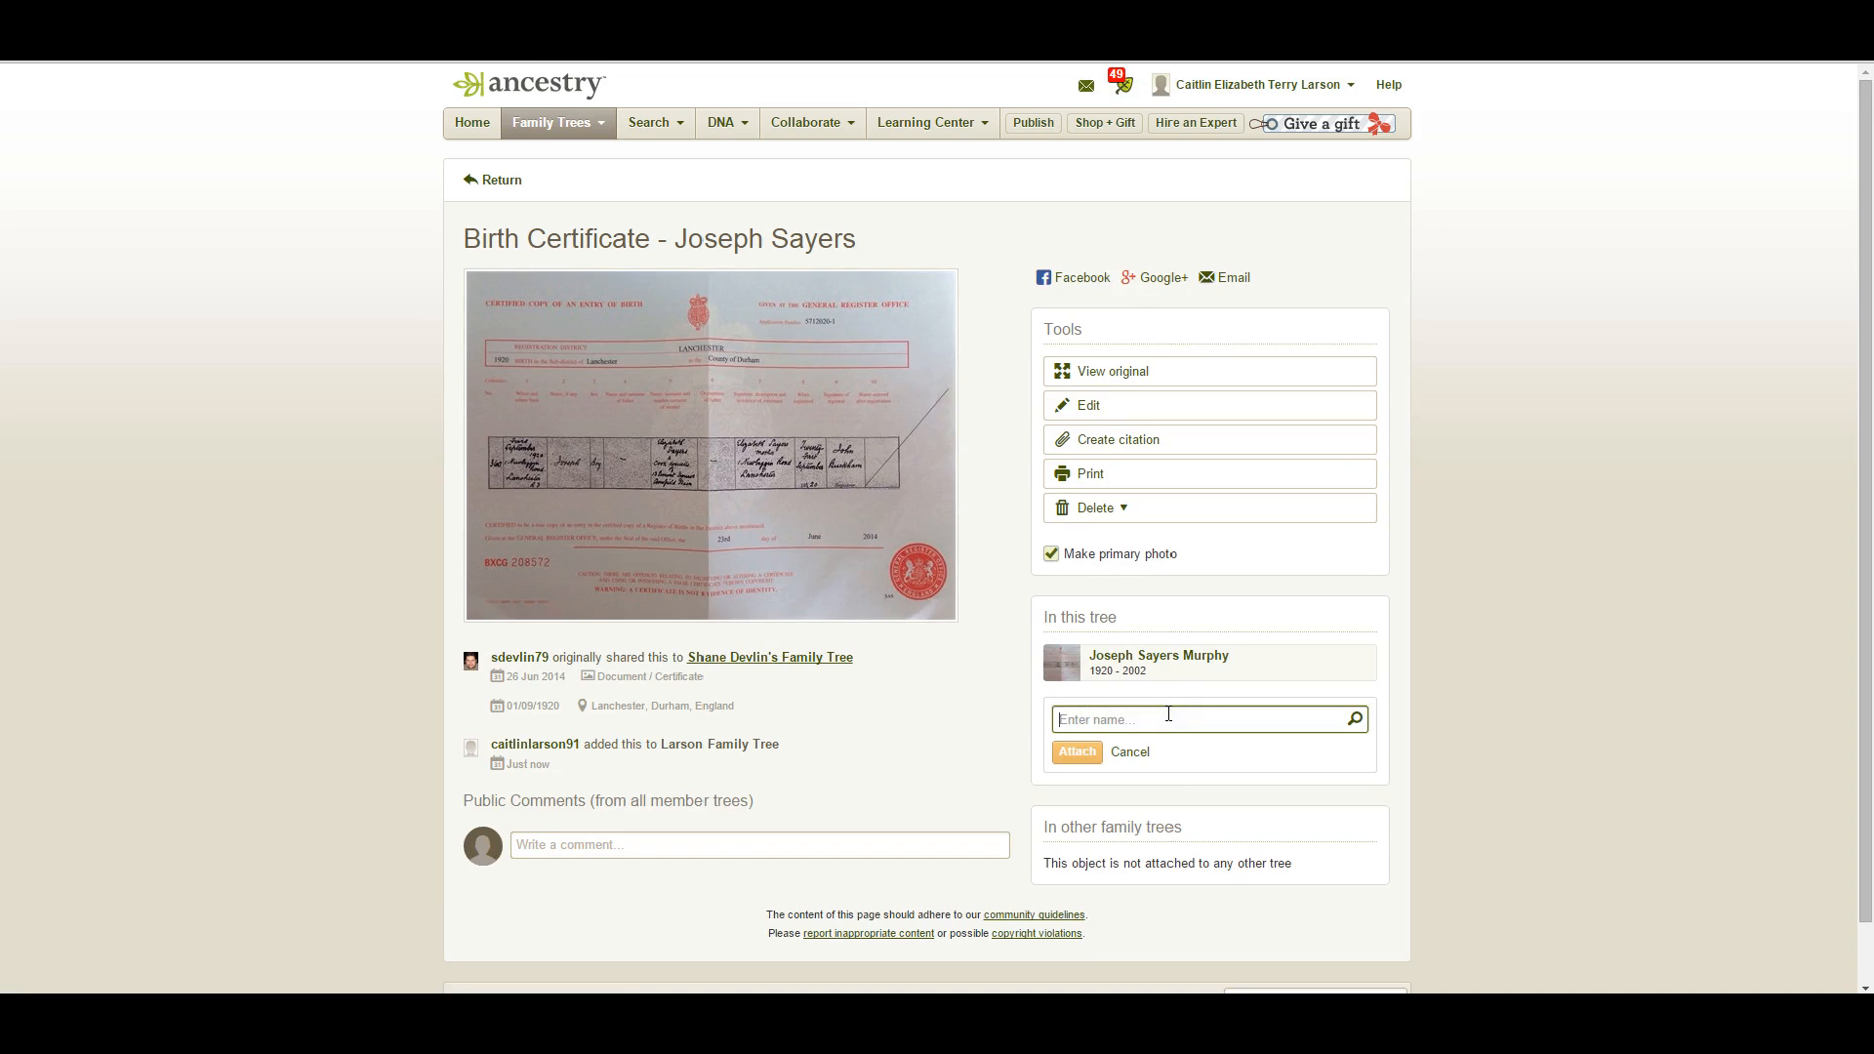
text(eli)
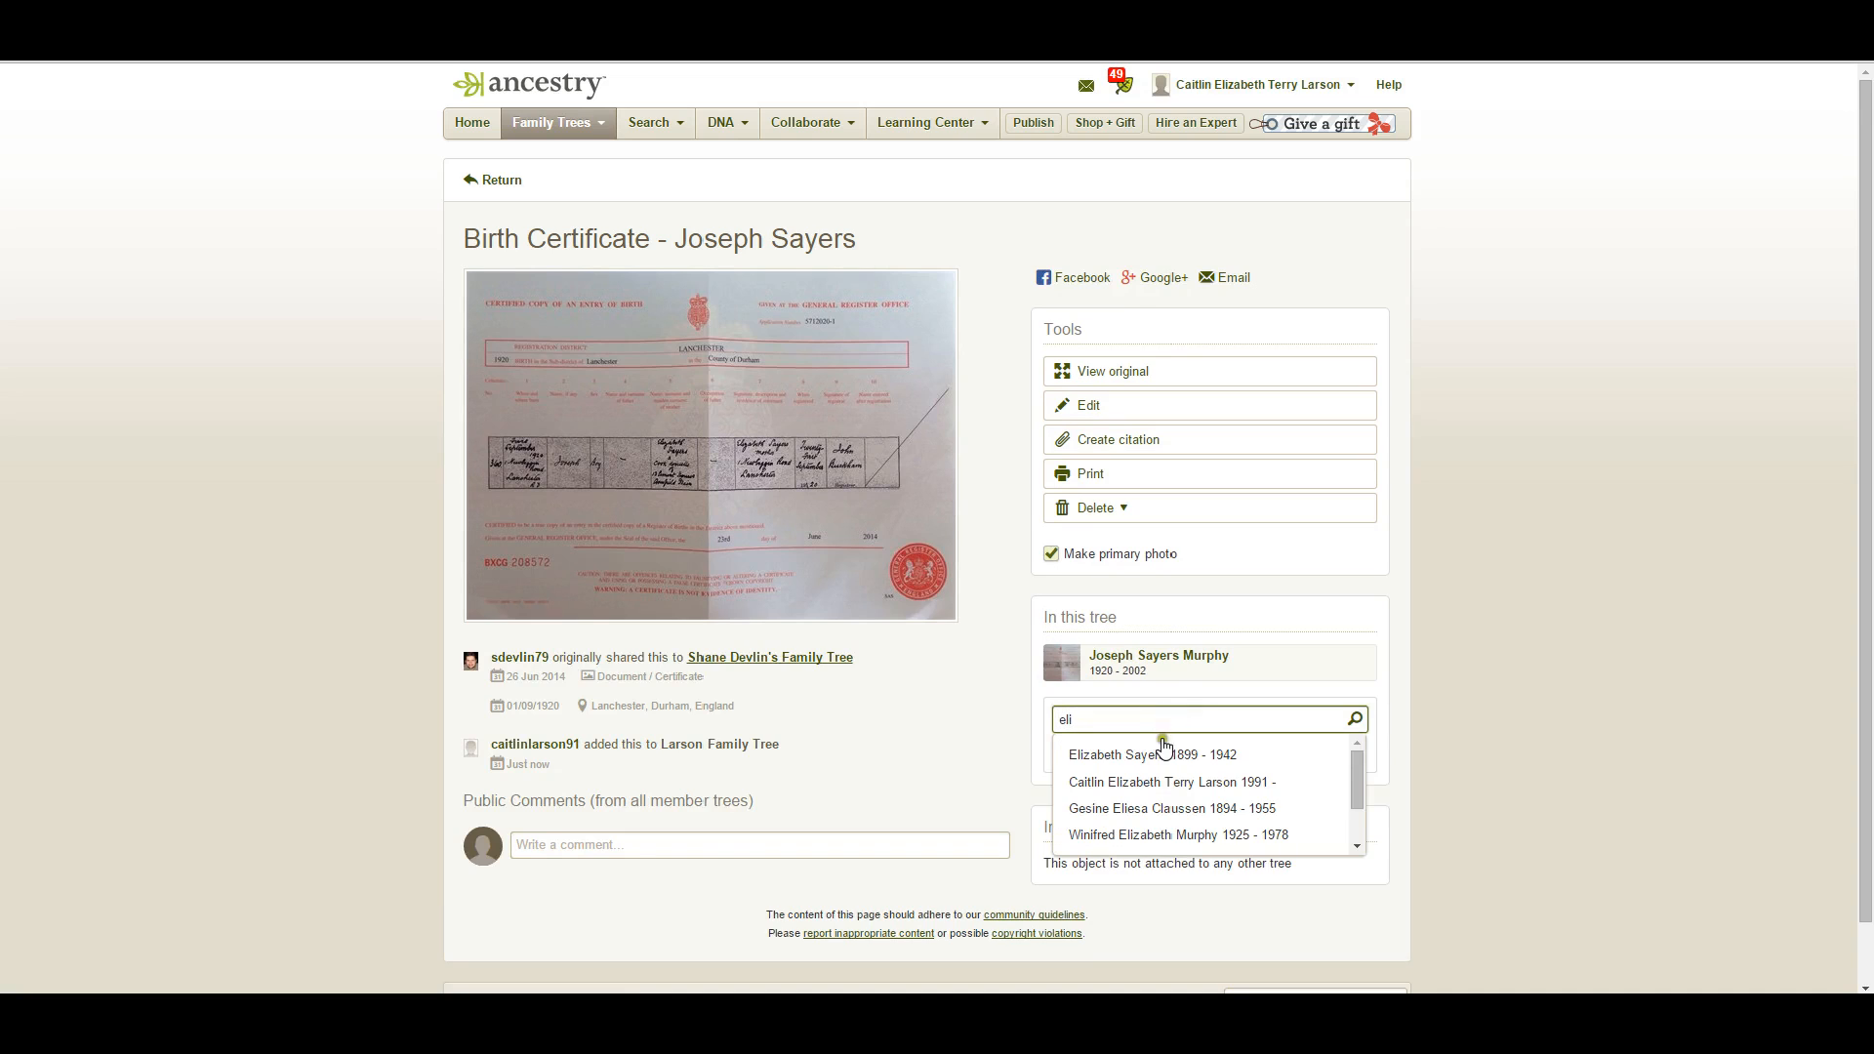
click(1162, 753)
click(1076, 753)
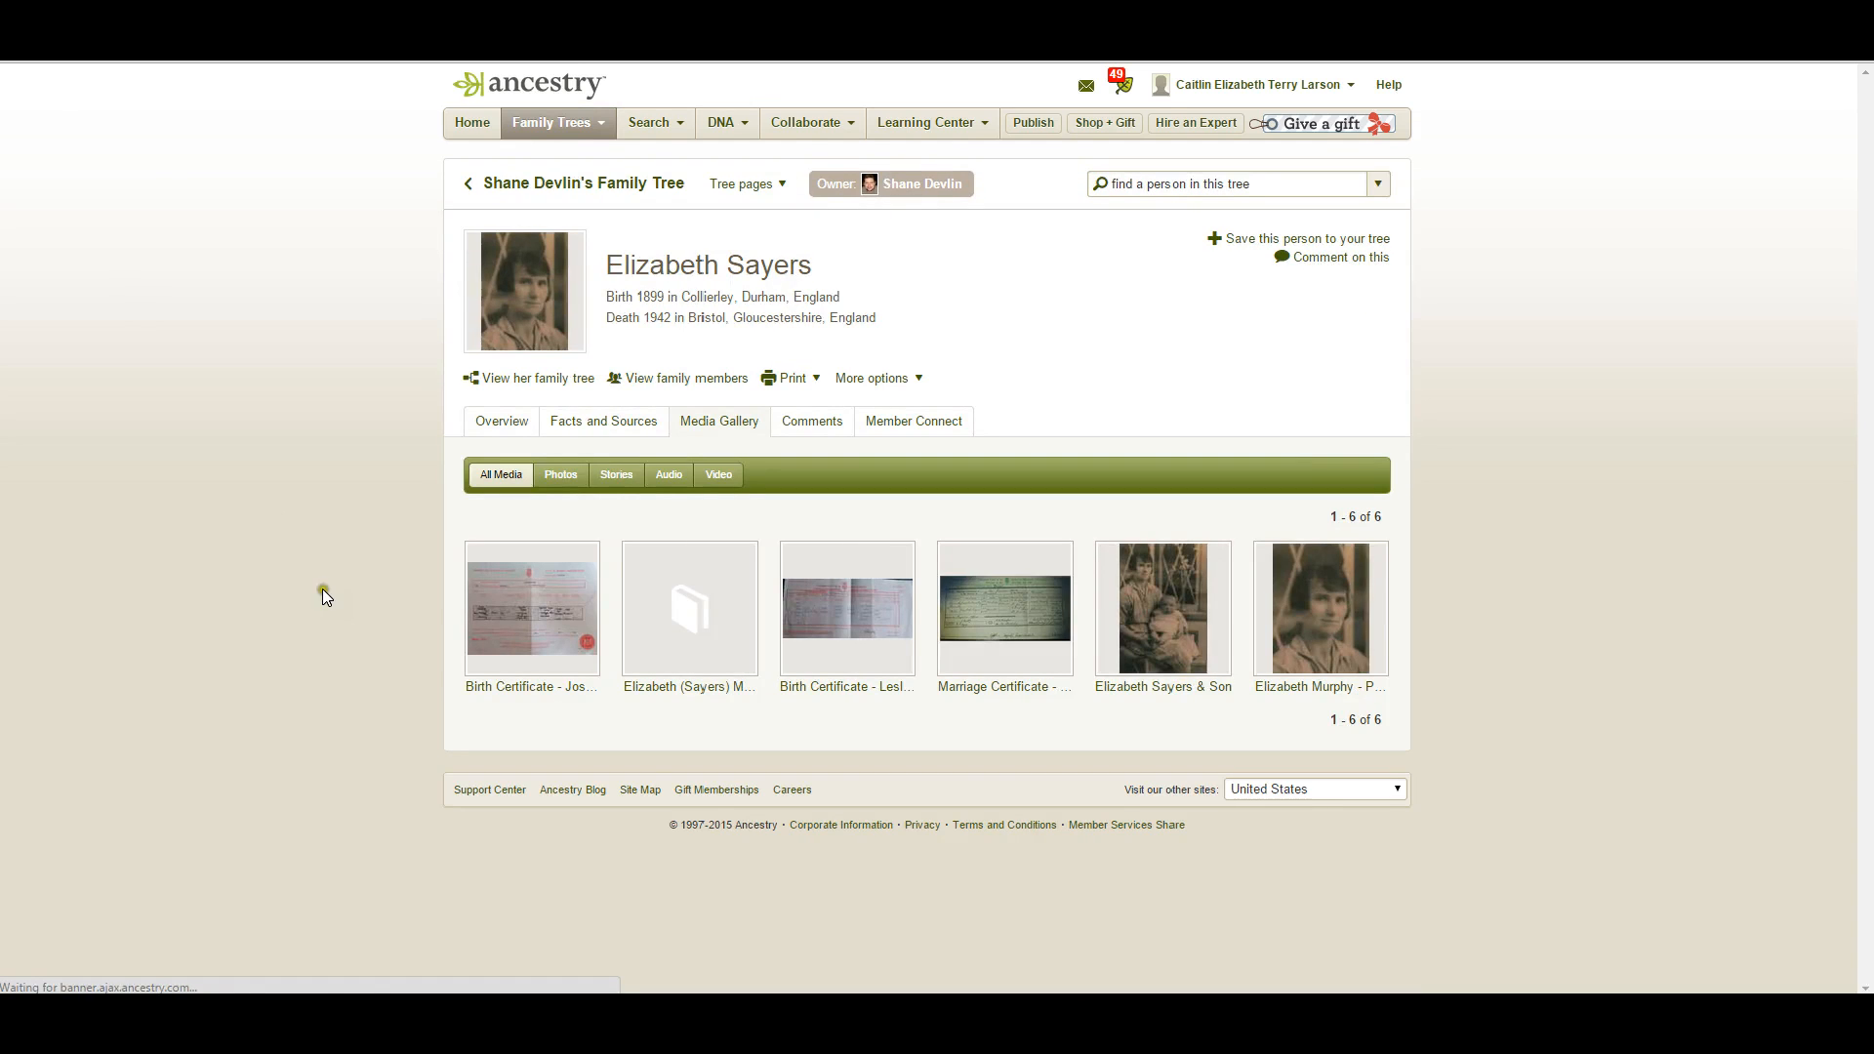
Return to the wife's overview in the other member's tree and review her timeline events, event sources and source list.
click(501, 421)
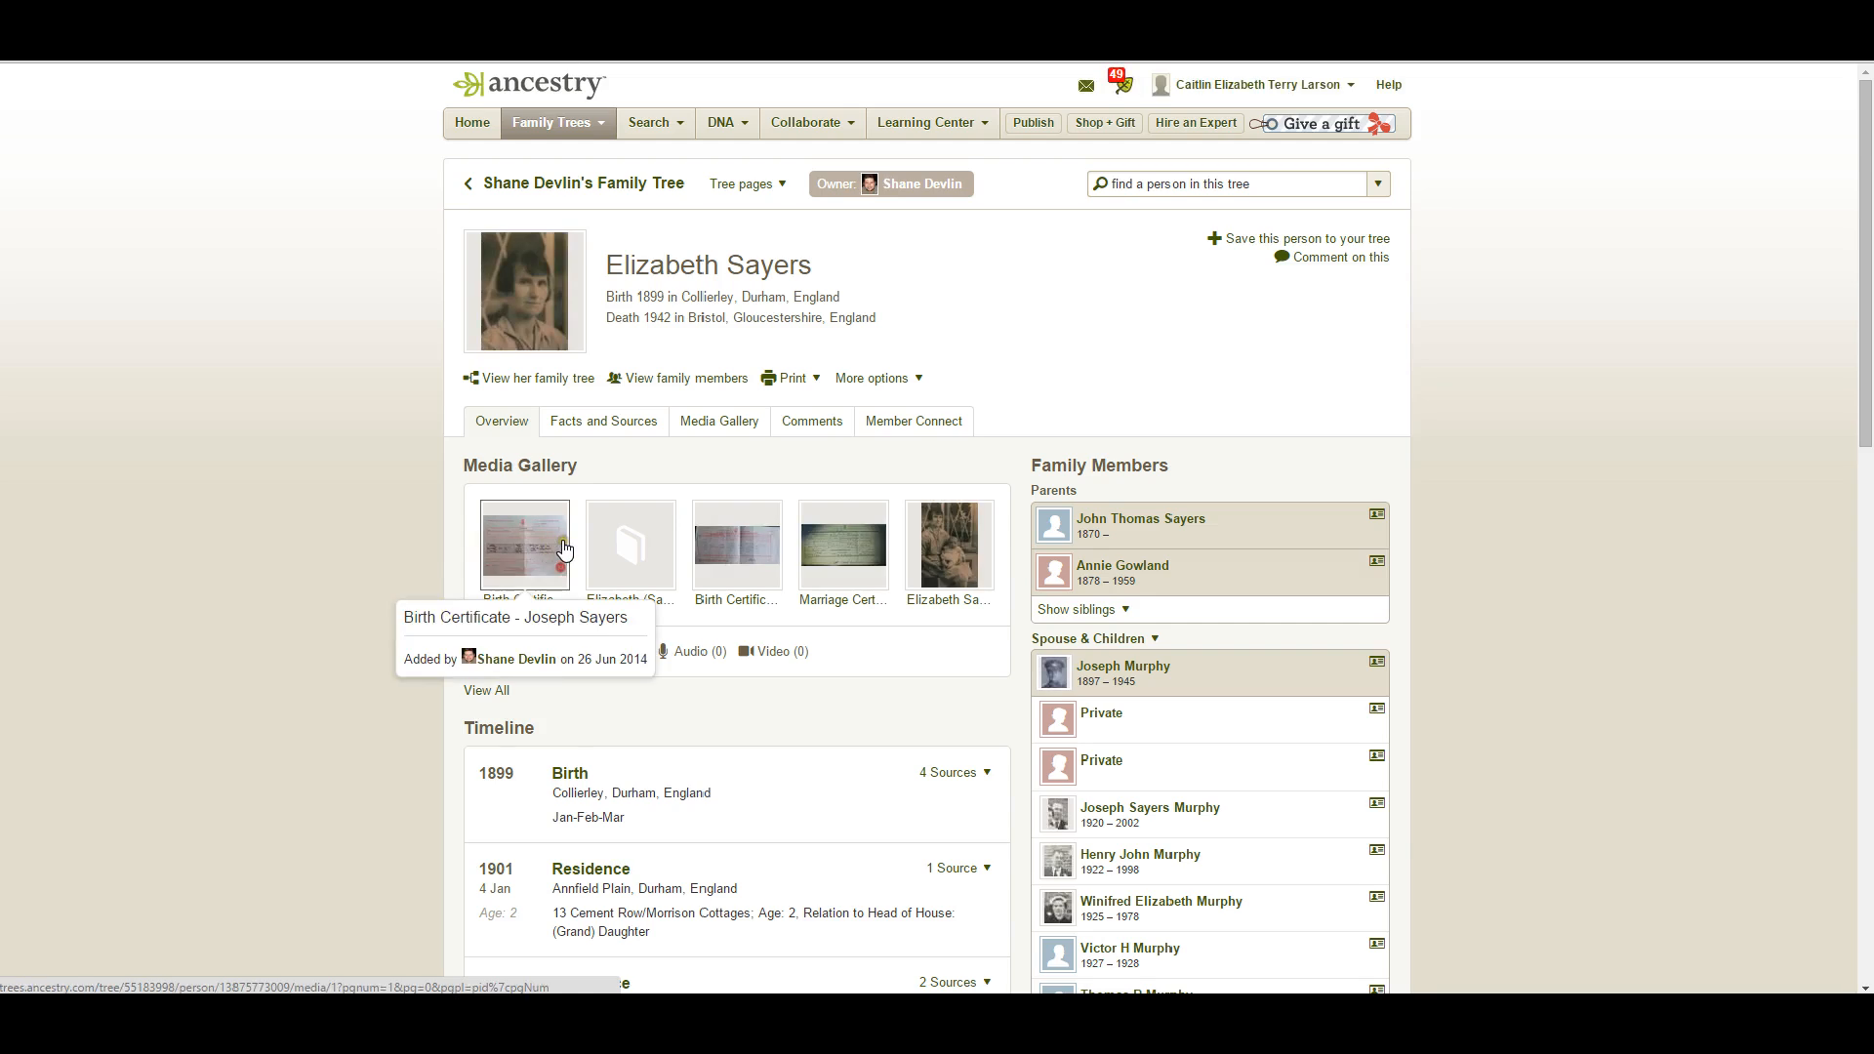
scroll(563, 547, down, 4)
scroll(563, 547, down, 1)
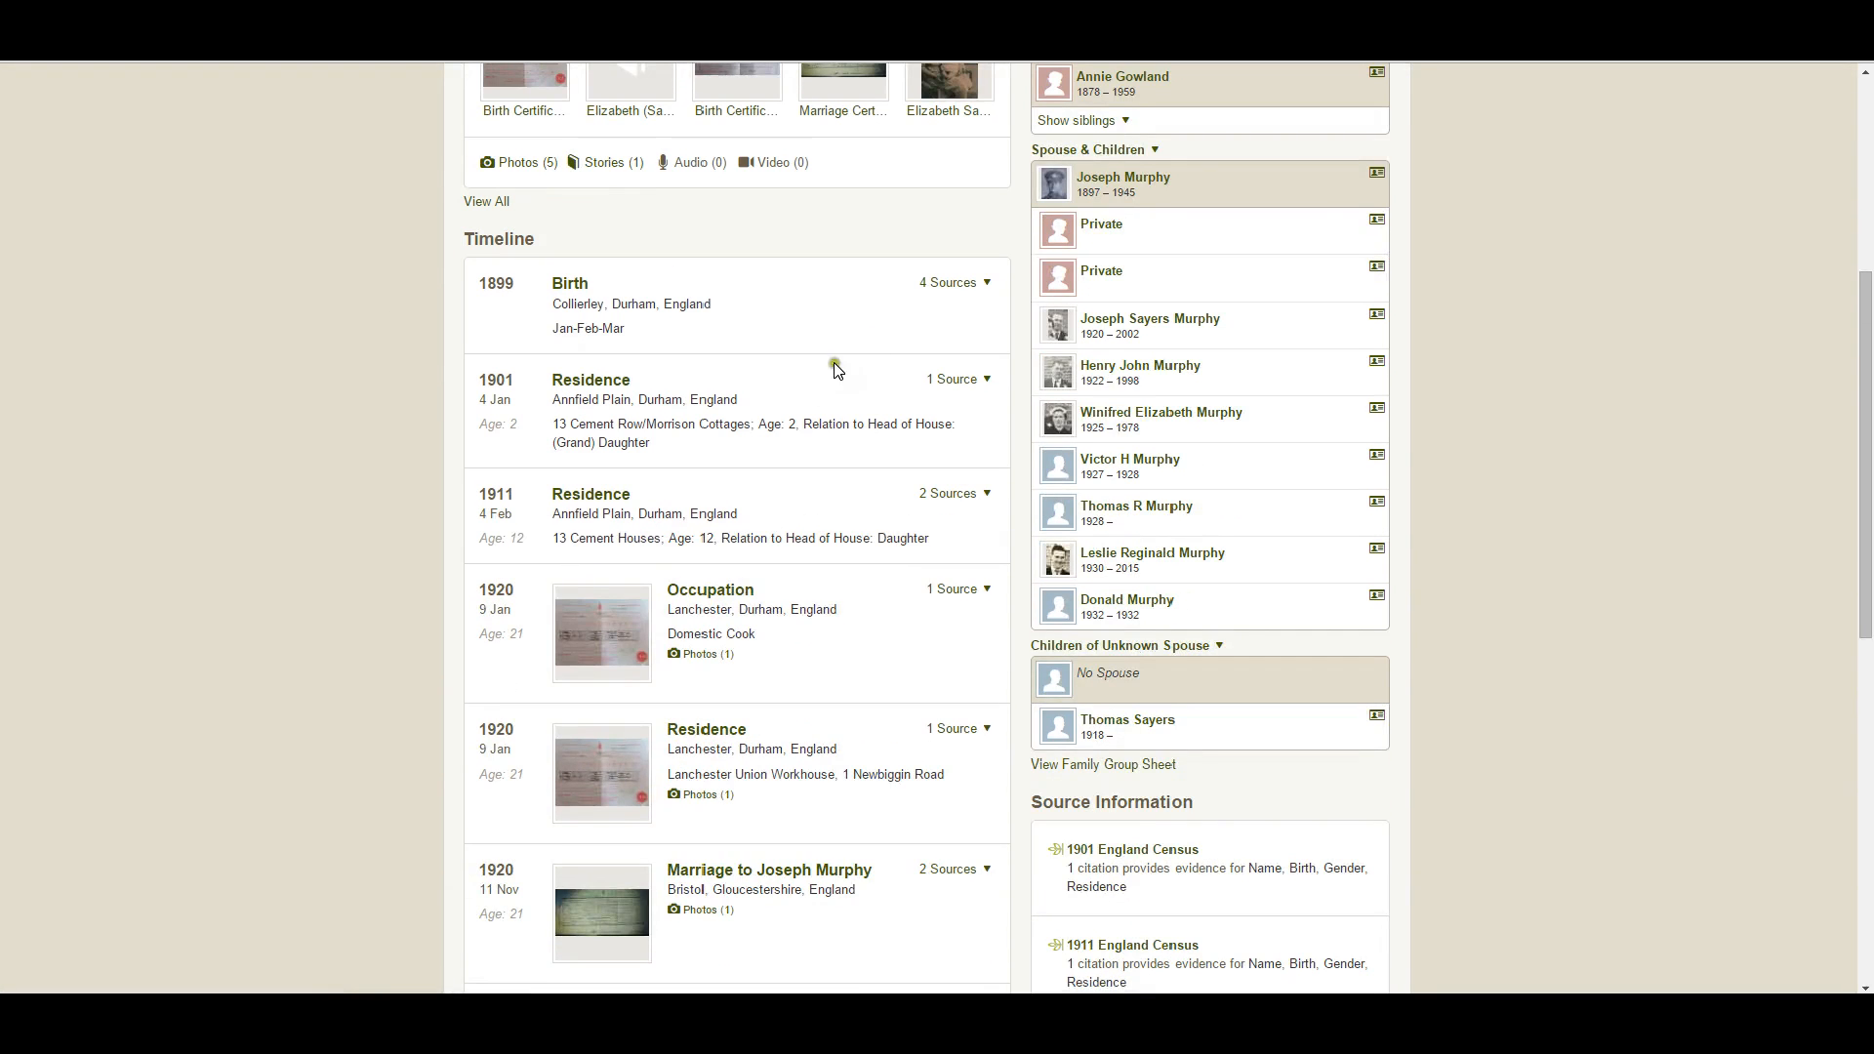
click(942, 285)
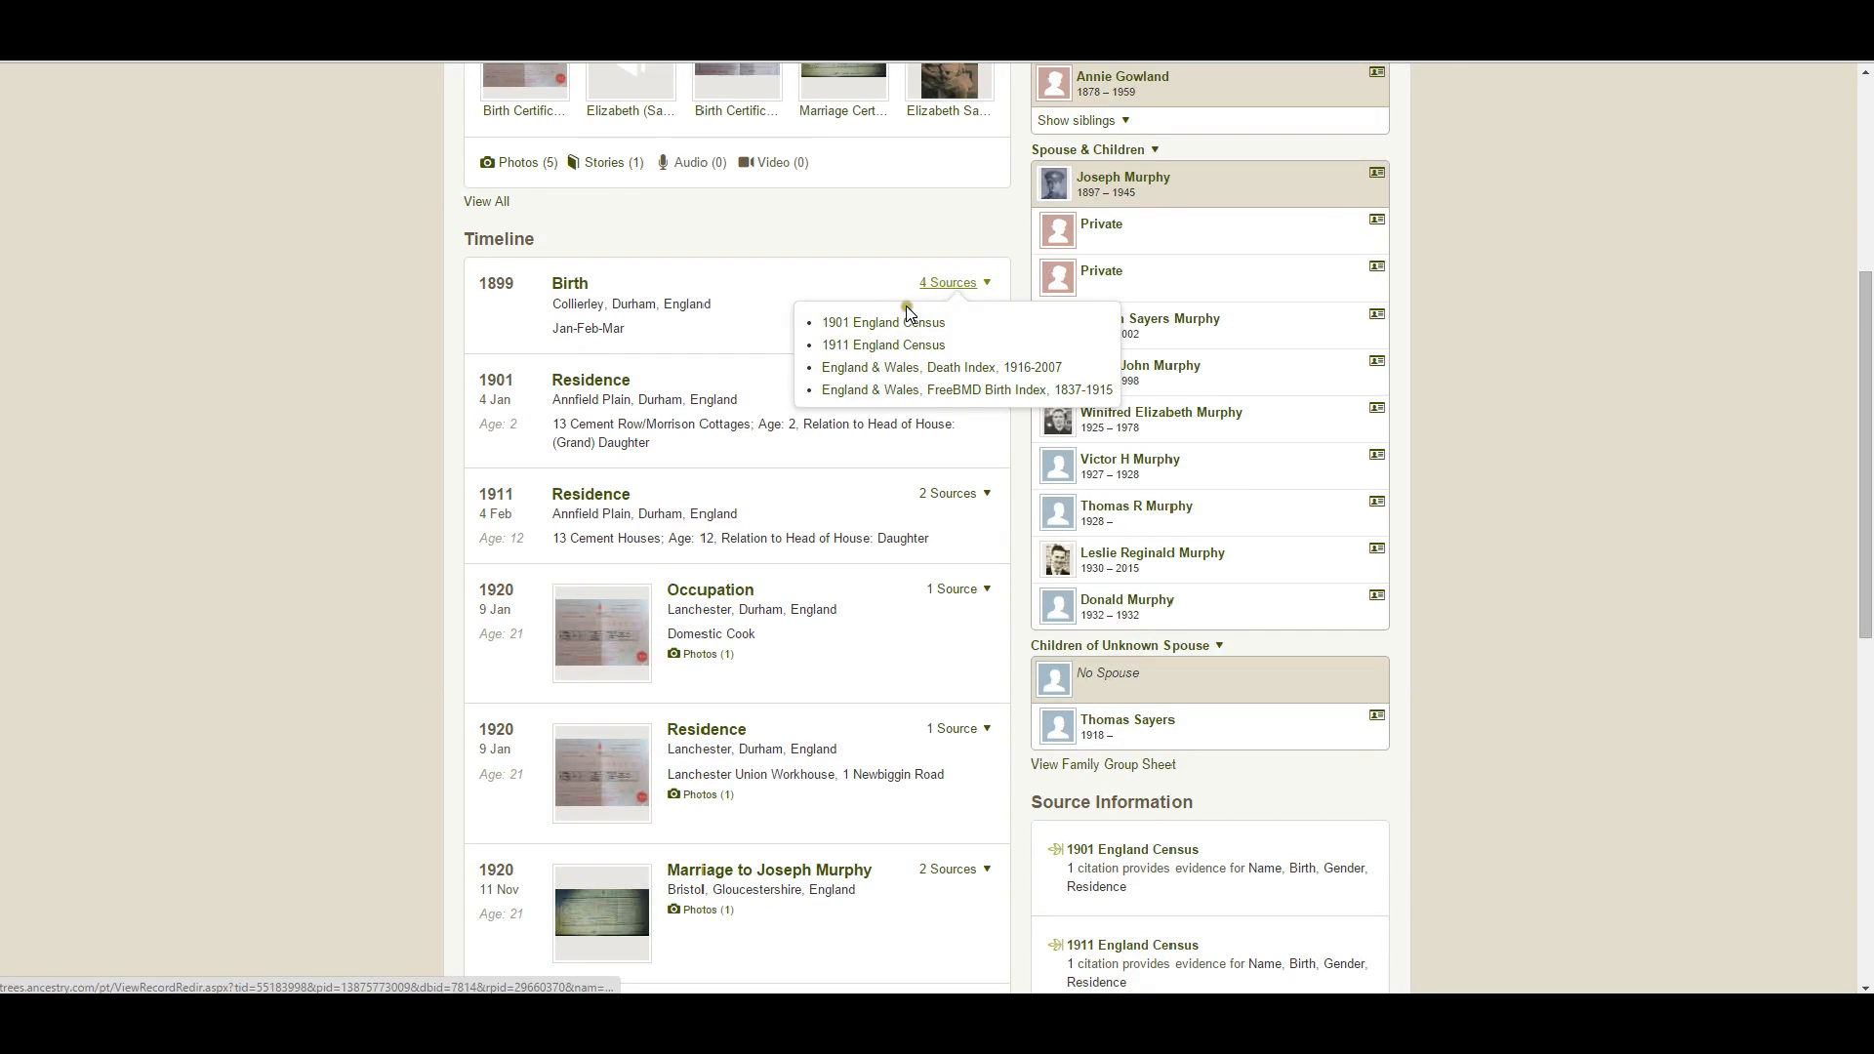
scroll(872, 284, up, 3)
scroll(872, 284, up, 1)
click(933, 534)
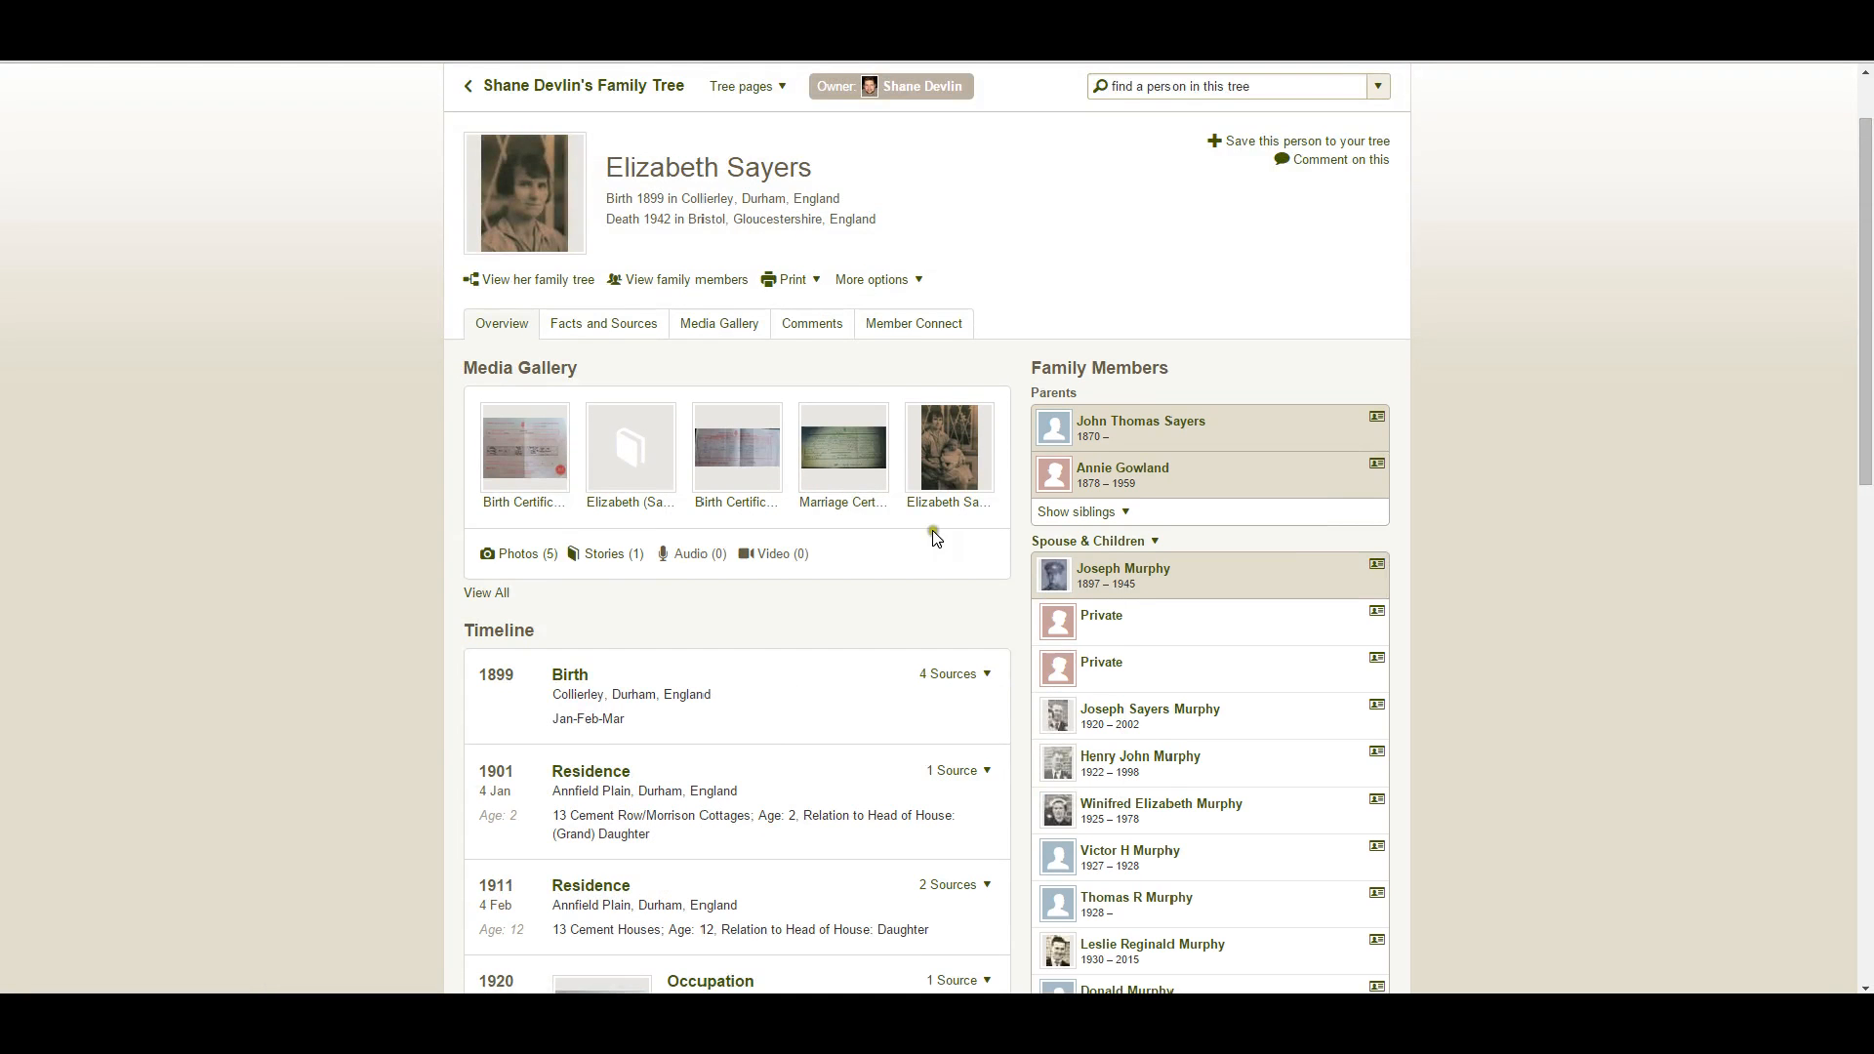
scroll(943, 573, down, 7)
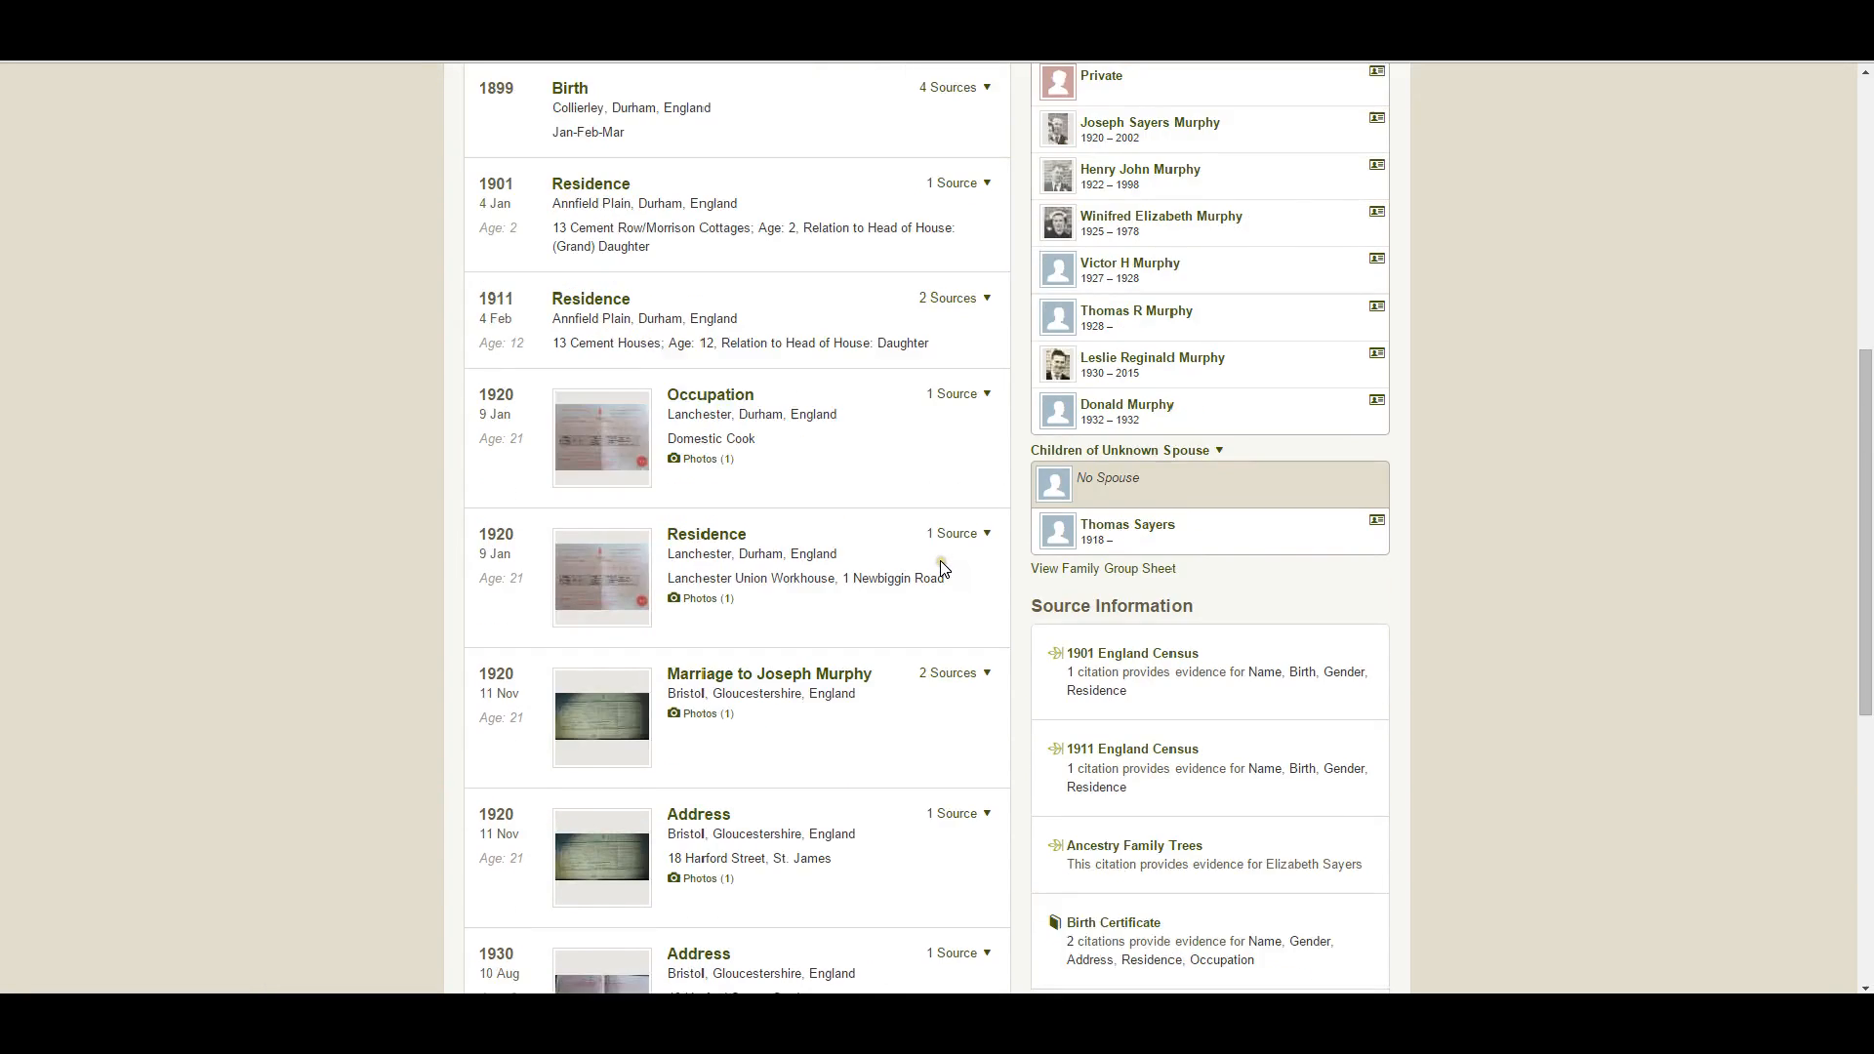
scroll(943, 568, down, 3)
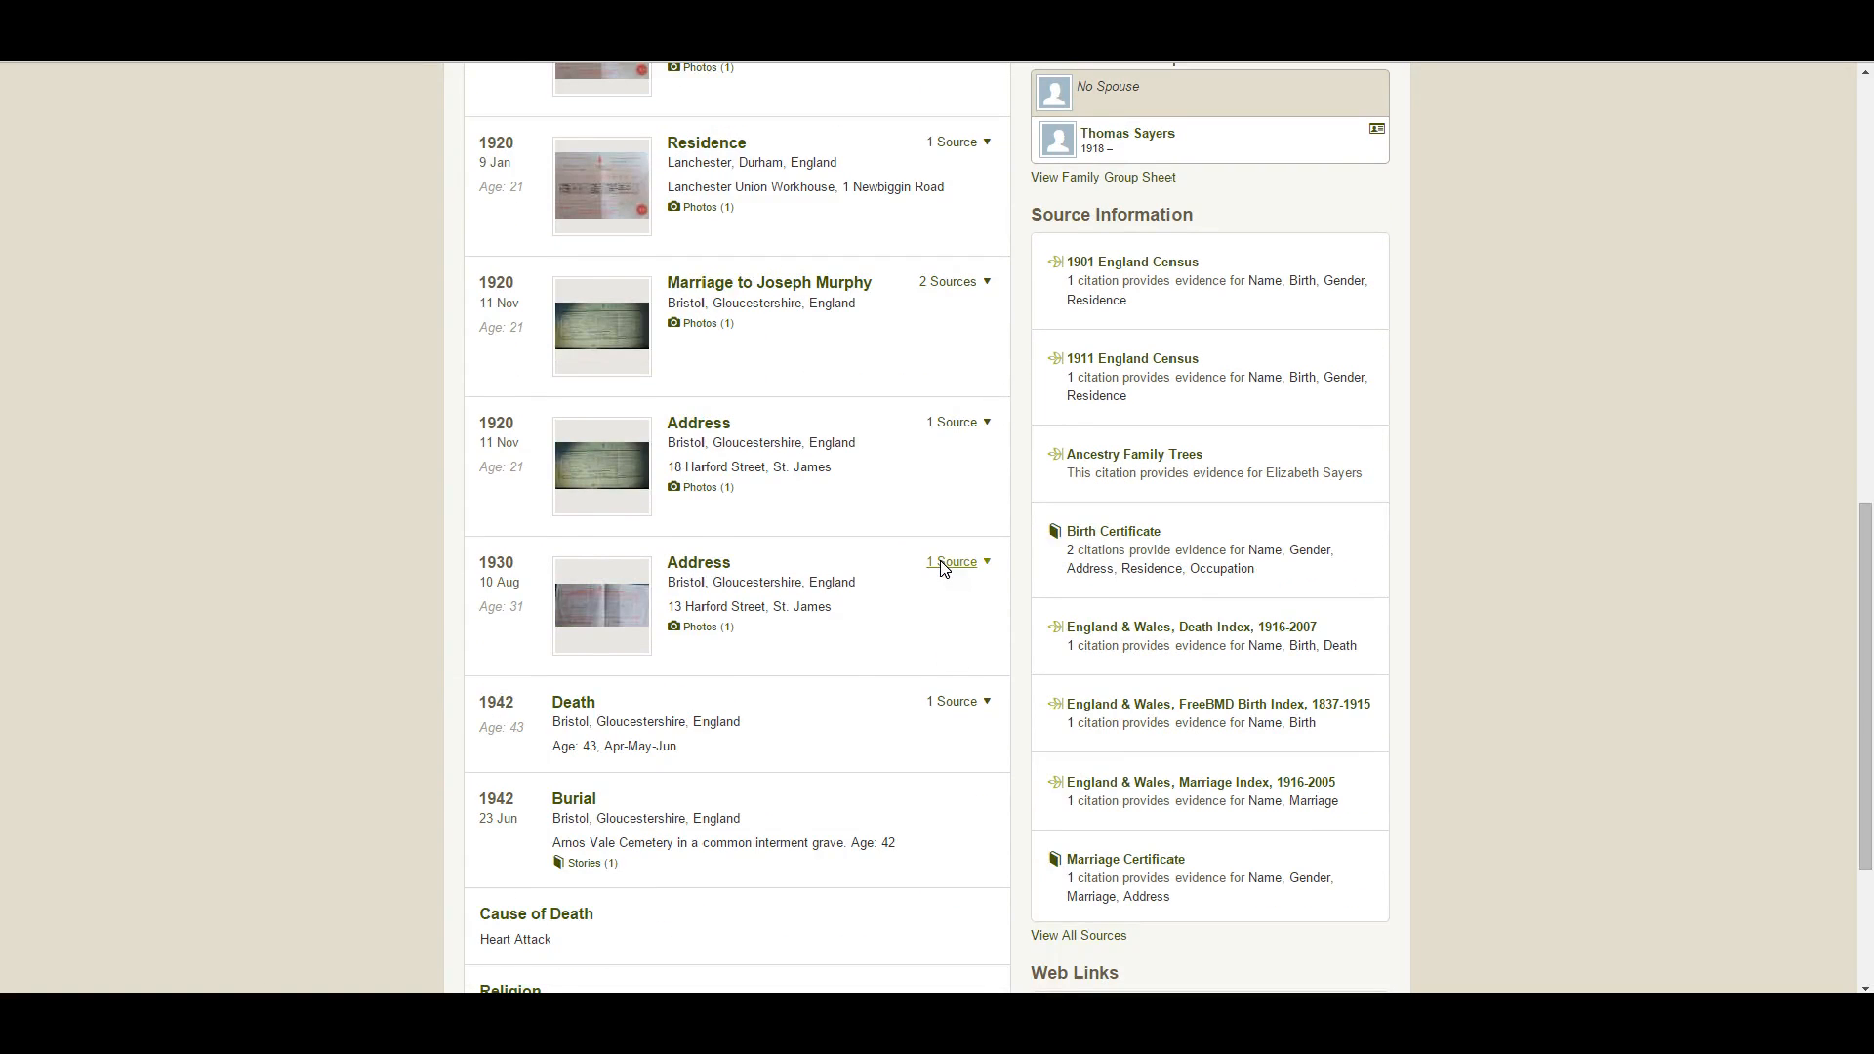
click(930, 555)
scroll(930, 558, down, 2)
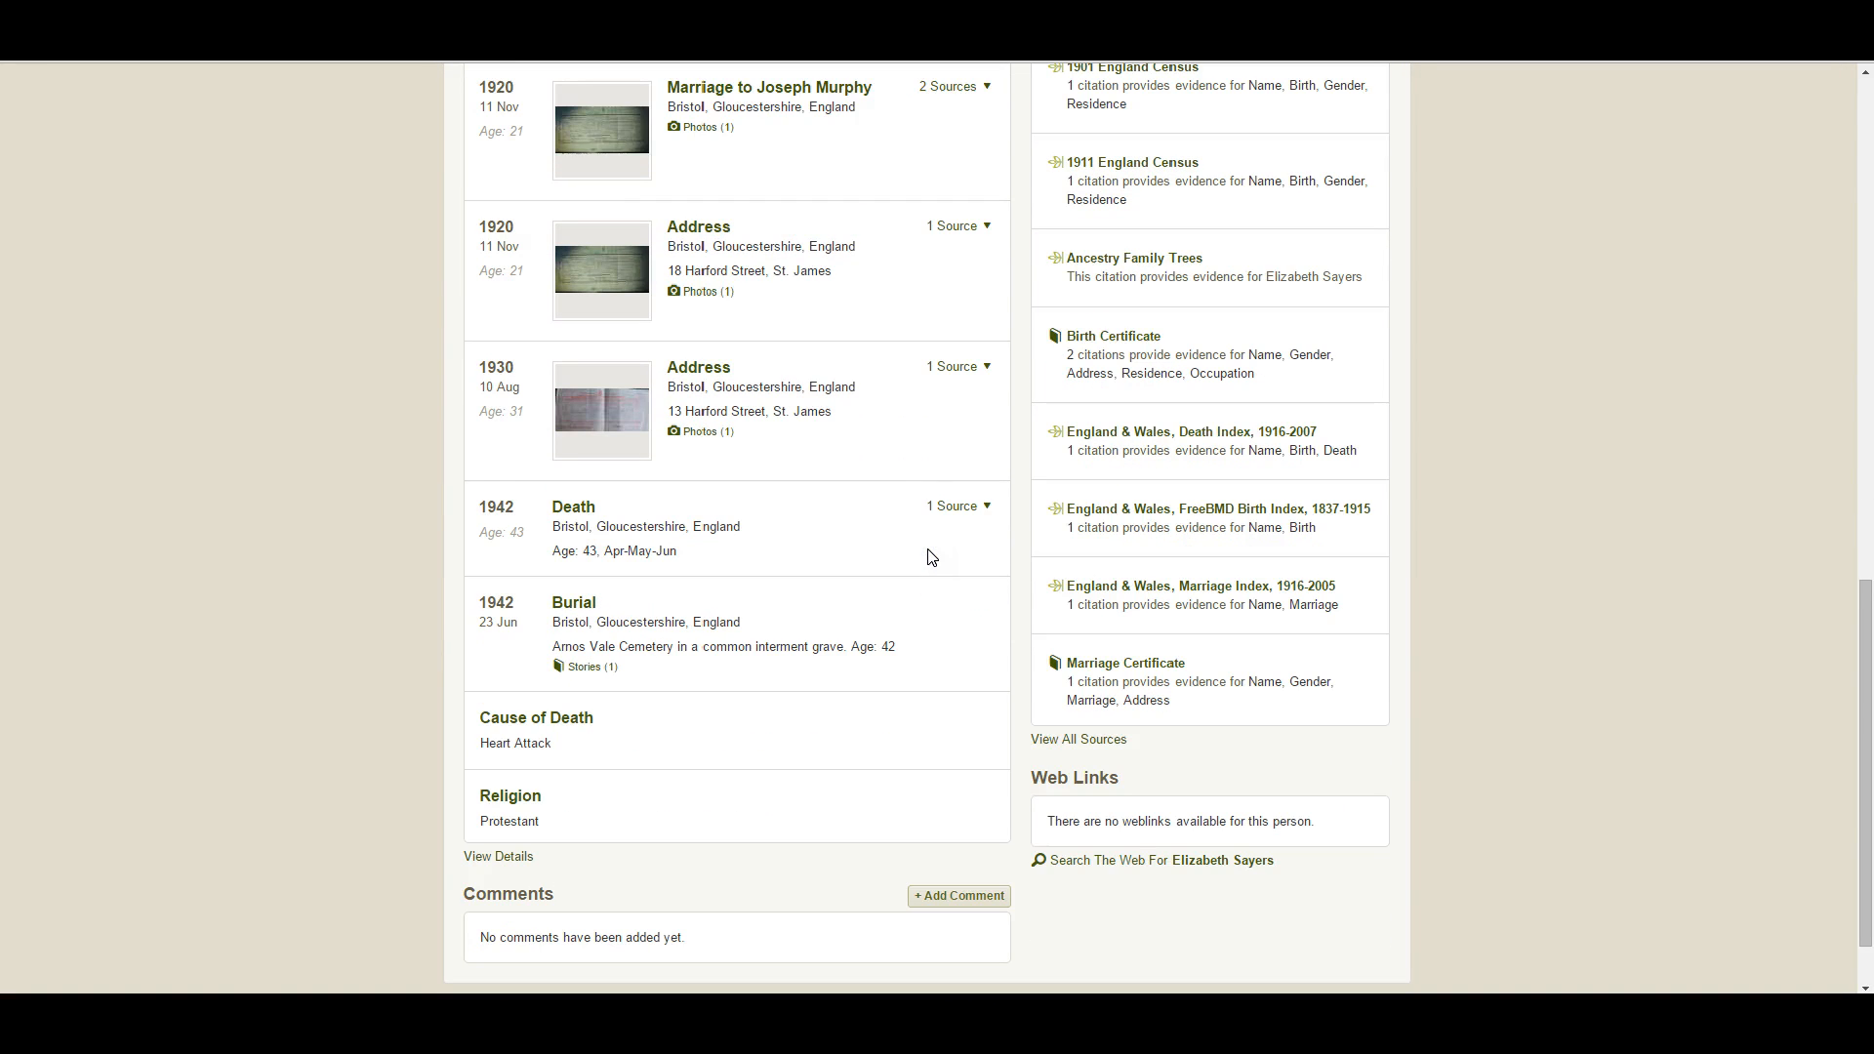
scroll(869, 517, up, 15)
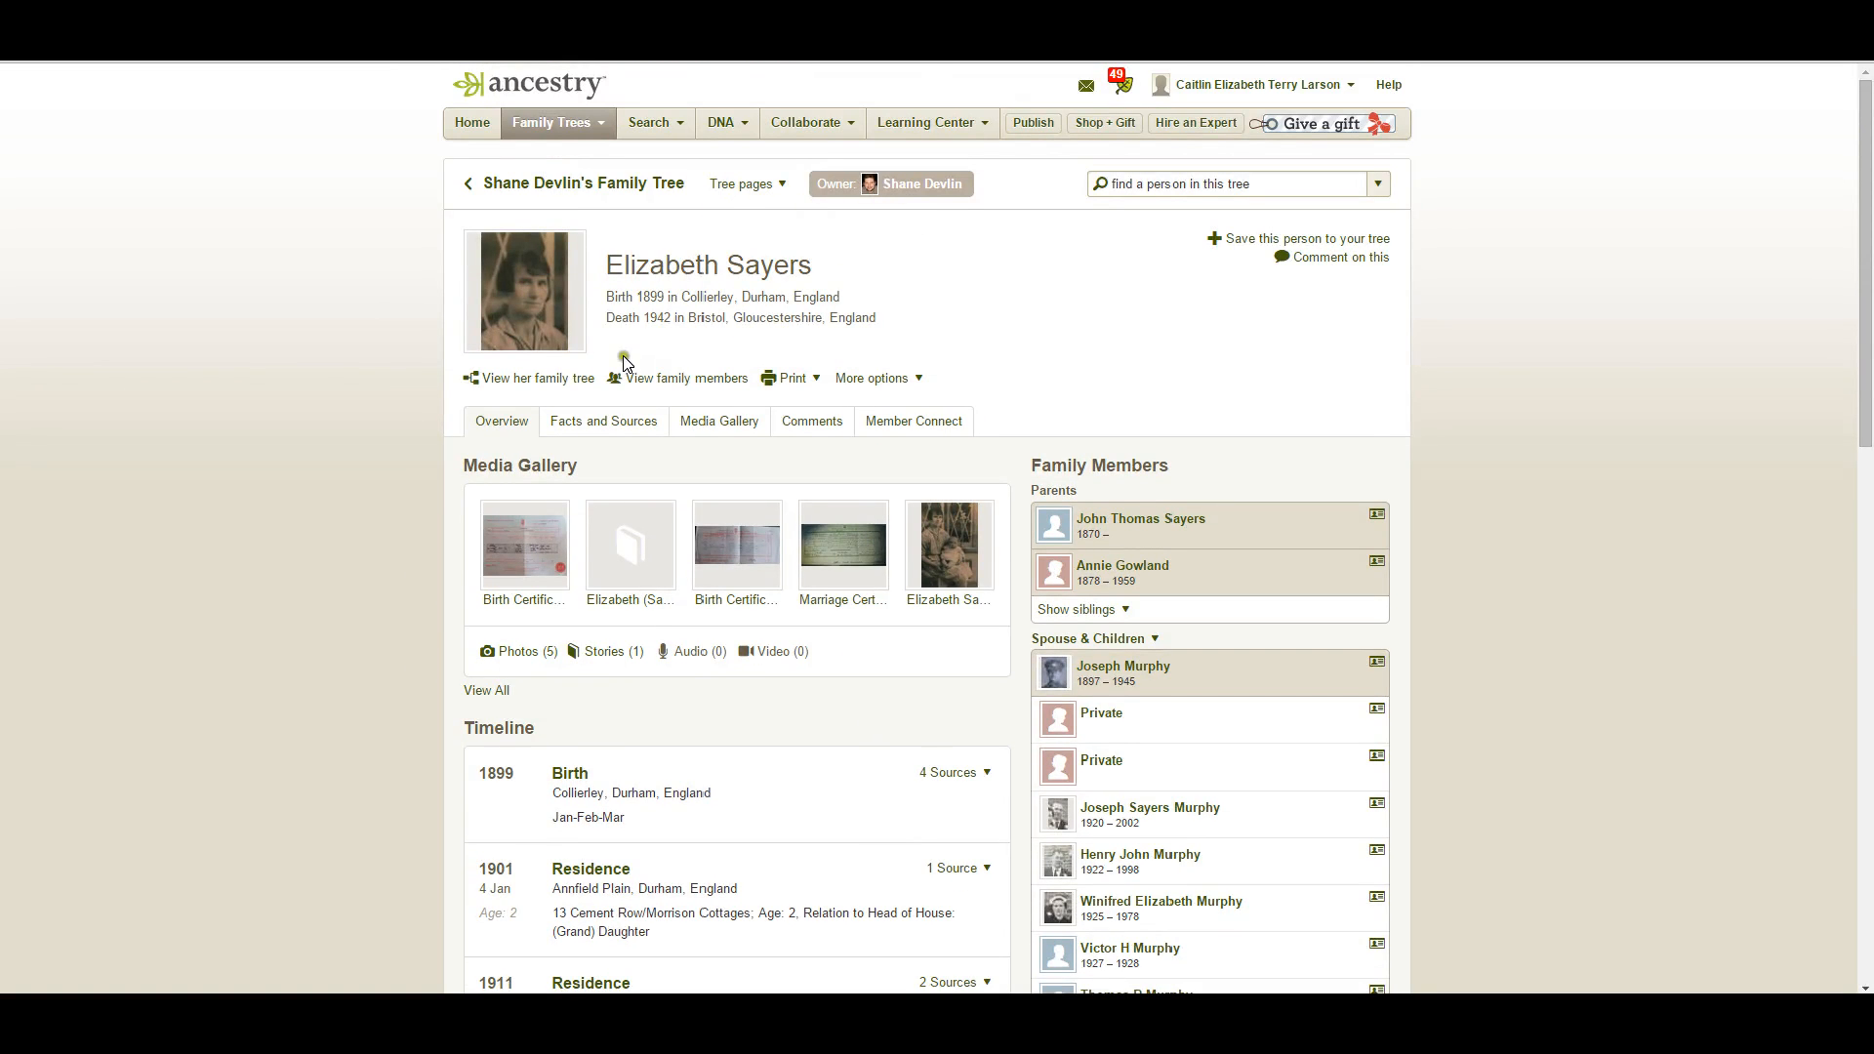
Show the pedigree view centred on the wife's 1925-born daughter in the other member's tree and in one's own tree.
click(542, 380)
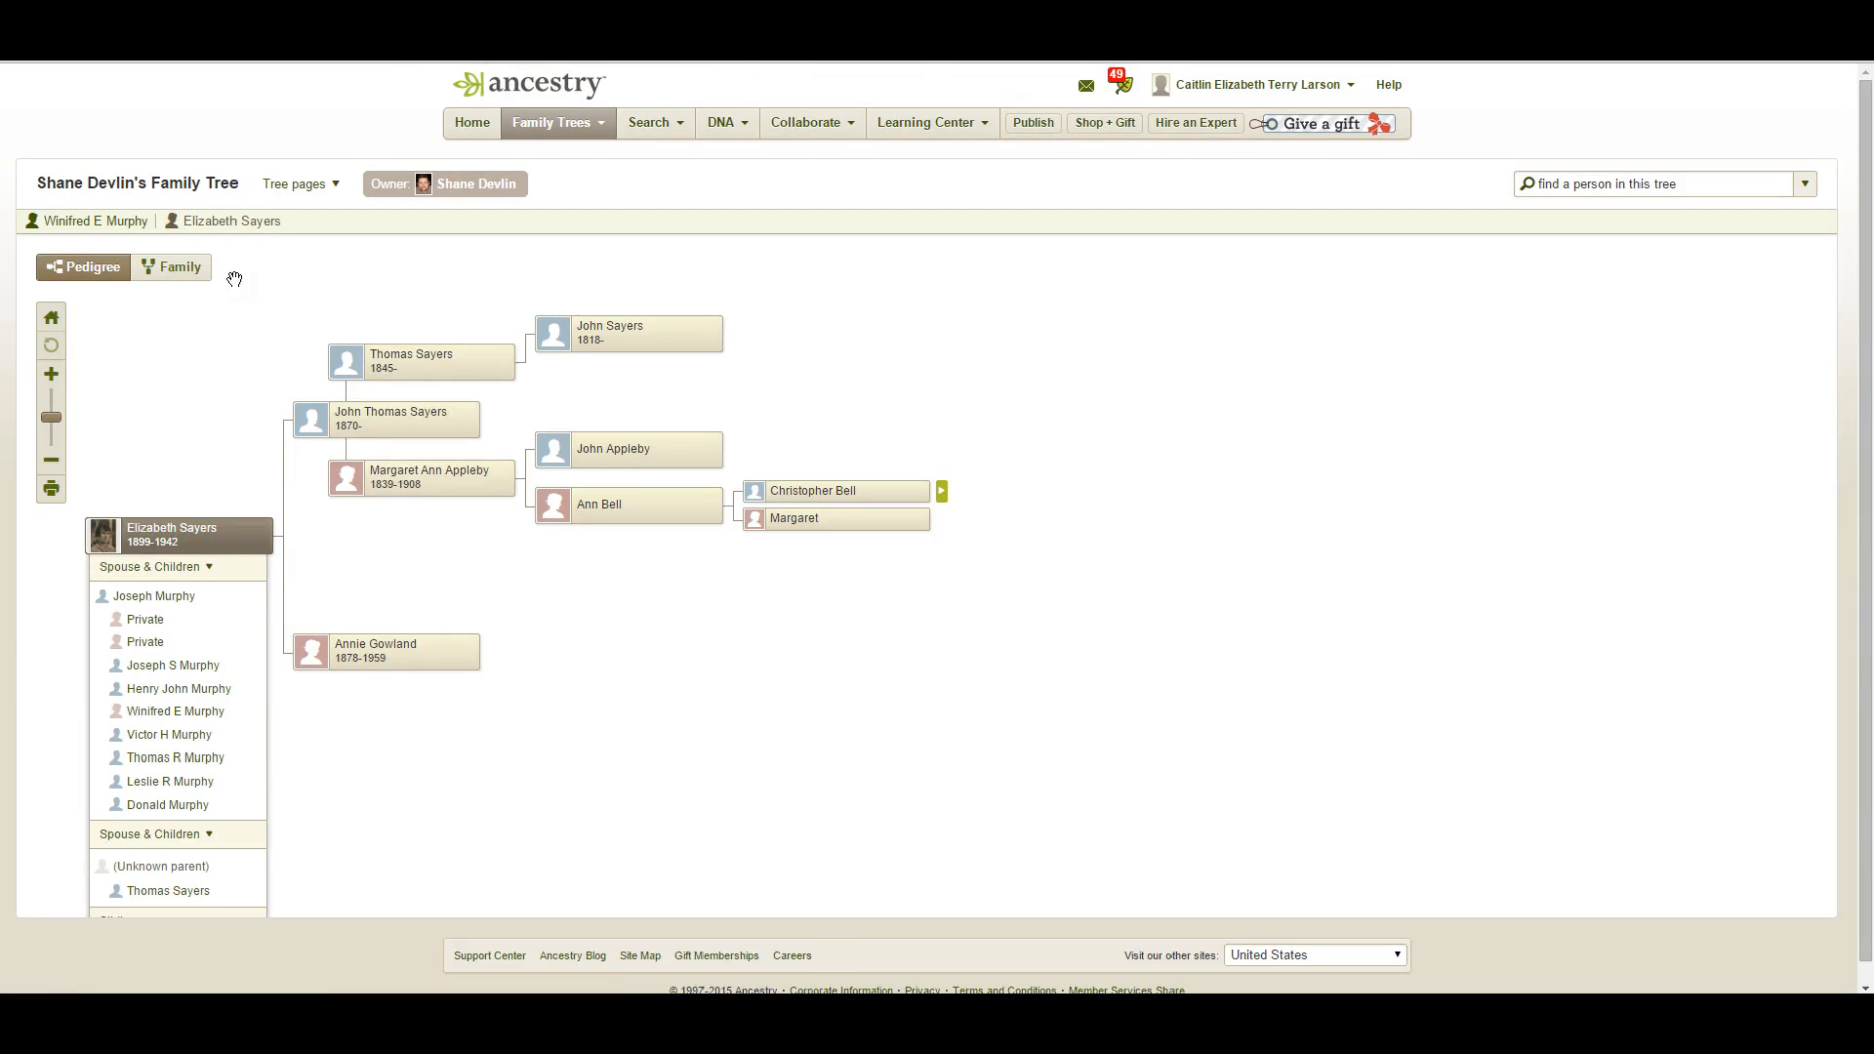
click(95, 221)
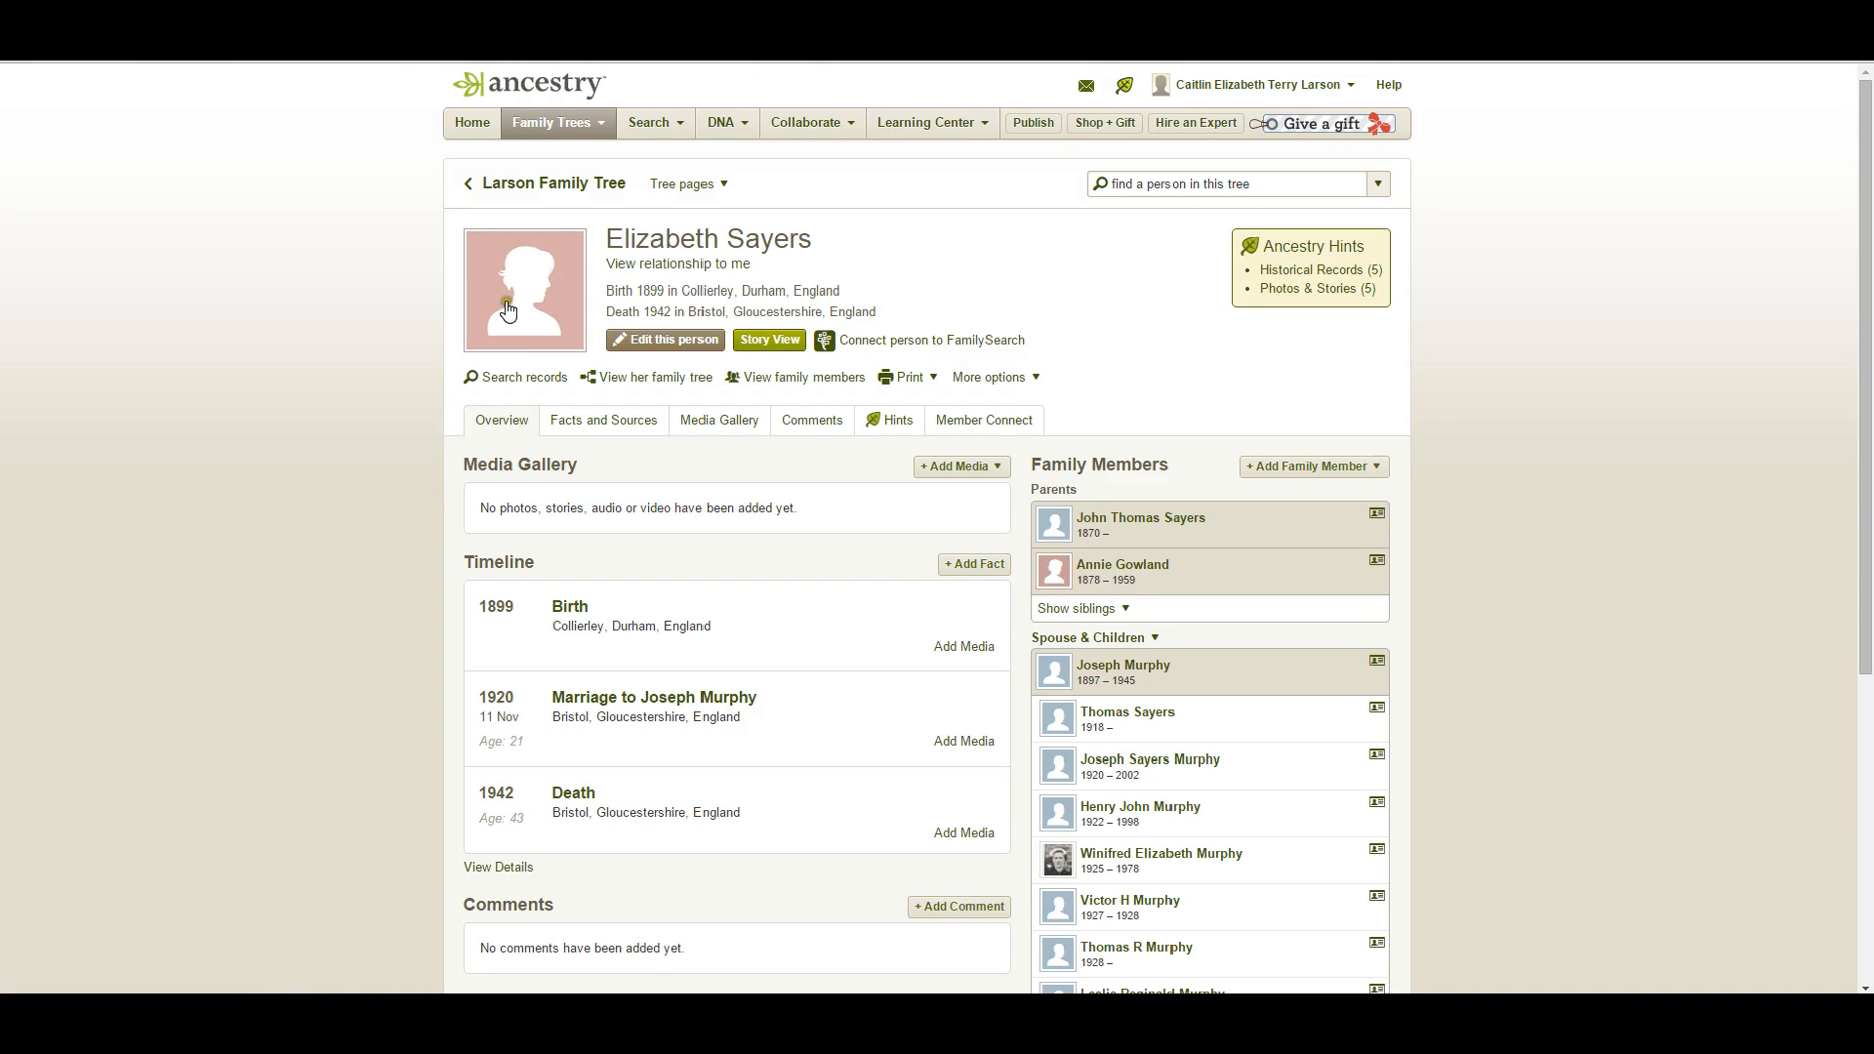
click(641, 379)
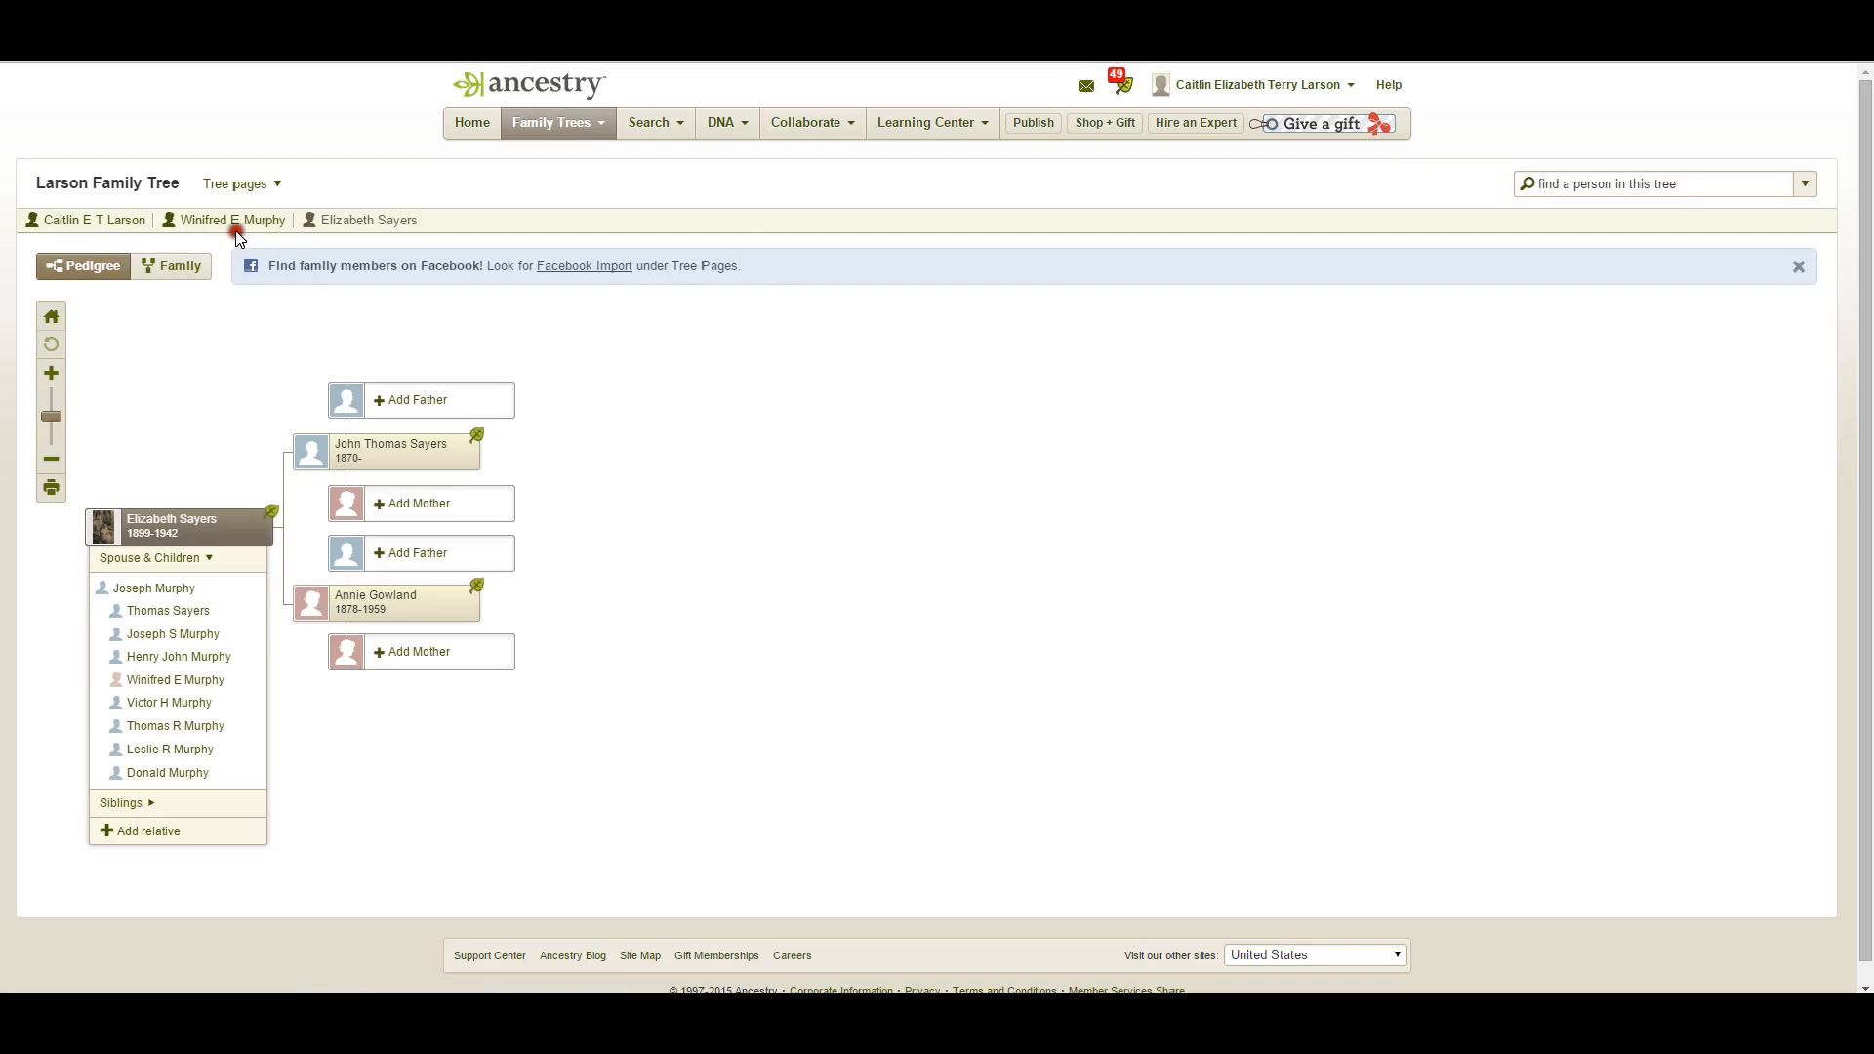
click(238, 224)
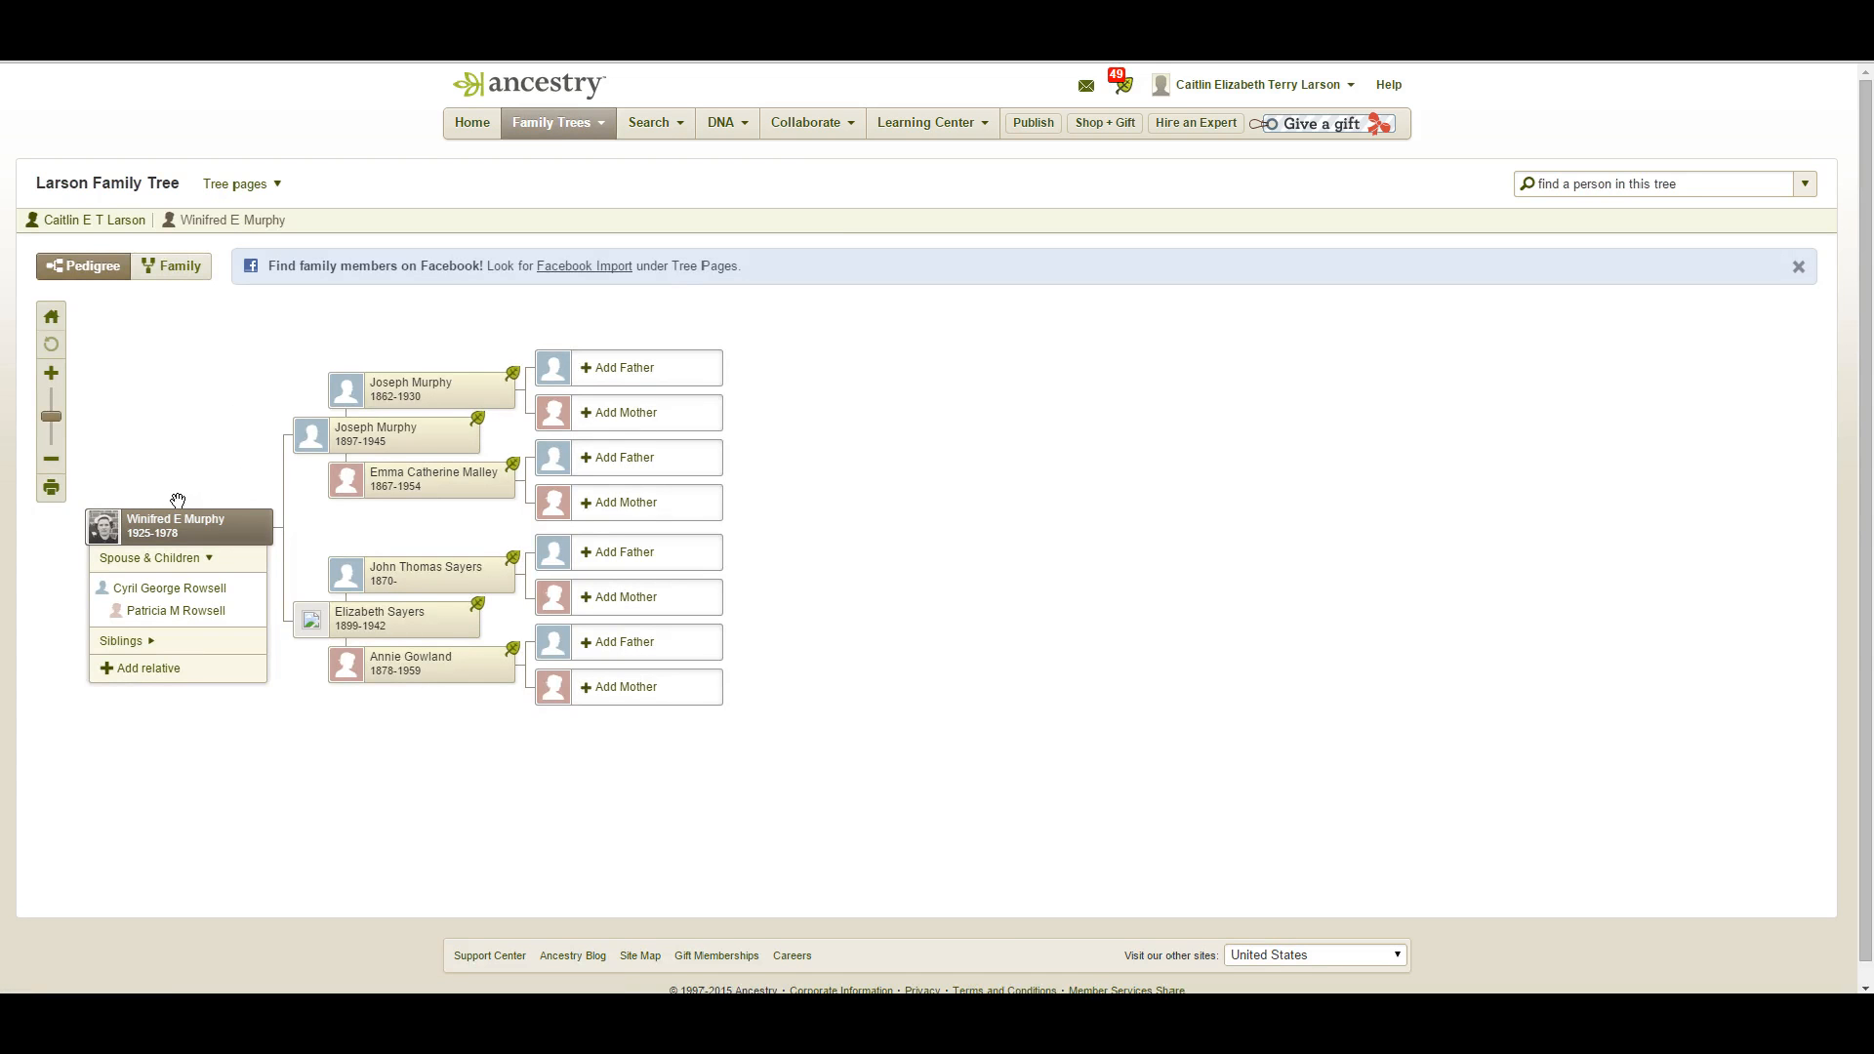
Compare the daughter's ancestors in both pedigrees and check the Ancestry hints for her paternal grandfather born in 1862.
click(305, 447)
mouse_move(255, 532)
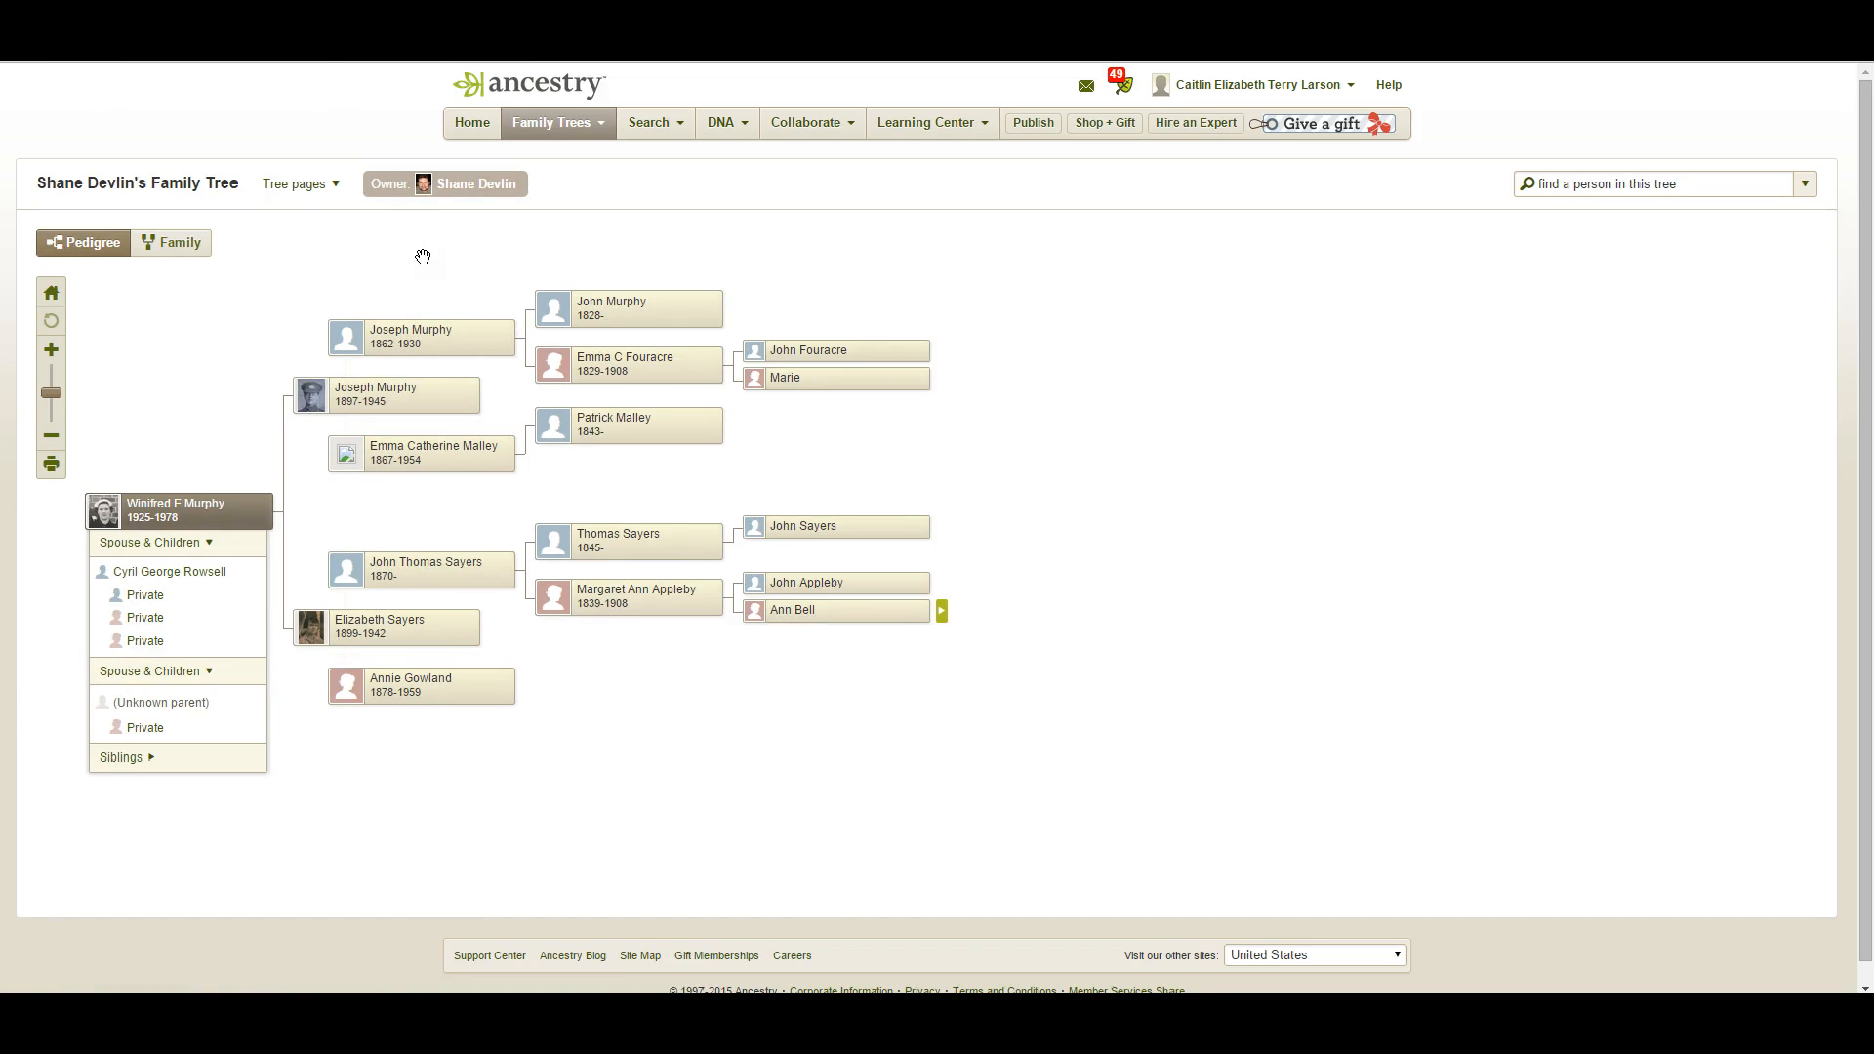
mouse_move(640, 547)
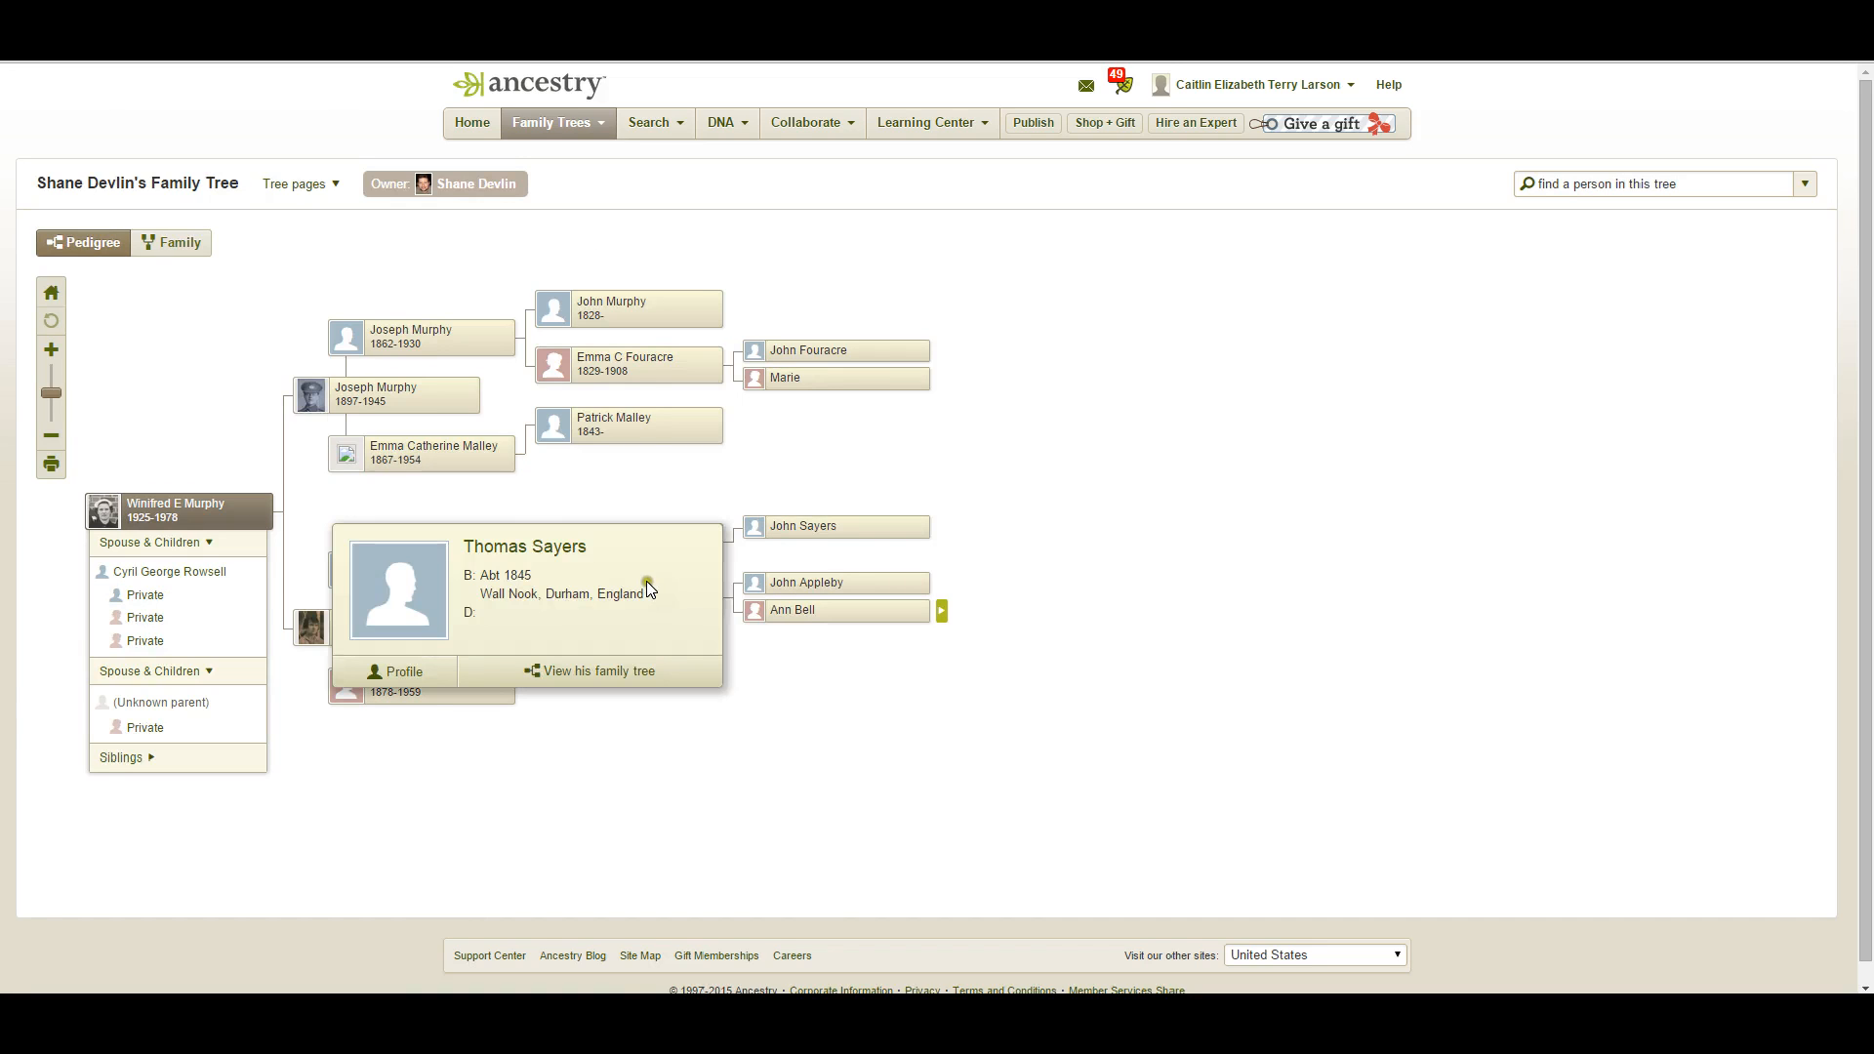
mouse_move(840, 527)
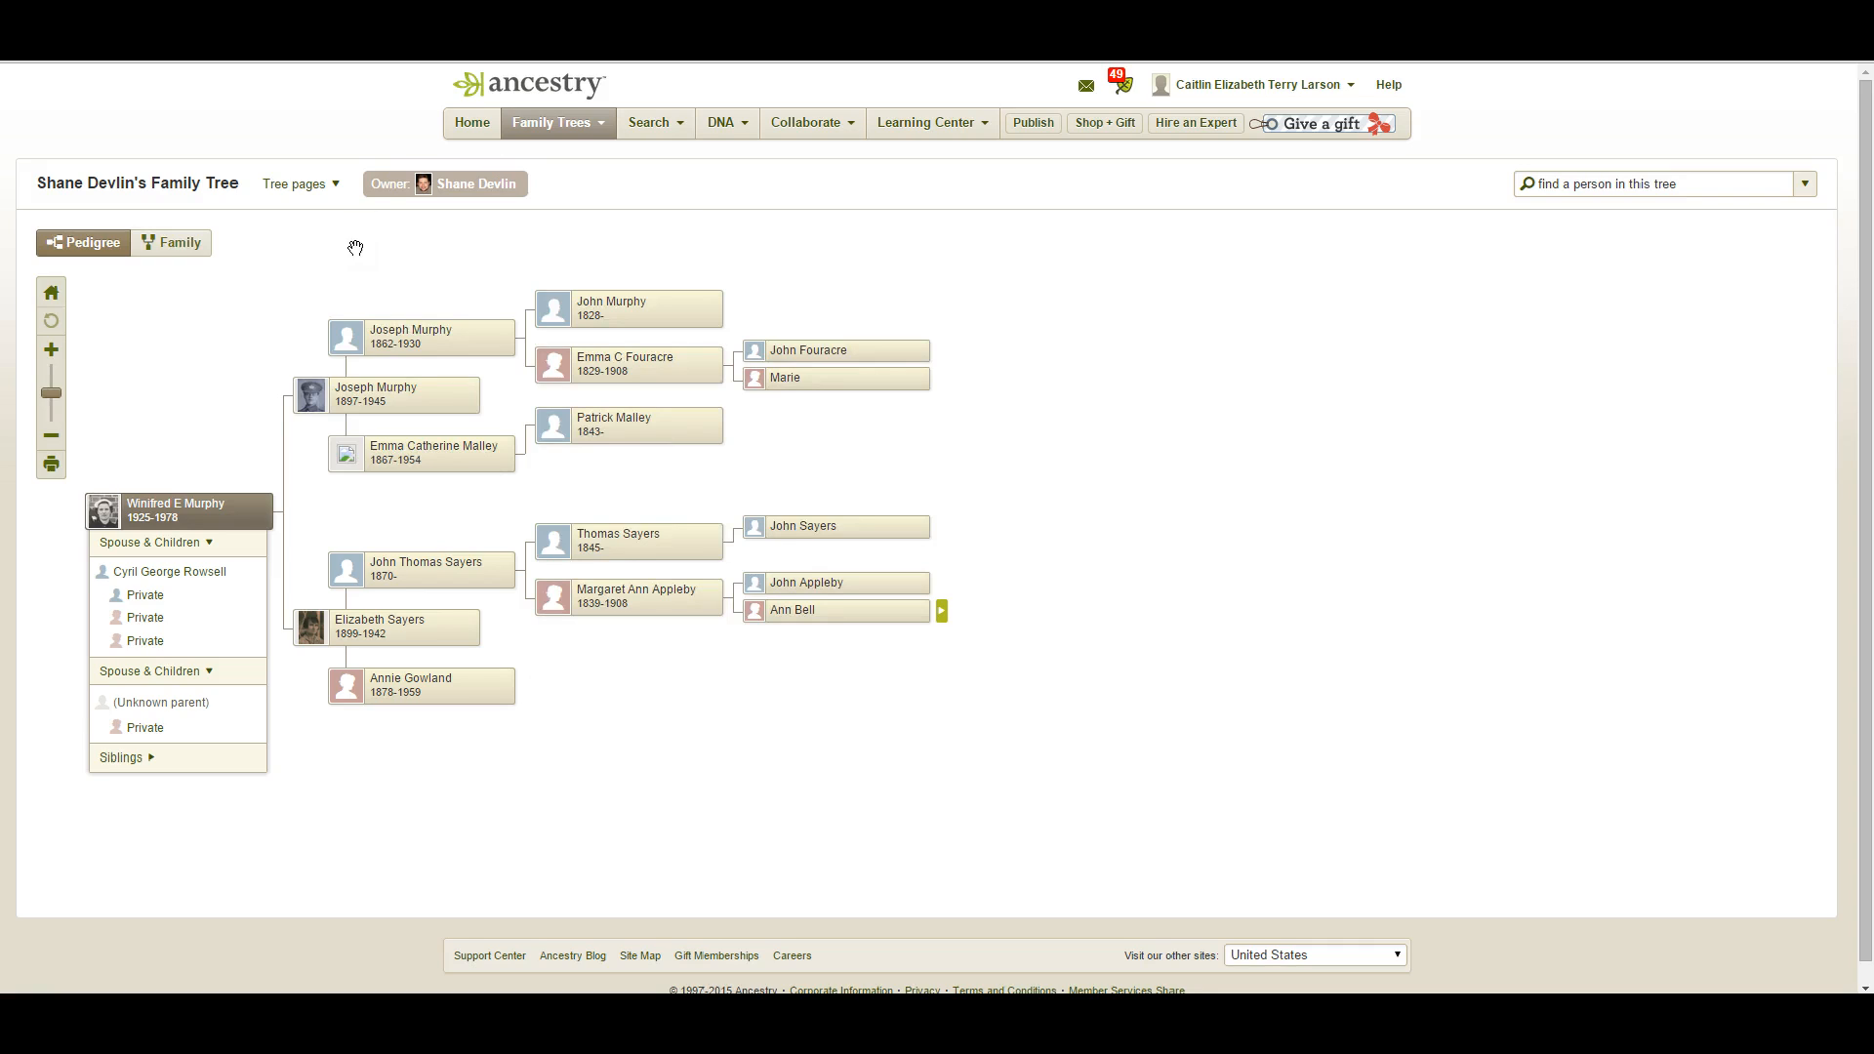
mouse_move(400, 326)
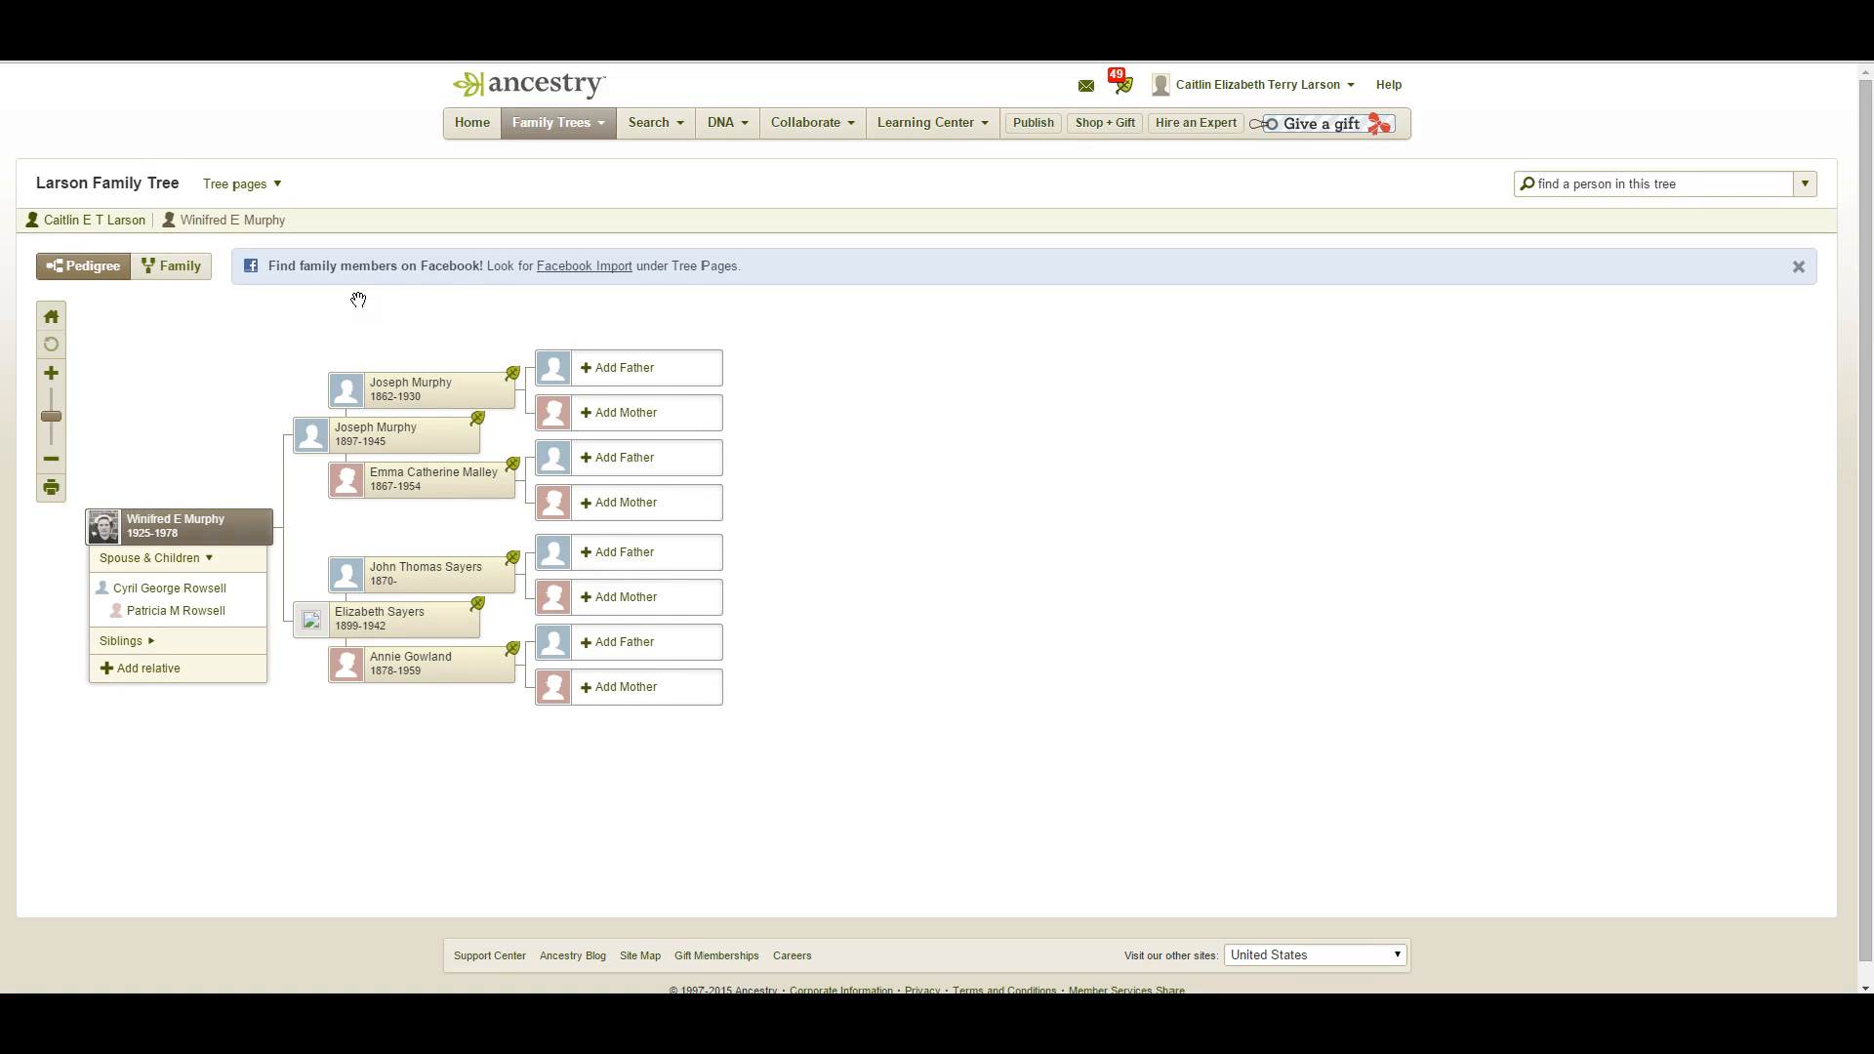
mouse_move(504, 408)
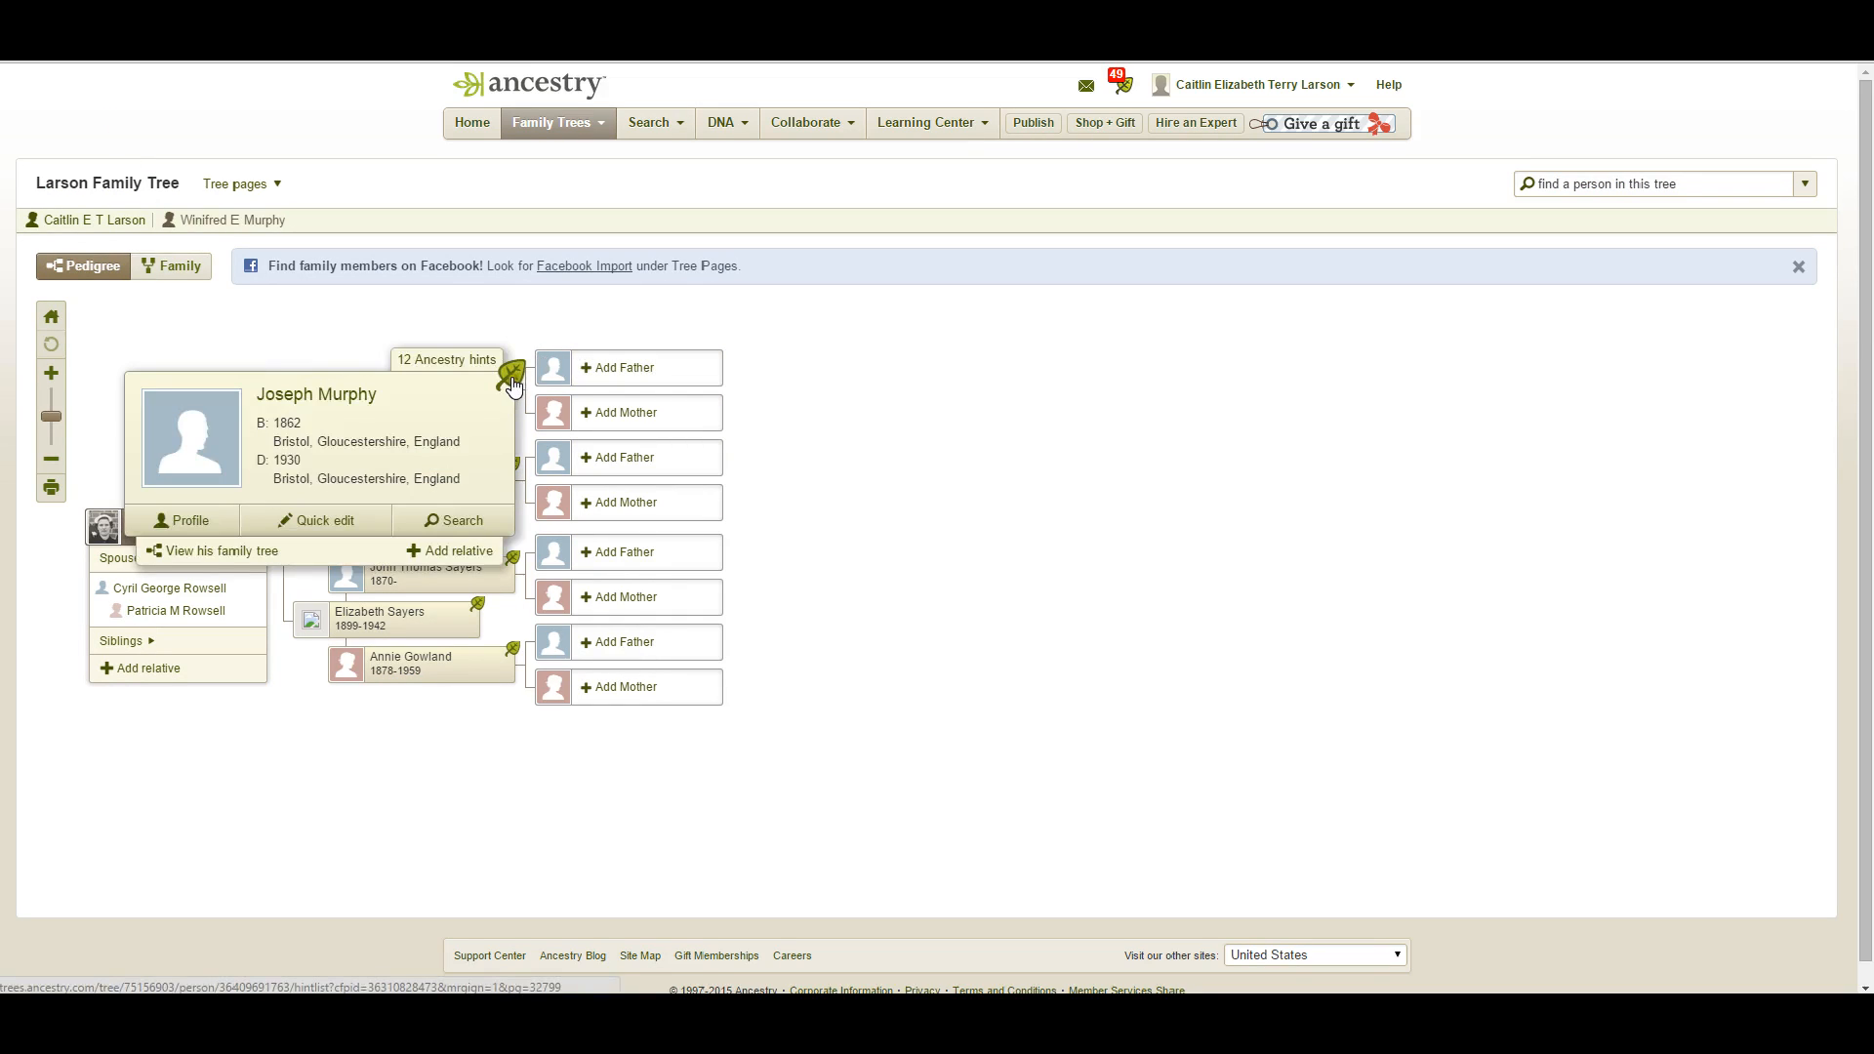